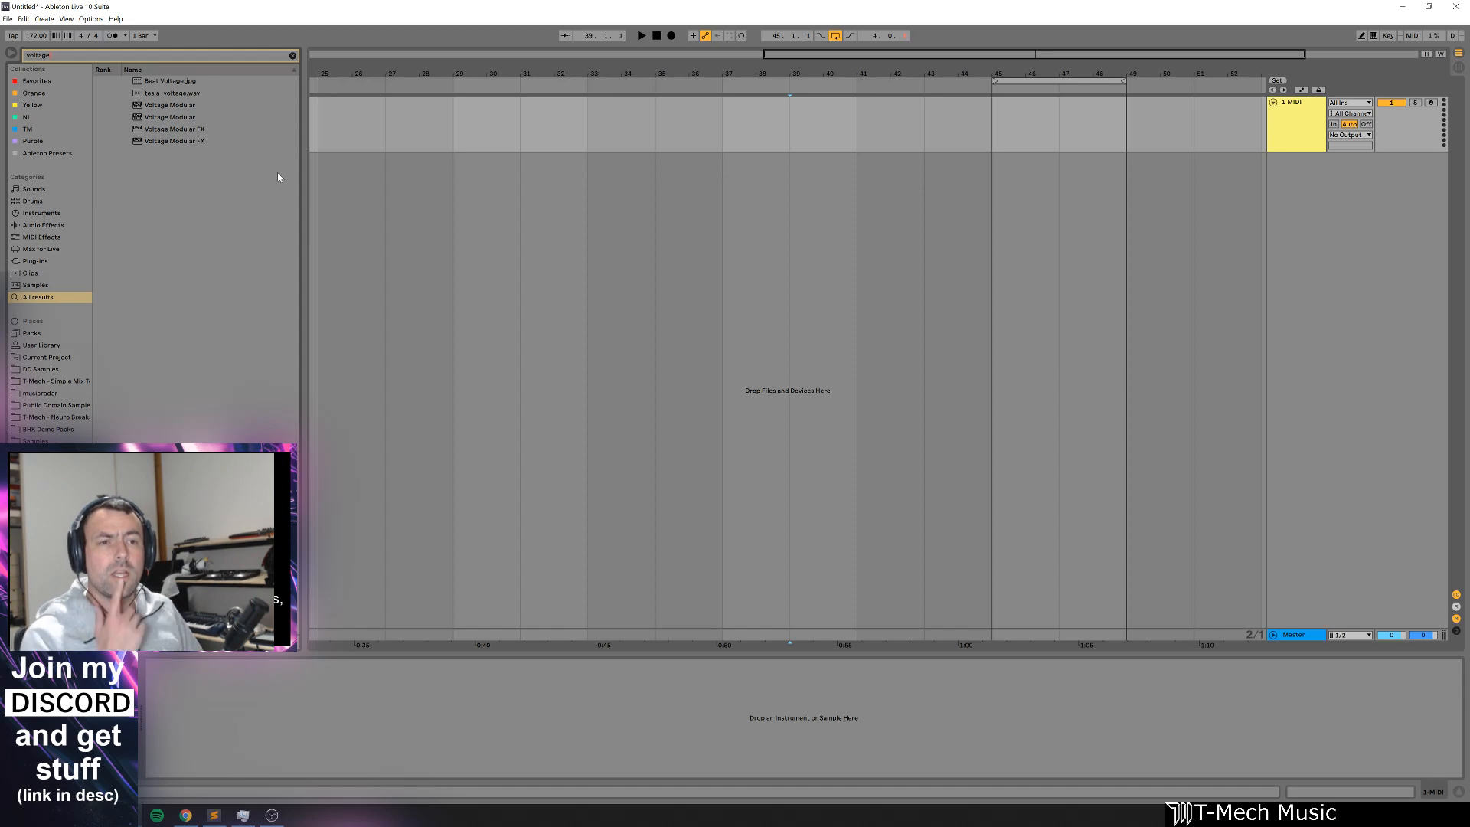
# Step: Load the second Voltage Modular search result onto the MIDI track and show its plugin window
pyautogui.click(181, 120)
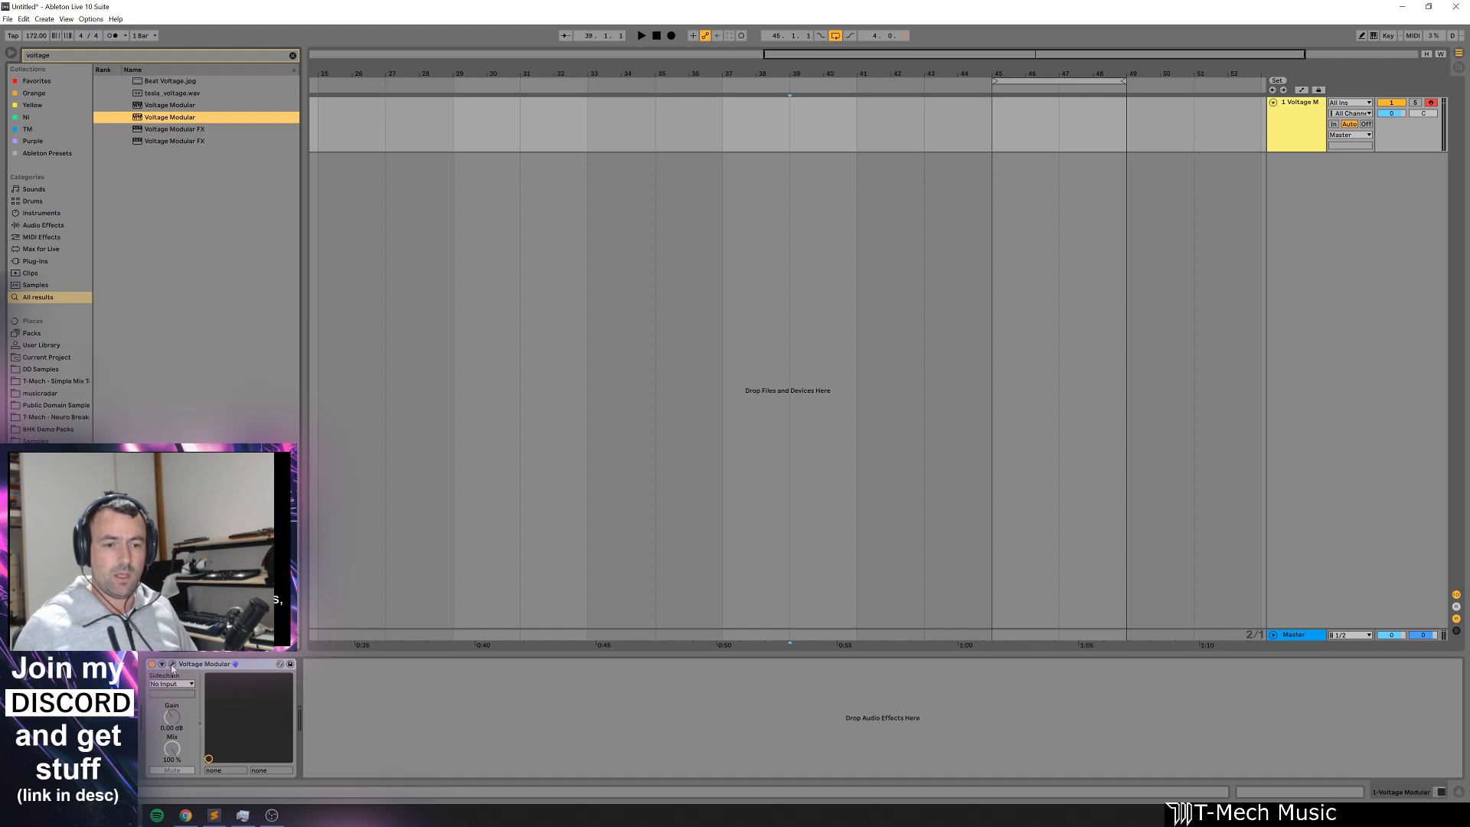
pyautogui.click(173, 666)
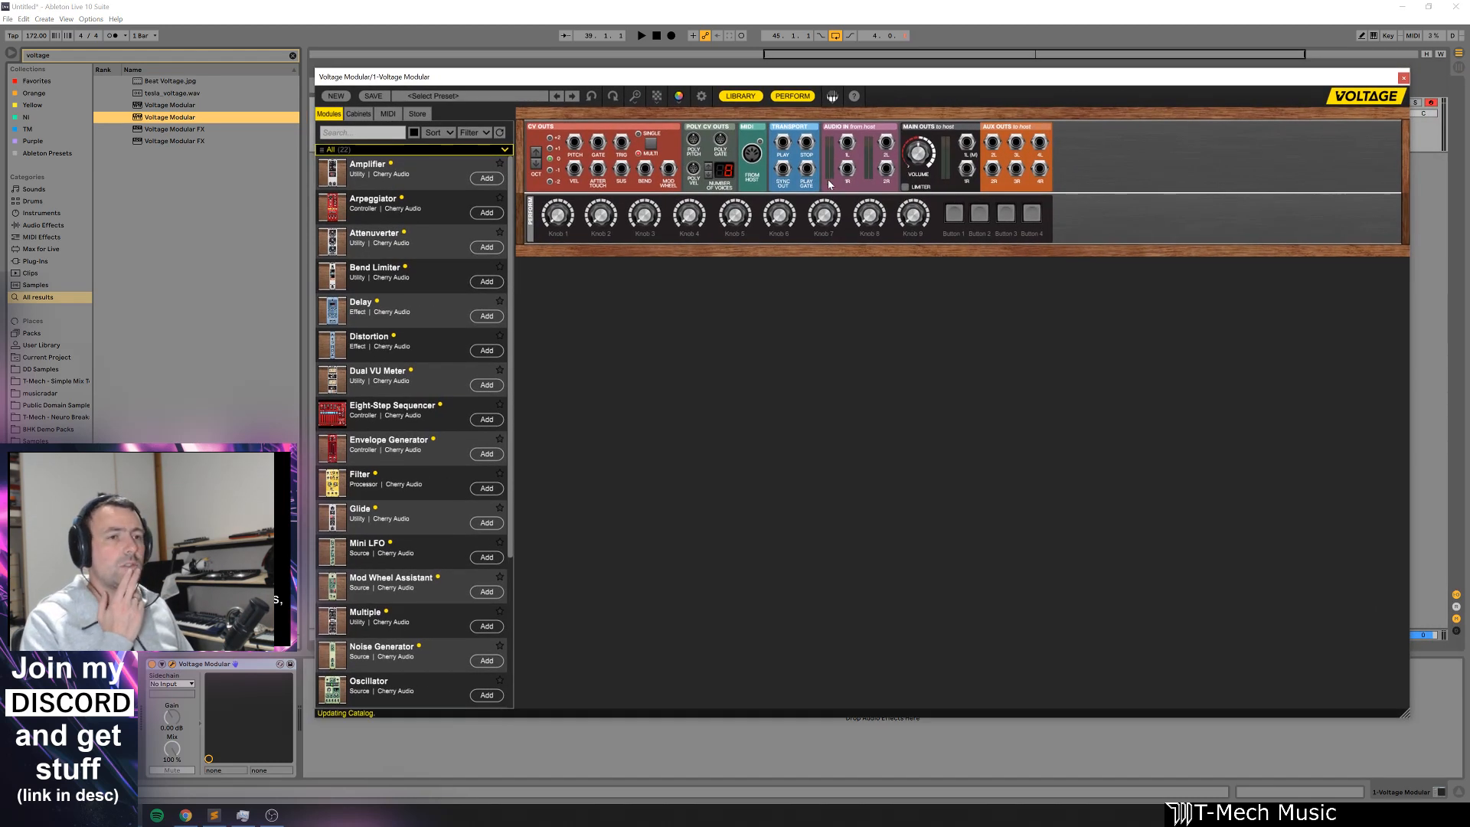
pyautogui.click(293, 56)
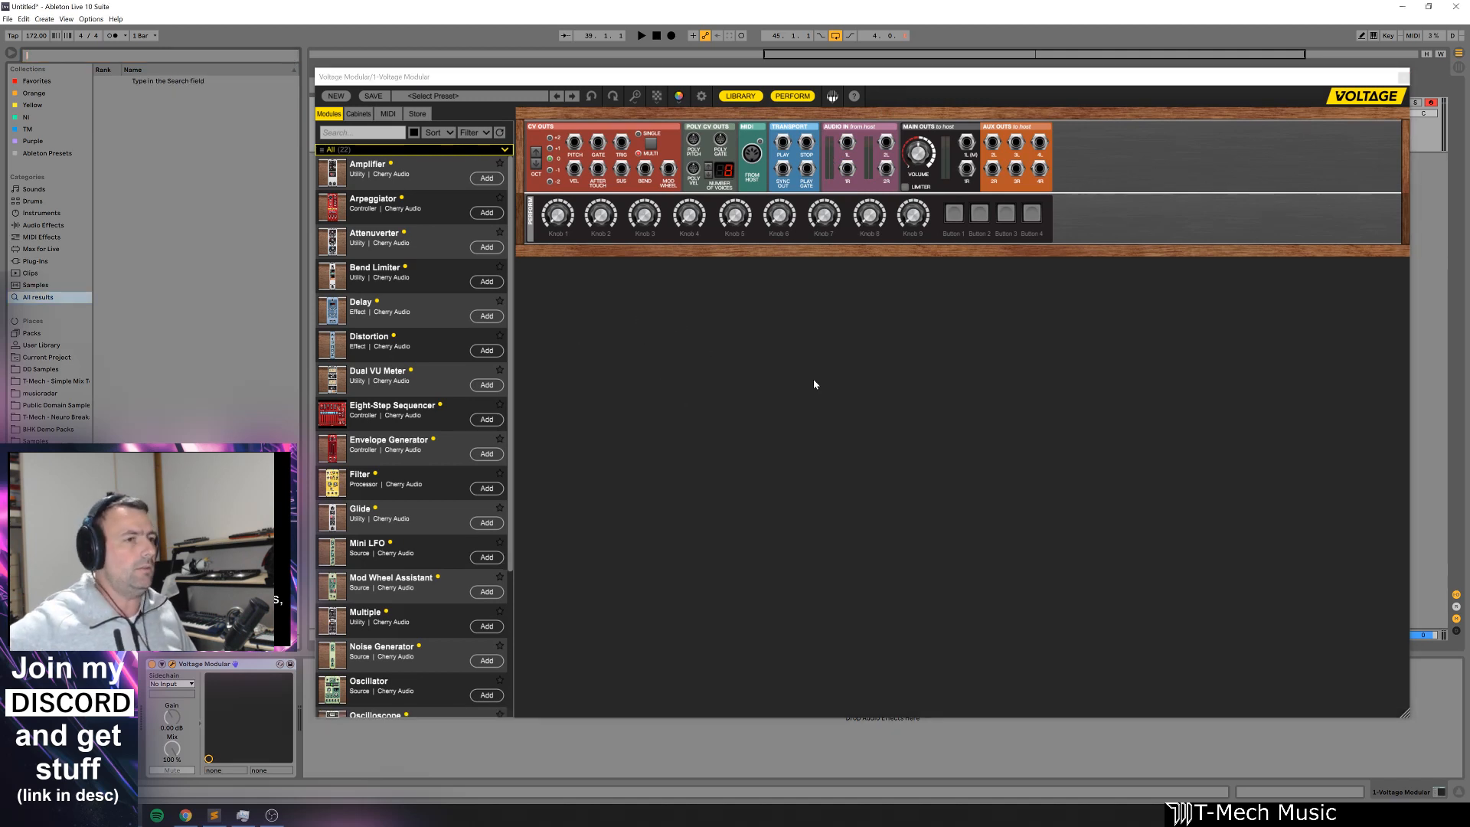
pyautogui.moveTo(937, 75); pyautogui.dragTo(1000, 101)
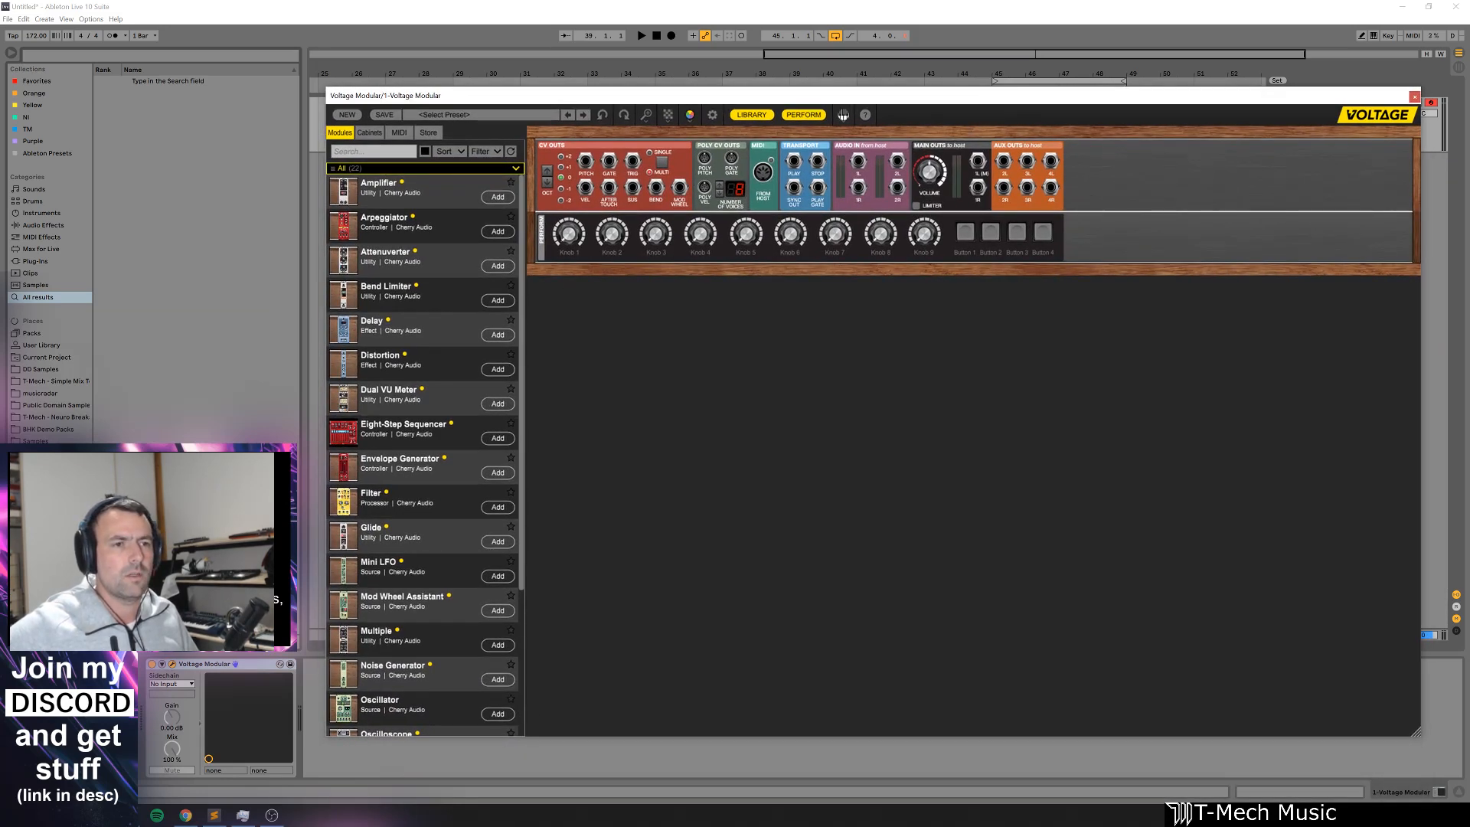
# Step: Load the Big Glide preset into Voltage Modular
pyautogui.scroll(-5, 402, 276)
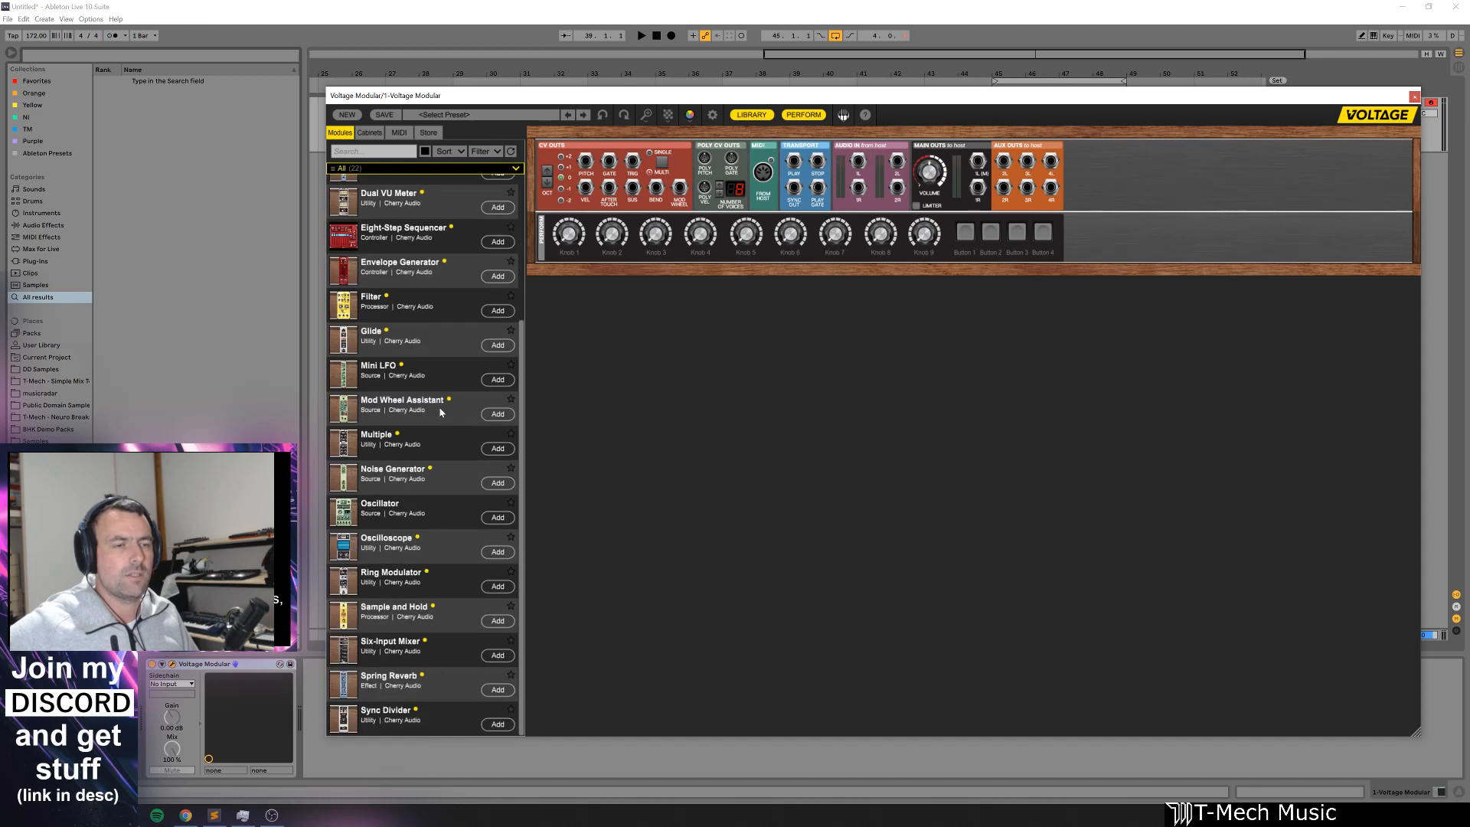
pyautogui.scroll(5, 441, 411)
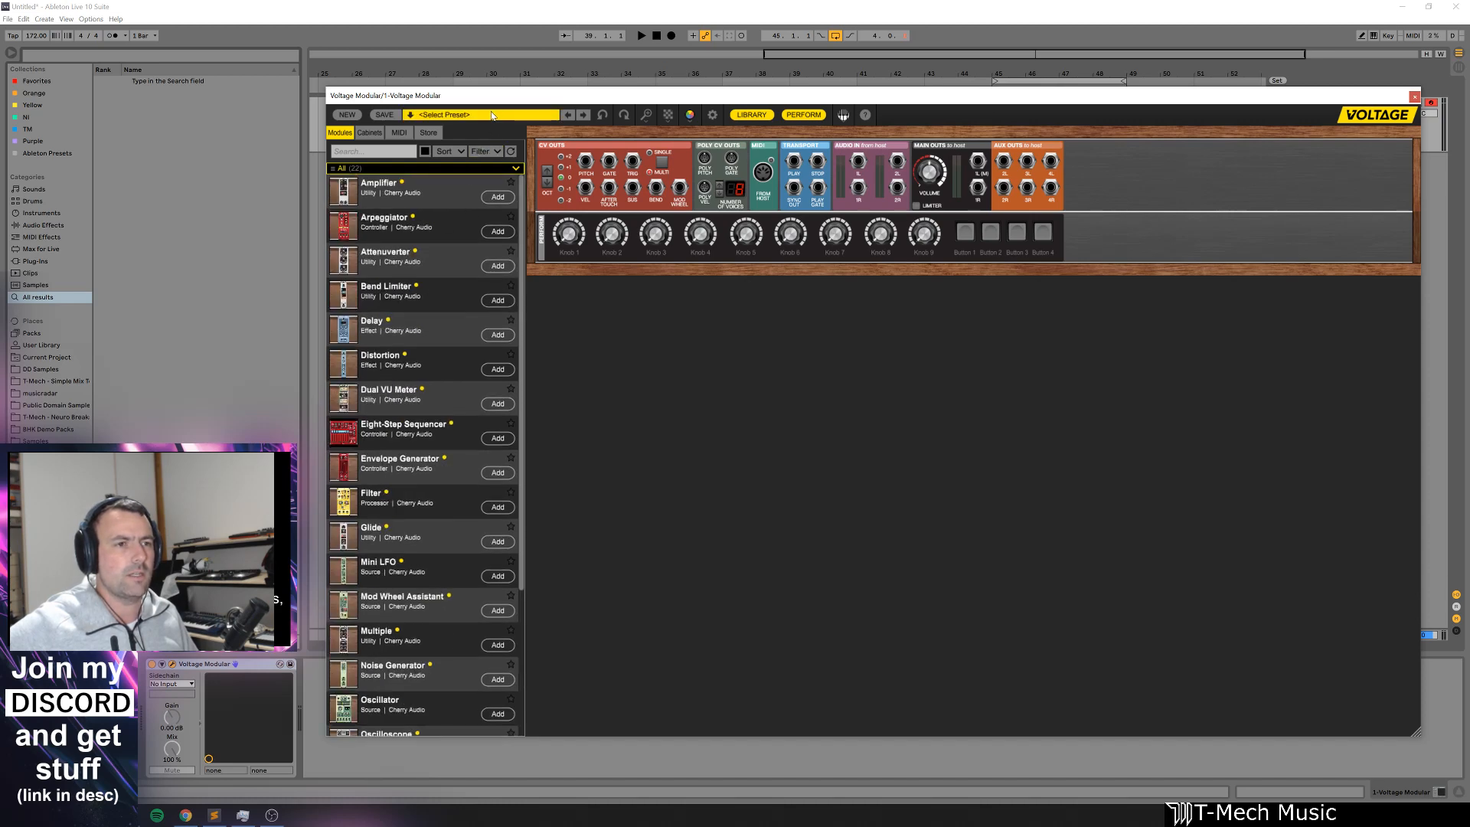
pyautogui.click(460, 114)
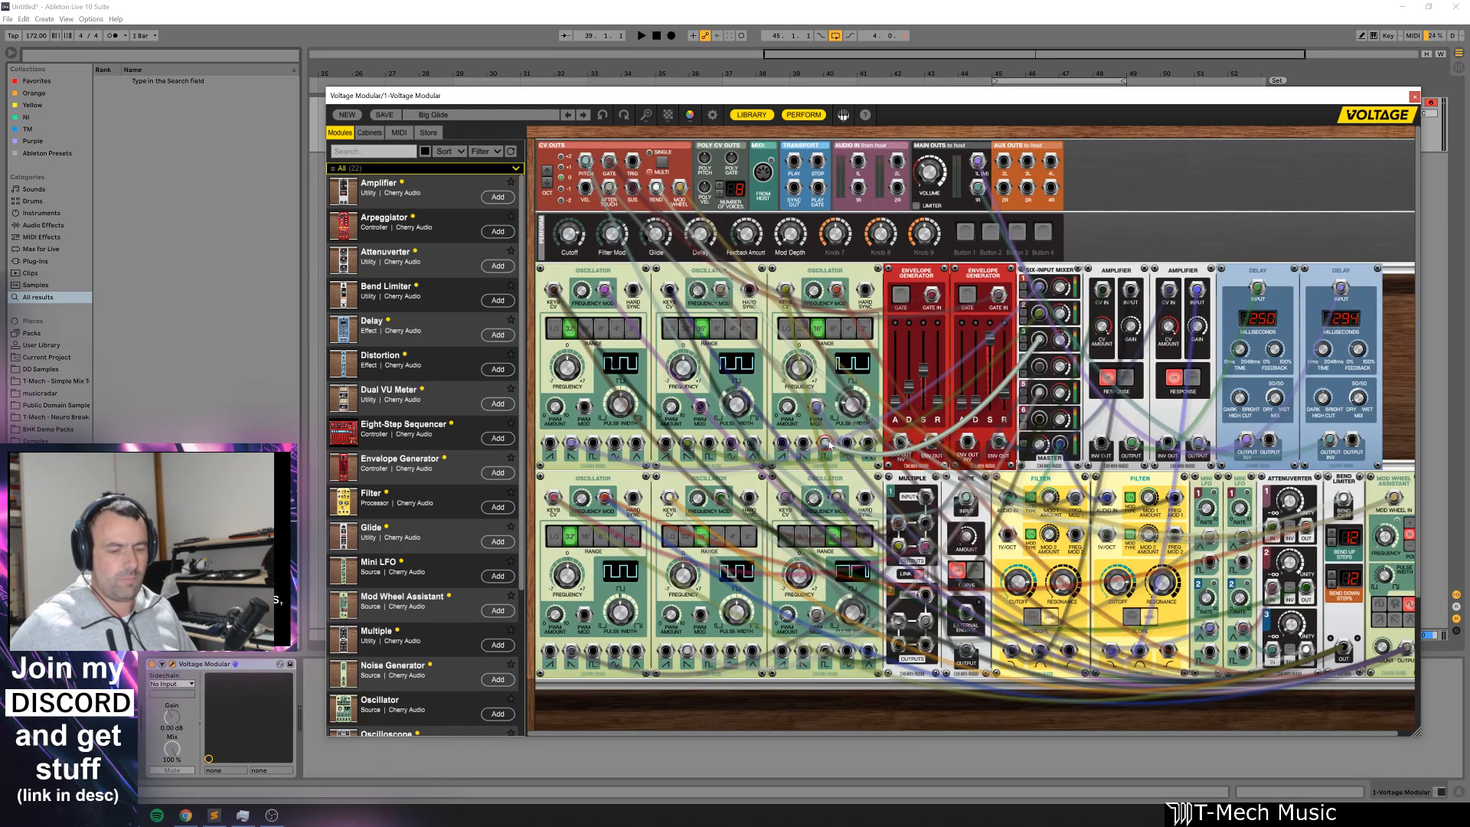
# Step: Enable the computer MIDI keyboard so the patch can be played, keeping the whole modular rack in view
pyautogui.write('fffffffffffffff')
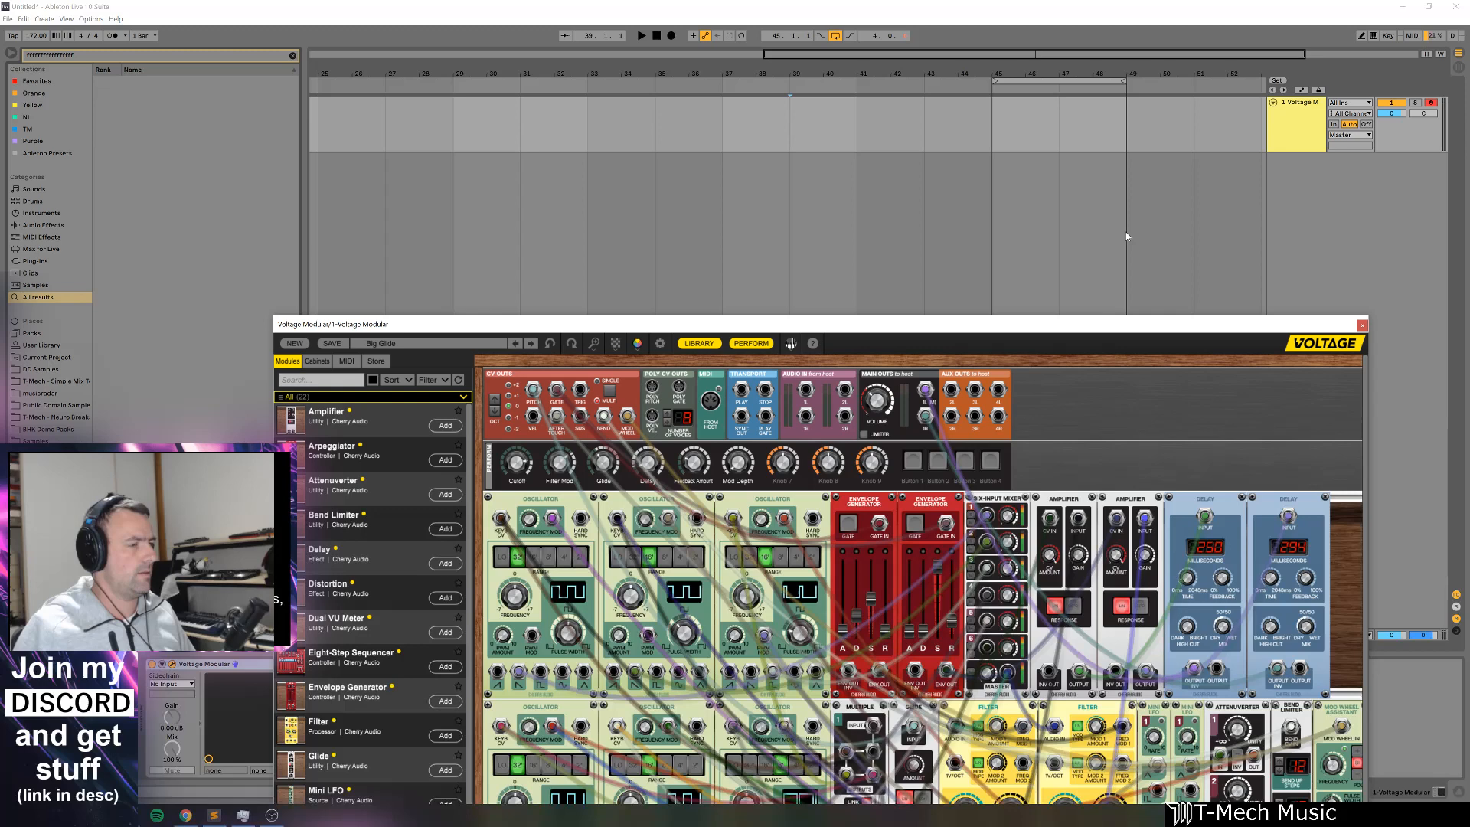
pyautogui.click(1126, 236)
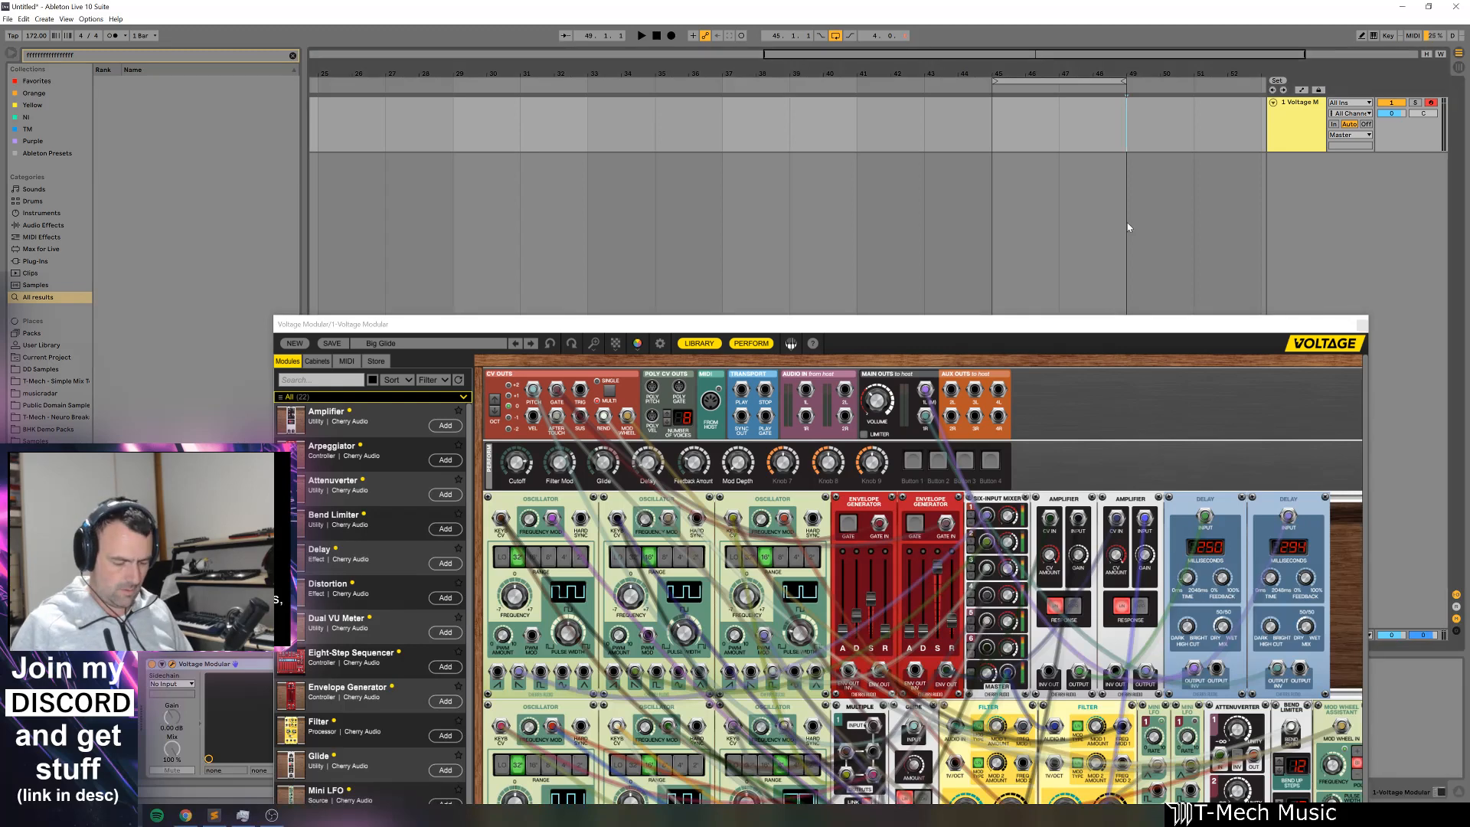
pyautogui.hotkey('ctrl', 'shift', 'k')
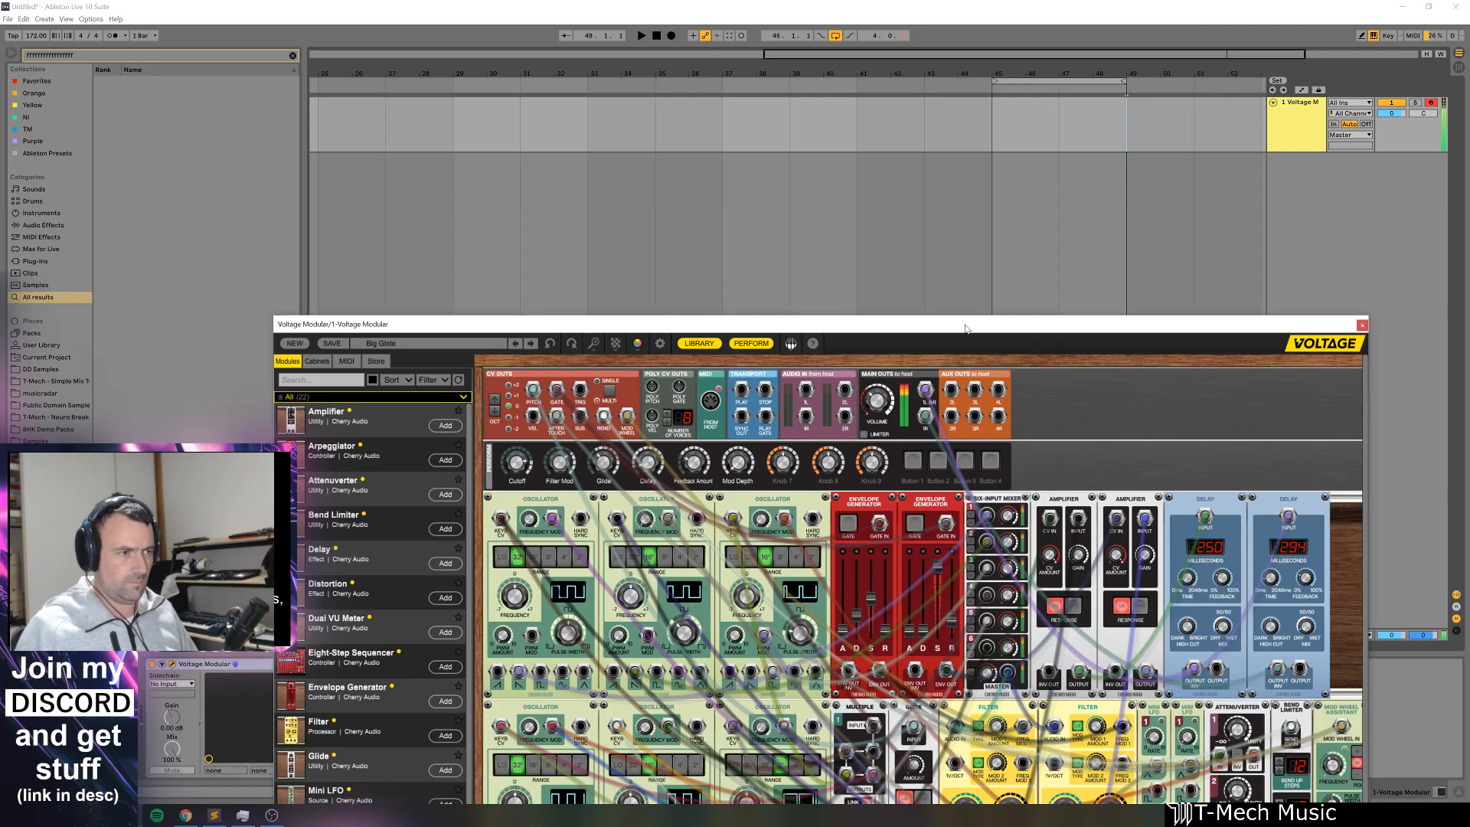
pyautogui.moveTo(986, 331); pyautogui.dragTo(1007, 84)
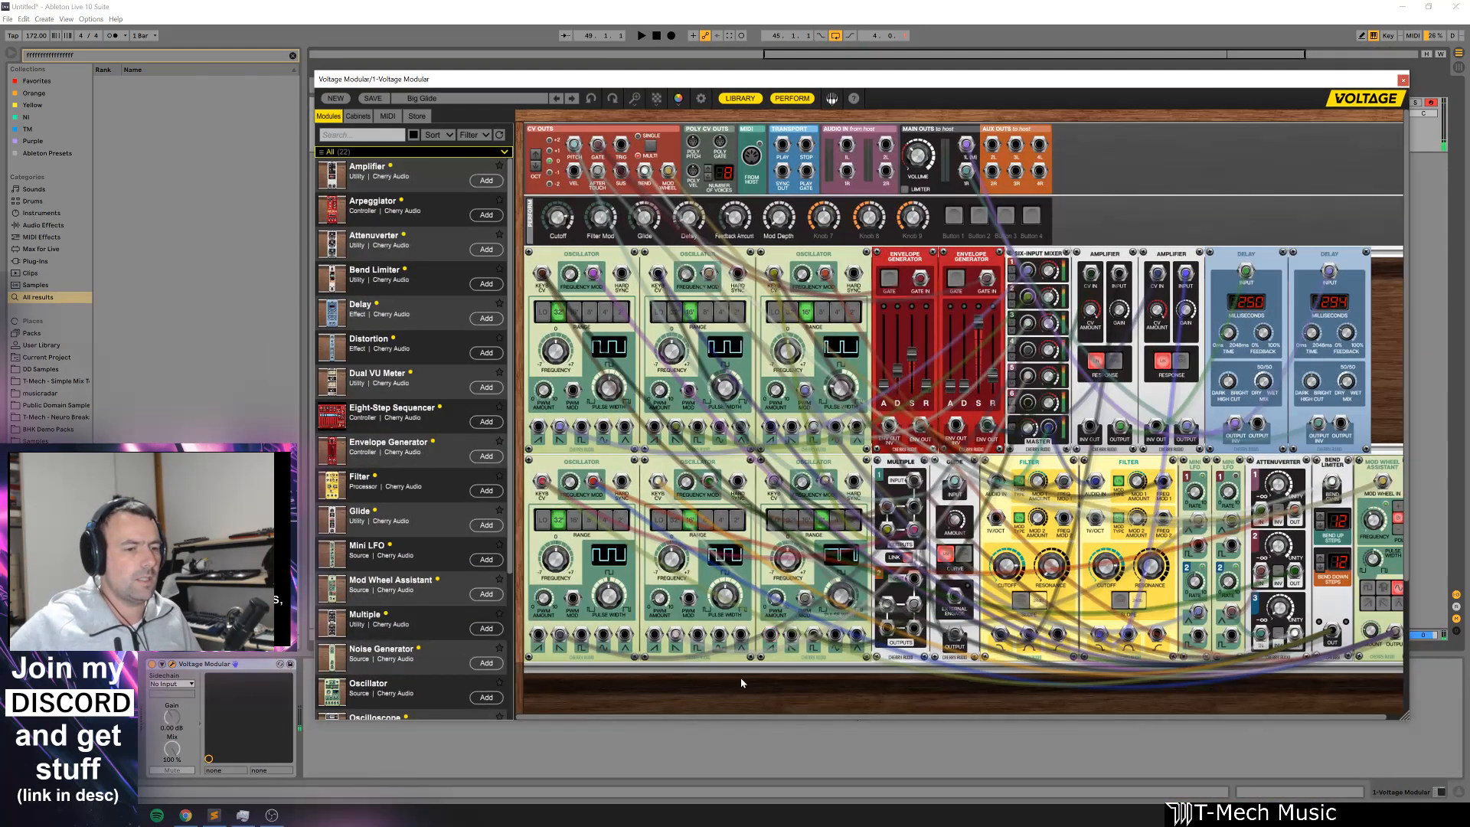
# Step: Examine how the oscillators' waveform outputs are patched into the six-input mixer
pyautogui.moveTo(736, 720); pyautogui.dragTo(971, 714)
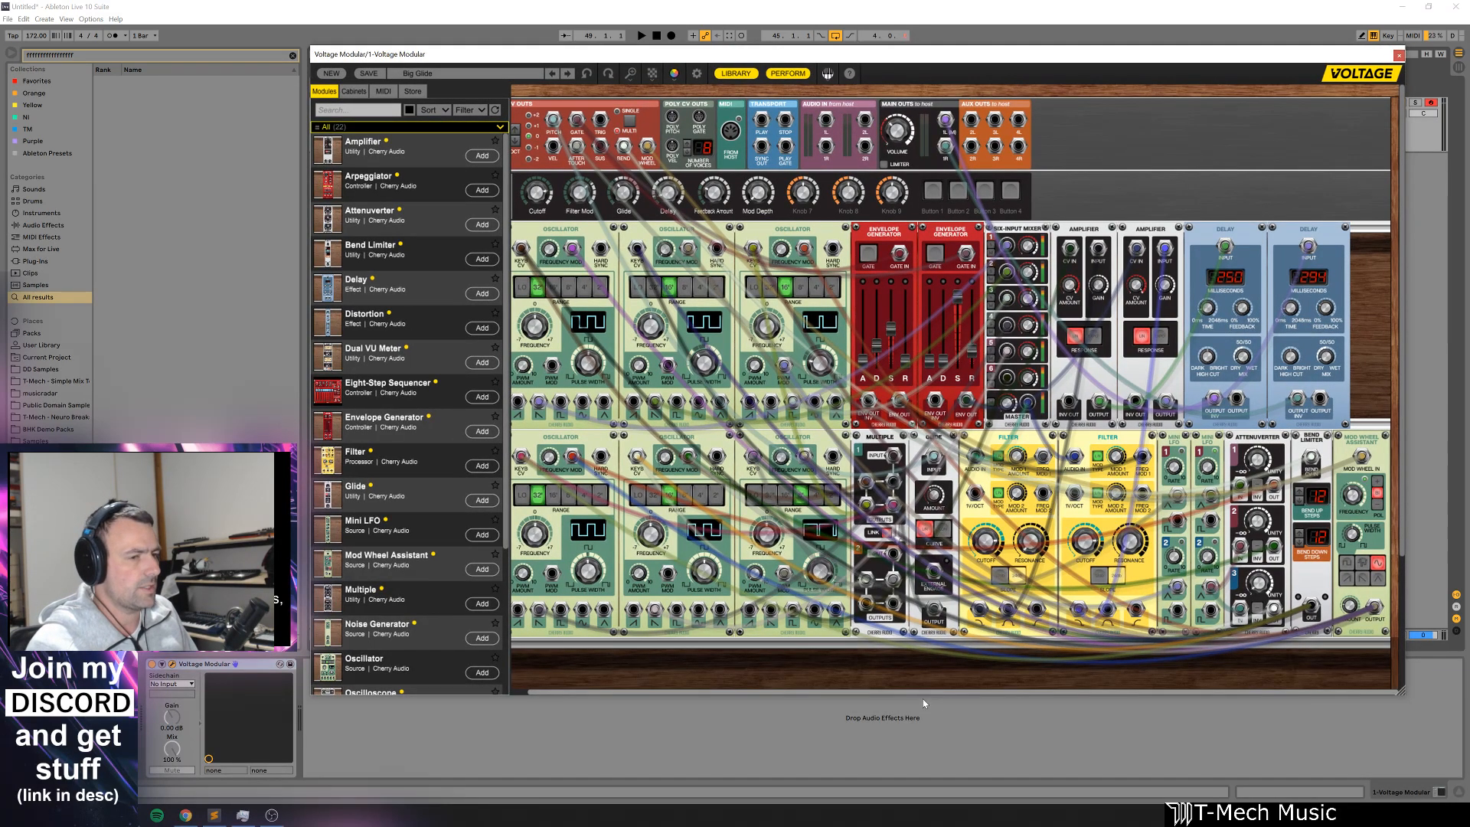
pyautogui.moveTo(922, 693); pyautogui.dragTo(721, 689)
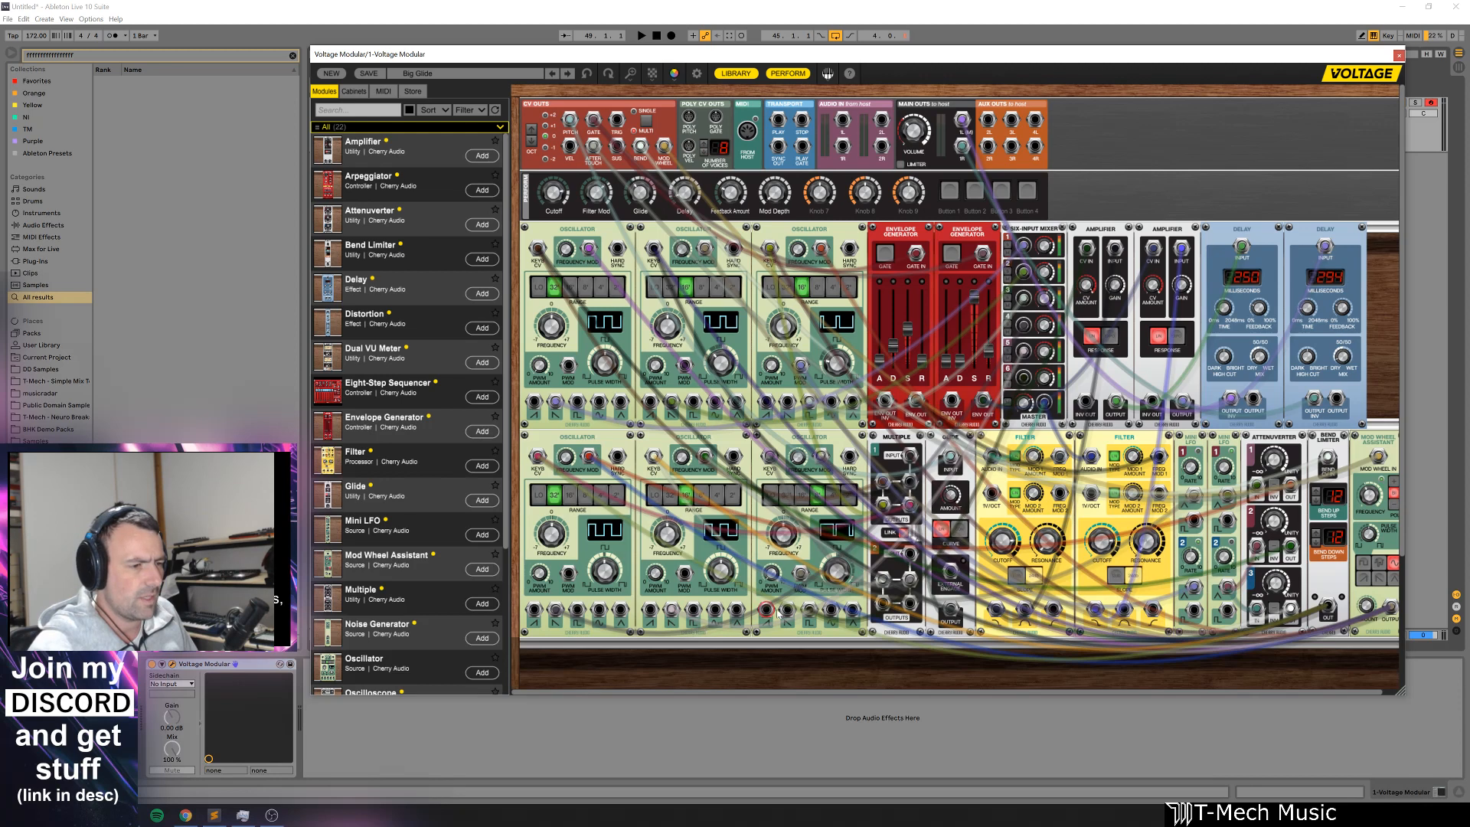
pyautogui.moveTo(778, 612); pyautogui.dragTo(672, 609)
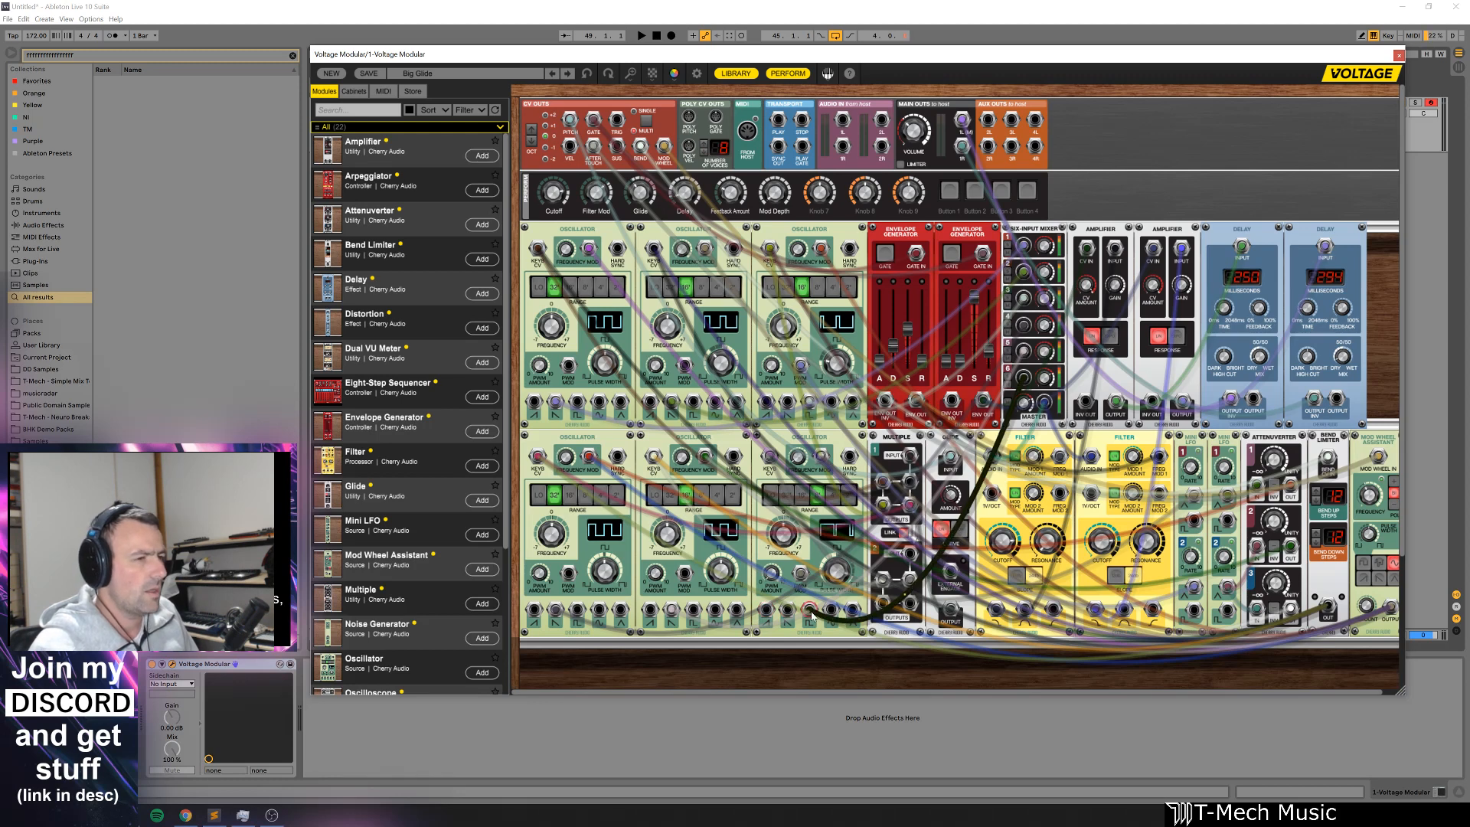
pyautogui.moveTo(812, 613); pyautogui.dragTo(809, 401)
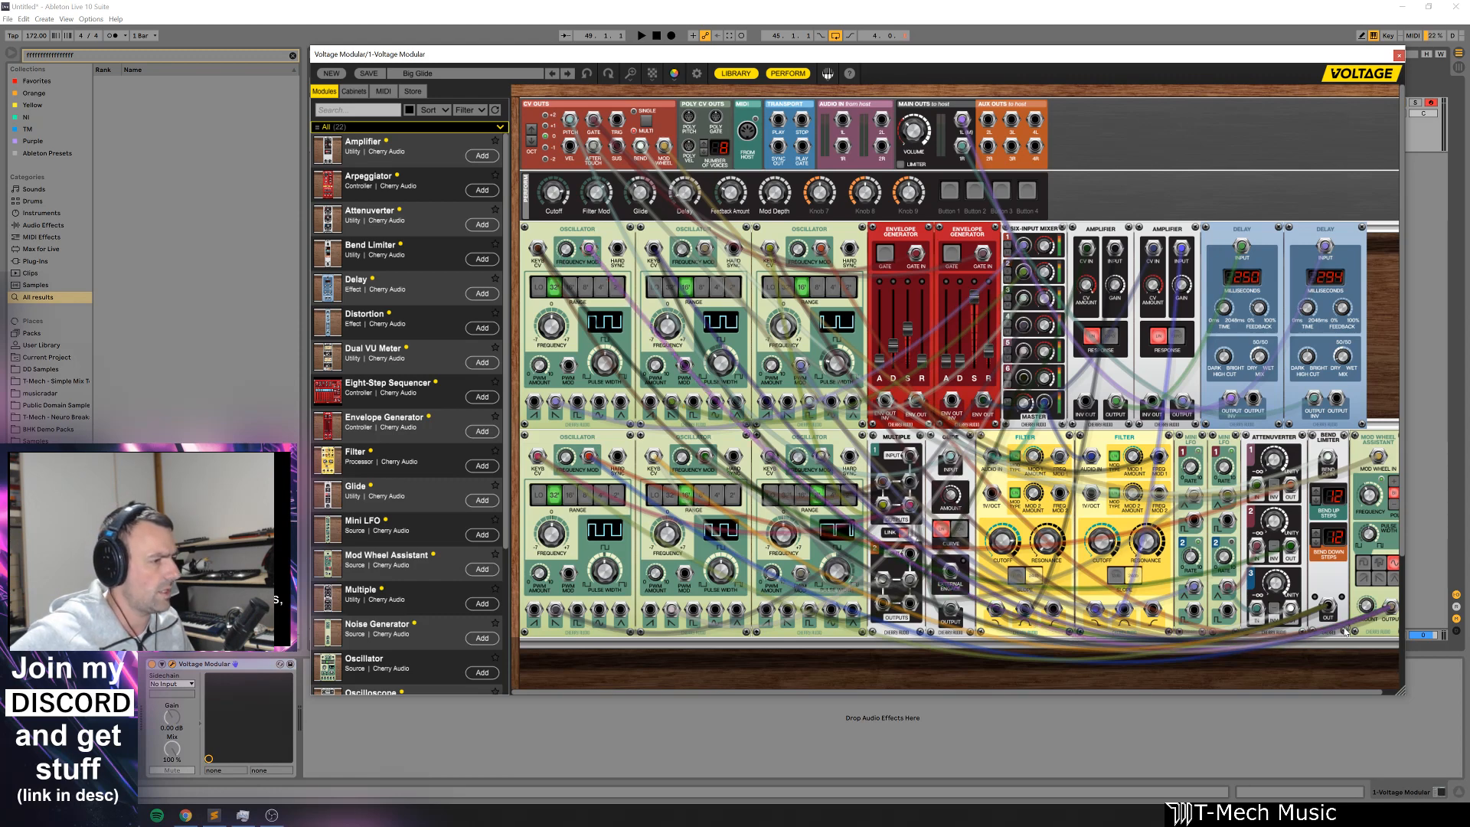
pyautogui.hscroll(1, 1390, 691)
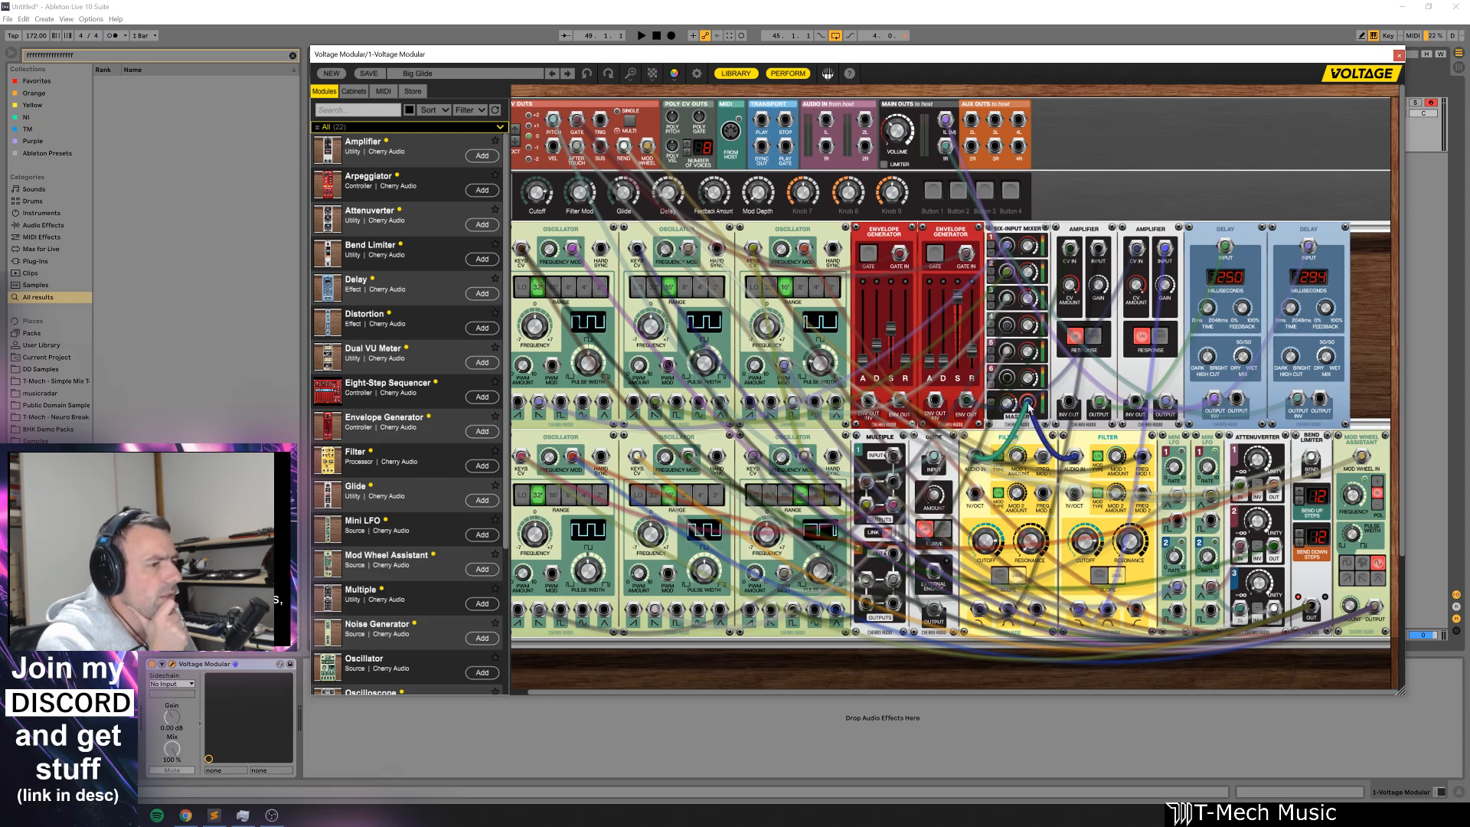
# Step: Trace the signal path from the mixer outputs through the two filters into the amplifier inputs, including the mini LFO patching
pyautogui.moveTo(1029, 404); pyautogui.dragTo(1064, 457)
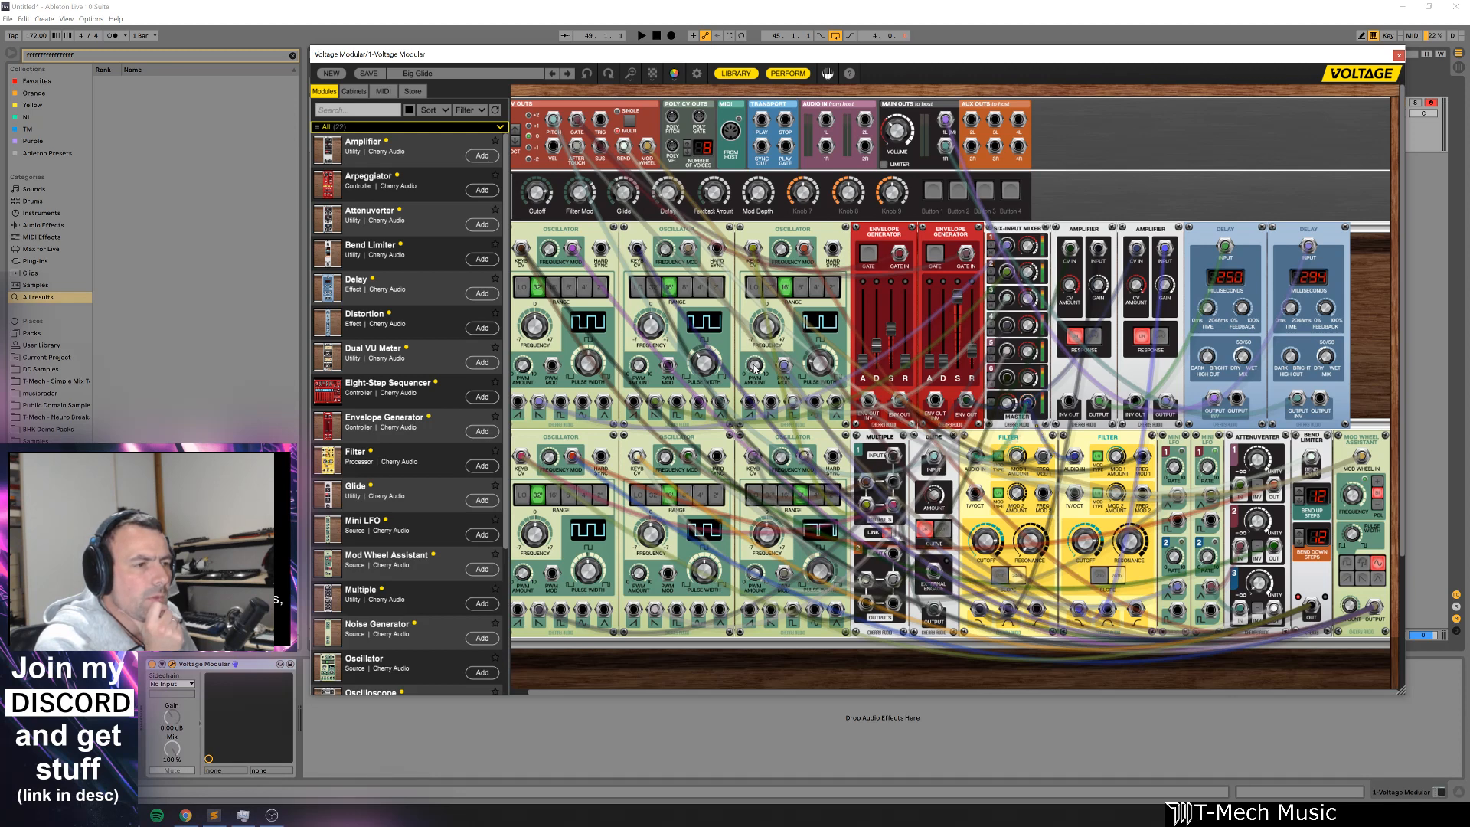
pyautogui.moveTo(1175, 586); pyautogui.dragTo(784, 369)
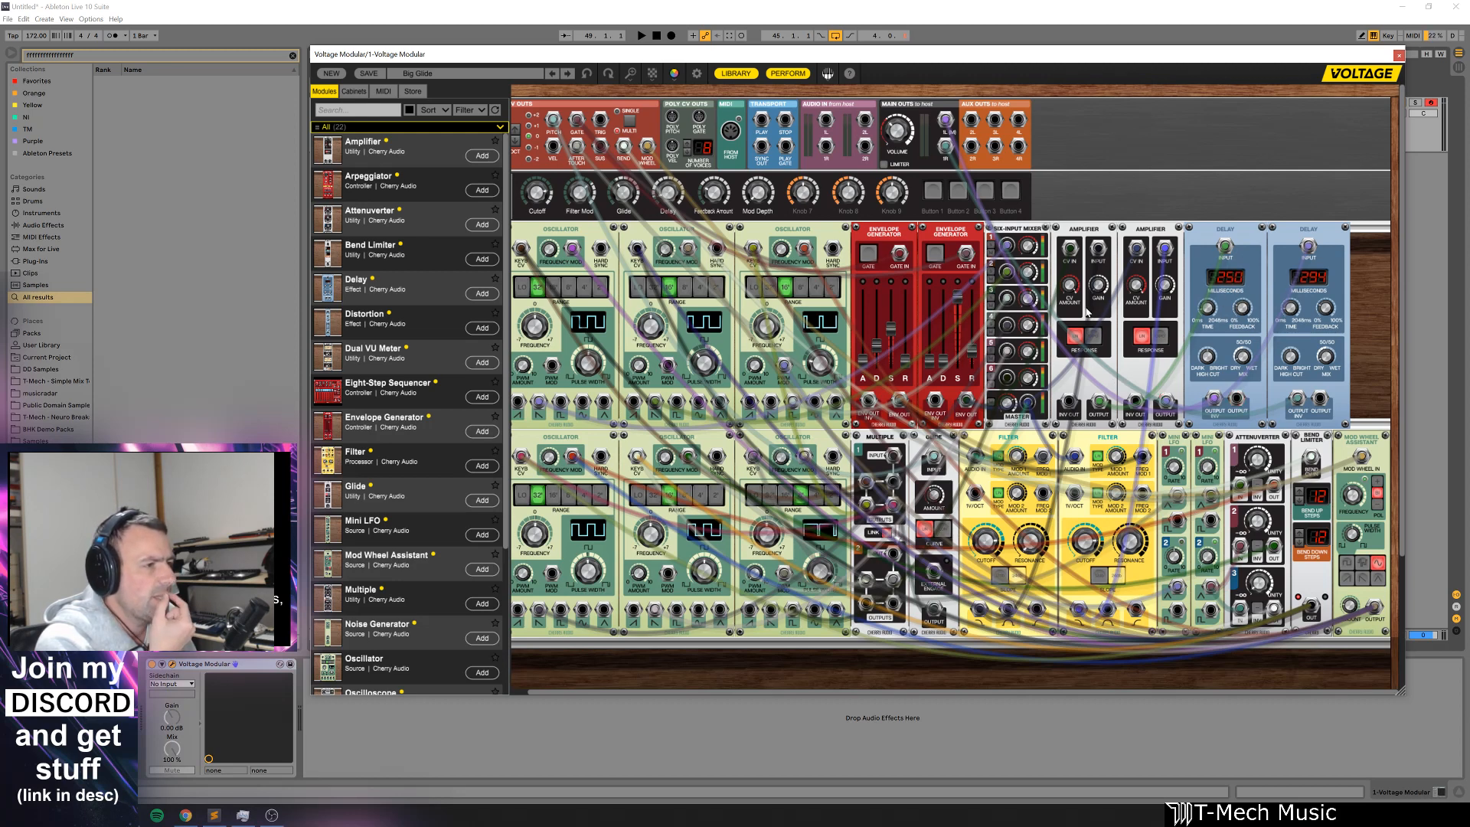
pyautogui.click(1098, 251)
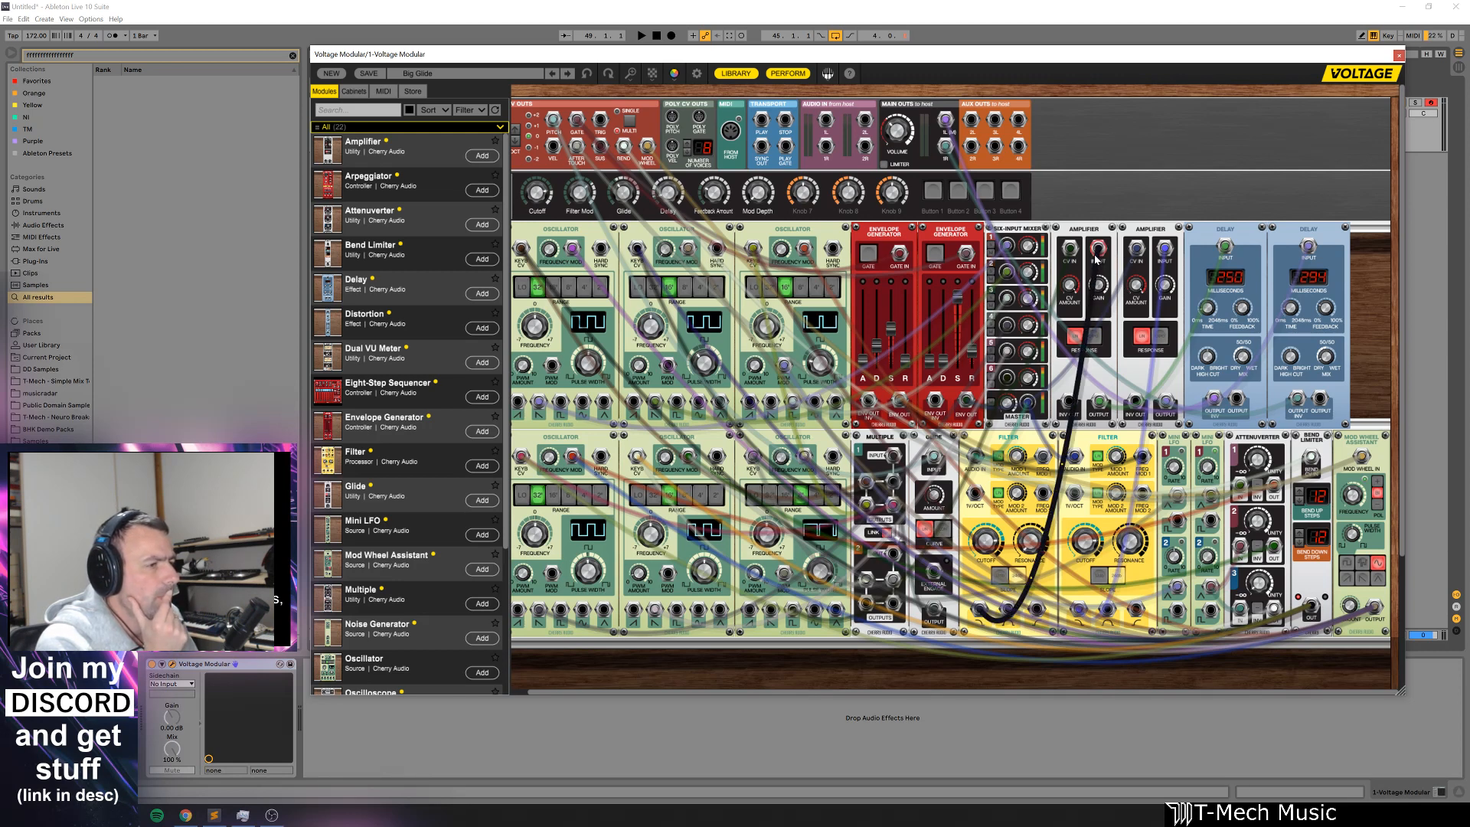
pyautogui.moveTo(1096, 258); pyautogui.dragTo(1093, 271)
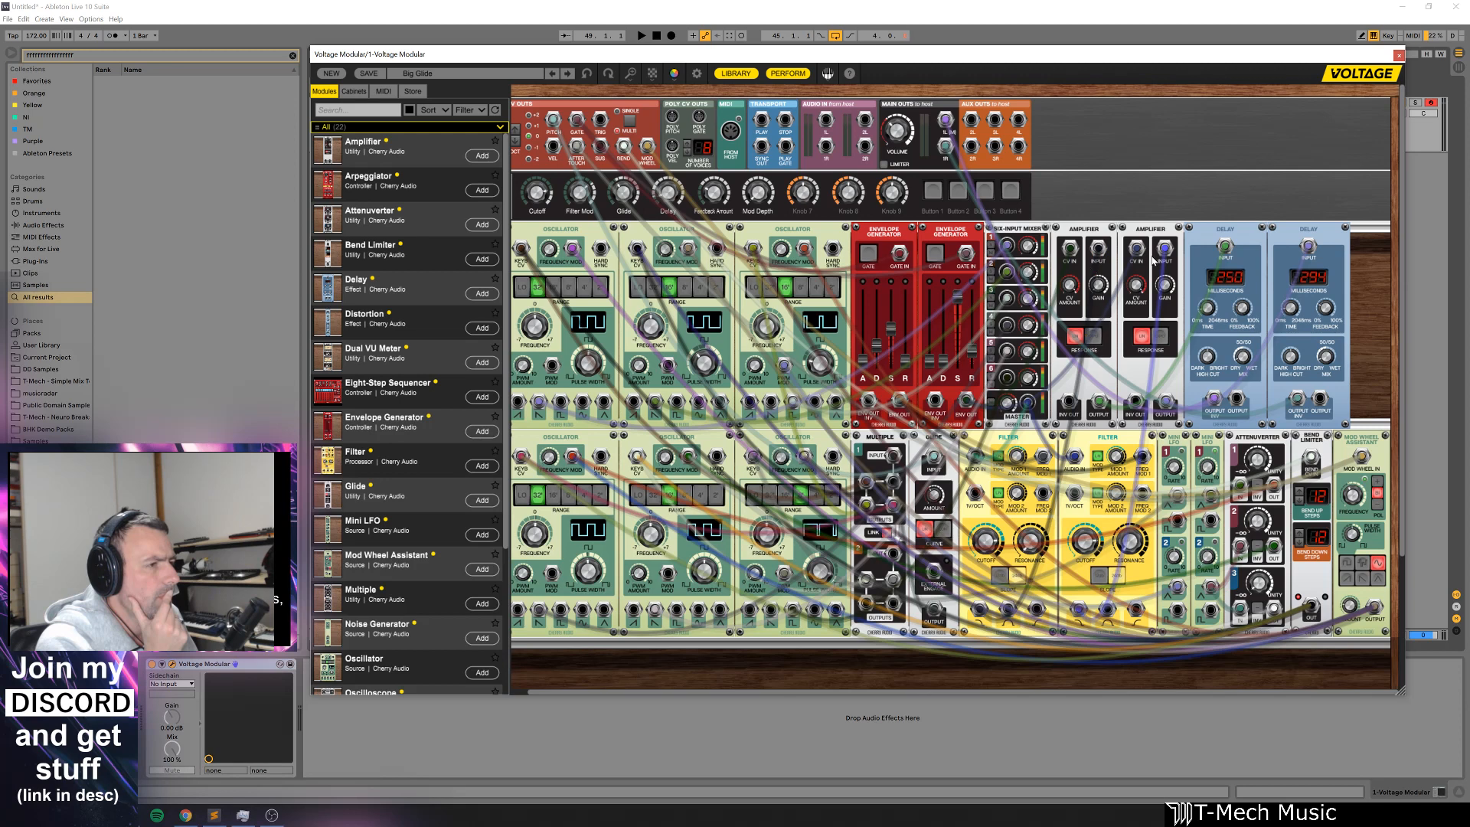
pyautogui.click(1164, 249)
pyautogui.click(1136, 253)
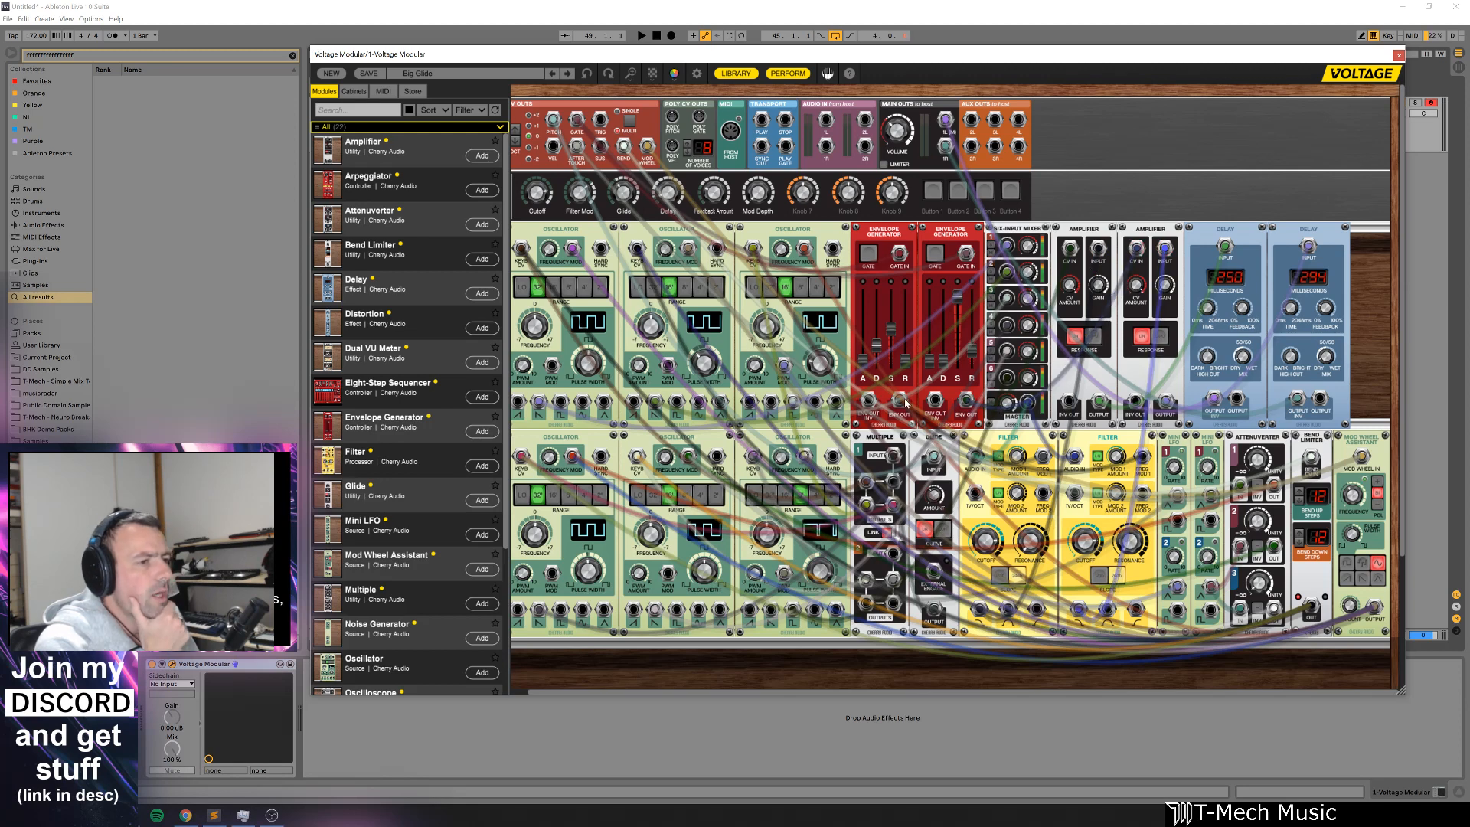
# Step: Examine the amplifier connections and how the keyboard gate drives the envelope generators and where their outputs go
pyautogui.moveTo(906, 402); pyautogui.dragTo(966, 404)
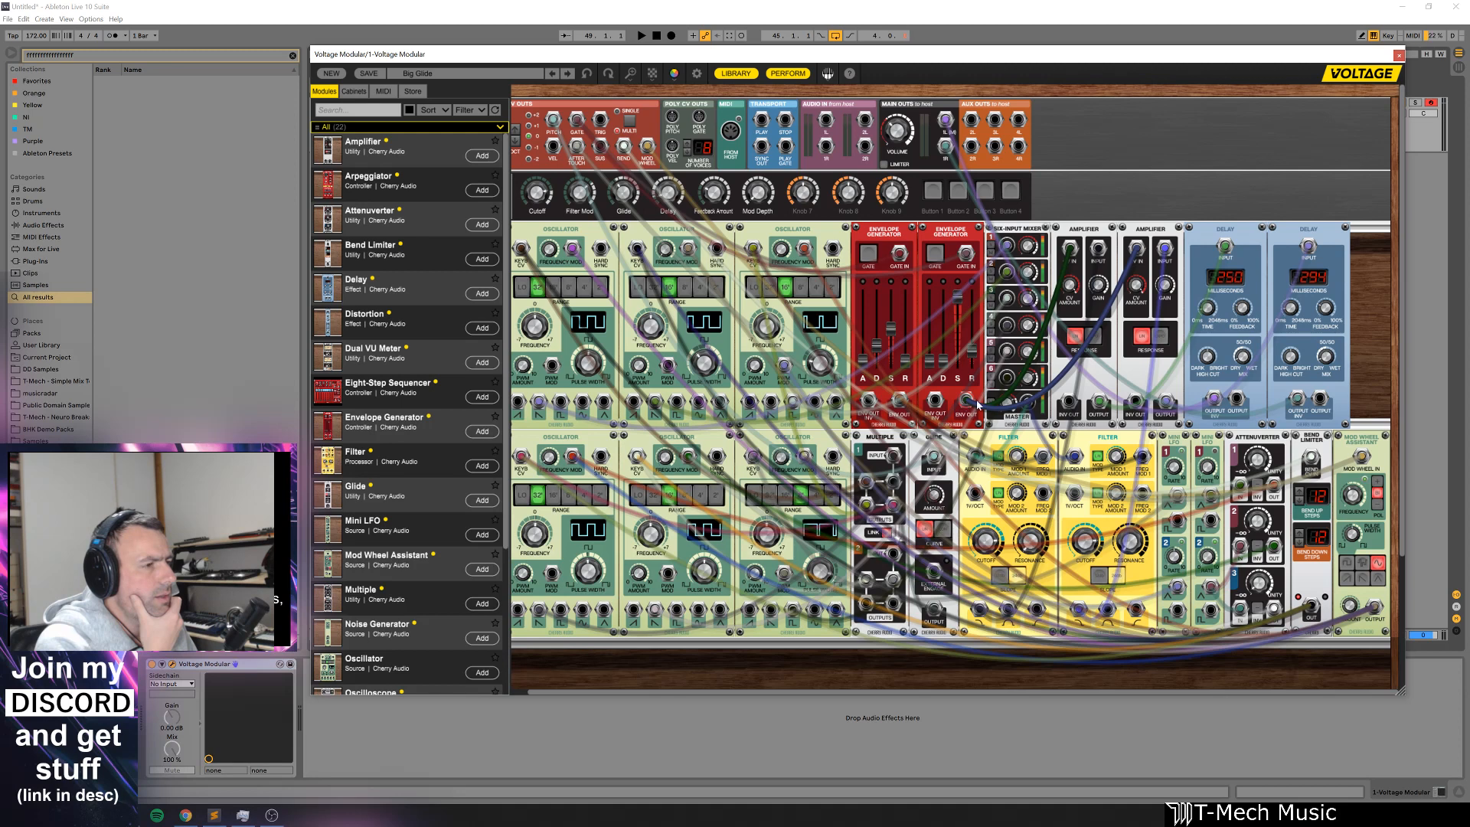
pyautogui.moveTo(1041, 415); pyautogui.dragTo(1031, 406)
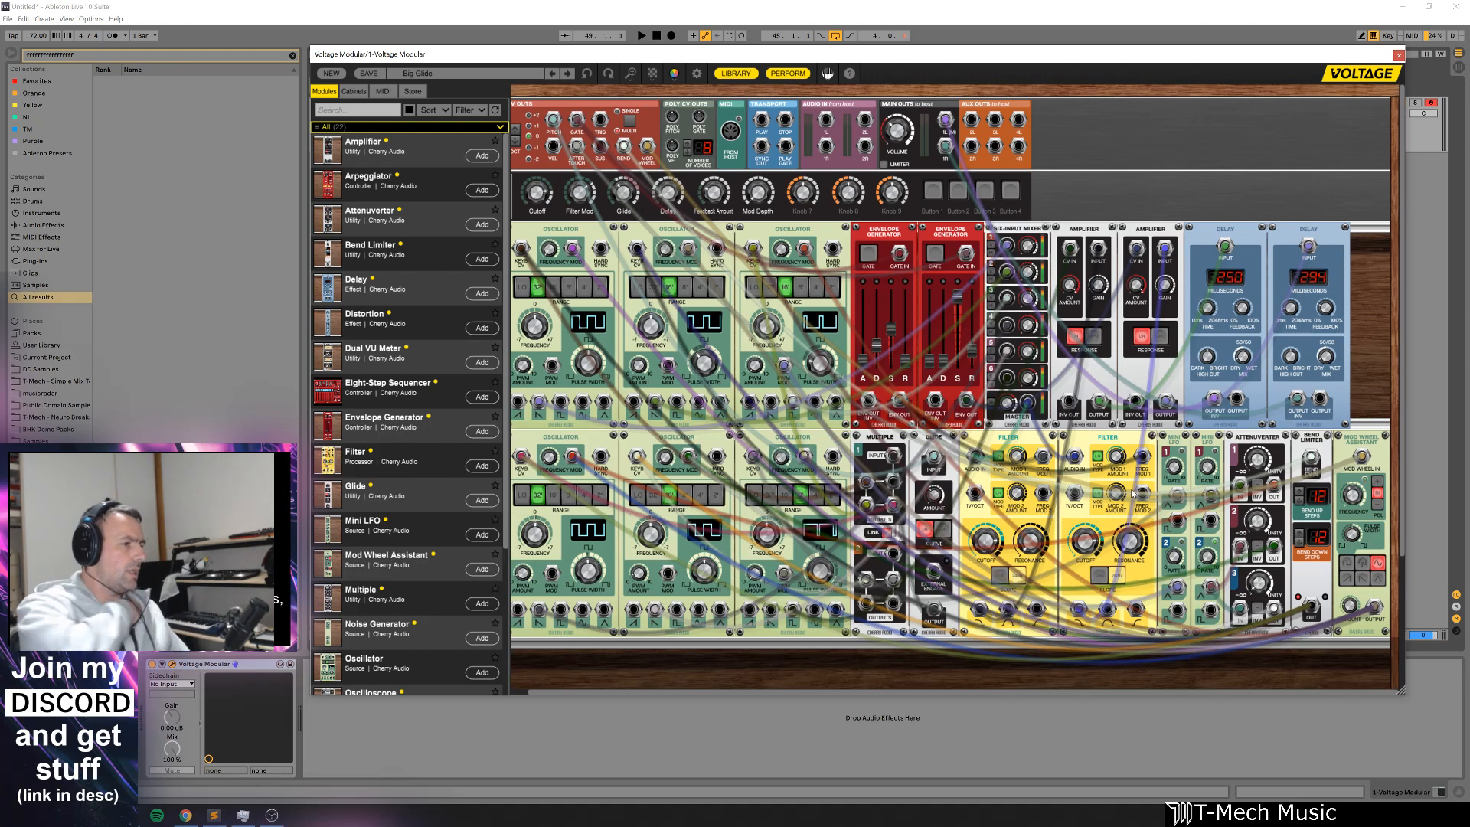
pyautogui.moveTo(1140, 694); pyautogui.dragTo(1044, 695)
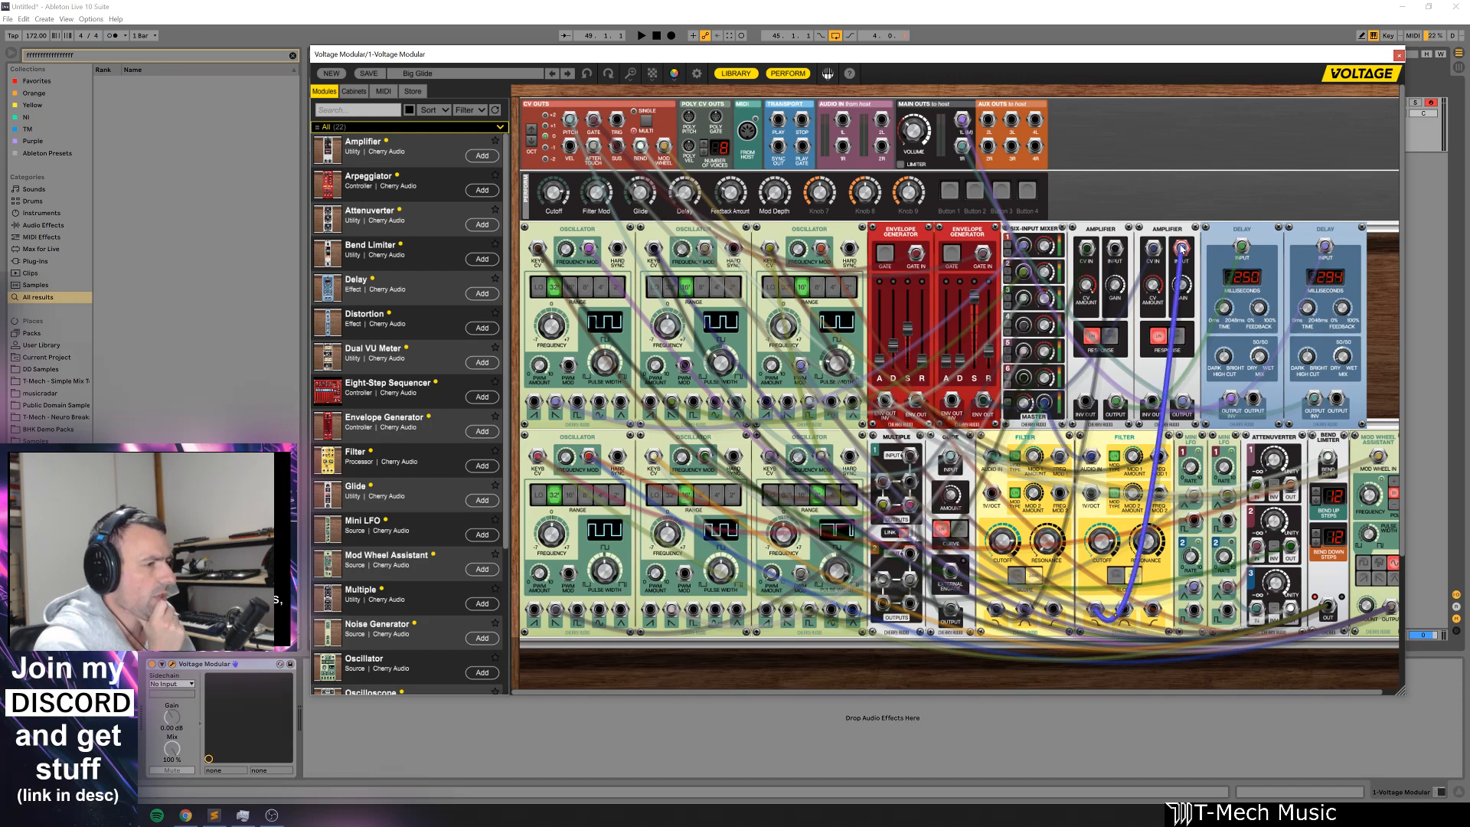
pyautogui.moveTo(1180, 249); pyautogui.dragTo(1160, 304)
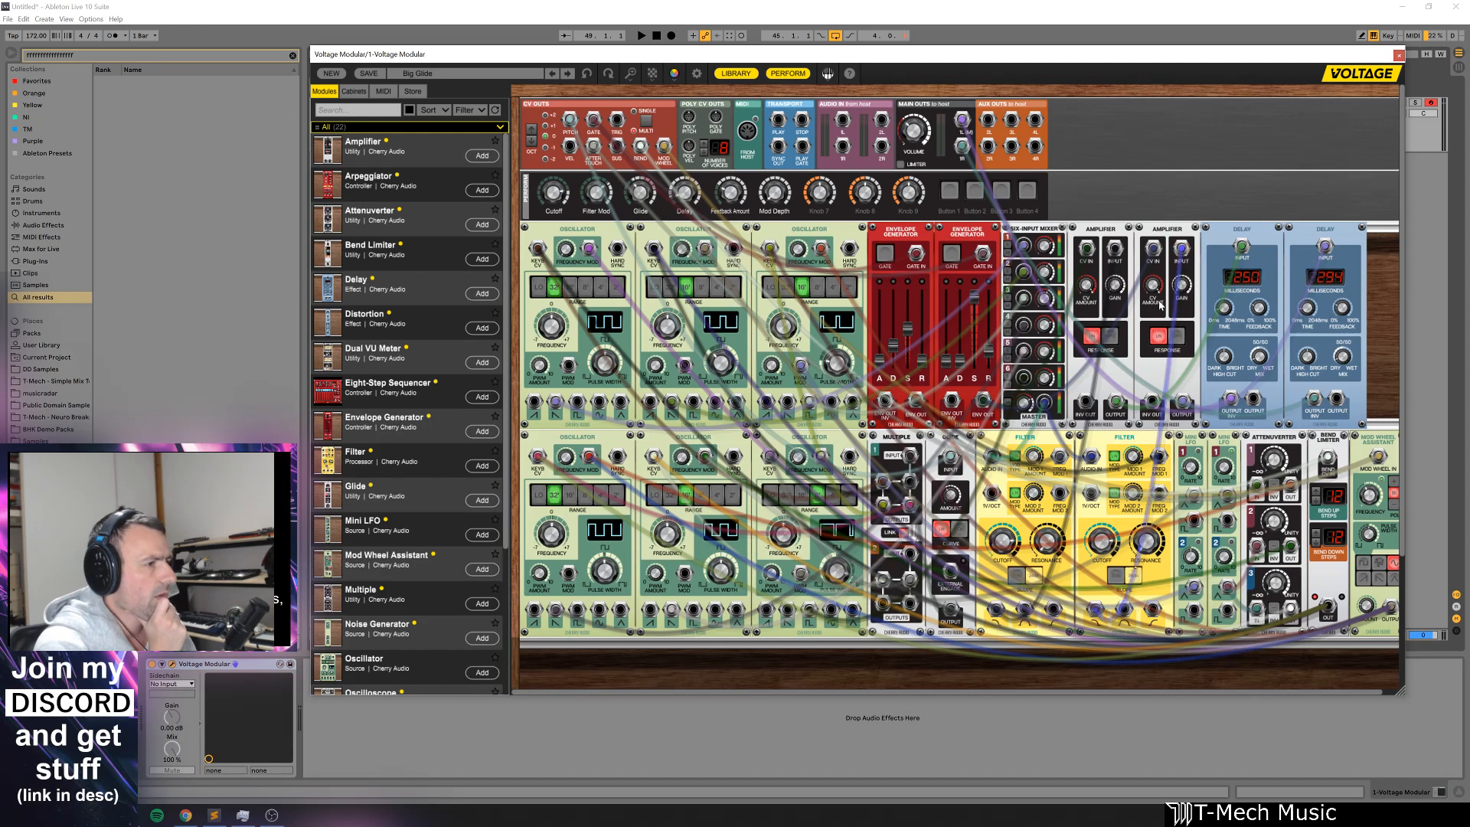
pyautogui.moveTo(1182, 420)
pyautogui.mouseDown()
pyautogui.moveTo(1186, 408)
pyautogui.moveTo(1161, 413)
pyautogui.mouseUp()
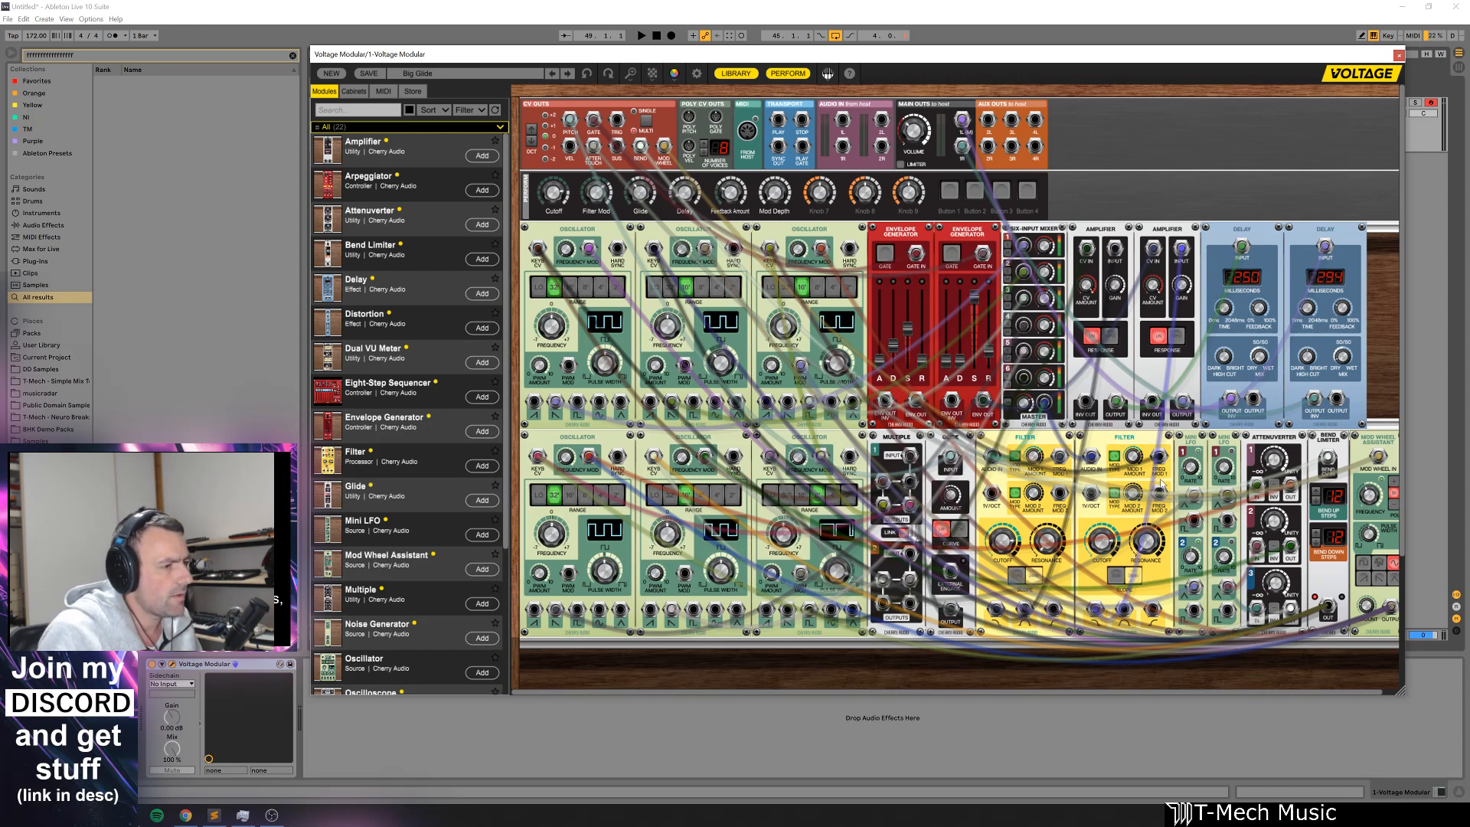
pyautogui.moveTo(593, 120); pyautogui.dragTo(884, 254)
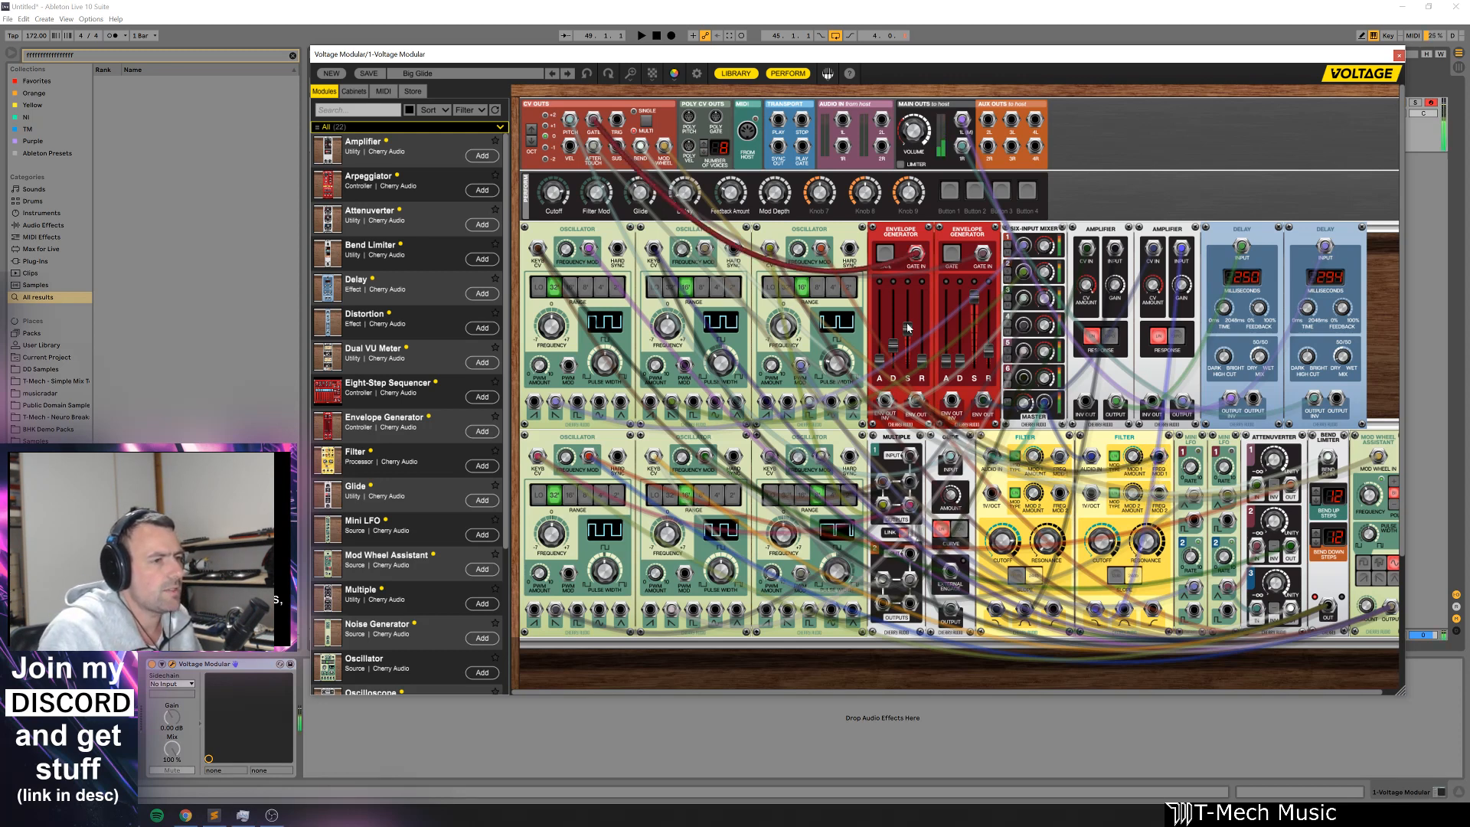
pyautogui.moveTo(916, 399); pyautogui.dragTo(1028, 380)
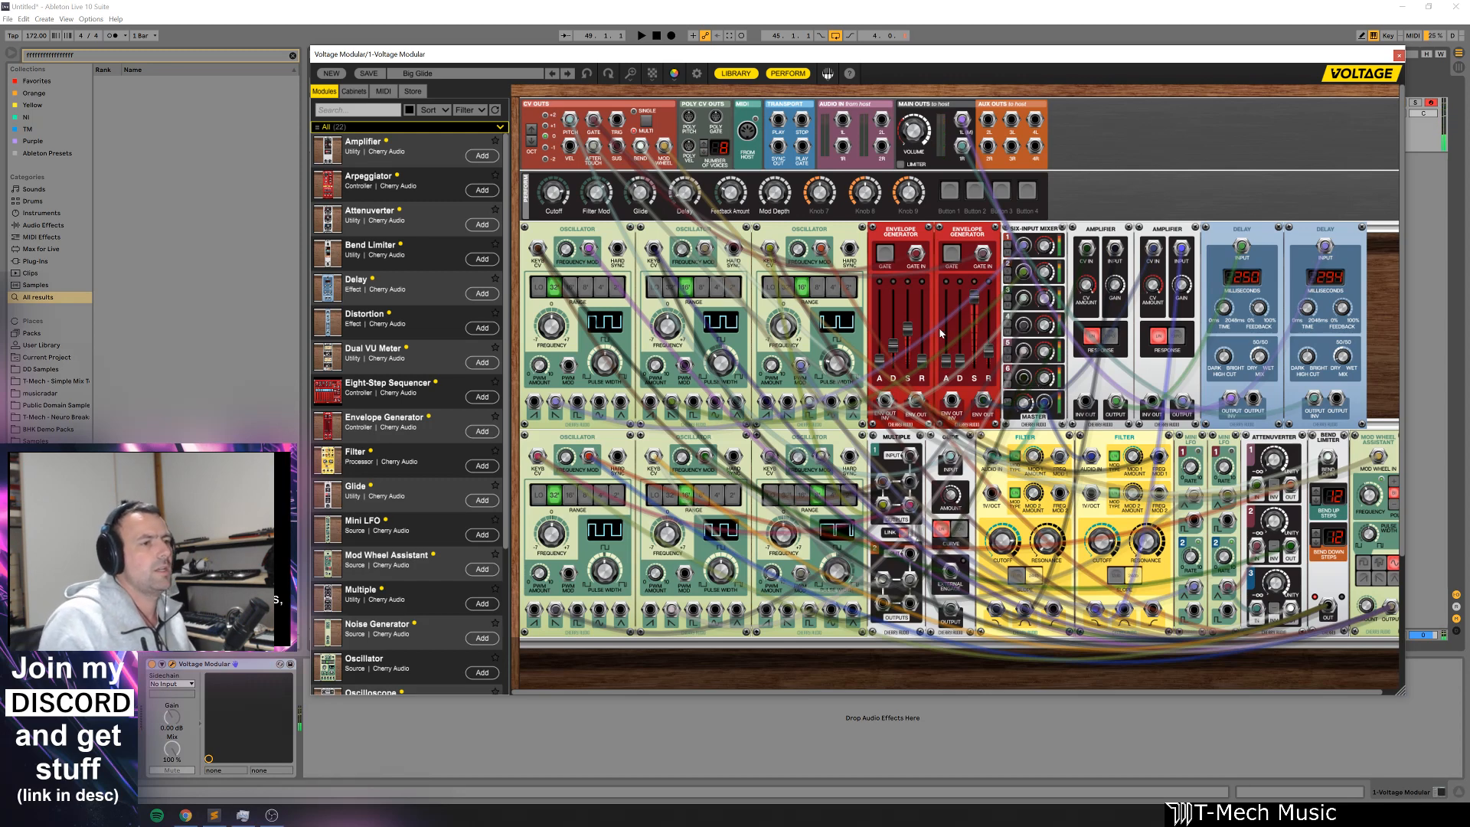
# Step: Raise the decay and lower the sustain on the first envelope generator, and raise the decay time on the second
pyautogui.moveTo(907, 329)
pyautogui.mouseDown()
pyautogui.moveTo(909, 378)
pyautogui.moveTo(894, 364)
pyautogui.moveTo(900, 309)
pyautogui.mouseUp()
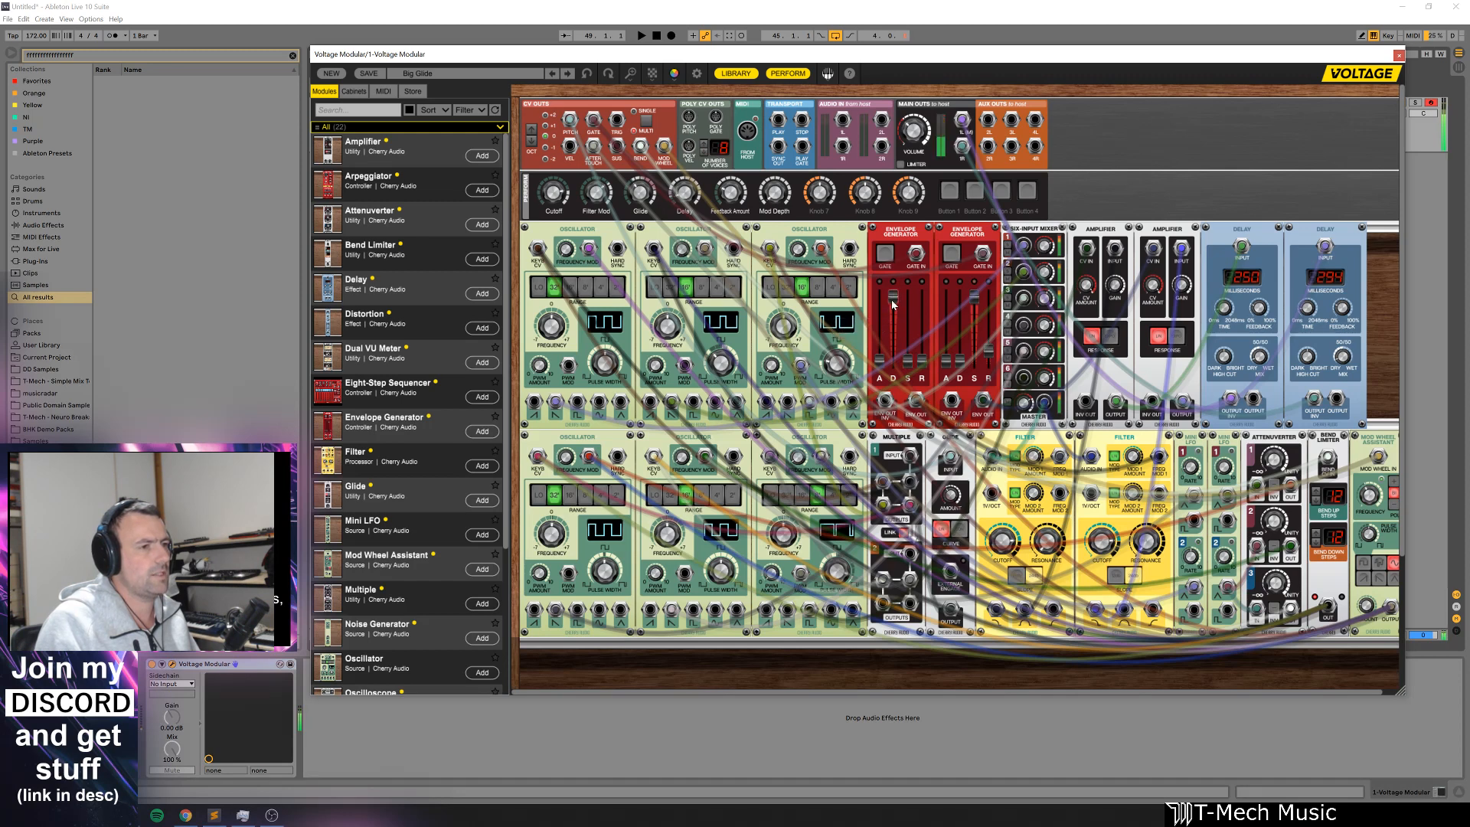
pyautogui.moveTo(809, 402); pyautogui.dragTo(963, 343)
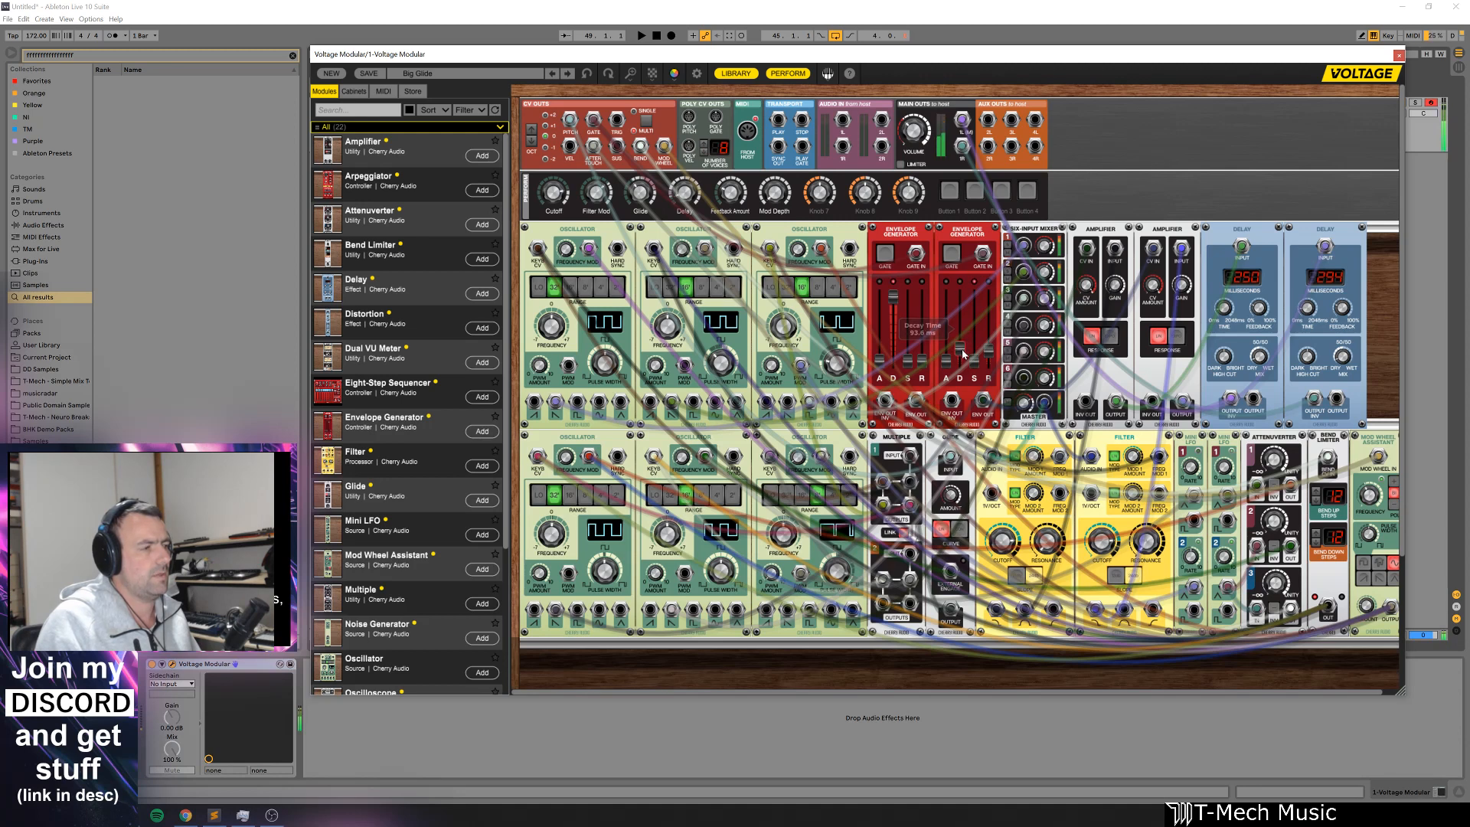
pyautogui.moveTo(963, 354); pyautogui.dragTo(962, 346)
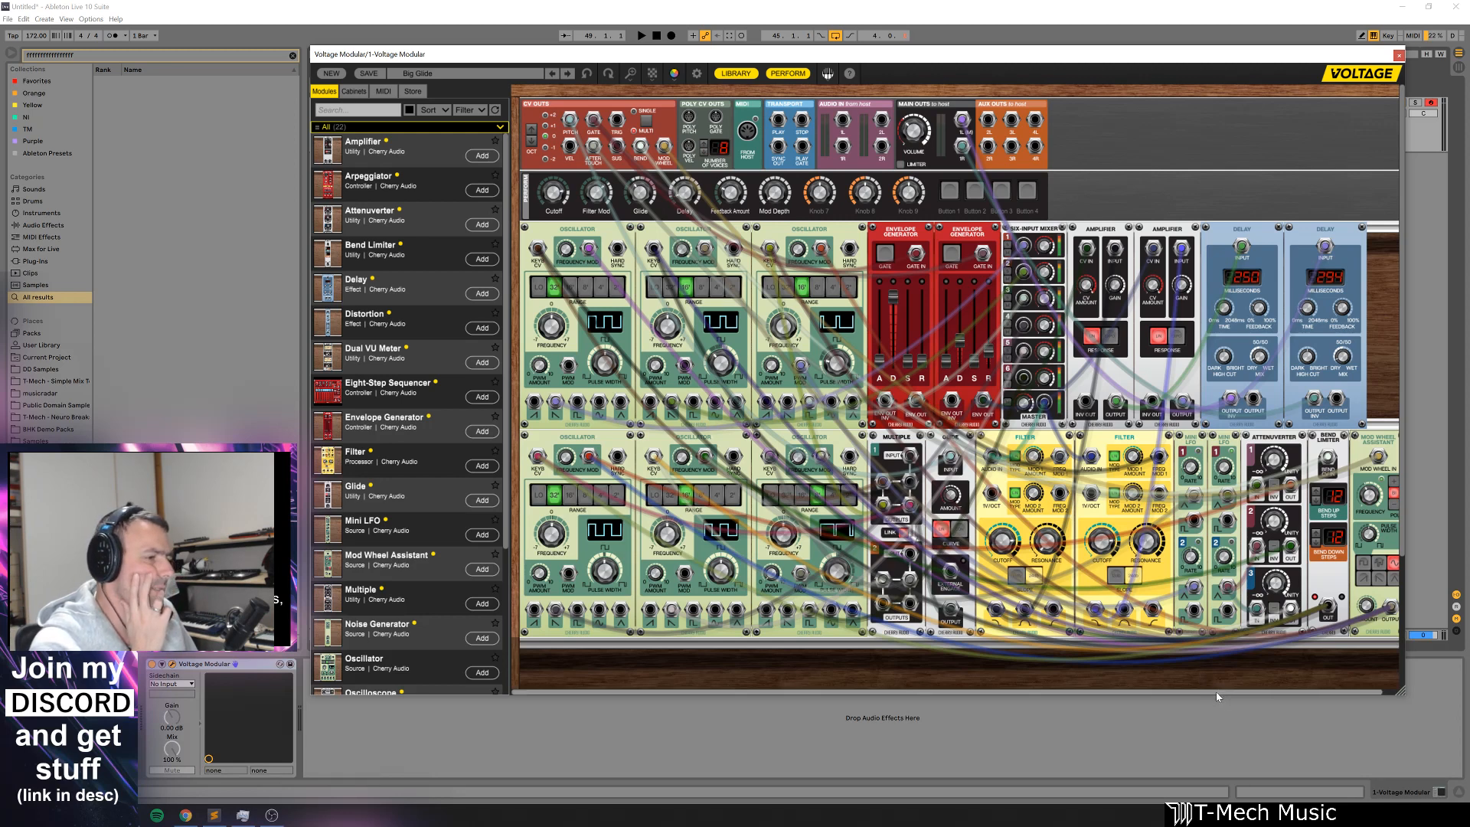
# Step: Load the Nucleus Rave 2 preset in place of the current patch
pyautogui.moveTo(1215, 692); pyautogui.dragTo(1231, 689)
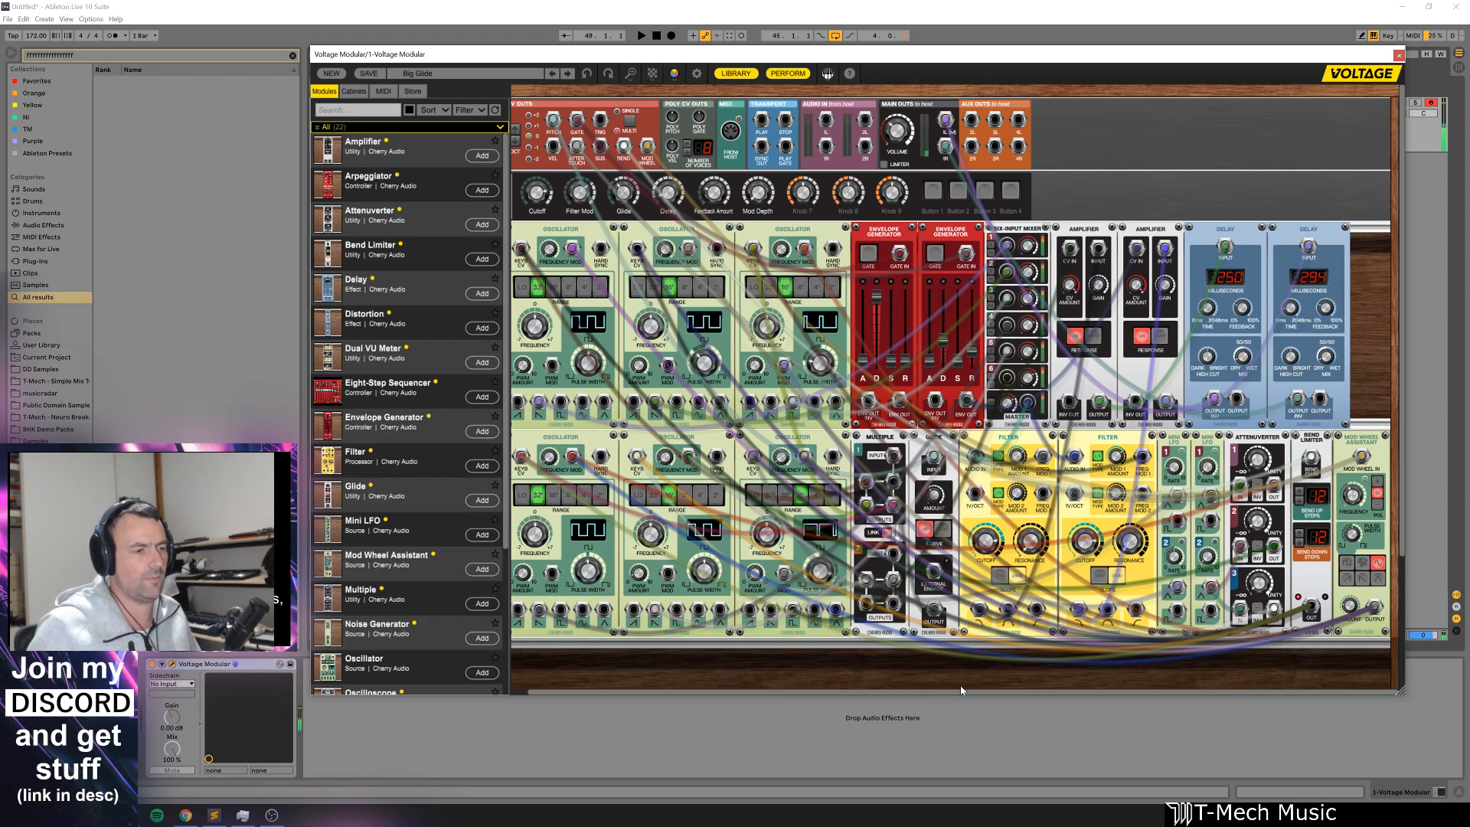
pyautogui.moveTo(961, 690); pyautogui.dragTo(850, 689)
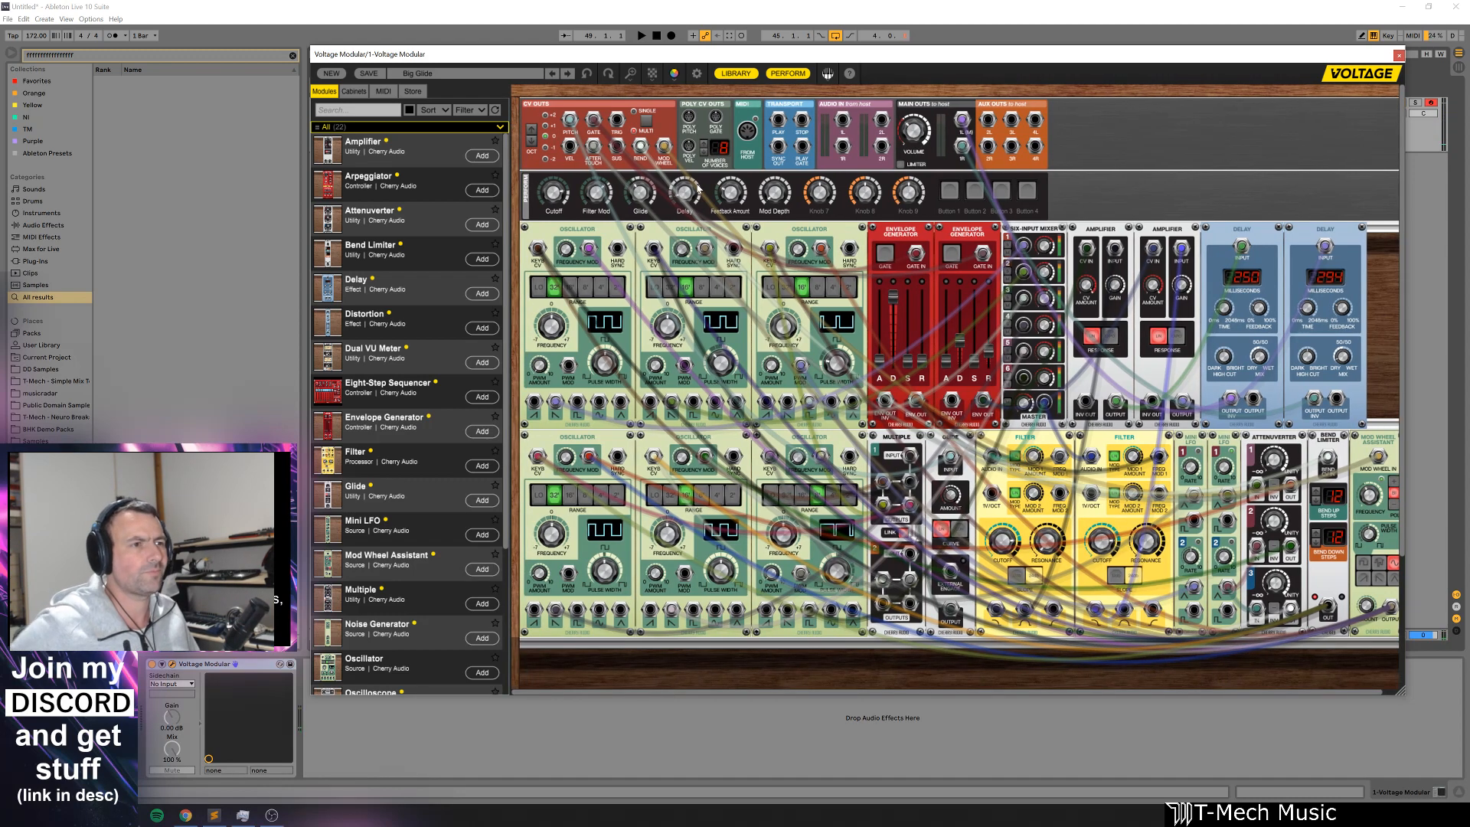
pyautogui.click(468, 73)
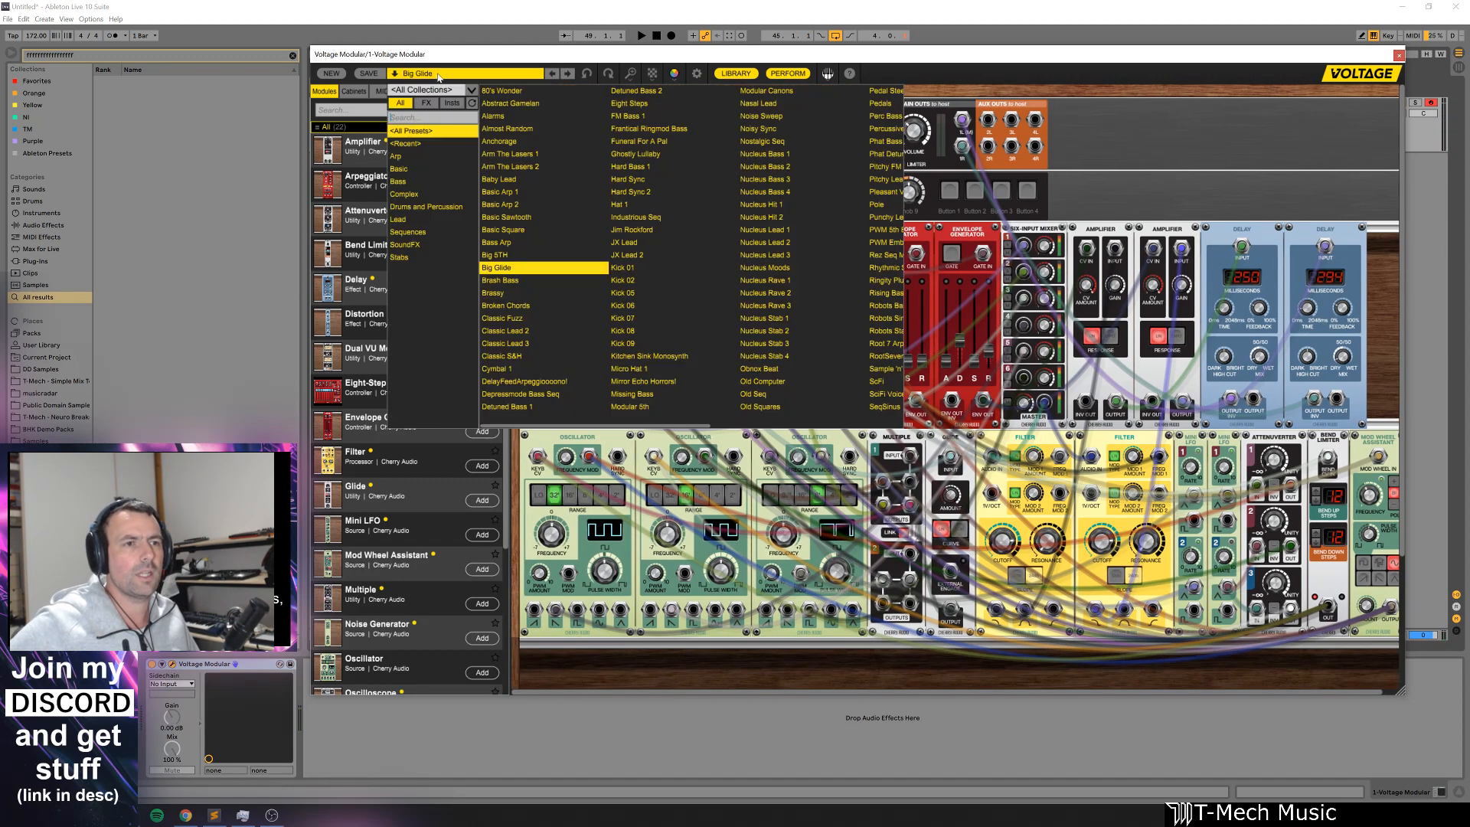
pyautogui.click(769, 293)
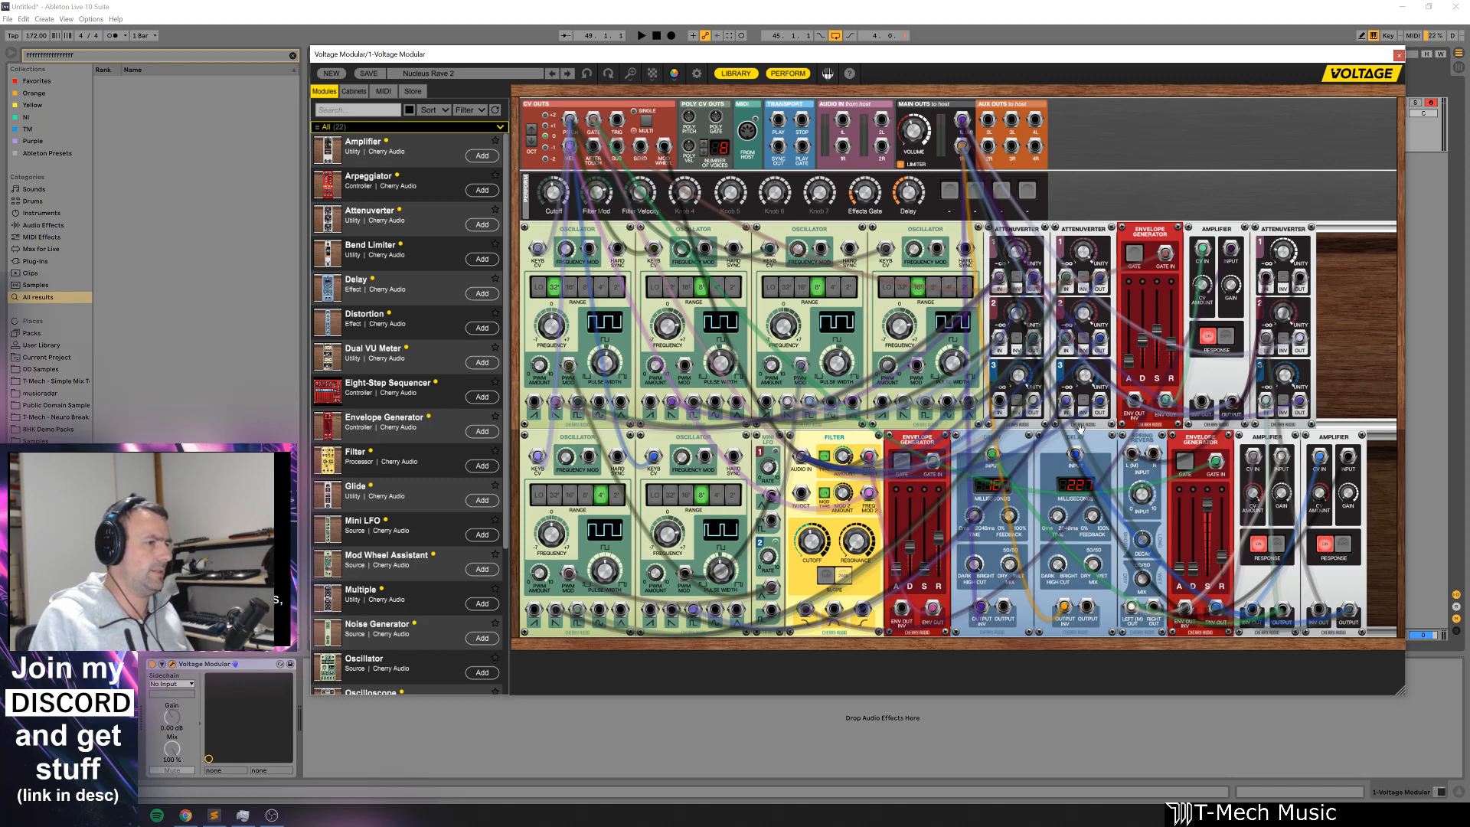
# Step: Trace the cabling between the oscillator outputs, the attenuverters and the filter's audio input in the Nucleus Rave 2 patch
pyautogui.moveTo(1066, 400); pyautogui.dragTo(1100, 403)
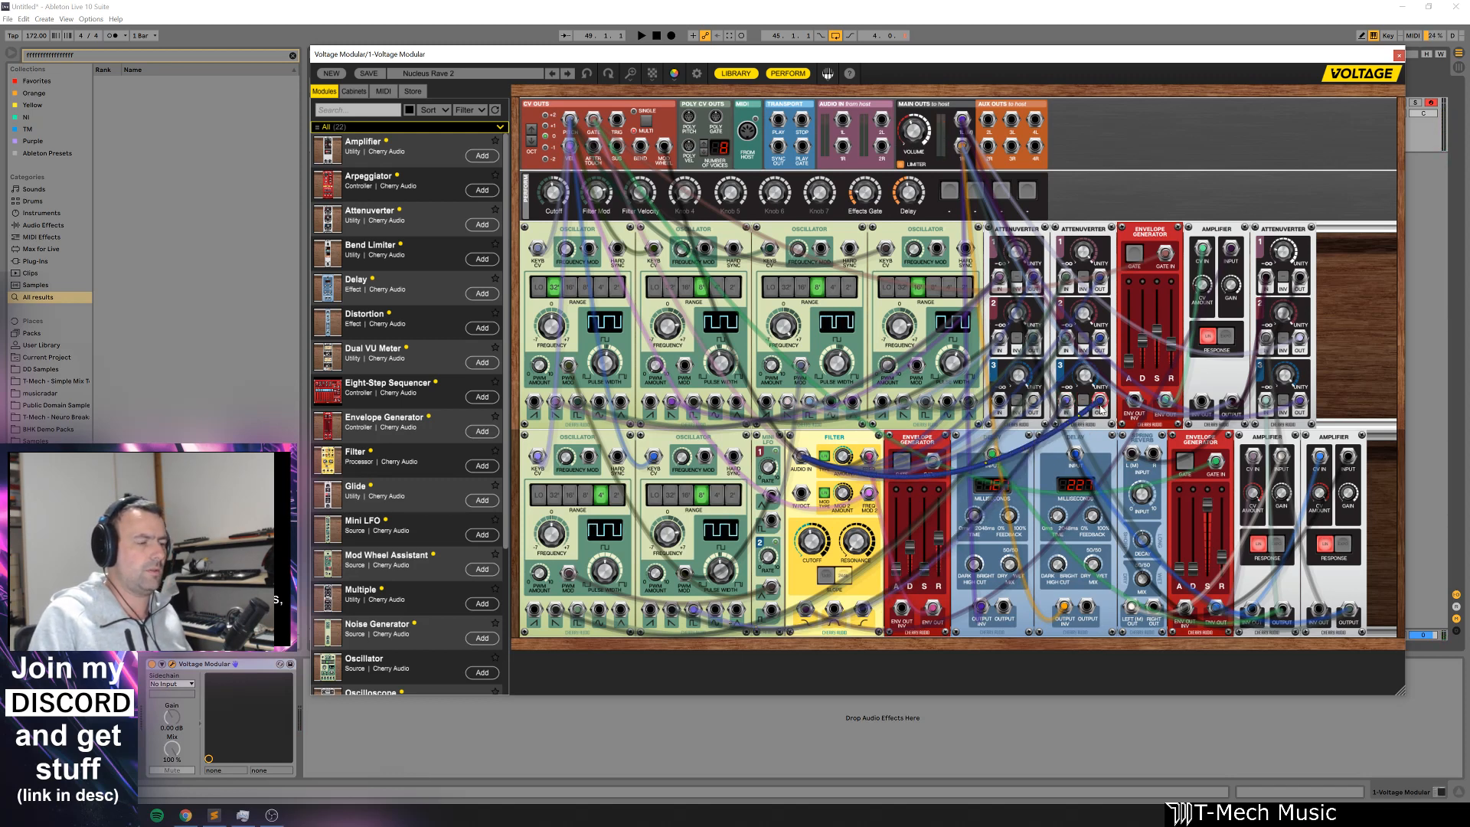
pyautogui.hotkey('ctrl', 'z')
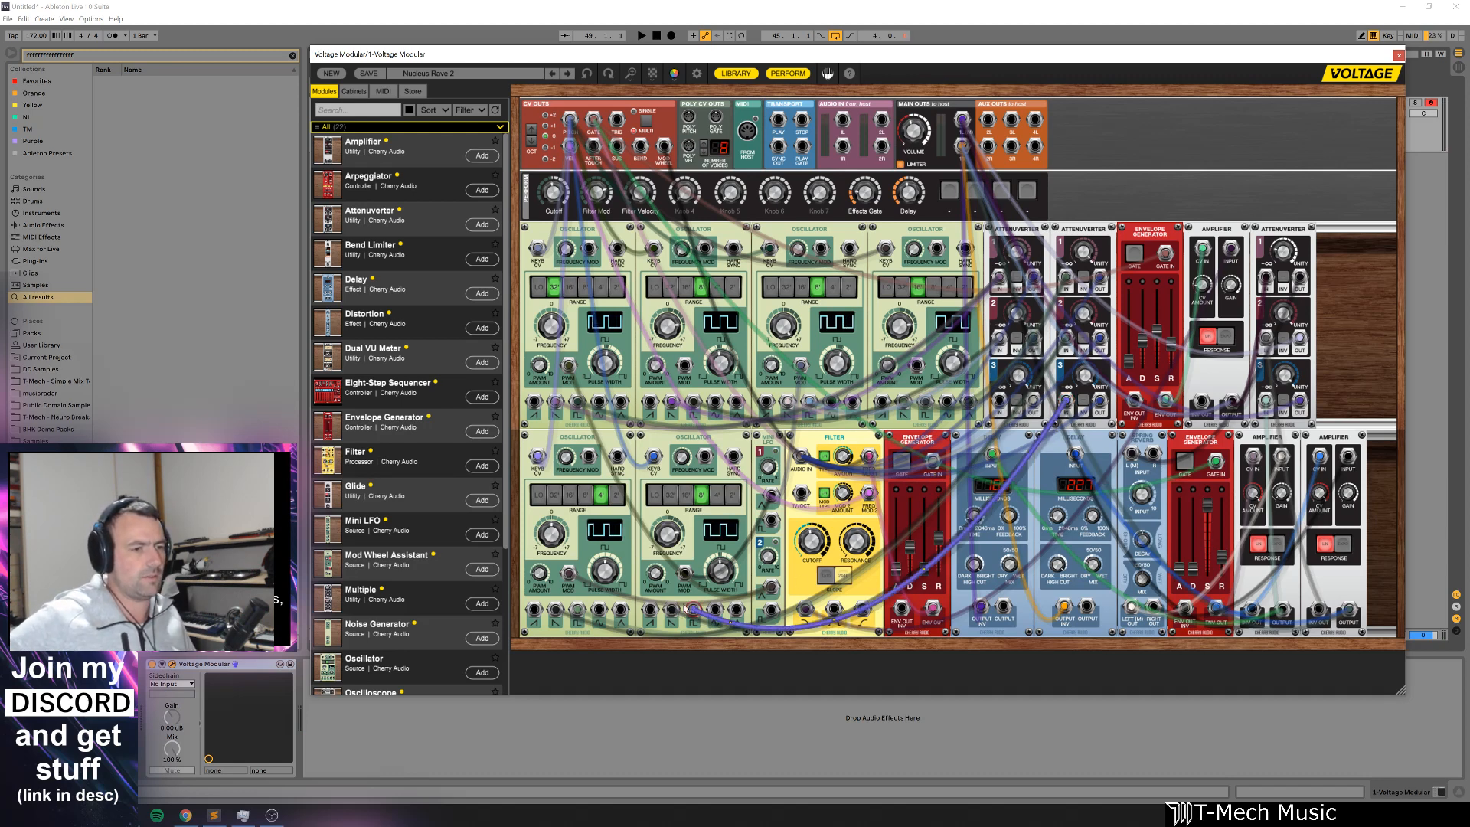
pyautogui.moveTo(1061, 404); pyautogui.dragTo(1084, 387)
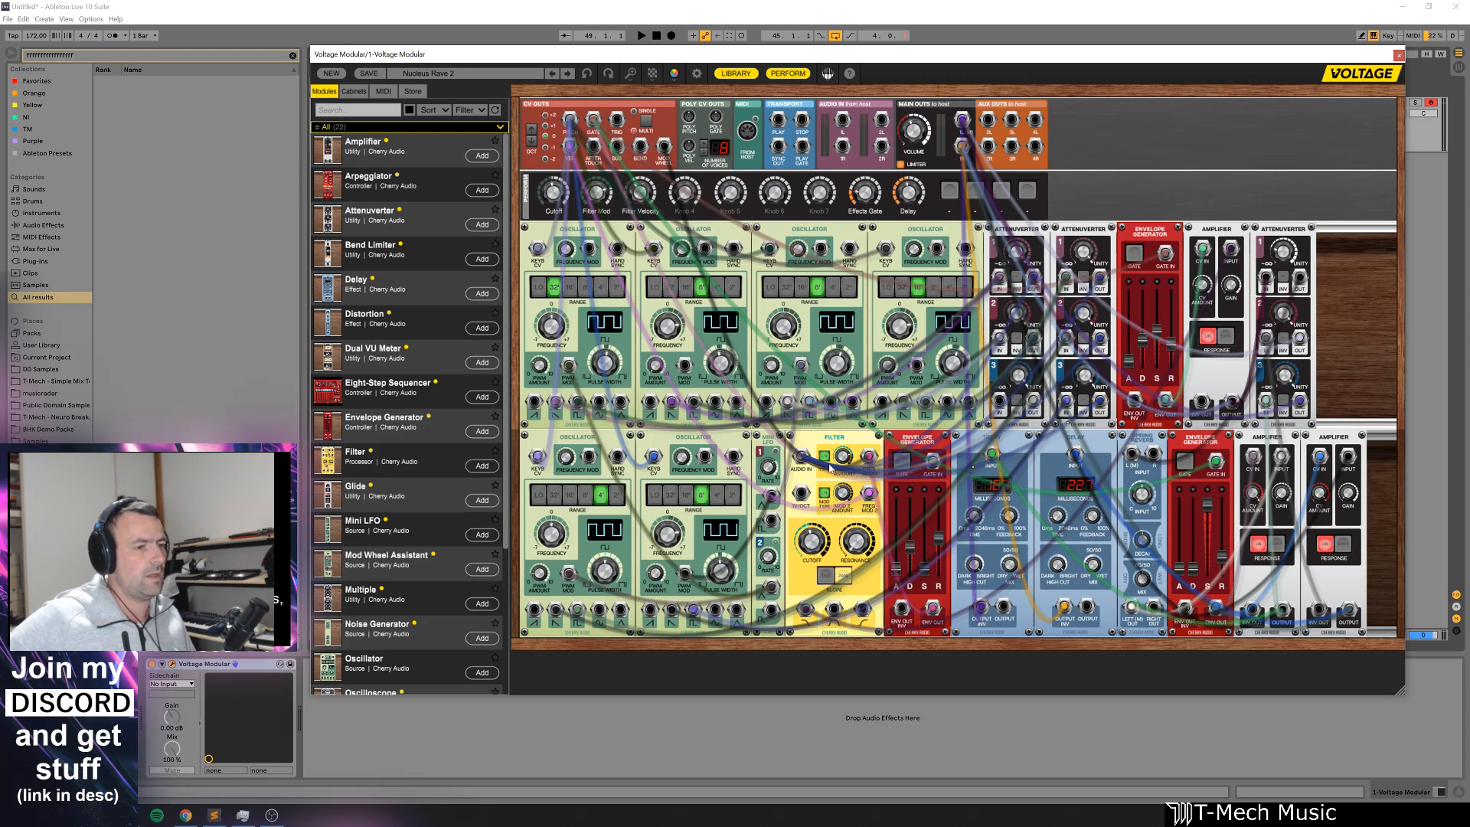
pyautogui.moveTo(1091, 417); pyautogui.dragTo(793, 467)
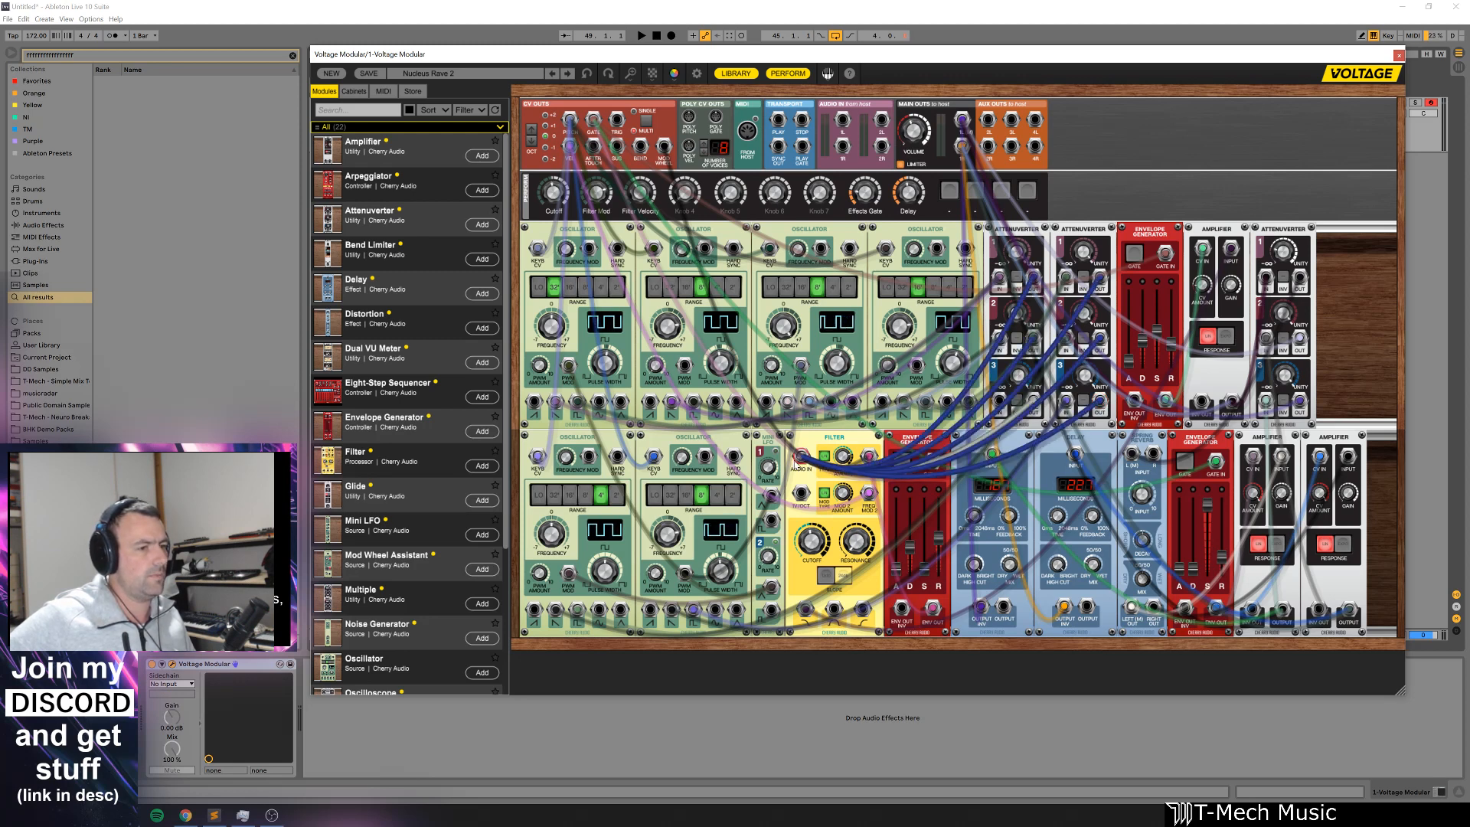
pyautogui.moveTo(799, 459); pyautogui.dragTo(1000, 281)
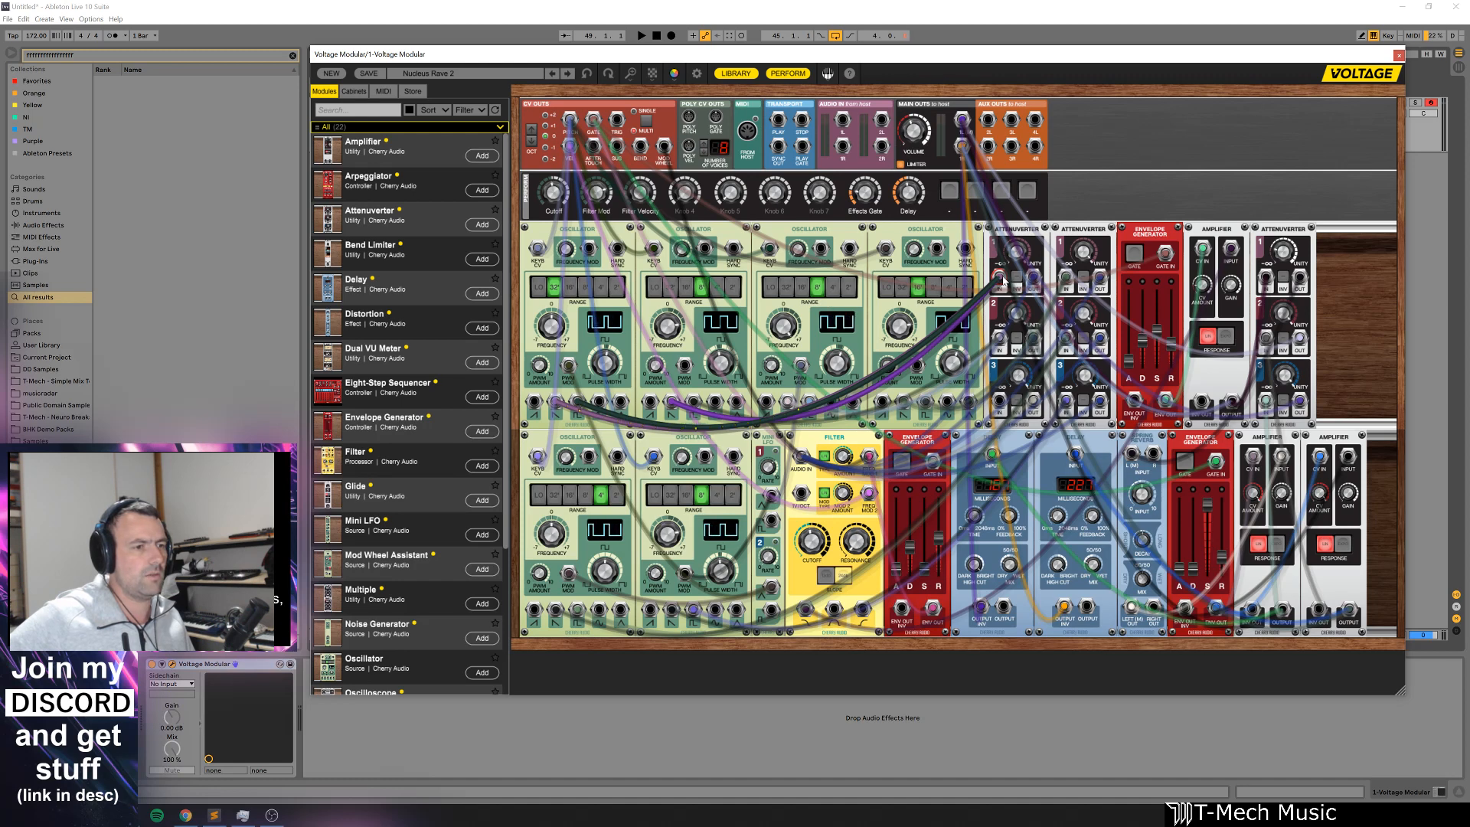
pyautogui.moveTo(1003, 281); pyautogui.dragTo(1037, 280)
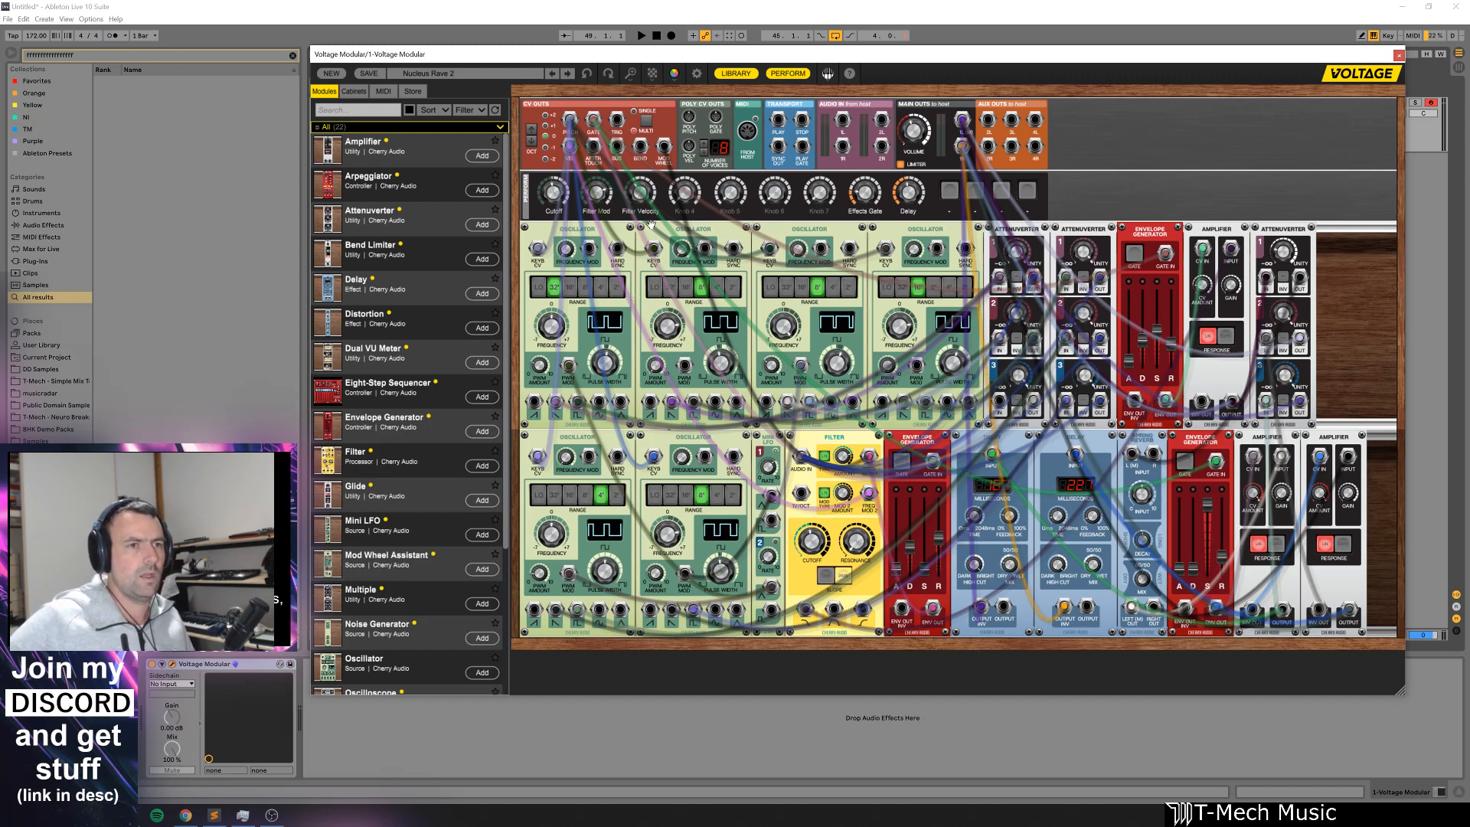
# Step: Add an Oscillator to a new empty patch and try to patch the MIDI host output into its keyboard CV input
pyautogui.click(331, 74)
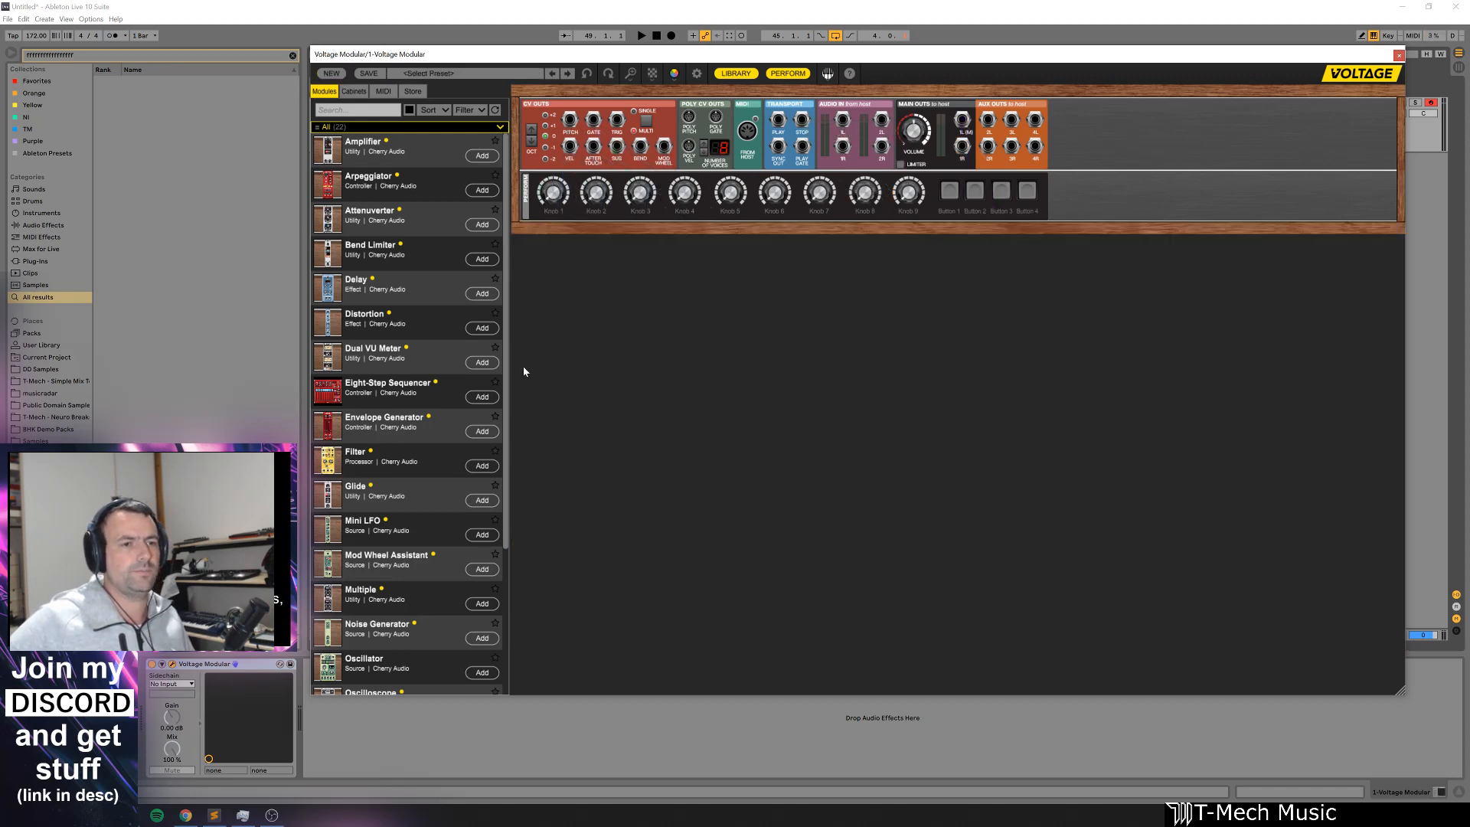
pyautogui.scroll(-3, 456, 551)
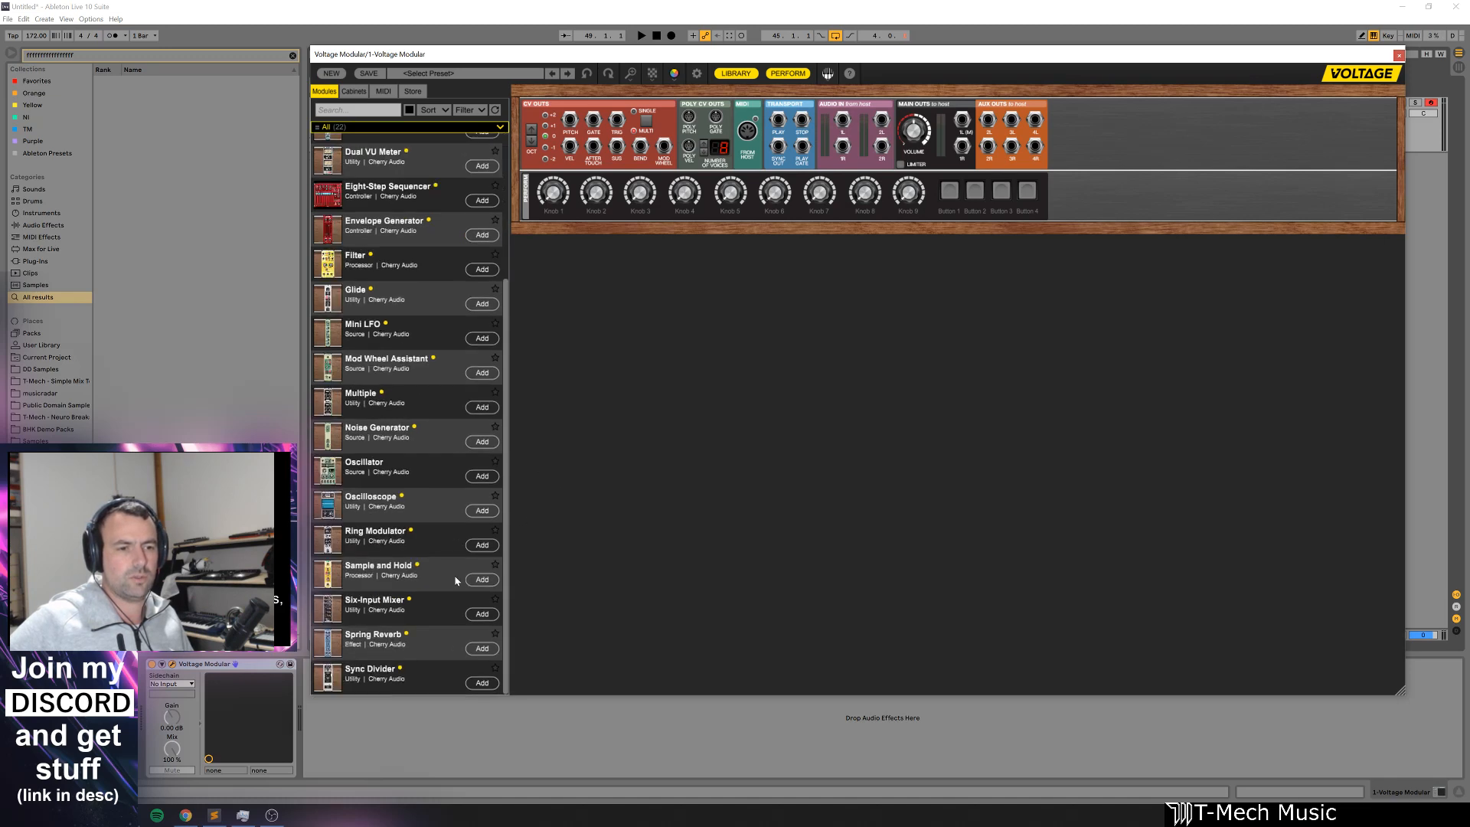
pyautogui.scroll(3, 456, 580)
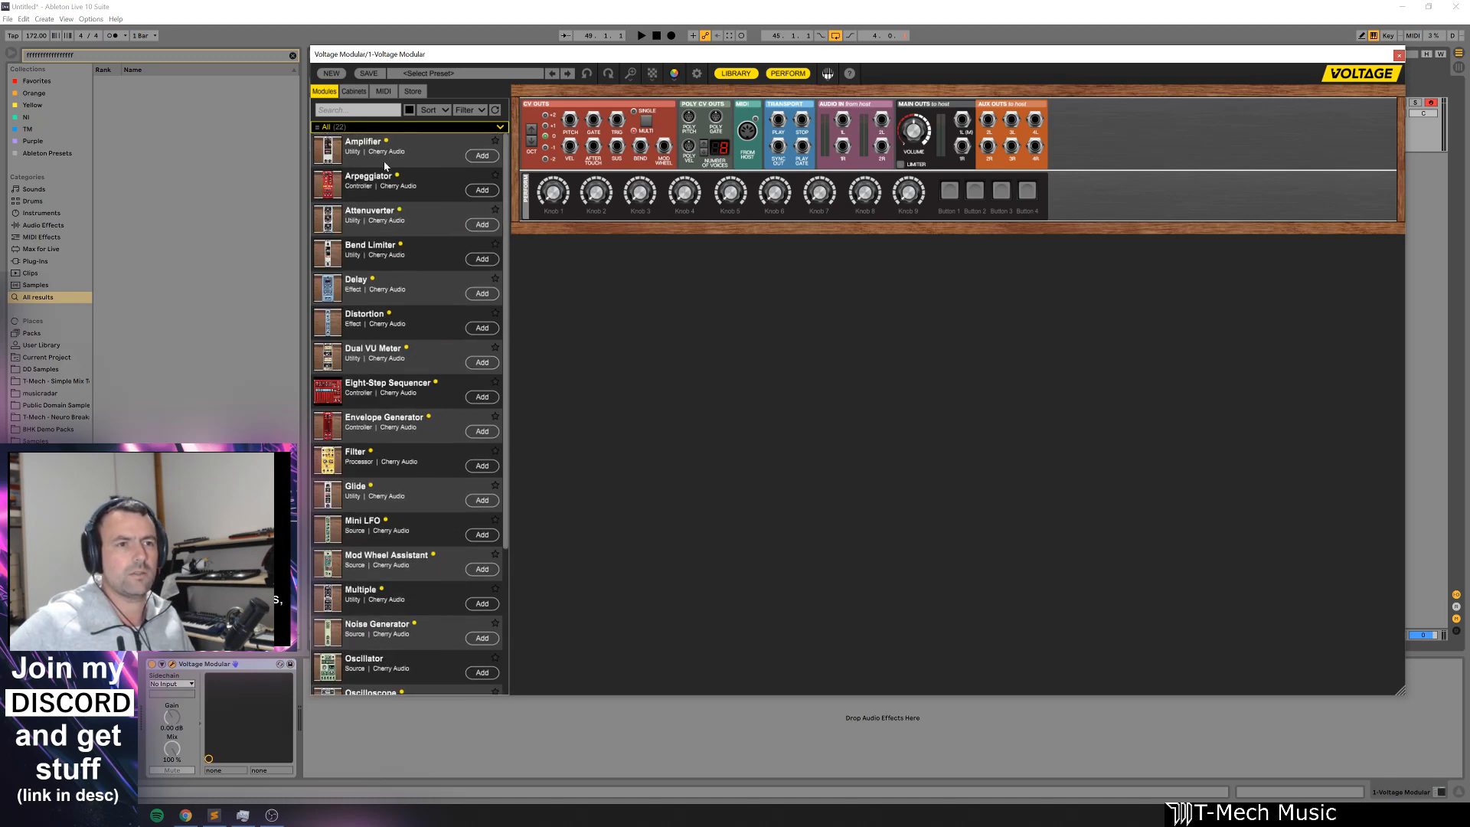
pyautogui.scroll(-3, 431, 392)
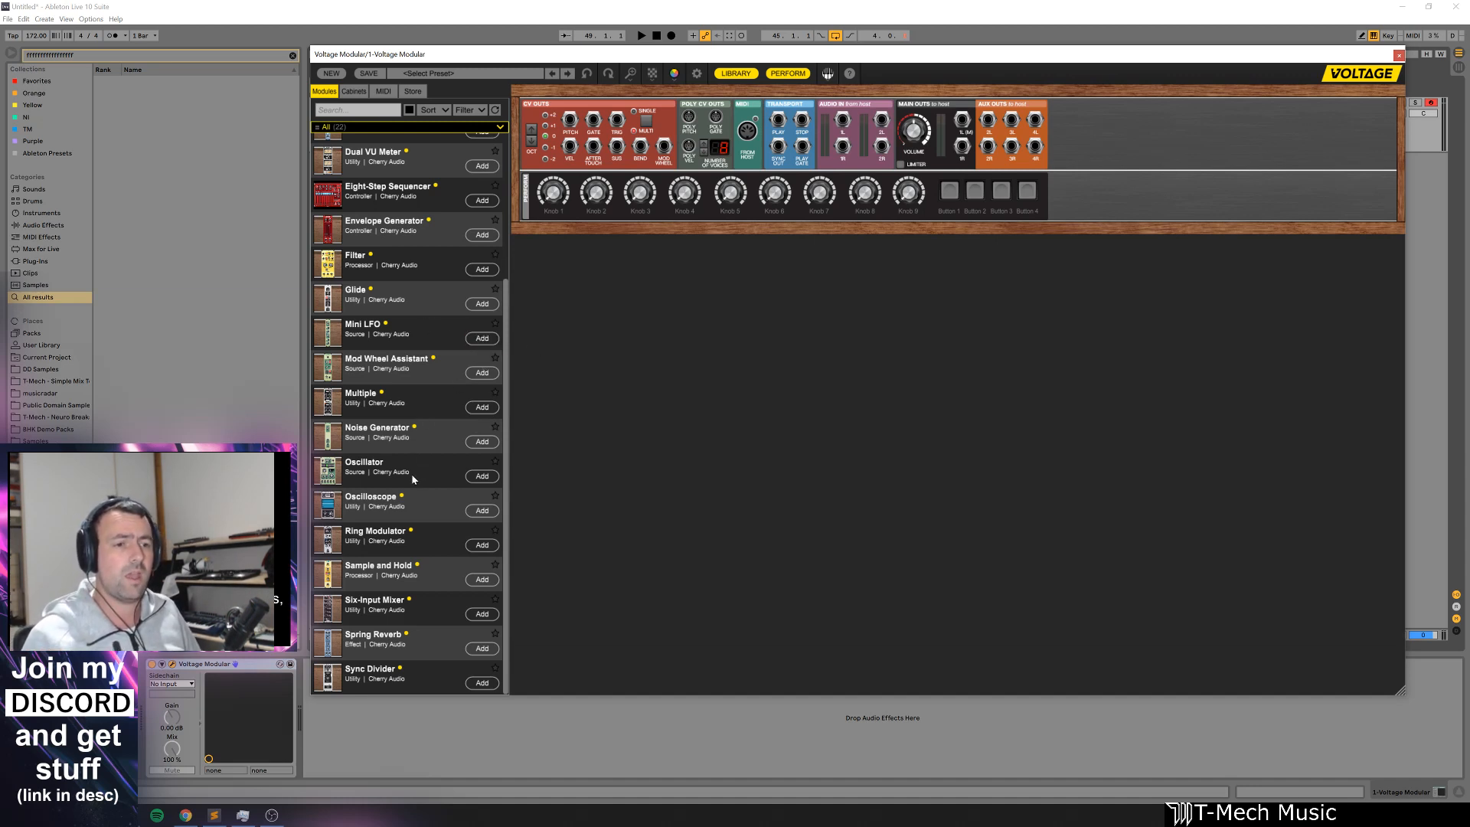
pyautogui.moveTo(421, 470); pyautogui.dragTo(653, 321)
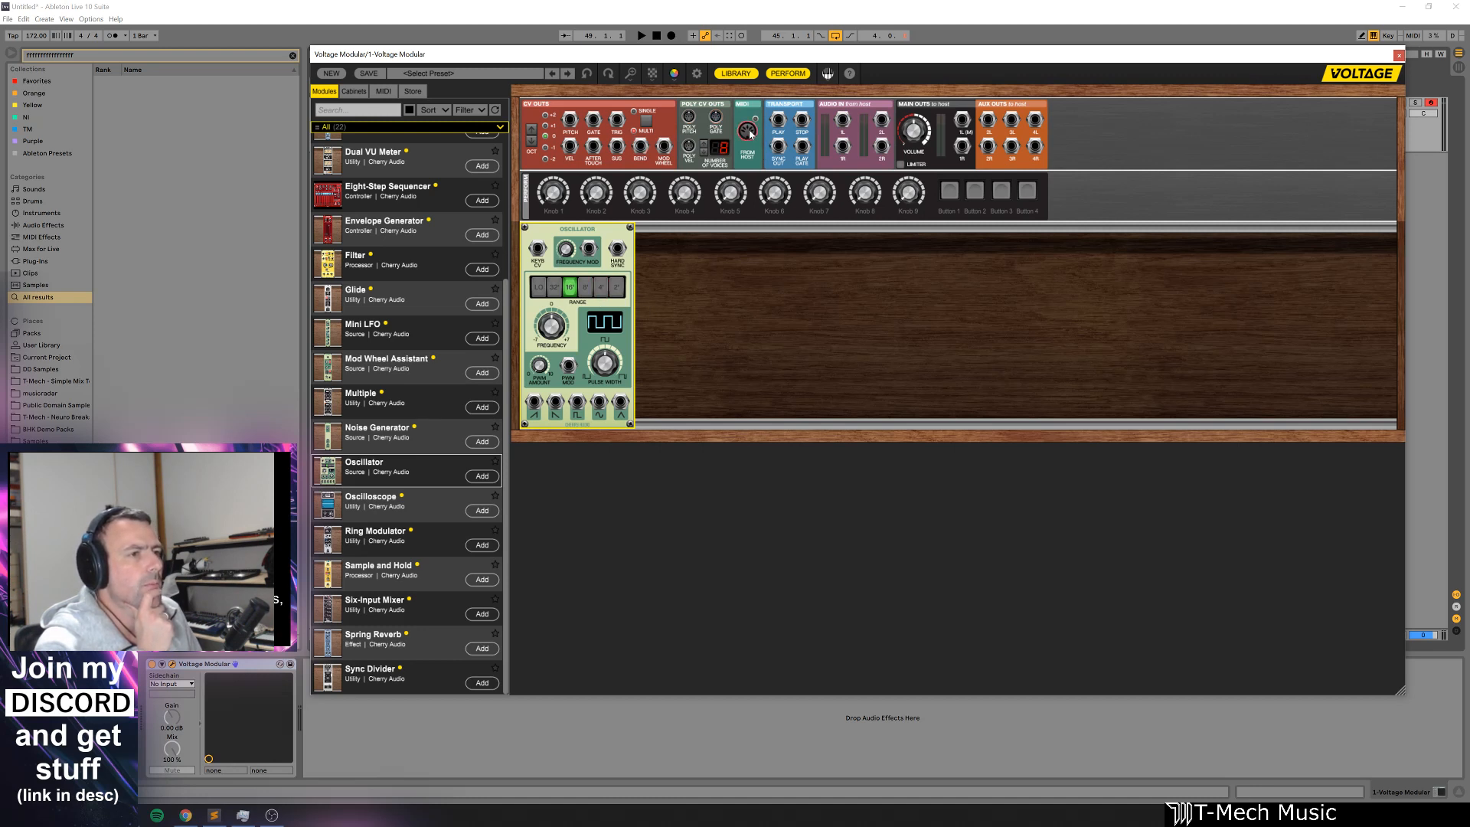
pyautogui.moveTo(750, 134); pyautogui.dragTo(536, 253)
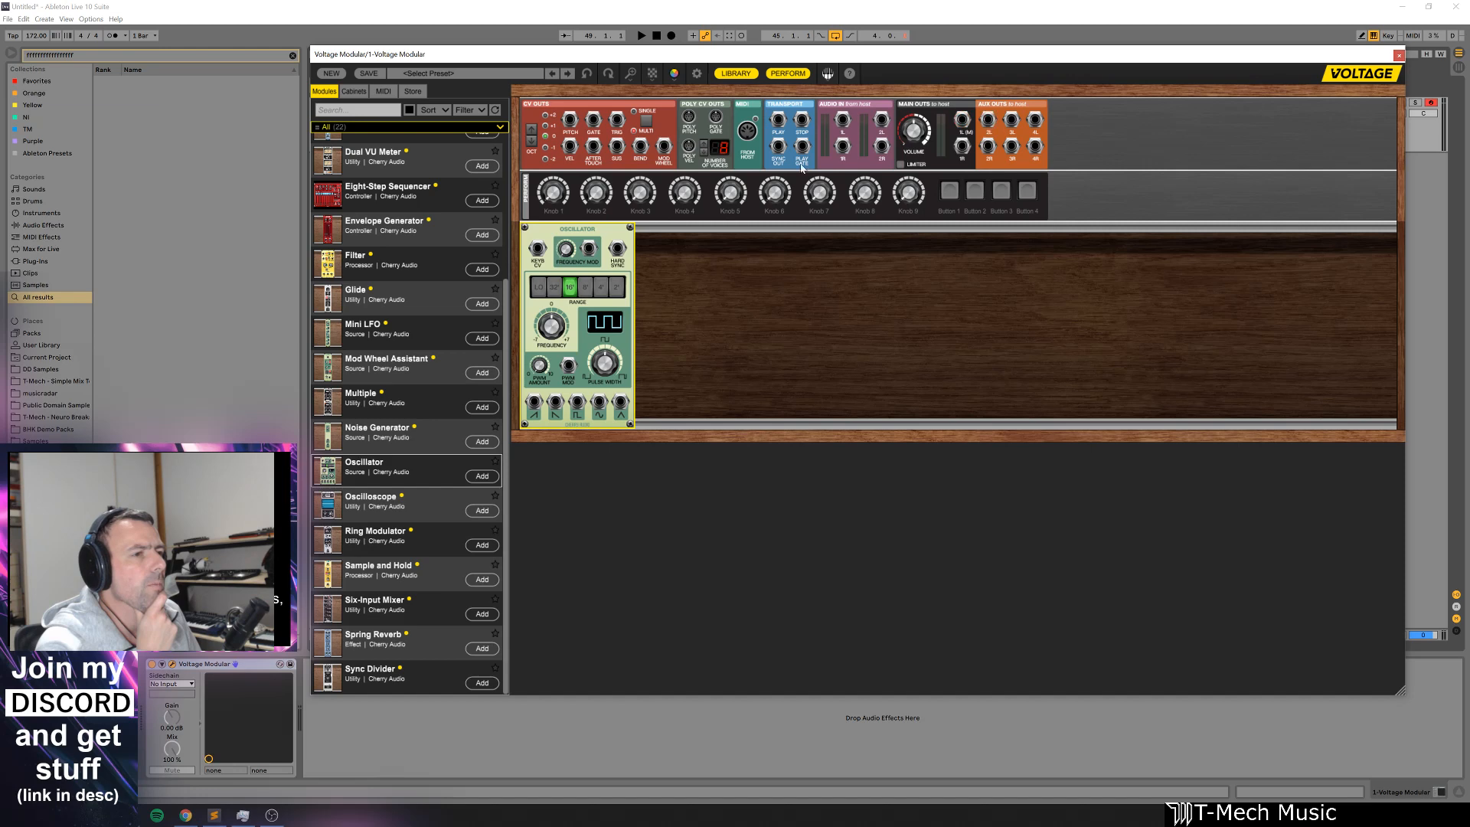
# Step: Load the 80's Wonder preset without saving the current patch, and advance to the Abstract Gamelan preset to view its routing
pyautogui.click(460, 74)
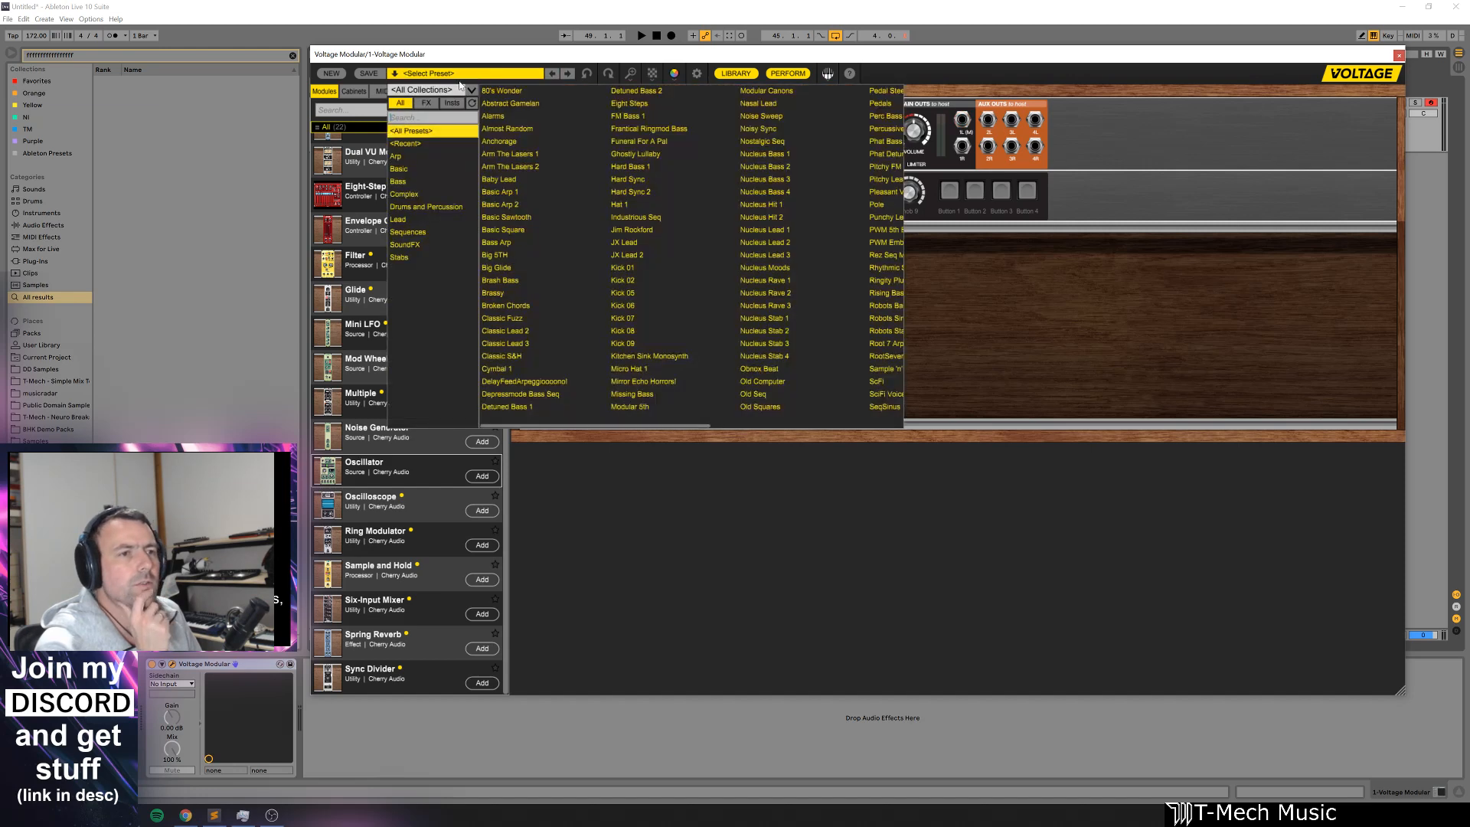
pyautogui.click(502, 91)
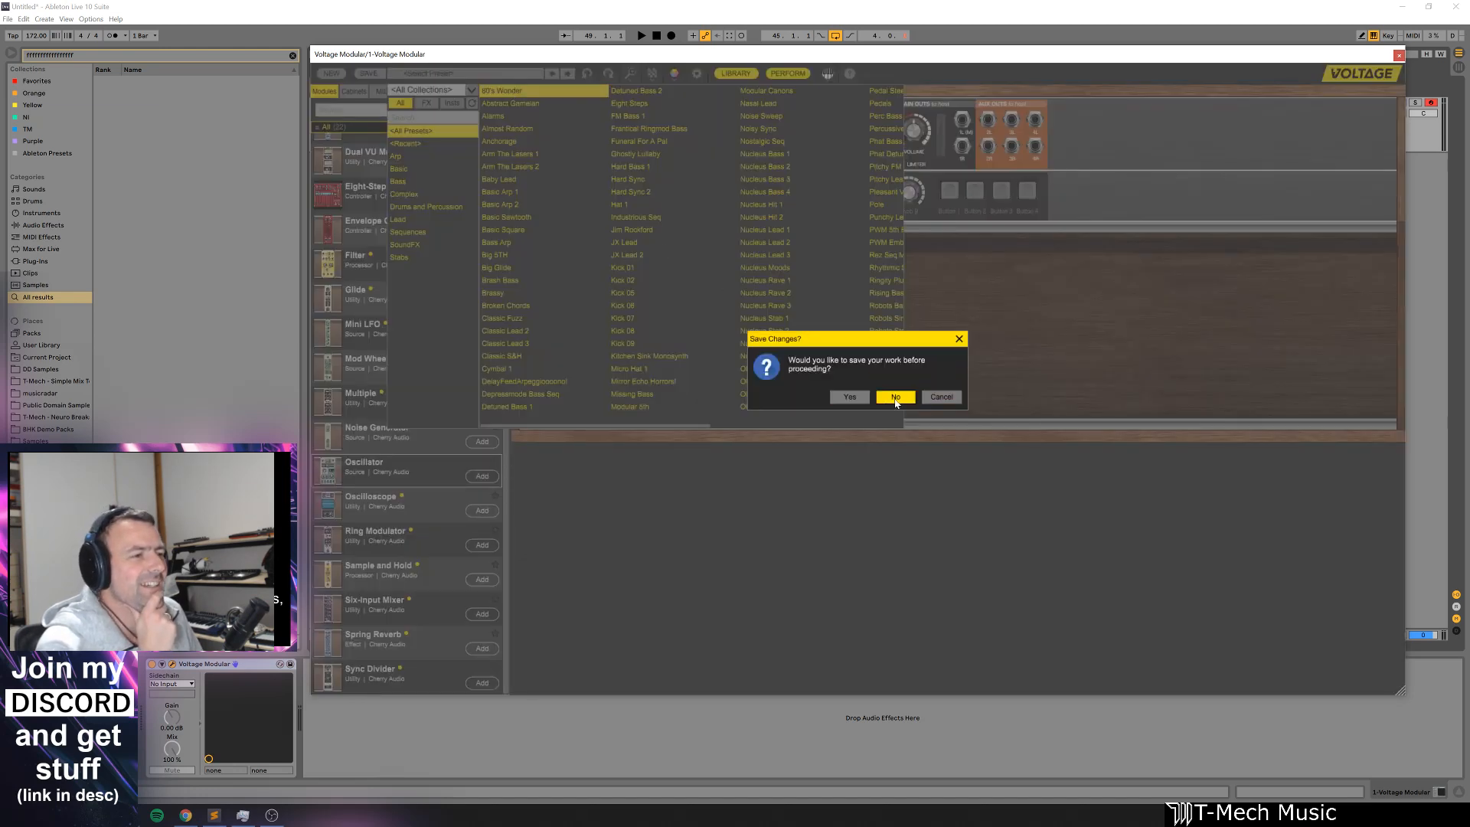
pyautogui.press('Return')
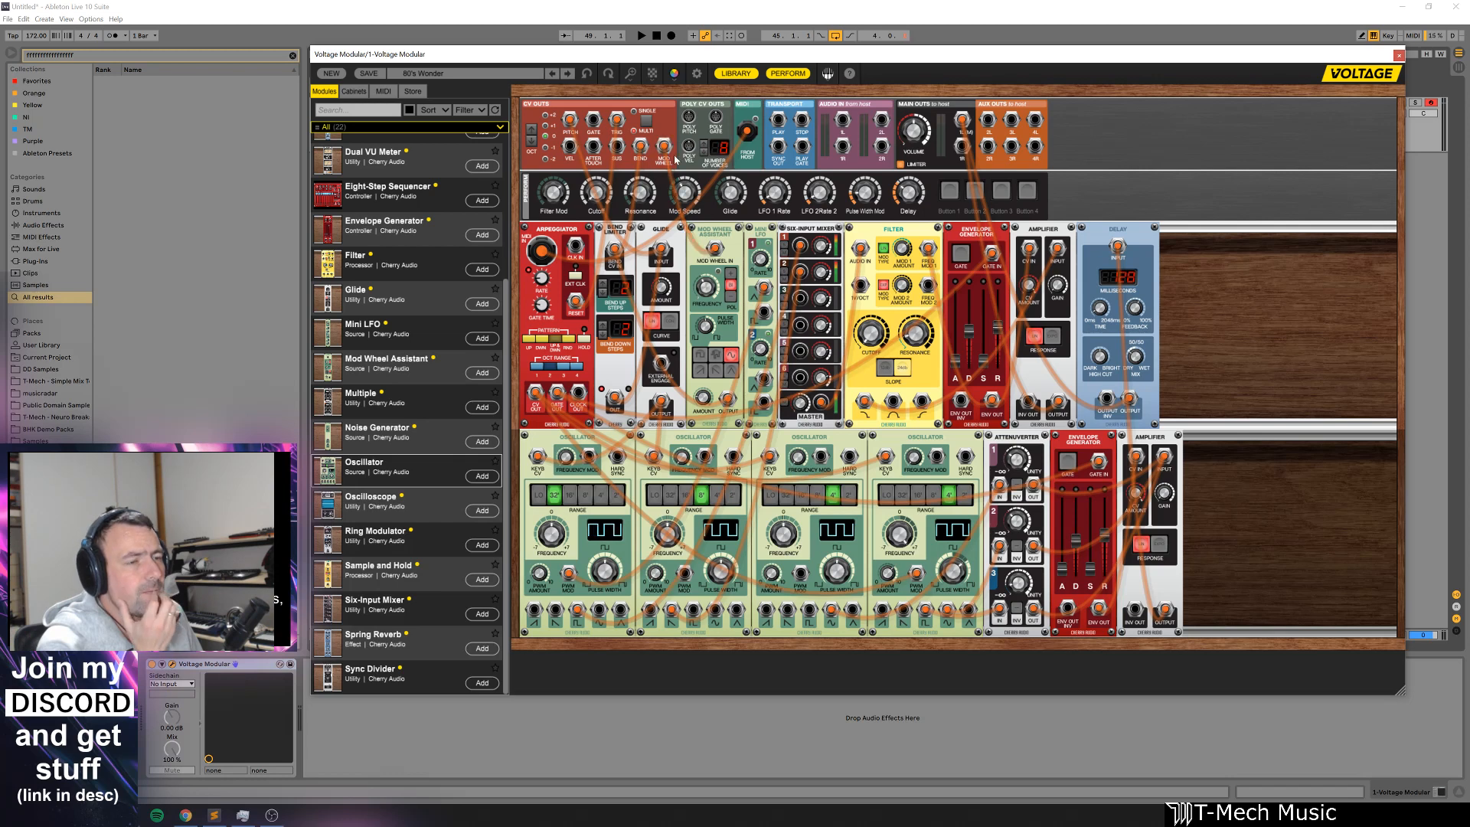
pyautogui.click(567, 75)
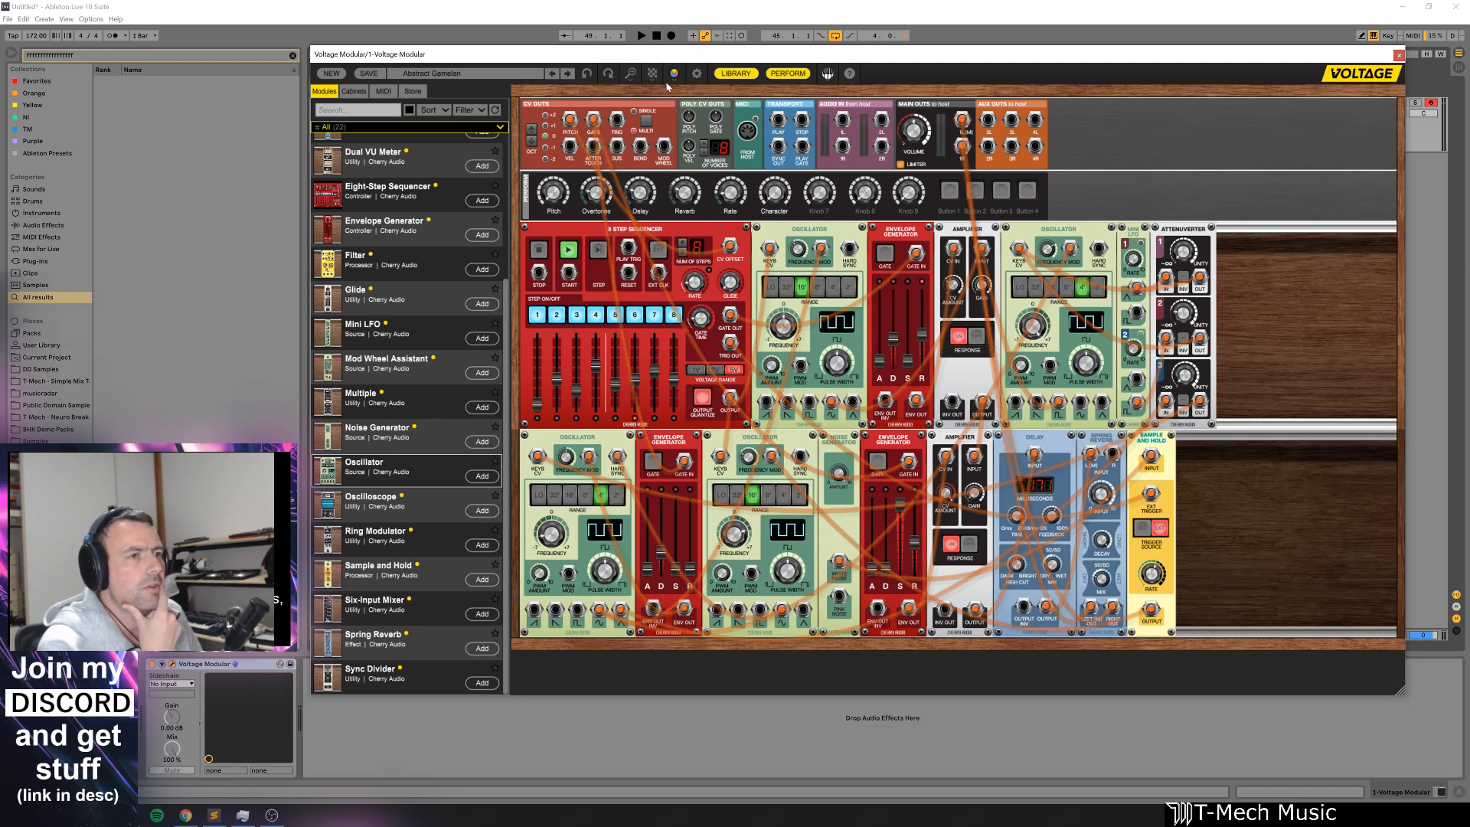
# Step: Add an Oscillator to a new empty patch and connect the CV Pitch output to its keyboard CV input
pyautogui.click(332, 74)
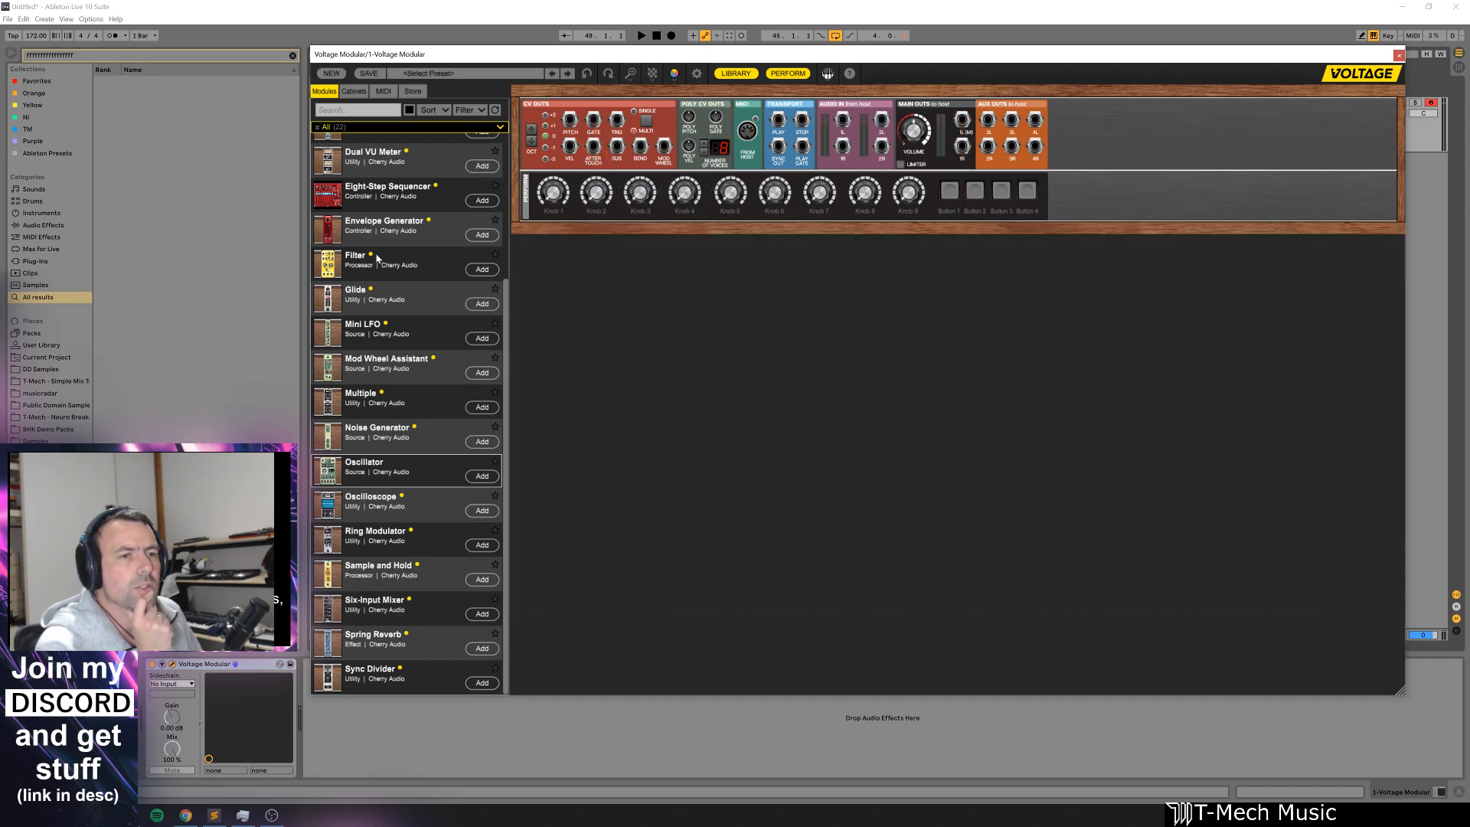
pyautogui.moveTo(418, 505); pyautogui.dragTo(664, 373)
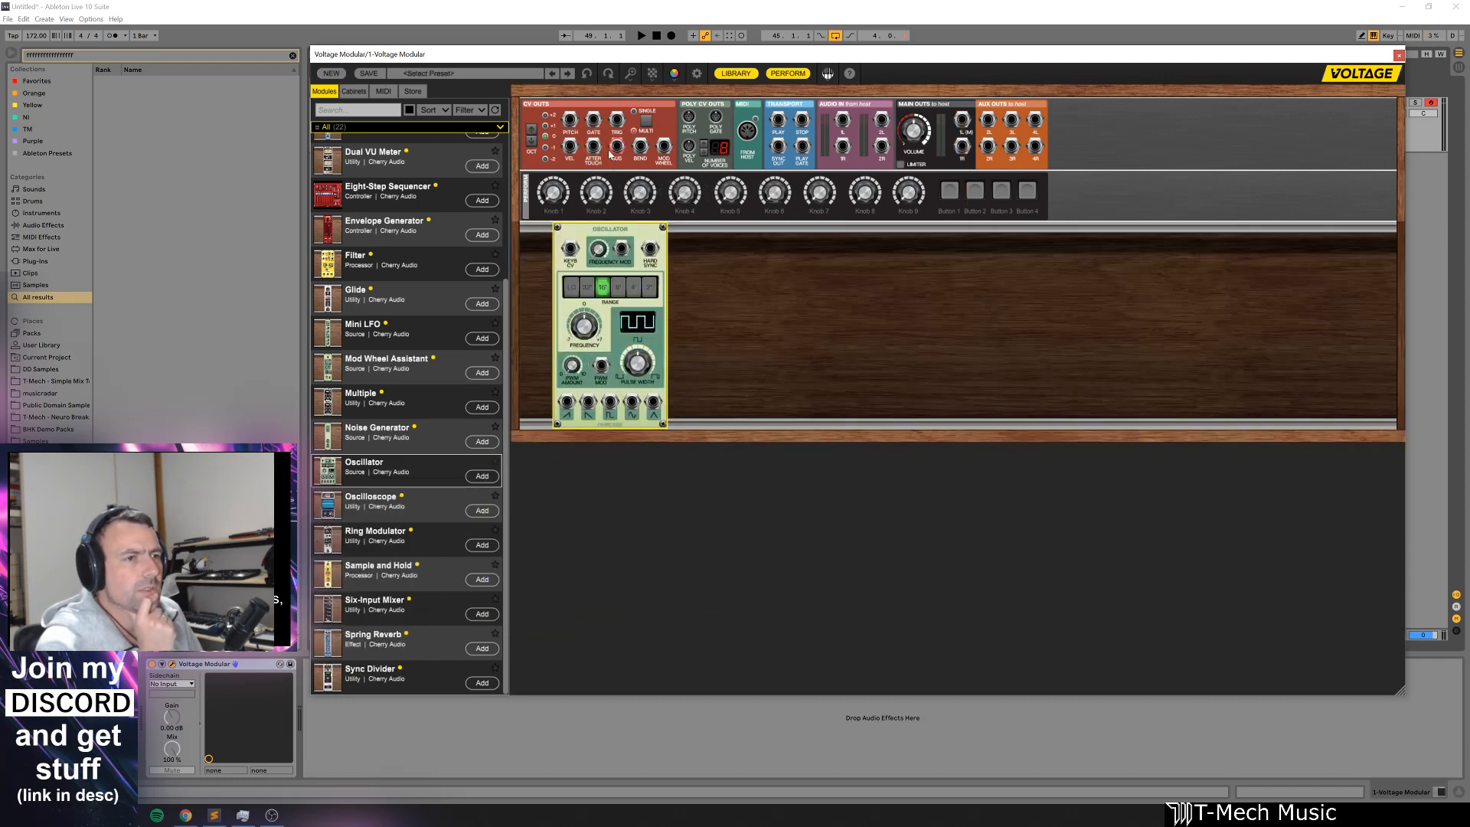
pyautogui.moveTo(570, 120); pyautogui.dragTo(574, 253)
pyautogui.moveTo(583, 262); pyautogui.dragTo(571, 249)
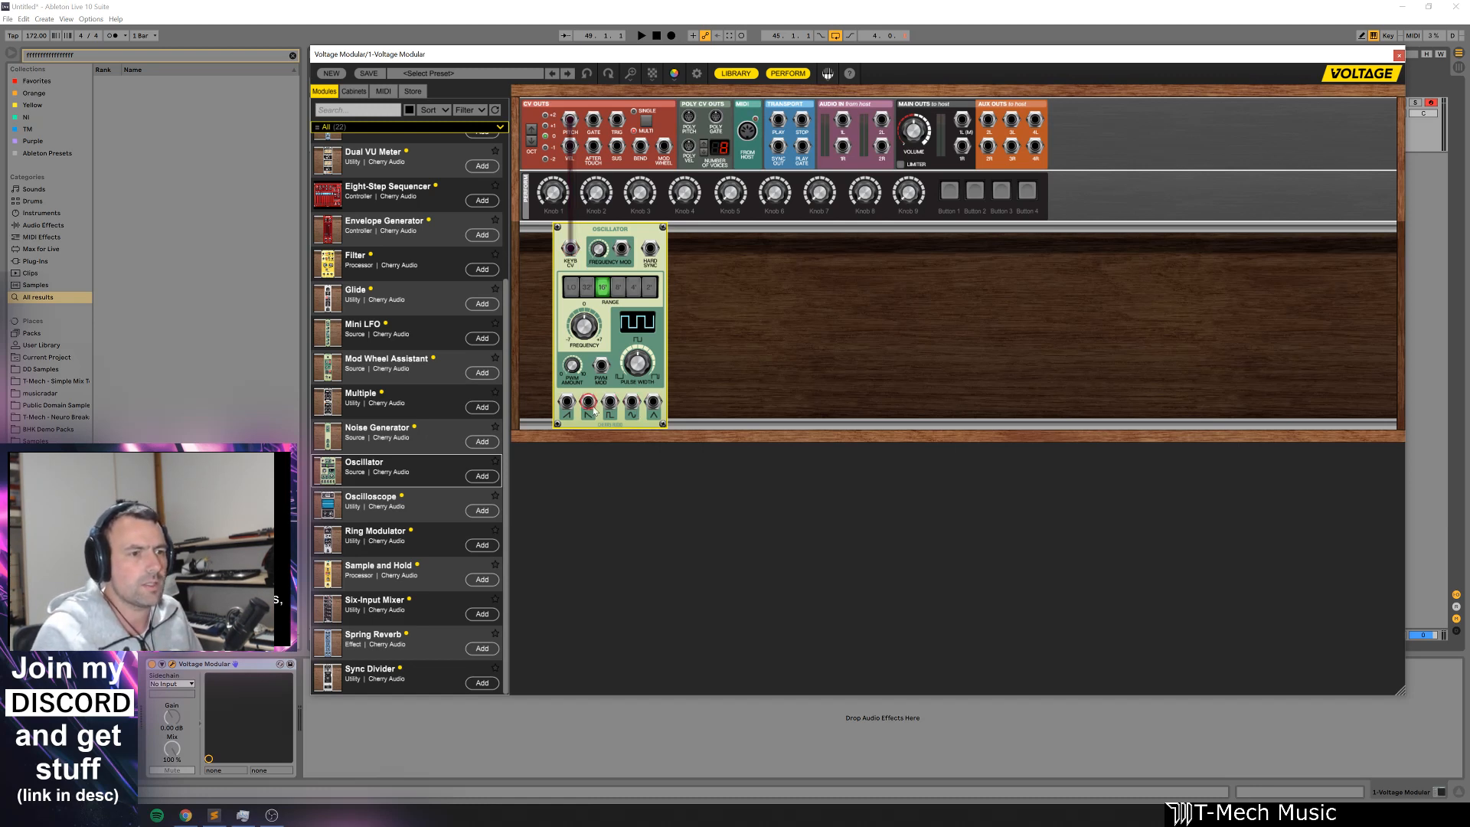
# Step: Patch the oscillator's second waveform output to the first aux output and reconnect the CV Pitch output to the keyboard CV input
pyautogui.moveTo(588, 401); pyautogui.dragTo(988, 122)
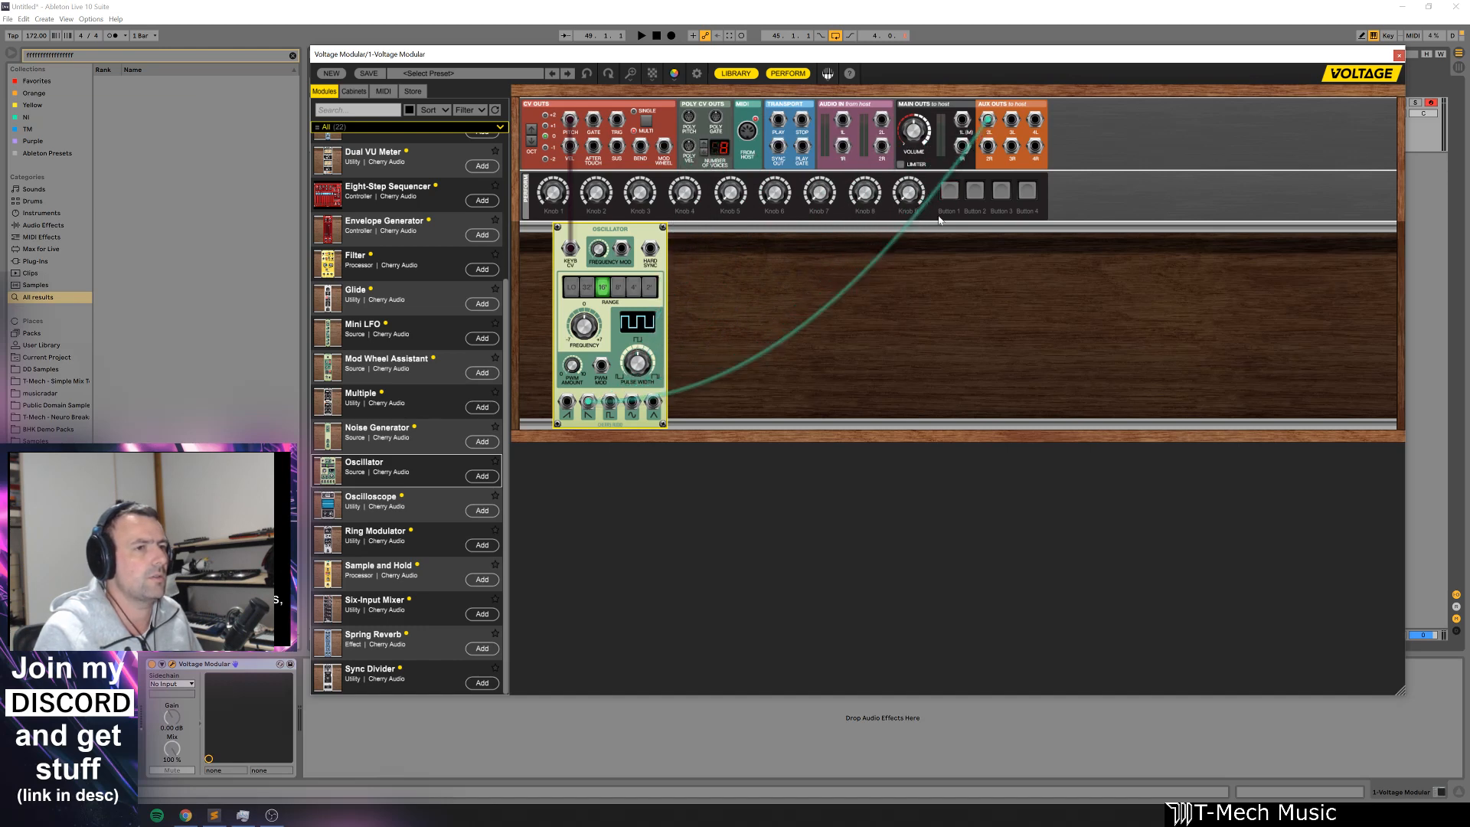
pyautogui.moveTo(1094, 58); pyautogui.dragTo(985, 198)
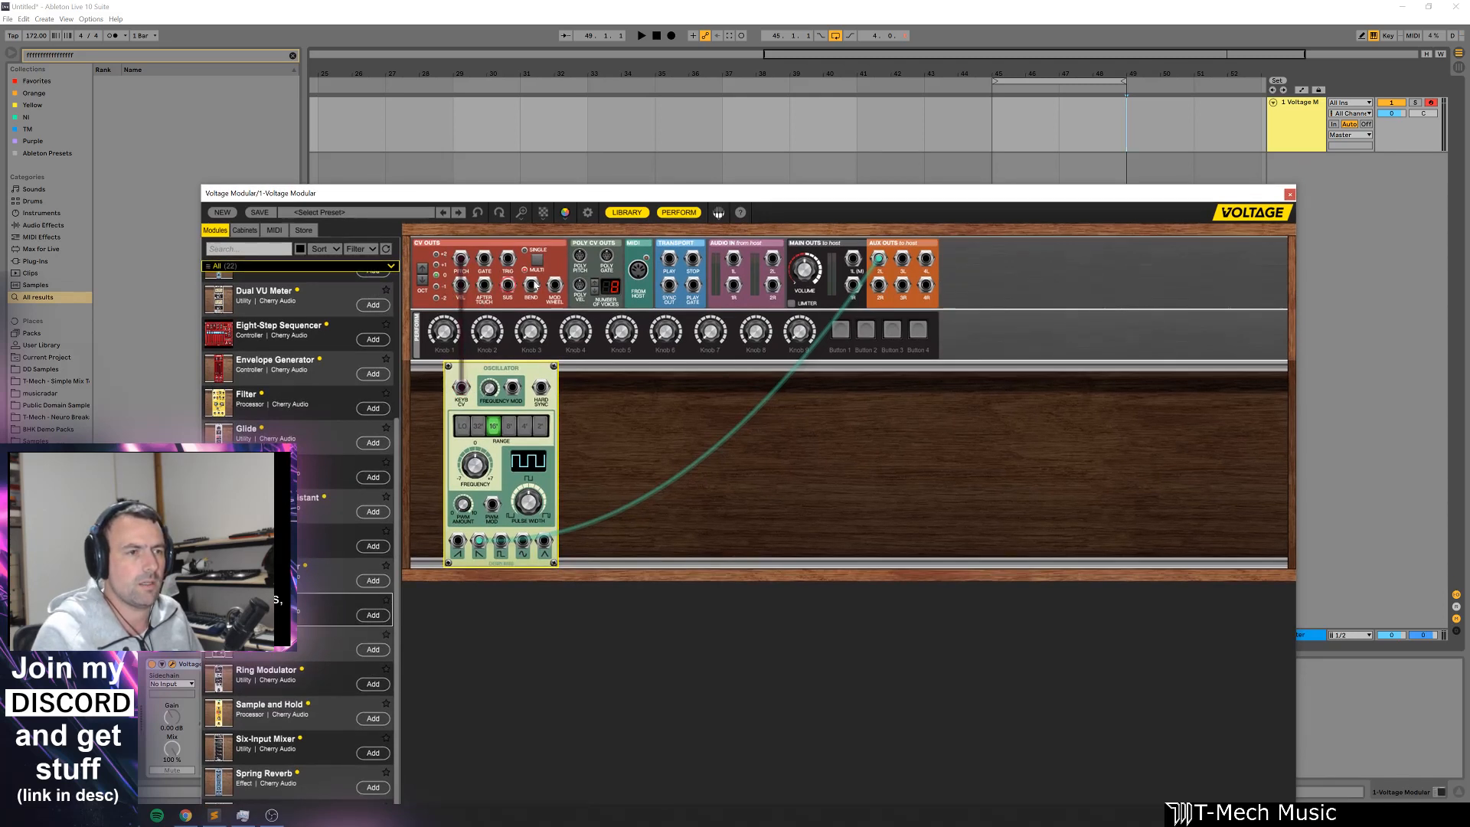
pyautogui.moveTo(638, 270); pyautogui.dragTo(570, 369)
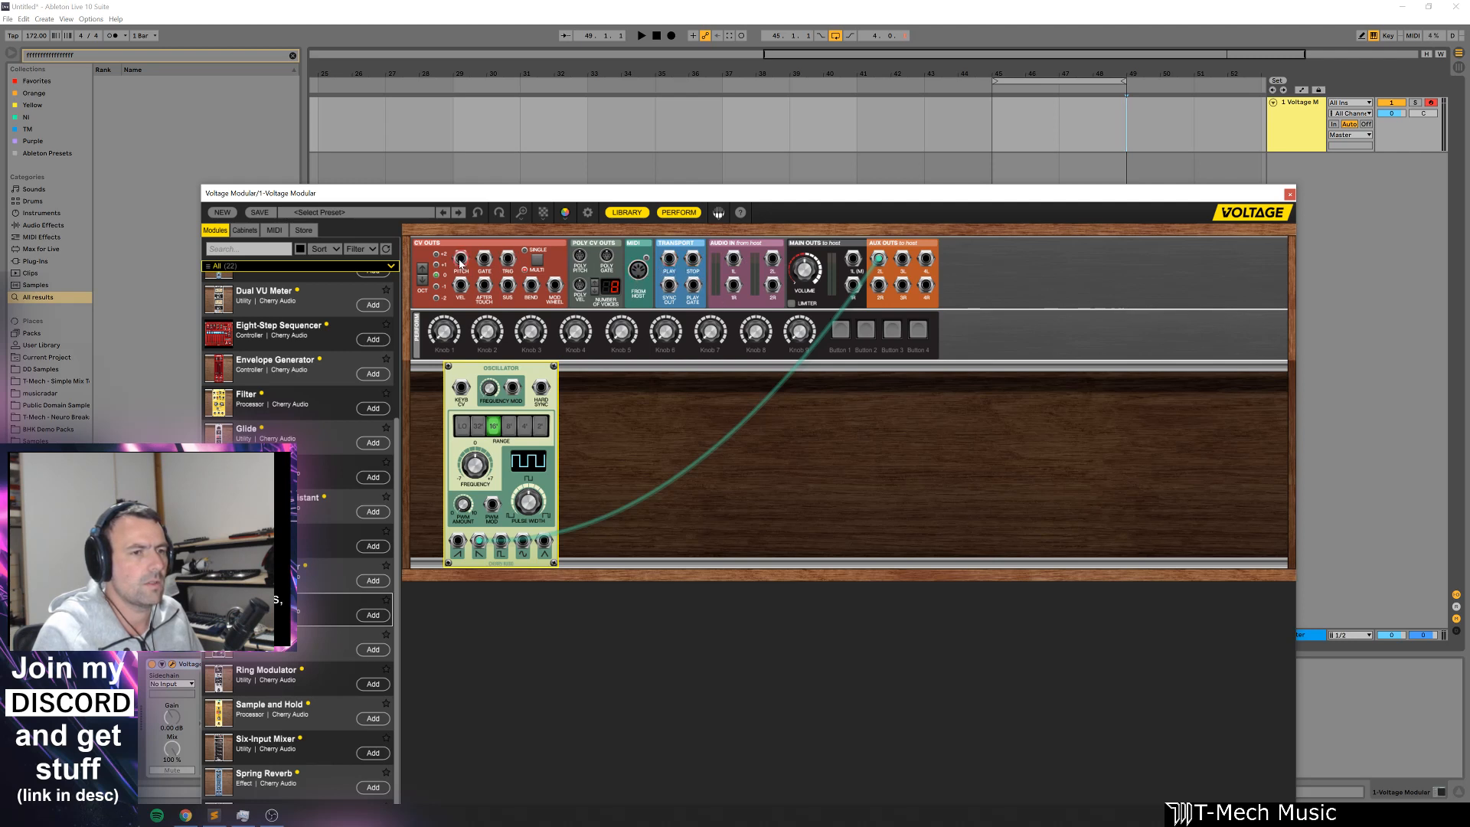
pyautogui.moveTo(460, 261); pyautogui.dragTo(461, 388)
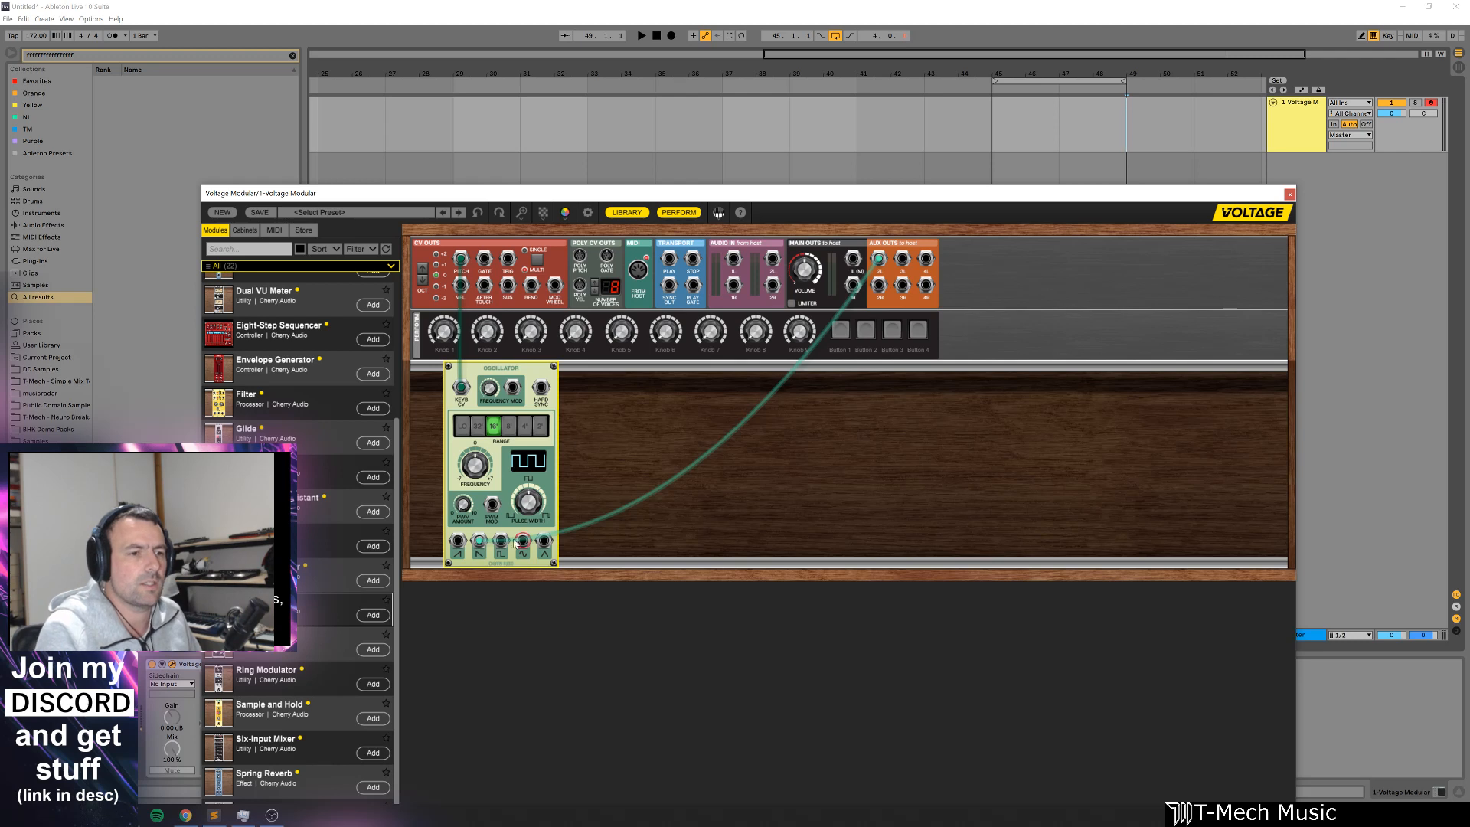
pyautogui.moveTo(516, 545); pyautogui.dragTo(481, 541)
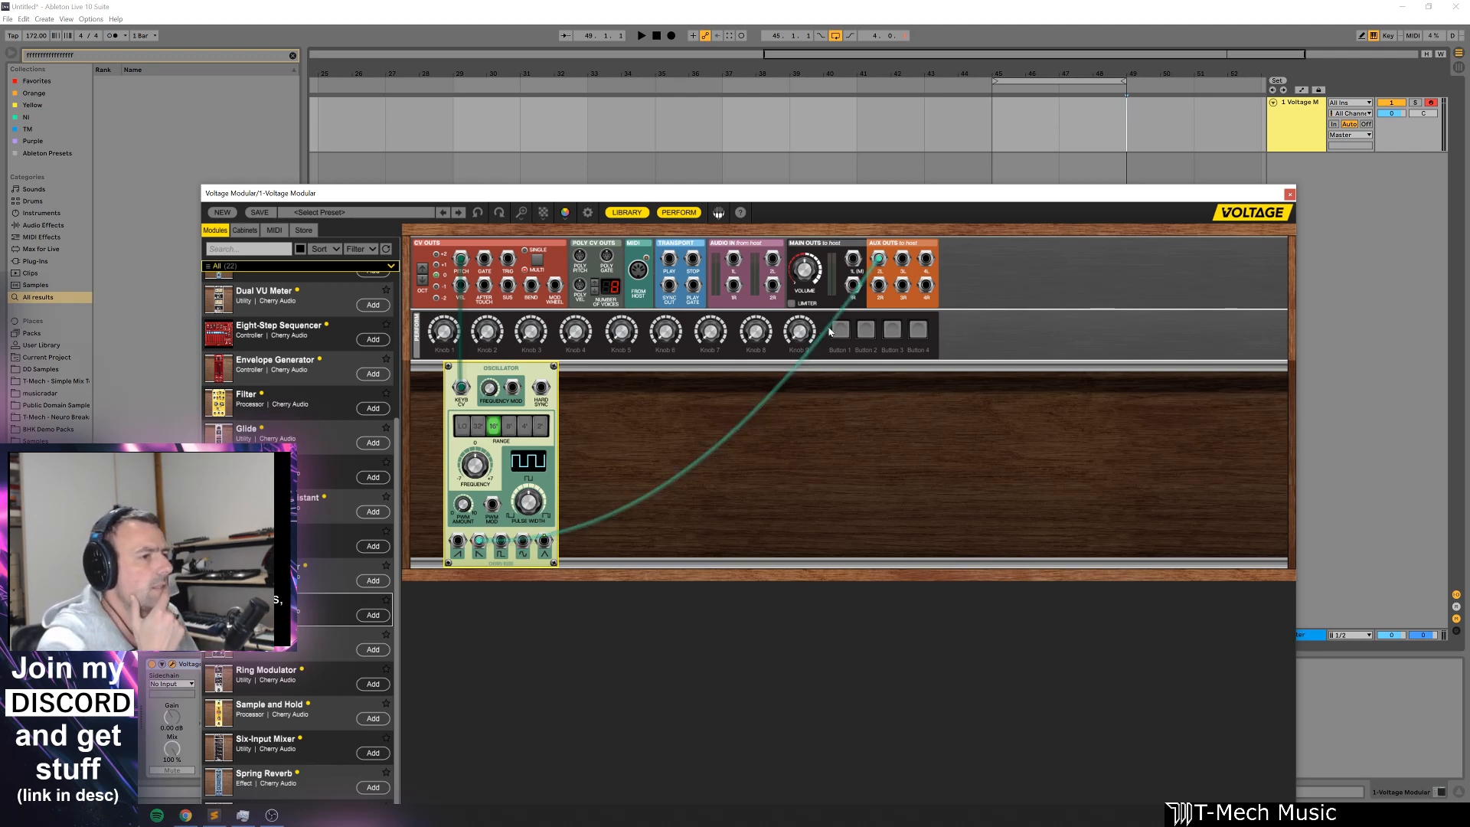
# Step: Try the oscillator's output cable in the left main output and unplug it again
pyautogui.moveTo(879, 259); pyautogui.dragTo(852, 259)
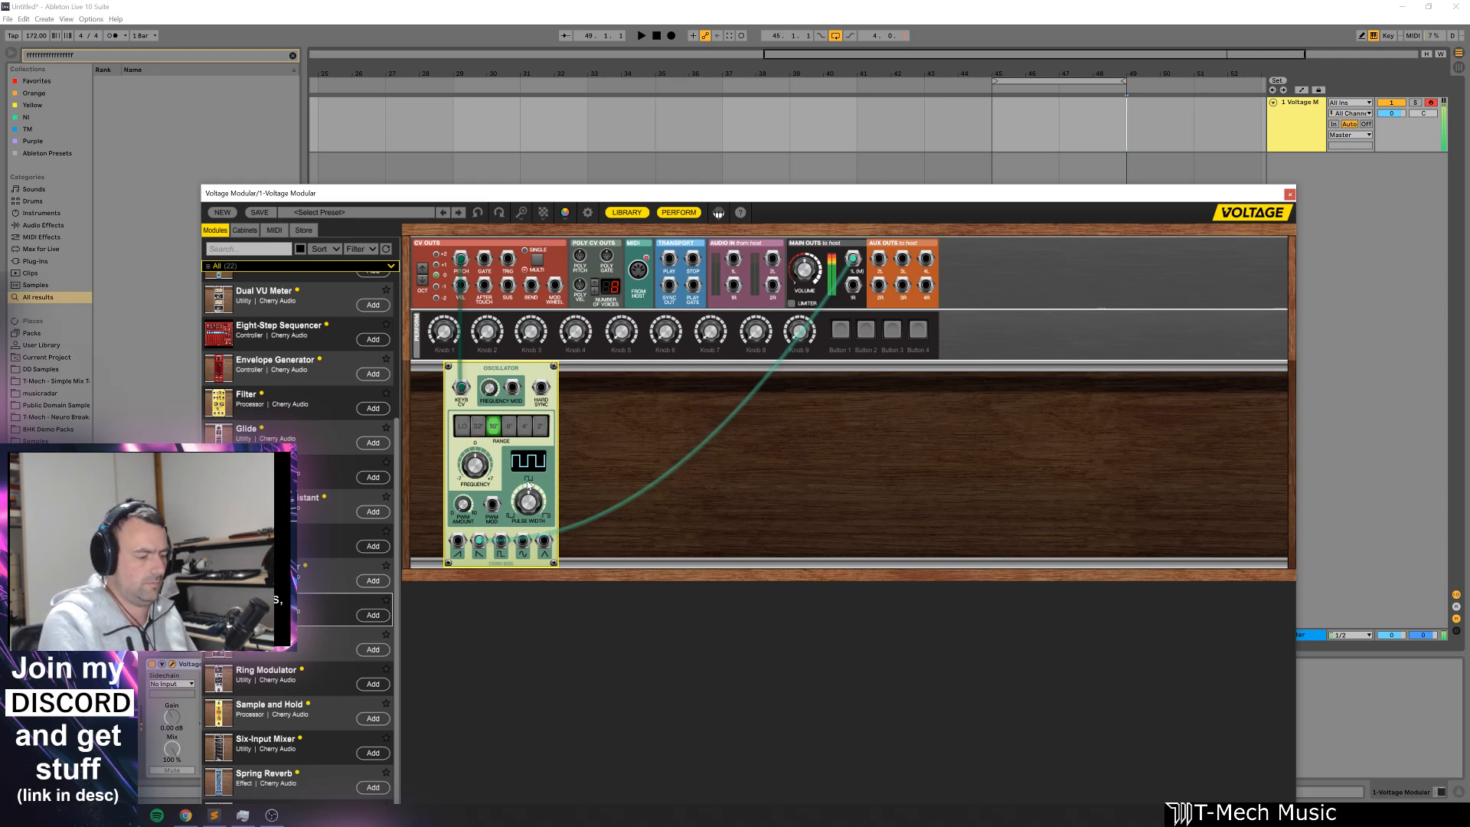
pyautogui.moveTo(853, 260); pyautogui.dragTo(870, 370)
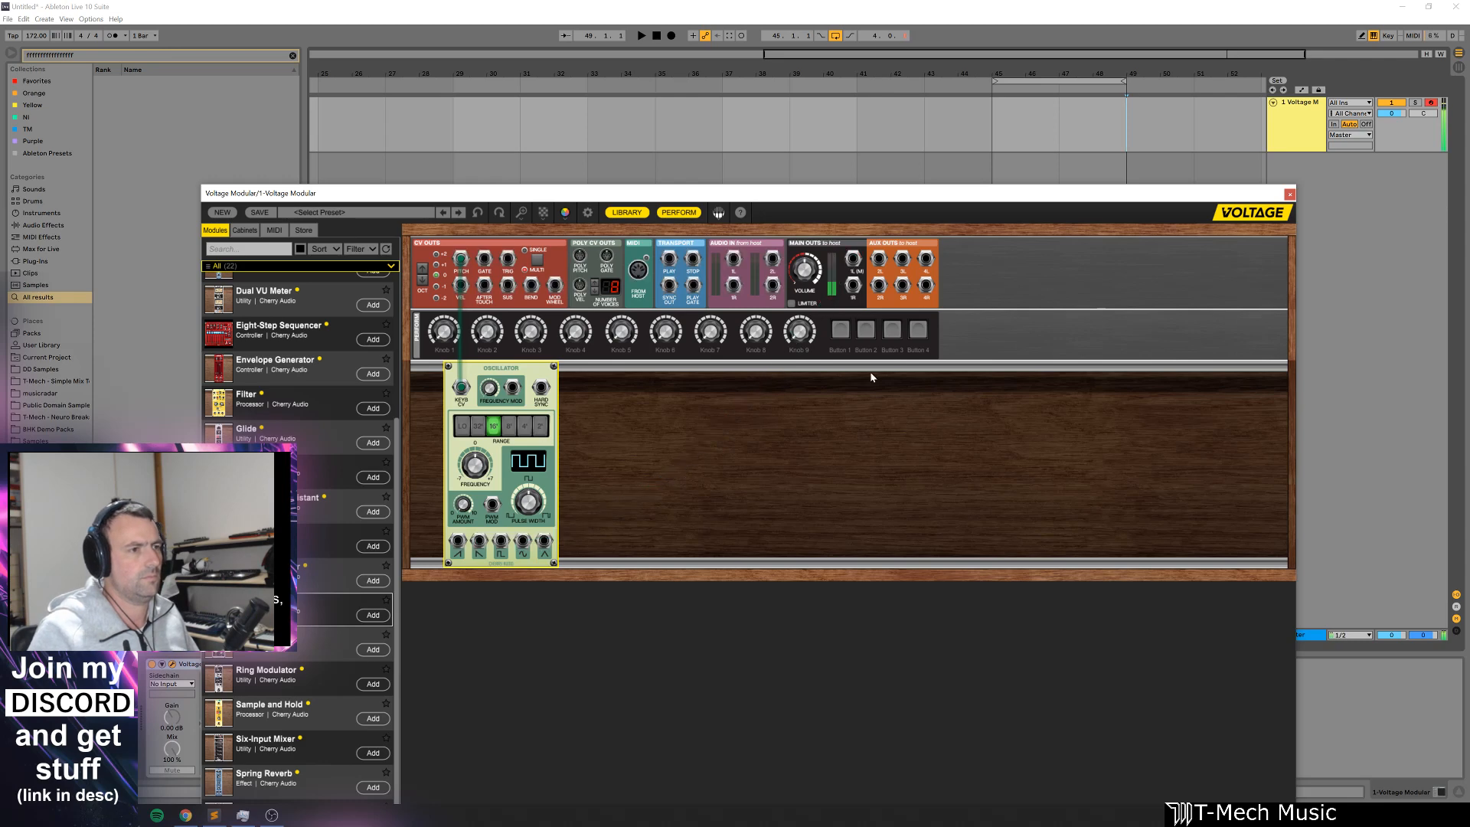
# Step: Move the Oscillator to the left end of the rack and add an Amplifier and an Envelope Generator beside it
pyautogui.moveTo(539, 373); pyautogui.dragTo(506, 384)
pyautogui.moveTo(851, 192); pyautogui.dragTo(942, 85)
pyautogui.moveTo(356, 265); pyautogui.dragTo(396, 297)
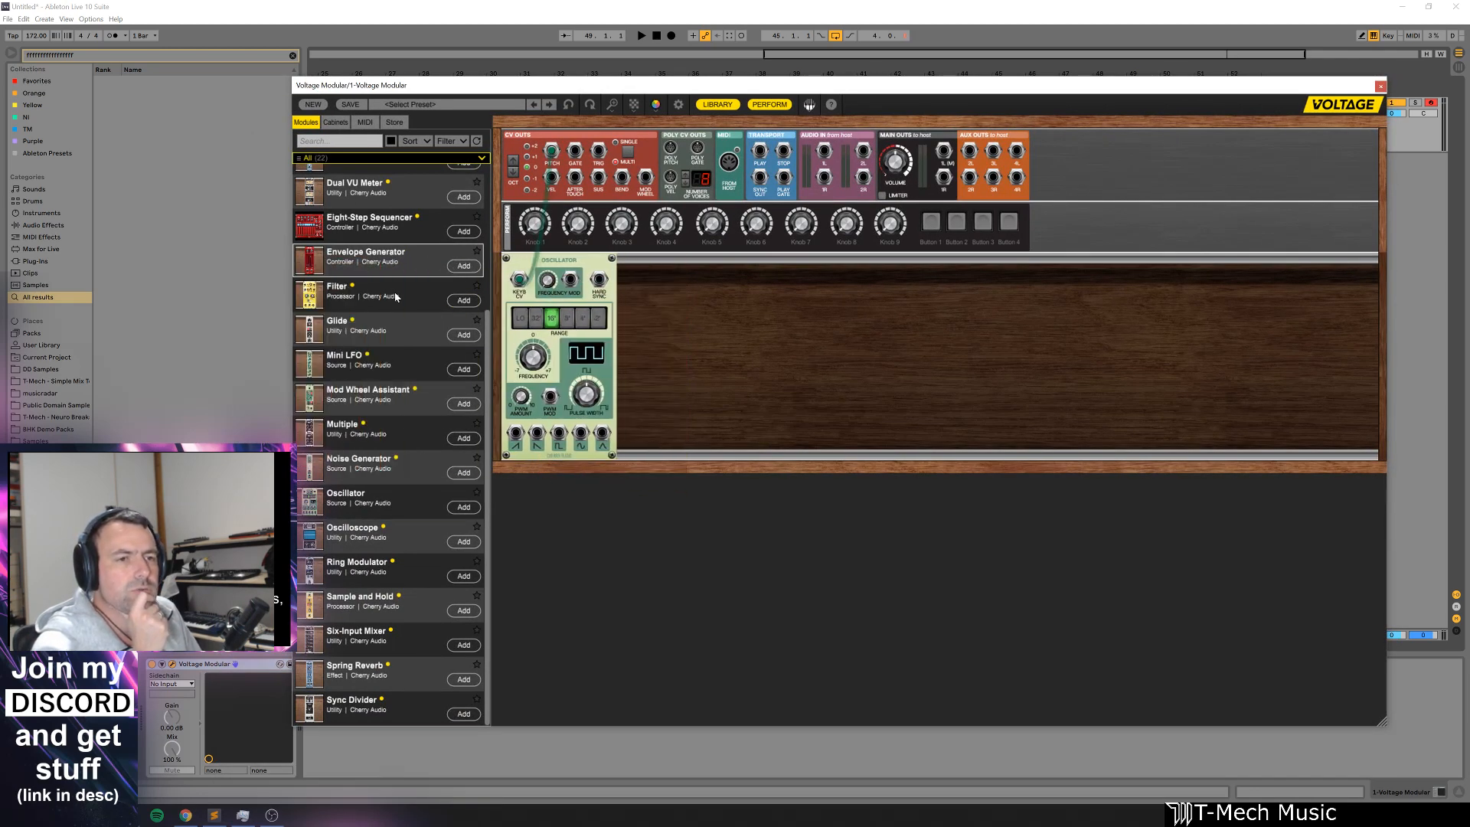
pyautogui.scroll(5, 413, 438)
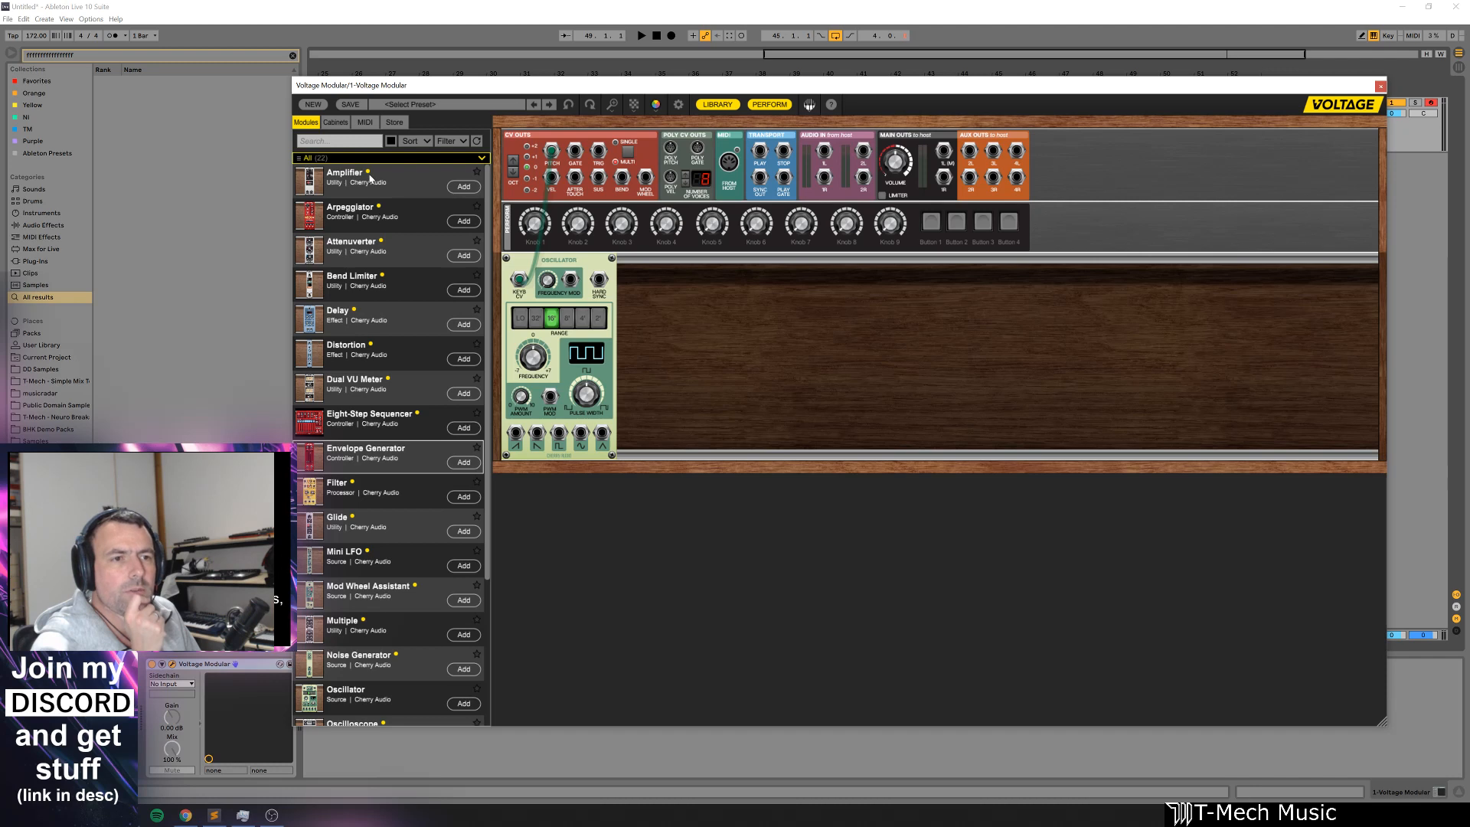
pyautogui.moveTo(369, 179); pyautogui.dragTo(633, 426)
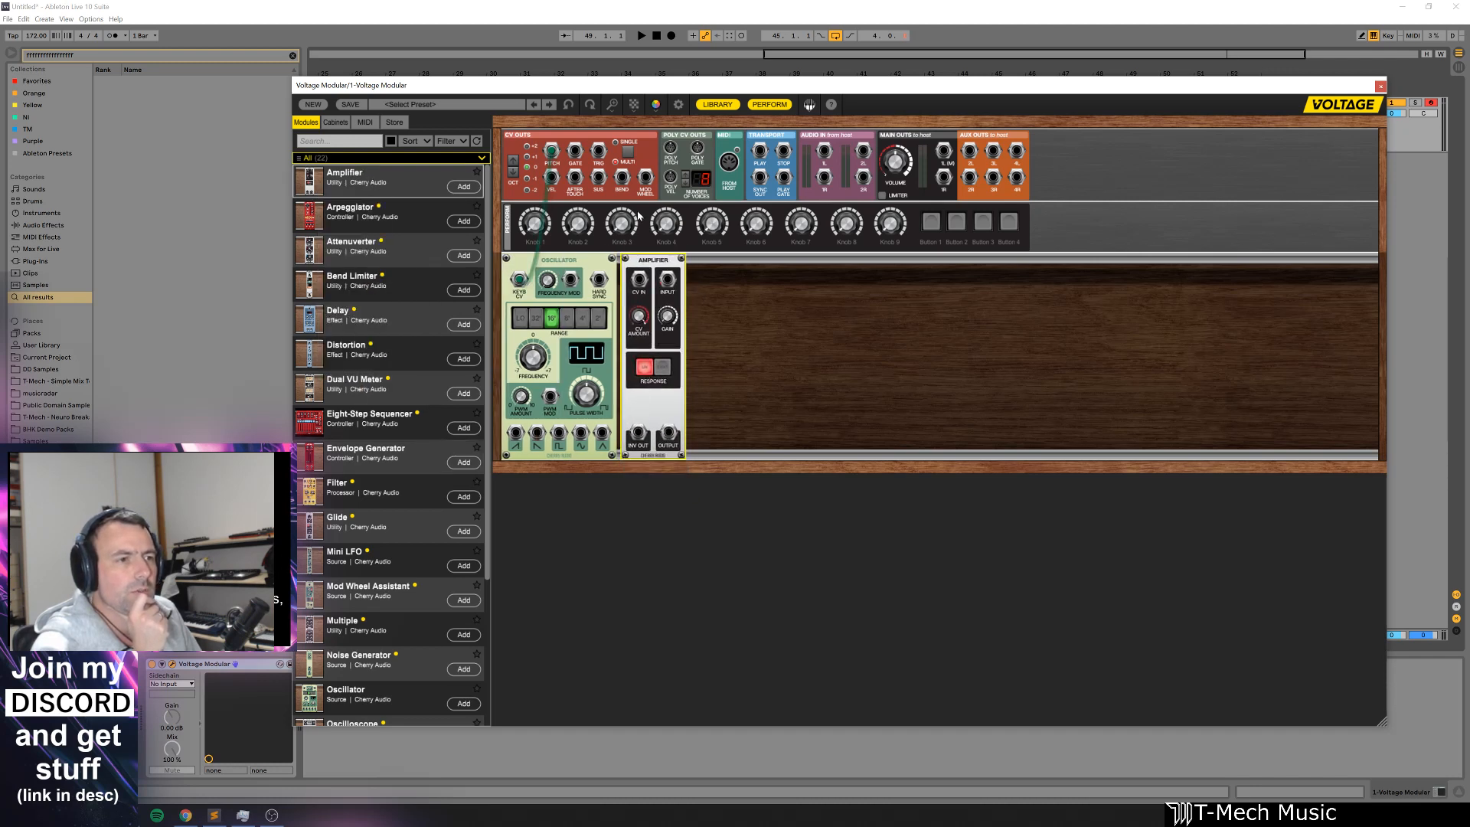
pyautogui.moveTo(366, 451); pyautogui.dragTo(753, 261)
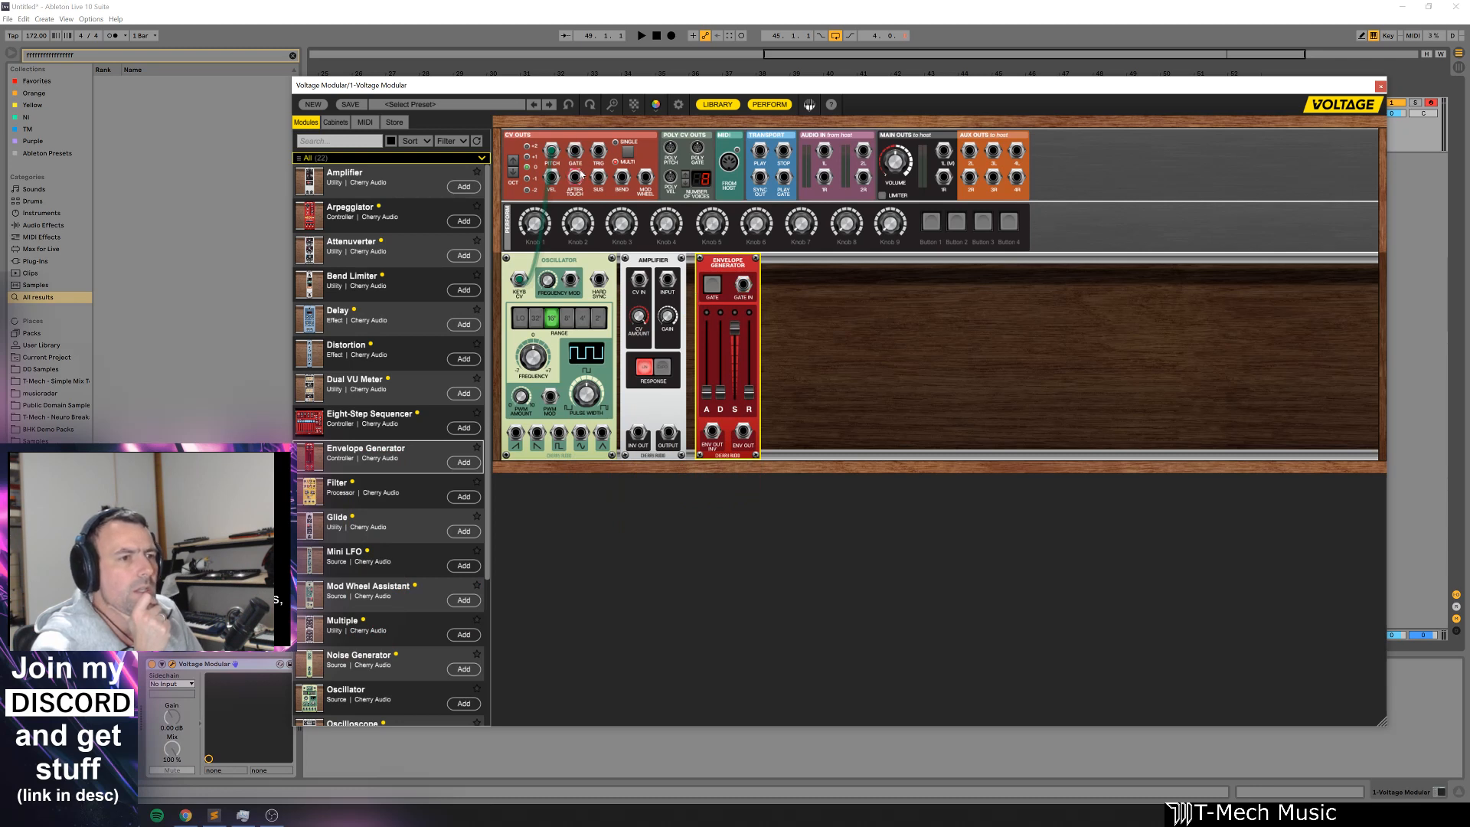
# Step: Patch CV Gate to the envelope's gate input, envelope output to the amplifier's CV input, and the oscillator's second waveform through the amplifier to the left main output
pyautogui.moveTo(575, 151); pyautogui.dragTo(743, 285)
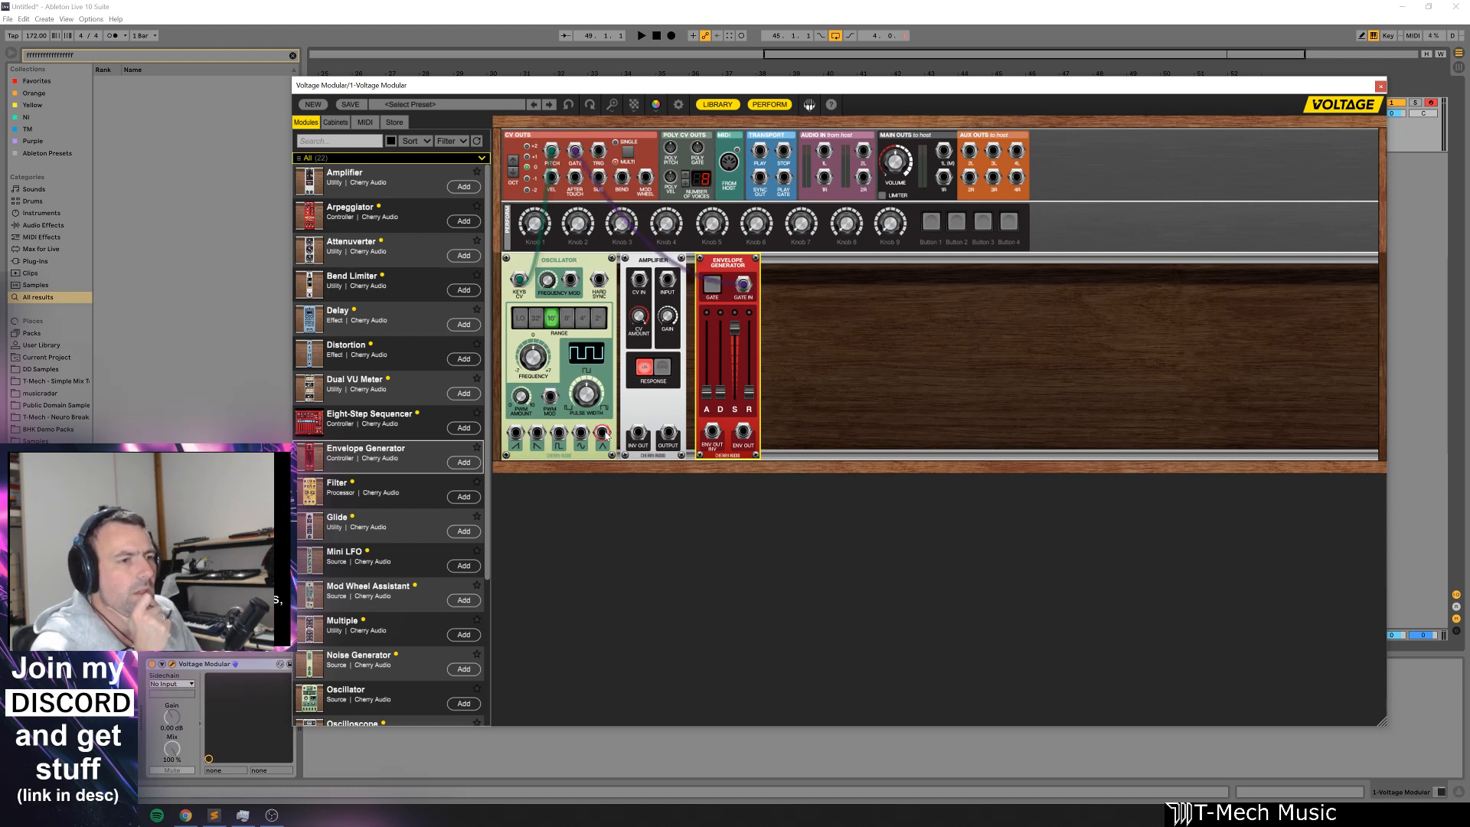
pyautogui.moveTo(548, 457); pyautogui.dragTo(667, 281)
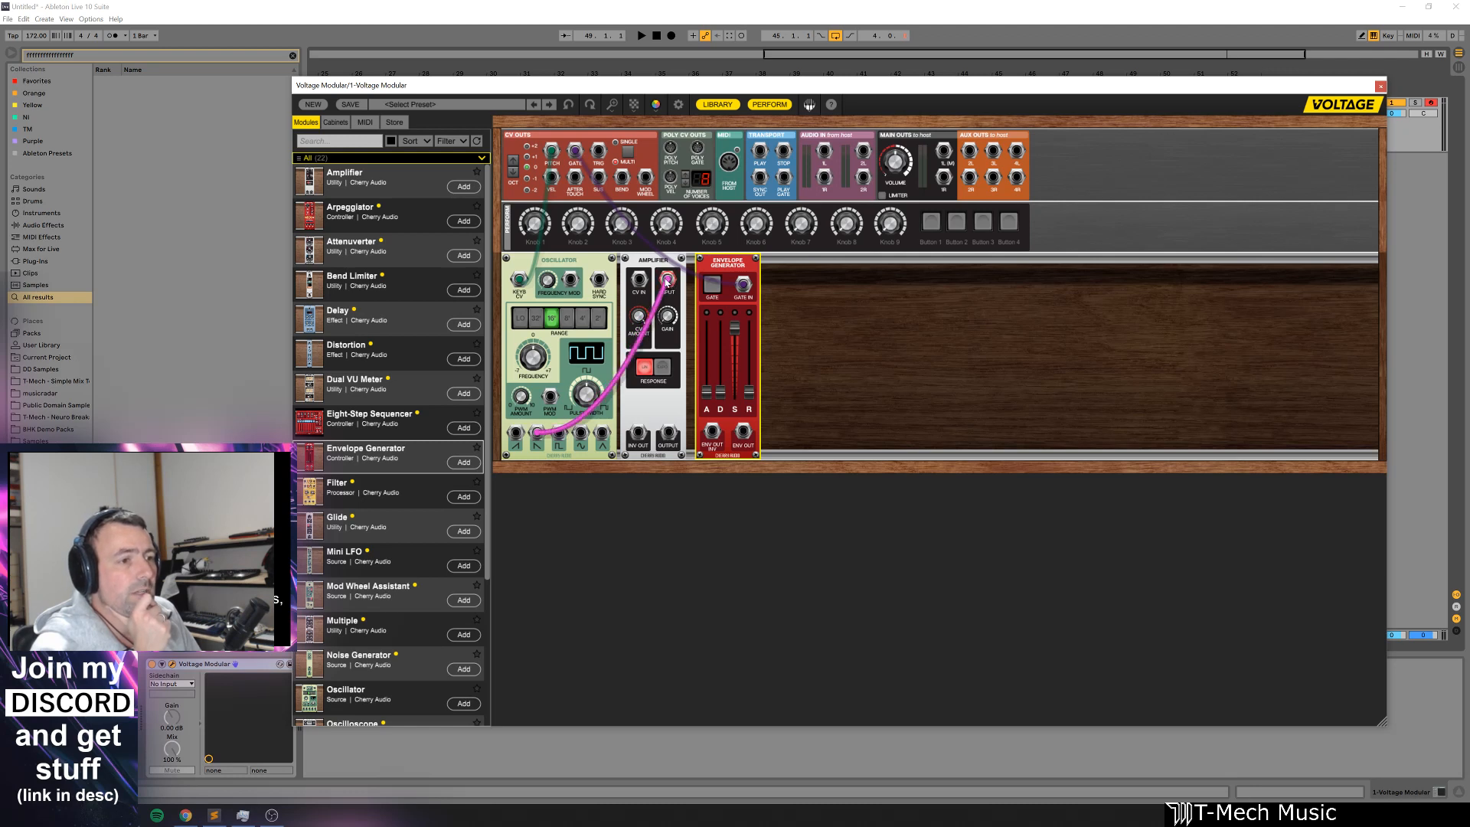
pyautogui.moveTo(669, 437); pyautogui.dragTo(943, 151)
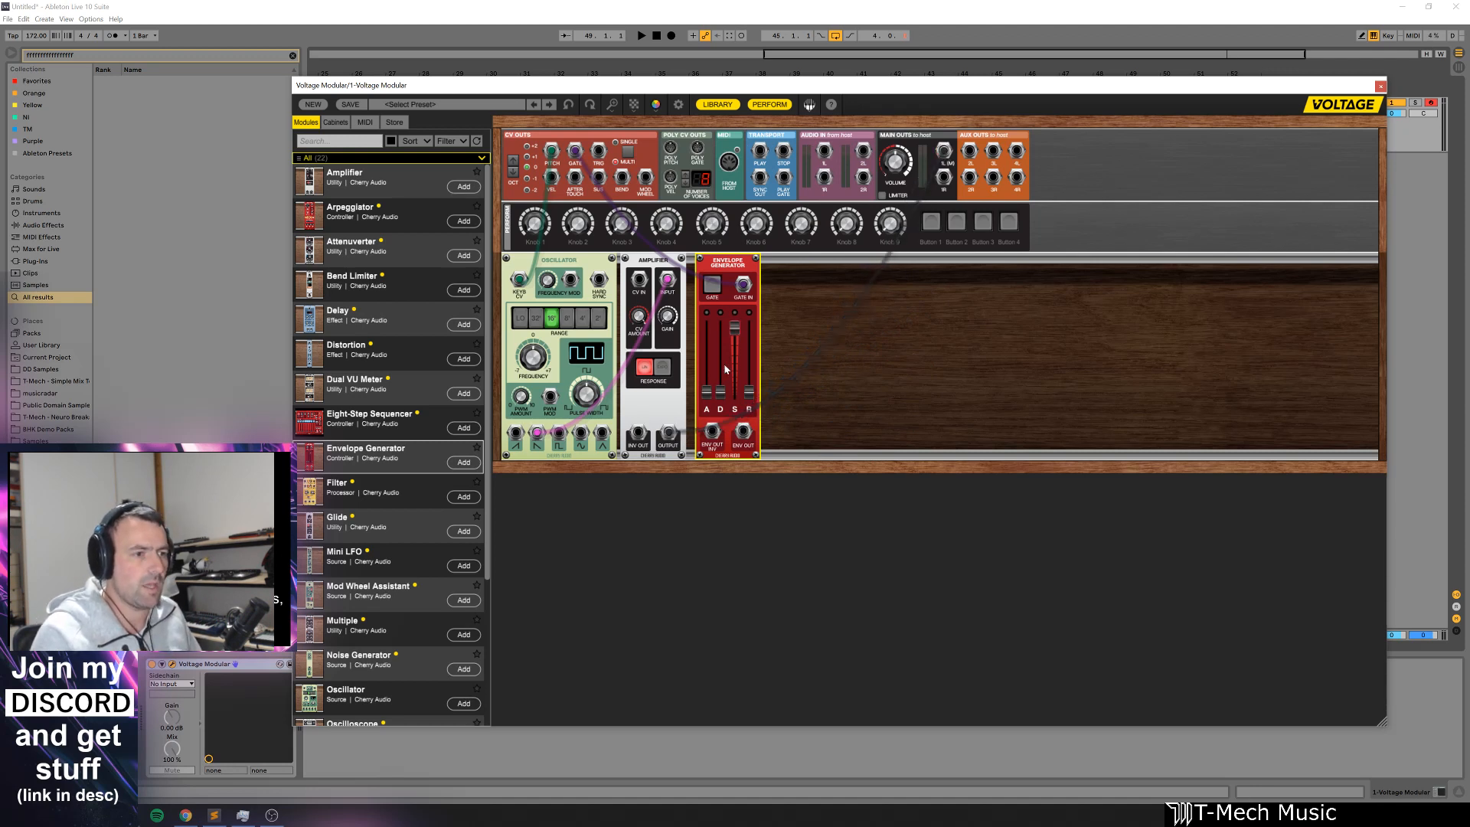
pyautogui.moveTo(744, 435); pyautogui.dragTo(640, 282)
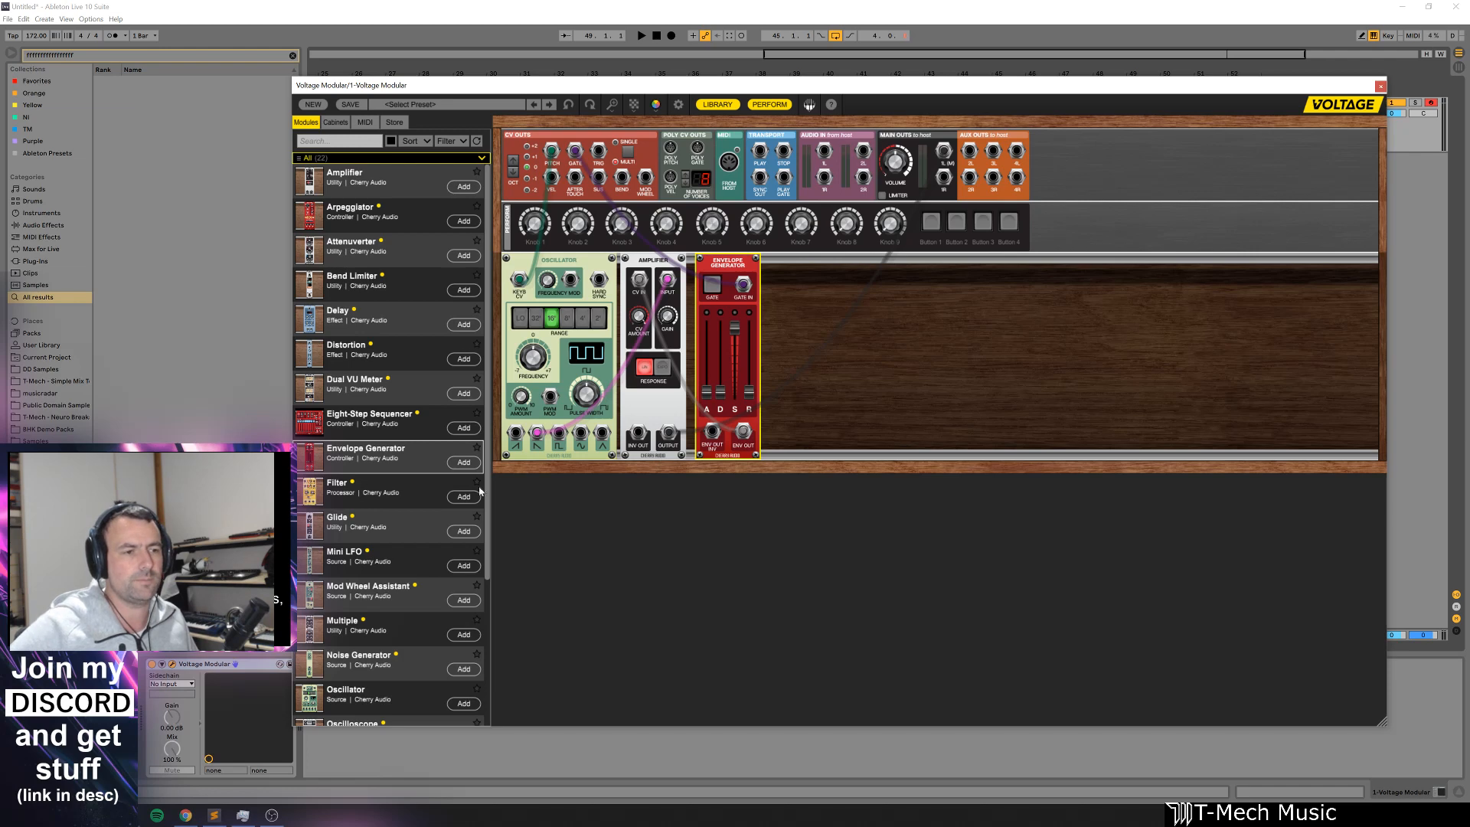
# Step: Add a Filter to the rack and place a second Envelope Generator between the first one and the Filter
pyautogui.moveTo(352, 492); pyautogui.dragTo(406, 521)
pyautogui.scroll(-3, 466, 534)
pyautogui.scroll(-2, 466, 534)
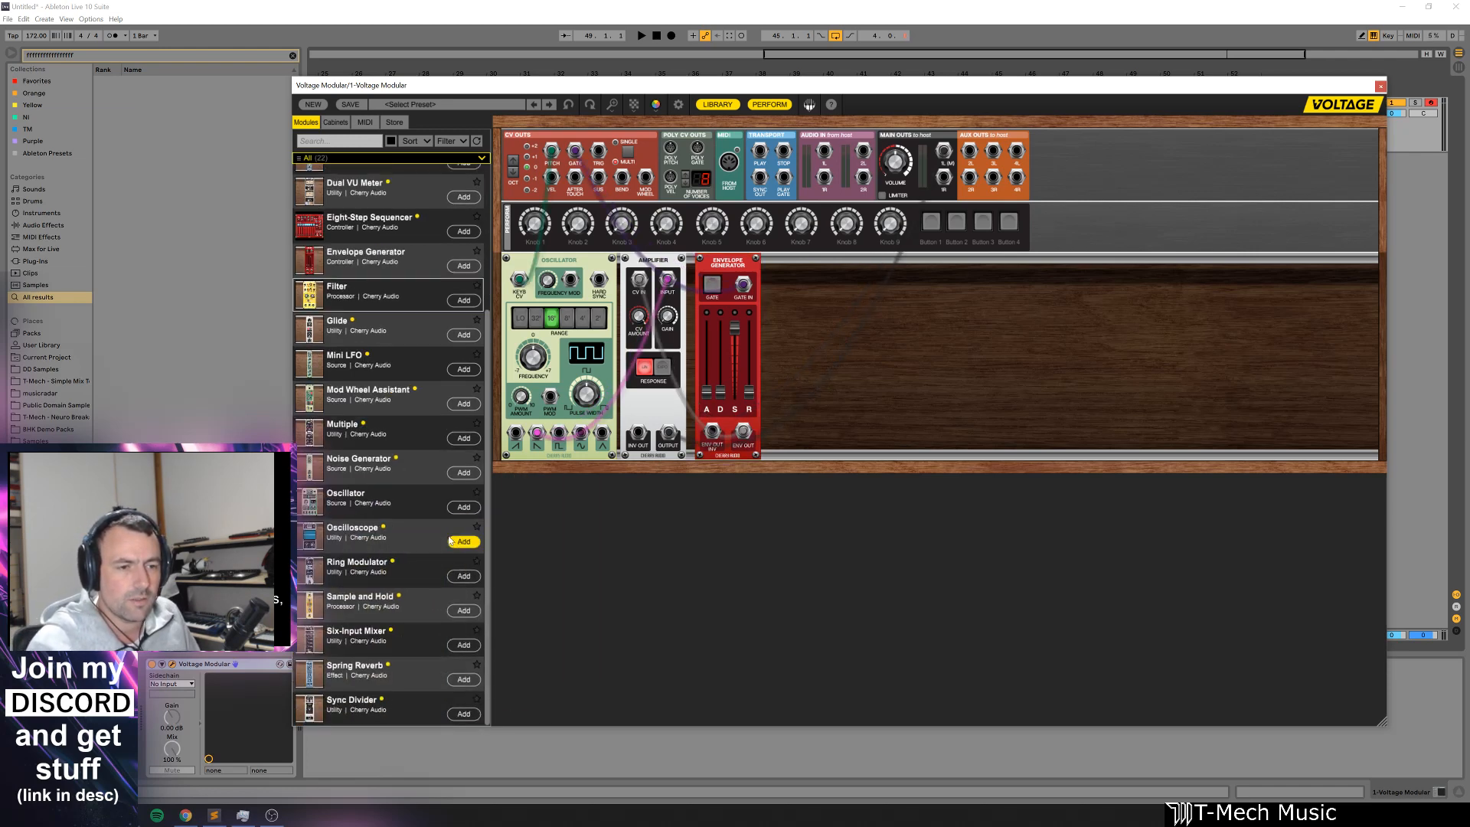
pyautogui.scroll(5, 371, 600)
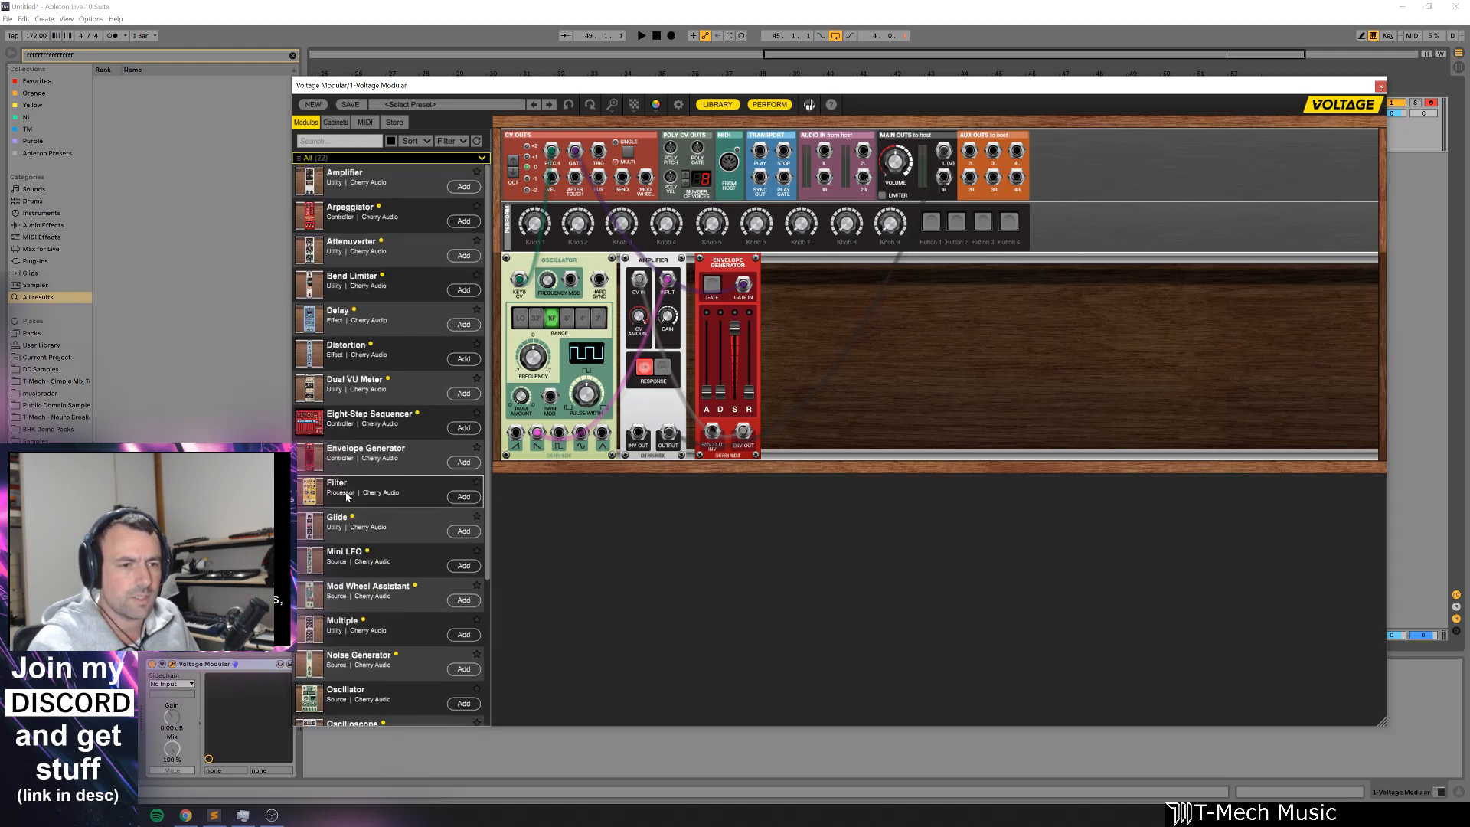
pyautogui.moveTo(346, 496); pyautogui.dragTo(849, 314)
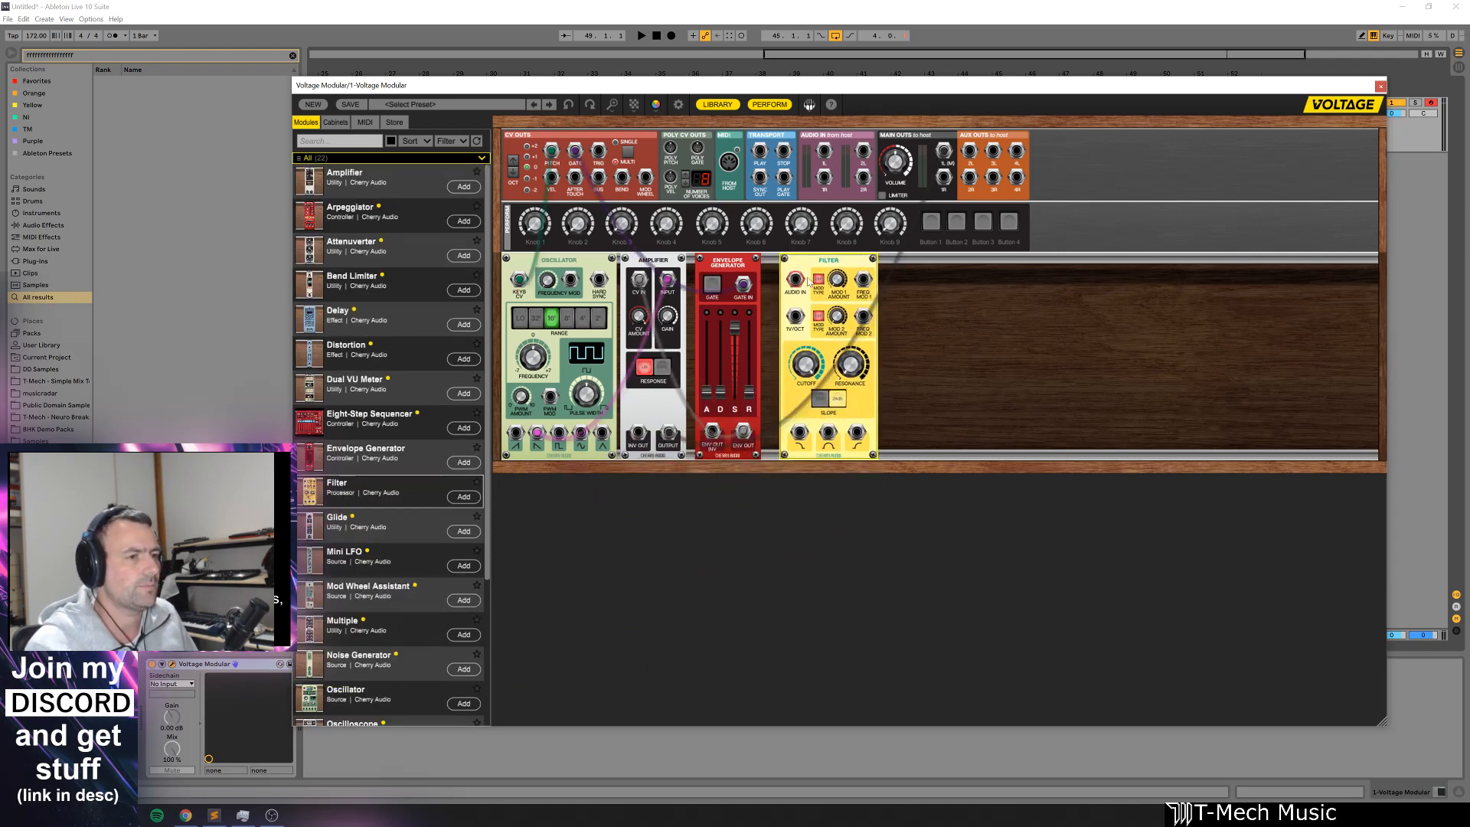
pyautogui.moveTo(842, 262); pyautogui.dragTo(941, 261)
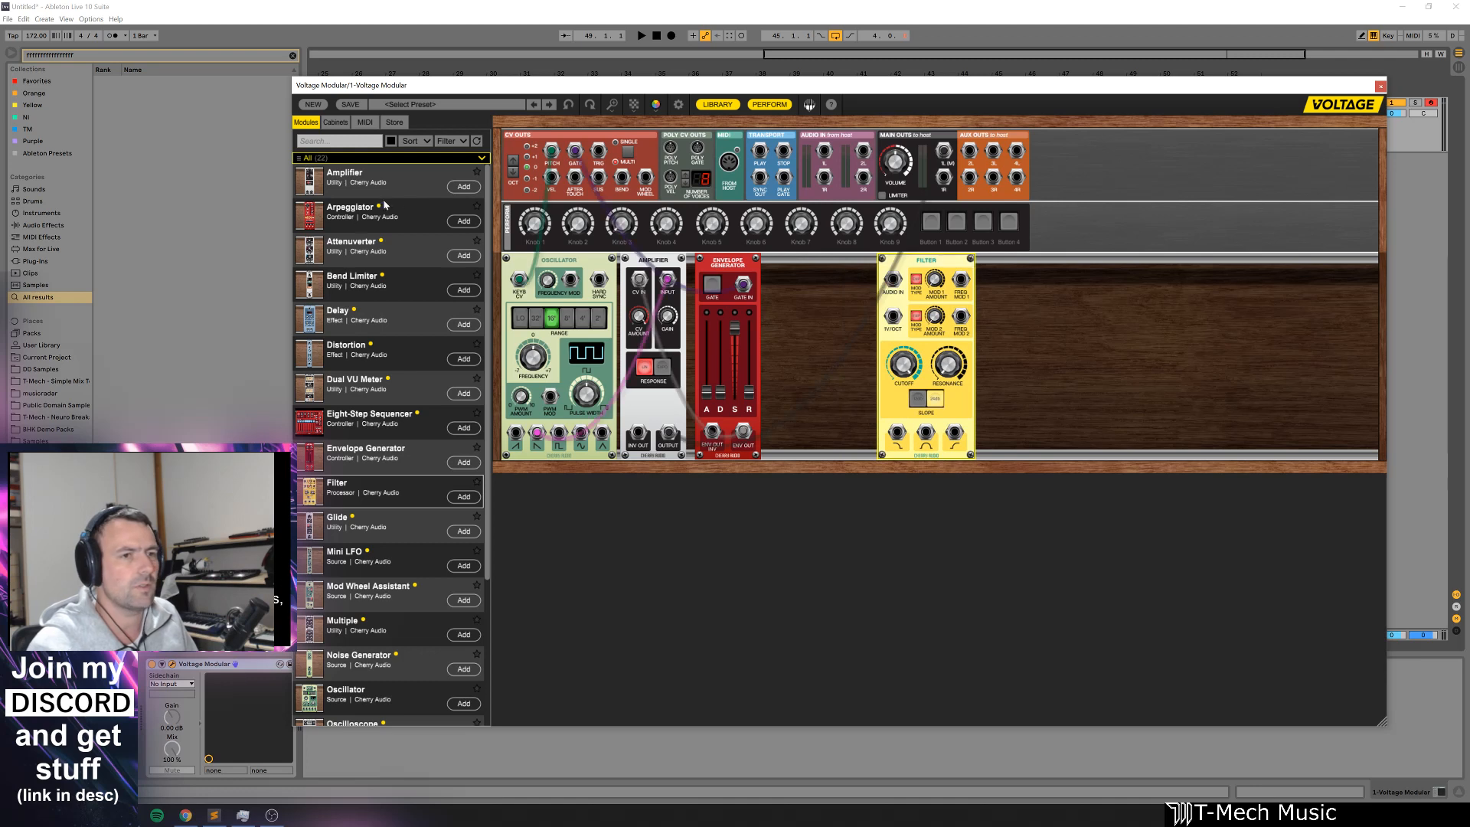
pyautogui.moveTo(368, 459); pyautogui.dragTo(605, 180)
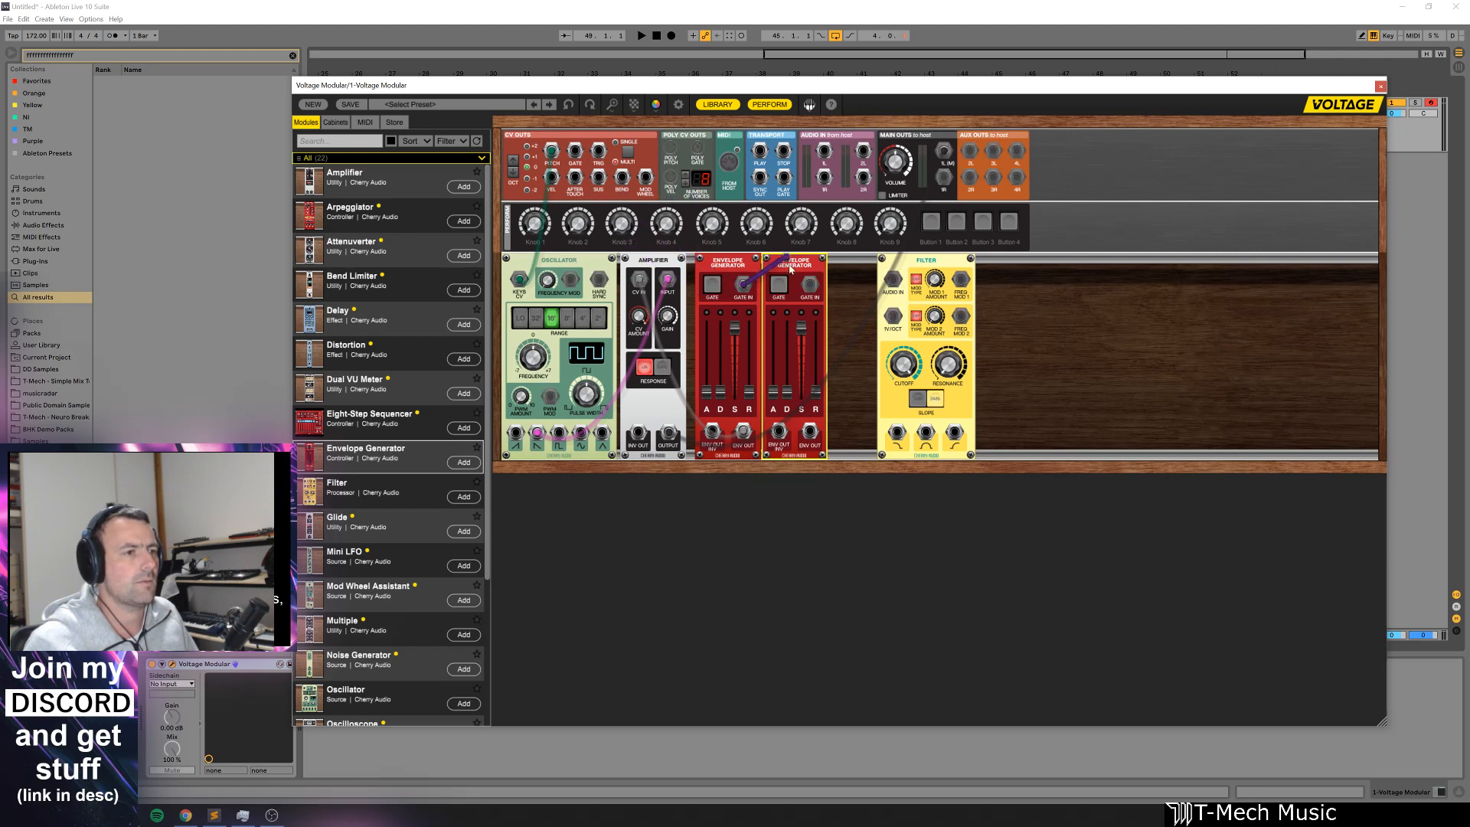
# Step: Patch CV Gate to the second envelope, its output to the filter's Freq Mod 1, and the amplifier output through the filter's first output to the left main output
pyautogui.moveTo(810, 284)
pyautogui.mouseDown()
pyautogui.moveTo(548, 170)
pyautogui.moveTo(742, 284)
pyautogui.moveTo(729, 162)
pyautogui.moveTo(578, 157)
pyautogui.moveTo(810, 286)
pyautogui.mouseUp()
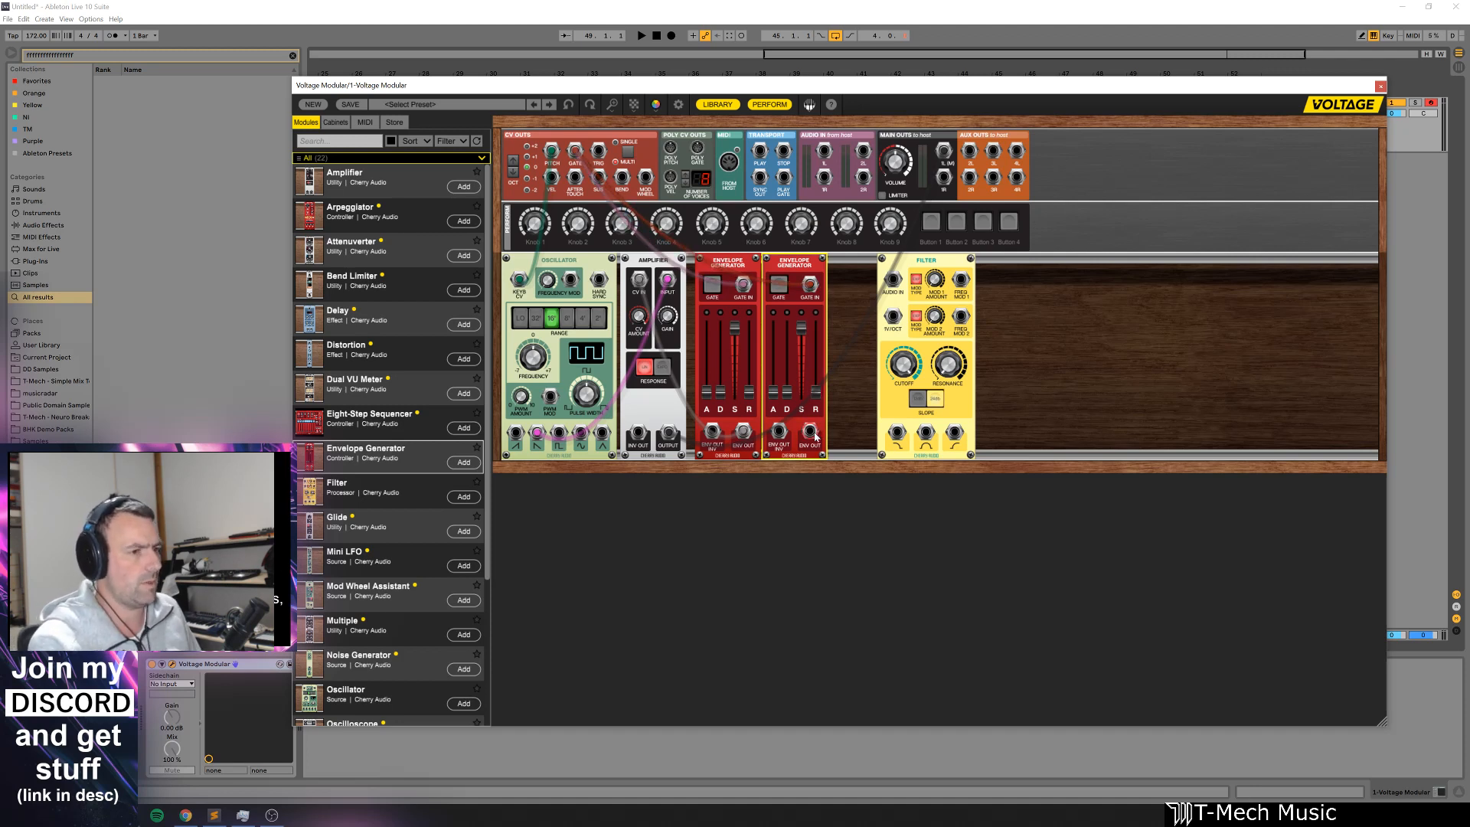
pyautogui.moveTo(811, 431); pyautogui.dragTo(962, 280)
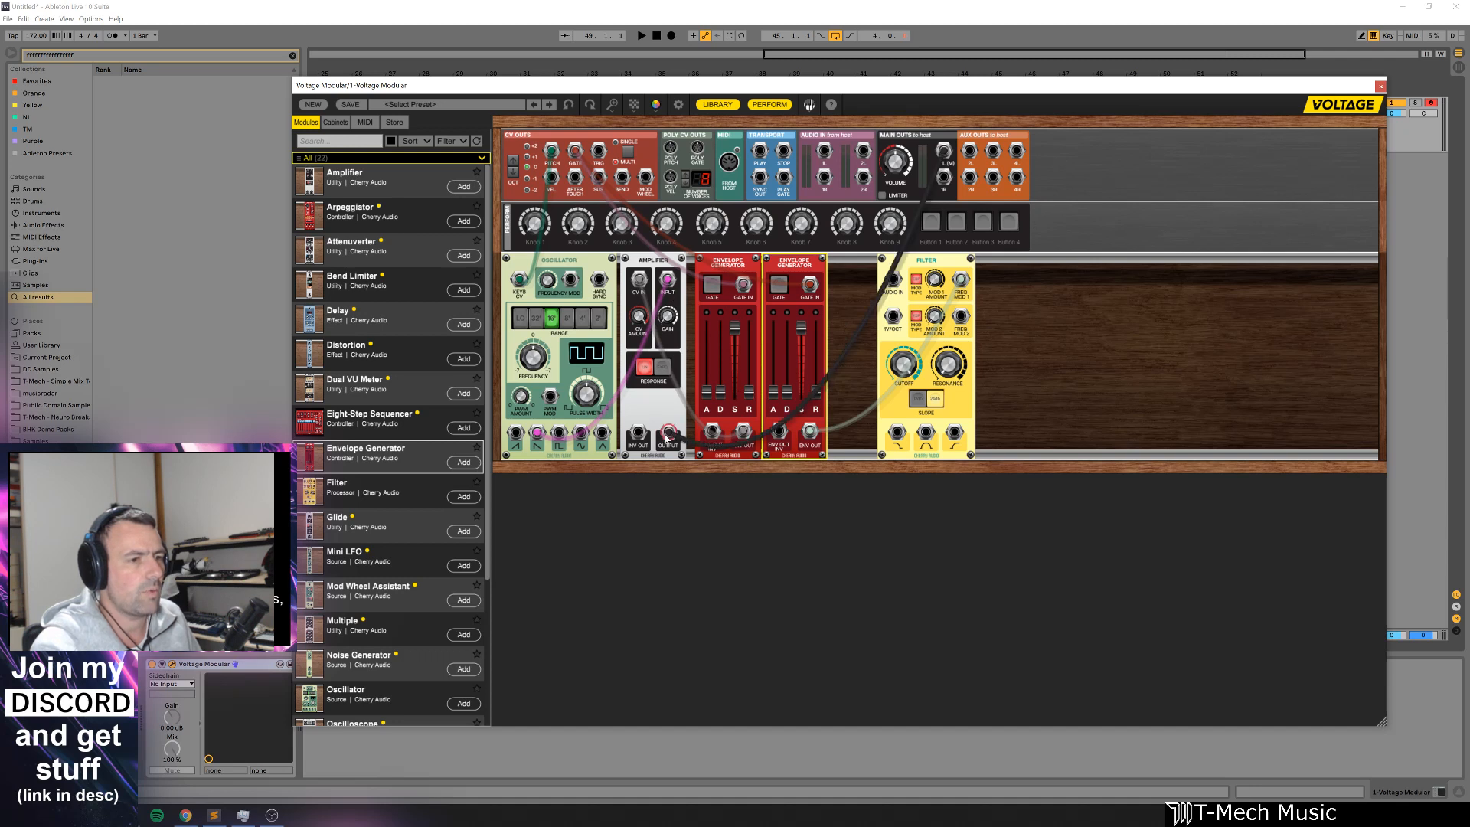
pyautogui.moveTo(668, 434); pyautogui.dragTo(892, 280)
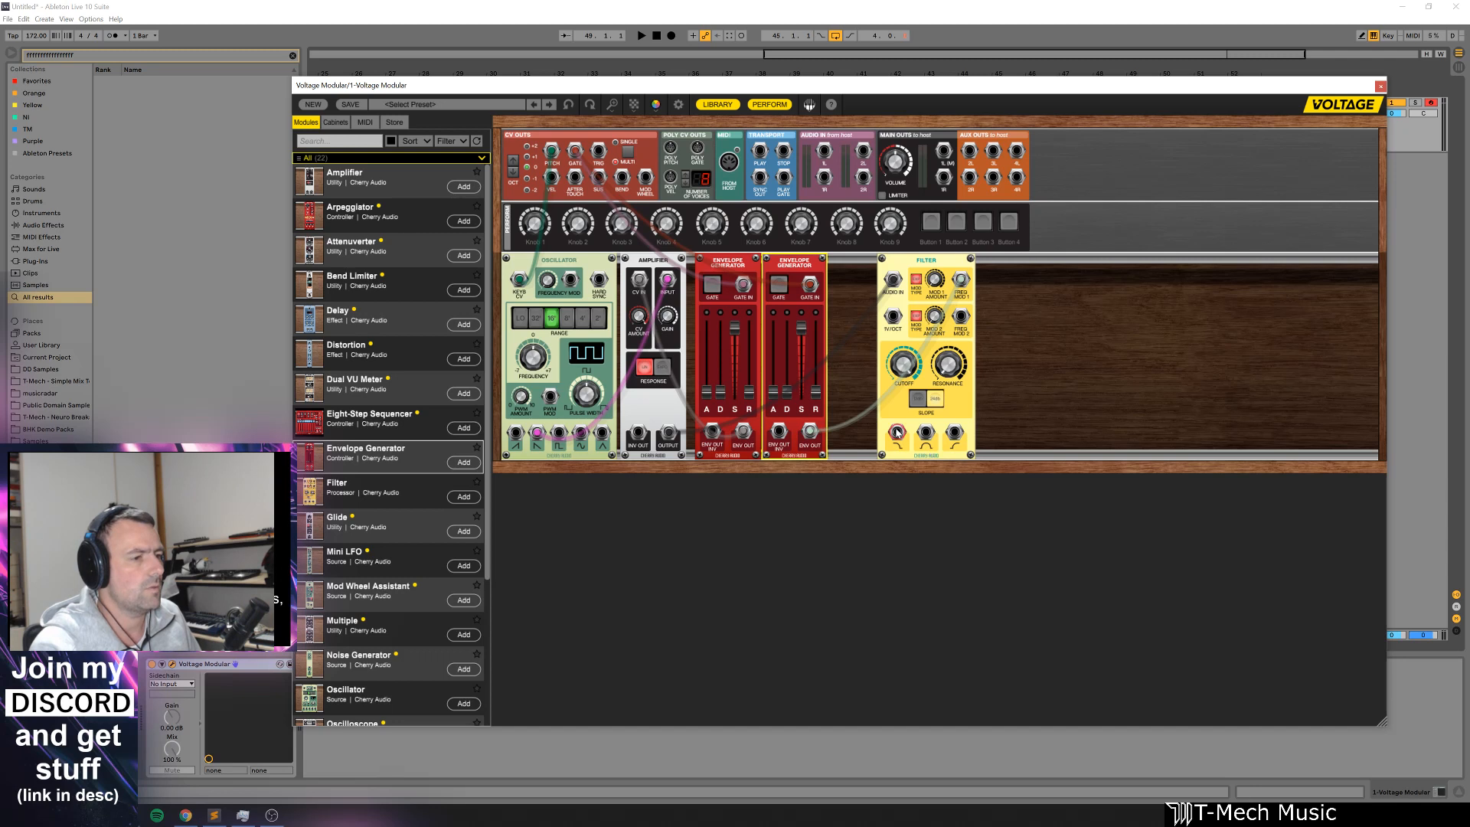
pyautogui.moveTo(897, 433); pyautogui.dragTo(944, 151)
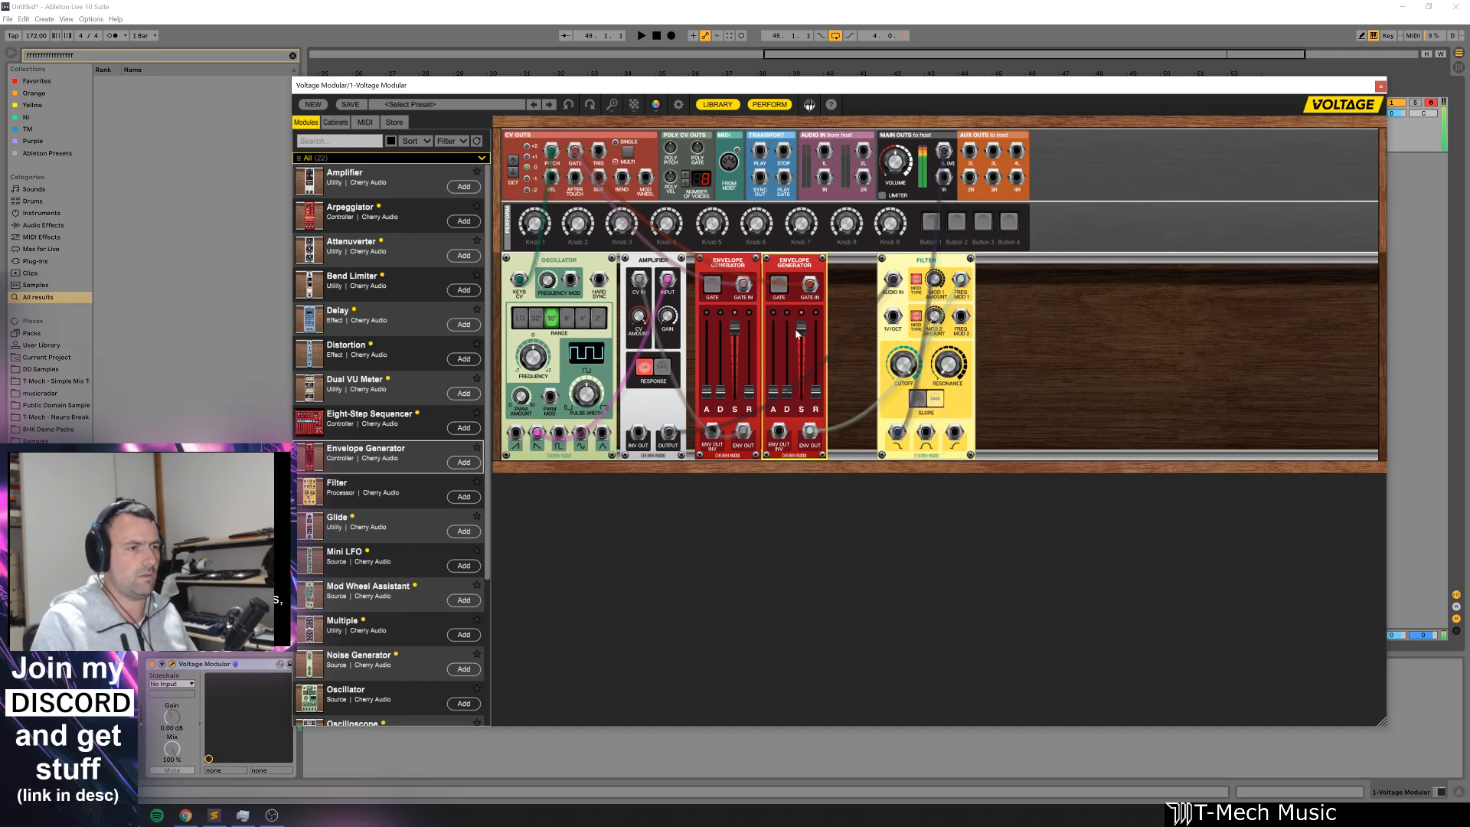
# Step: Shape the filter sweep by adjusting the second envelope's sustain and decay and the filter's cutoff and Mod 1 Amount
pyautogui.moveTo(797, 334); pyautogui.dragTo(801, 395)
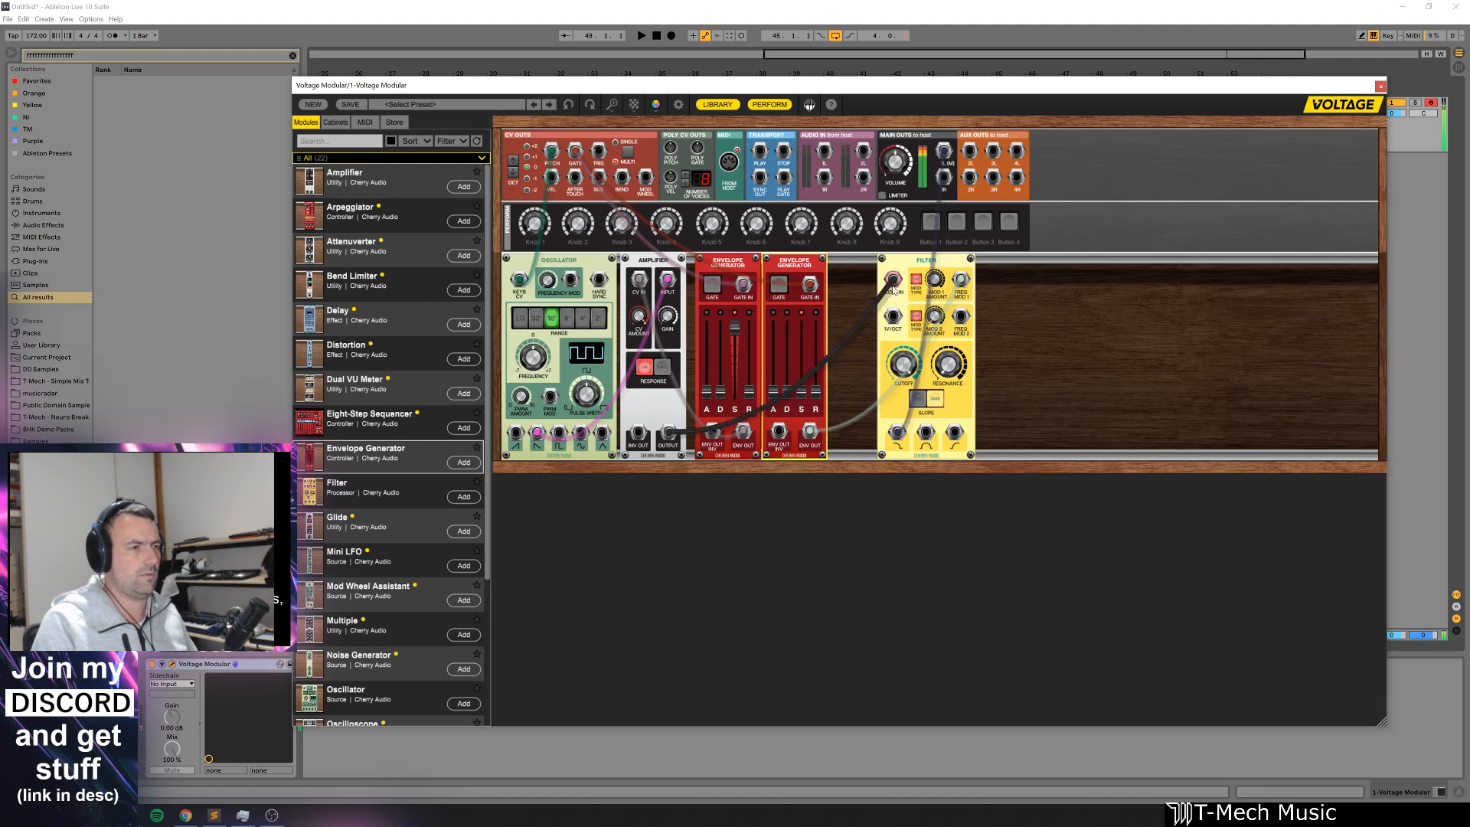
pyautogui.moveTo(903, 365); pyautogui.dragTo(918, 499)
pyautogui.moveTo(935, 279); pyautogui.dragTo(927, 85)
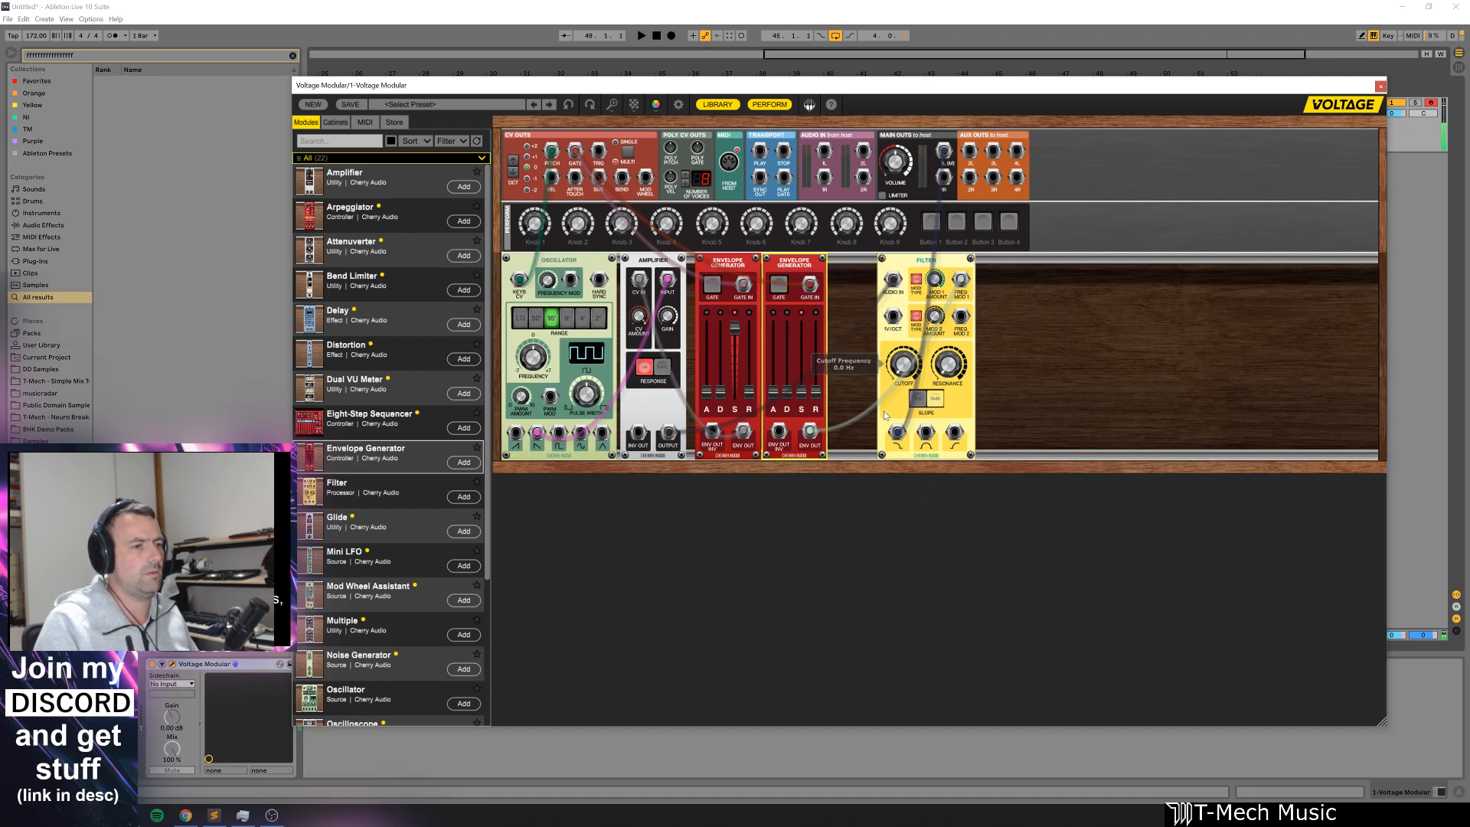
pyautogui.moveTo(802, 392); pyautogui.dragTo(802, 342)
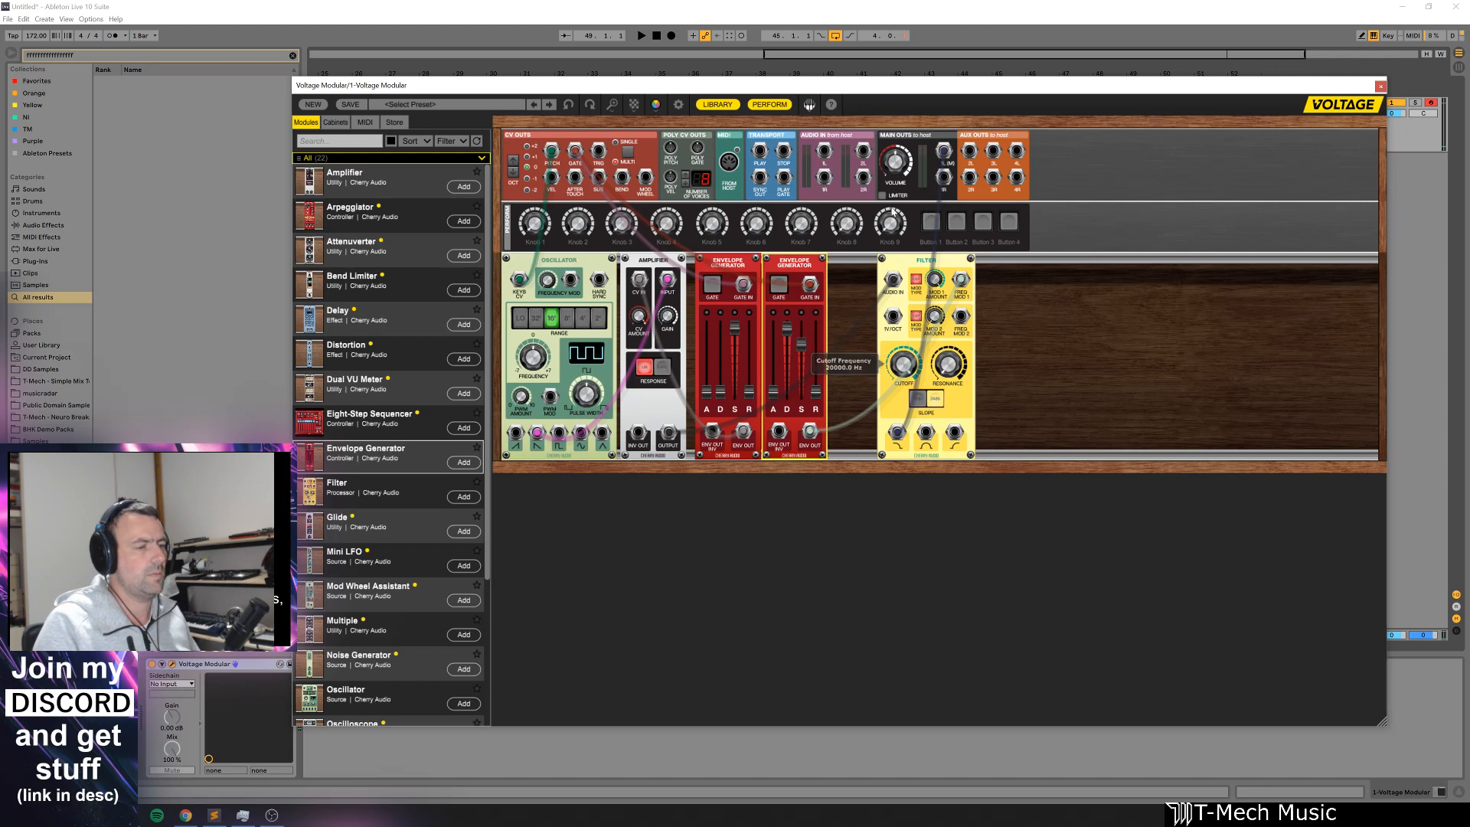
pyautogui.moveTo(787, 327); pyautogui.dragTo(797, 359)
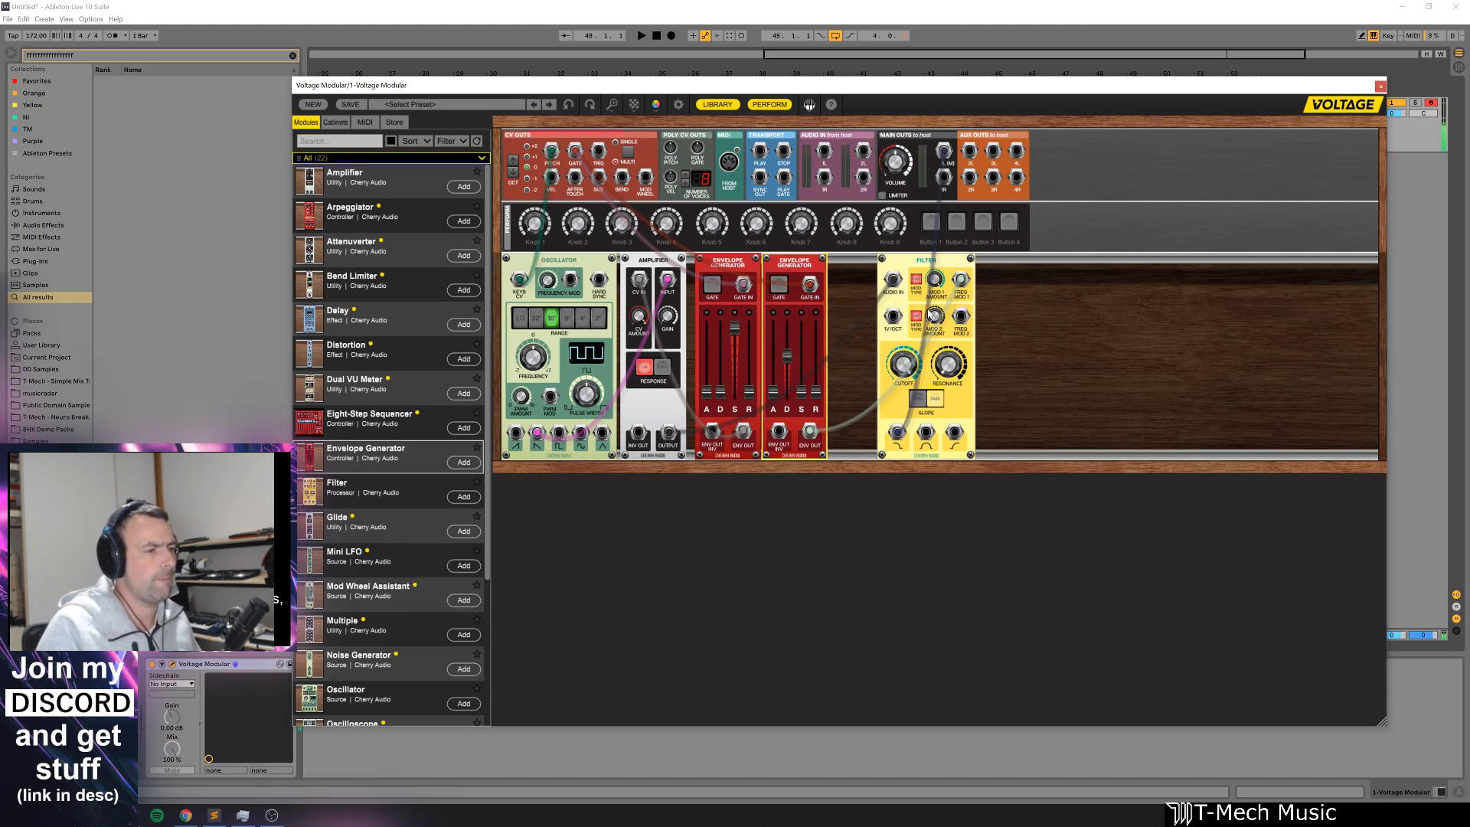
# Step: Switch the filter's first Mod Type, then readjust its Mod 1 Amount and raise the second envelope's decay time
pyautogui.click(916, 280)
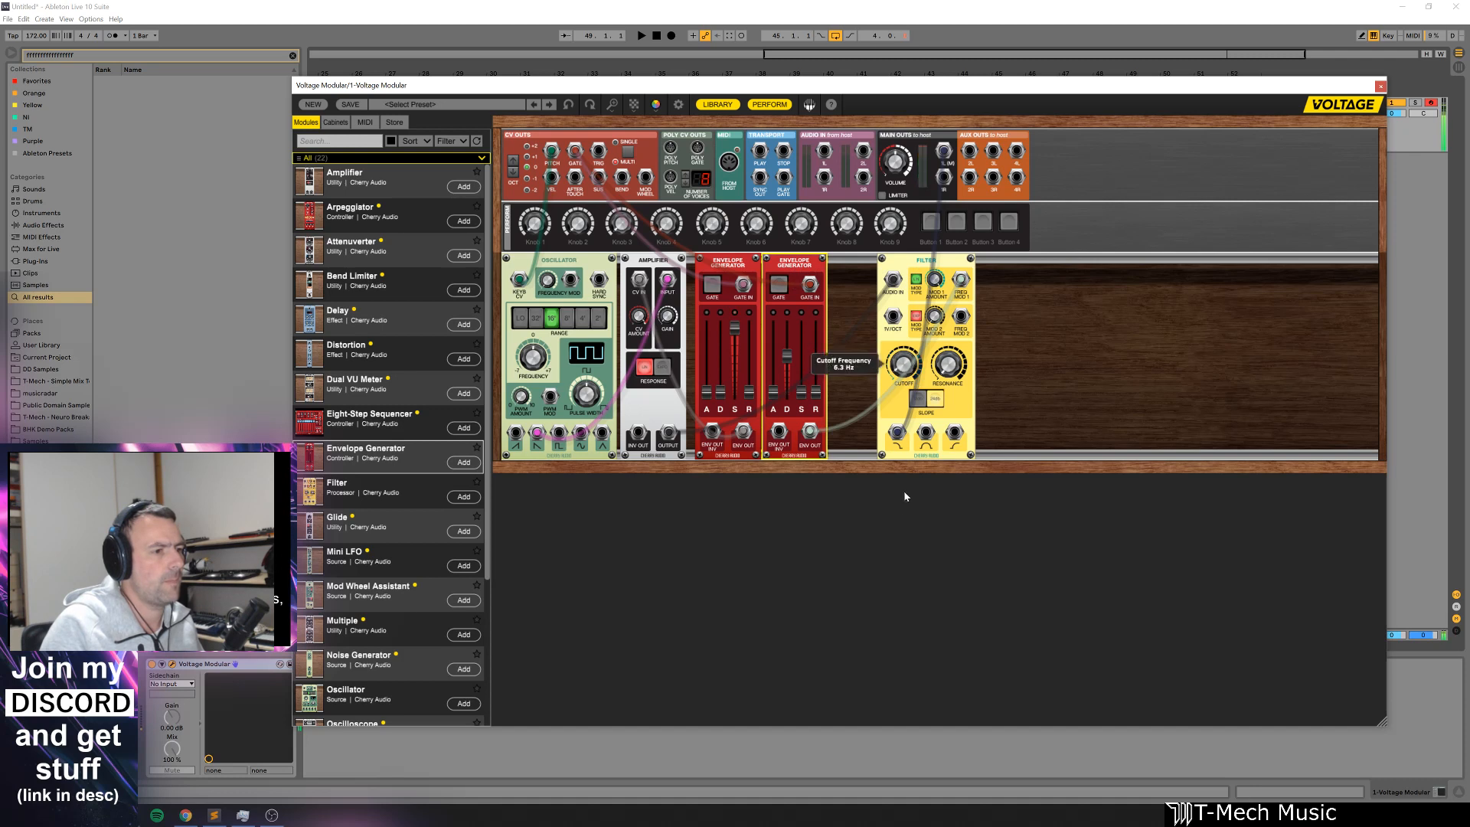
pyautogui.moveTo(937, 291)
pyautogui.mouseDown()
pyautogui.moveTo(939, 354)
pyautogui.moveTo(939, 280)
pyautogui.mouseUp()
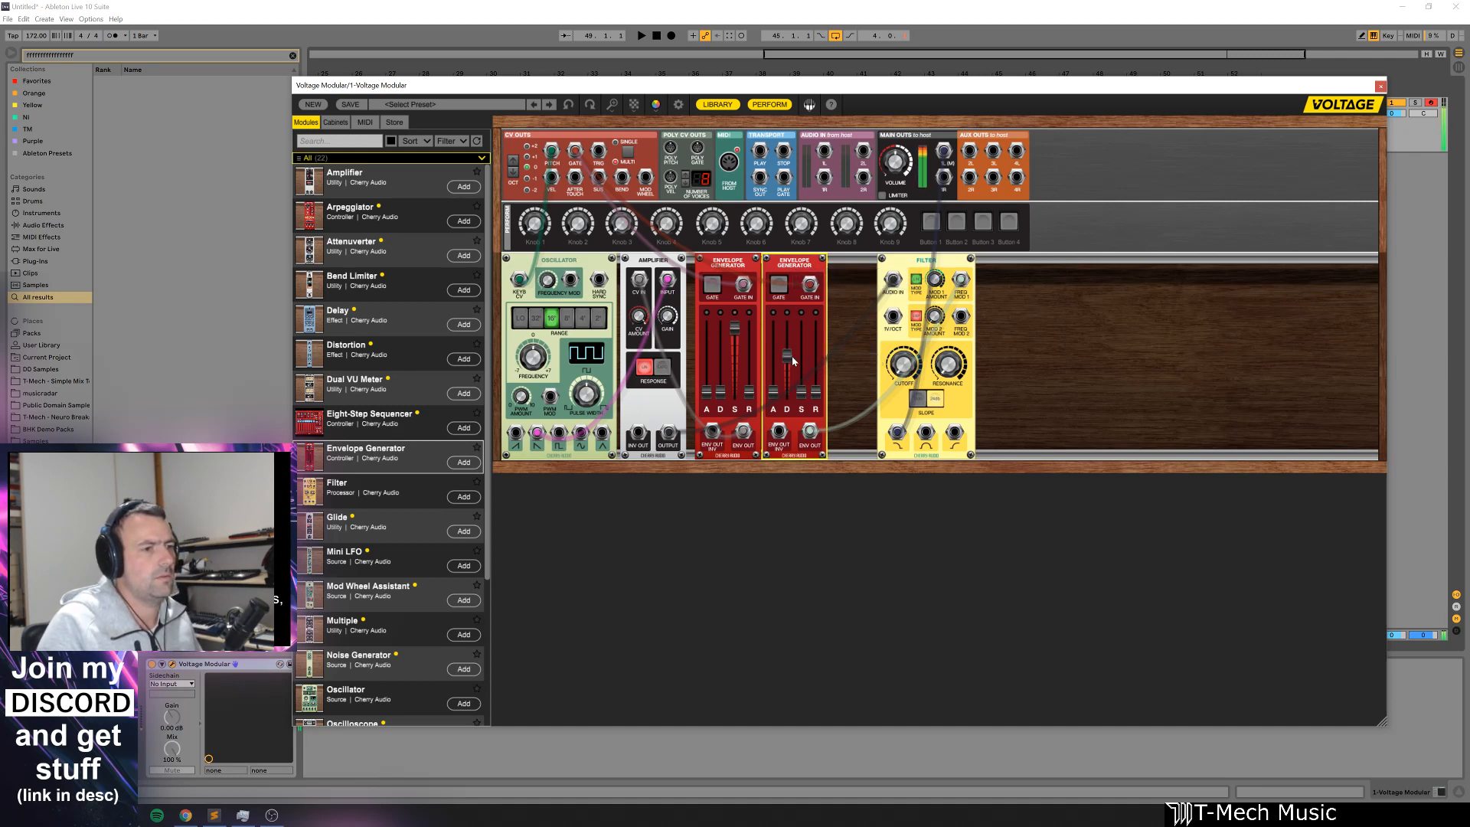
pyautogui.moveTo(787, 354)
pyautogui.mouseDown()
pyautogui.moveTo(788, 398)
pyautogui.moveTo(795, 335)
pyautogui.mouseUp()
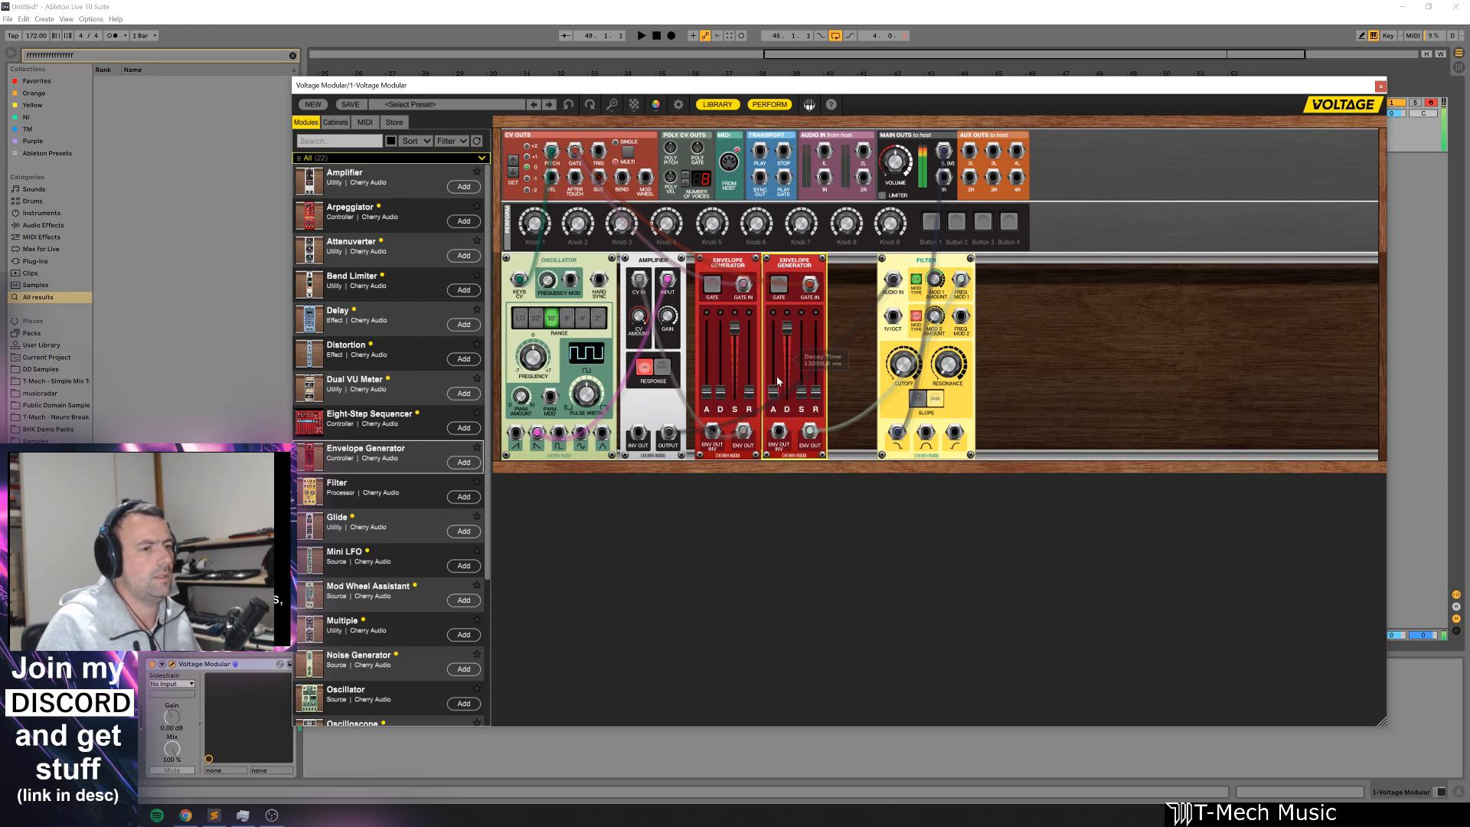
# Step: Raise the second envelope's attack slightly, readjust its decay, and move the filter directly beside that envelope
pyautogui.moveTo(773, 391)
pyautogui.mouseDown()
pyautogui.moveTo(777, 337)
pyautogui.moveTo(779, 368)
pyautogui.mouseUp()
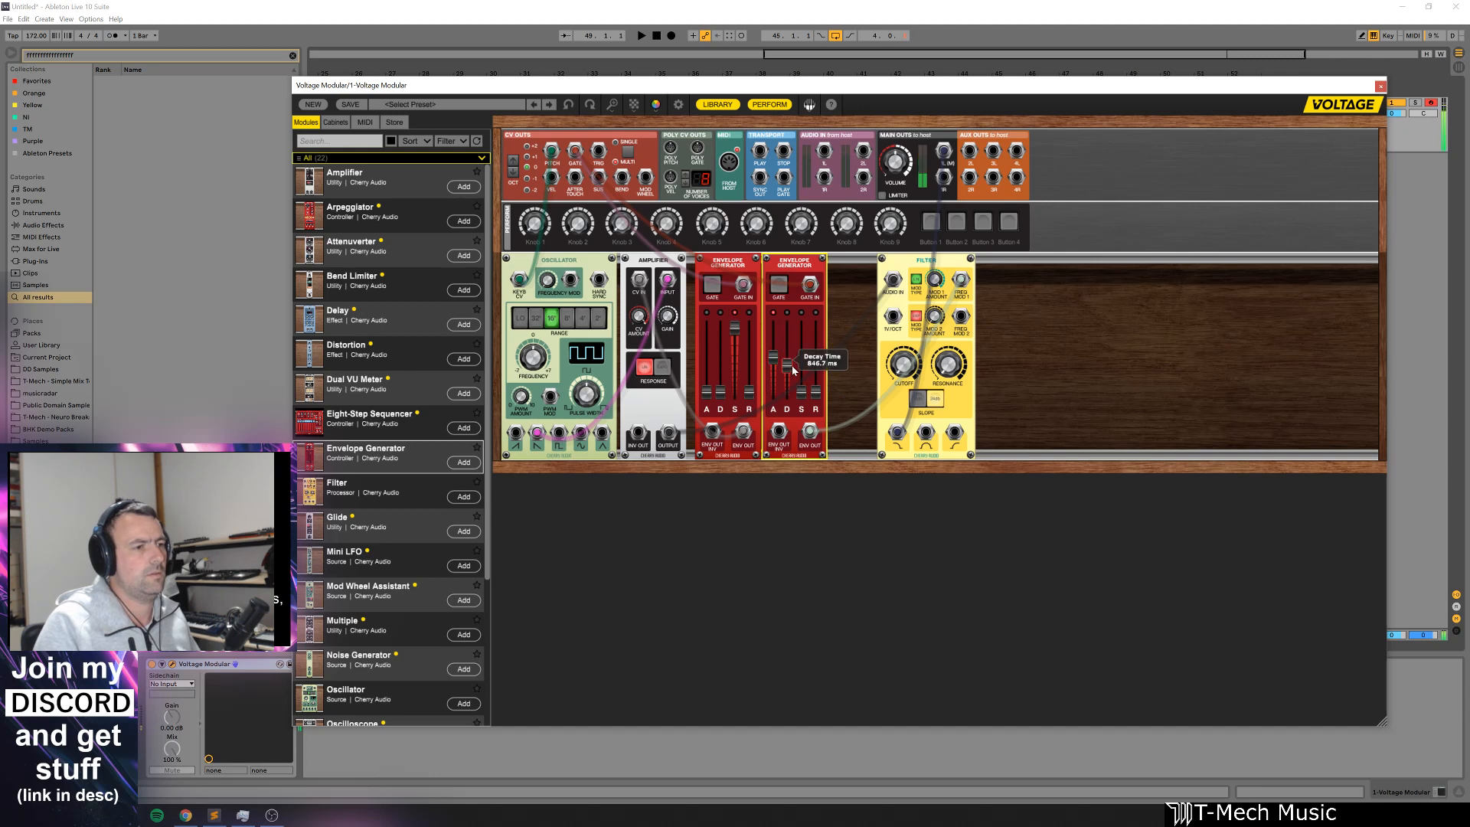
pyautogui.doubleClick(786, 366)
pyautogui.moveTo(777, 364)
pyautogui.mouseDown()
pyautogui.moveTo(787, 385)
pyautogui.moveTo(796, 346)
pyautogui.mouseUp()
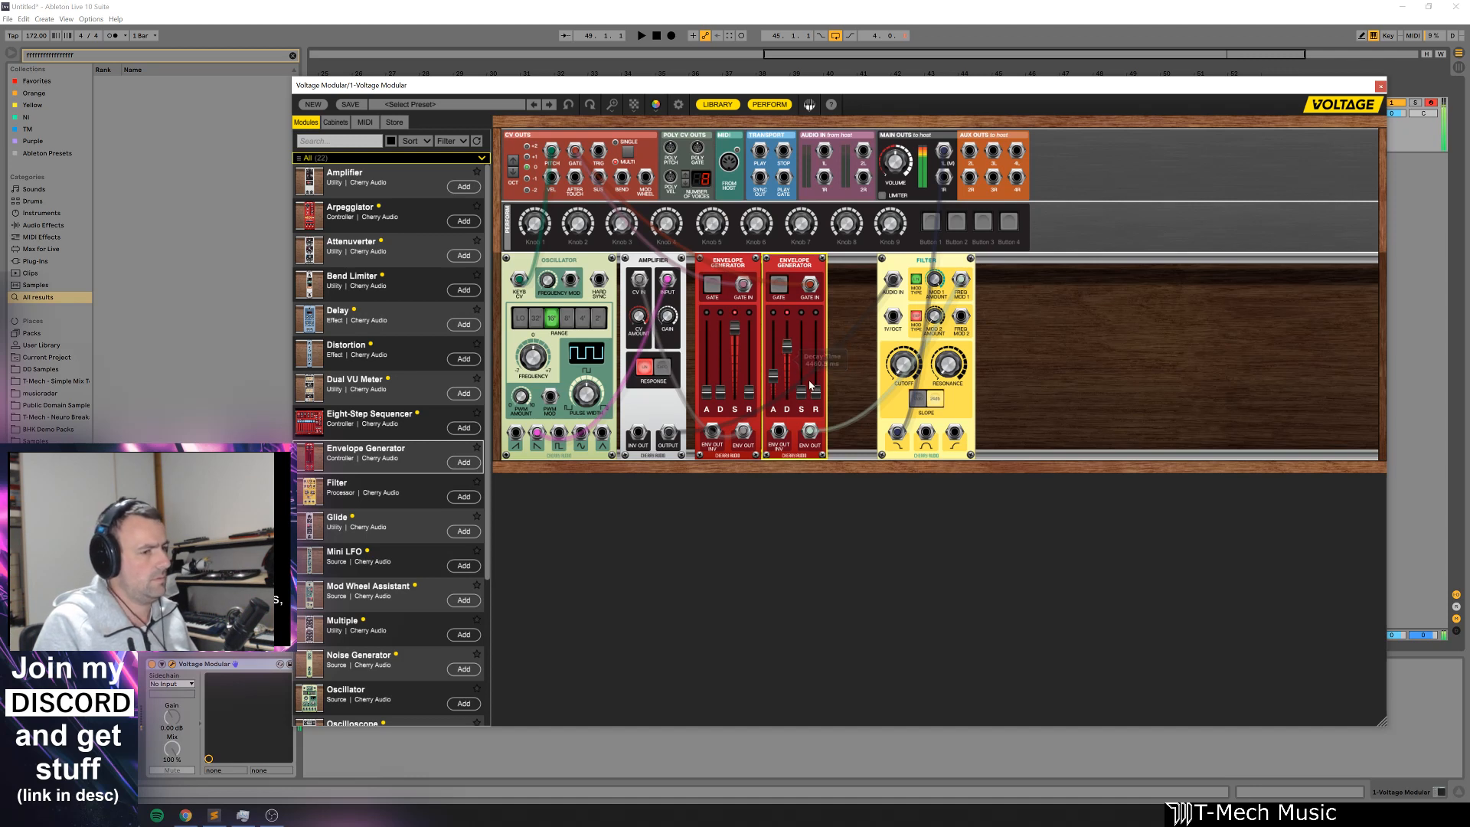
pyautogui.moveTo(943, 329); pyautogui.dragTo(896, 329)
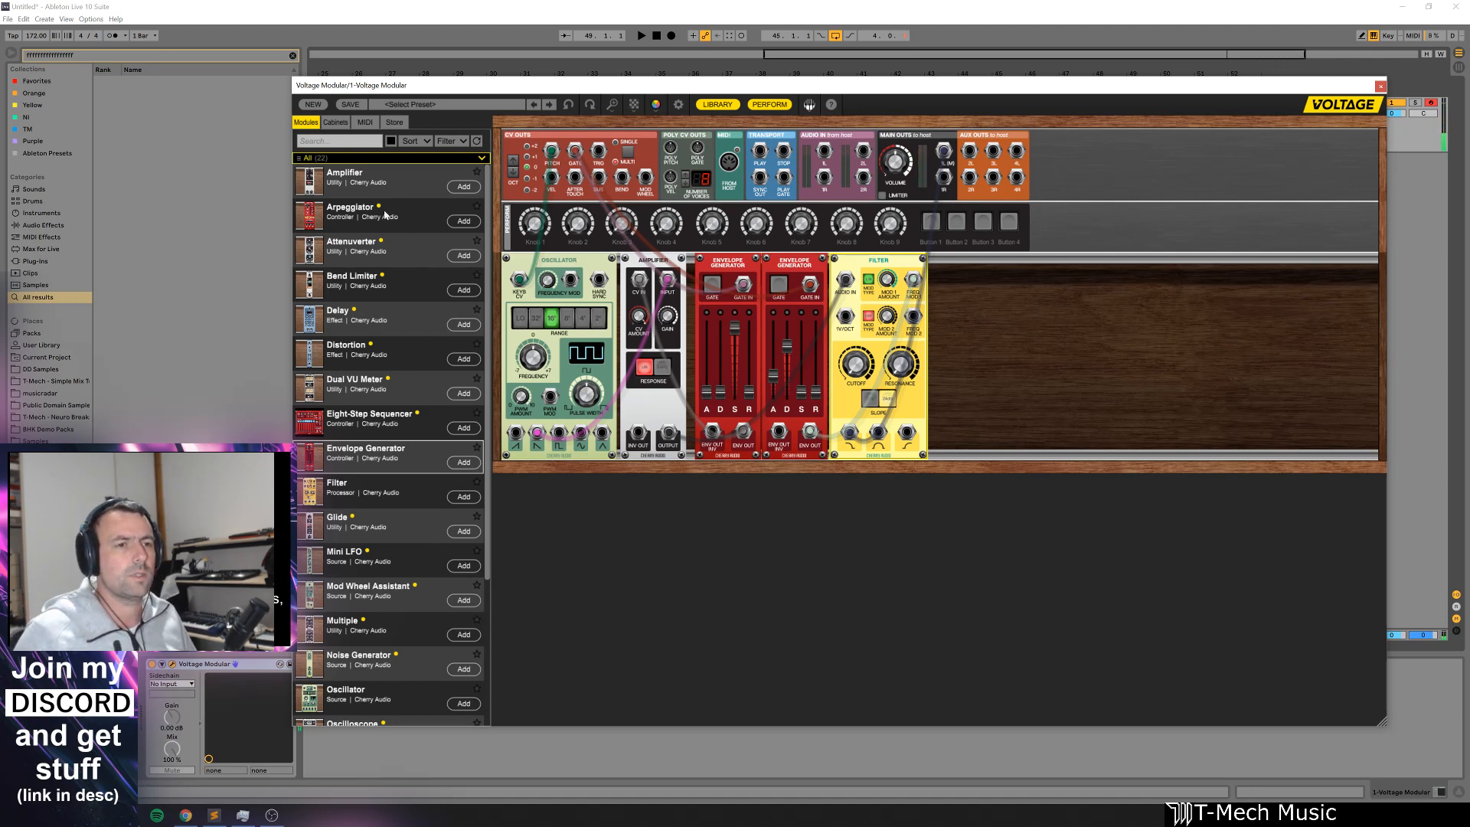
# Step: Try an Arpeggiator in the second rack row and remove it again
pyautogui.moveTo(332, 220); pyautogui.dragTo(563, 491)
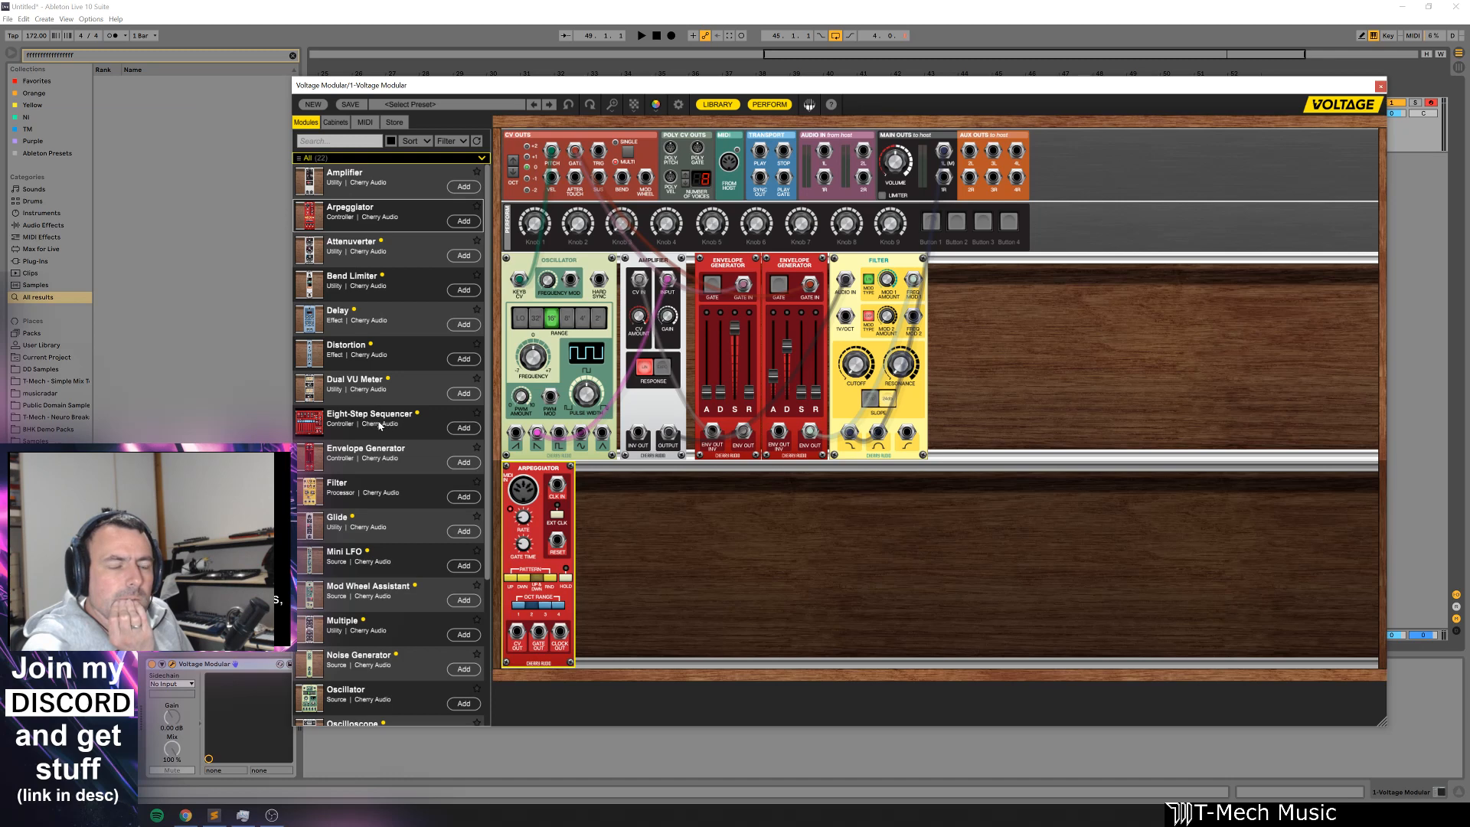
pyautogui.rightClick(548, 477)
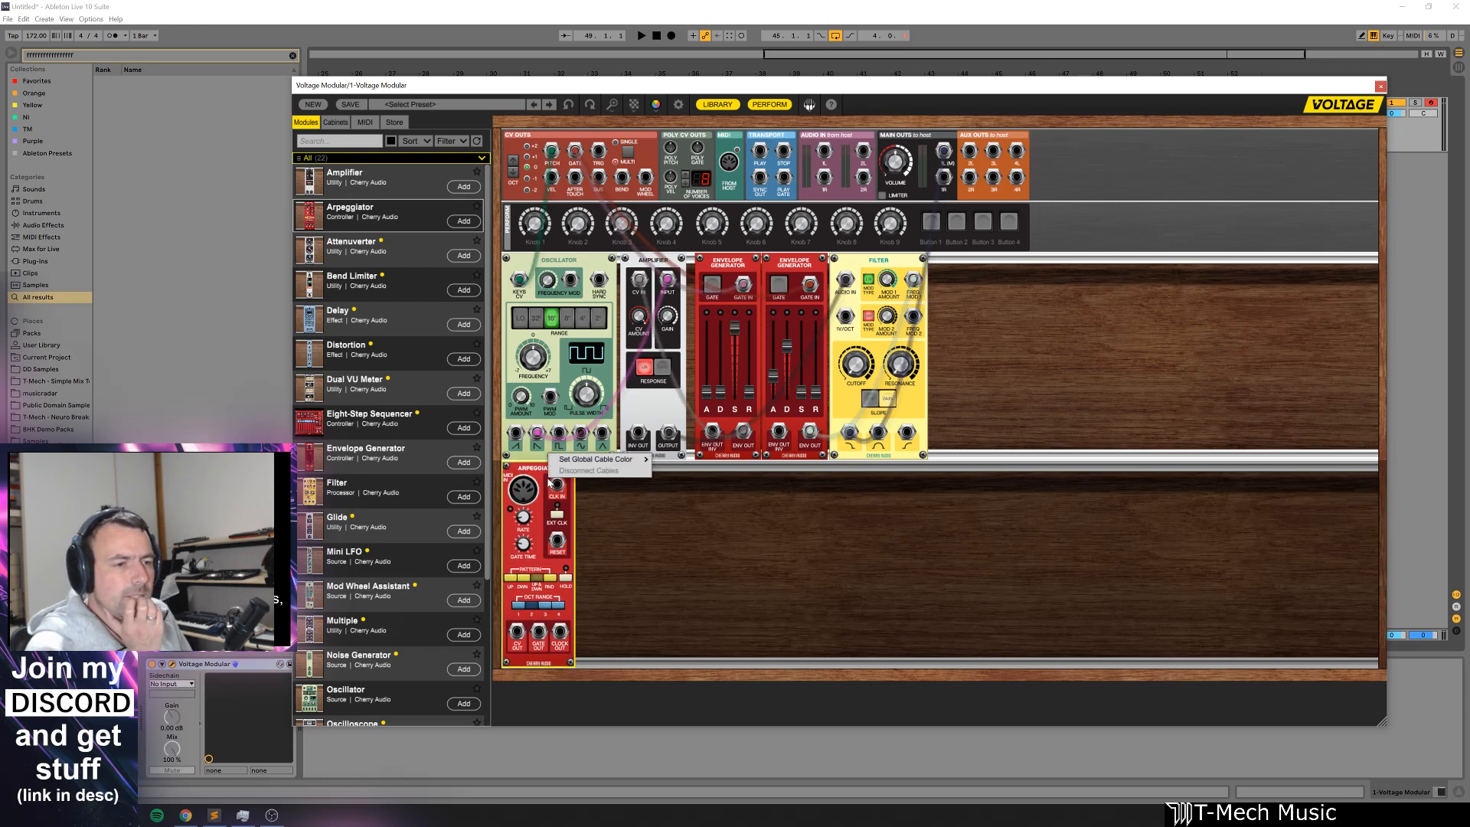
pyautogui.click(571, 524)
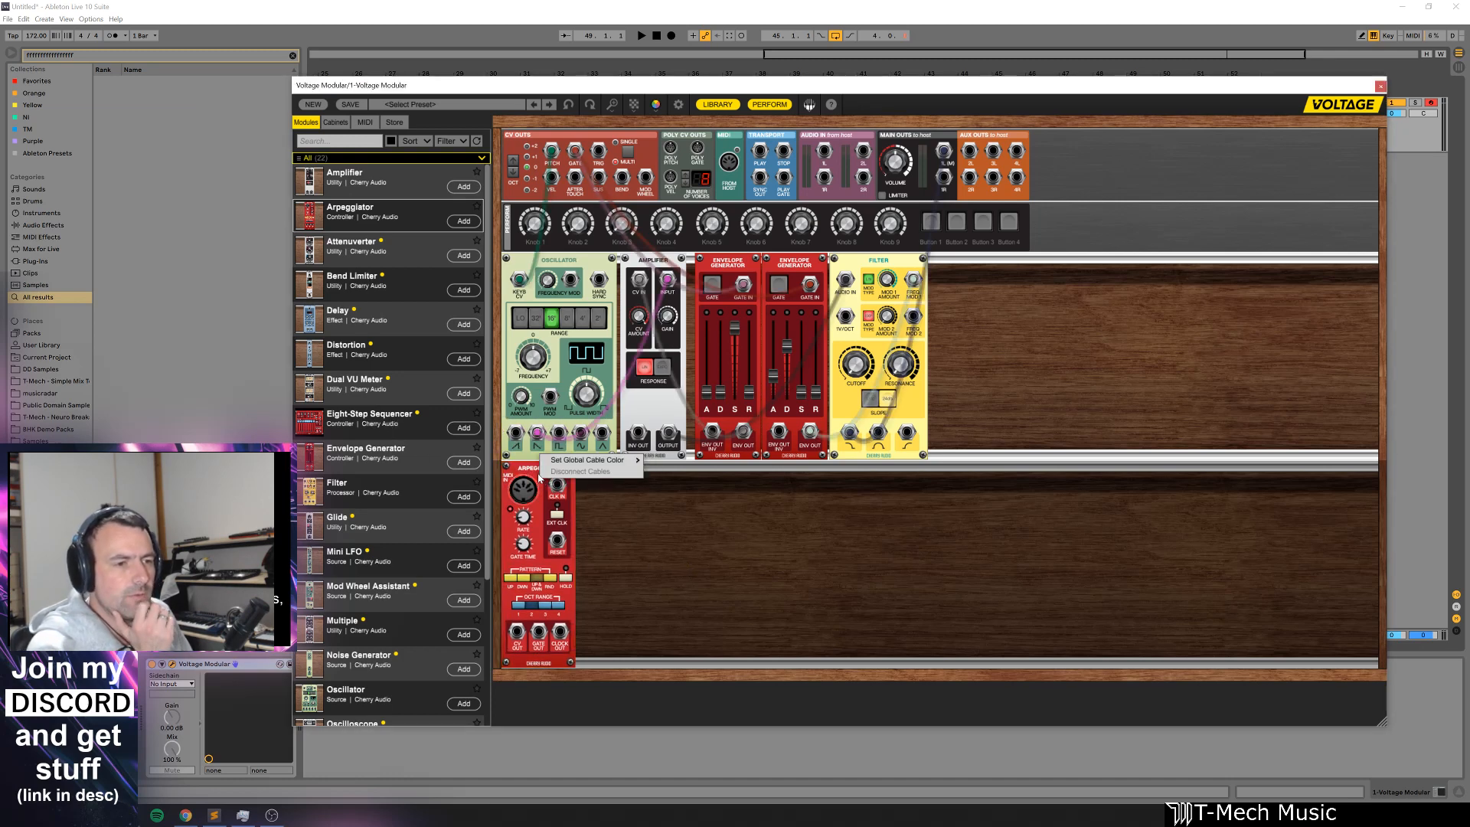
pyautogui.click(533, 469)
pyautogui.moveTo(534, 469); pyautogui.dragTo(601, 470)
pyautogui.rightClick(602, 470)
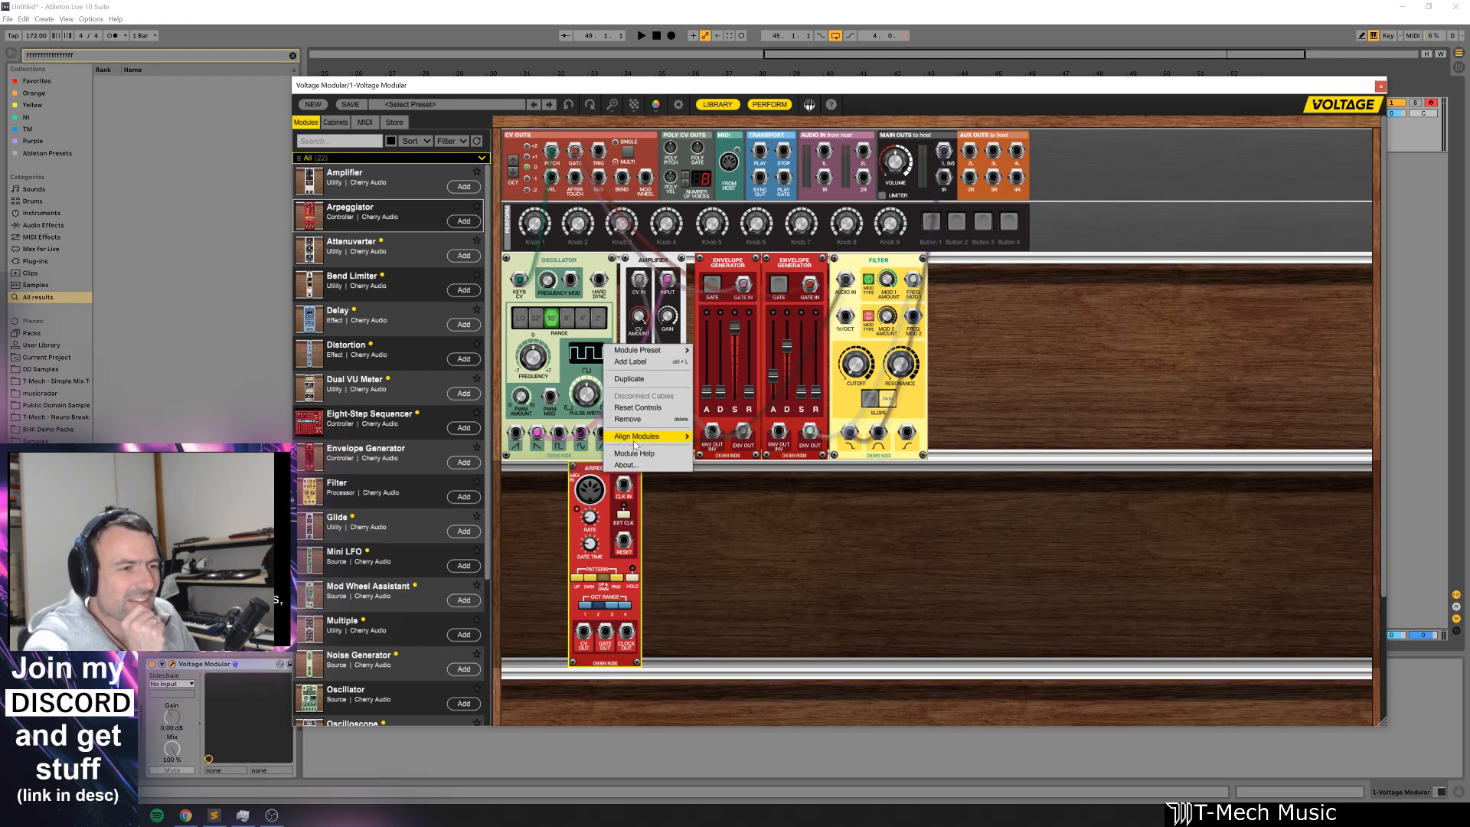
pyautogui.click(640, 420)
# Step: Try an Eight-Step Sequencer in the second rack row, replug the oscillator's keyboard CV cable, and remove the sequencer
pyautogui.scroll(-3, 398, 536)
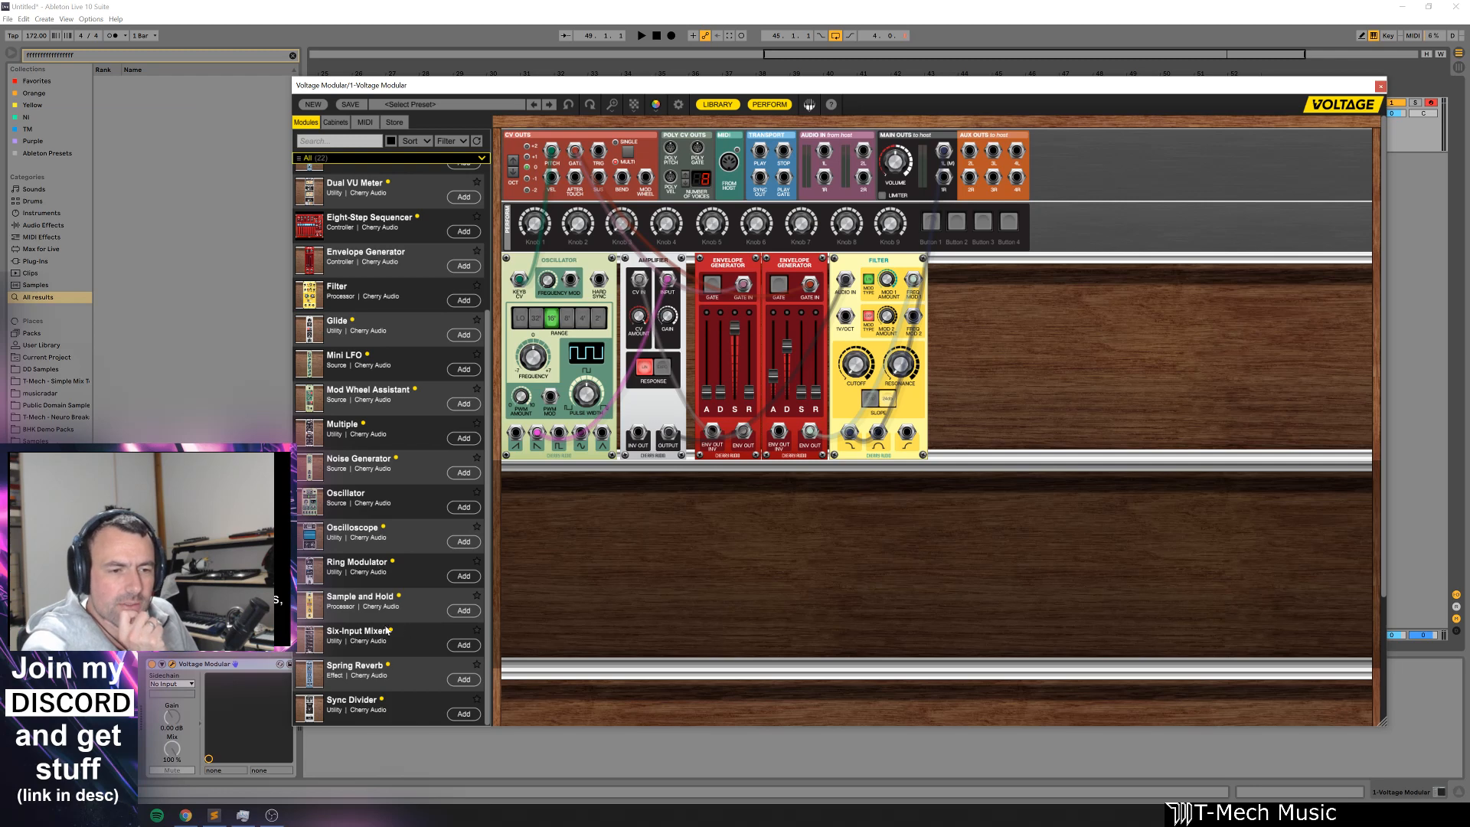
pyautogui.scroll(3, 376, 624)
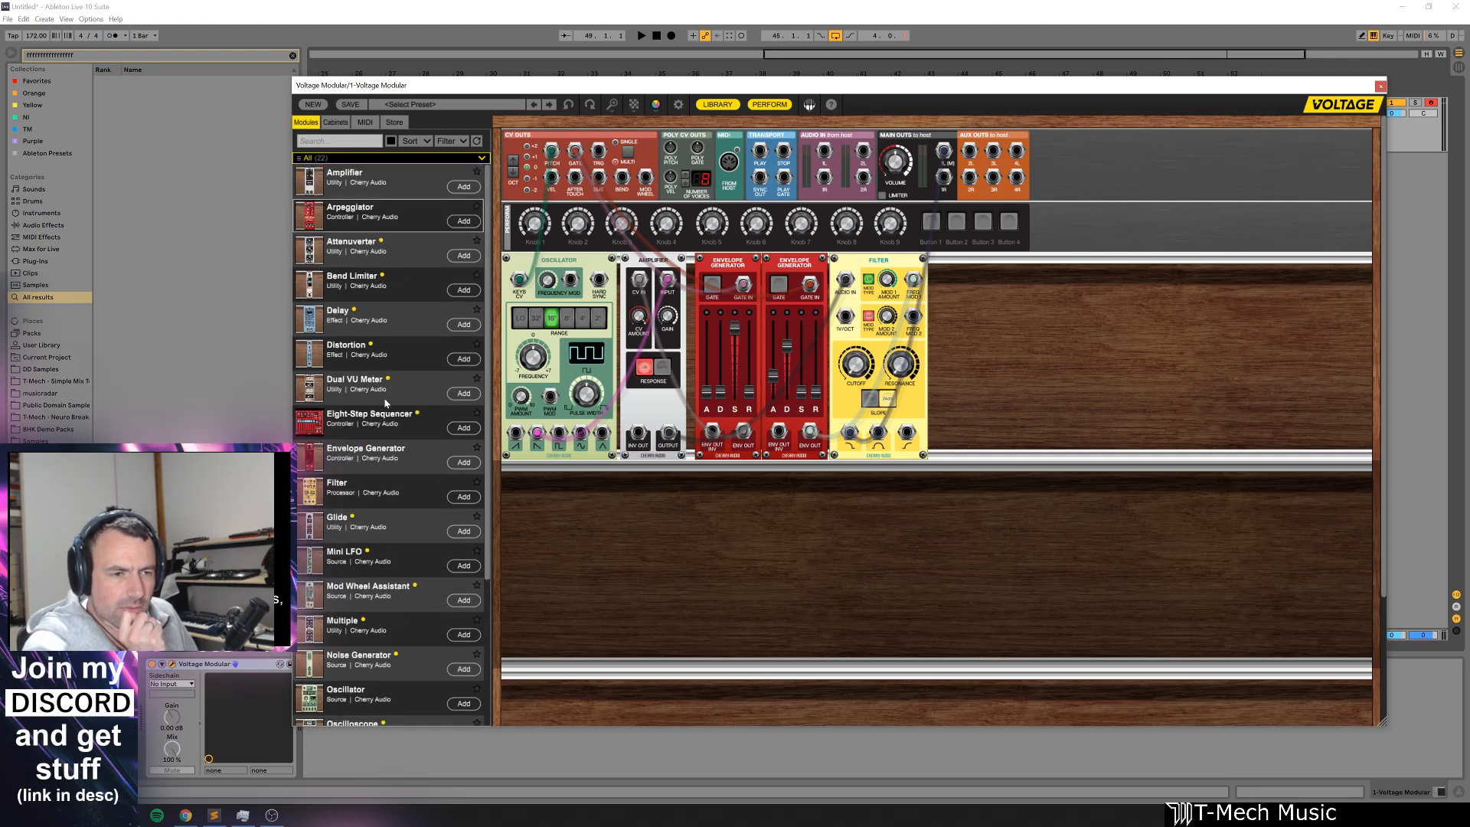
pyautogui.moveTo(353, 417); pyautogui.dragTo(689, 484)
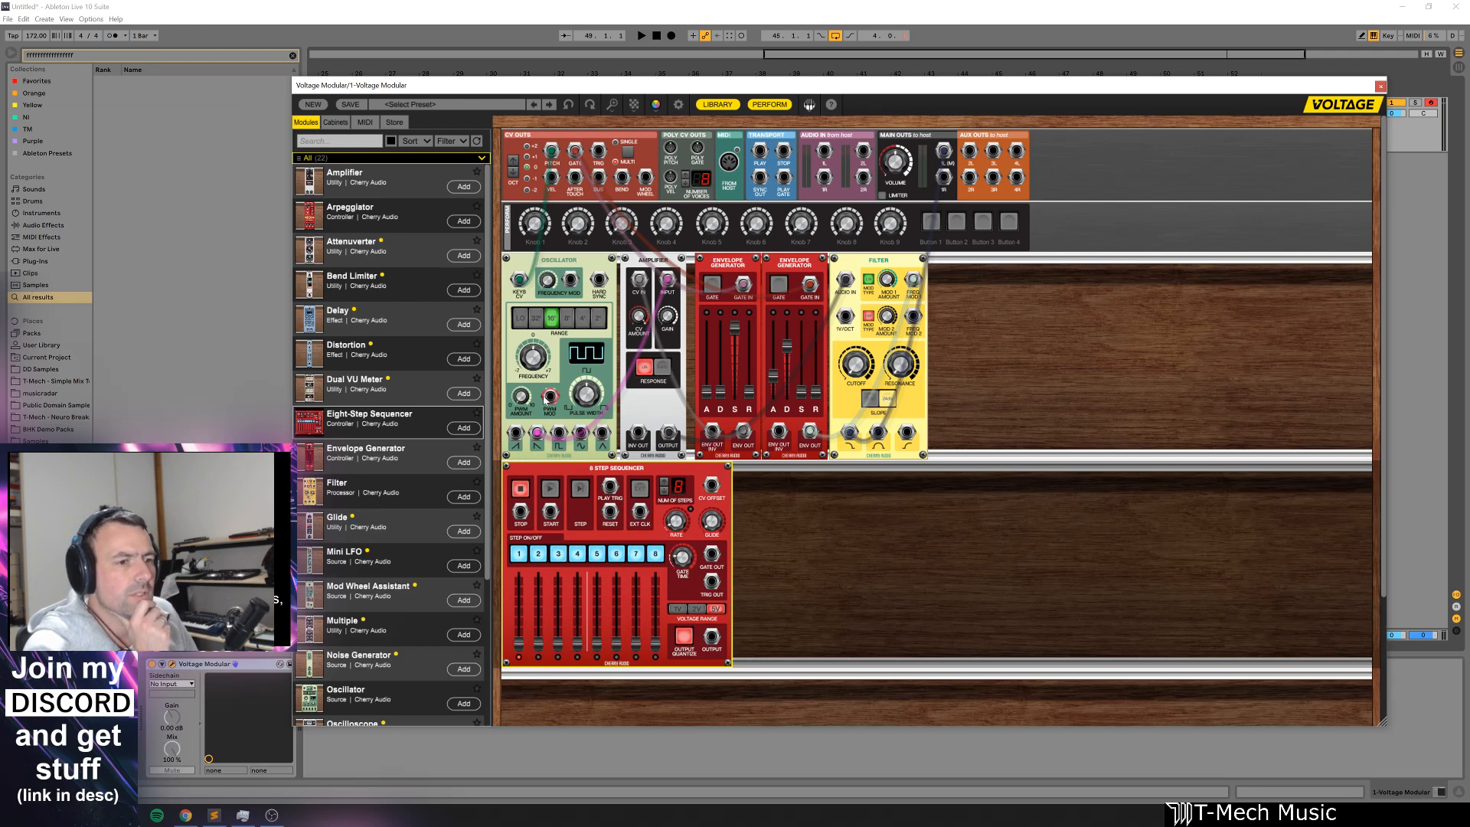
pyautogui.moveTo(519, 281); pyautogui.dragTo(532, 229)
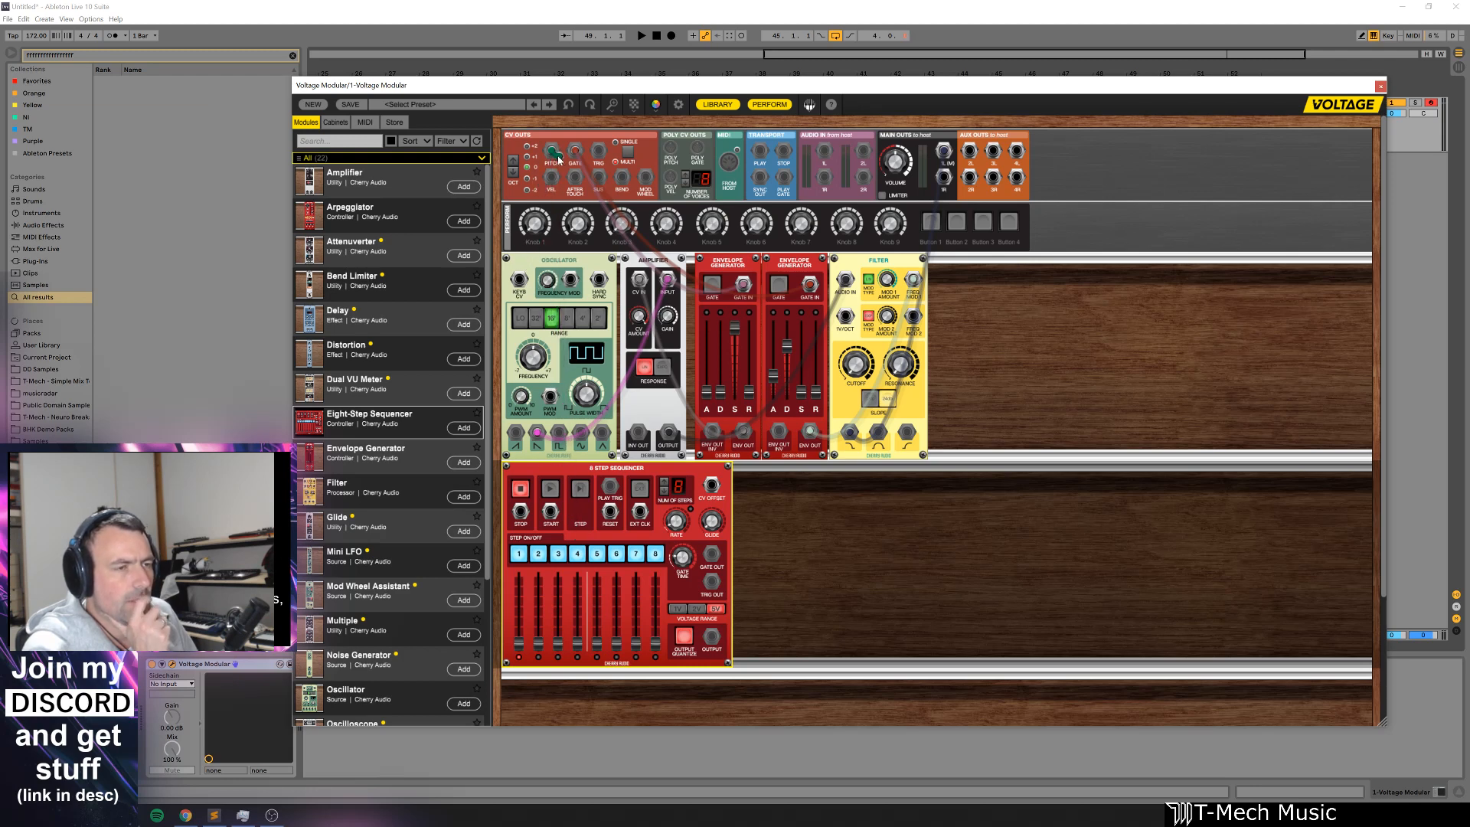
pyautogui.moveTo(553, 153); pyautogui.dragTo(519, 281)
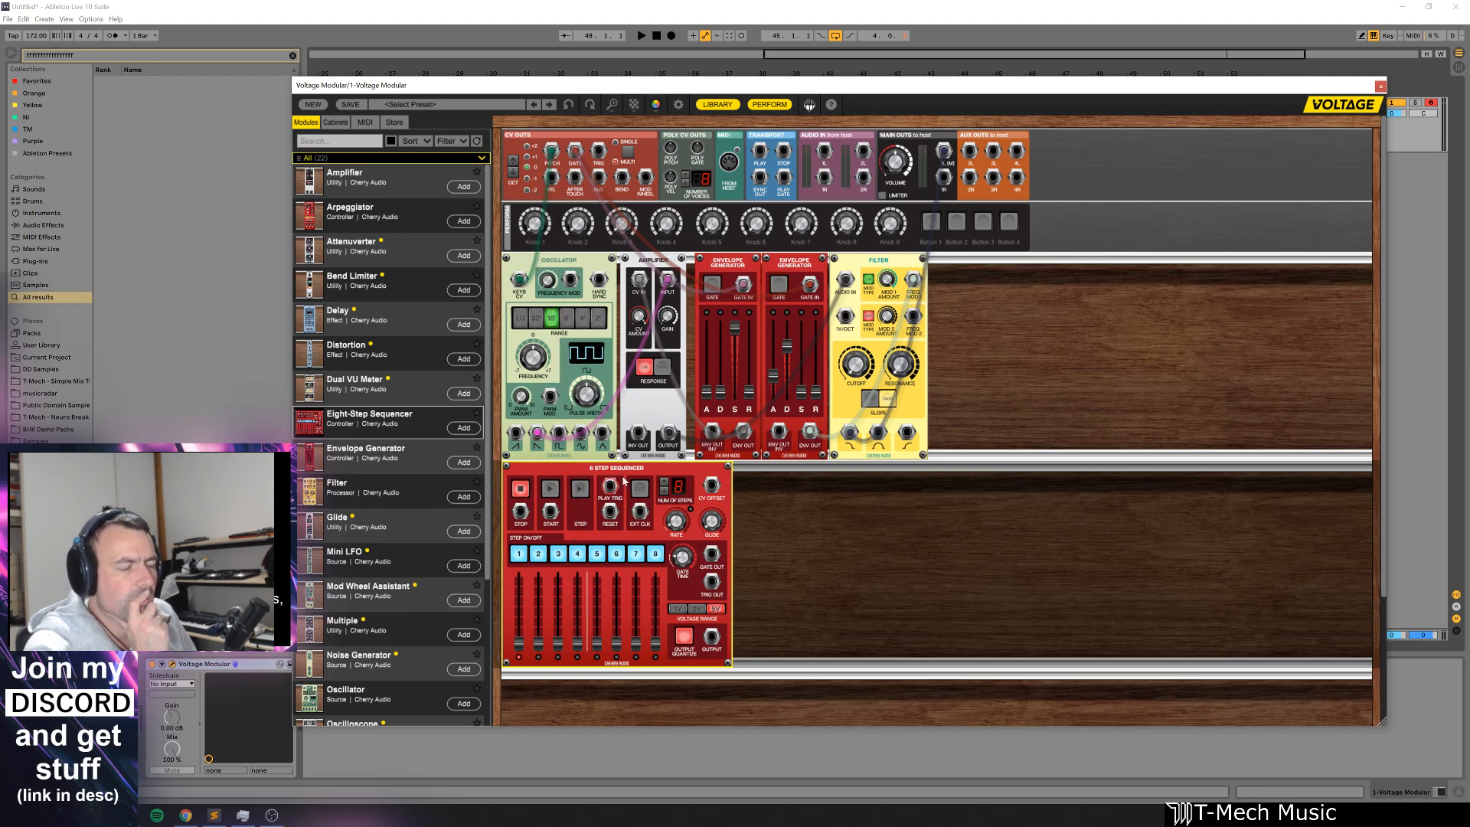
pyautogui.rightClick(653, 469)
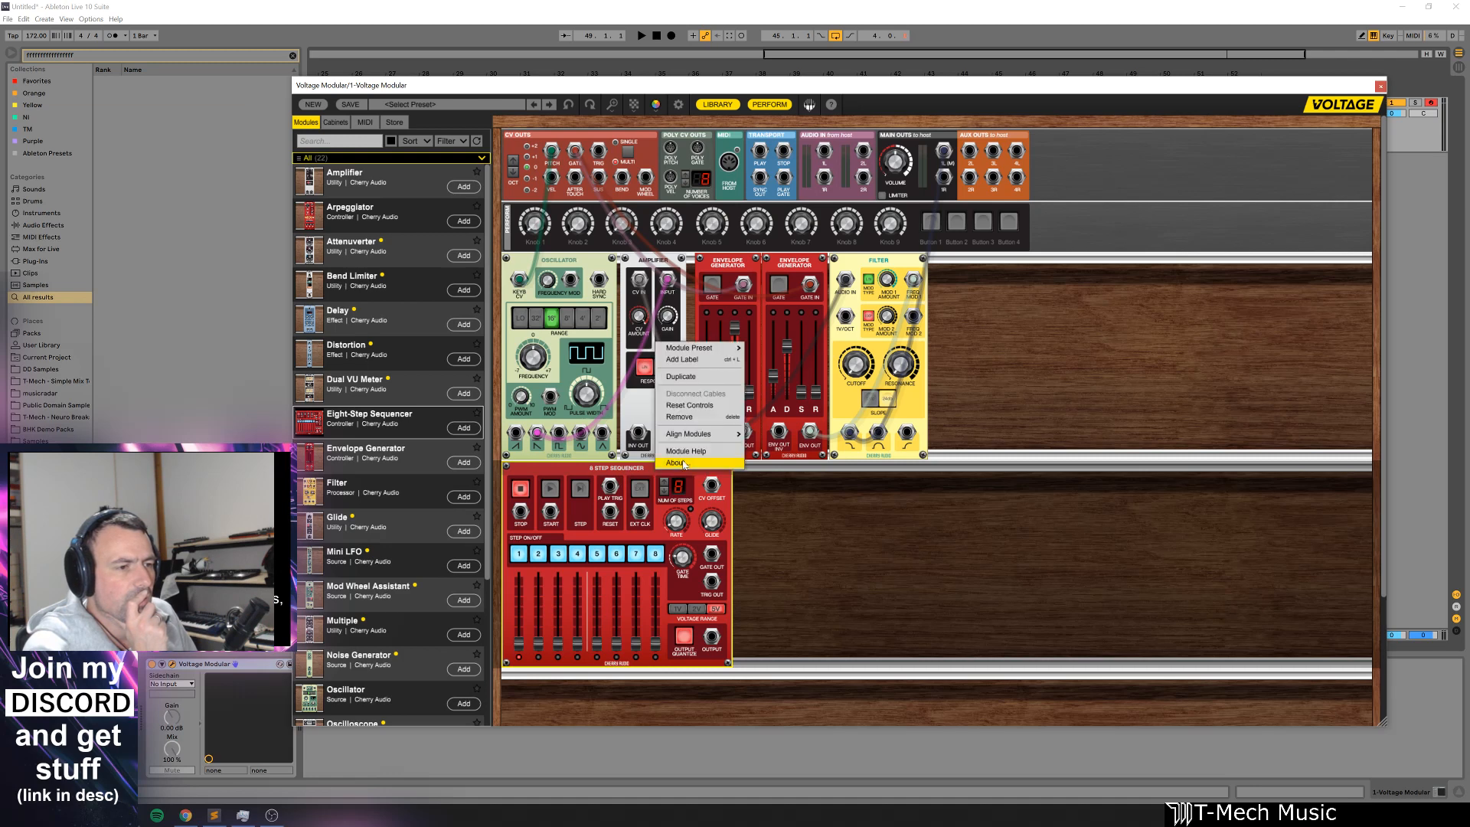
pyautogui.click(685, 419)
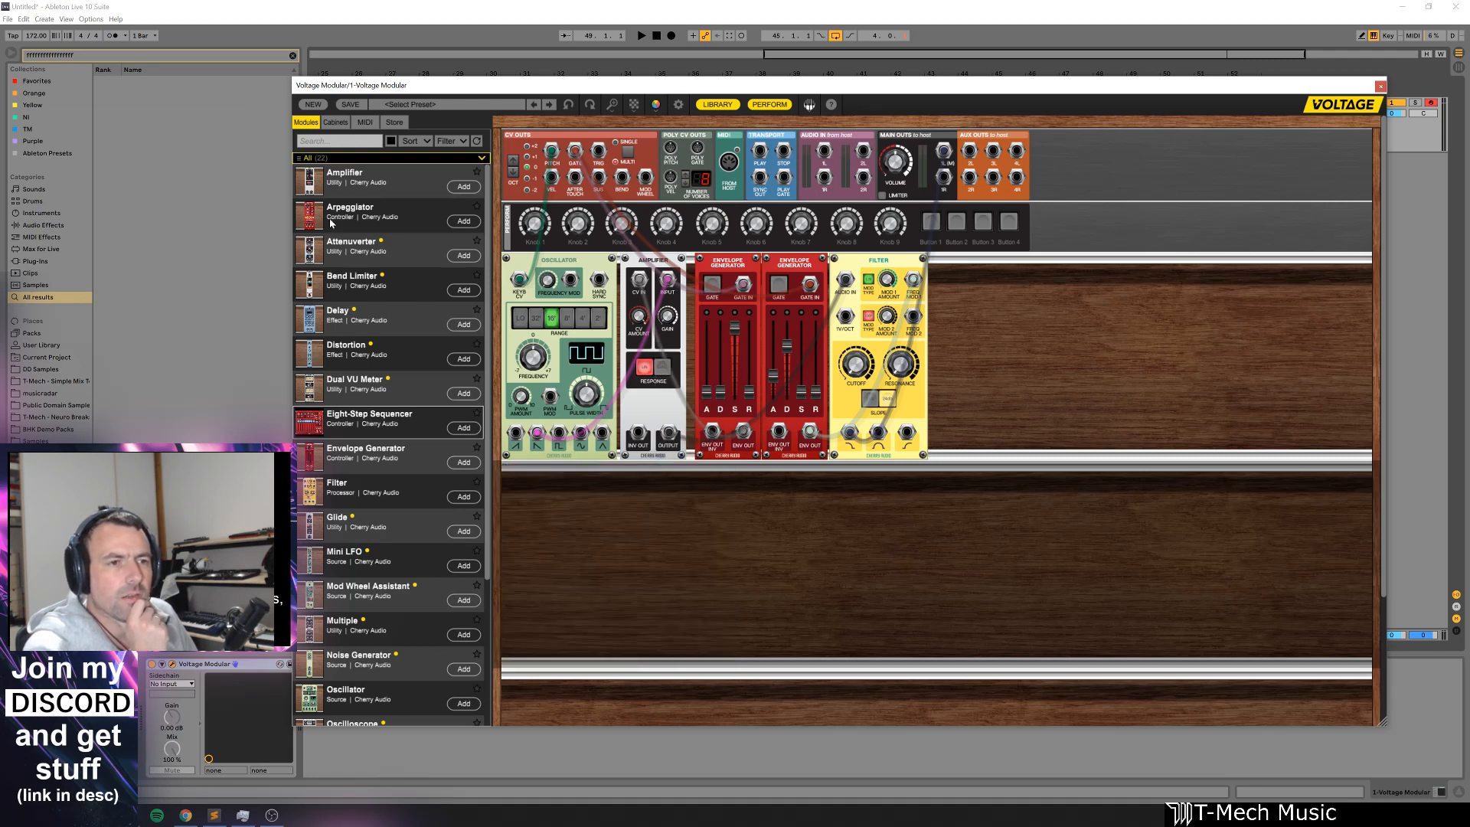
# Step: Add an Arpeggiator to the second row, feed it the From Host MIDI output, and patch its CV output to the oscillator's keyboard CV input
pyautogui.moveTo(331, 223); pyautogui.dragTo(728, 163)
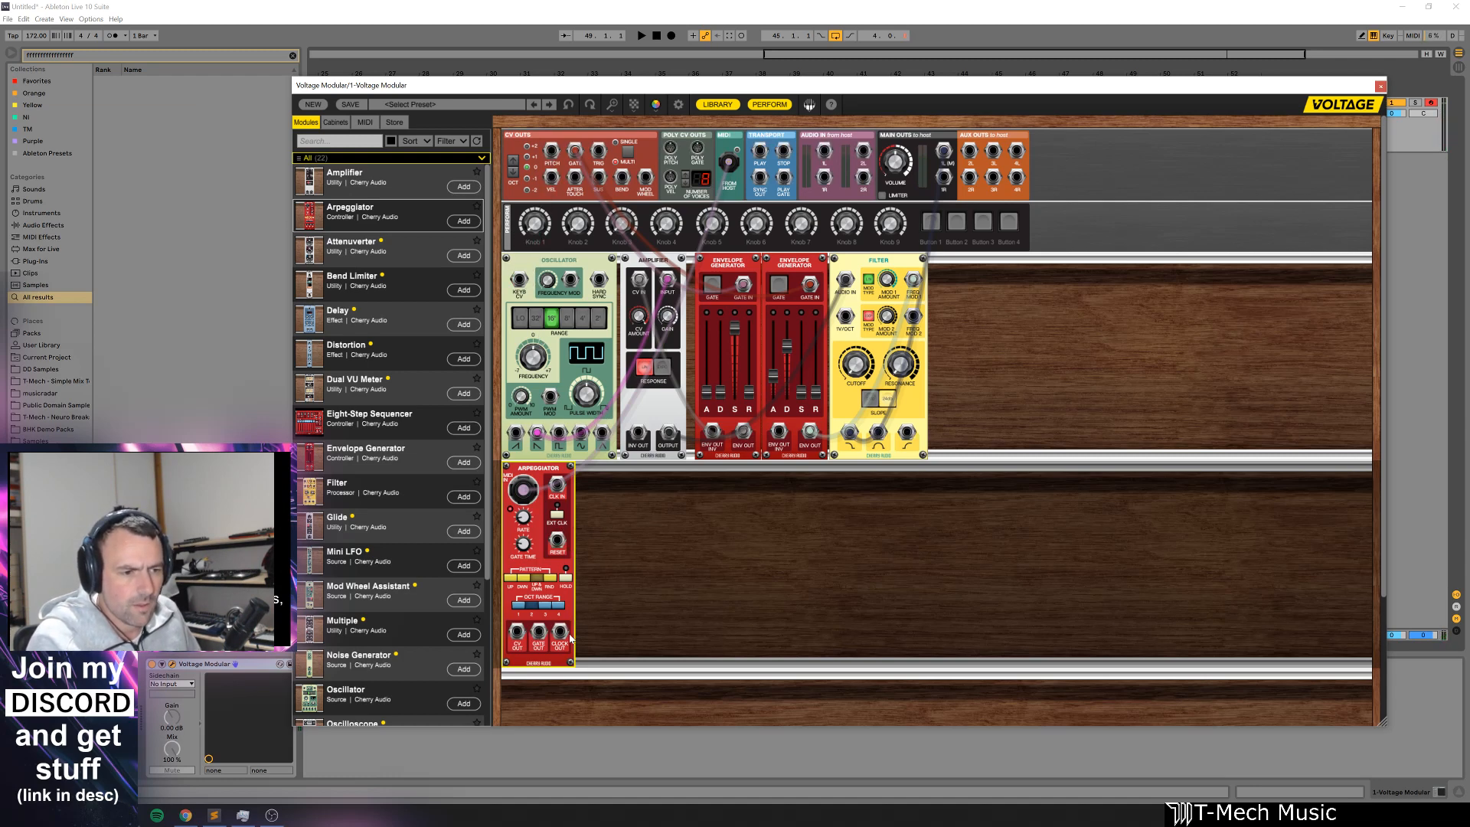
pyautogui.moveTo(518, 632); pyautogui.dragTo(520, 282)
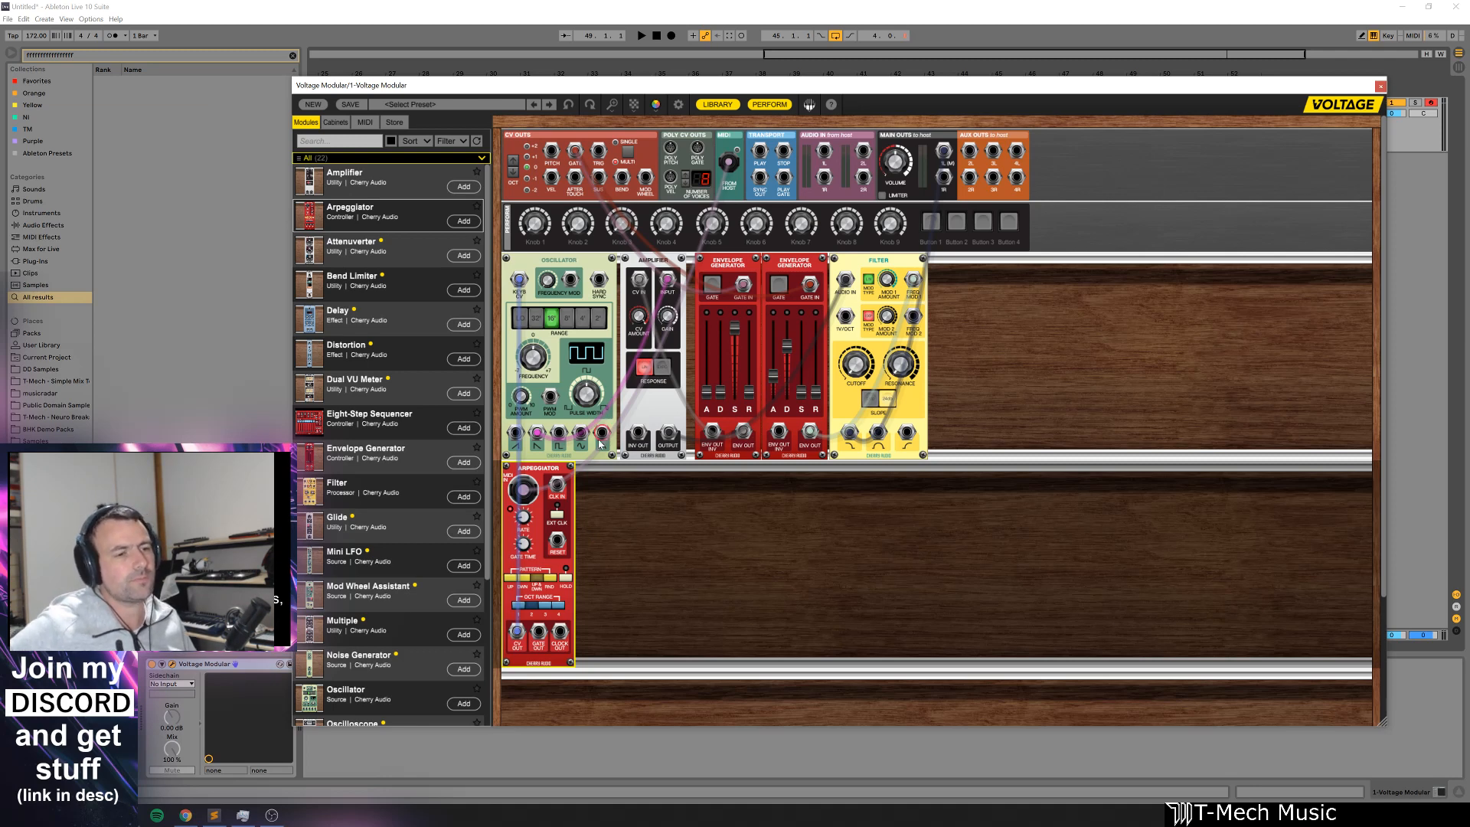
# Step: Unplug the CV Gate cables from the gate inputs of both envelope generators
pyautogui.moveTo(561, 637); pyautogui.dragTo(765, 553)
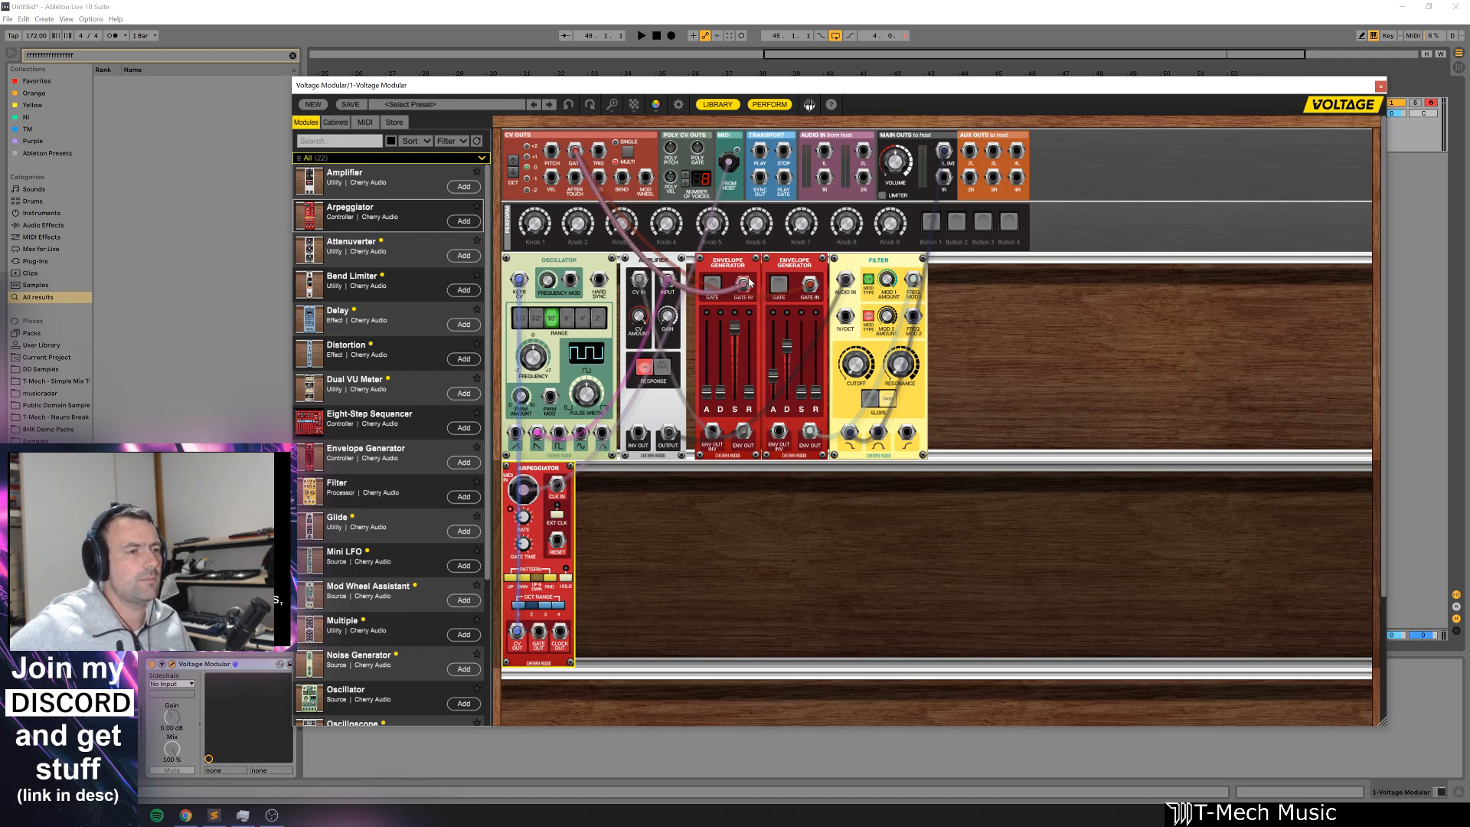
pyautogui.moveTo(575, 151); pyautogui.dragTo(743, 285)
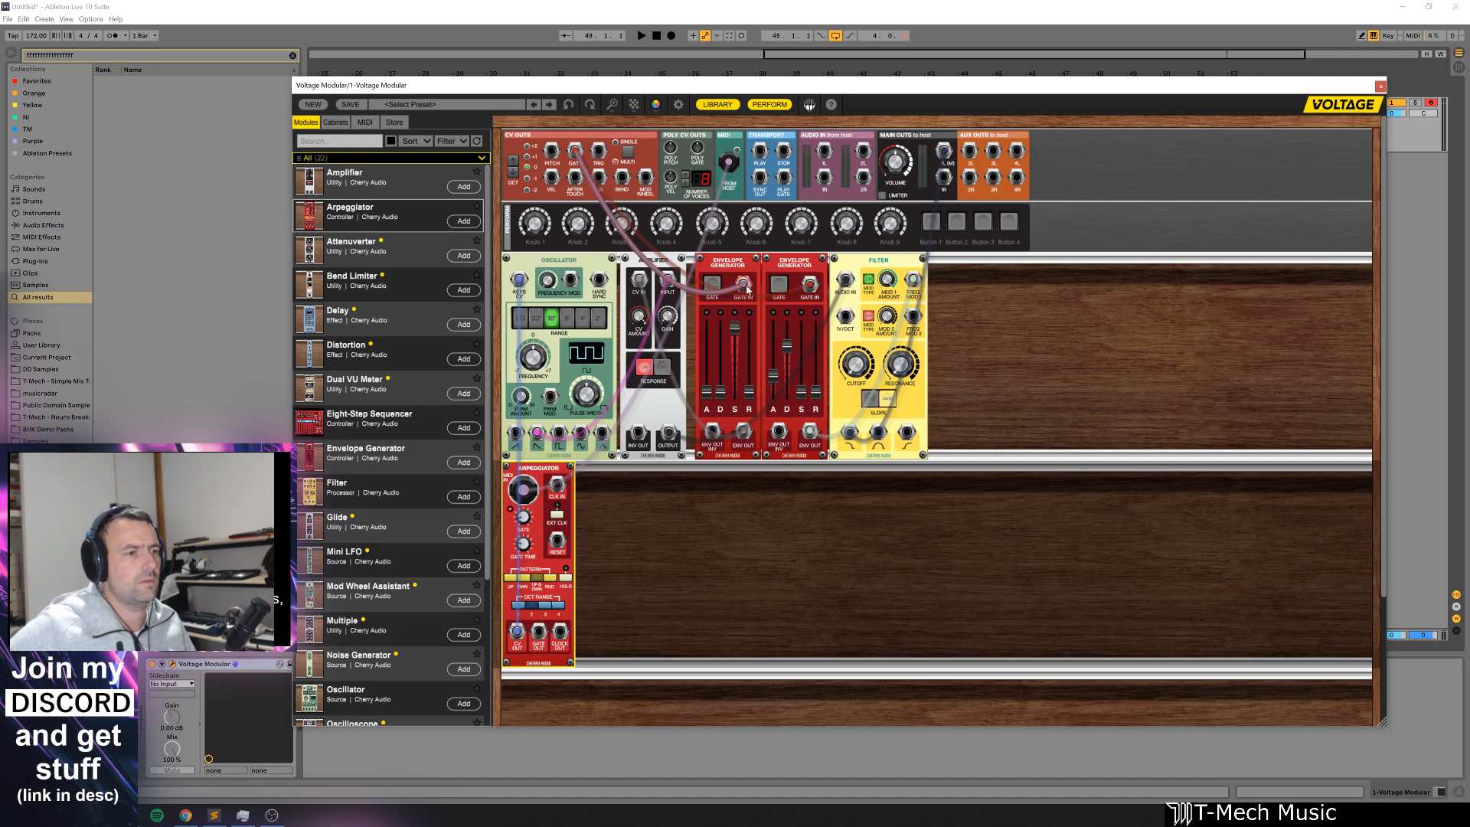
pyautogui.moveTo(575, 151); pyautogui.dragTo(737, 551)
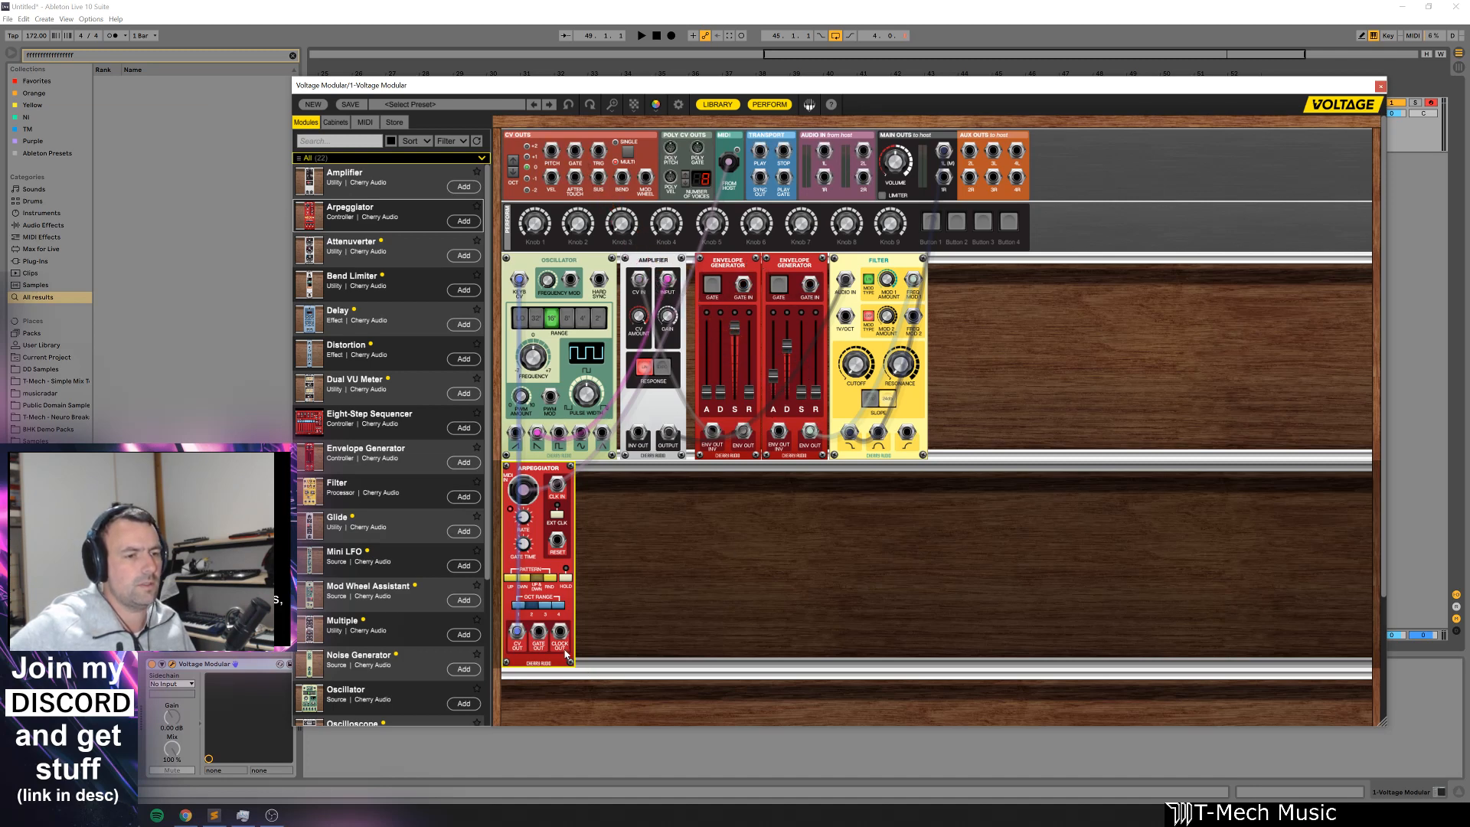
# Step: Patch the arpeggiator's gate to both envelope generators' gate inputs and reshape the filter modulation, with cutoff mod CV amount 1 at 60.4%
pyautogui.moveTo(538, 635)
pyautogui.mouseDown()
pyautogui.moveTo(842, 360)
pyautogui.moveTo(777, 540)
pyautogui.moveTo(705, 308)
pyautogui.moveTo(800, 287)
pyautogui.moveTo(792, 329)
pyautogui.moveTo(560, 631)
pyautogui.mouseUp()
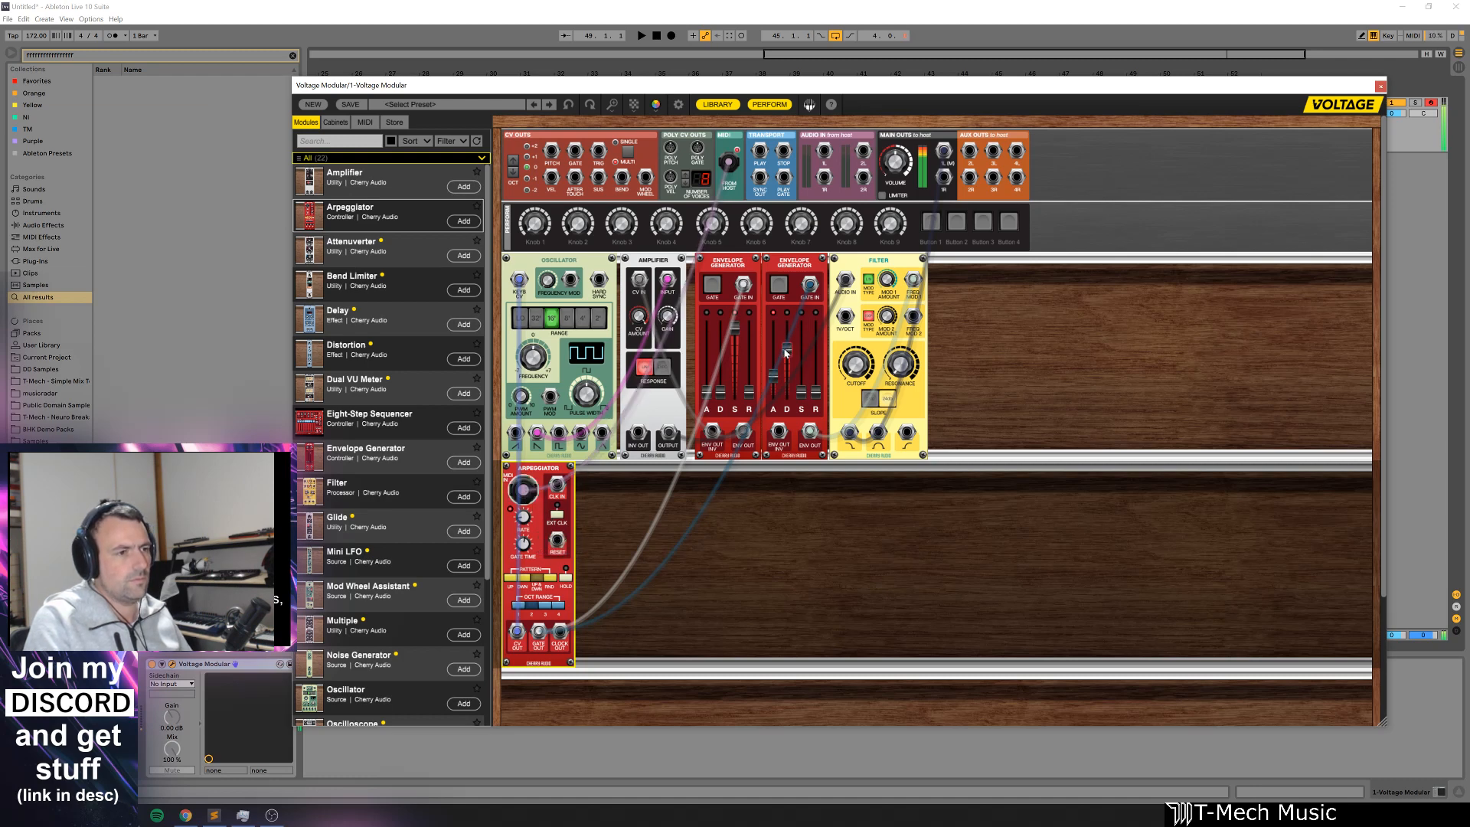
pyautogui.moveTo(786, 352)
pyautogui.mouseDown()
pyautogui.moveTo(788, 381)
pyautogui.moveTo(773, 371)
pyautogui.mouseUp()
pyautogui.moveTo(897, 276); pyautogui.dragTo(887, 317)
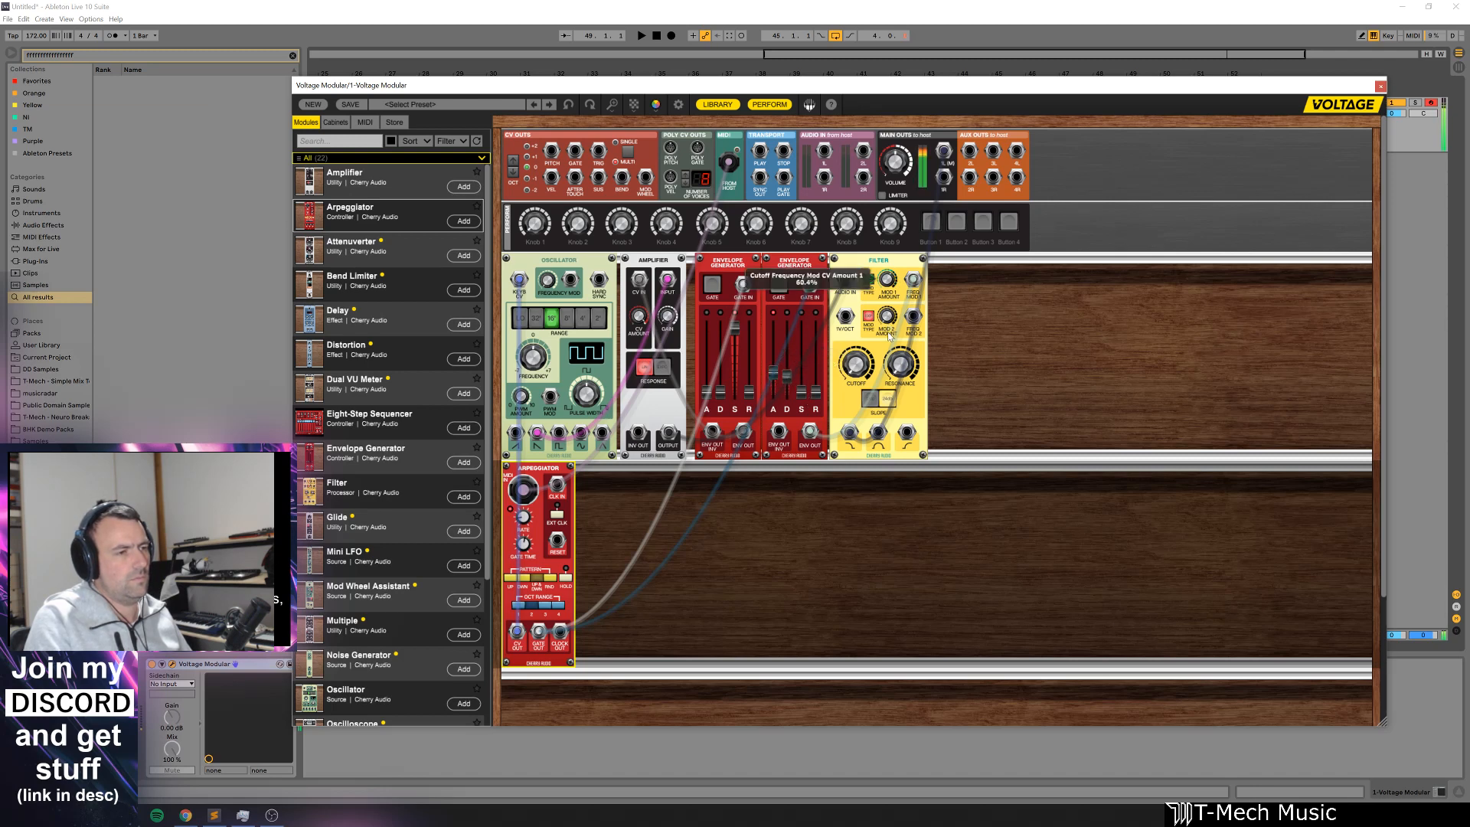
pyautogui.moveTo(786, 375); pyautogui.dragTo(789, 388)
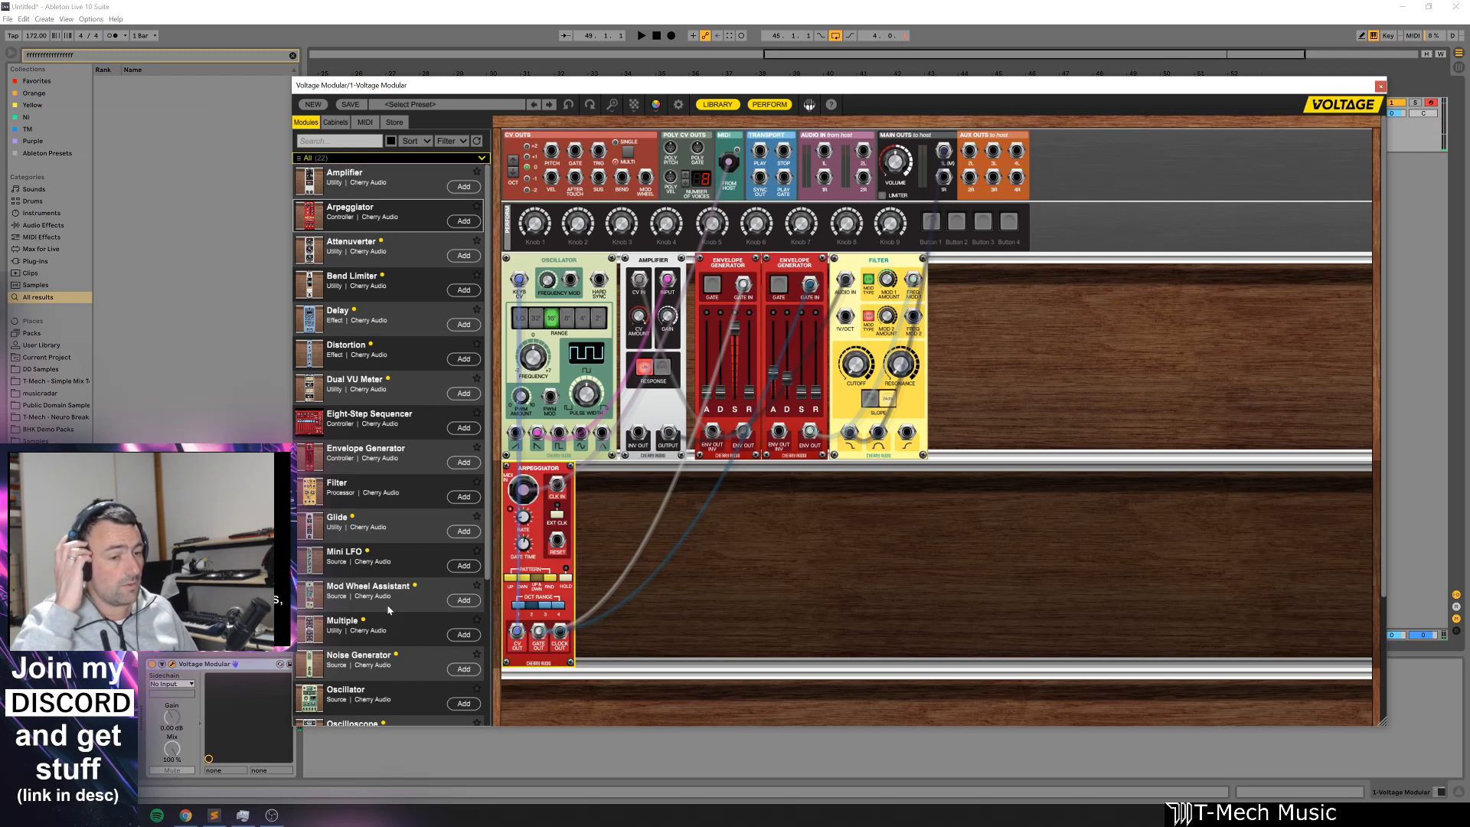
# Step: Add a Glide beside the Arpeggiator and route the arpeggiator's CV output through it to the oscillator's keyboard CV input
pyautogui.moveTo(485, 565); pyautogui.dragTo(496, 761)
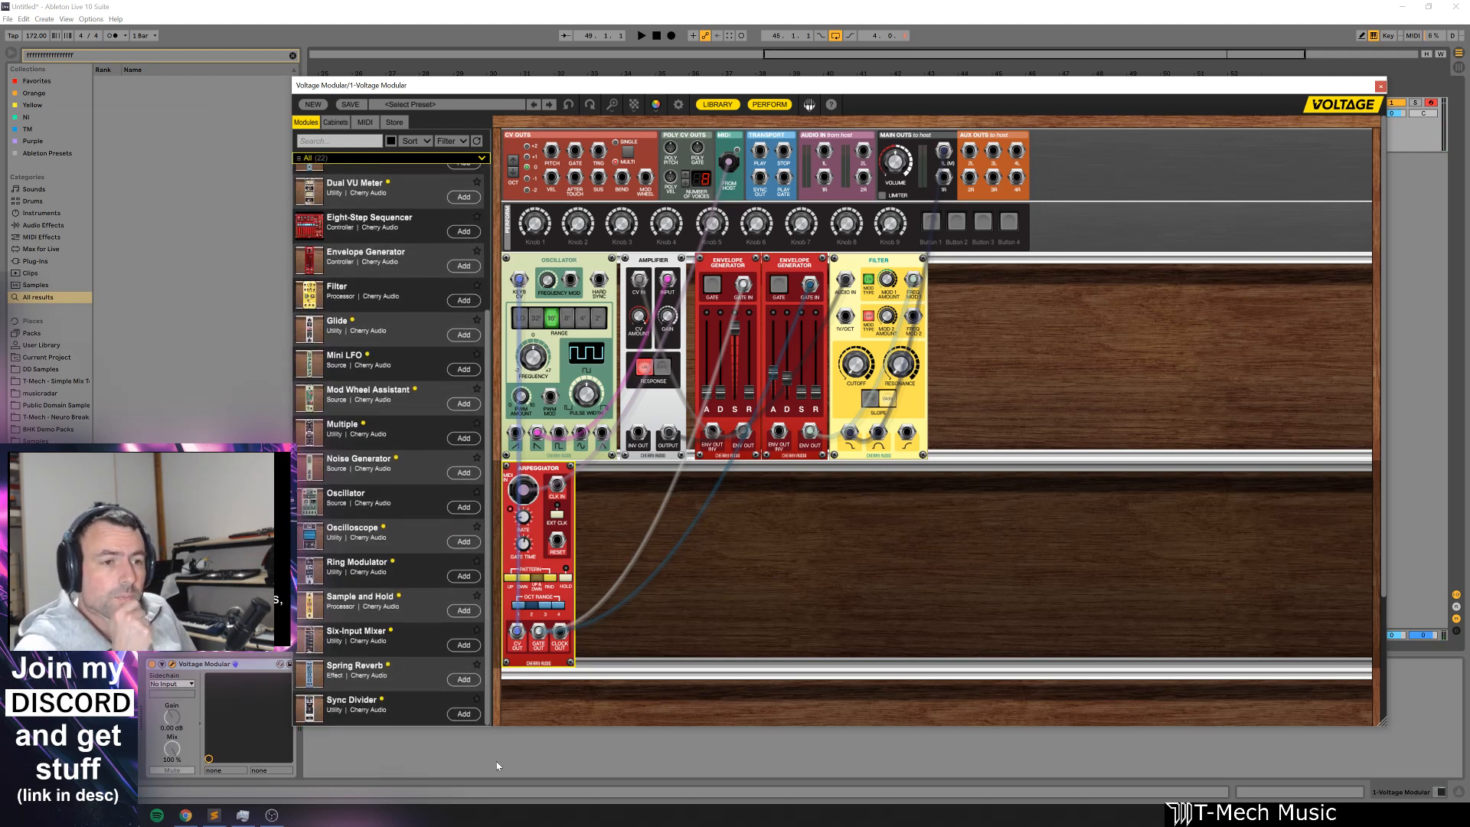
pyautogui.moveTo(329, 325); pyautogui.dragTo(627, 468)
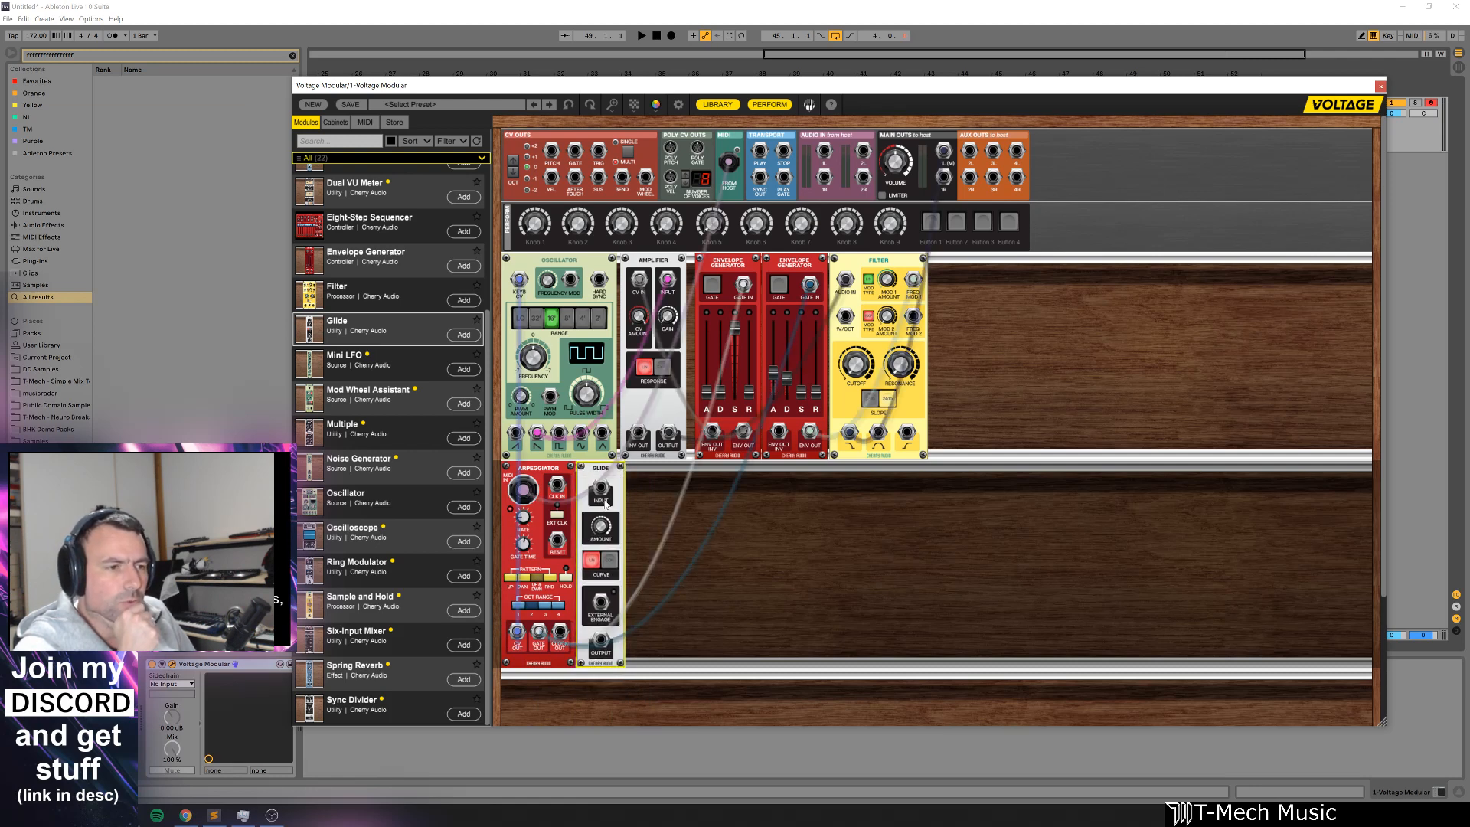
pyautogui.moveTo(517, 632); pyautogui.dragTo(601, 641)
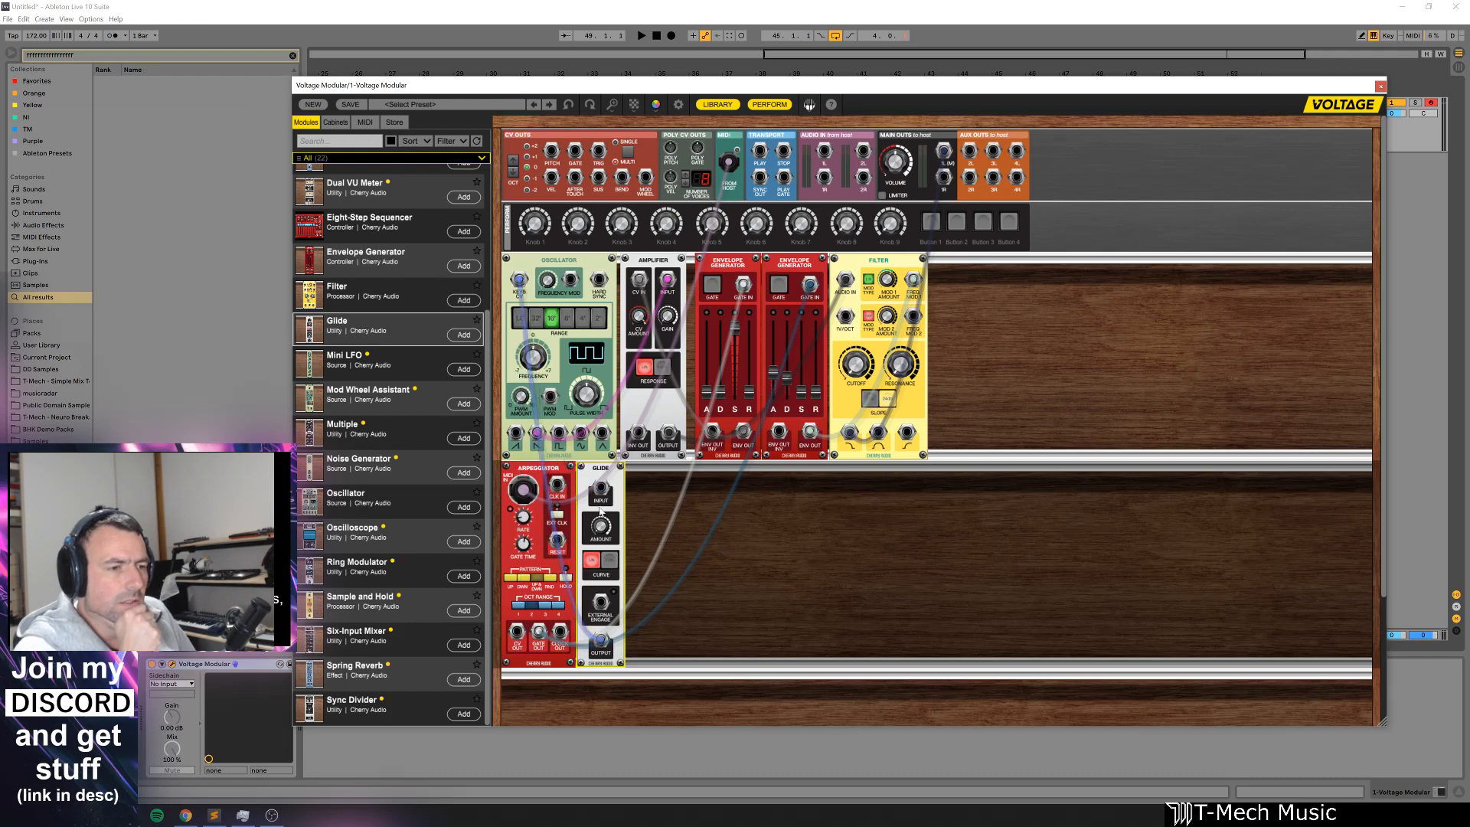
pyautogui.moveTo(601, 490); pyautogui.dragTo(518, 632)
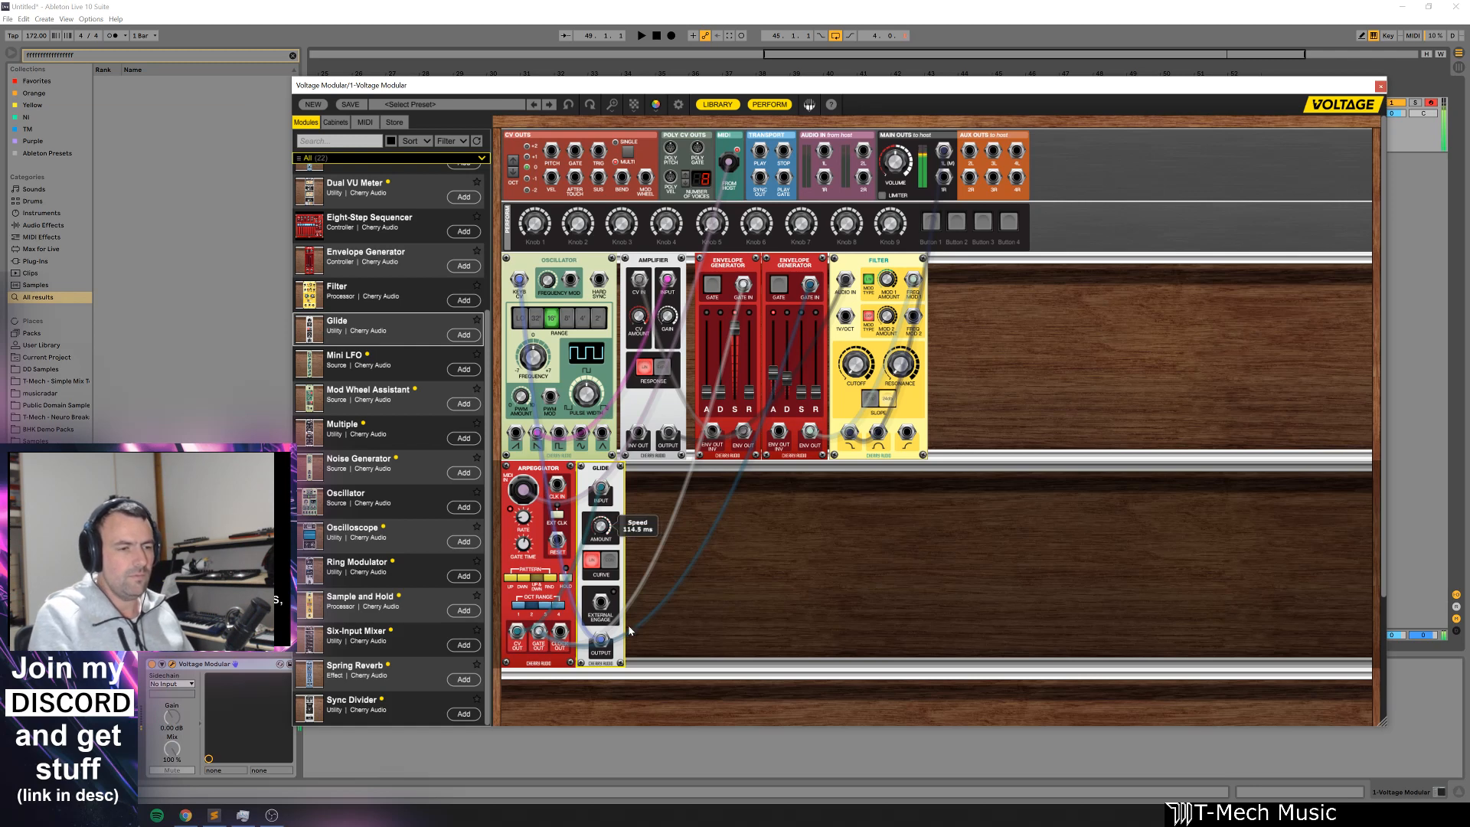
# Step: Try both Glide curve settings, go back to the first one, and vary the glide speed up to about 3407 ms
pyautogui.click(613, 561)
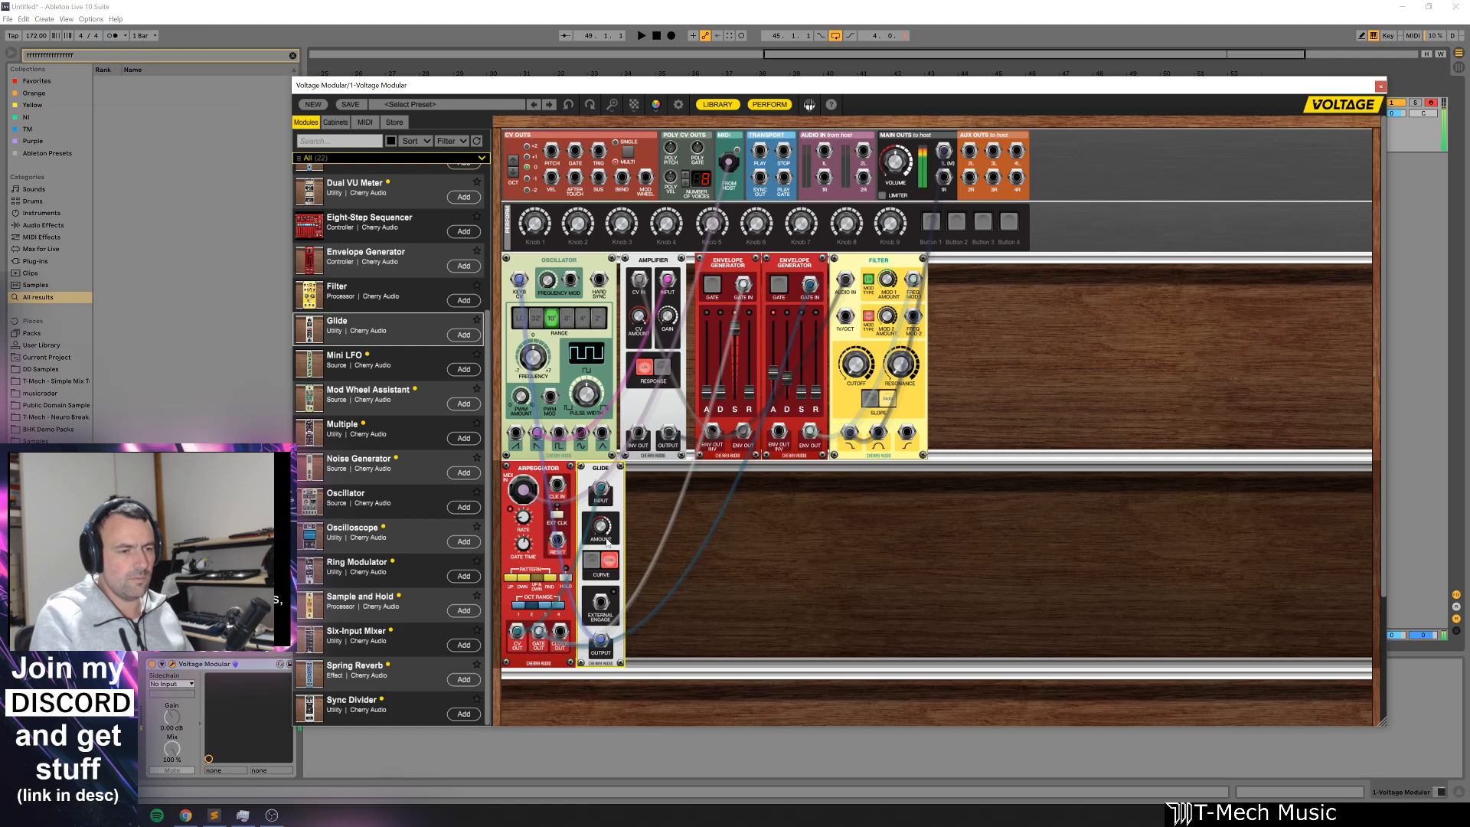
pyautogui.moveTo(622, 580); pyautogui.dragTo(630, 594)
pyautogui.click(592, 560)
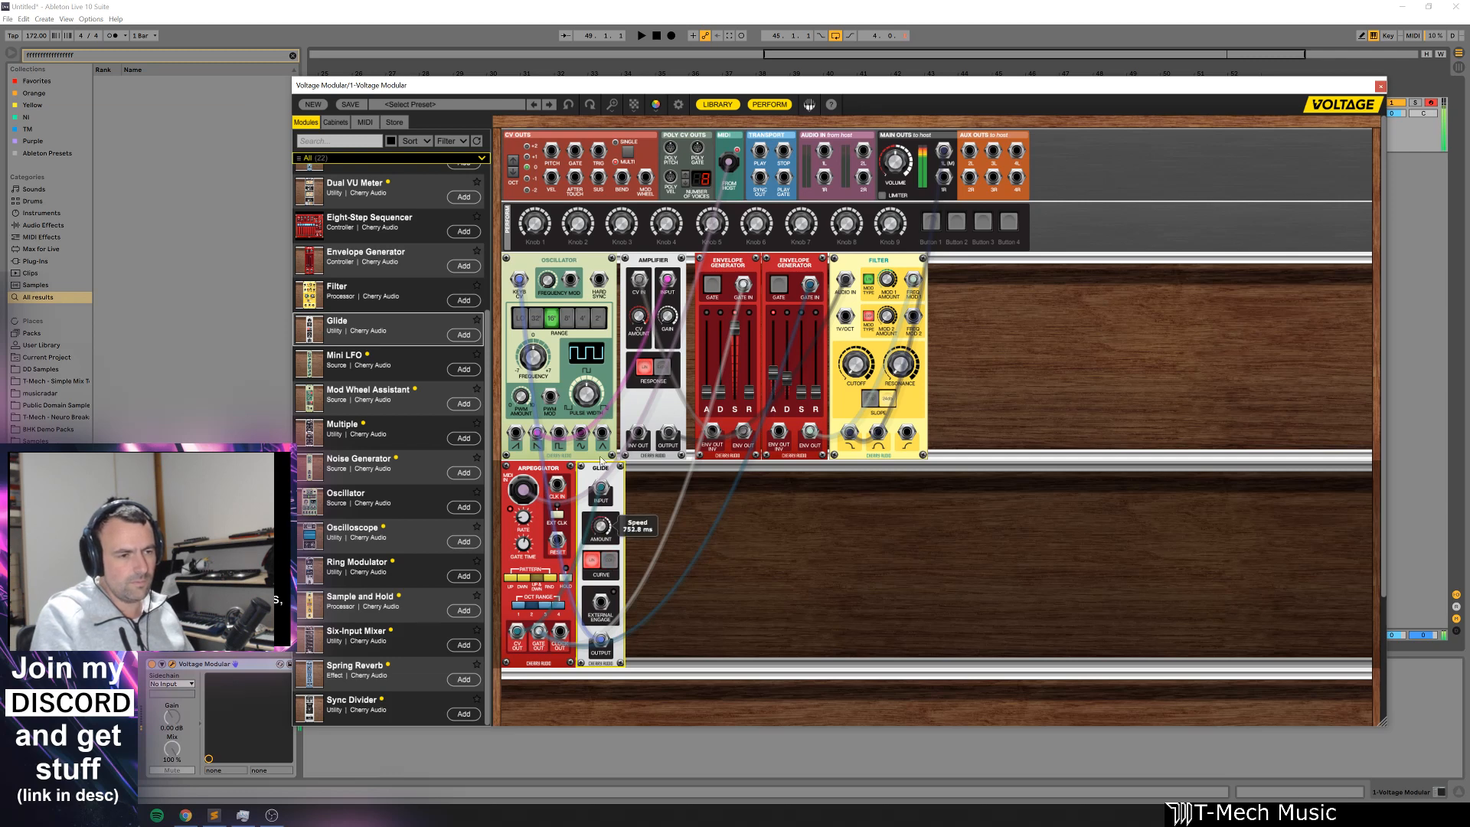
pyautogui.scroll(5, 607, 530)
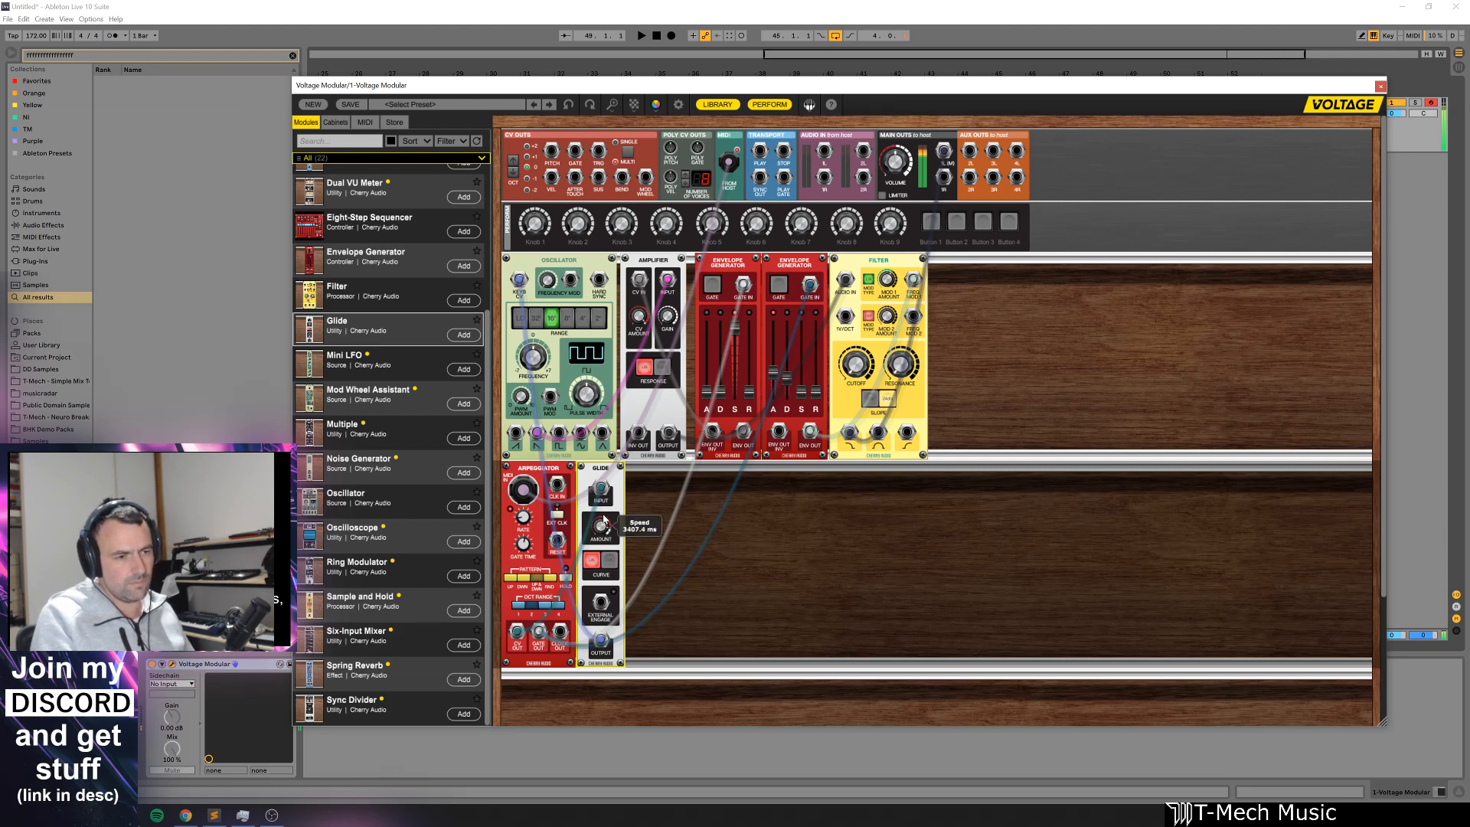
pyautogui.scroll(-3, 607, 535)
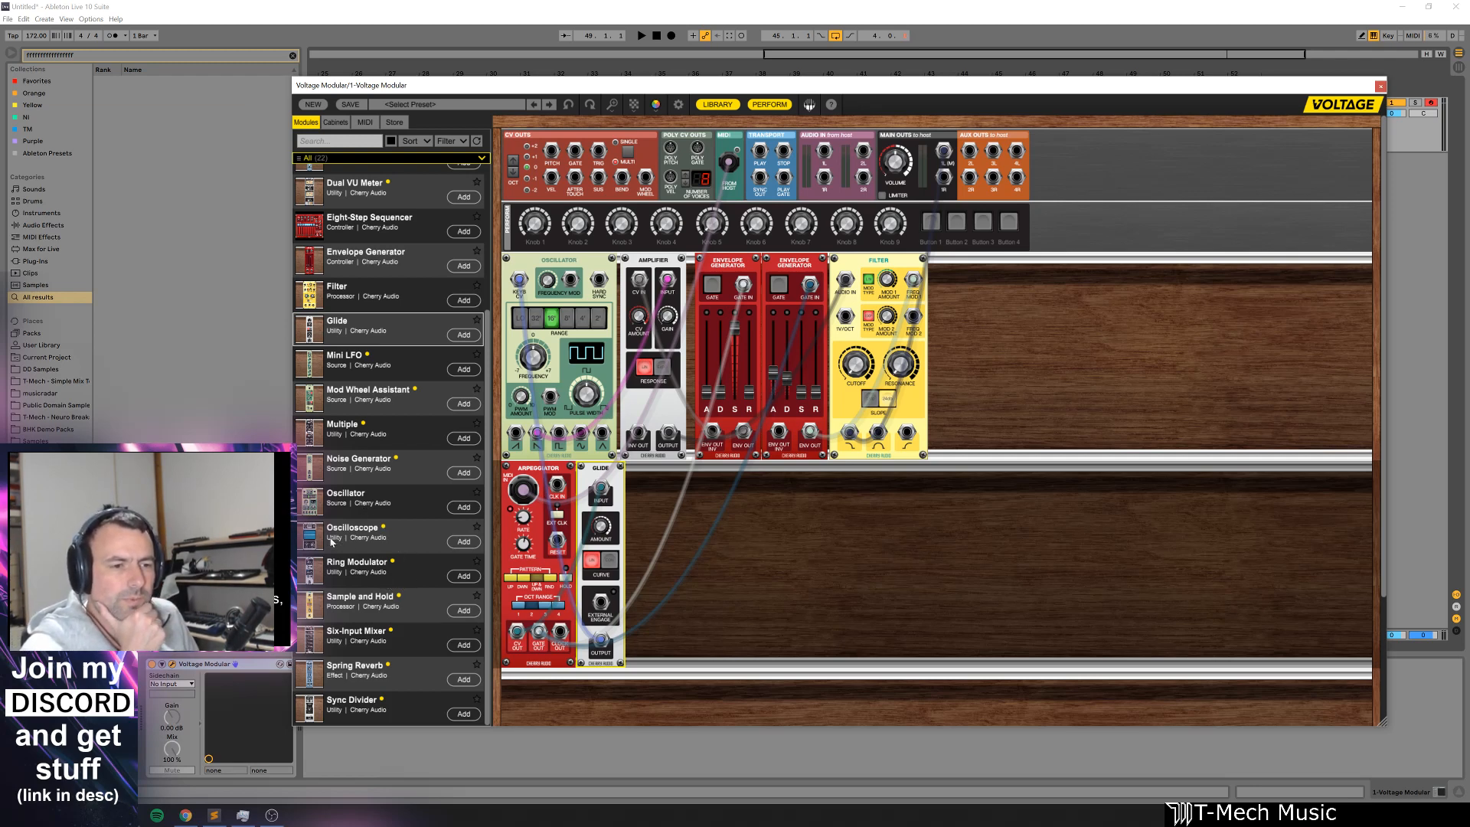
# Step: Add a Ring Modulator to the second row, patch the filter's output into its X audio input, and send its output to the main out
pyautogui.moveTo(318, 570); pyautogui.dragTo(983, 460)
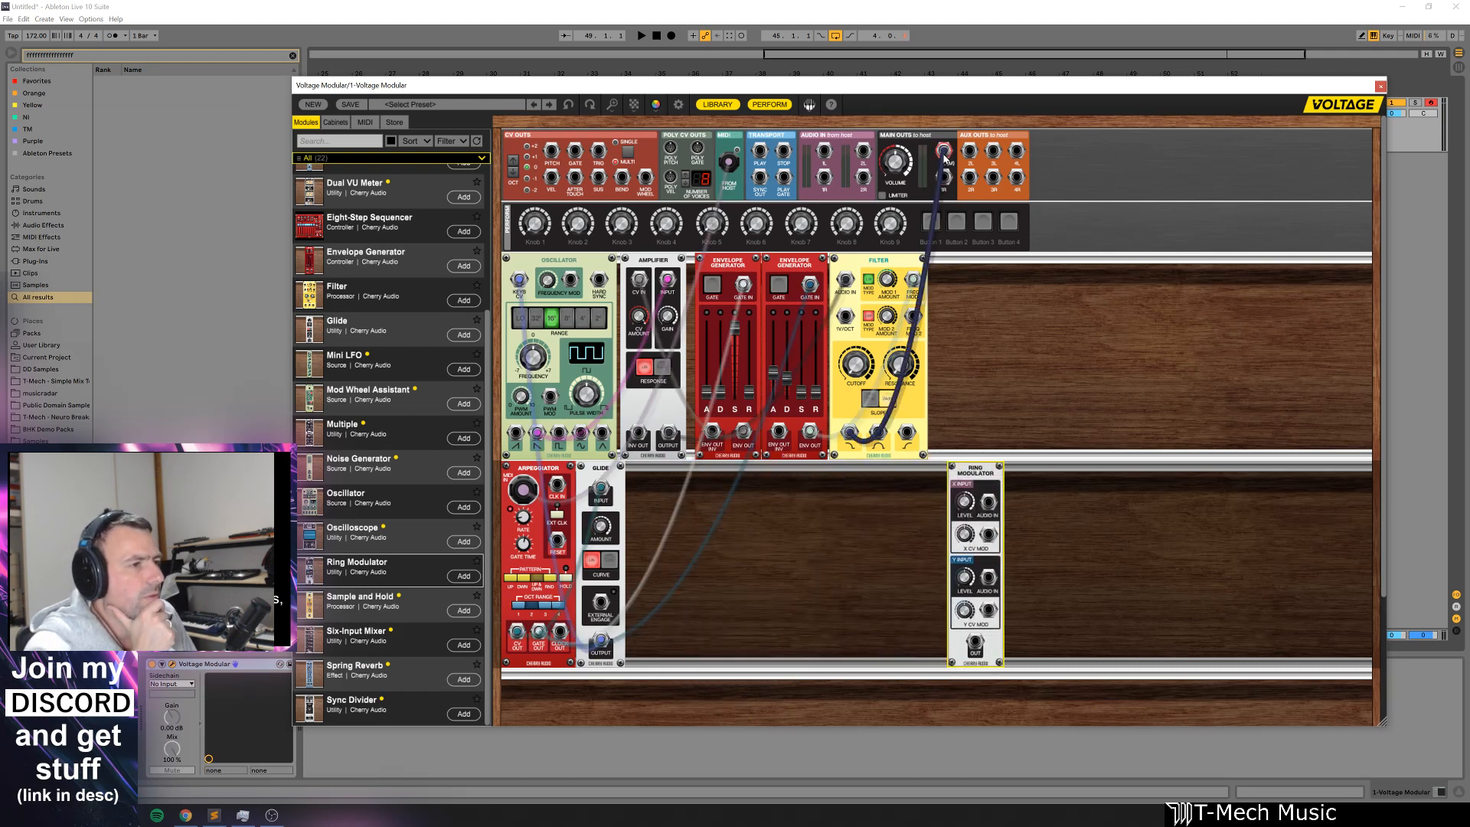
pyautogui.moveTo(849, 433); pyautogui.dragTo(988, 506)
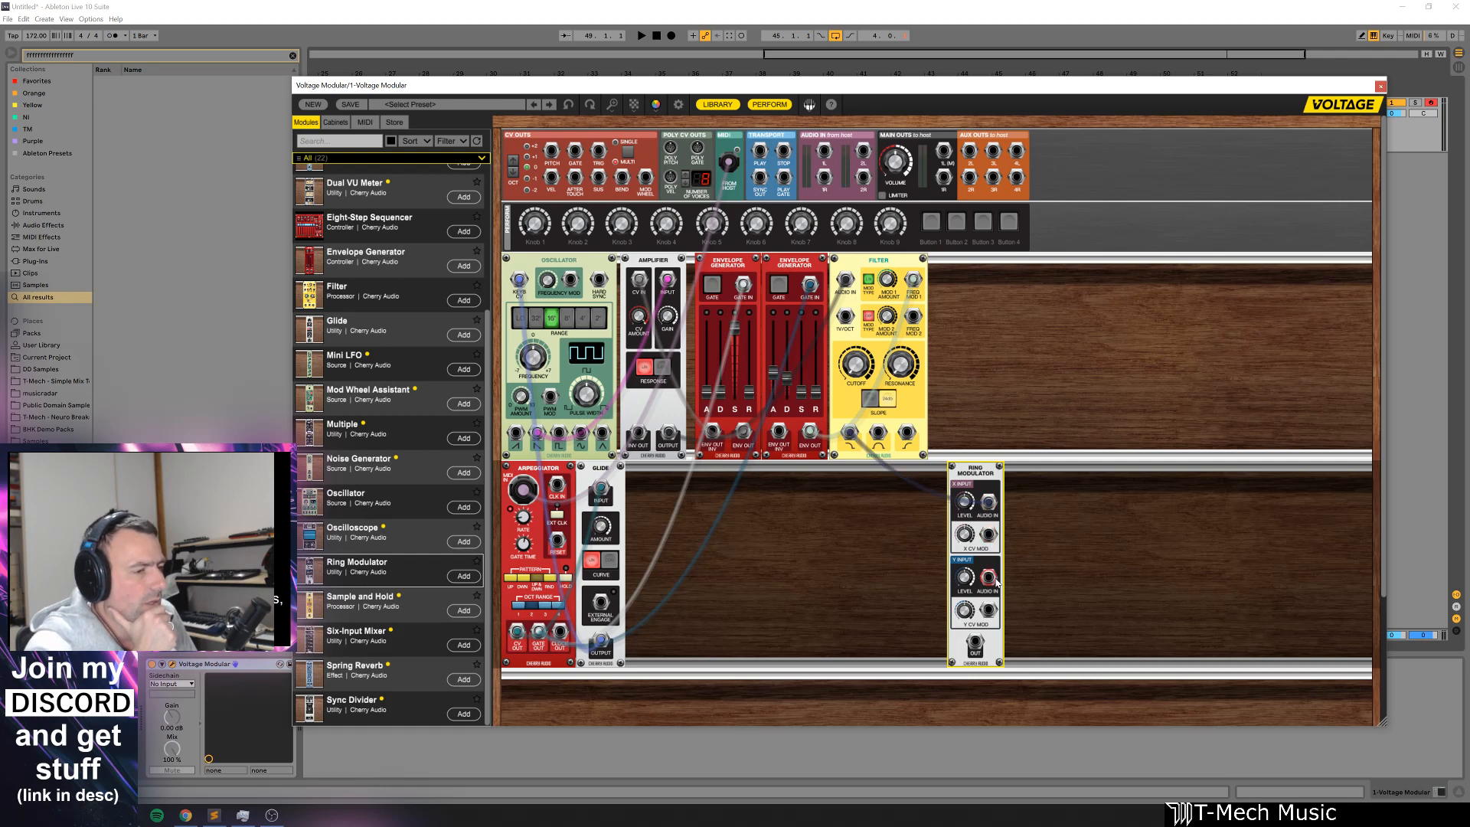
pyautogui.moveTo(973, 650); pyautogui.dragTo(944, 153)
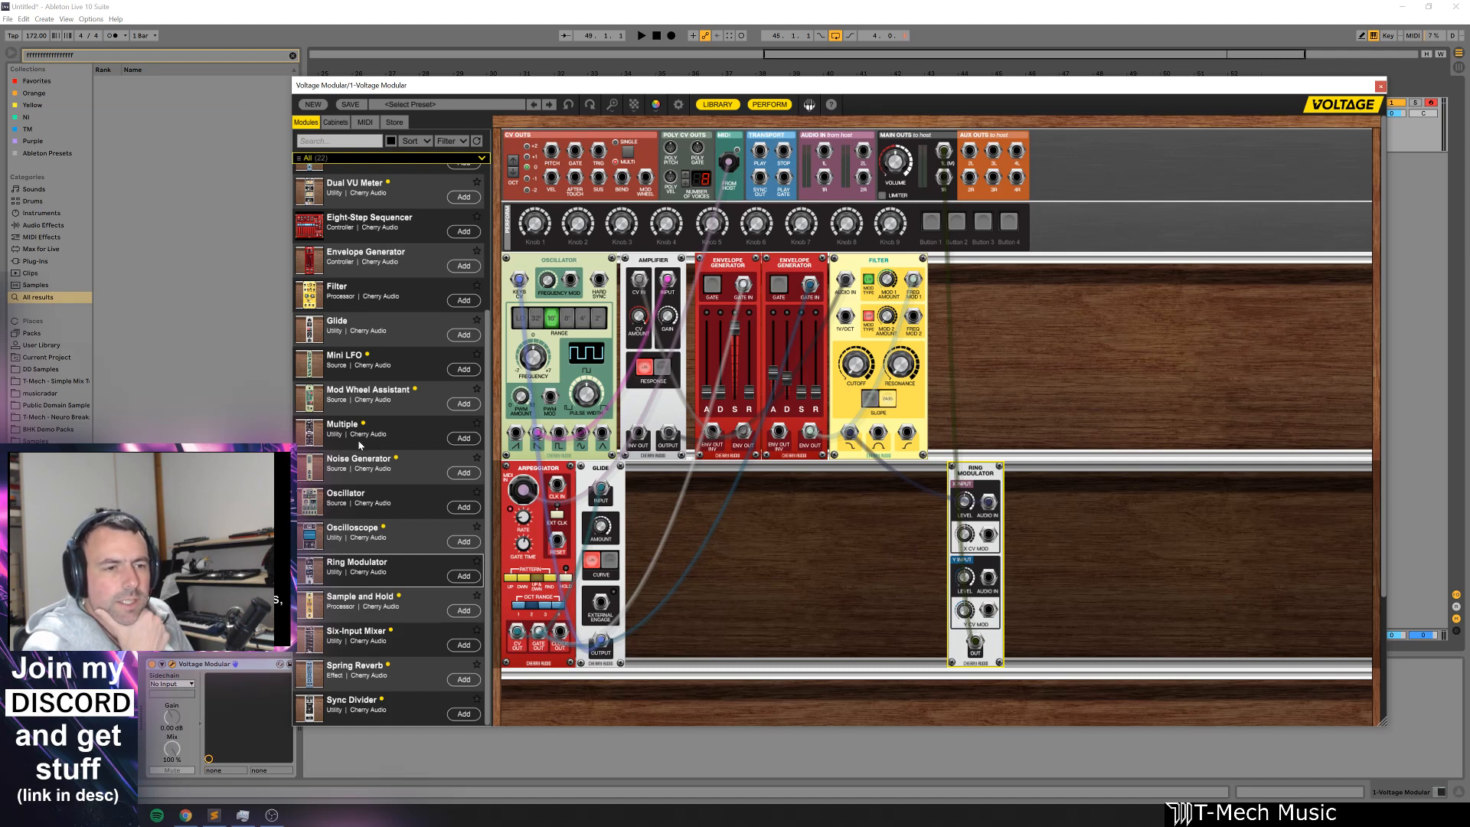
# Step: Add a second Oscillator to the first row, feed its keyboard CV from the Glide, and patch its output to the ring modulator's Y input
pyautogui.moveTo(331, 505); pyautogui.dragTo(1064, 360)
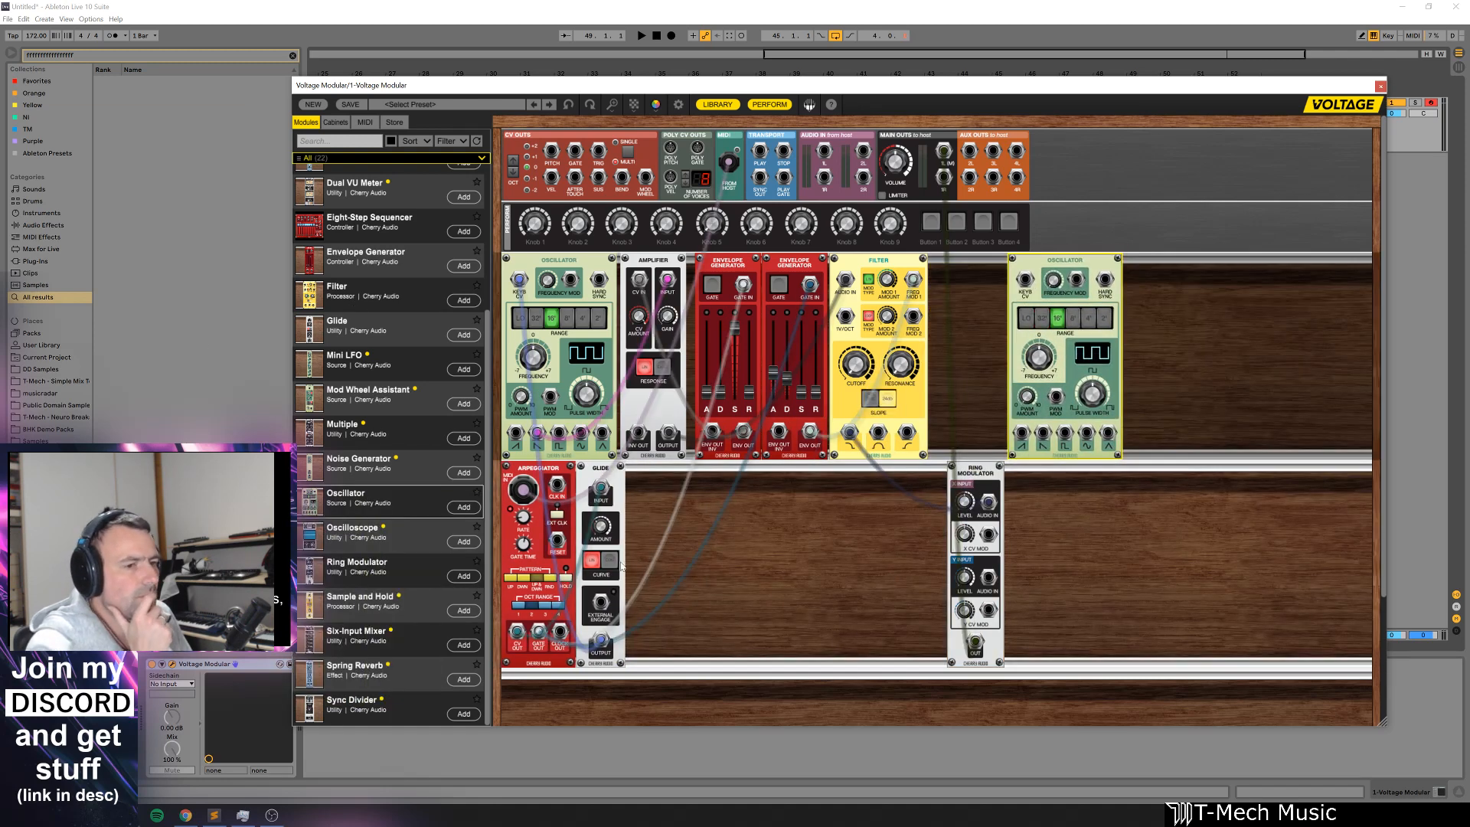
pyautogui.moveTo(1025, 282); pyautogui.dragTo(825, 613)
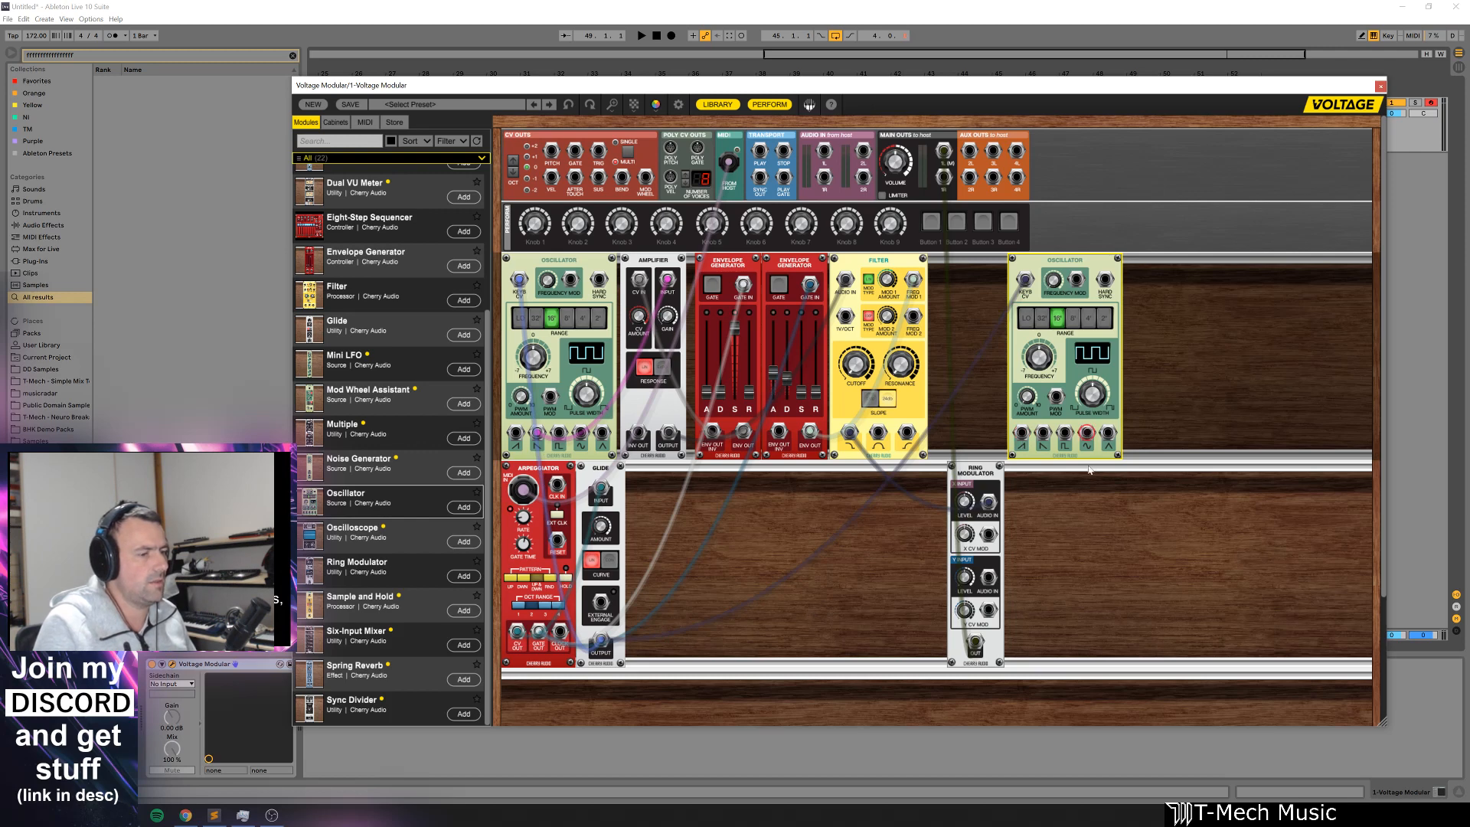
pyautogui.moveTo(1087, 432); pyautogui.dragTo(989, 577)
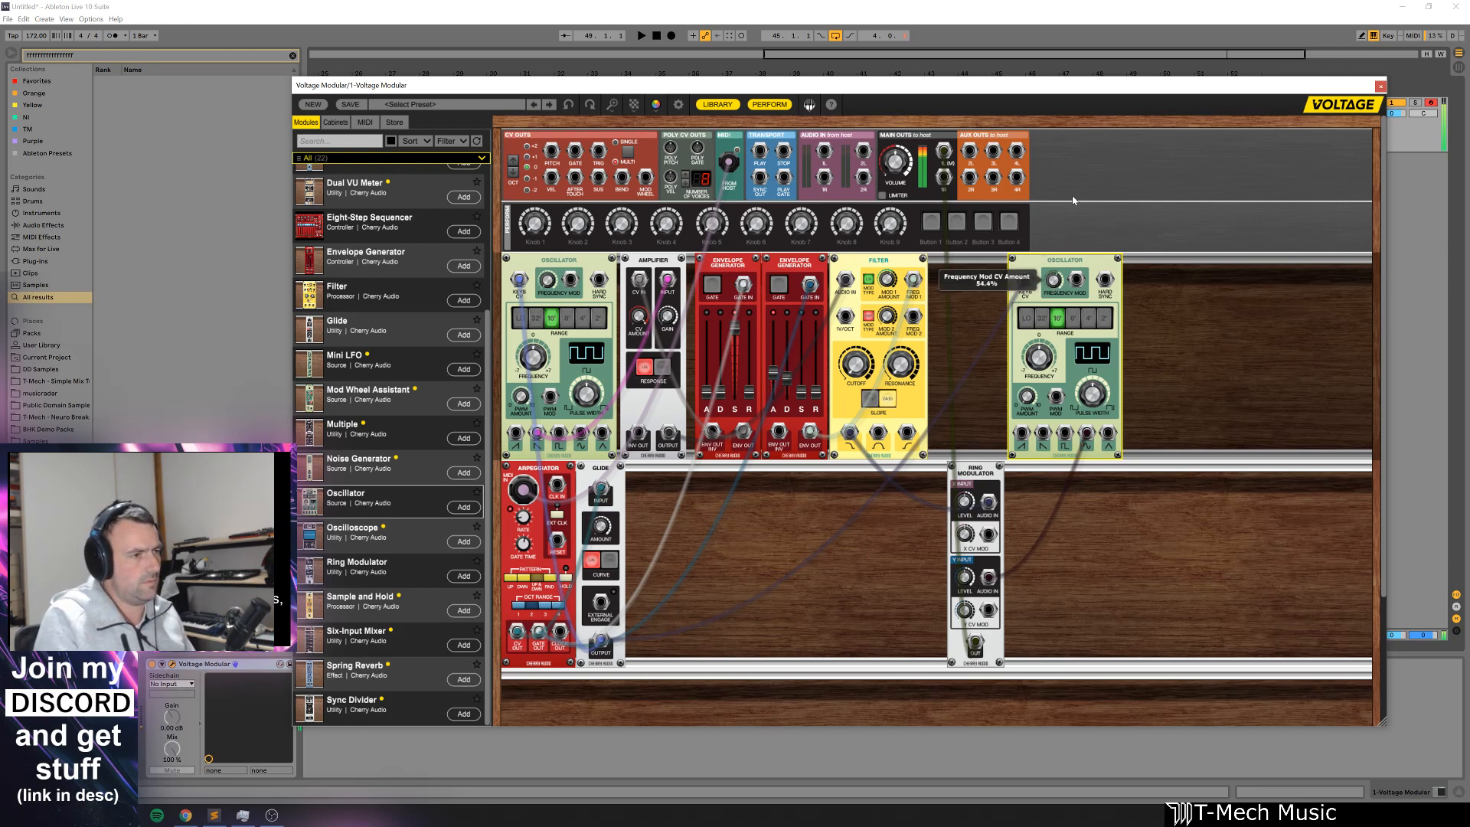
# Step: Audition the second oscillator's ranges, set its pulse width to about 93%, and finish on the 4' range
pyautogui.click(1088, 318)
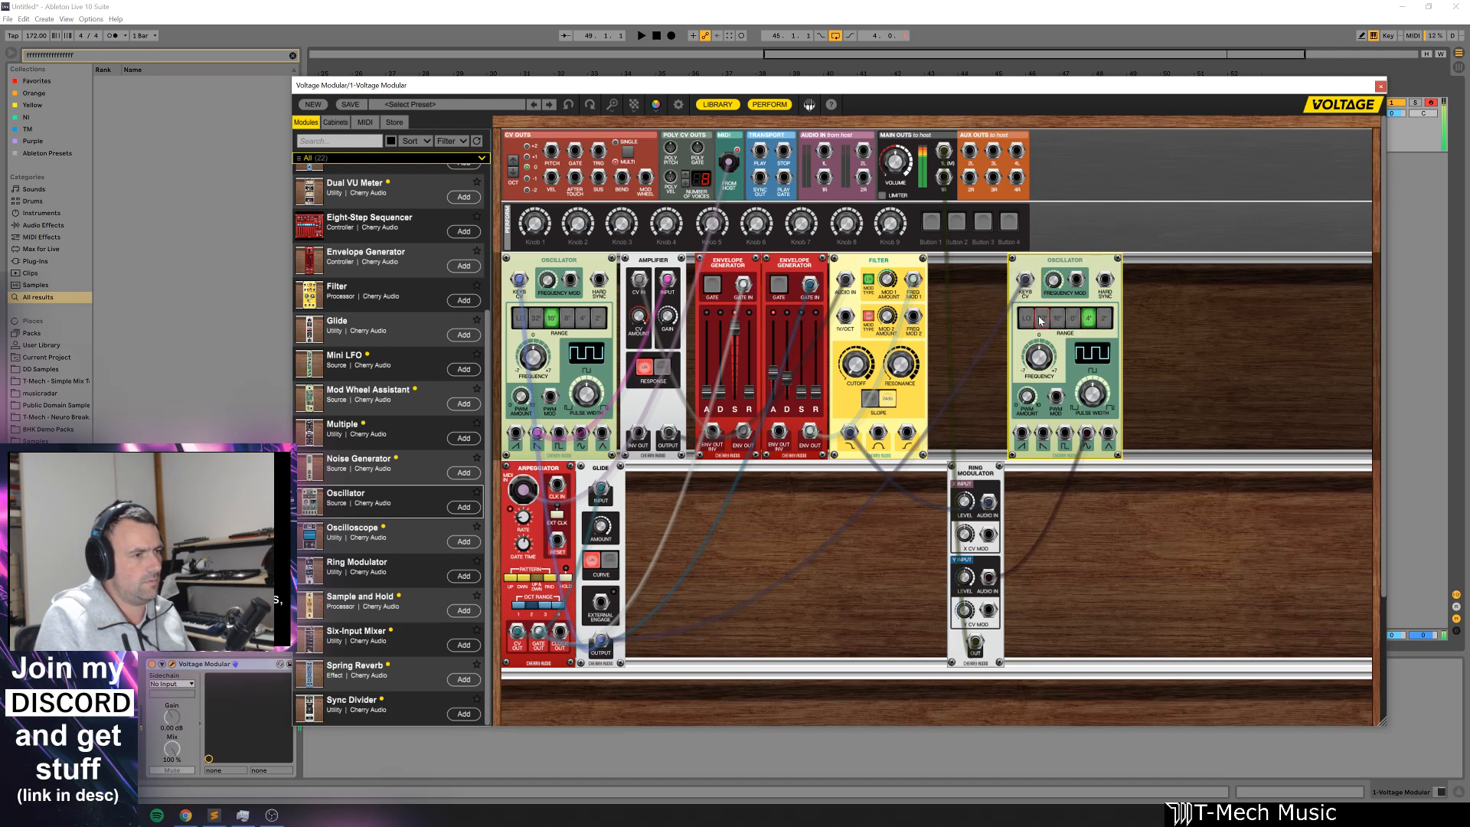
pyautogui.click(1041, 318)
pyautogui.click(1026, 318)
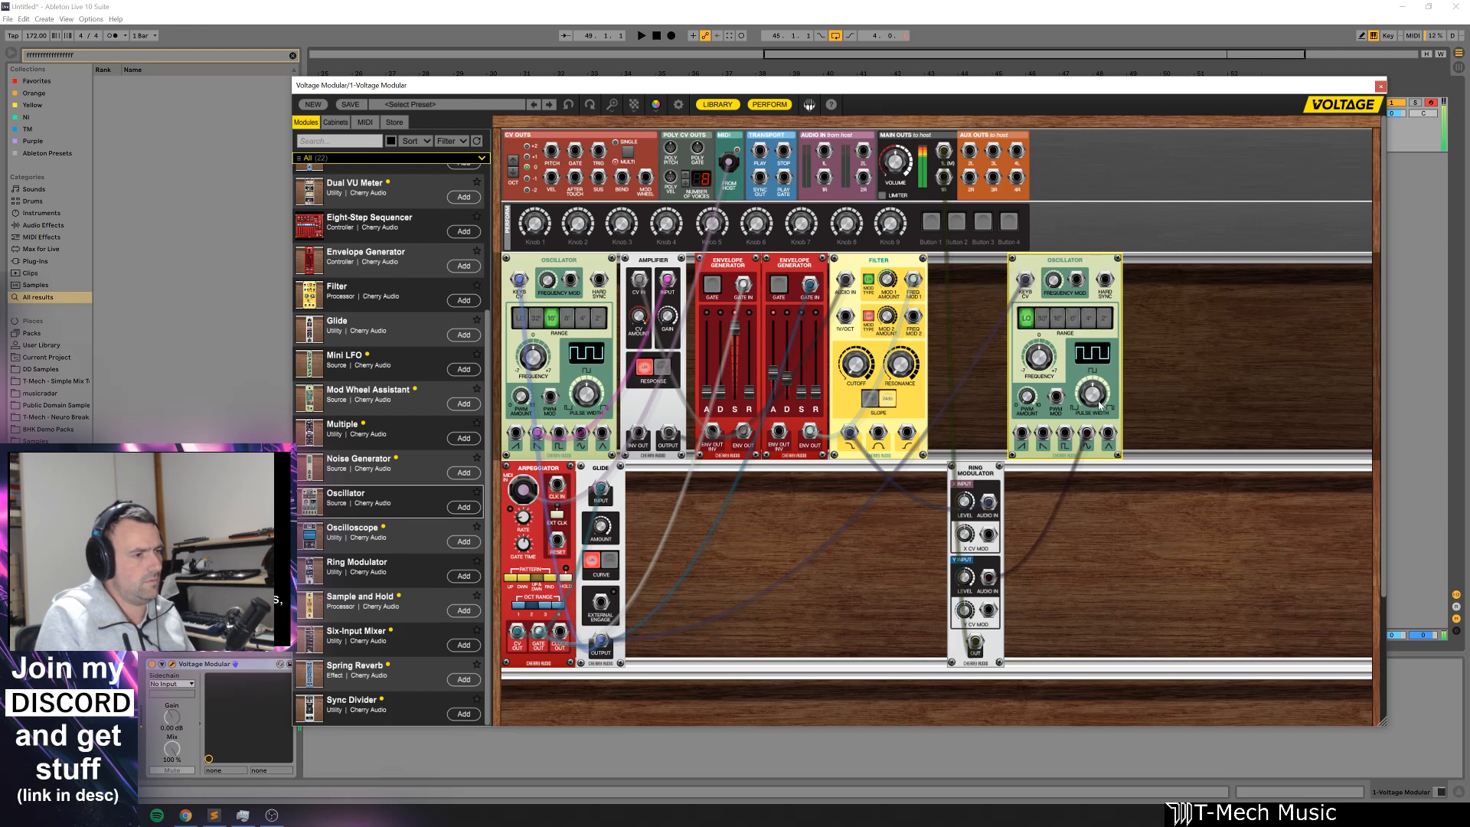
pyautogui.click(1073, 318)
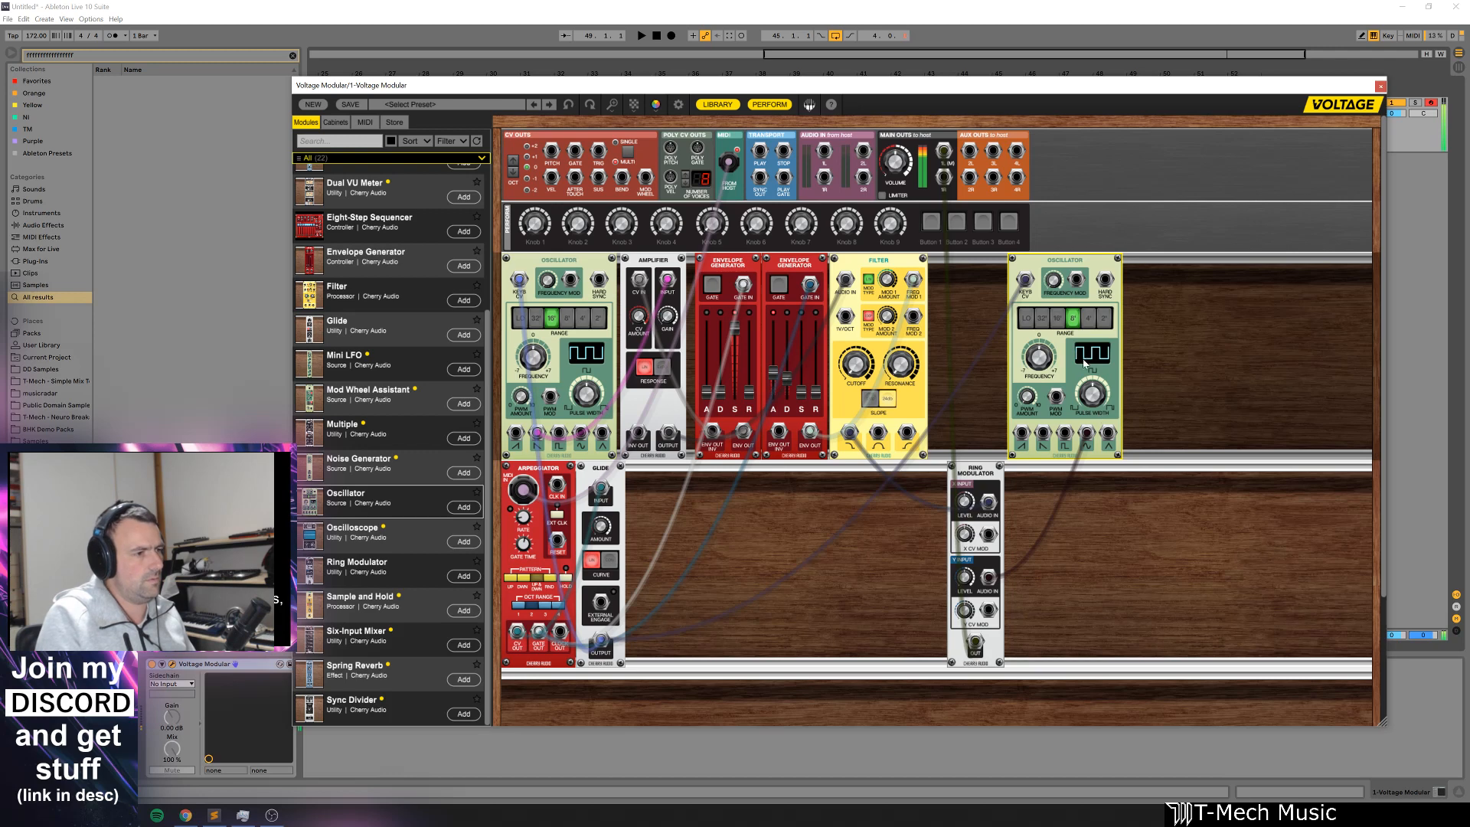
pyautogui.moveTo(1103, 409); pyautogui.dragTo(1096, 288)
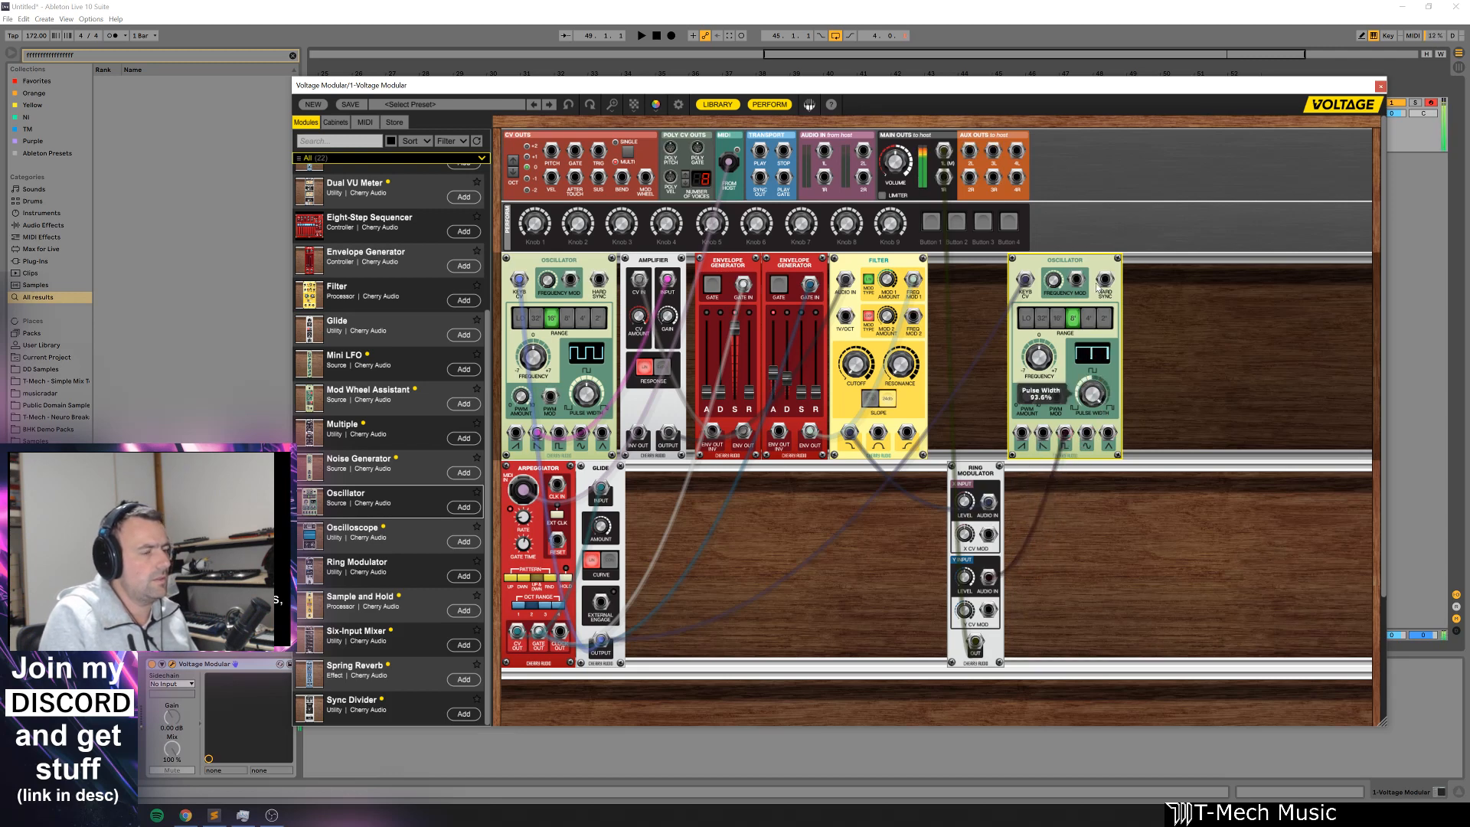
pyautogui.click(1087, 321)
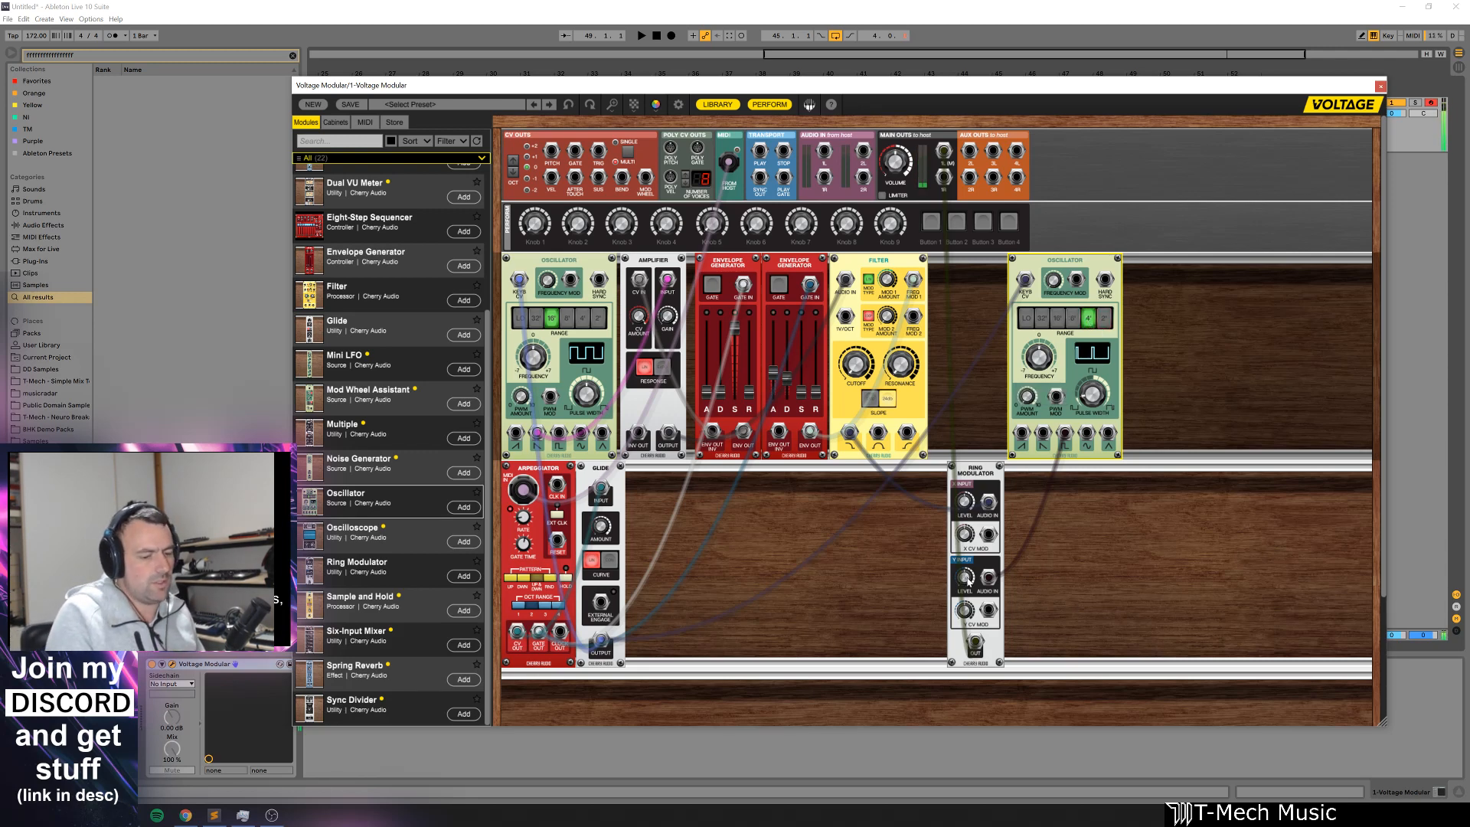
# Step: Adjust the ring modulator's Y level and try the second oscillator in the X CV mod input before returning it to the Y audio input
pyautogui.moveTo(969, 582); pyautogui.dragTo(973, 643)
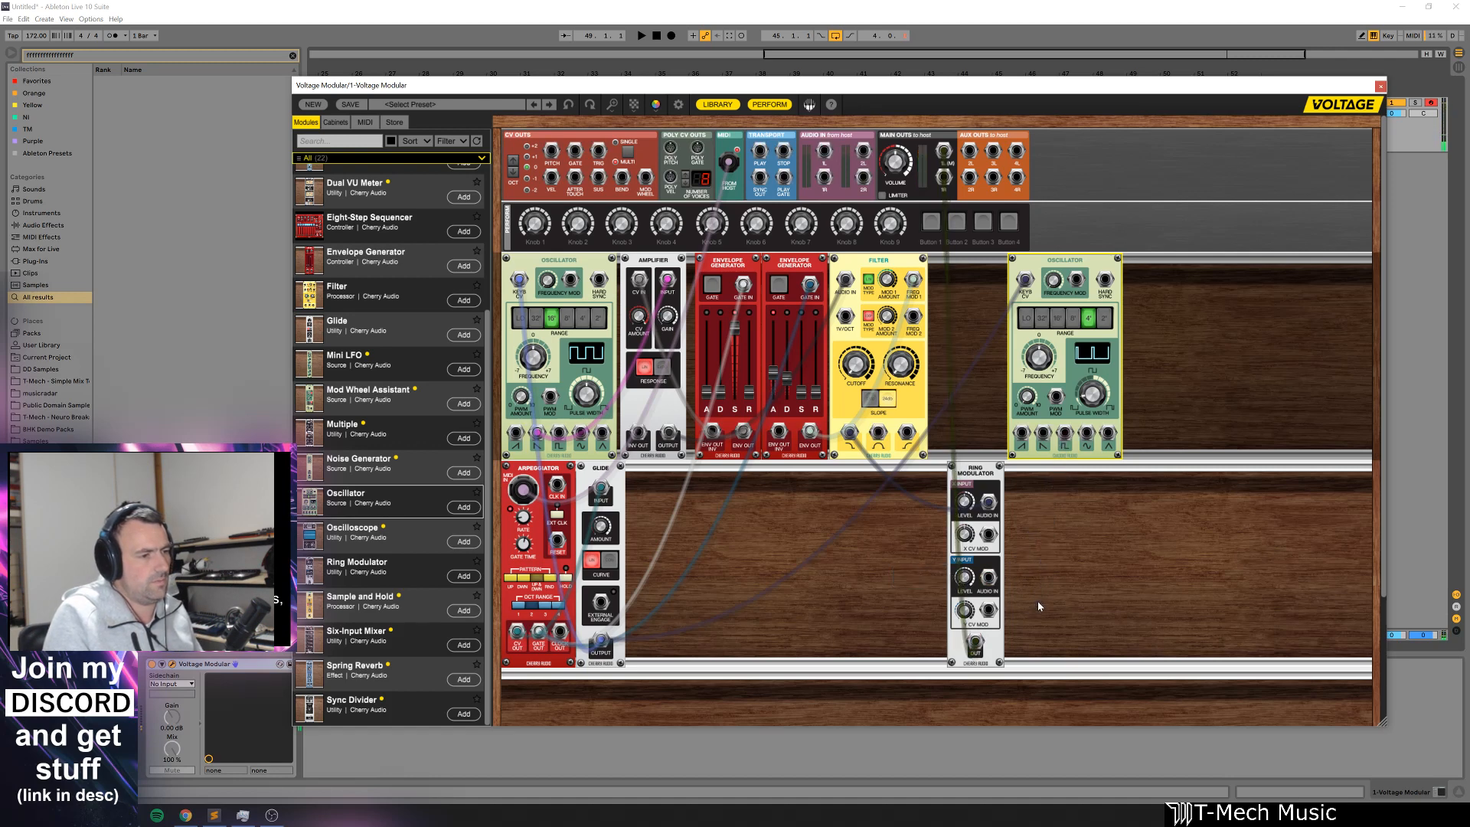
pyautogui.moveTo(989, 537); pyautogui.dragTo(1085, 433)
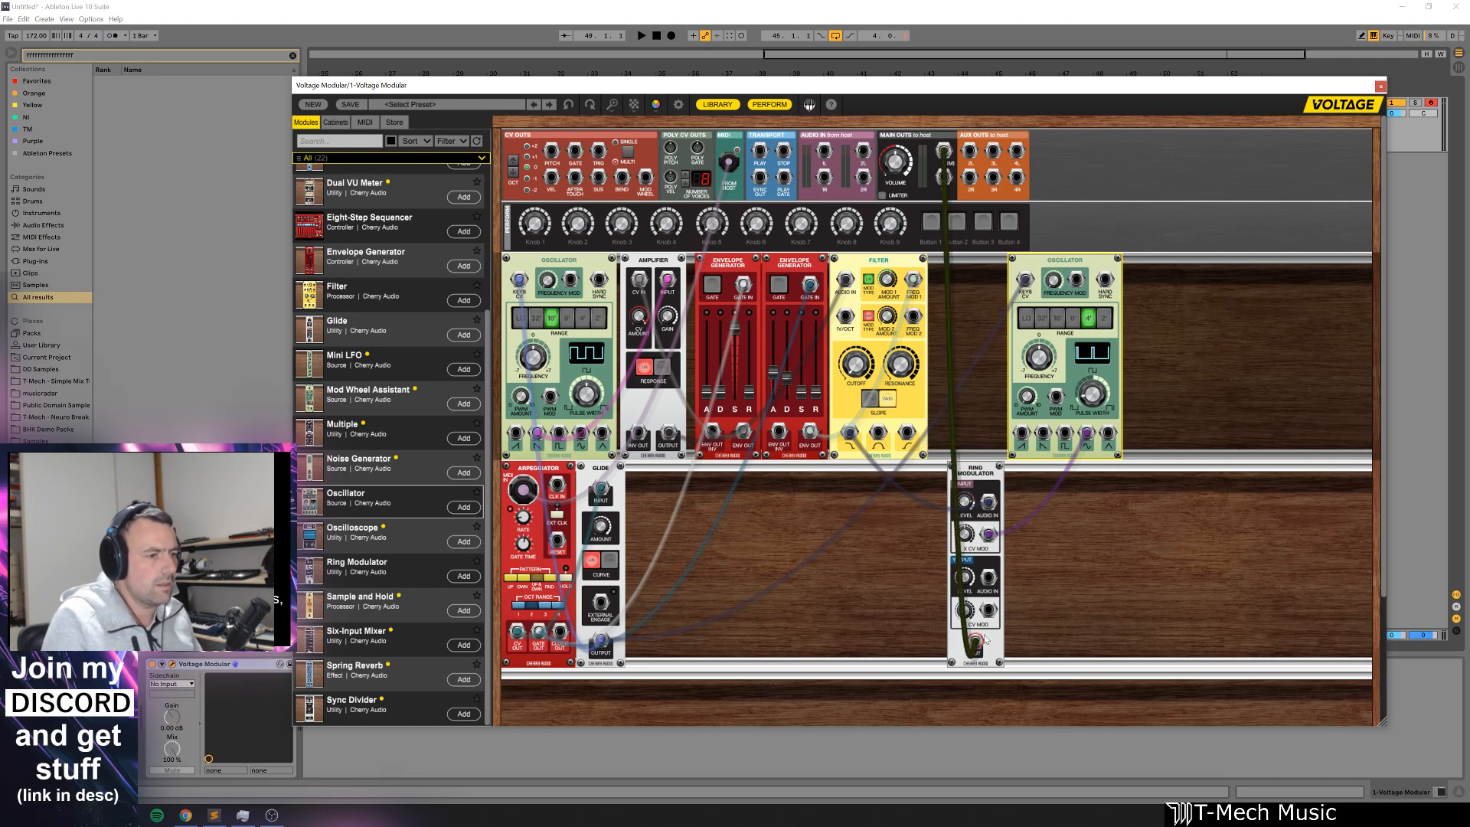
pyautogui.moveTo(988, 533); pyautogui.dragTo(988, 578)
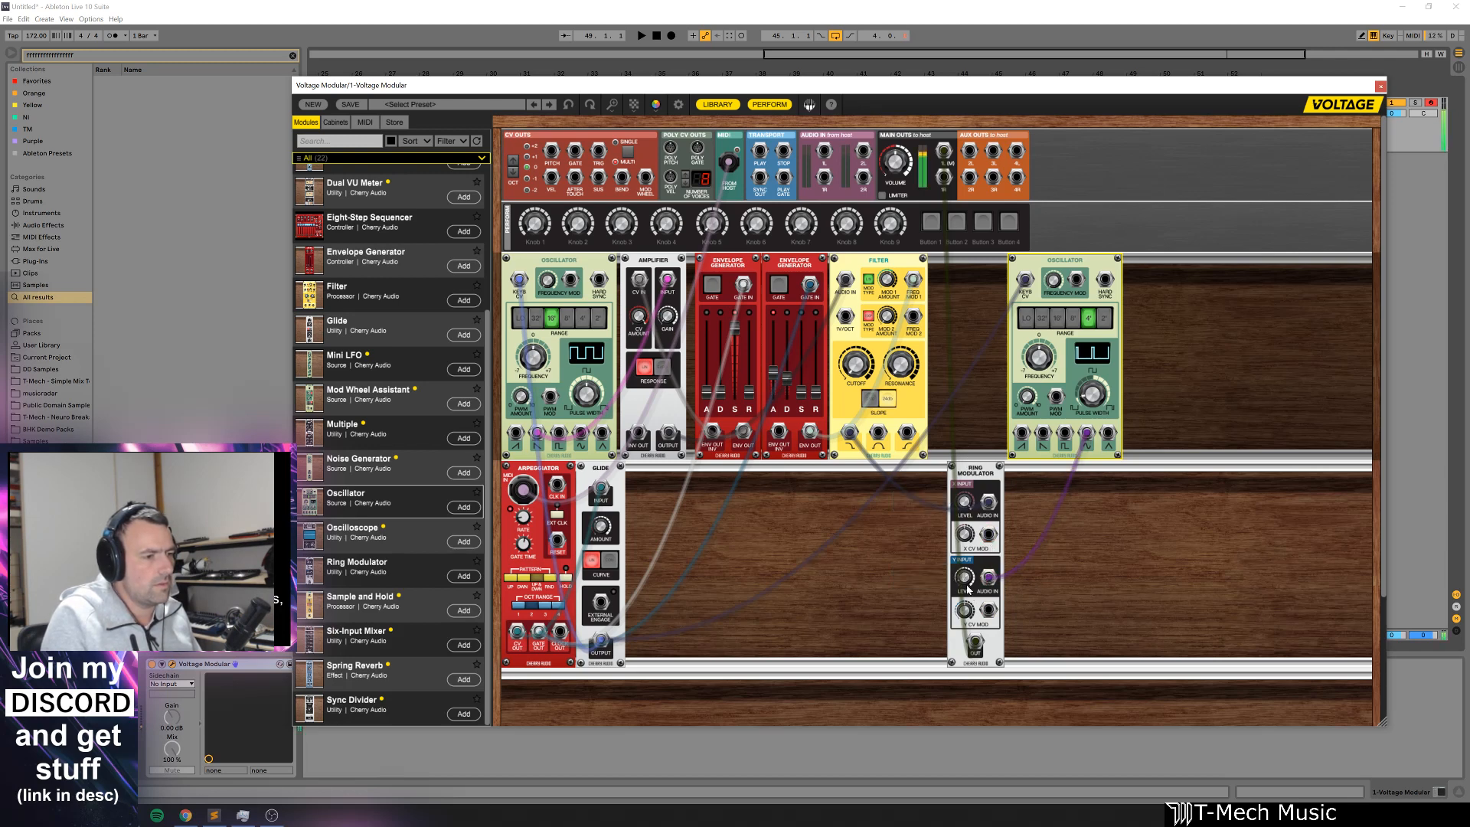
pyautogui.scroll(-3, 968, 589)
# Step: Unplug the second oscillator from the ring modulator and remove the Ring Modulator from the rack
pyautogui.moveTo(991, 580); pyautogui.dragTo(1067, 553)
pyautogui.rightClick(982, 469)
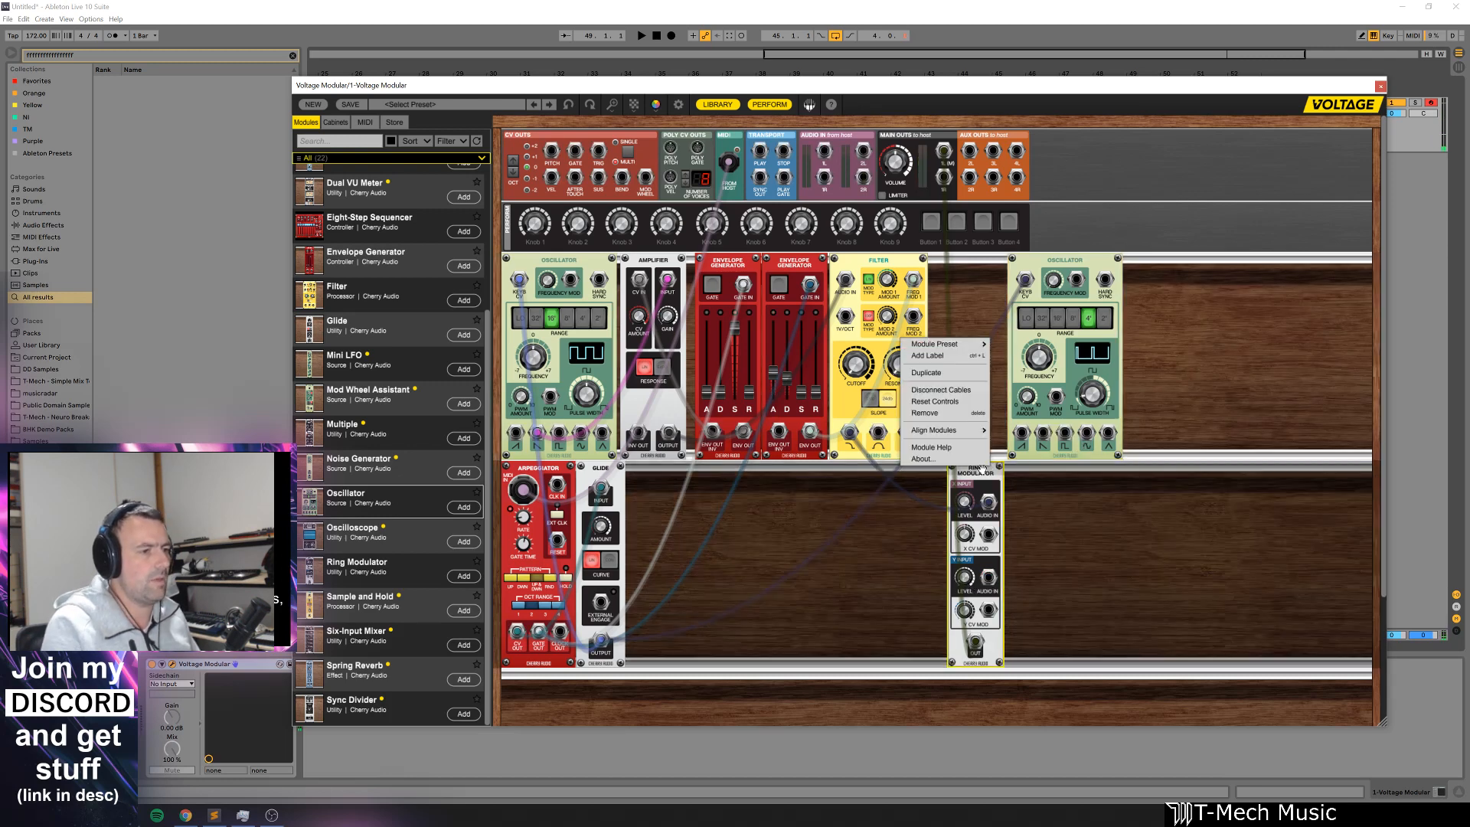
pyautogui.click(944, 412)
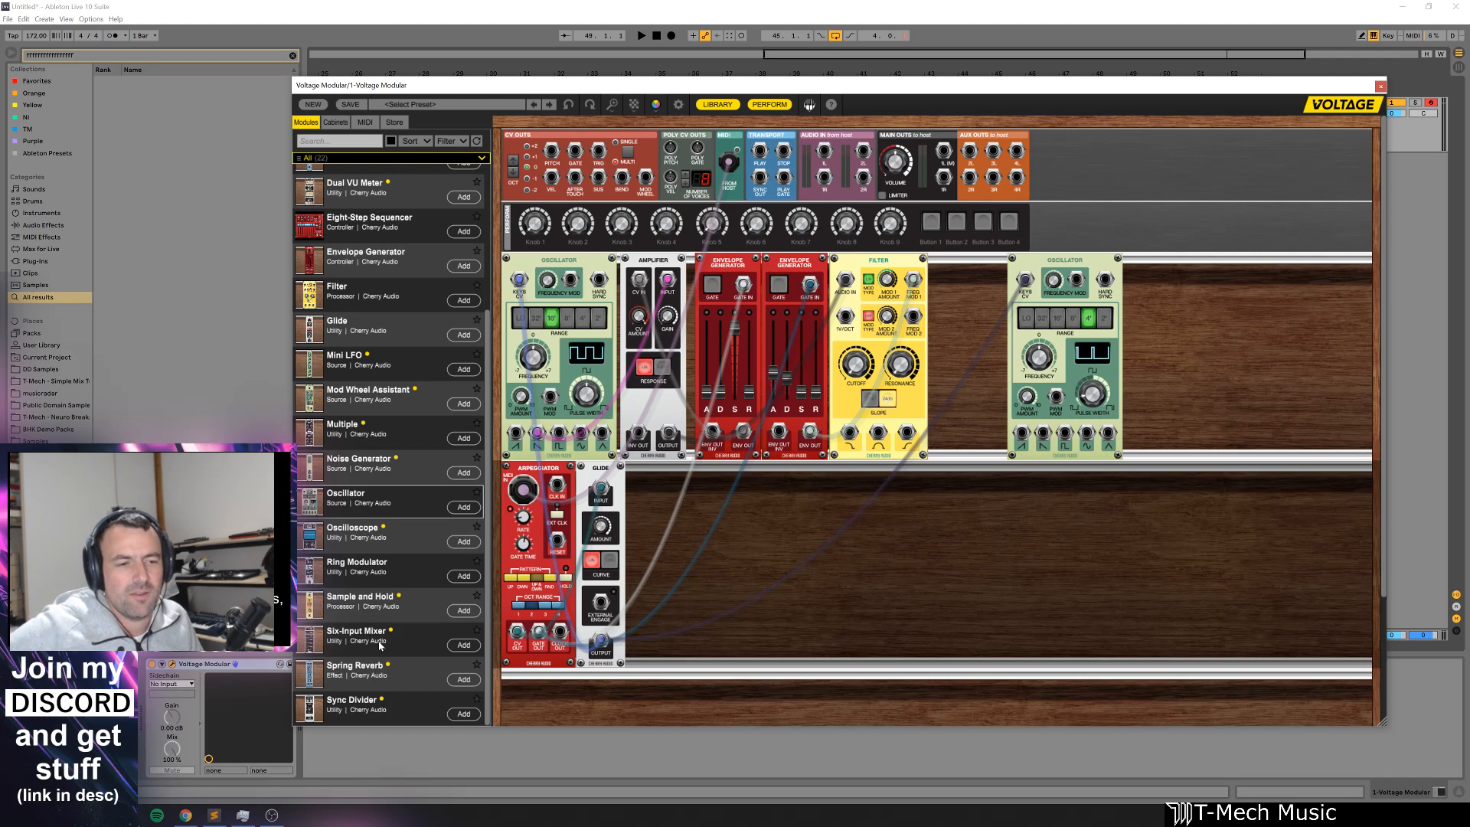
# Step: Insert a Distortion in the second row between the filter's output and the main out, and set its output level to about 35%
pyautogui.scroll(3, 405, 684)
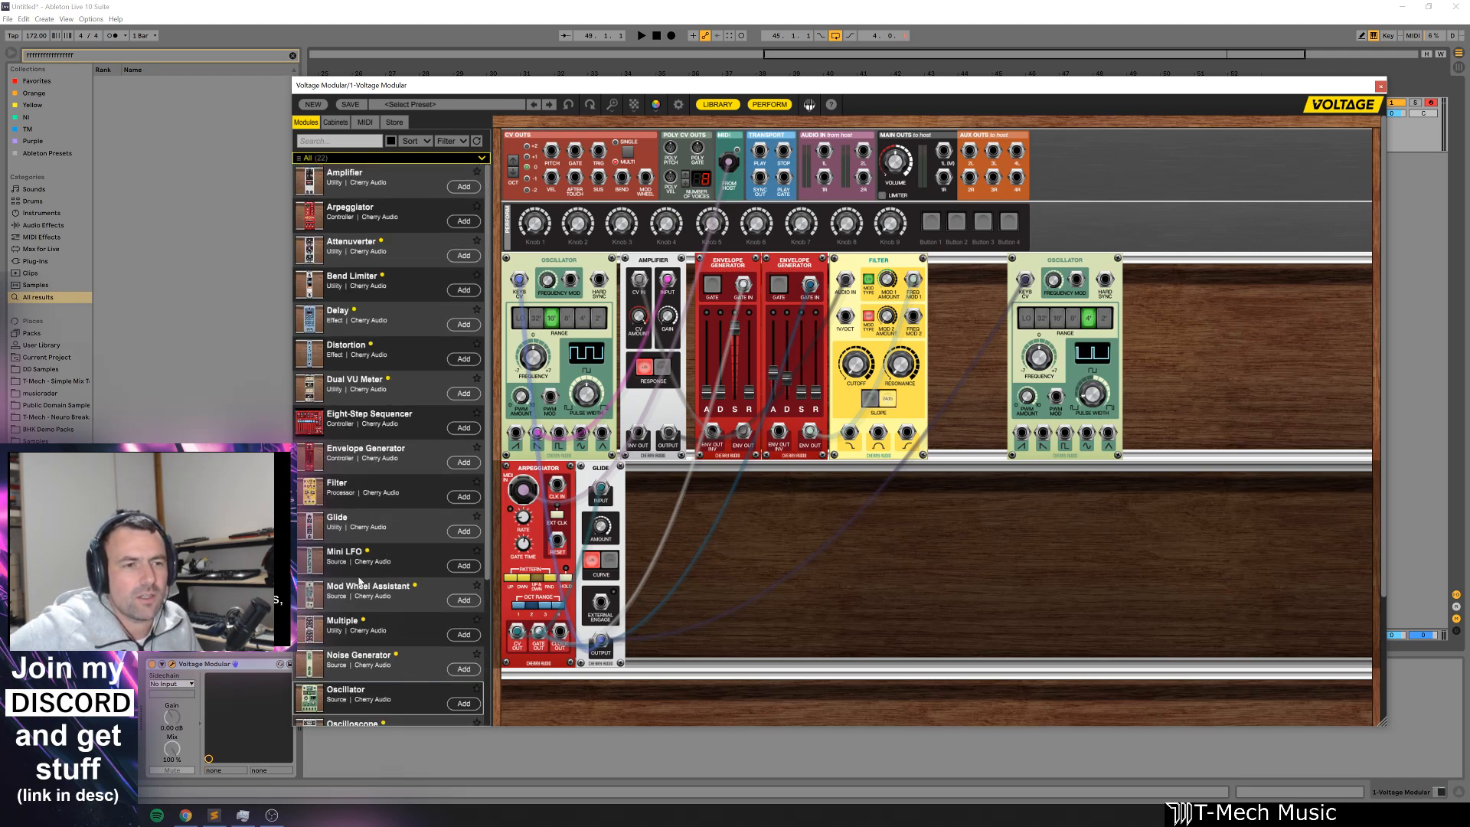
pyautogui.moveTo(349, 352); pyautogui.dragTo(764, 490)
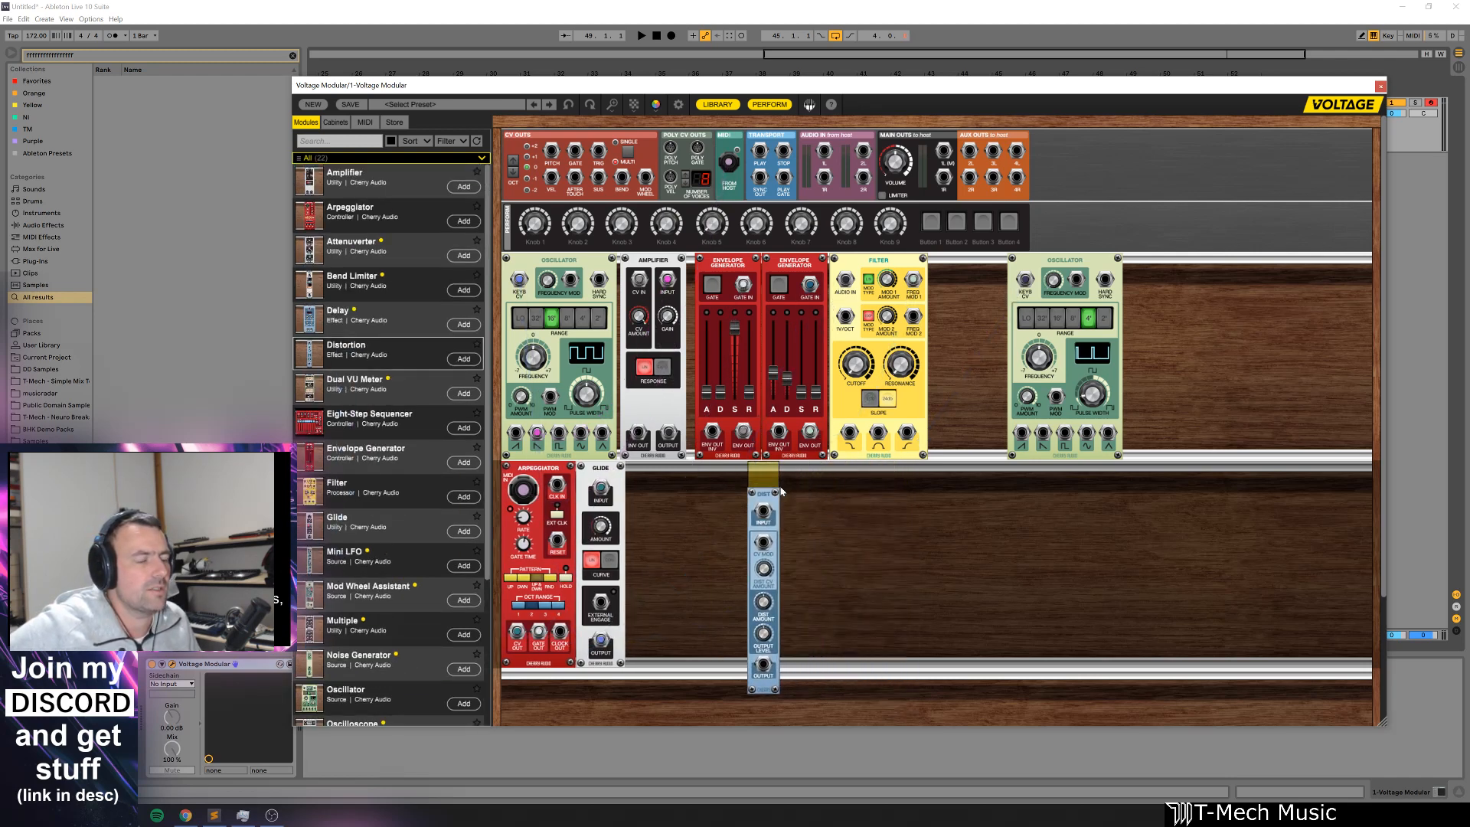
pyautogui.moveTo(878, 432); pyautogui.dragTo(787, 526)
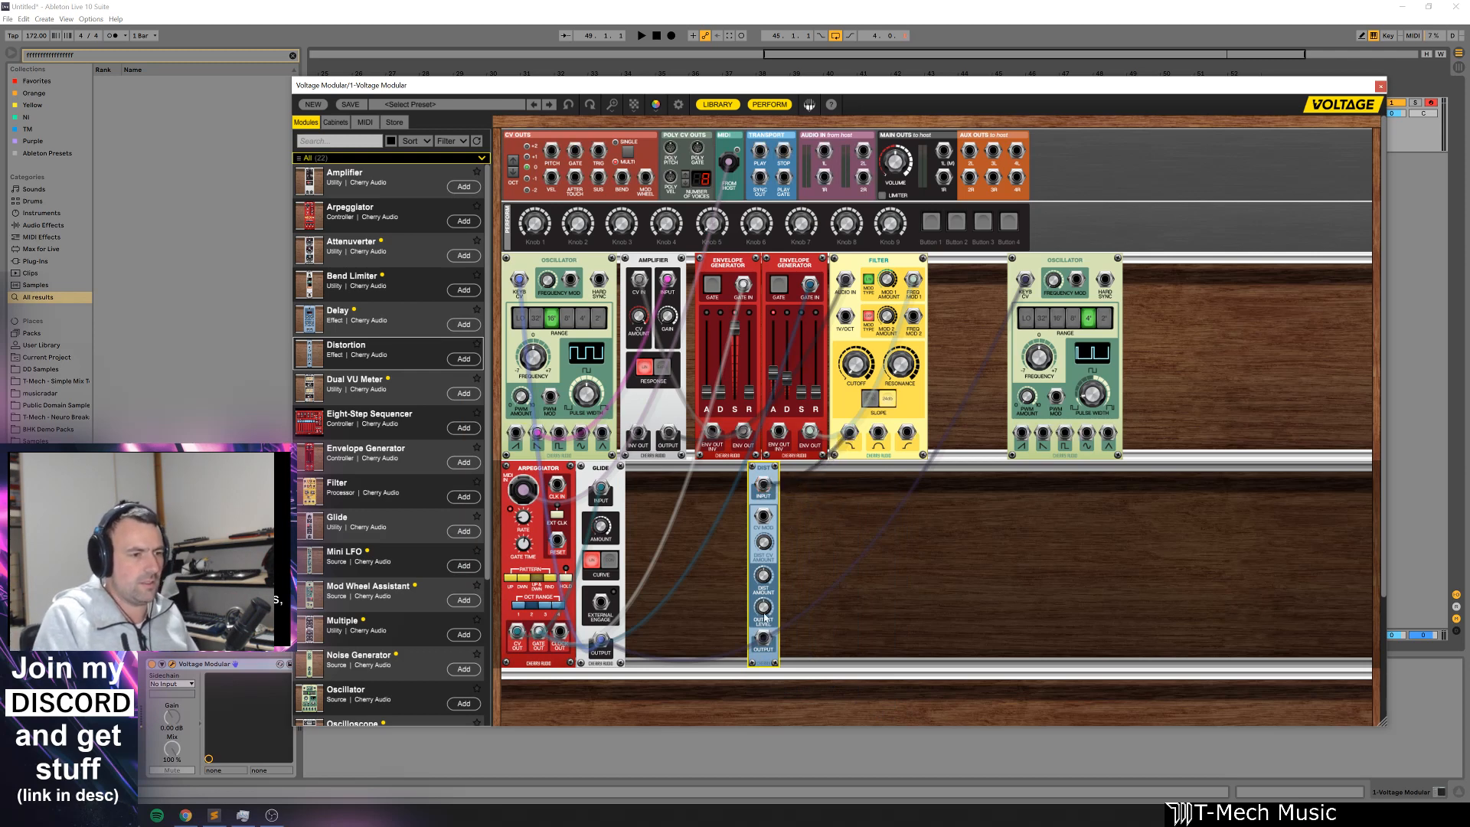
pyautogui.moveTo(763, 639); pyautogui.dragTo(944, 151)
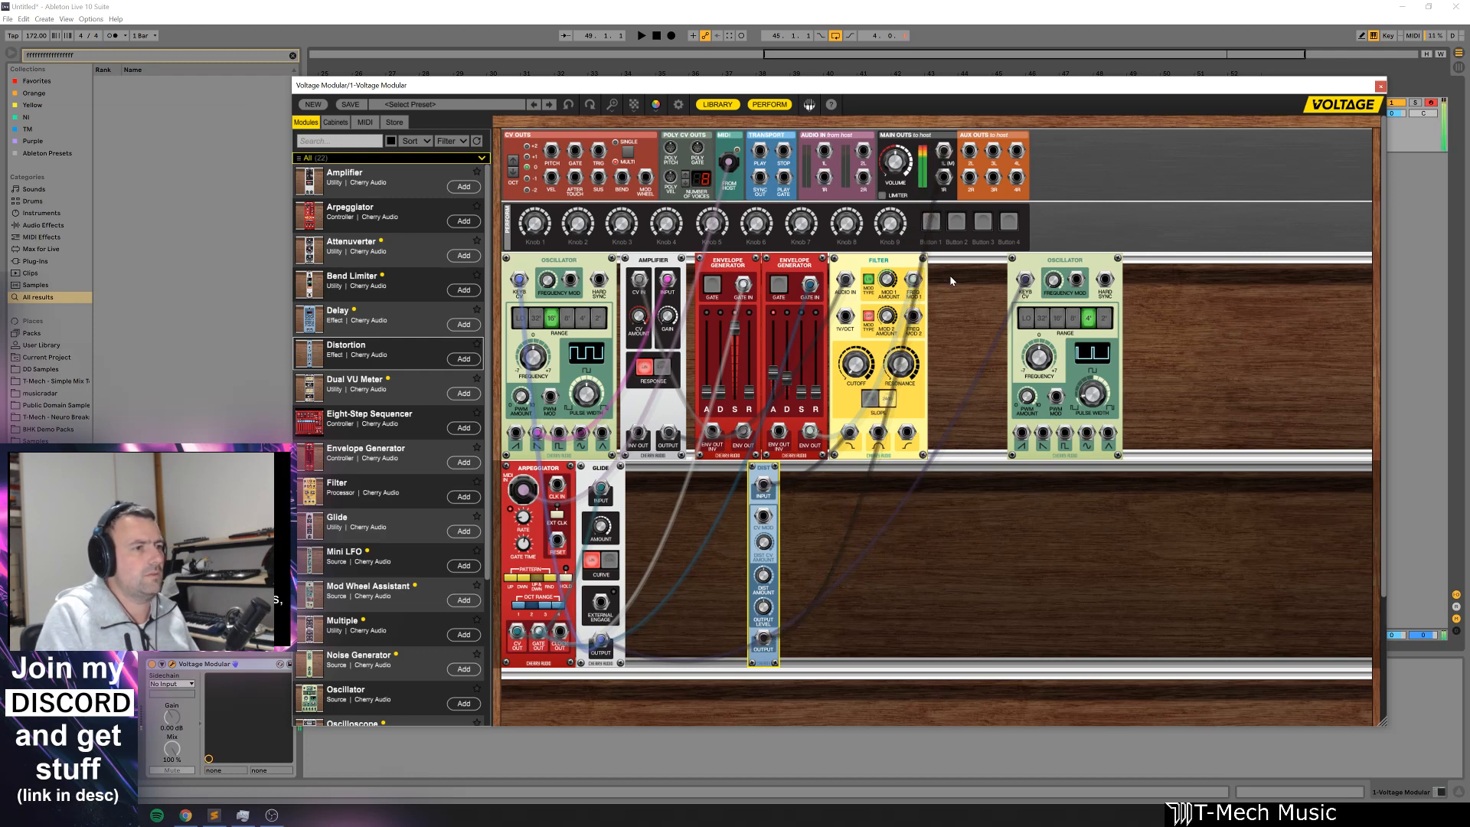
pyautogui.moveTo(766, 588); pyautogui.dragTo(769, 505)
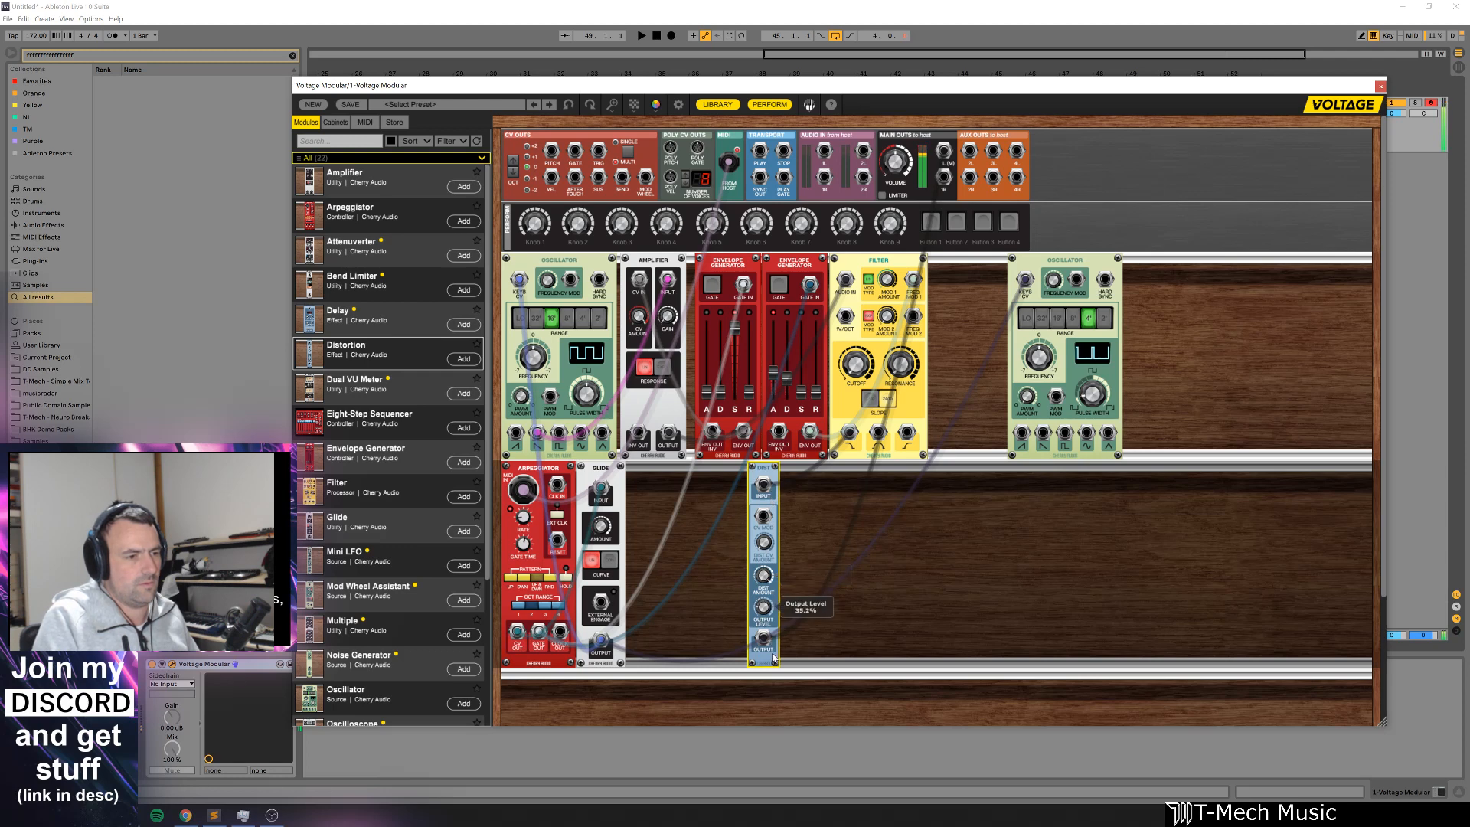
# Step: Duplicate the Distortion twice and chain all three in series, with the last one feeding the main out
pyautogui.rightClick(761, 469)
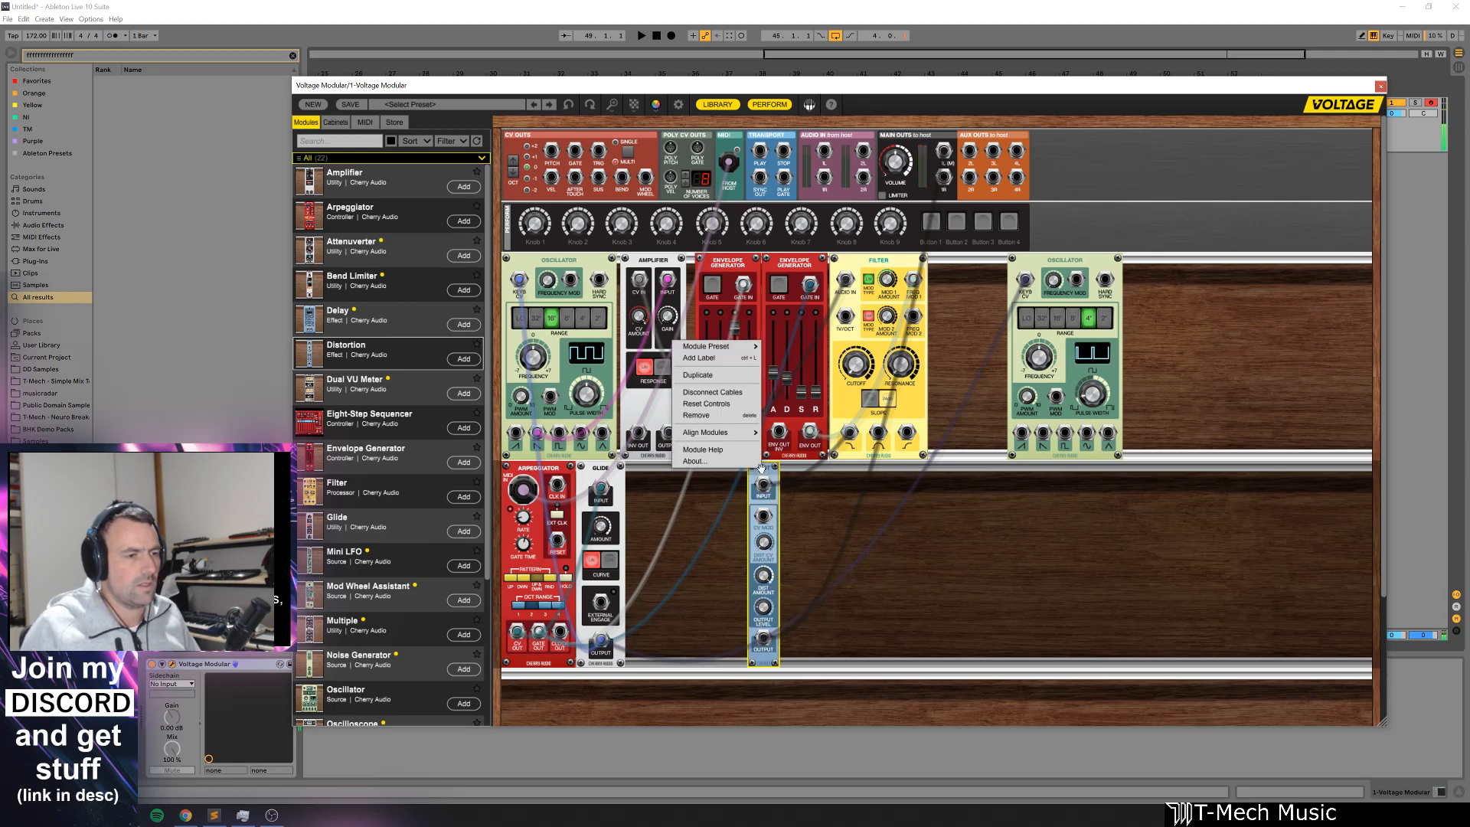
pyautogui.click(708, 375)
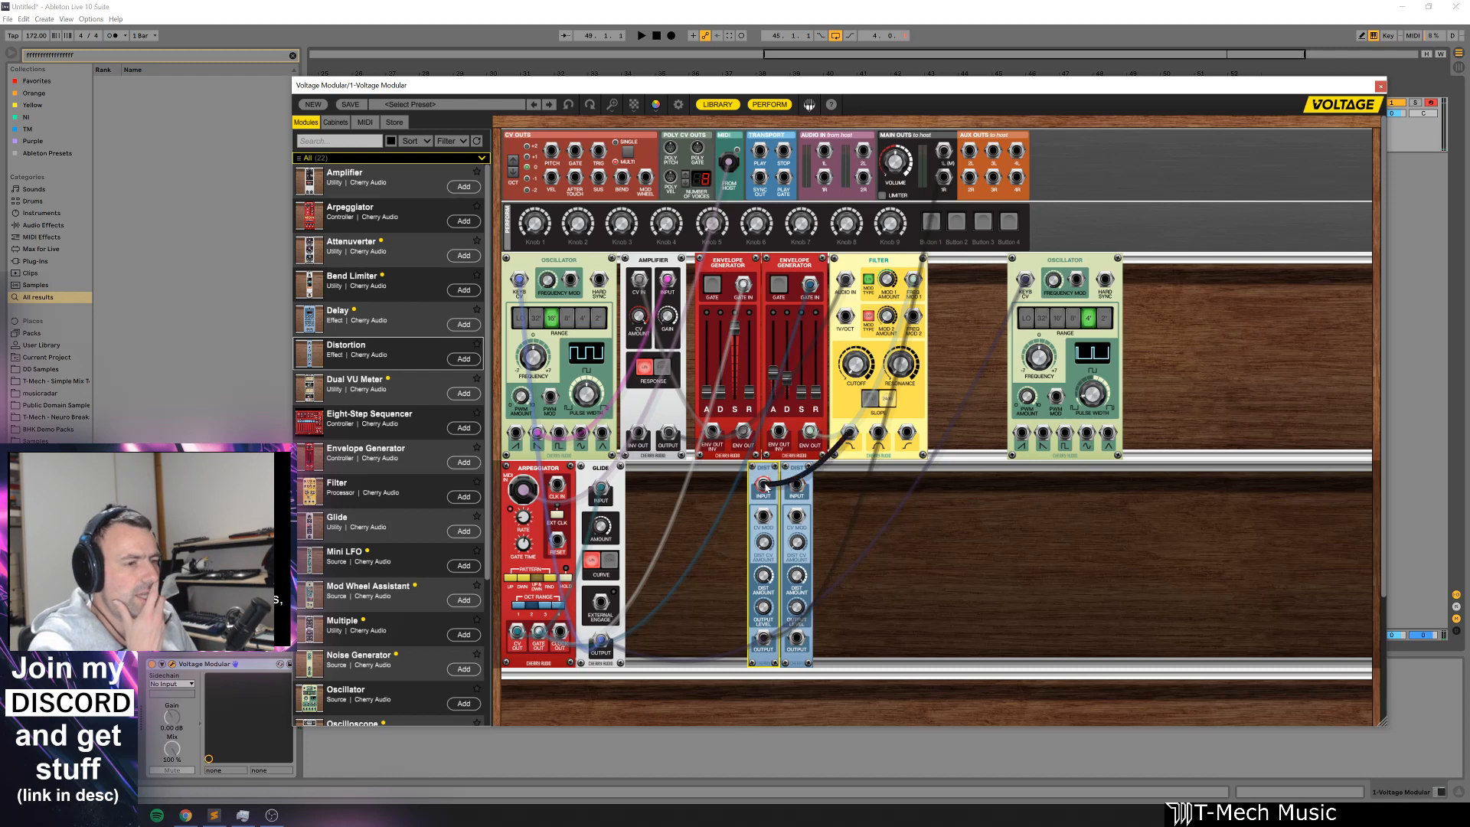
pyautogui.moveTo(763, 642); pyautogui.dragTo(797, 639)
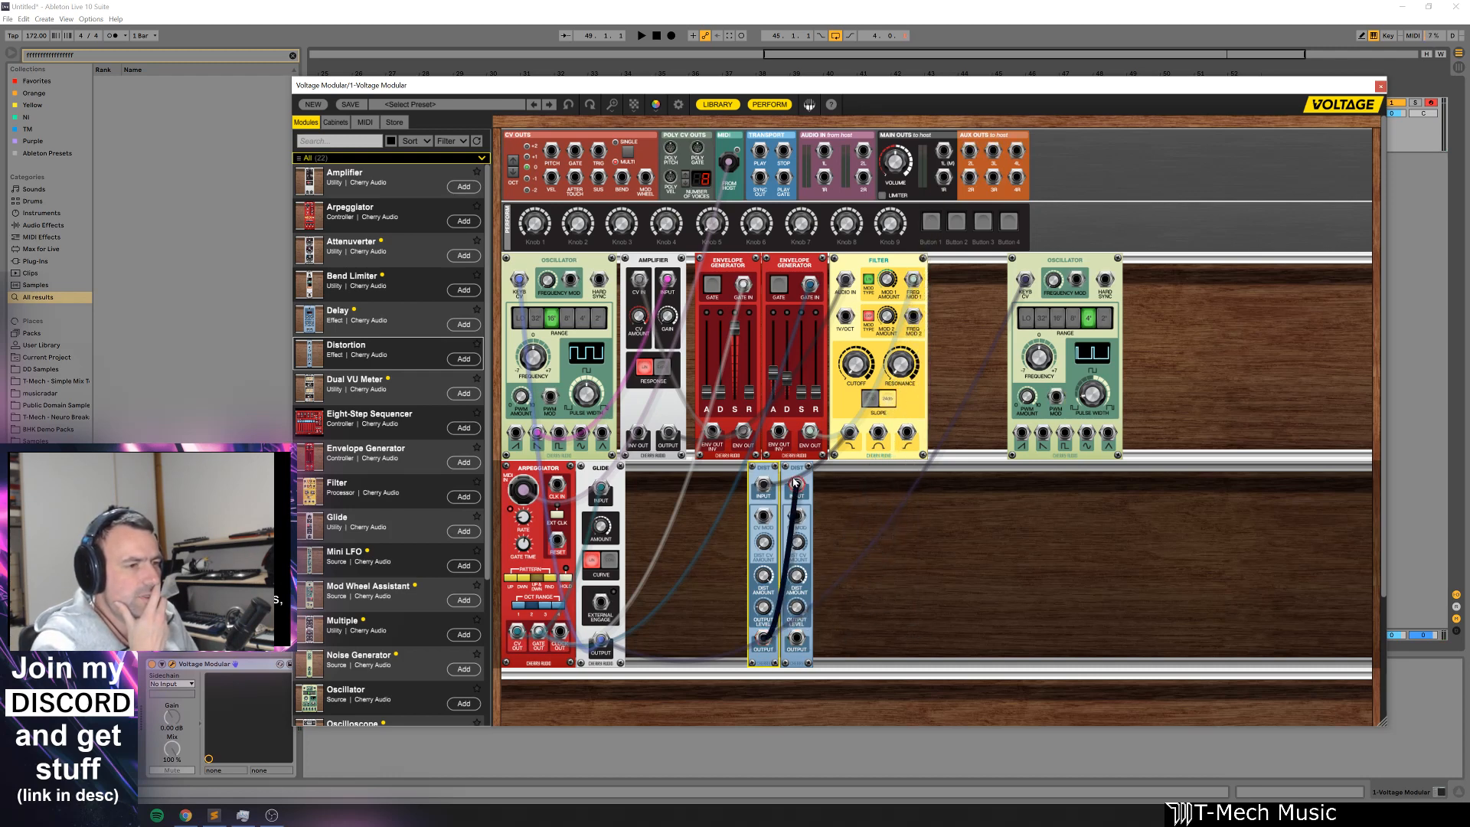
pyautogui.rightClick(795, 476)
pyautogui.rightClick(796, 472)
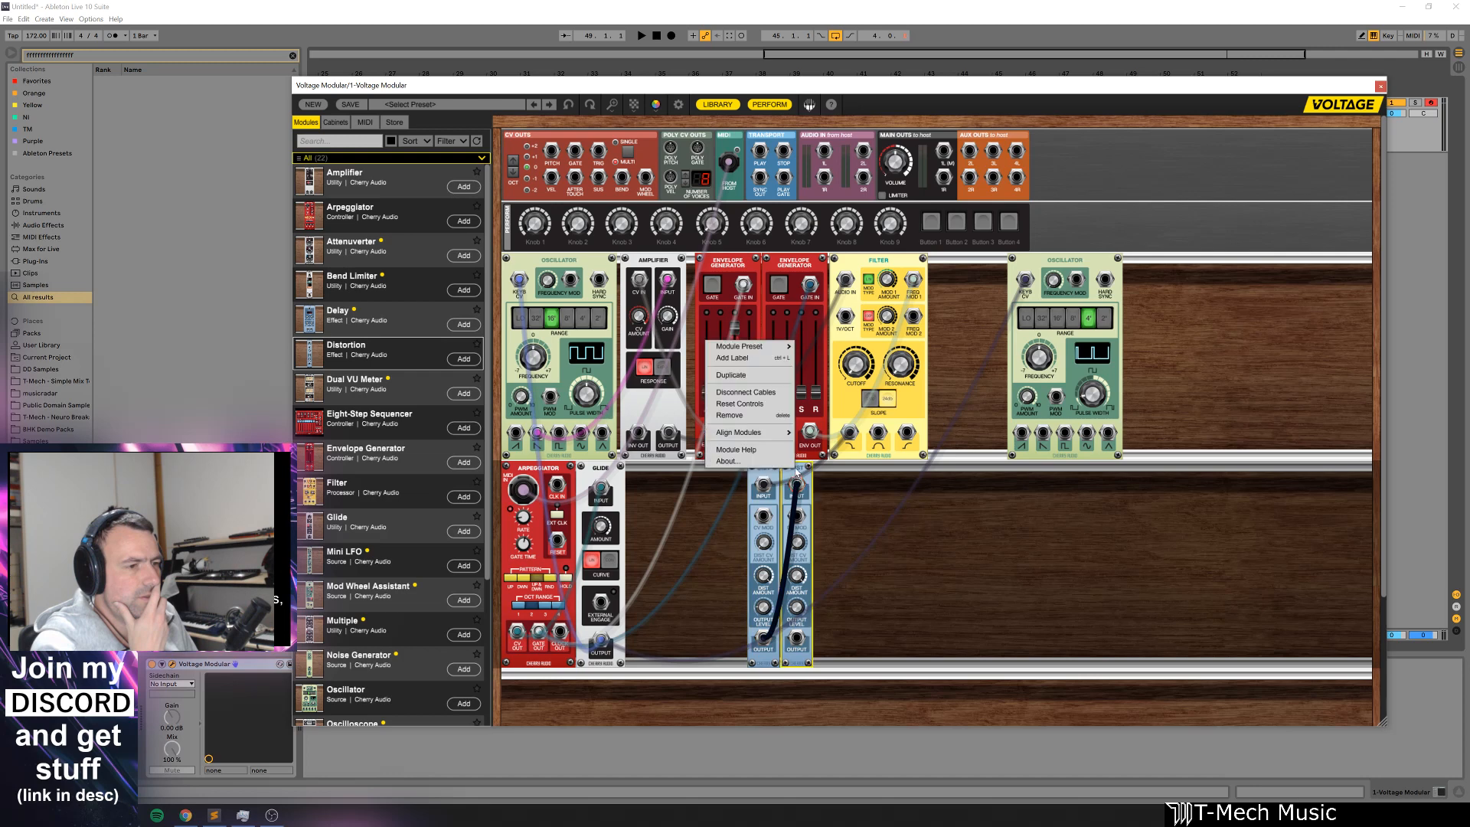
pyautogui.click(732, 375)
pyautogui.moveTo(830, 487); pyautogui.dragTo(836, 637)
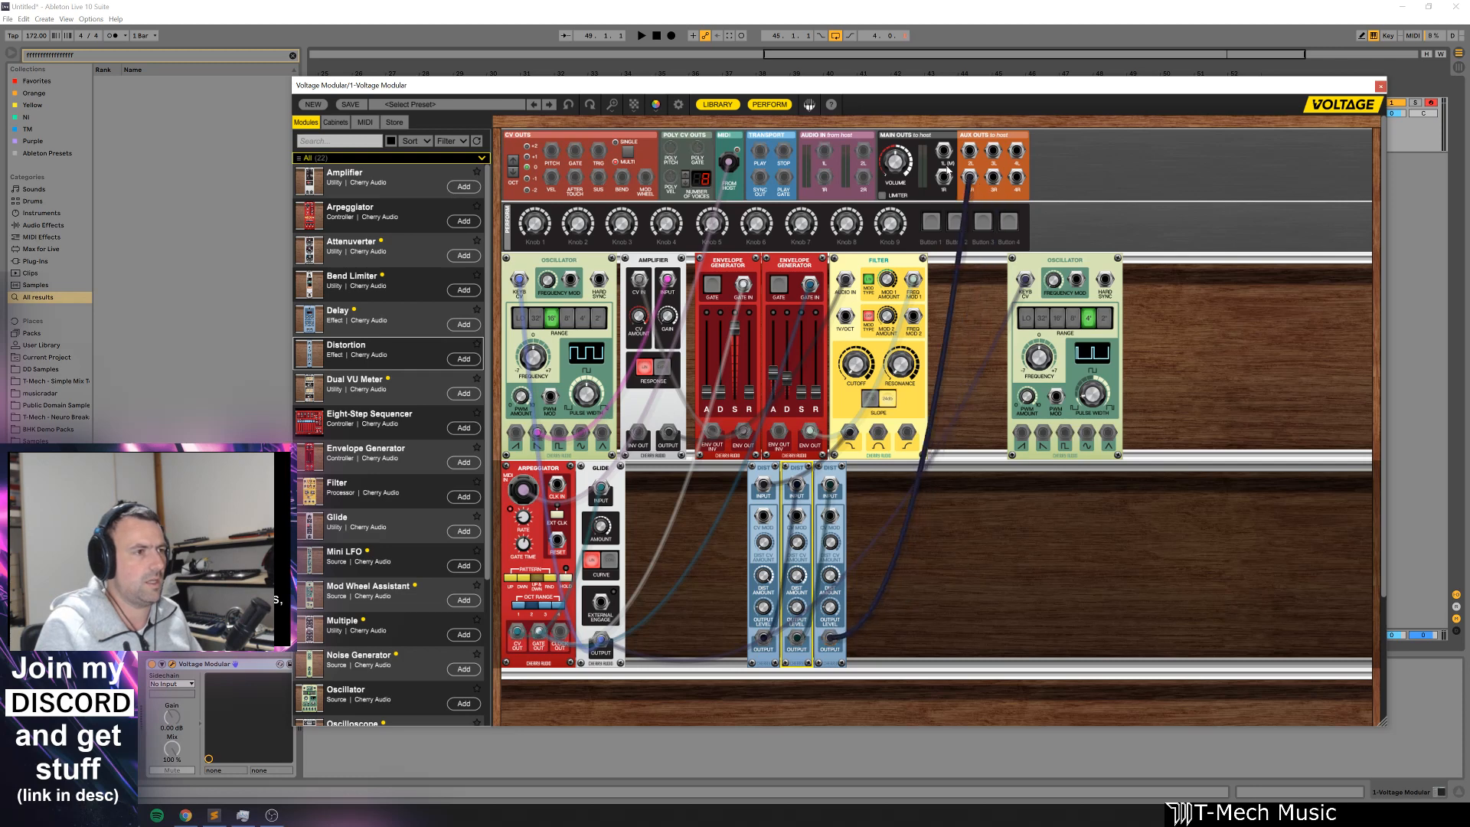
pyautogui.moveTo(833, 616)
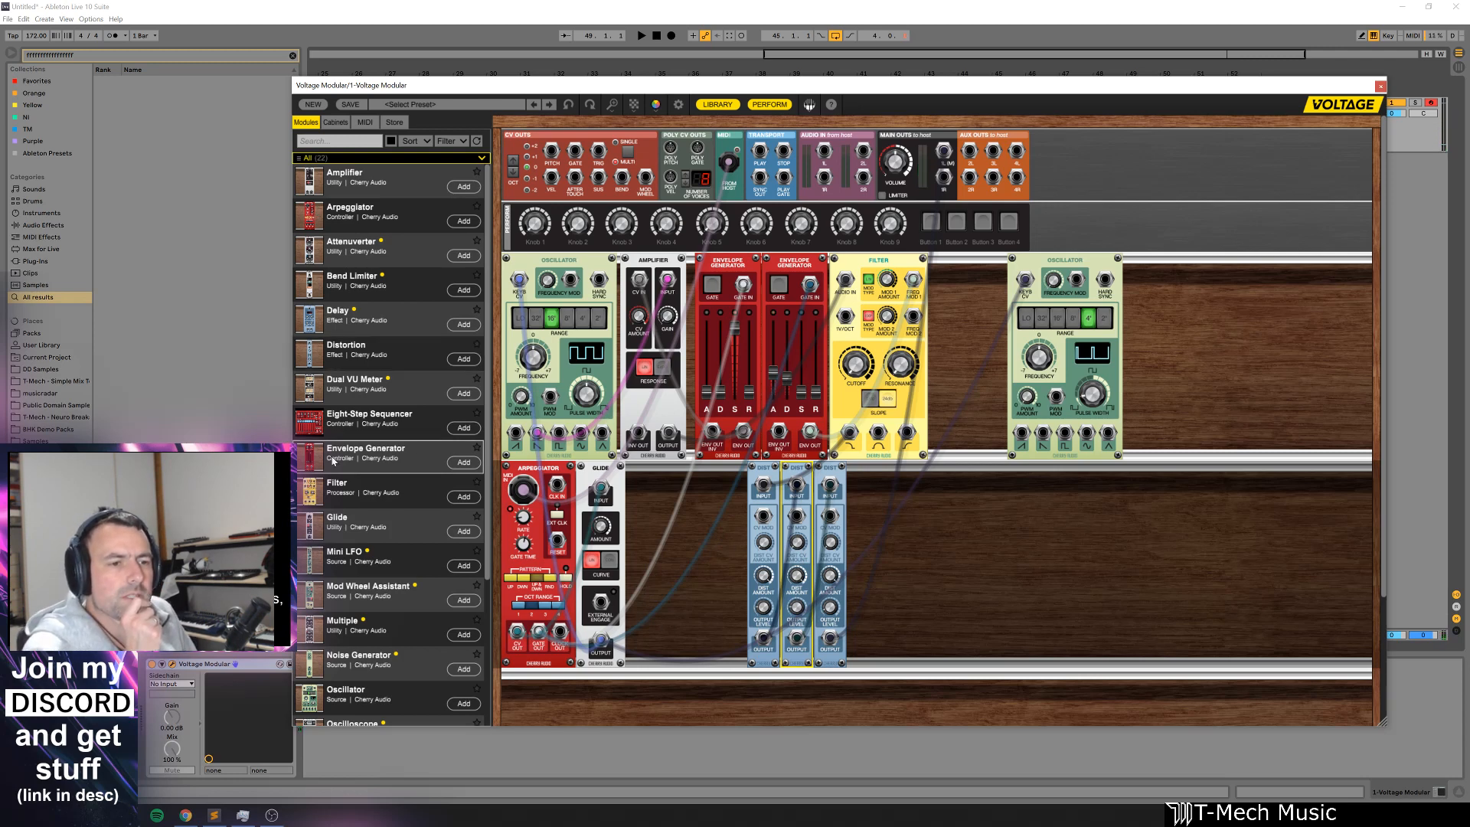
# Step: Add an Envelope Generator gated by the arpeggiator to modulate the first Distortion, with sustain at minimum and a longer decay
pyautogui.moveTo(333, 460); pyautogui.dragTo(545, 641)
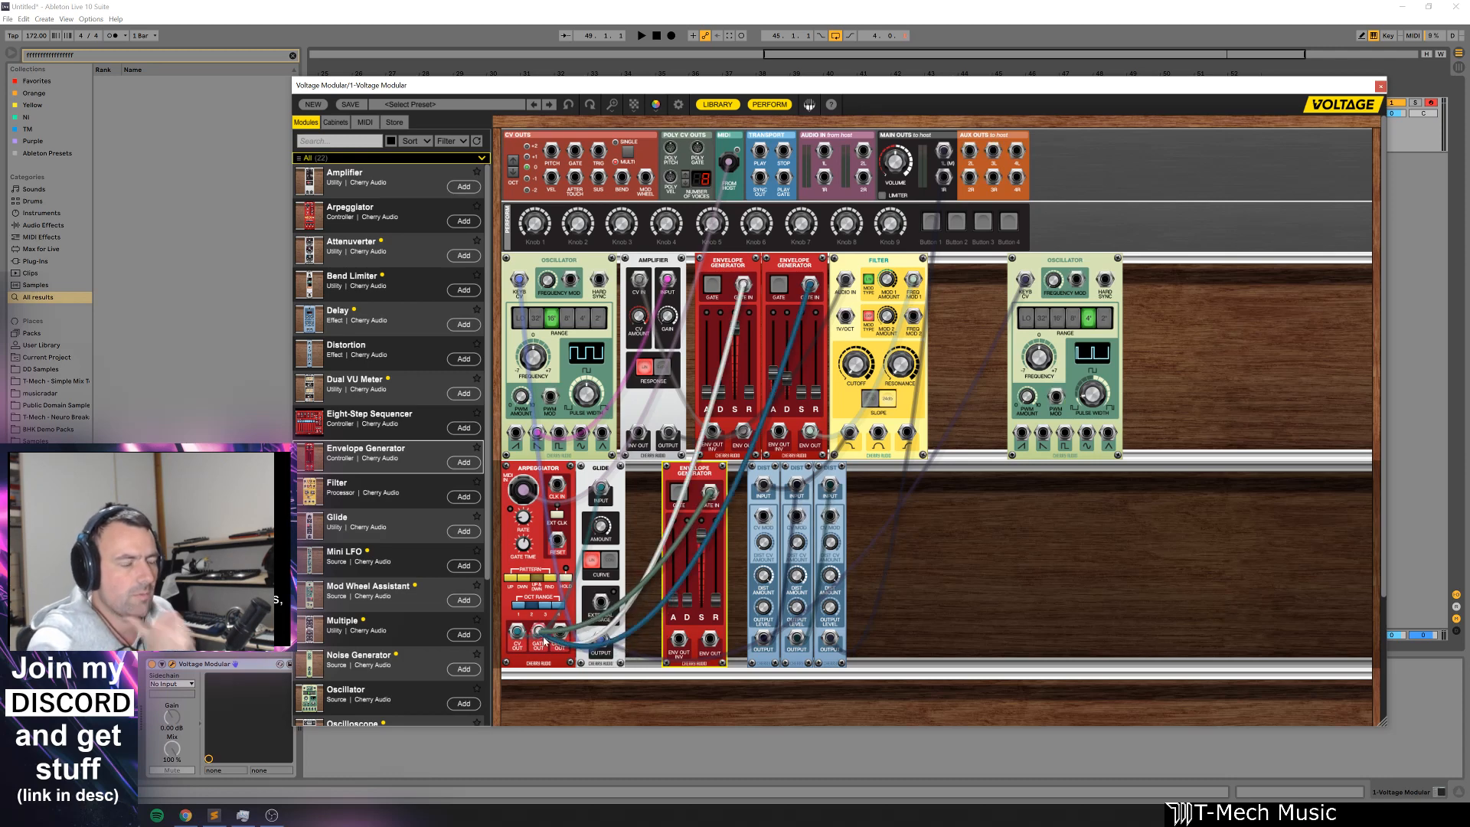
pyautogui.moveTo(709, 639); pyautogui.dragTo(762, 515)
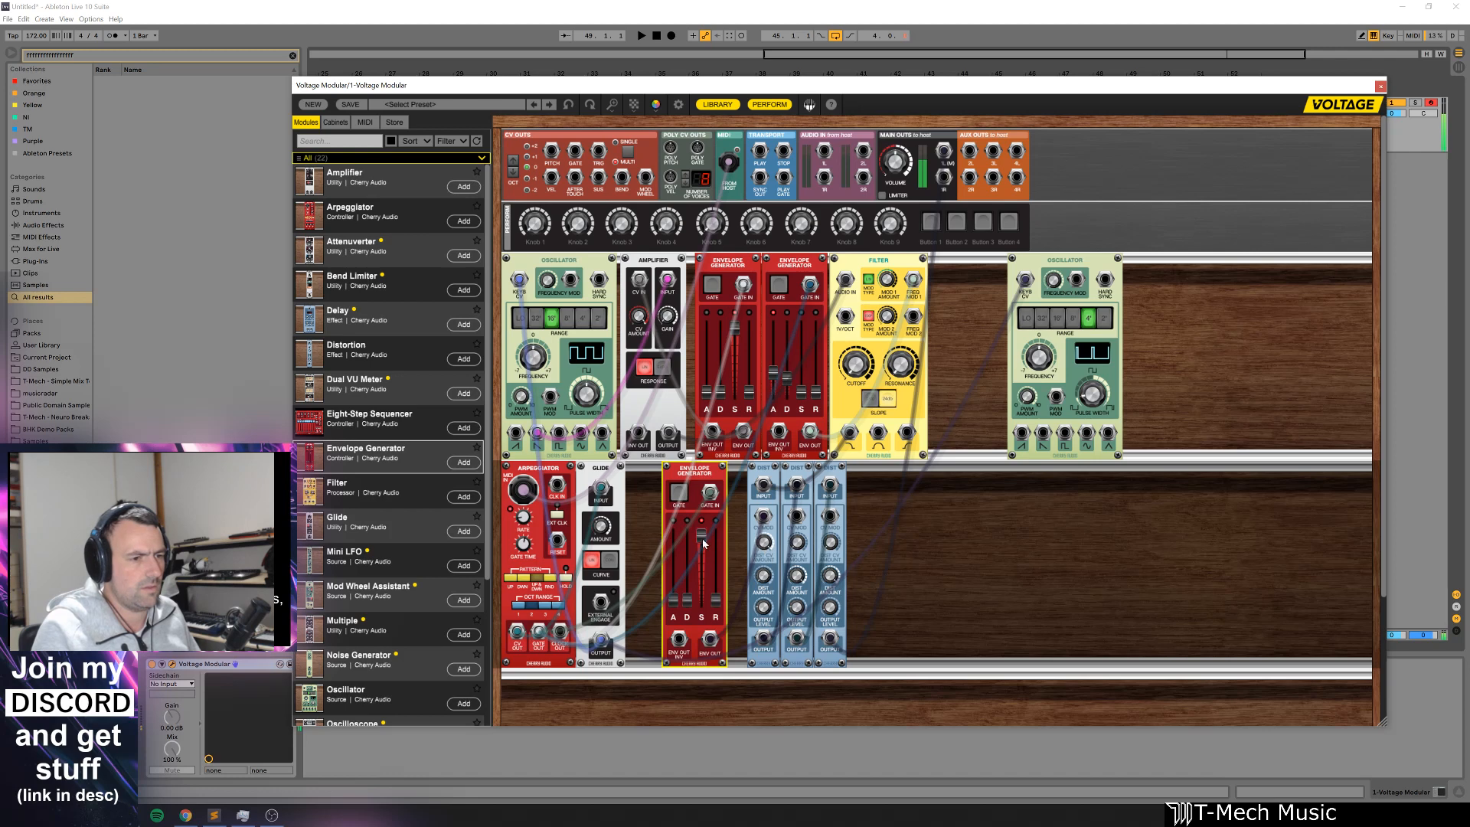
pyautogui.moveTo(702, 543)
pyautogui.mouseDown()
pyautogui.moveTo(702, 597)
pyautogui.moveTo(687, 591)
pyautogui.moveTo(690, 562)
pyautogui.moveTo(722, 549)
pyautogui.mouseUp()
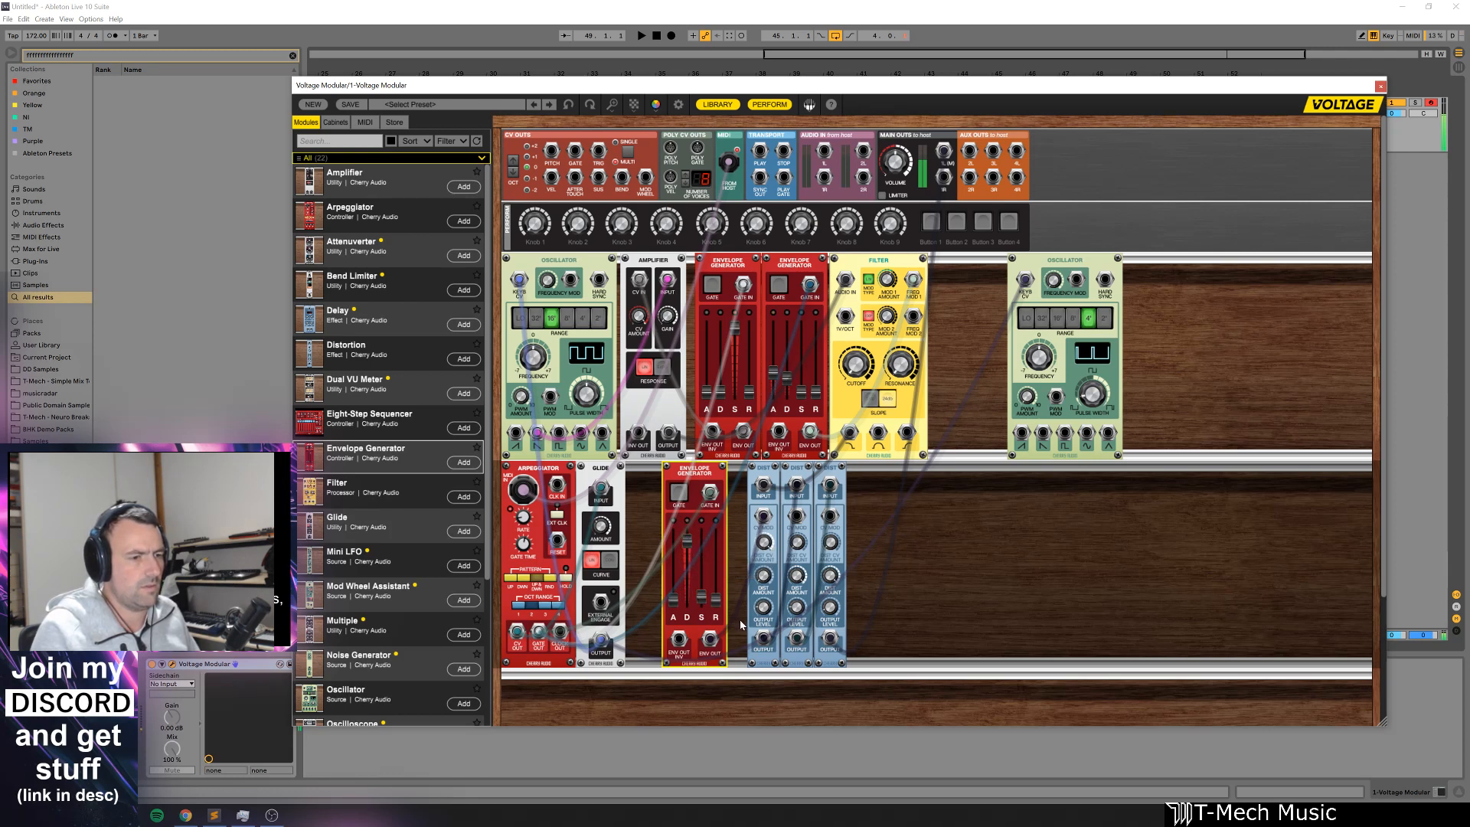
# Step: Patch the new envelope's output to the second and third Distortions' CV mod inputs and shorten its decay to about 40 ms
pyautogui.moveTo(796, 515); pyautogui.dragTo(710, 638)
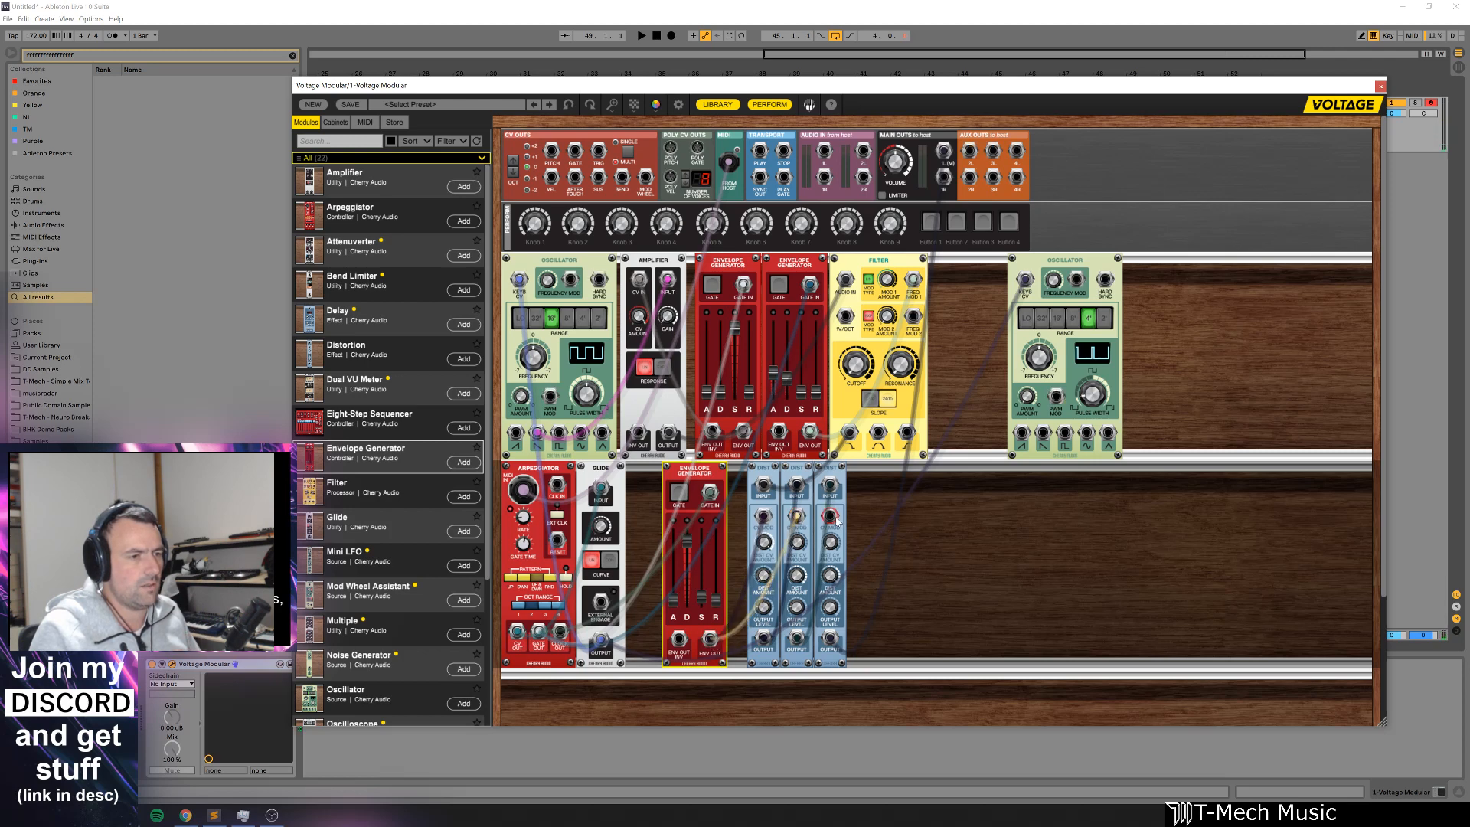
pyautogui.moveTo(832, 517); pyautogui.dragTo(710, 640)
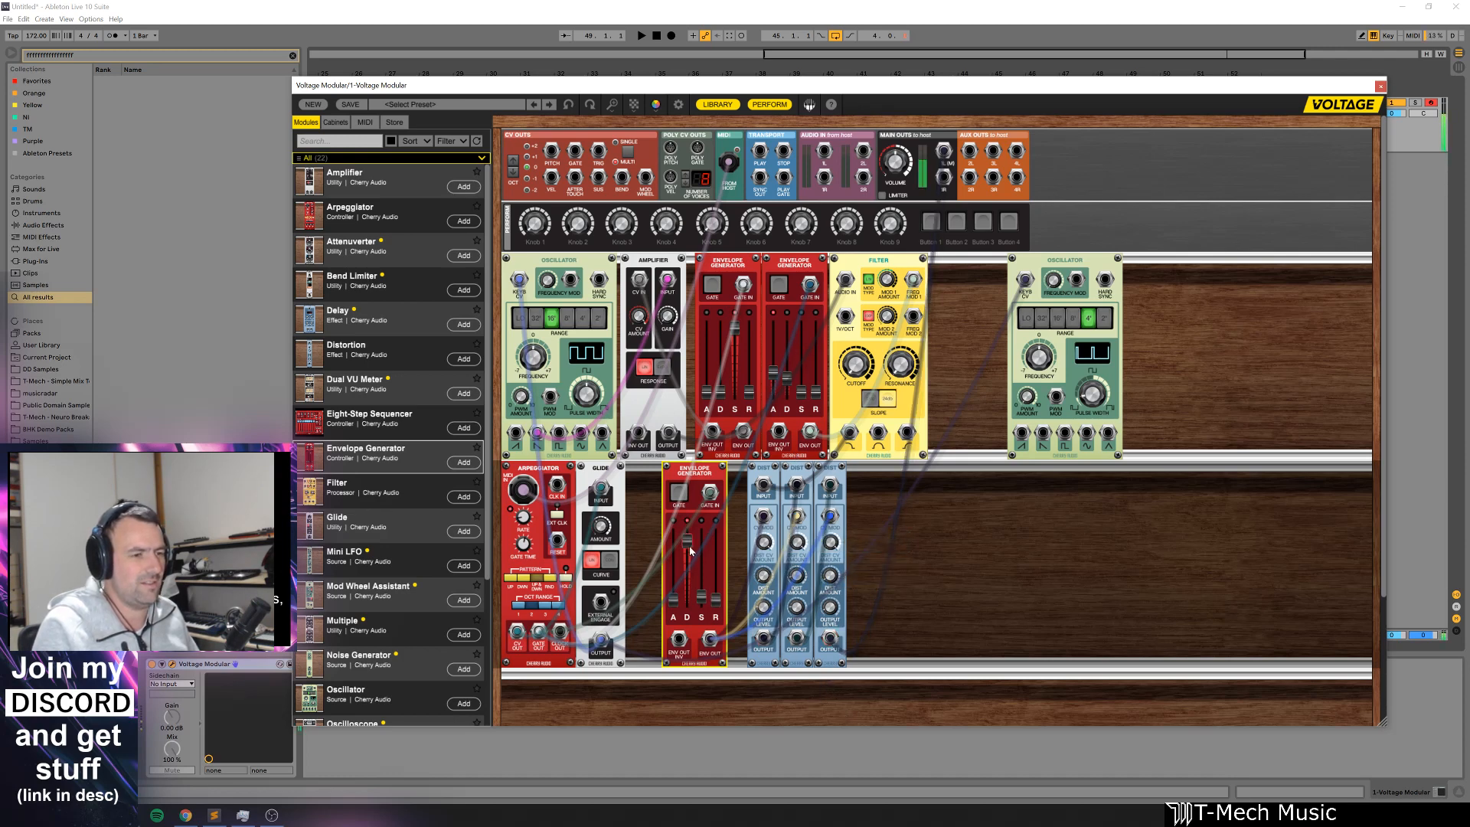
pyautogui.moveTo(688, 541); pyautogui.dragTo(686, 593)
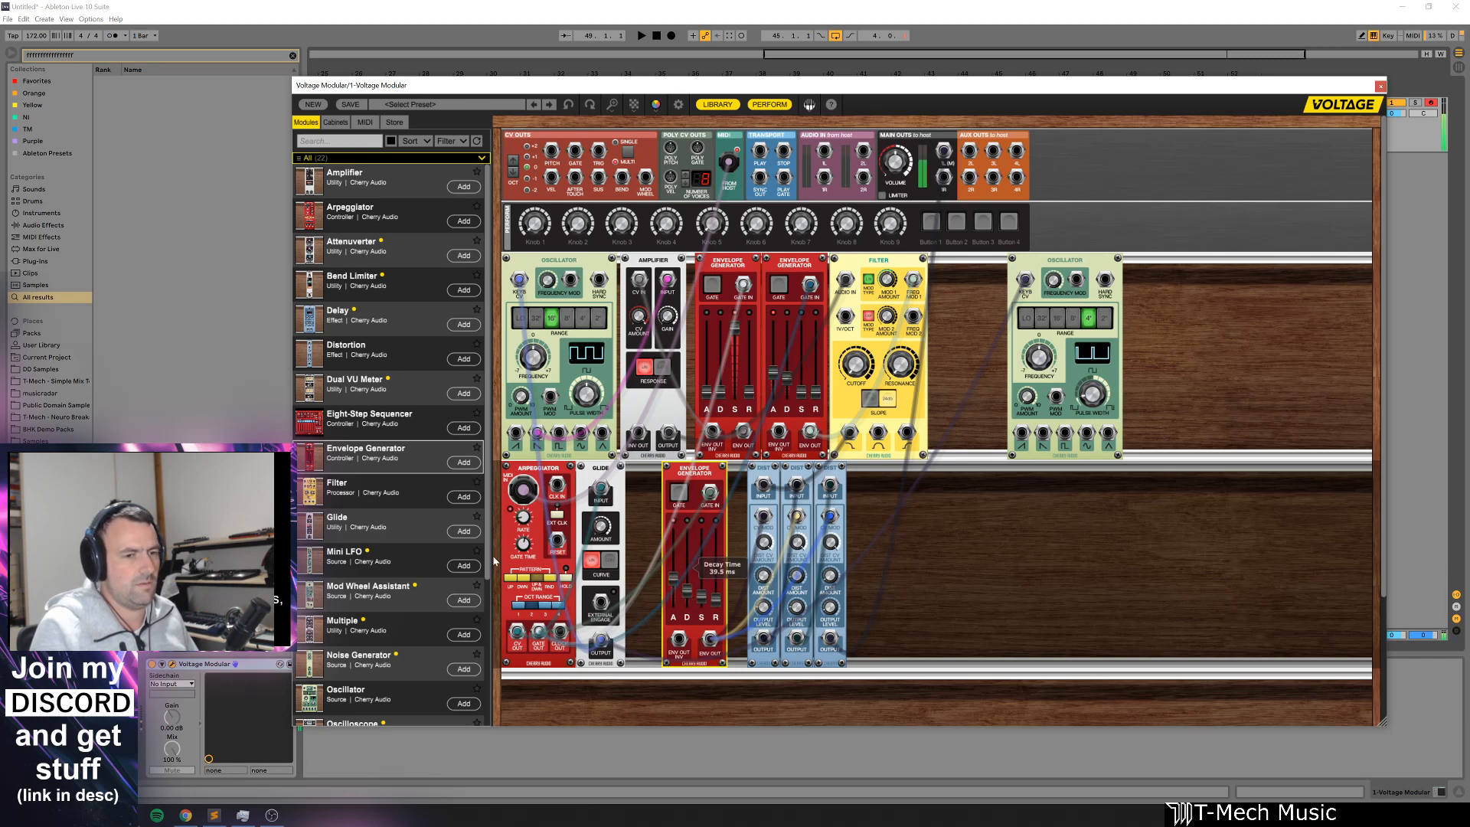
pyautogui.scroll(-5, 481, 649)
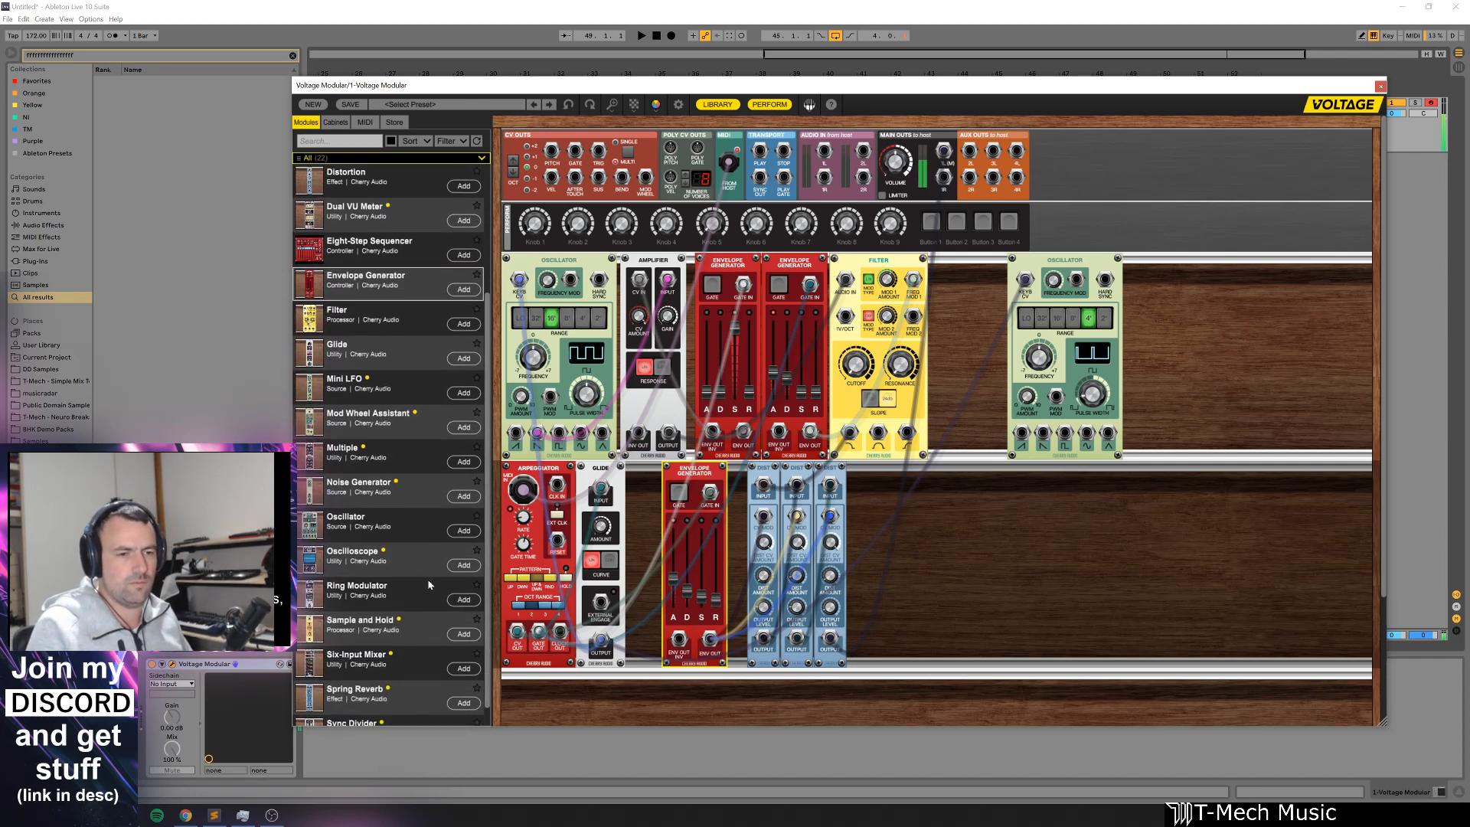
pyautogui.scroll(-1, 429, 586)
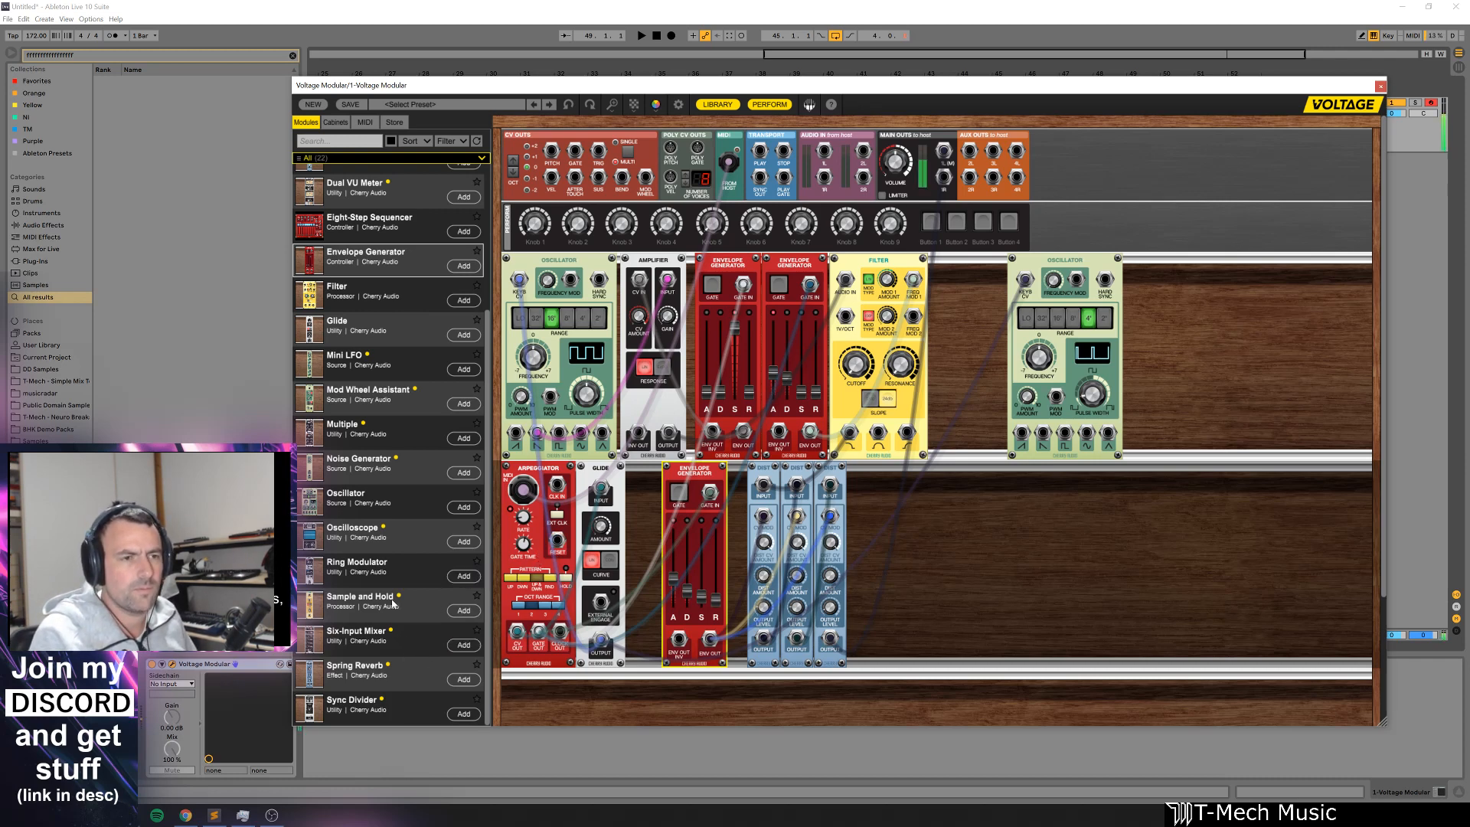
pyautogui.scroll(5, 389, 556)
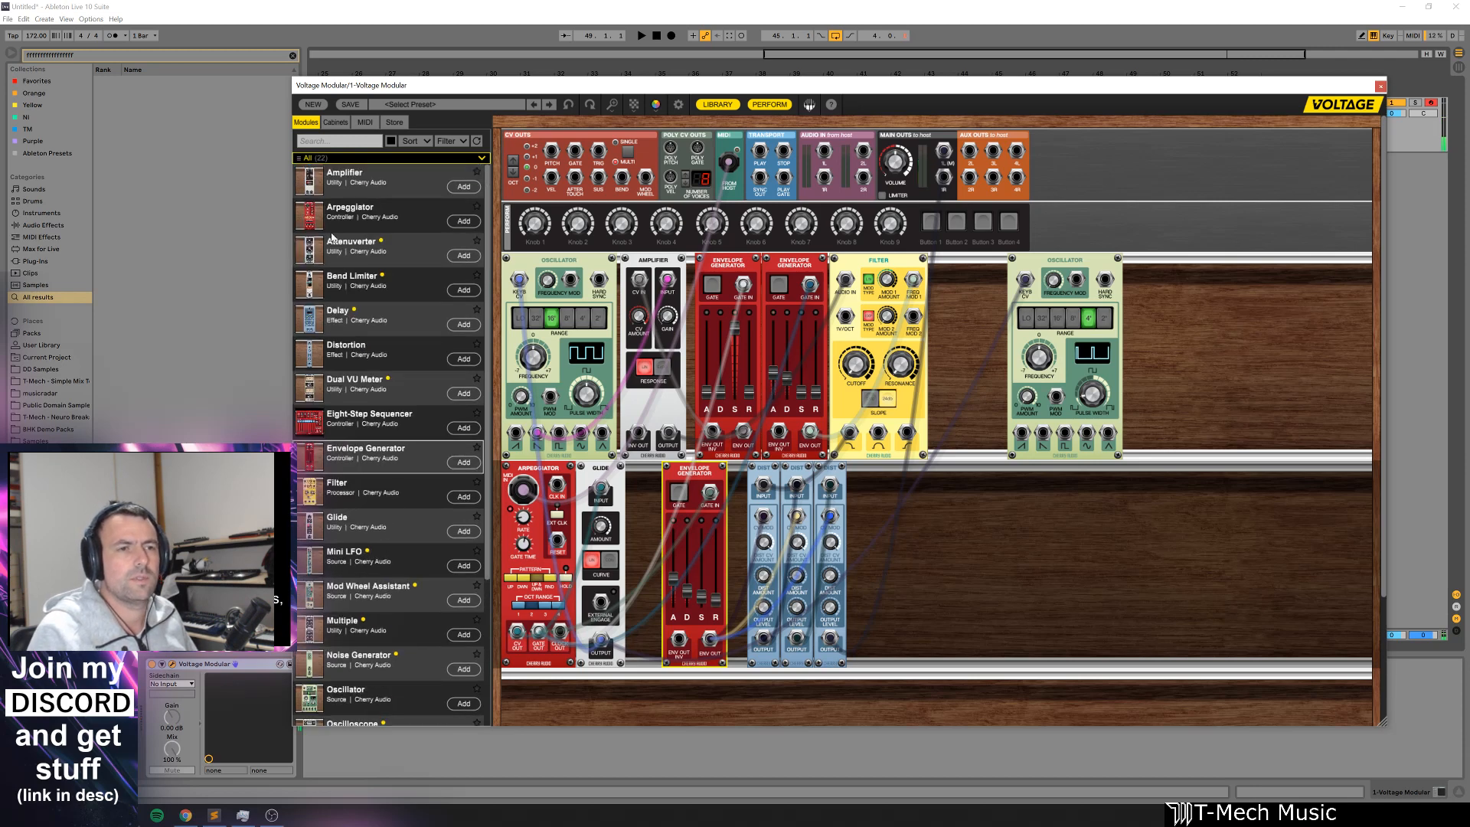
pyautogui.moveTo(321, 180); pyautogui.dragTo(946, 480)
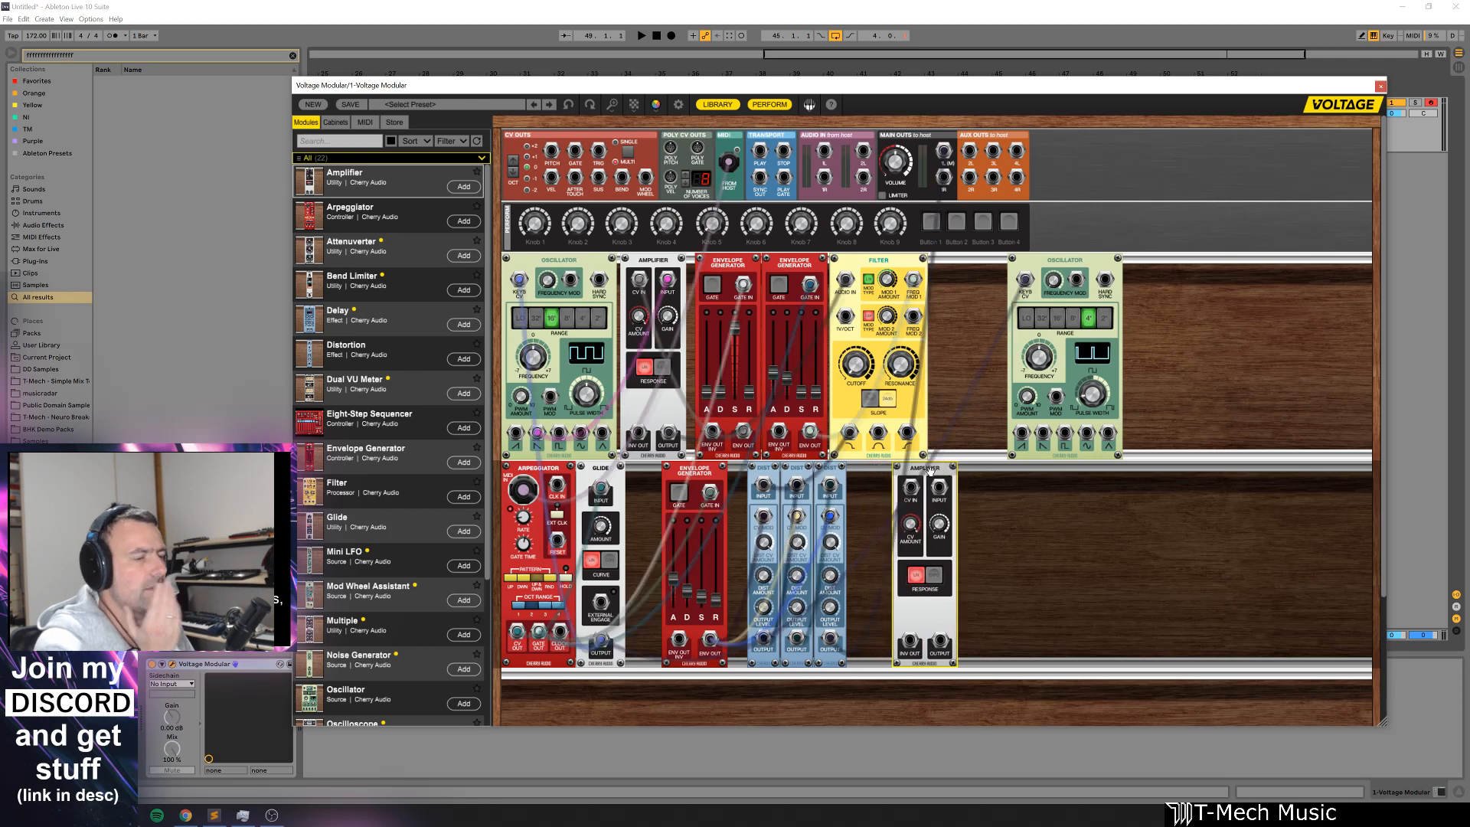
pyautogui.rightClick(946, 480)
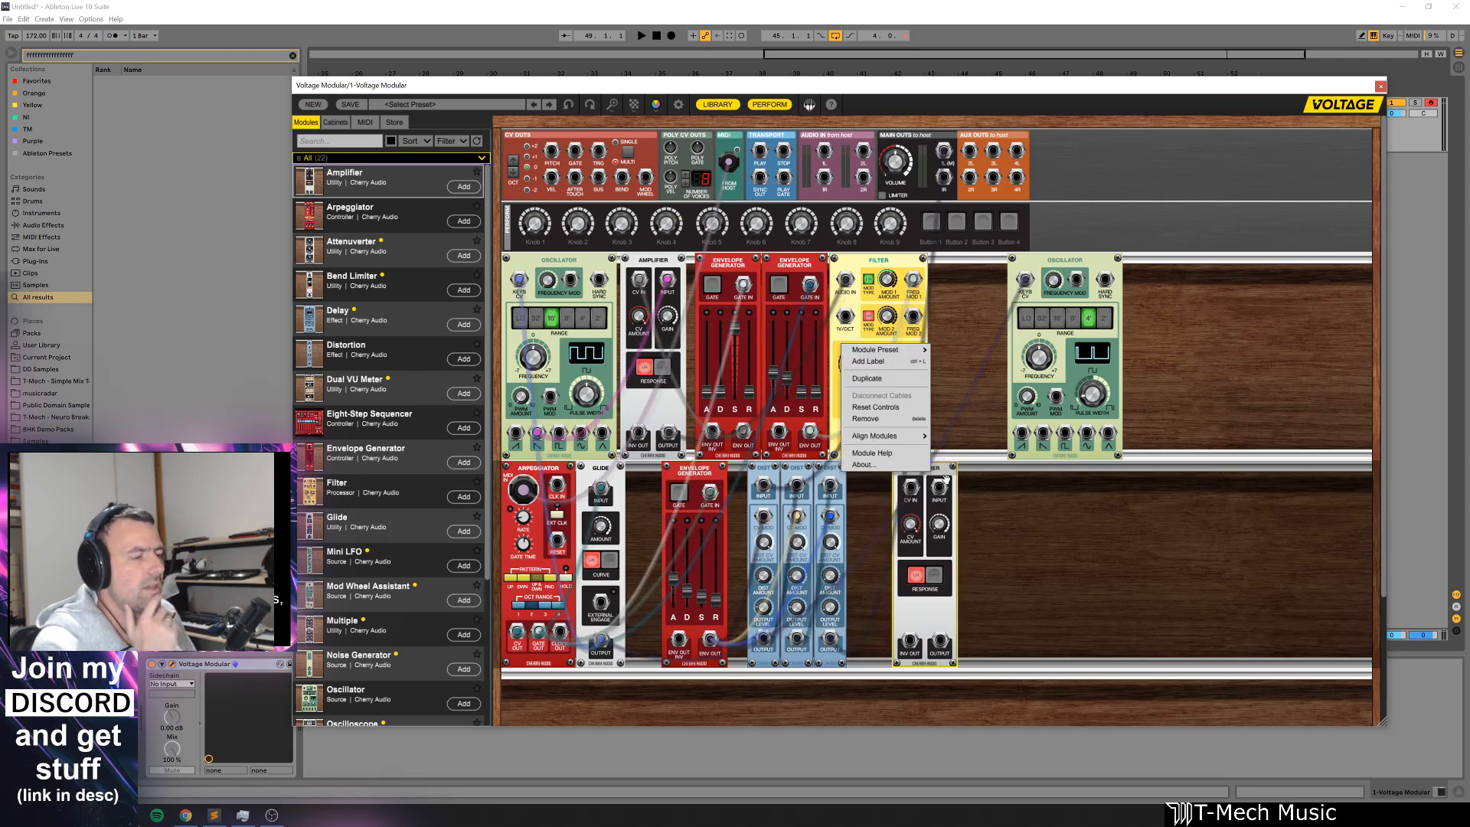
pyautogui.click(898, 420)
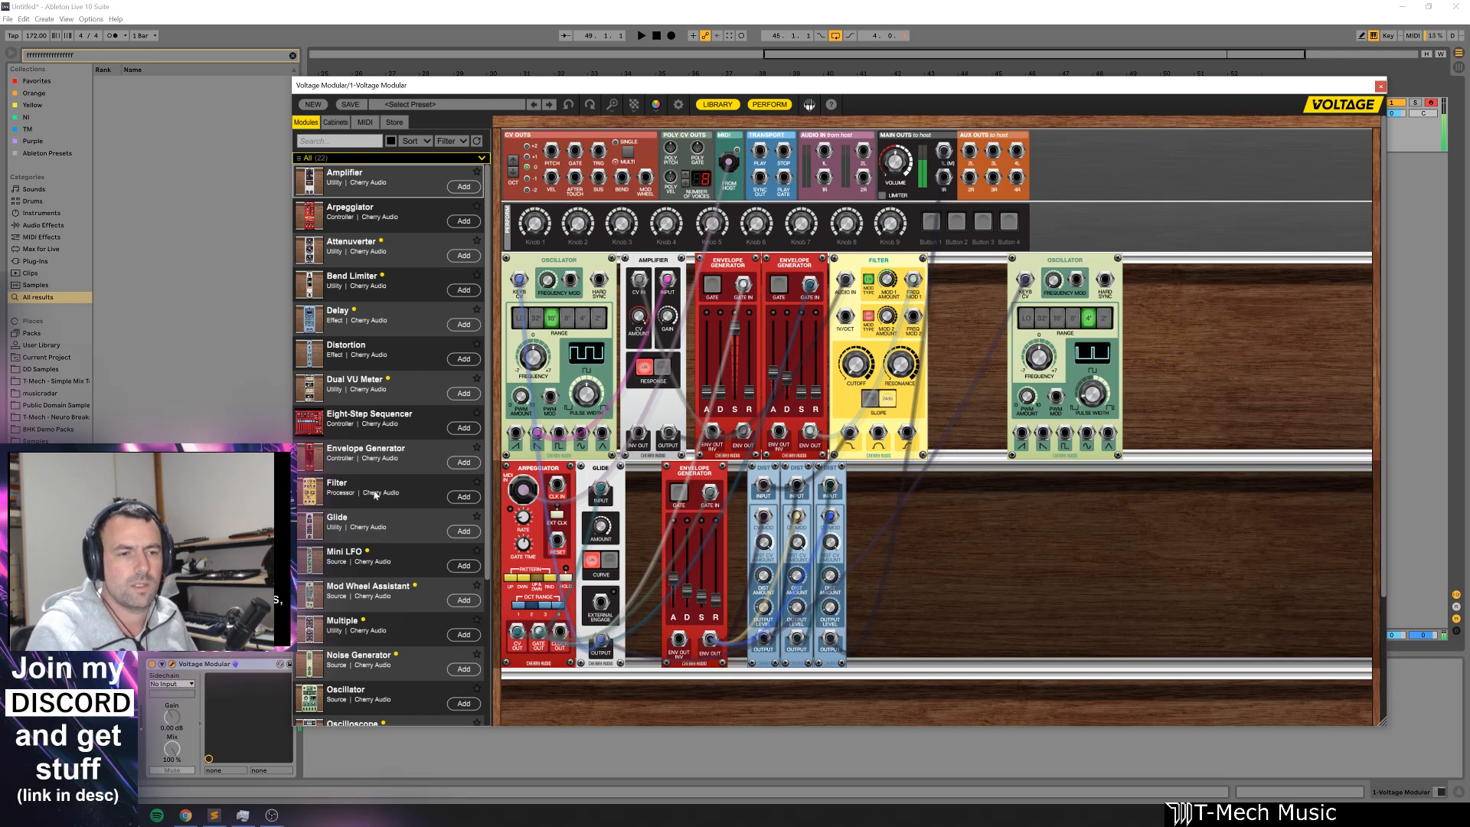
pyautogui.moveTo(339, 489); pyautogui.dragTo(1004, 511)
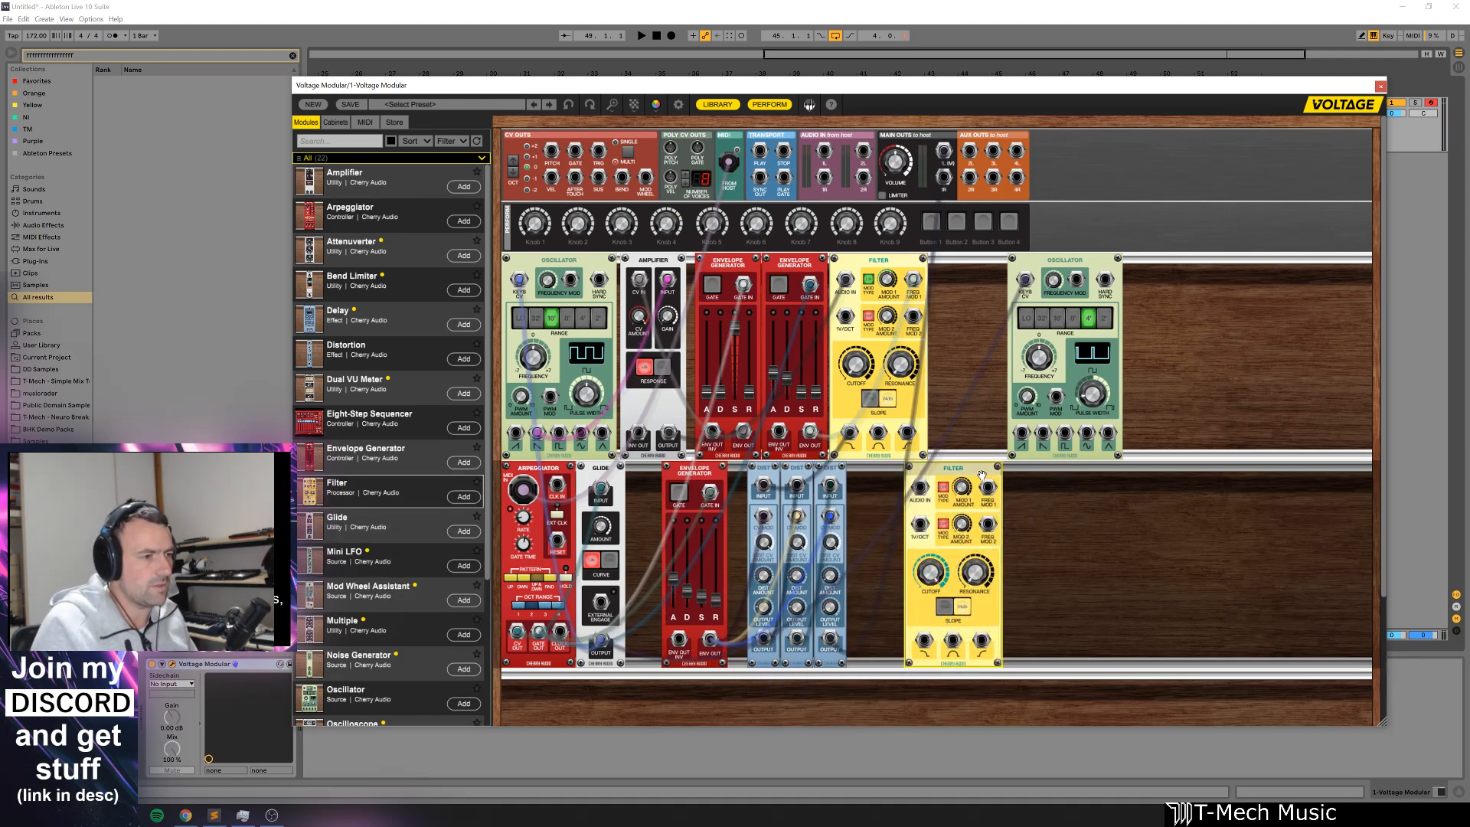
pyautogui.rightClick(894, 349)
pyautogui.click(921, 424)
# Step: Add a Spring Reverb in the second row and patch it between the filter's output and the first Distortion's input
pyautogui.scroll(-5, 397, 520)
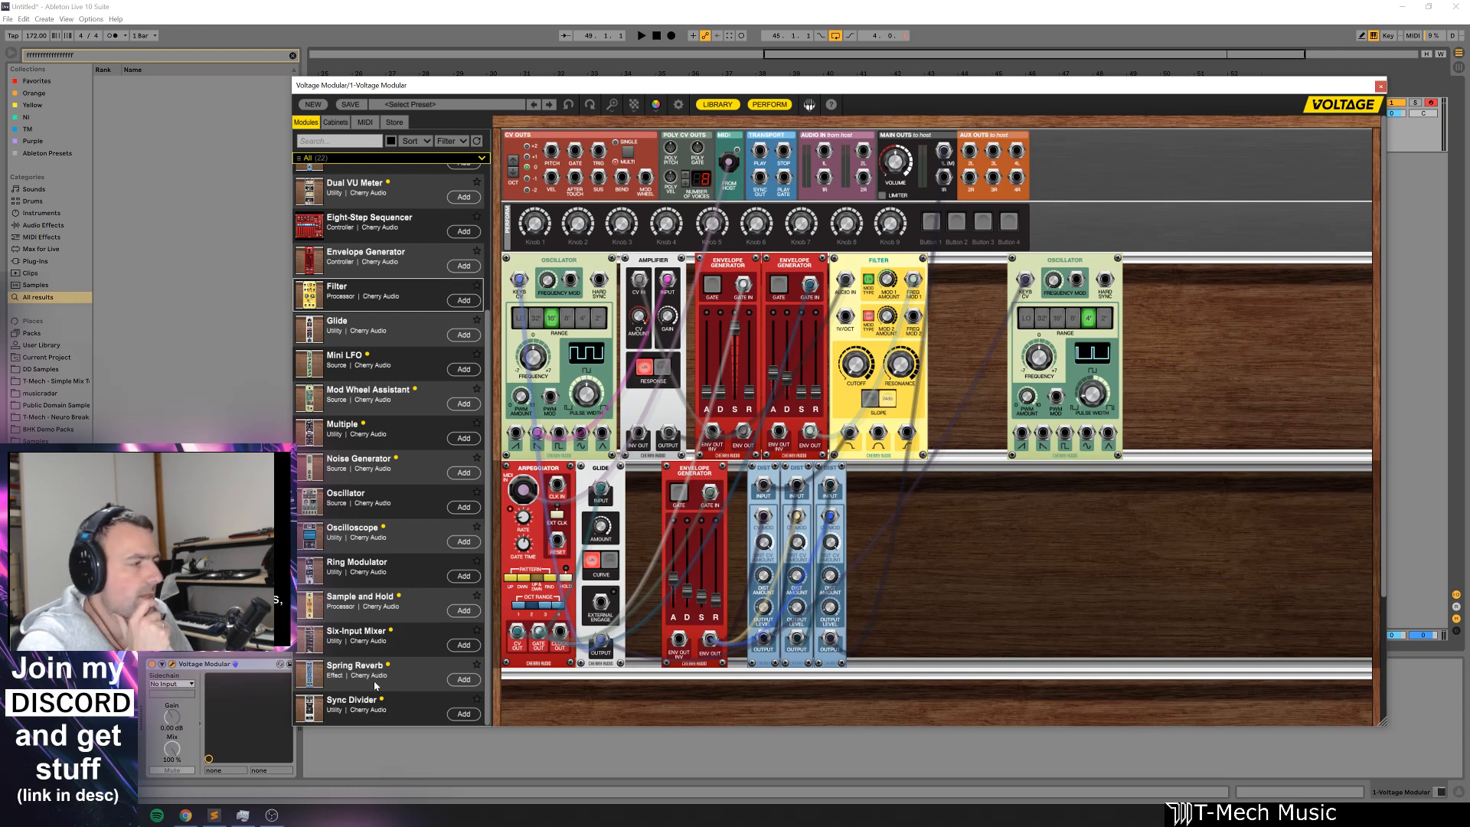
pyautogui.scroll(5, 374, 671)
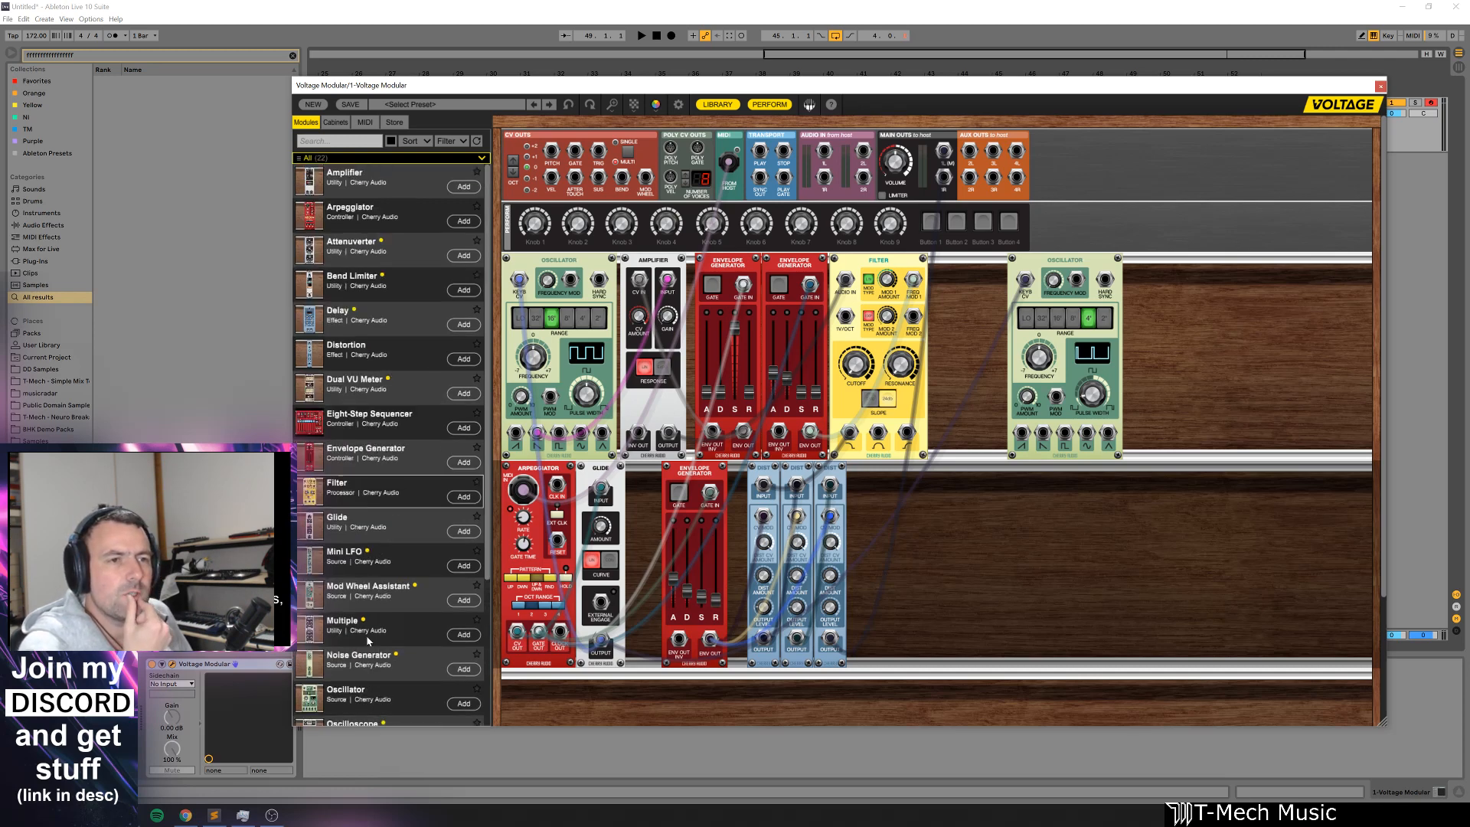
pyautogui.scroll(-5, 369, 611)
pyautogui.moveTo(377, 665); pyautogui.dragTo(974, 566)
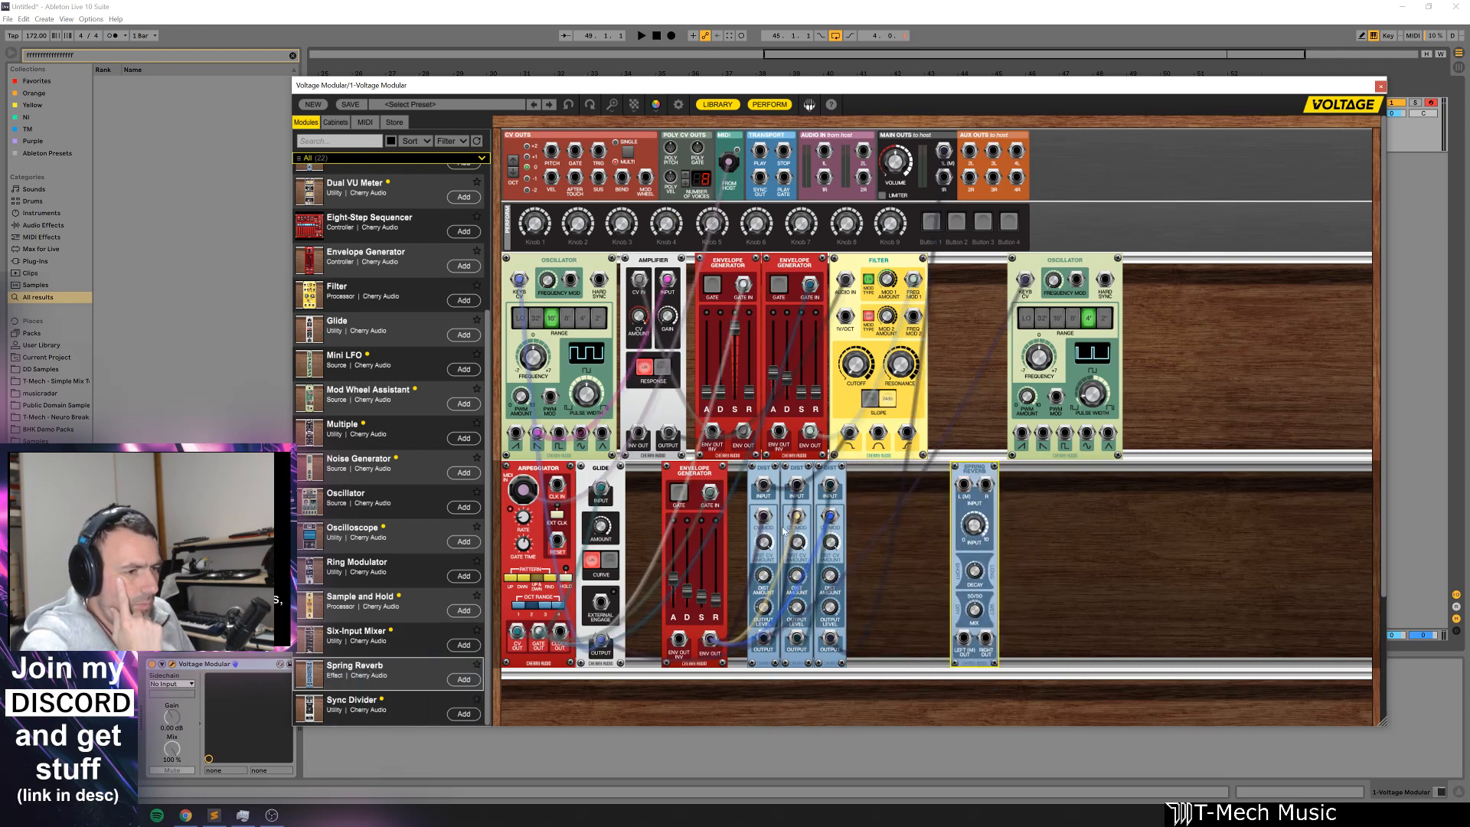
pyautogui.moveTo(763, 484); pyautogui.dragTo(963, 484)
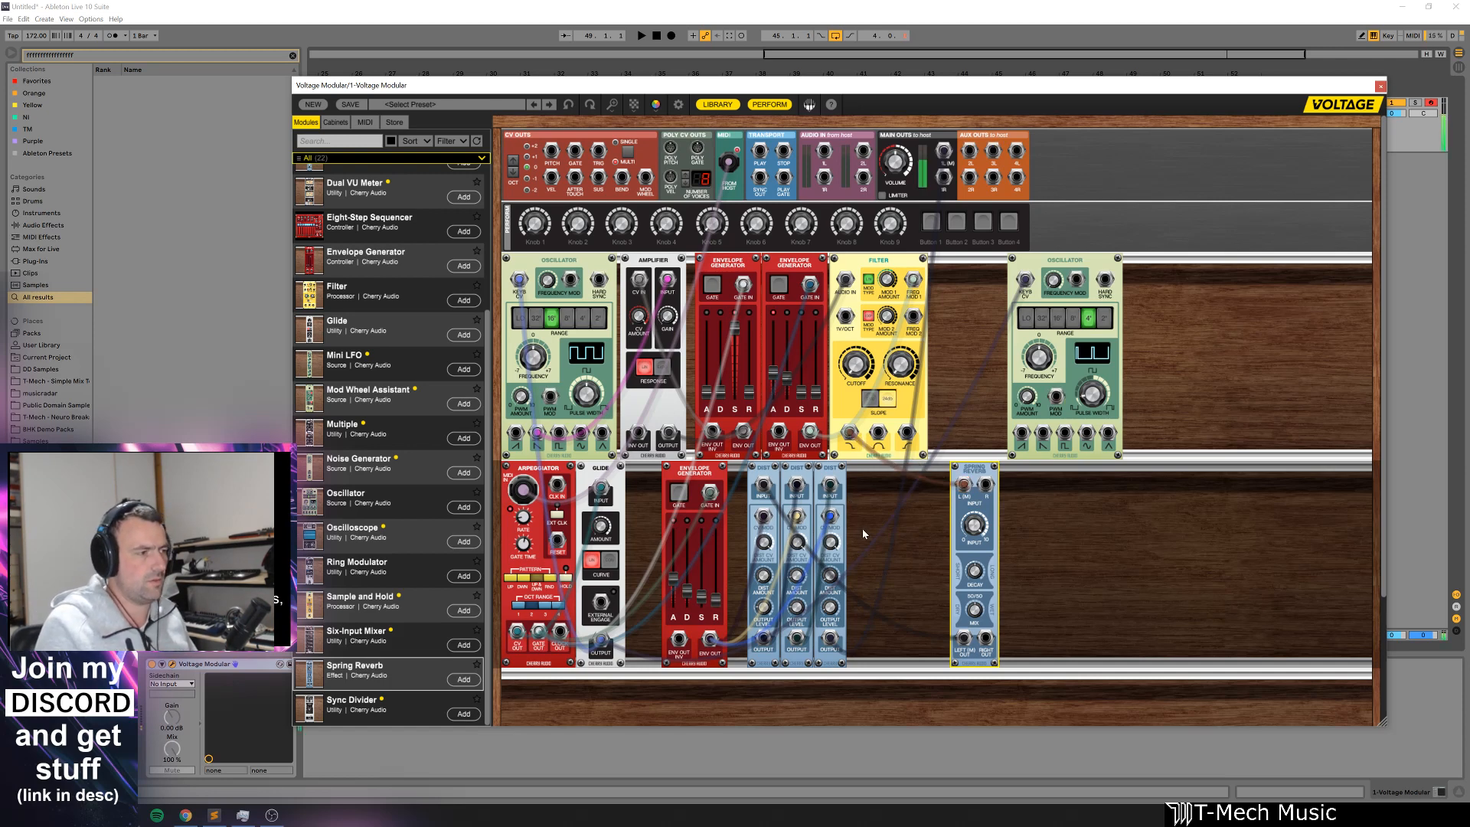
# Step: Adjust the Spring Reverb's decay and input level, and audition its dry/wet mix at different settings
pyautogui.moveTo(977, 565); pyautogui.dragTo(980, 632)
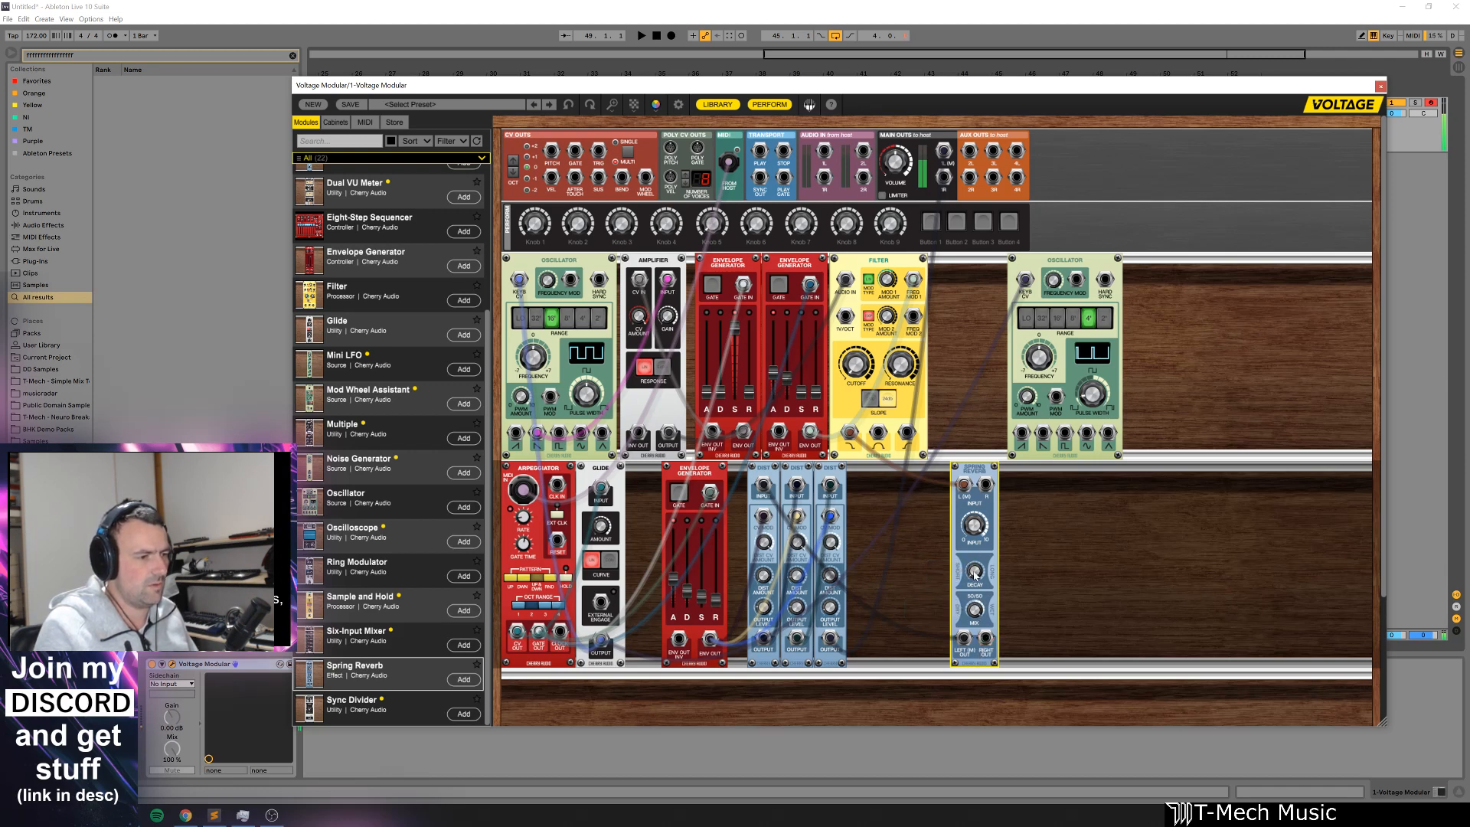
pyautogui.moveTo(974, 525); pyautogui.dragTo(993, 635)
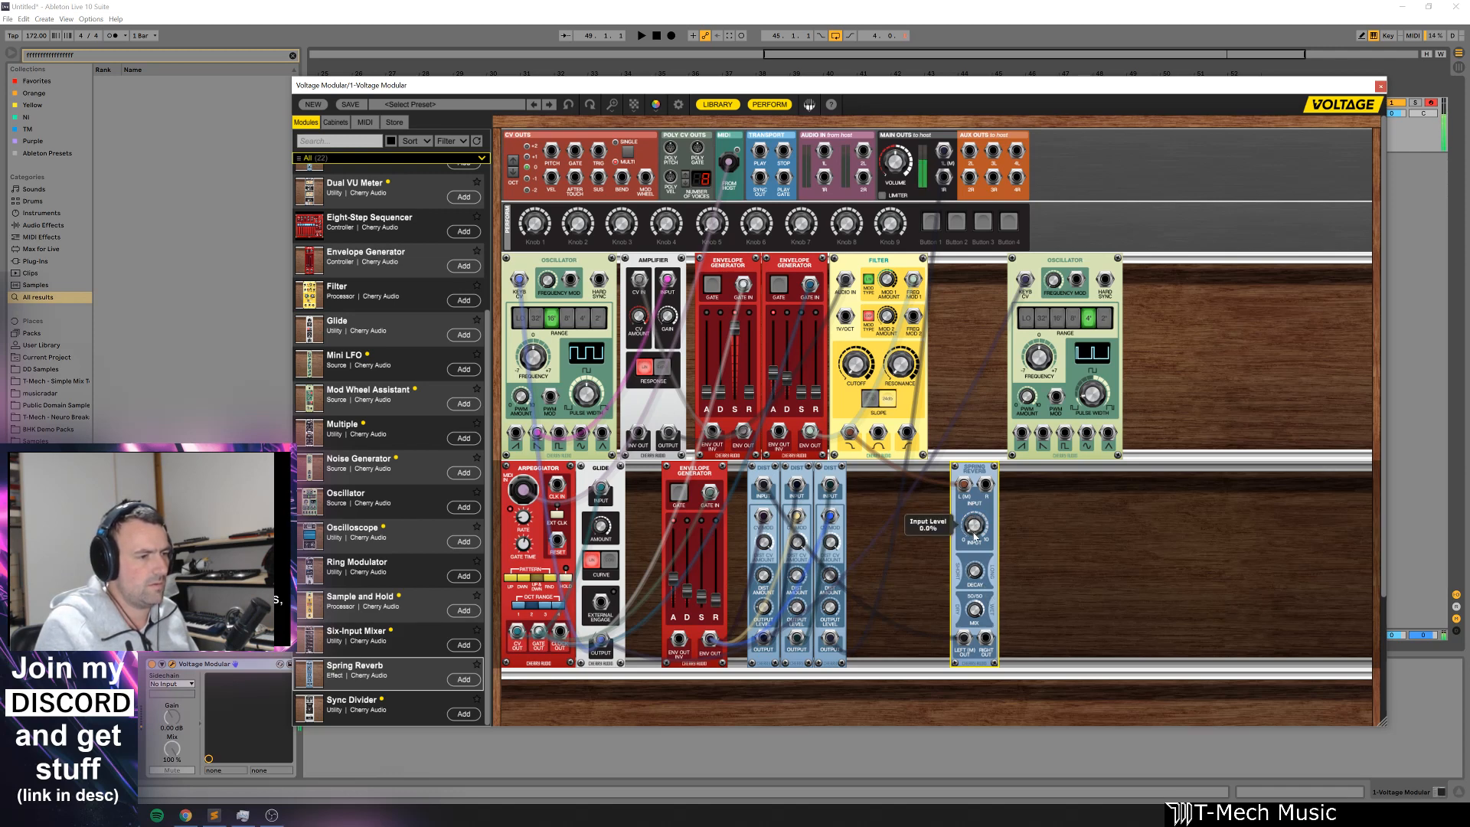
pyautogui.moveTo(975, 536); pyautogui.dragTo(973, 531)
pyautogui.moveTo(980, 609); pyautogui.dragTo(969, 532)
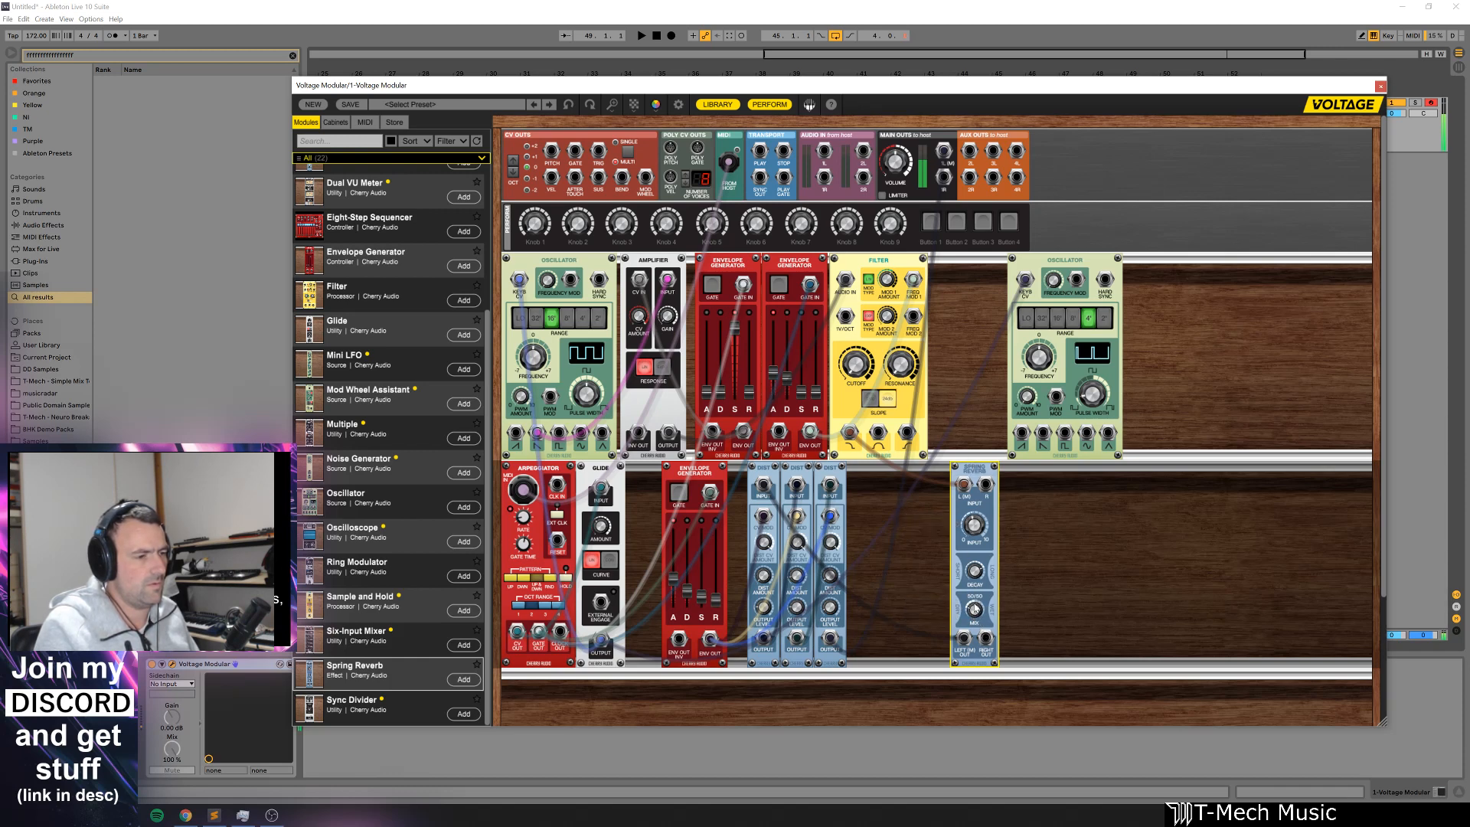
pyautogui.moveTo(975, 609)
pyautogui.moveTo(975, 605); pyautogui.dragTo(975, 605)
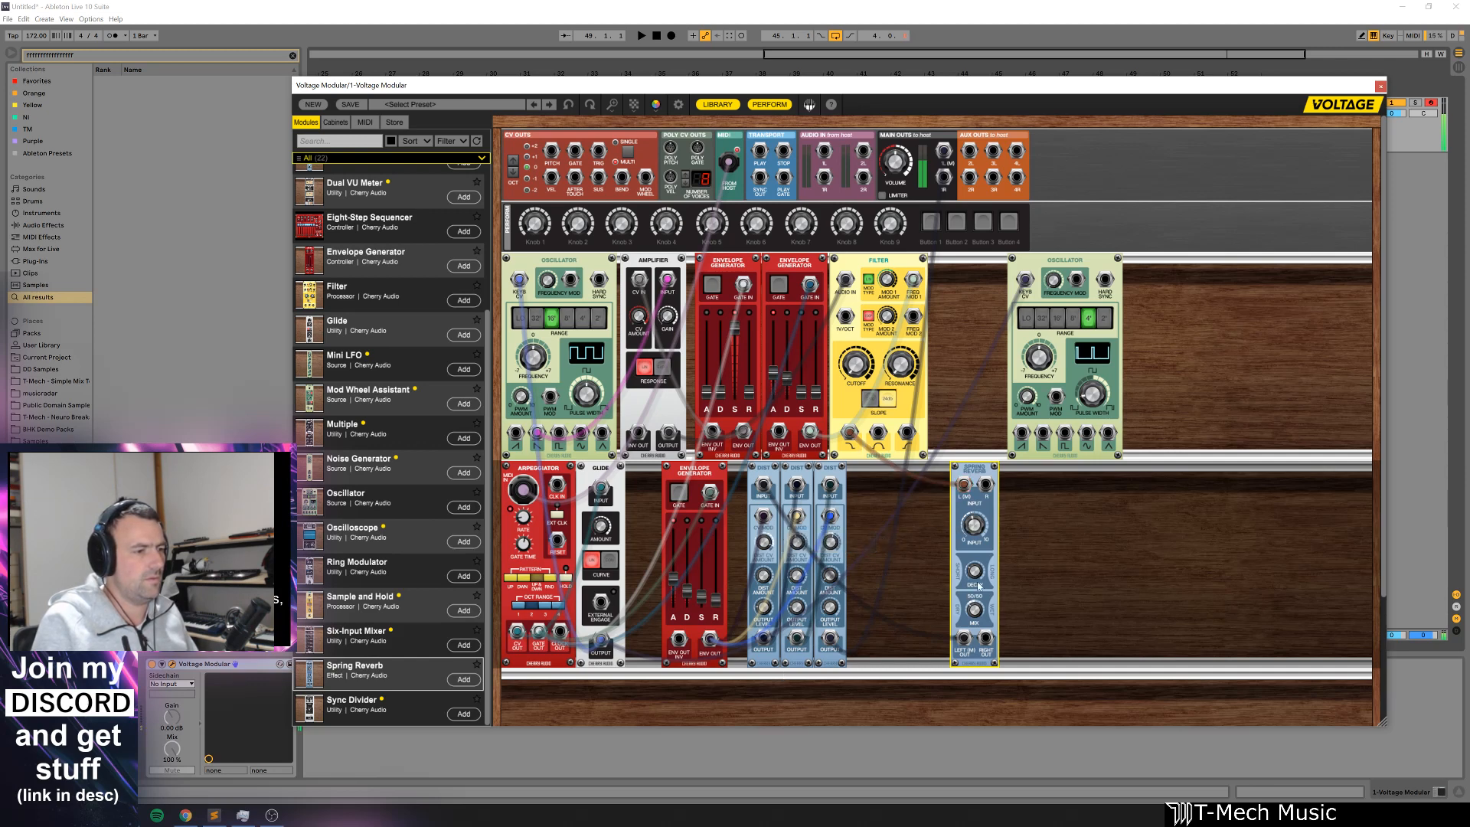
pyautogui.moveTo(977, 615); pyautogui.dragTo(963, 377)
pyautogui.moveTo(973, 449); pyautogui.dragTo(982, 605)
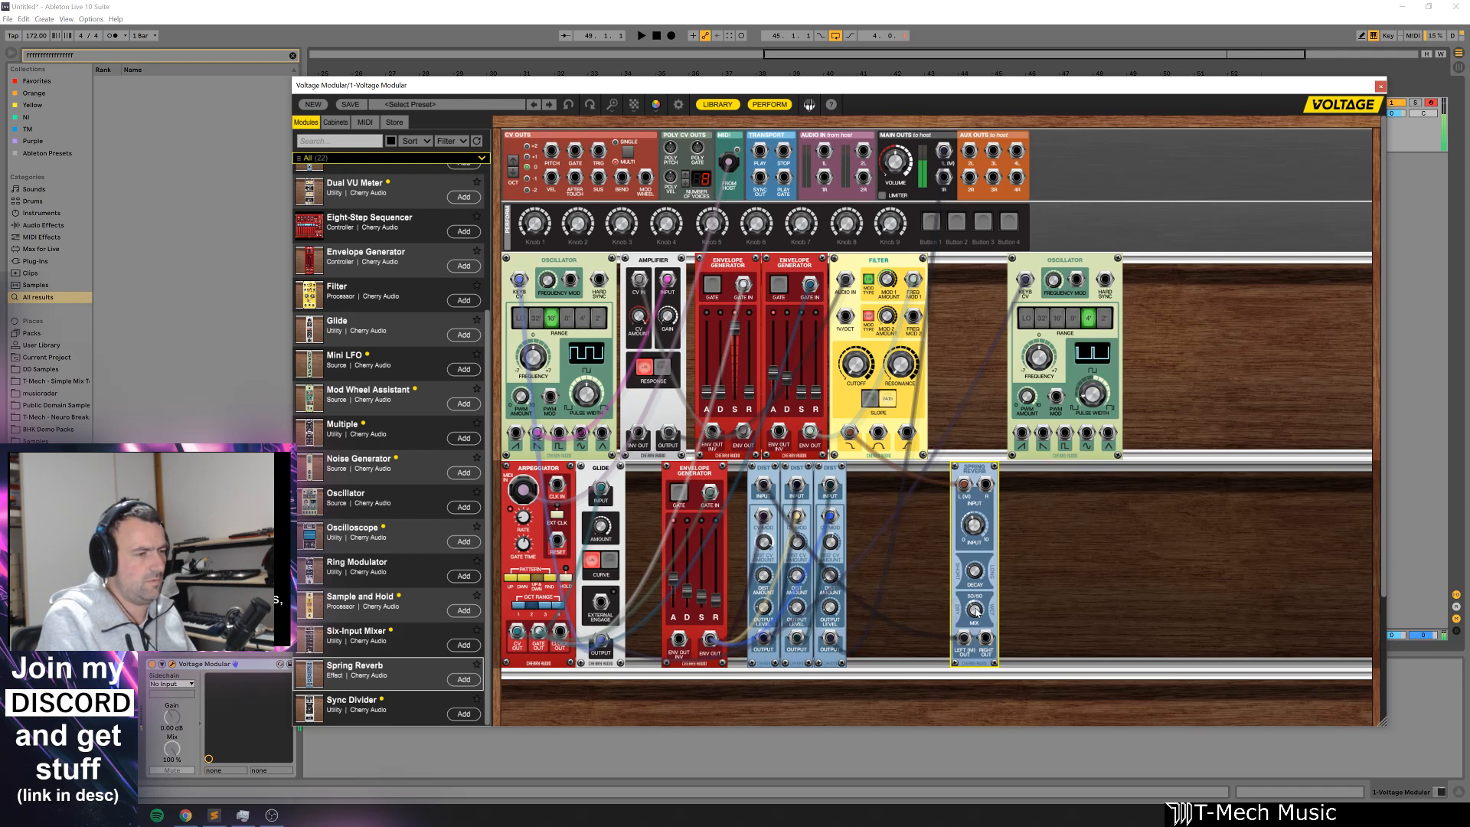
pyautogui.moveTo(977, 612); pyautogui.dragTo(977, 567)
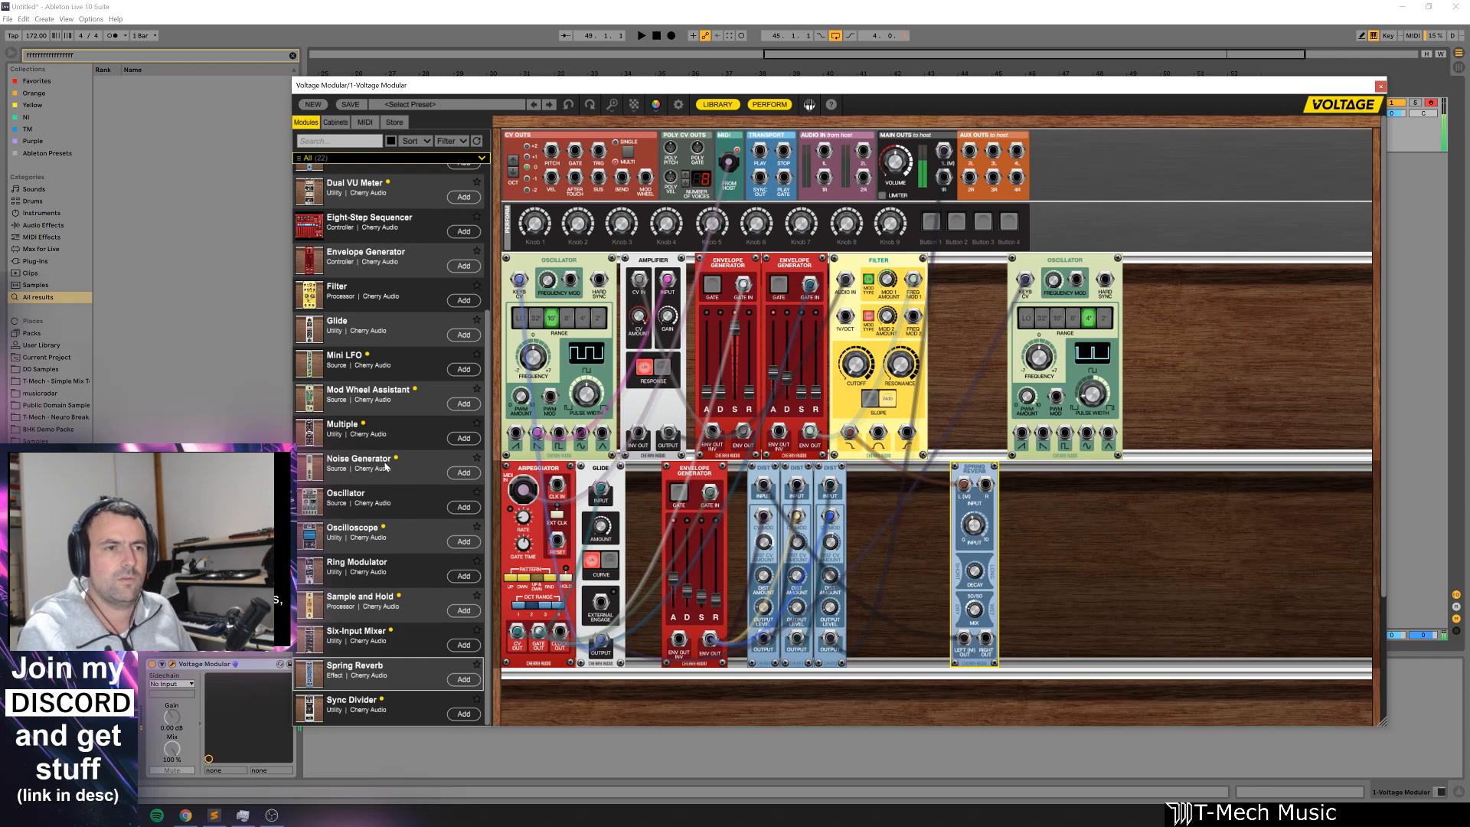
# Step: Add a Delay beside the Spring Reverb and patch it into the signal path ahead of the first Distortion
pyautogui.scroll(3, 385, 466)
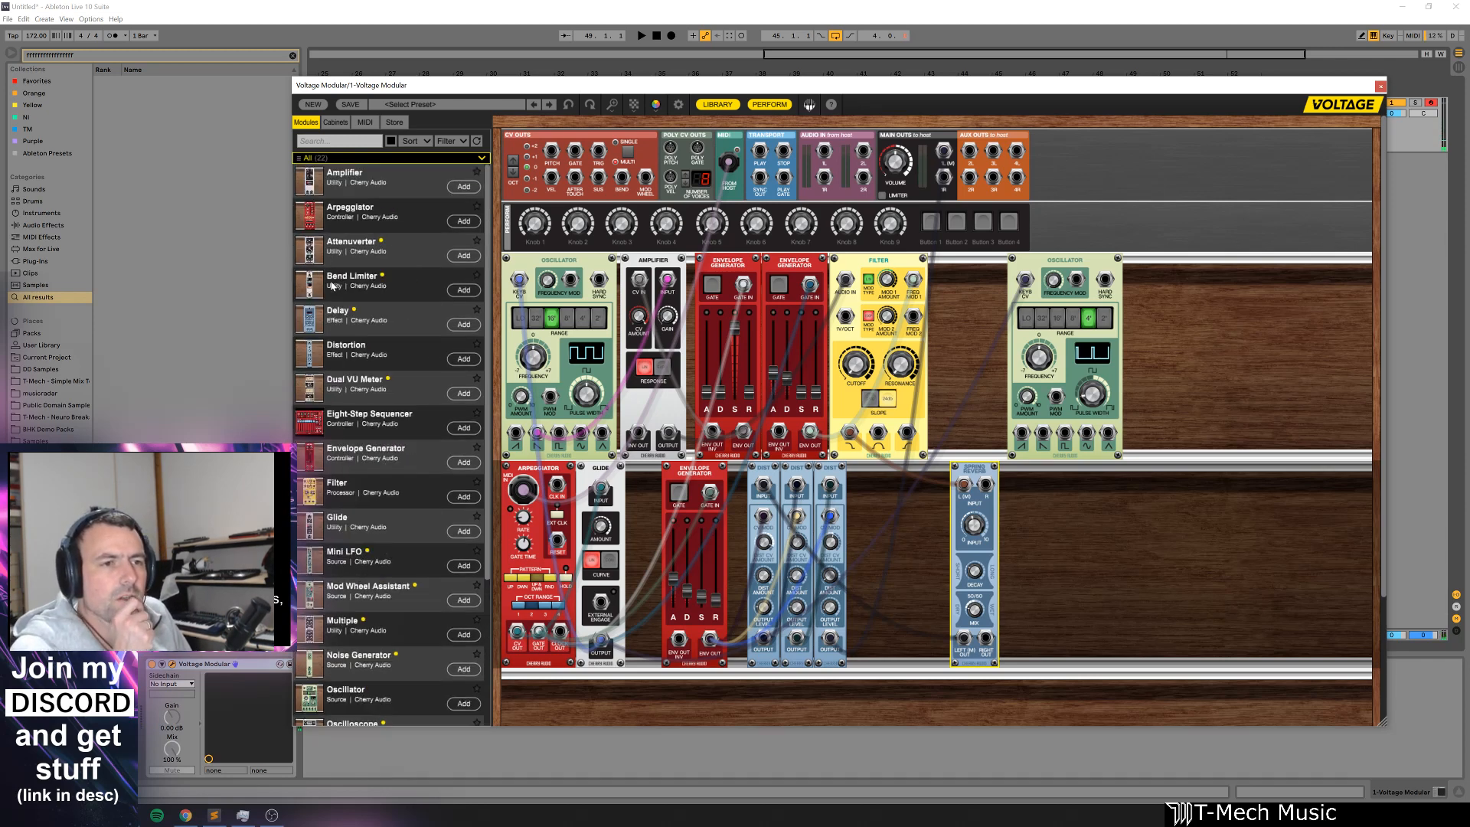
pyautogui.moveTo(312, 320); pyautogui.dragTo(1089, 490)
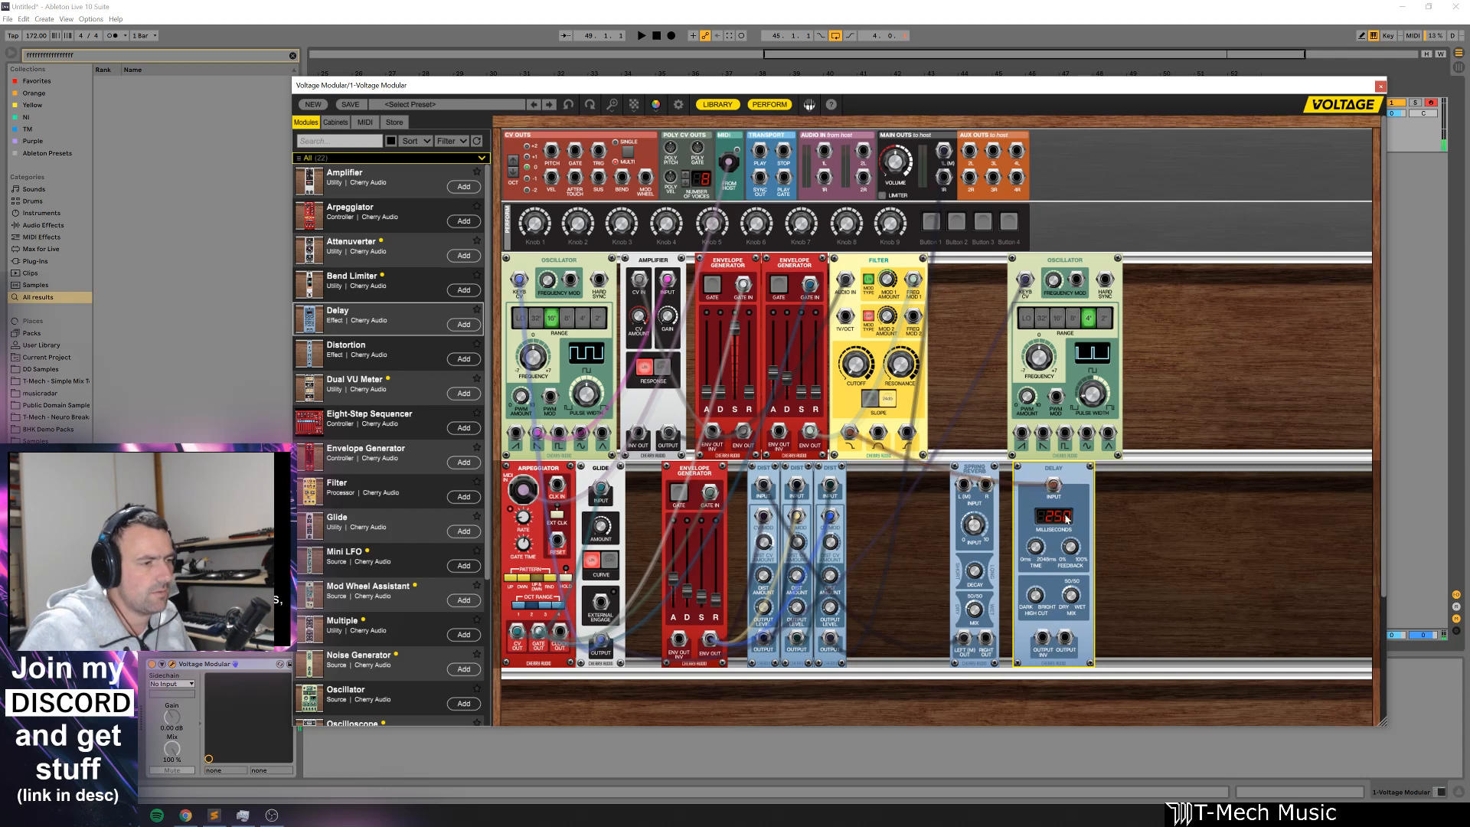
pyautogui.moveTo(764, 484); pyautogui.dragTo(1074, 640)
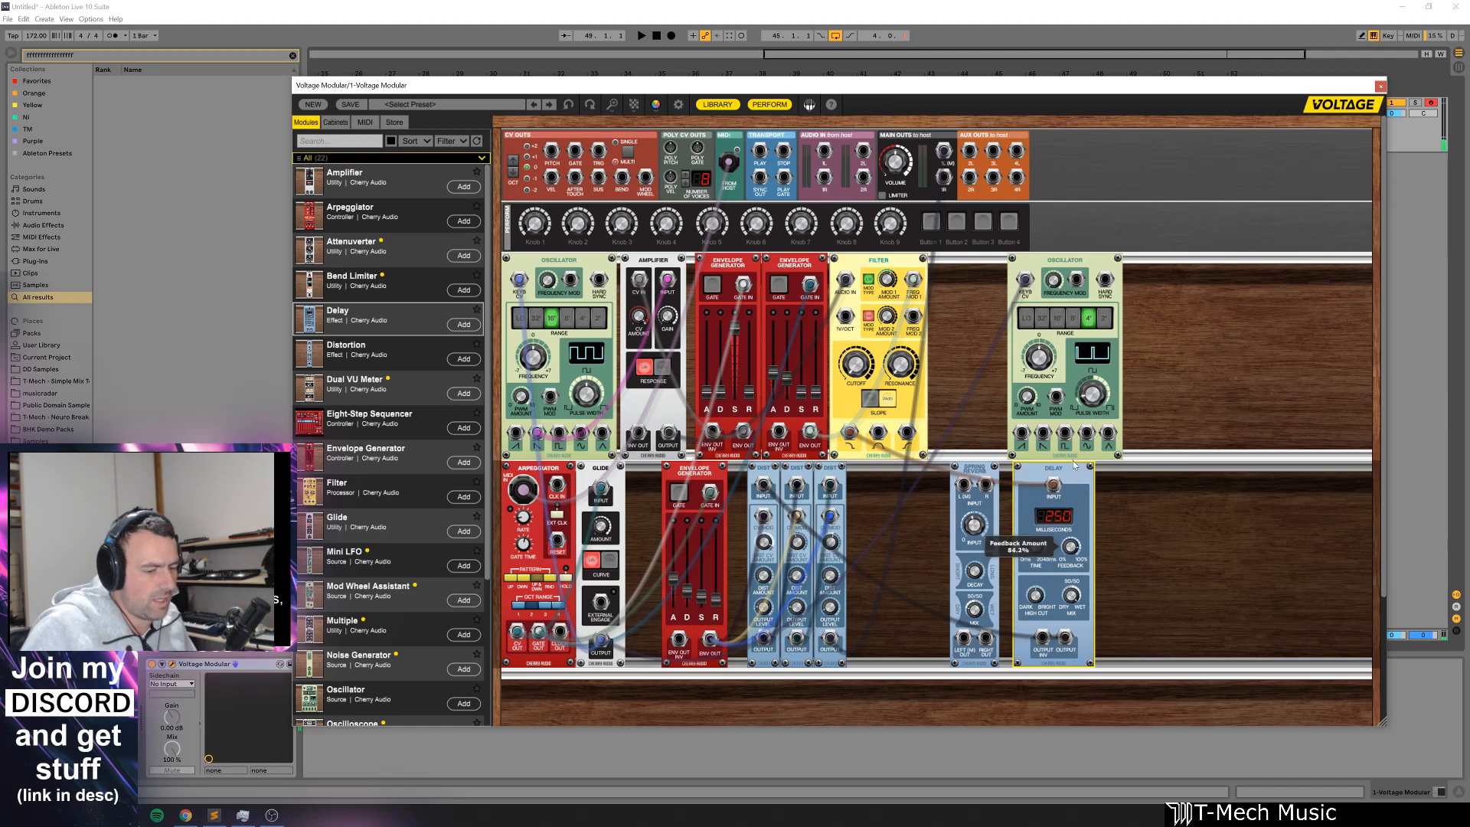
# Step: Audition the Delay's time from 0 ms up to 106 ms and adjust its feedback
pyautogui.moveTo(1035, 546); pyautogui.dragTo(1039, 550)
pyautogui.rightClick(1075, 498)
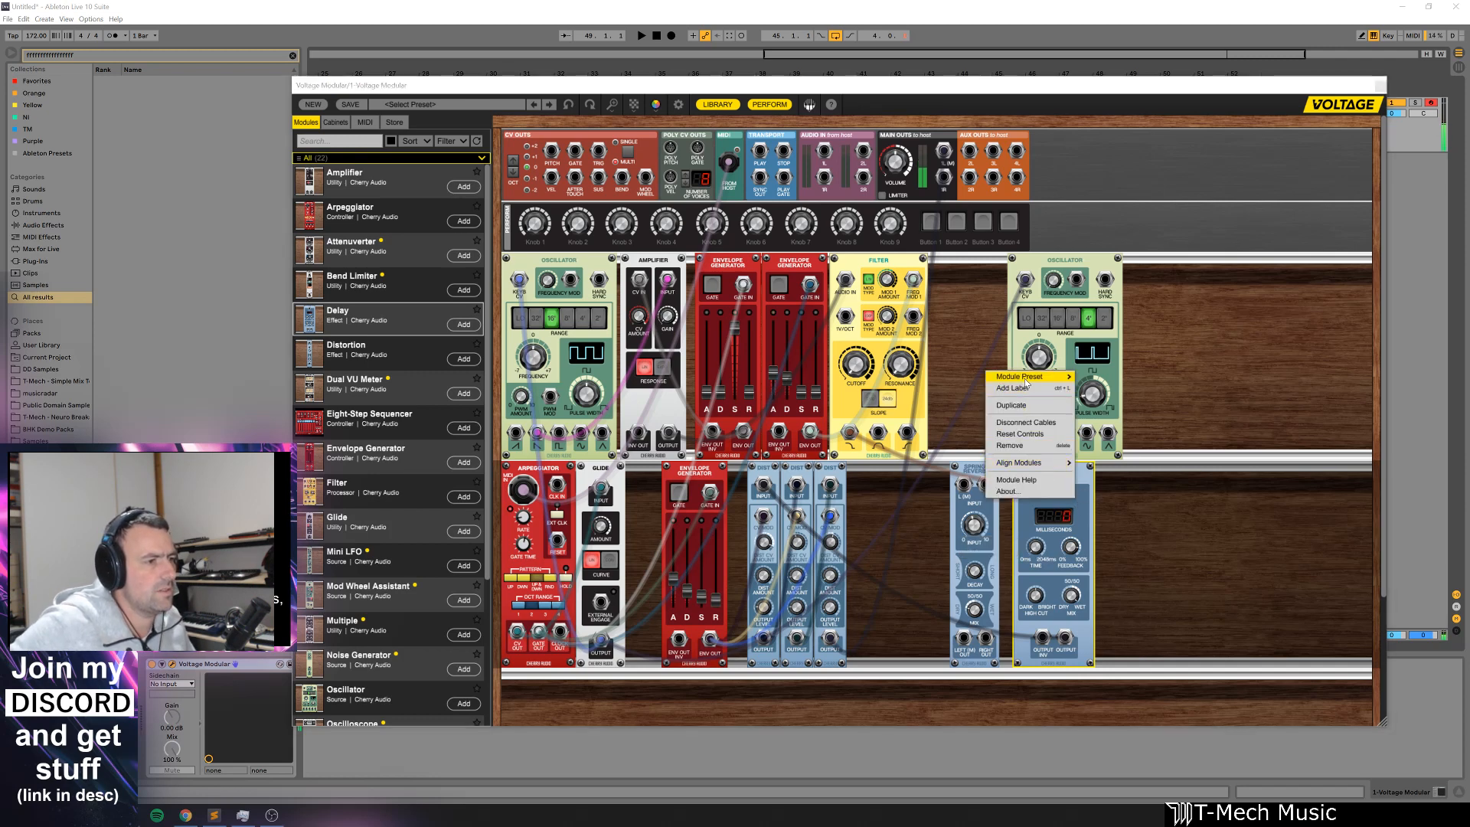
pyautogui.click(1032, 424)
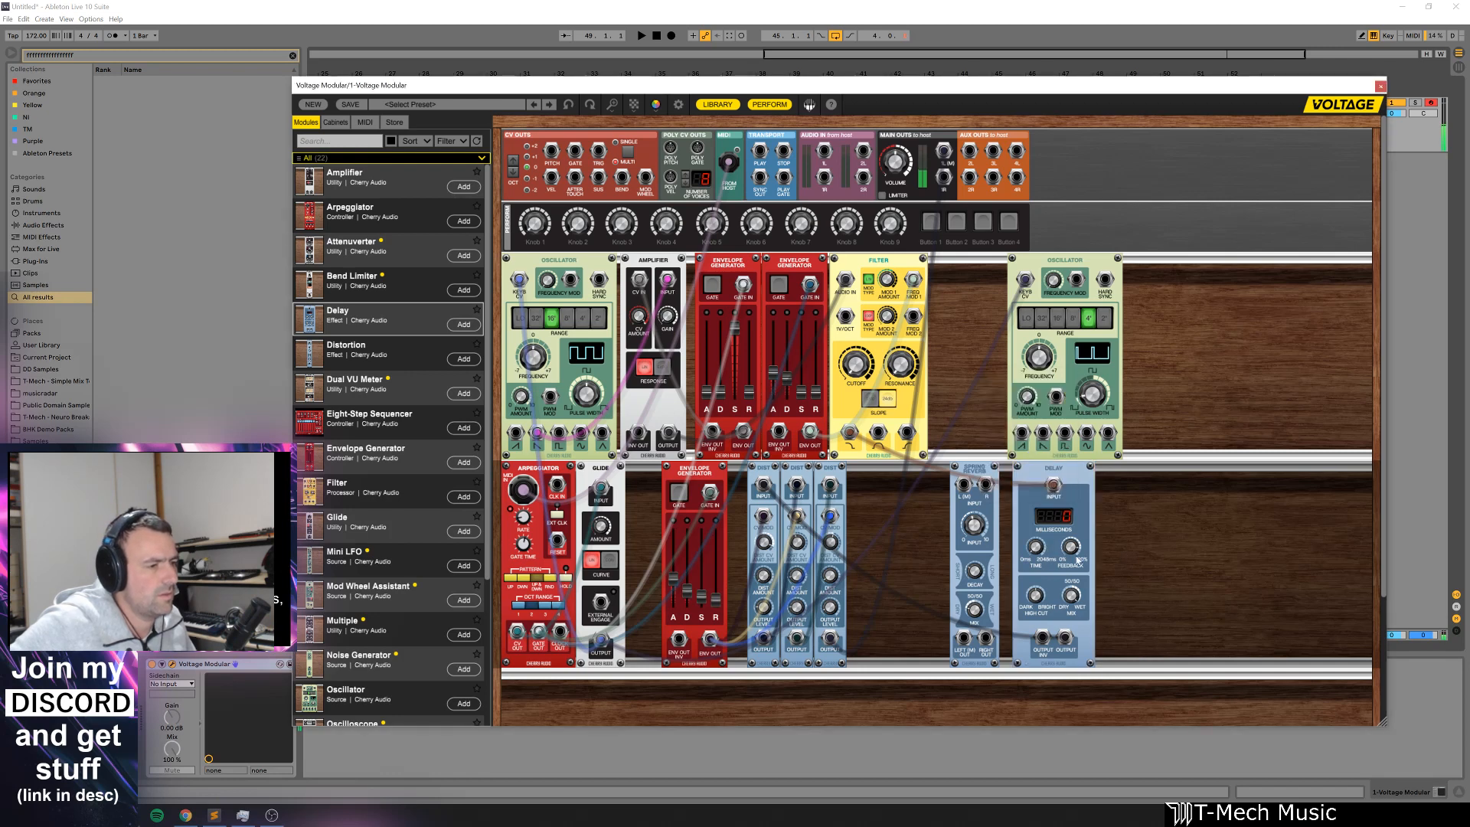
pyautogui.moveTo(1077, 560)
pyautogui.mouseDown()
pyautogui.moveTo(1077, 525)
pyautogui.moveTo(1075, 567)
pyautogui.mouseUp()
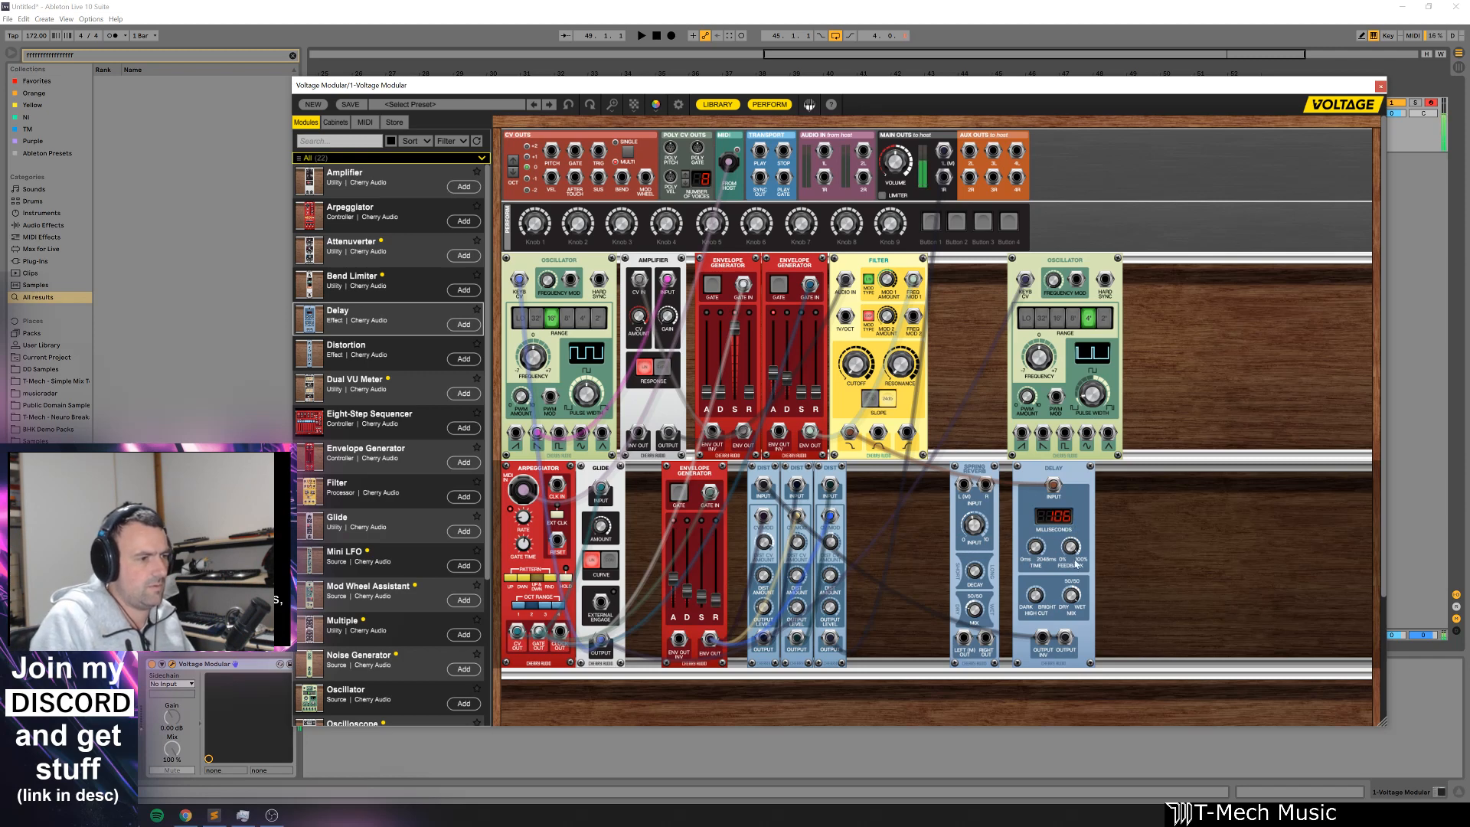
# Step: Audition the Delay at progressively longer times, raising its time in stages through 172, 352 and 503 ms to 663 ms
pyautogui.scroll(-3, 1040, 550)
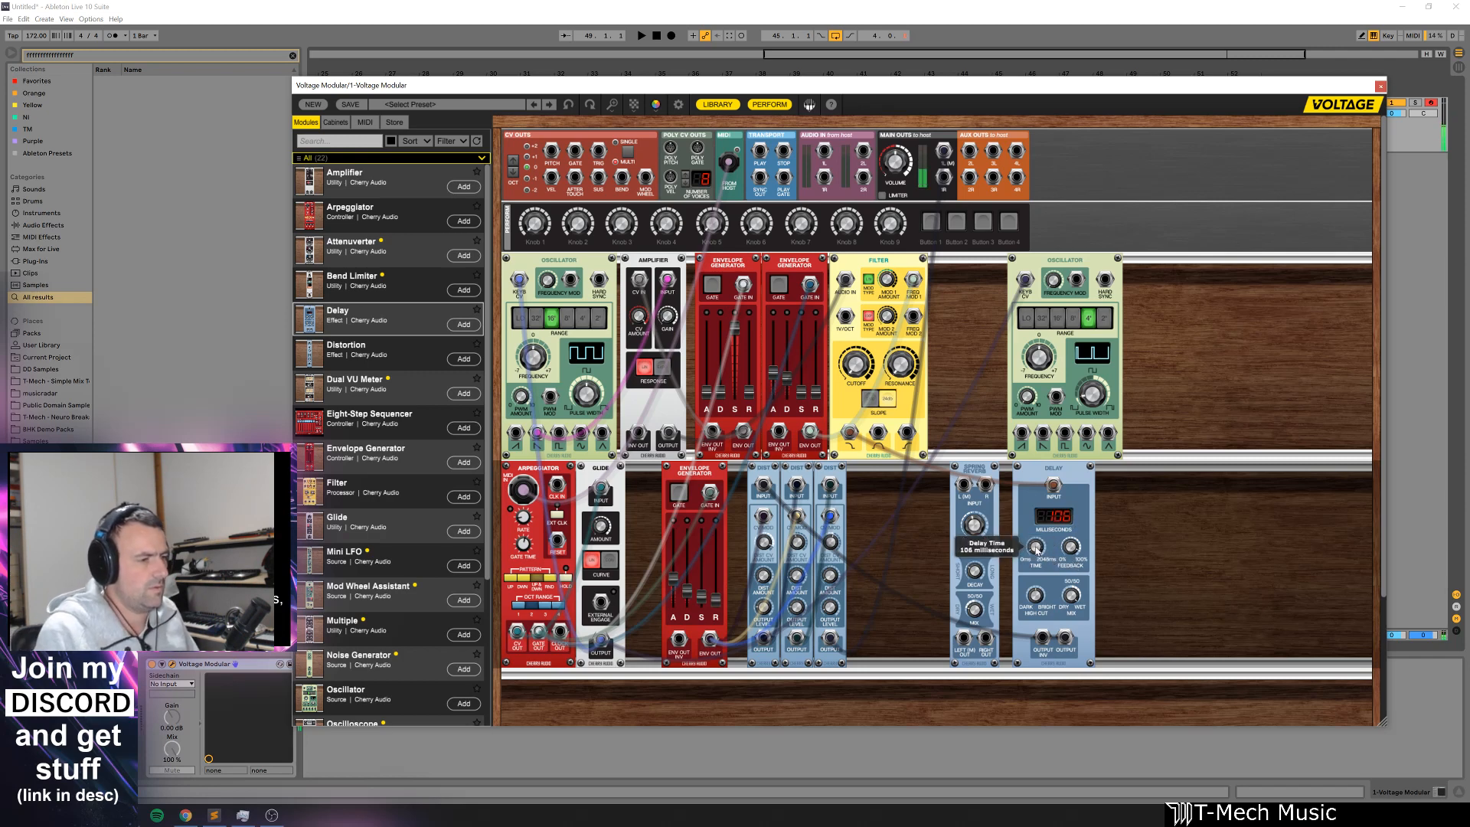
pyautogui.scroll(-2, 1036, 552)
pyautogui.scroll(4, 1036, 550)
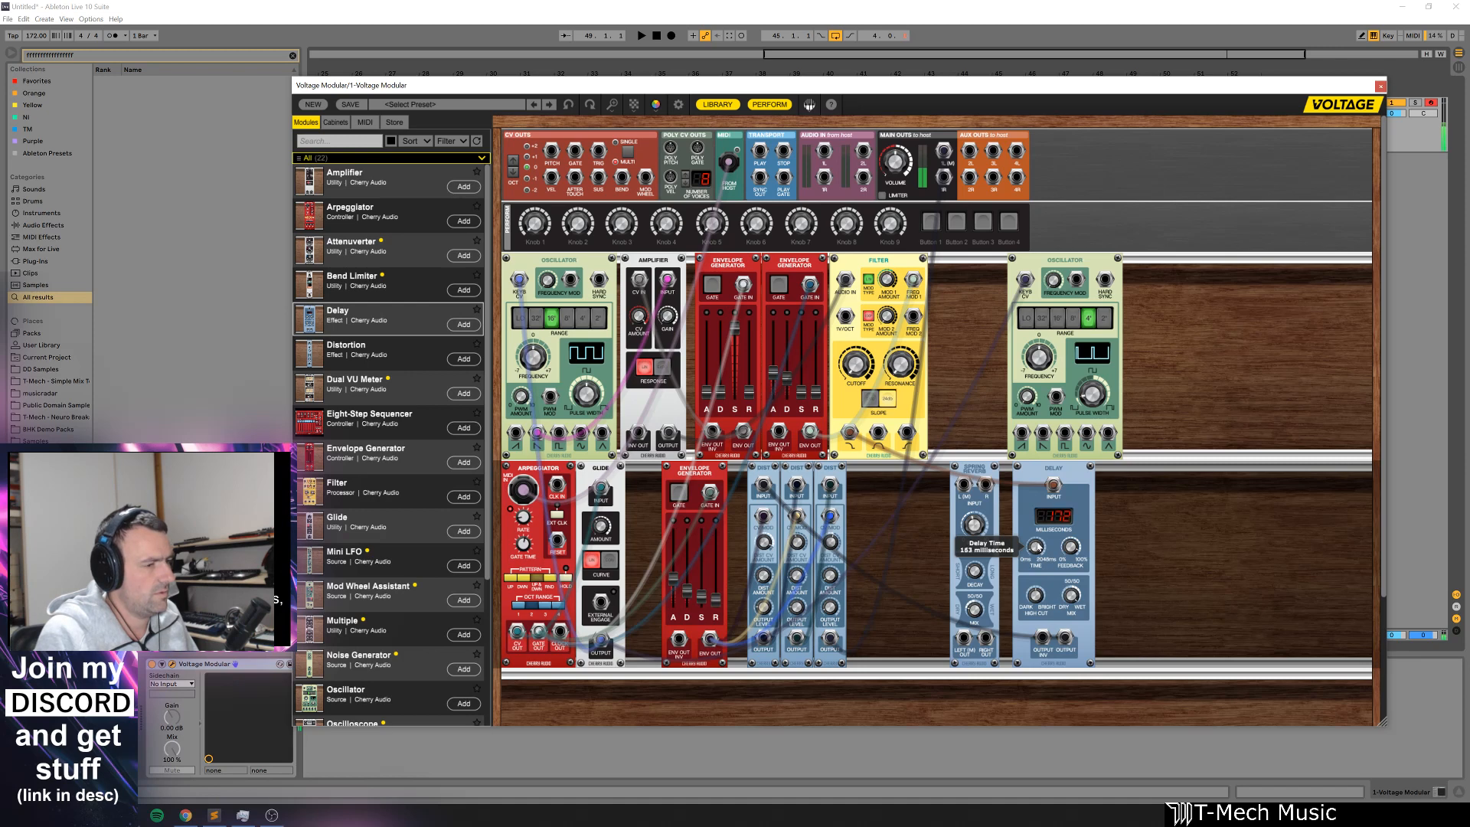
pyautogui.moveTo(1035, 596)
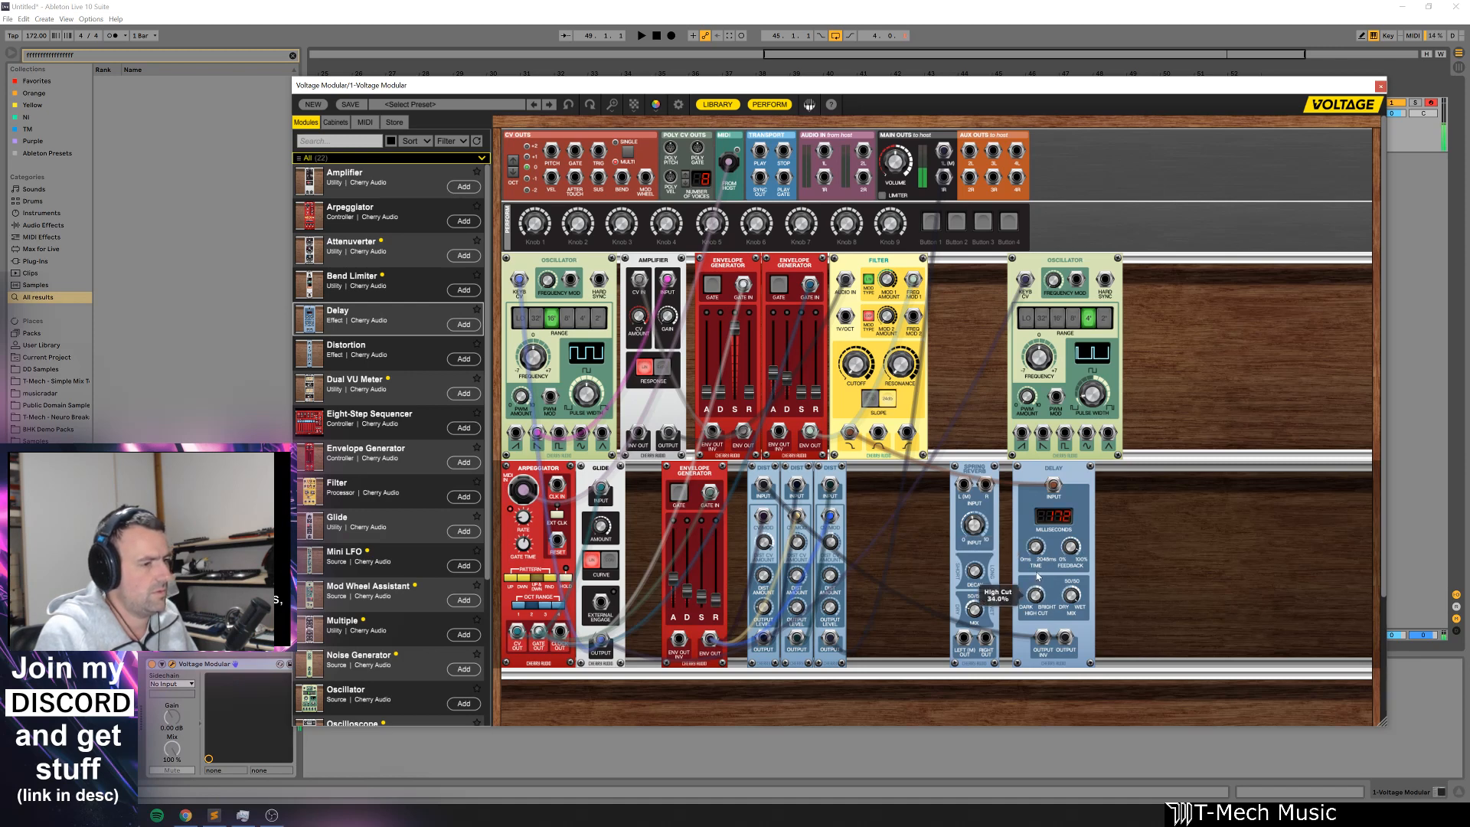
pyautogui.scroll(4, 1036, 545)
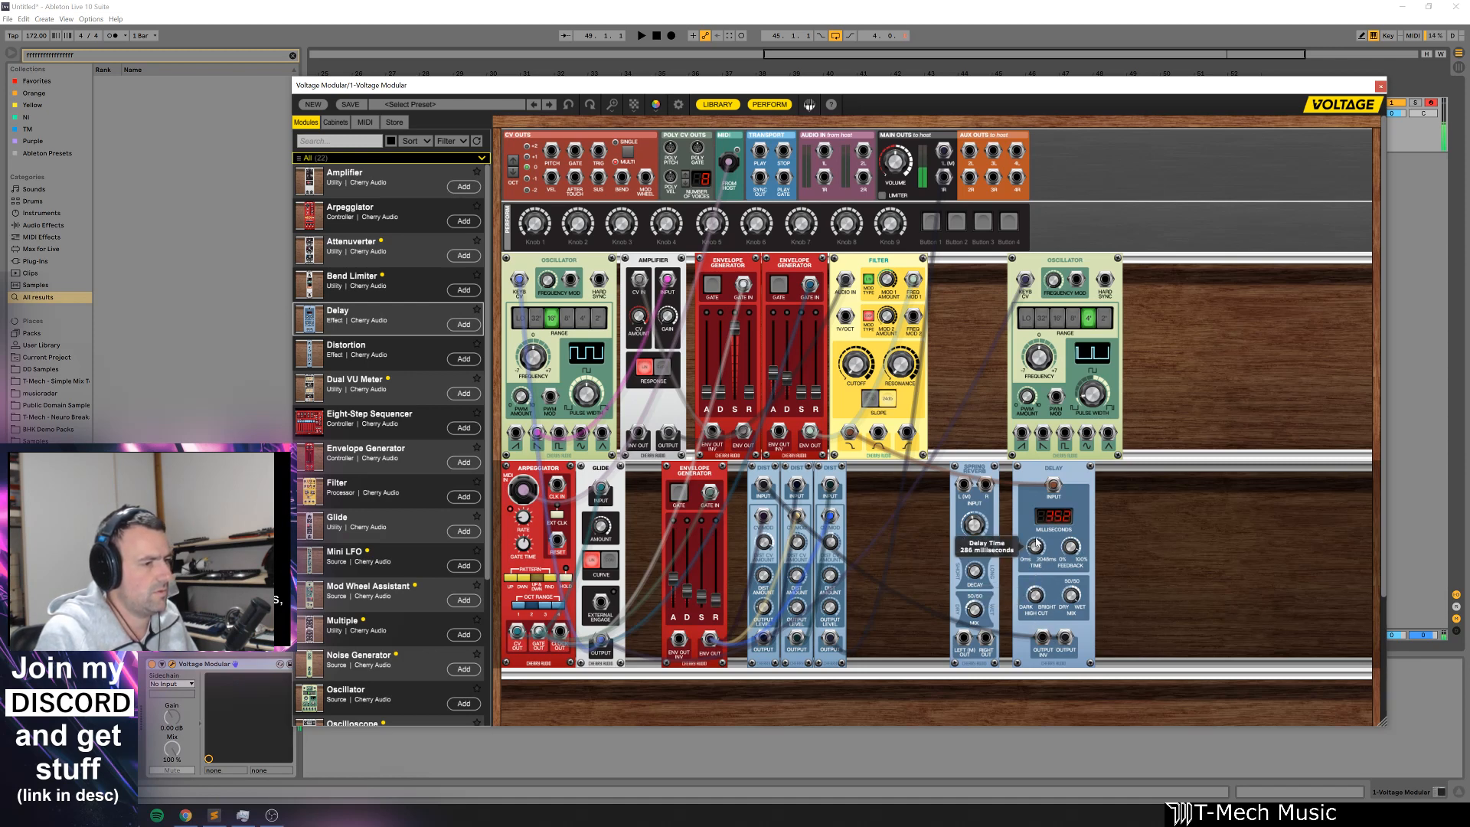
pyautogui.scroll(5, 1037, 543)
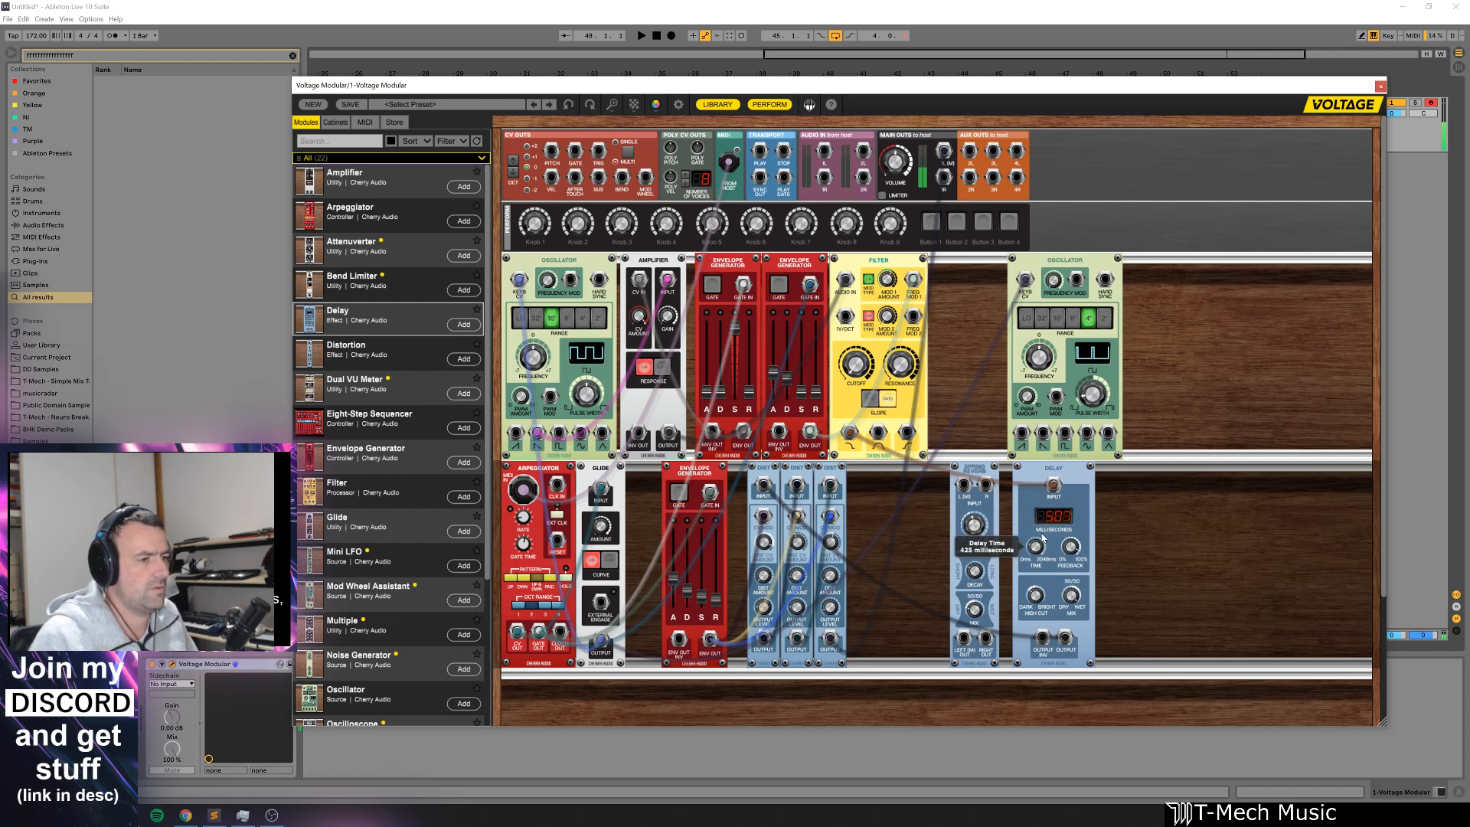
pyautogui.scroll(3, 1040, 543)
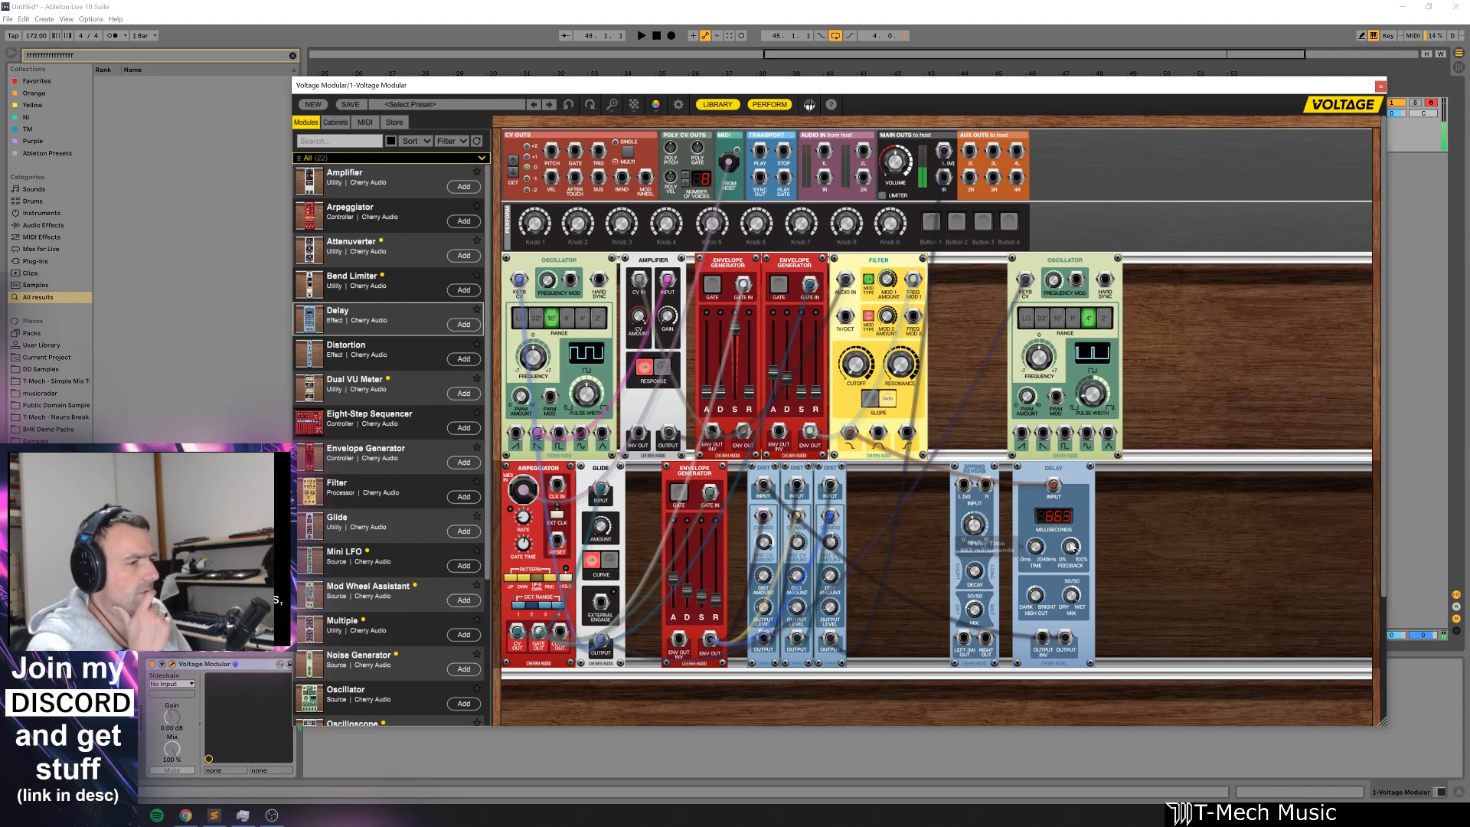
# Step: Sweep the Delay's time down to 90 ms and back up through 294 ms to 573 ms
pyautogui.moveTo(1080, 569)
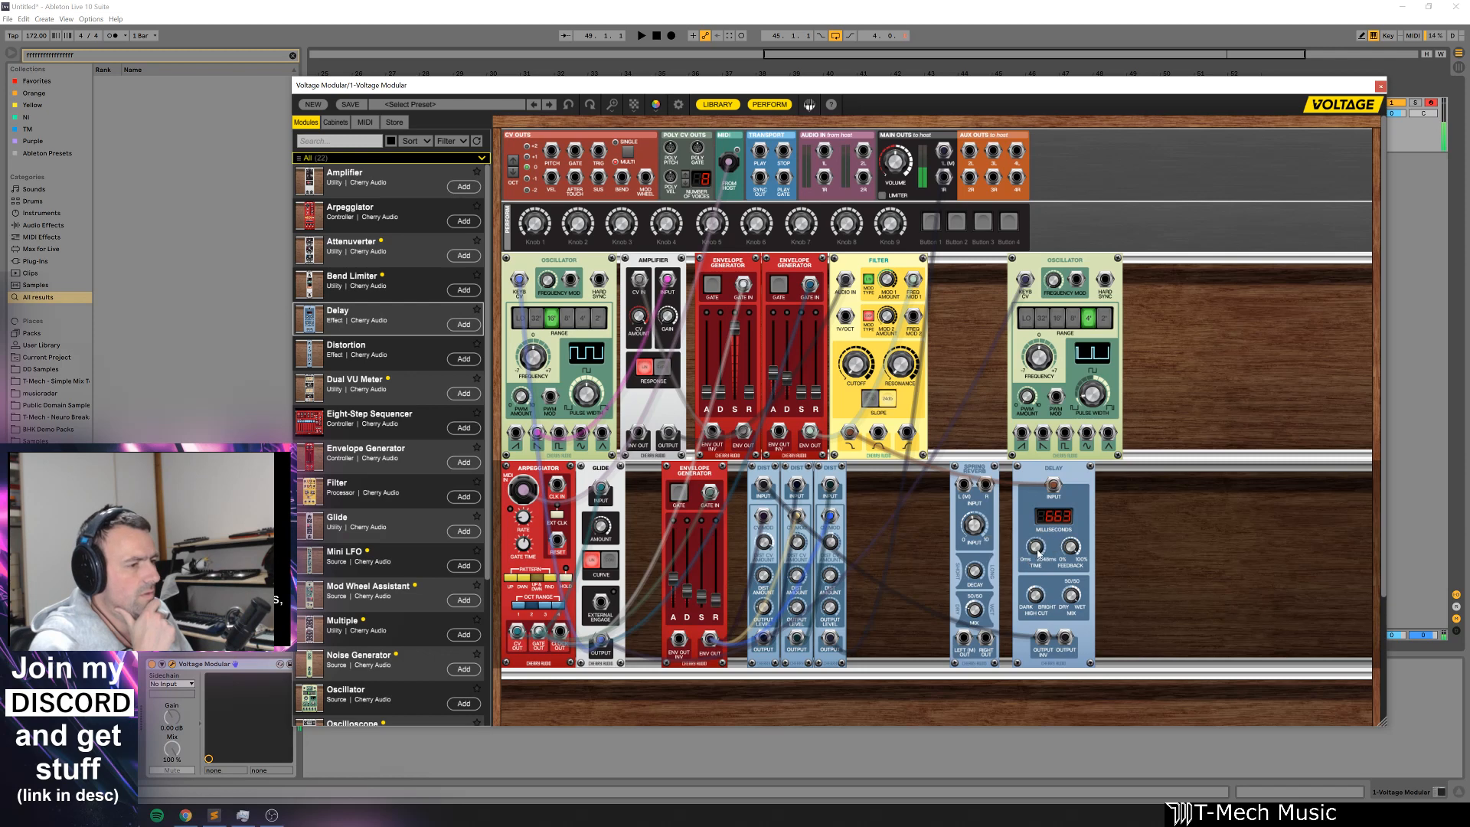
pyautogui.scroll(4, 1039, 542)
pyautogui.moveTo(1039, 542); pyautogui.dragTo(1037, 559)
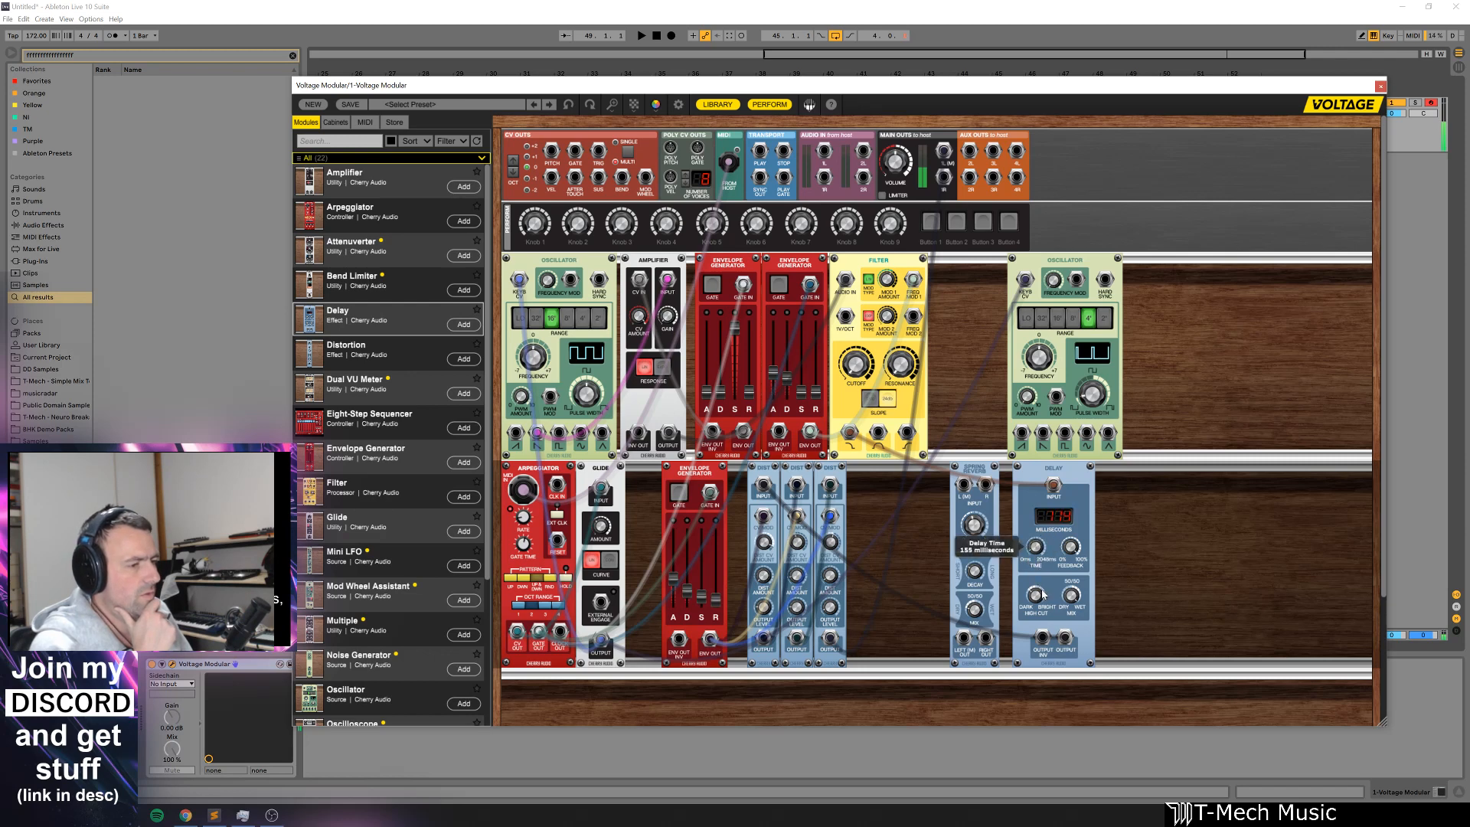
pyautogui.scroll(3, 1072, 561)
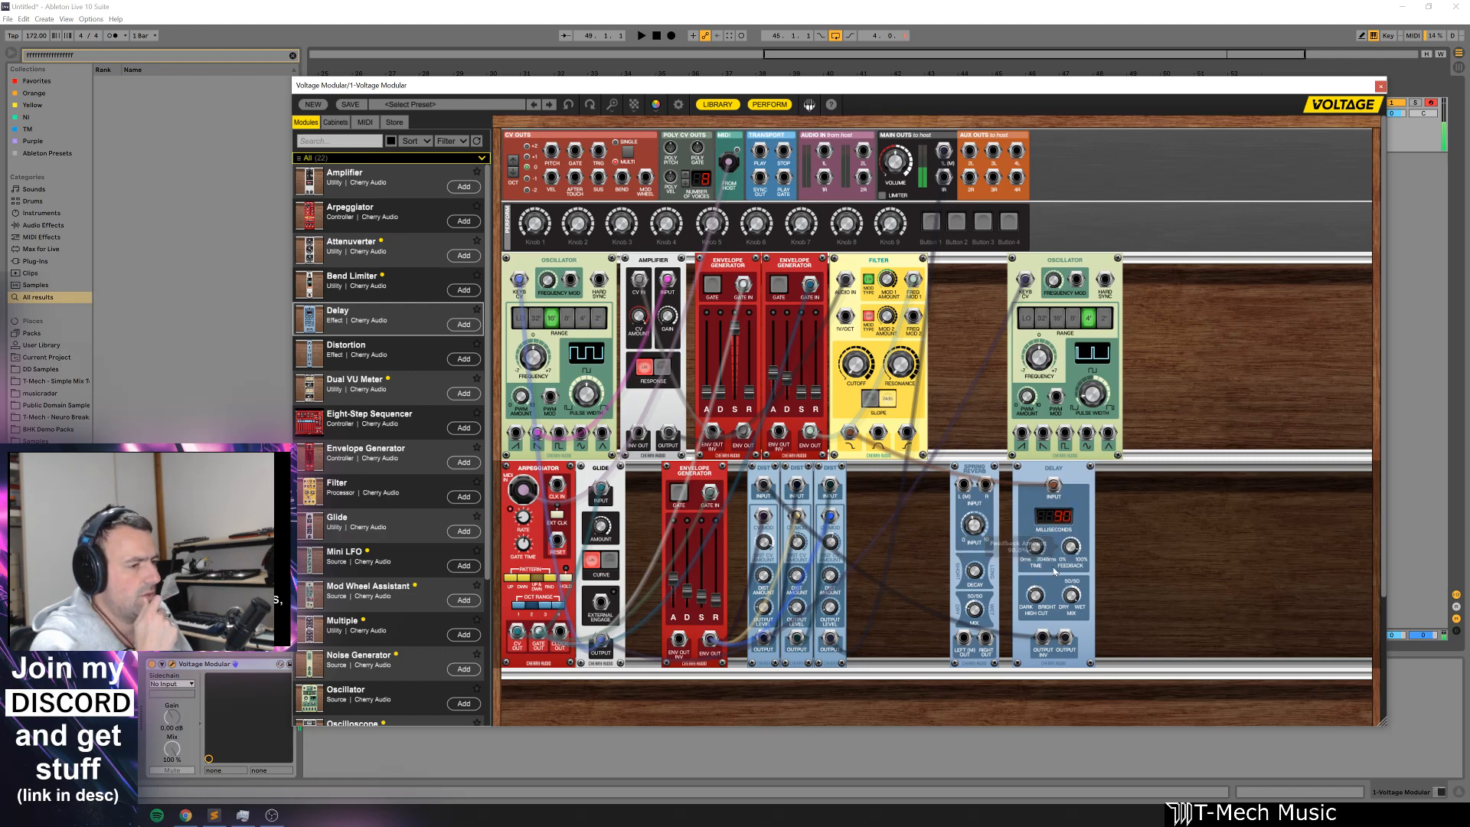
pyautogui.scroll(-10, 1039, 544)
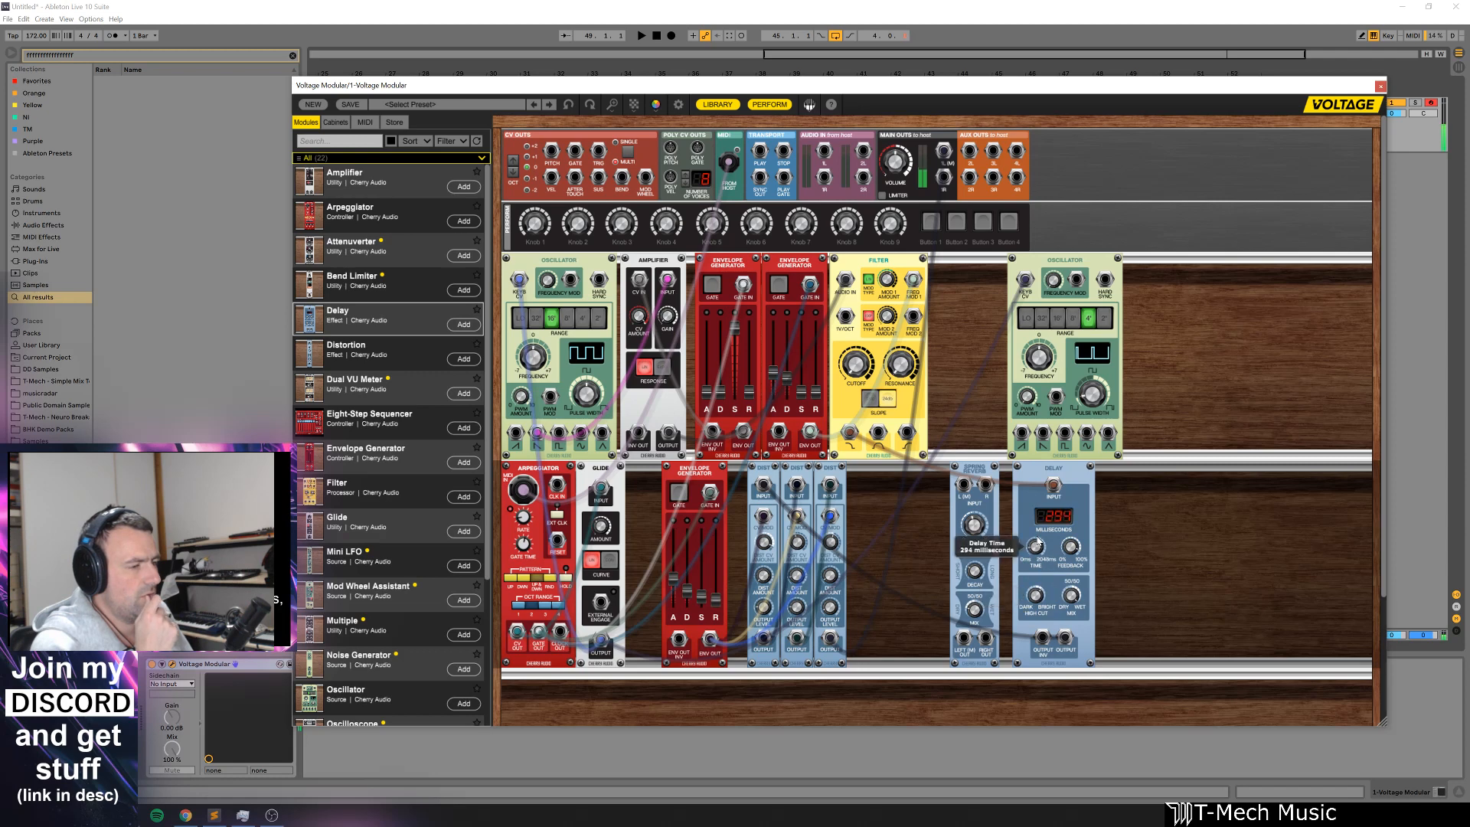
pyautogui.scroll(3, 1038, 543)
pyautogui.moveTo(1042, 540); pyautogui.dragTo(1044, 526)
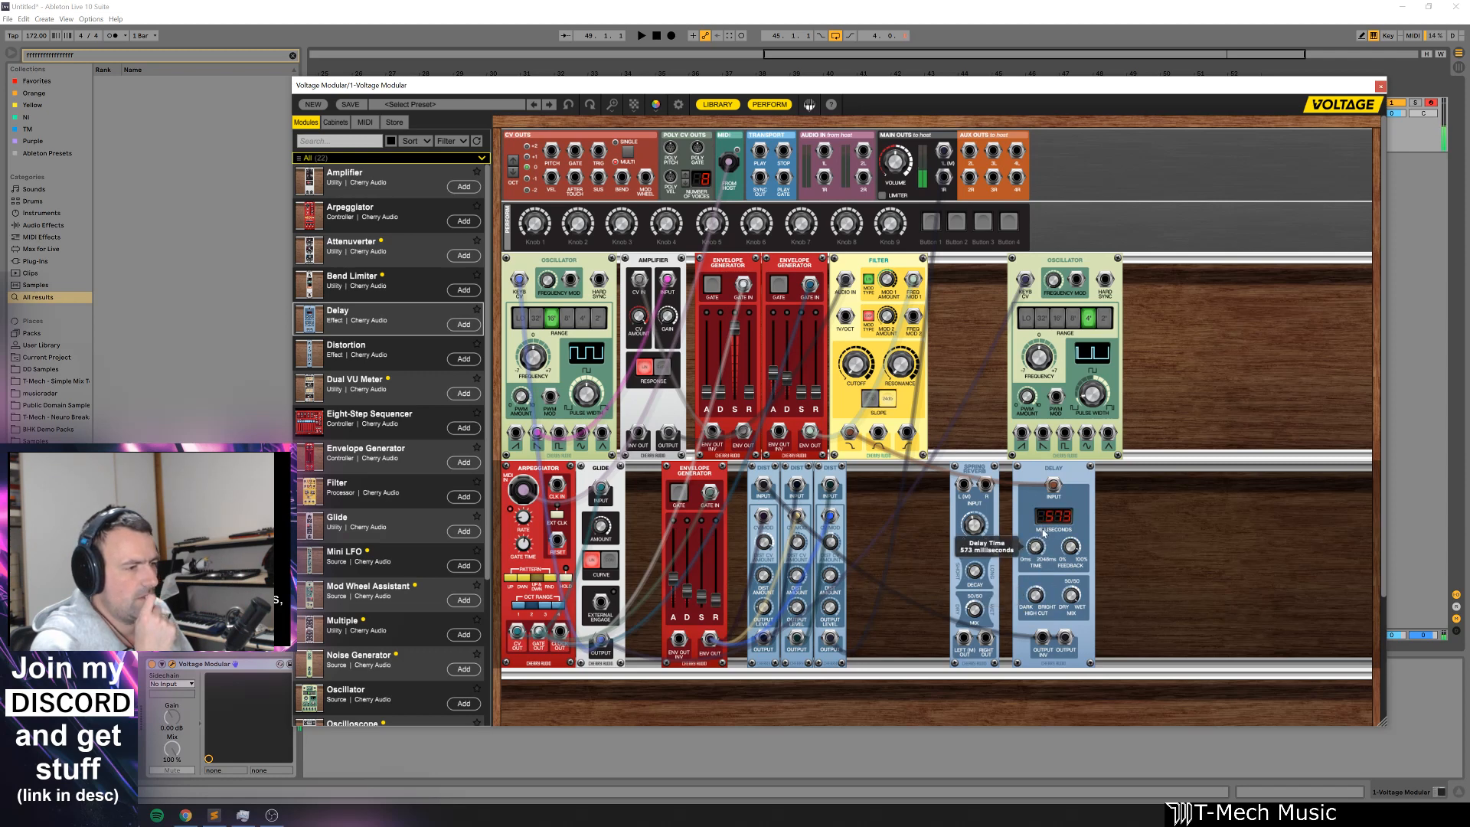
# Step: Audition the Delay's time at 245 ms, 409 ms and 581 ms
pyautogui.moveTo(1071, 558)
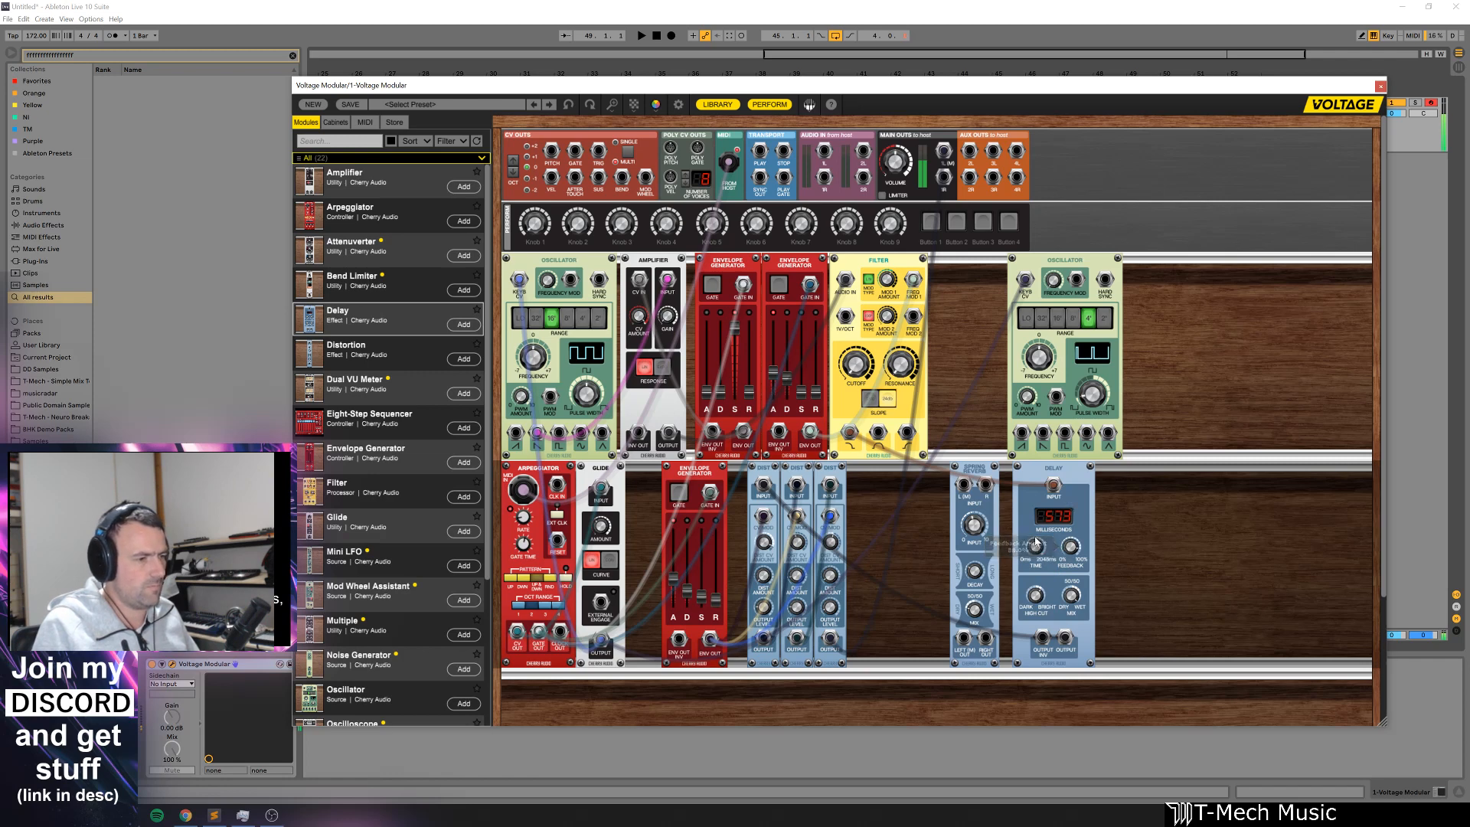
pyautogui.moveTo(1037, 545)
pyautogui.mouseDown()
pyautogui.moveTo(1038, 588)
pyautogui.moveTo(1041, 559)
pyautogui.mouseUp()
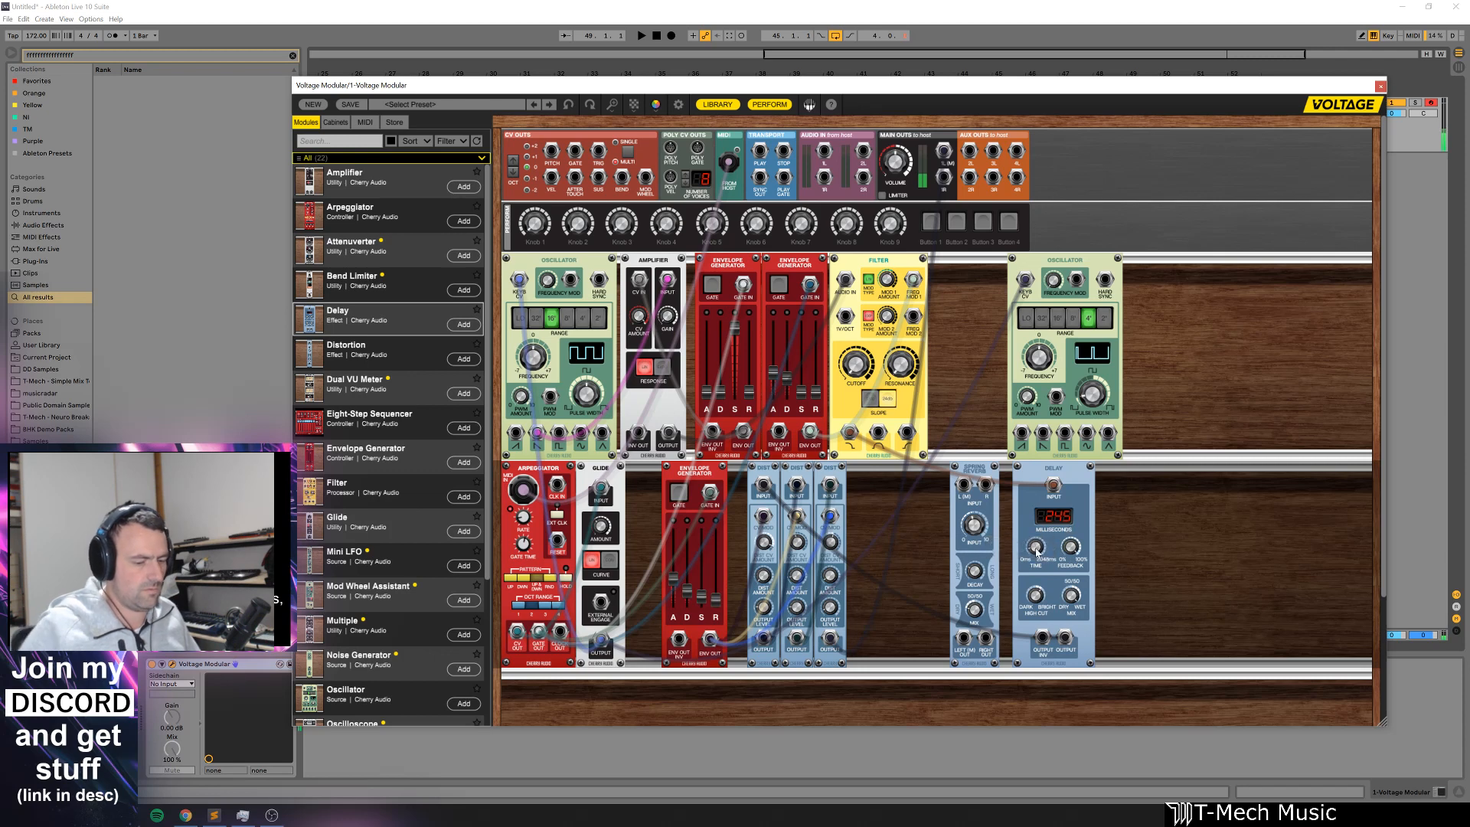
pyautogui.moveTo(1037, 552); pyautogui.dragTo(1038, 549)
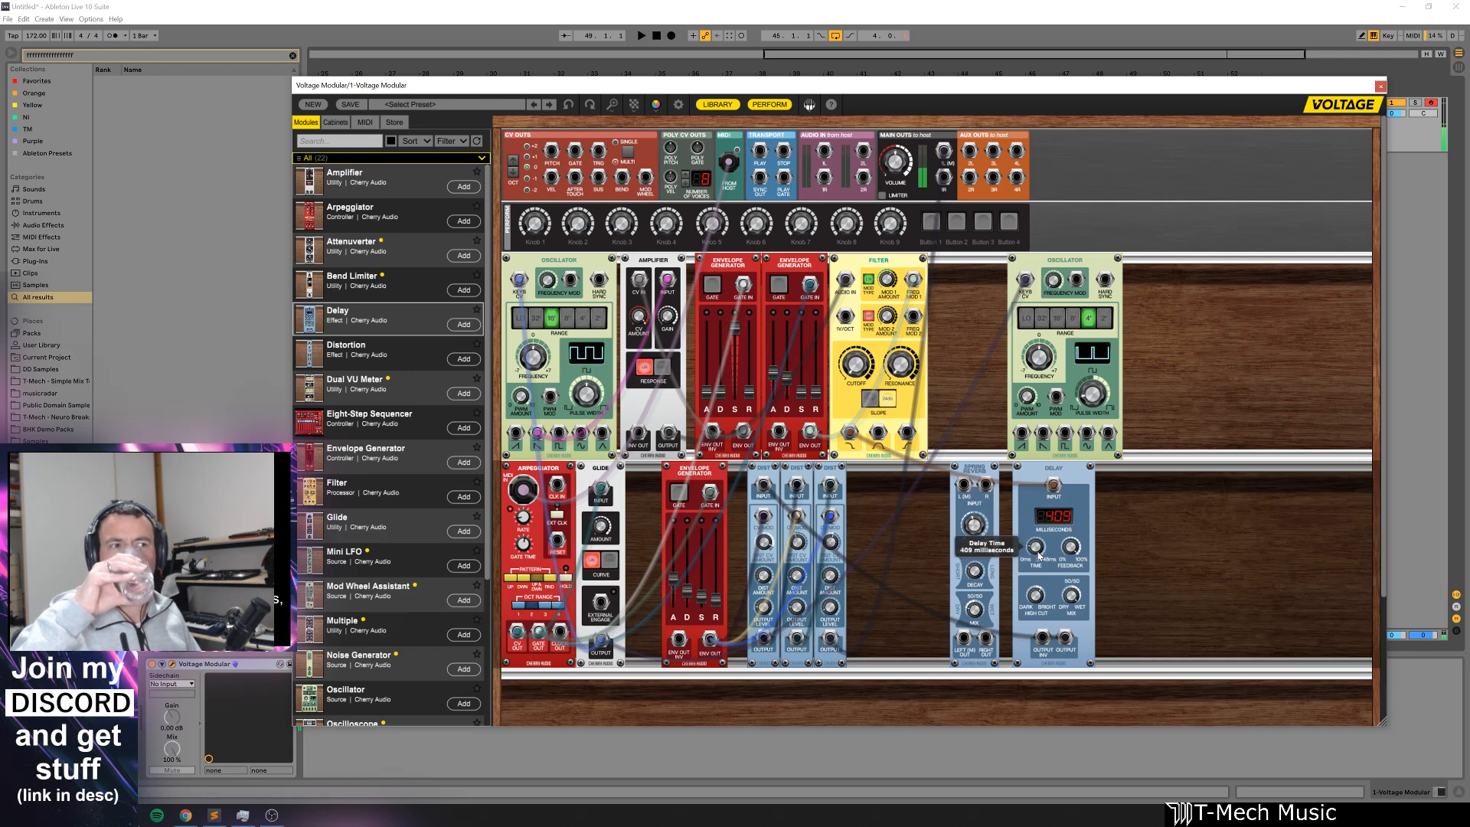
pyautogui.moveTo(1038, 549); pyautogui.dragTo(1038, 545)
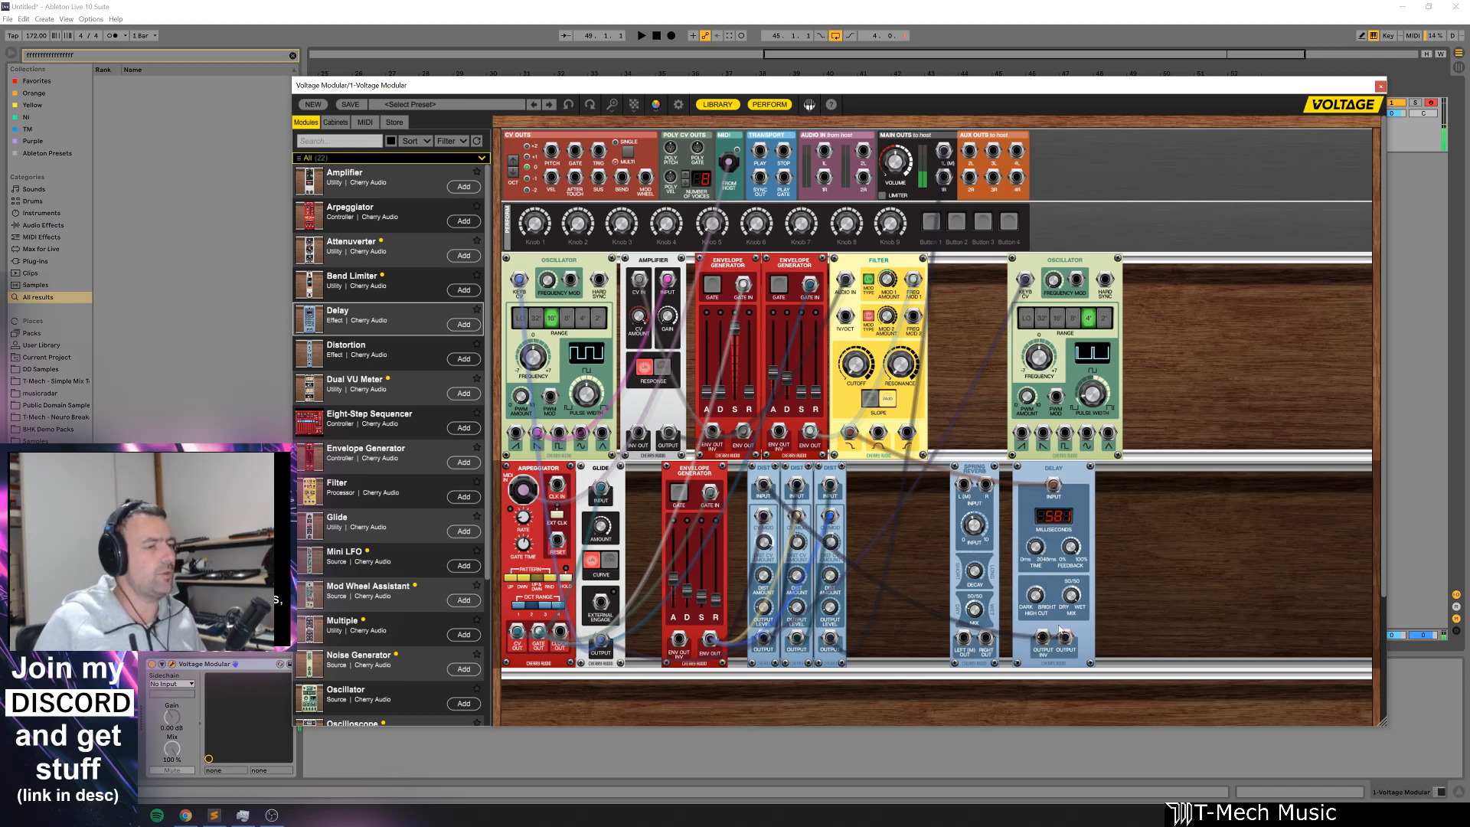
# Step: Adjust the Delay's dry/wet mix and audition its time at 0 ms and 98 ms
pyautogui.moveTo(850, 433); pyautogui.dragTo(1041, 486)
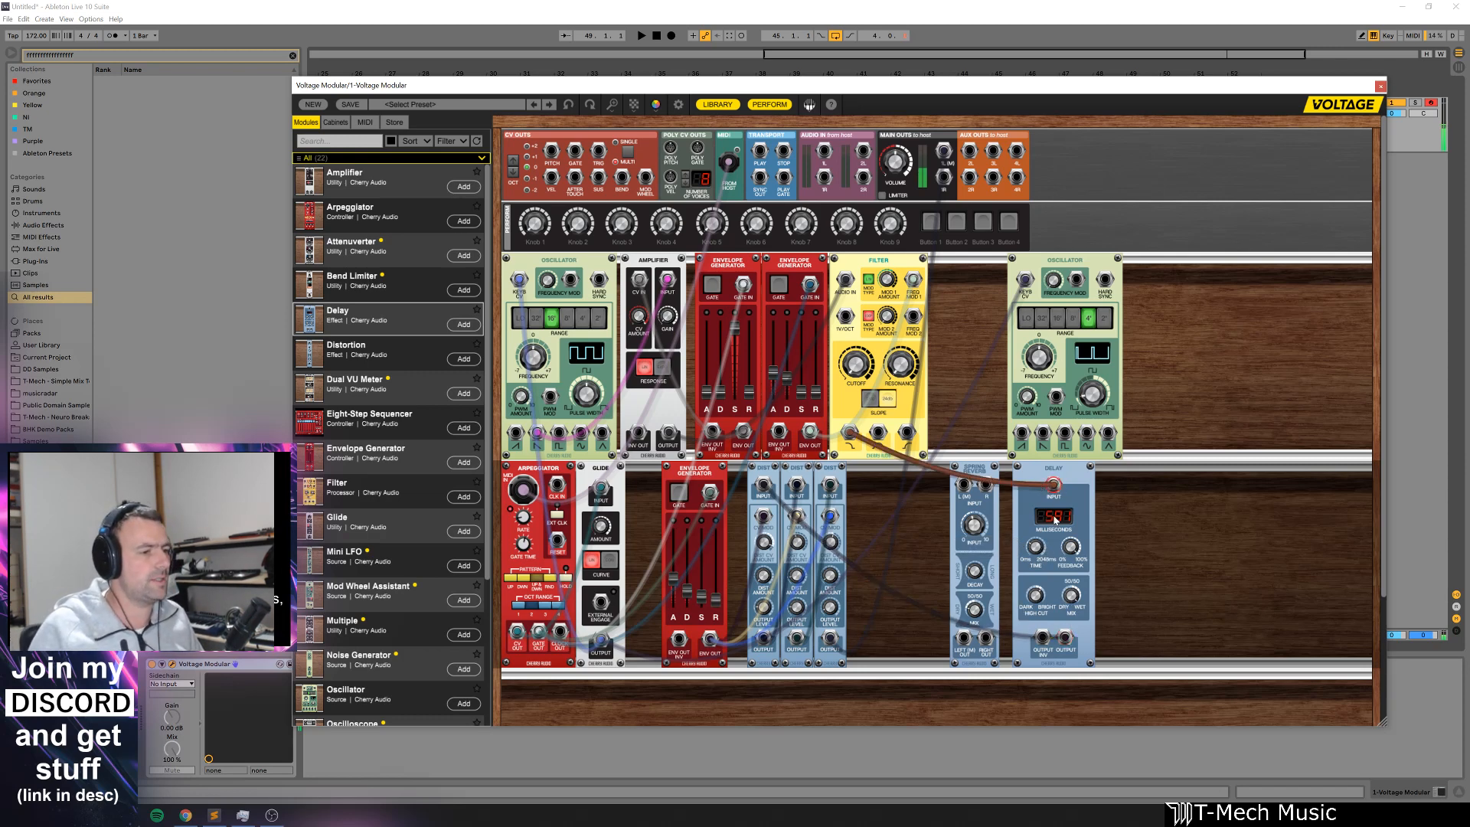
pyautogui.hotkey('ctrl', 'z')
pyautogui.moveTo(1077, 590); pyautogui.dragTo(1082, 620)
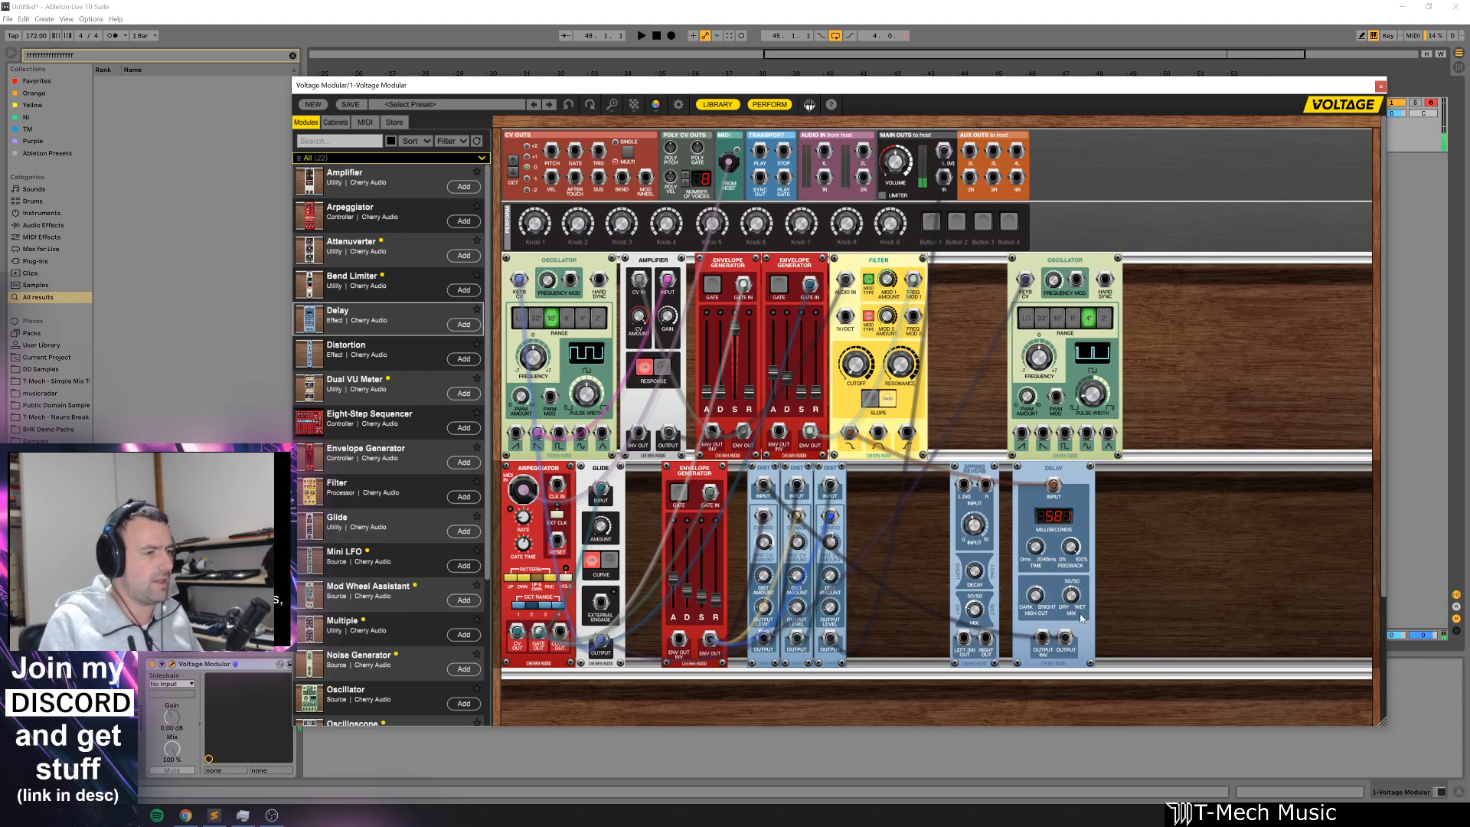
pyautogui.moveTo(1041, 553); pyautogui.dragTo(1025, 585)
pyautogui.moveTo(1036, 545)
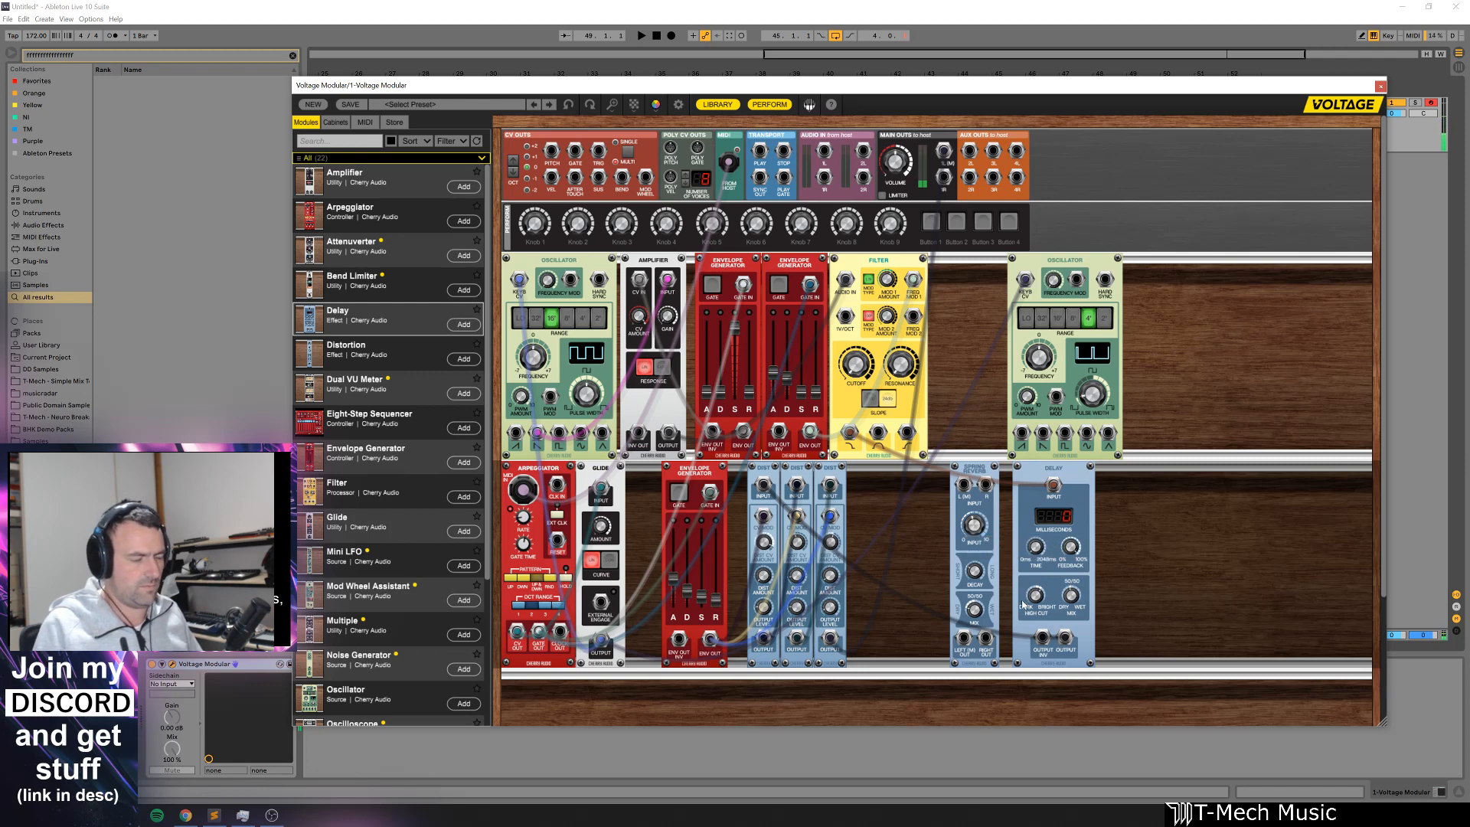
pyautogui.moveTo(1034, 561); pyautogui.dragTo(1038, 552)
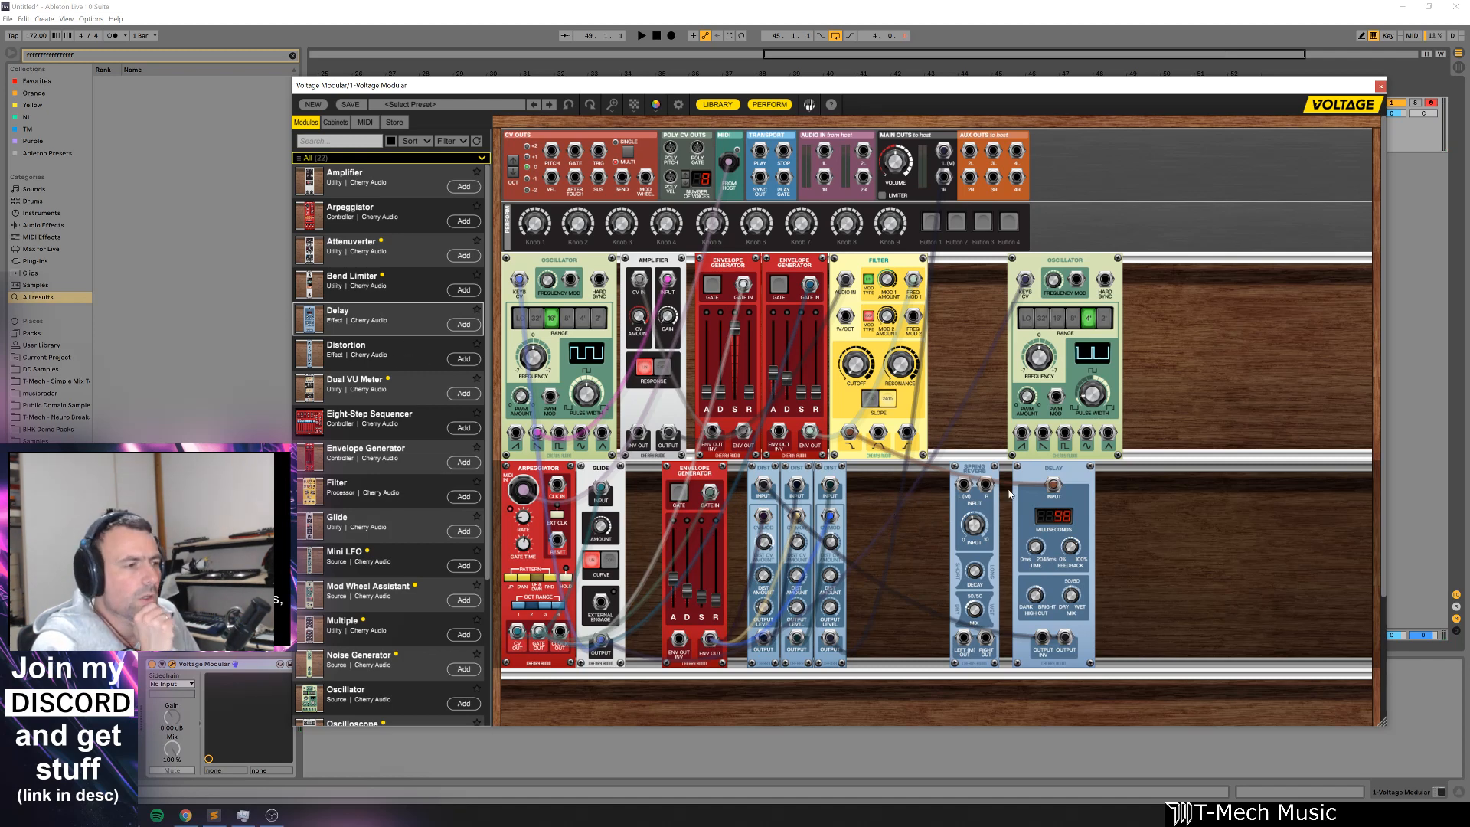
# Step: Unpatch the Delay from the signal path and delete the module from the second row
pyautogui.hotkey('ctrl', 'z')
pyautogui.moveTo(971, 490); pyautogui.dragTo(965, 485)
pyautogui.moveTo(961, 639); pyautogui.dragTo(1066, 643)
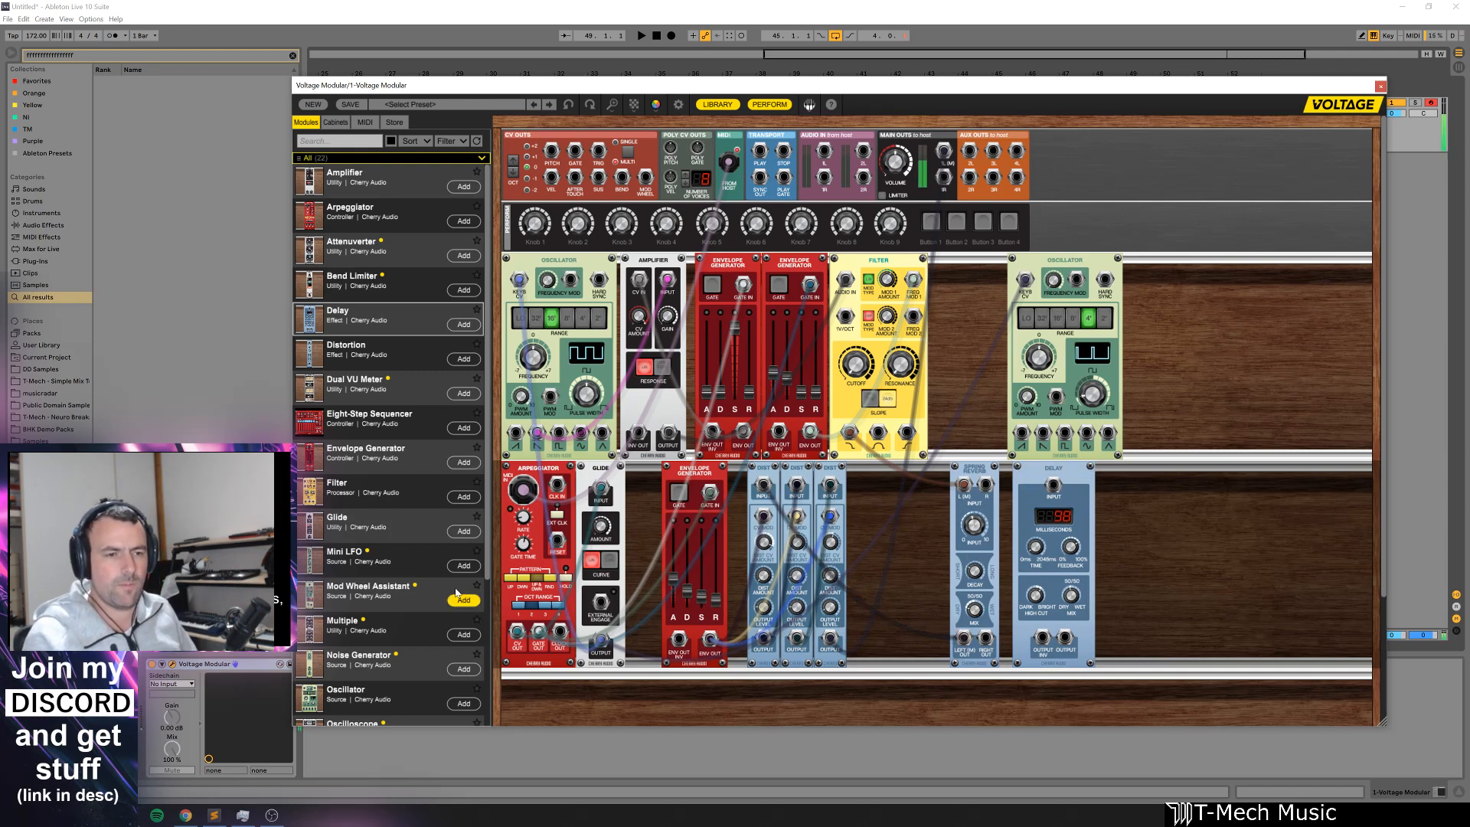
pyautogui.moveTo(488, 570); pyautogui.dragTo(492, 728)
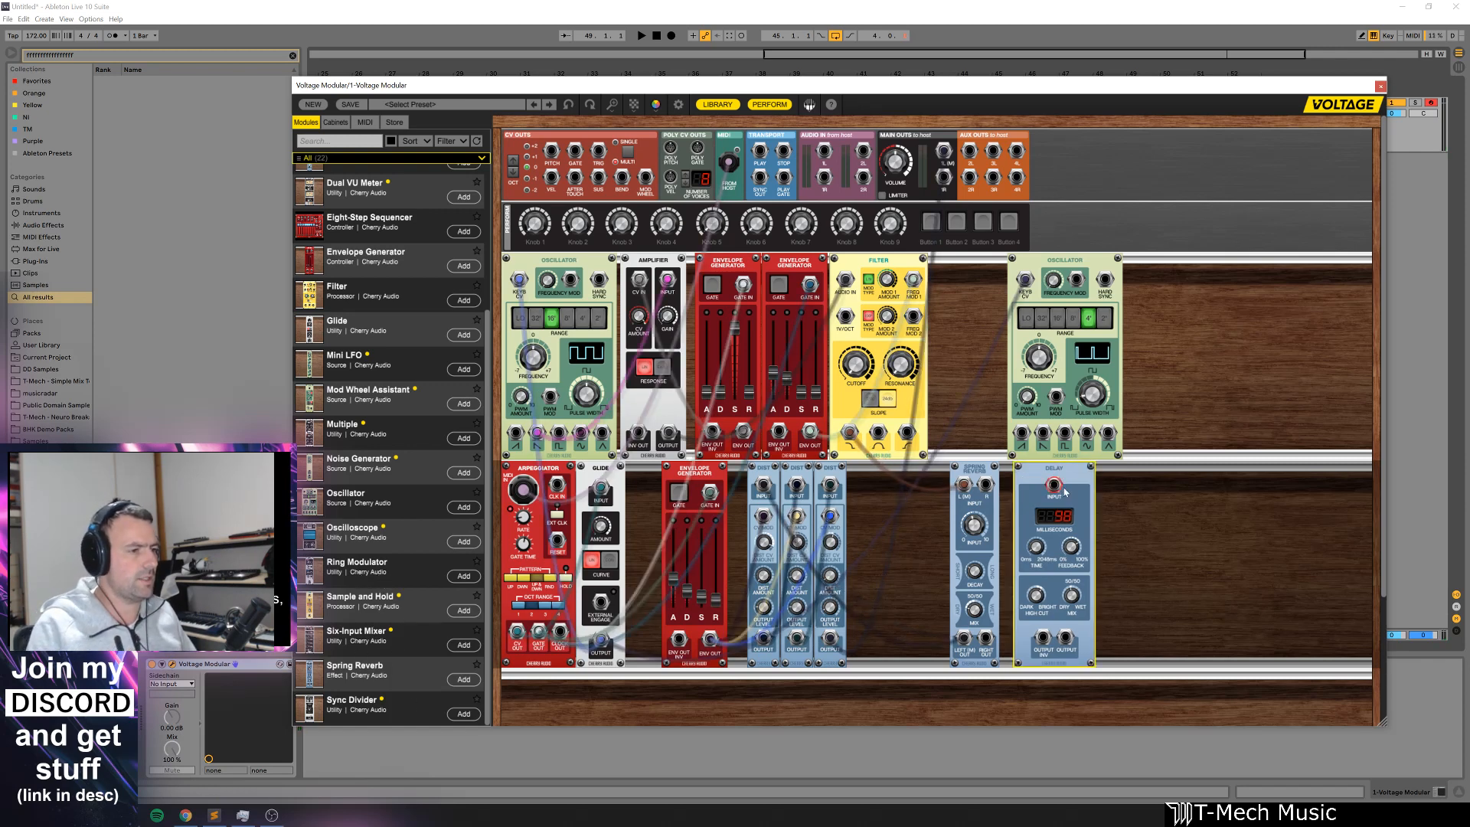
pyautogui.moveTo(1075, 474); pyautogui.dragTo(1197, 480)
pyautogui.press('Delete')
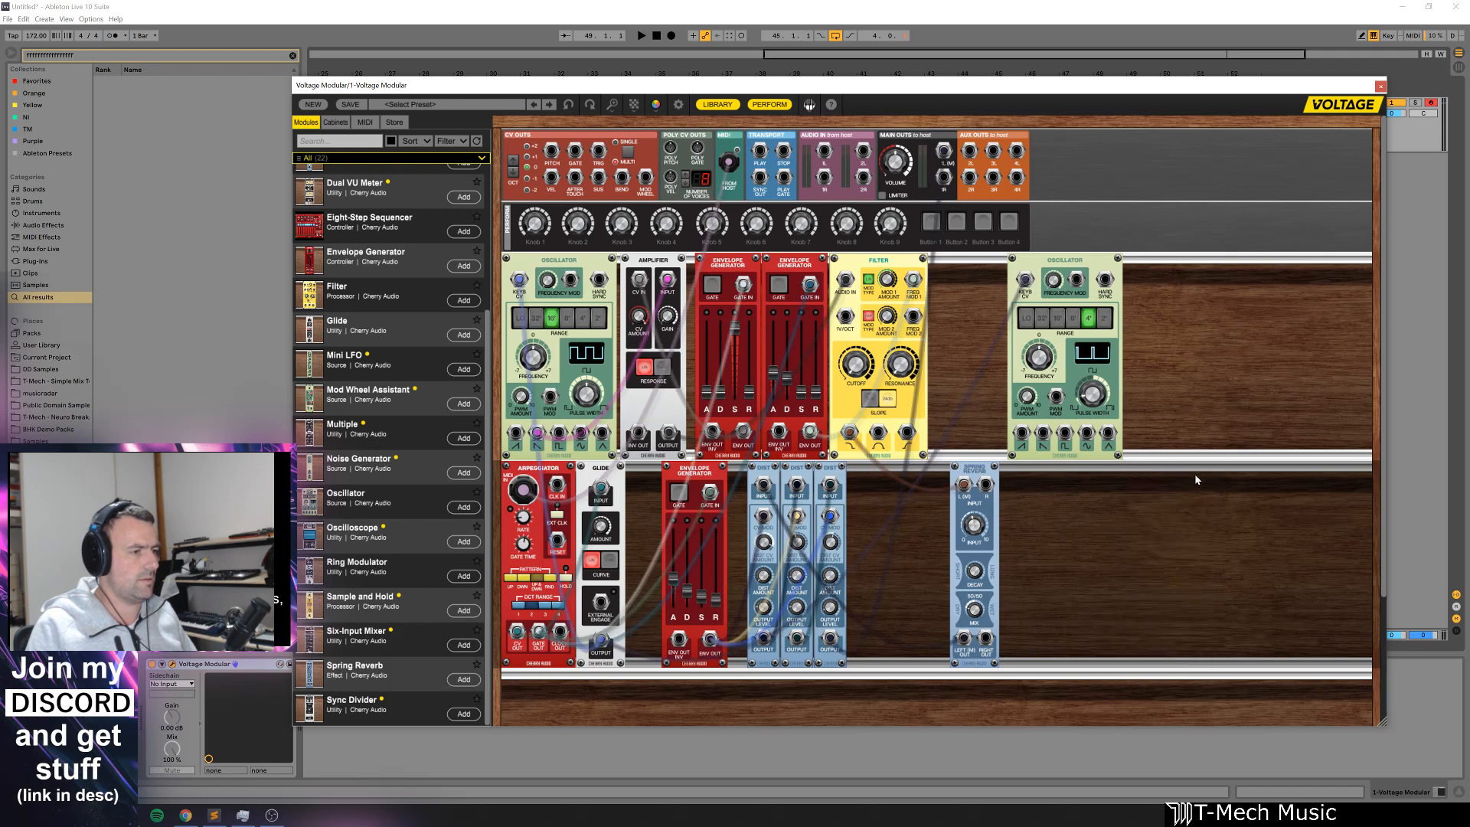
# Step: Close the plug-in window and create an empty two-bar MIDI clip at bar 29 on the Voltage Modular track
pyautogui.click(1381, 86)
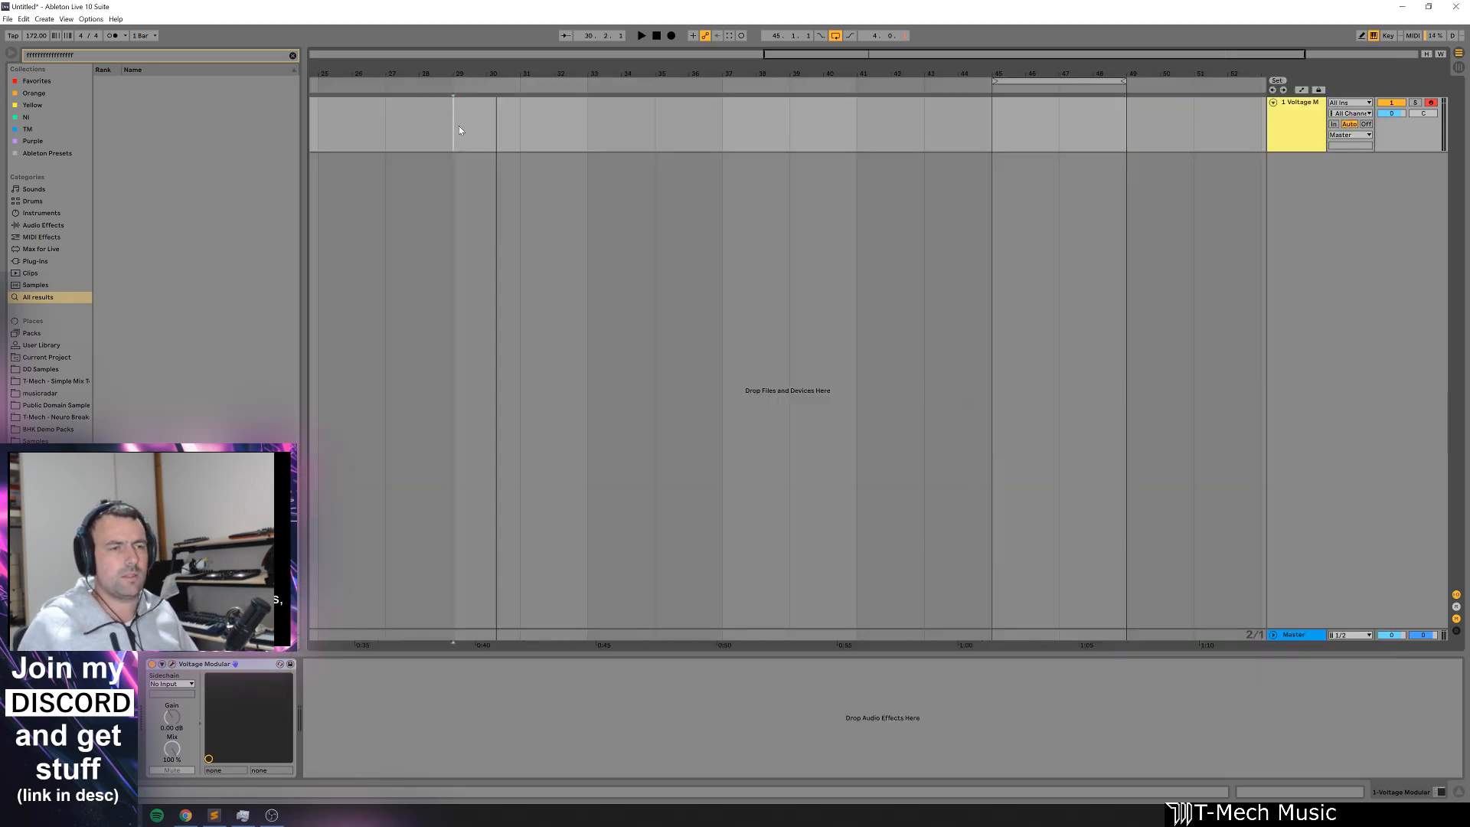
pyautogui.moveTo(457, 126); pyautogui.dragTo(495, 124)
pyautogui.hotkey('ctrl', 'shift', 'm')
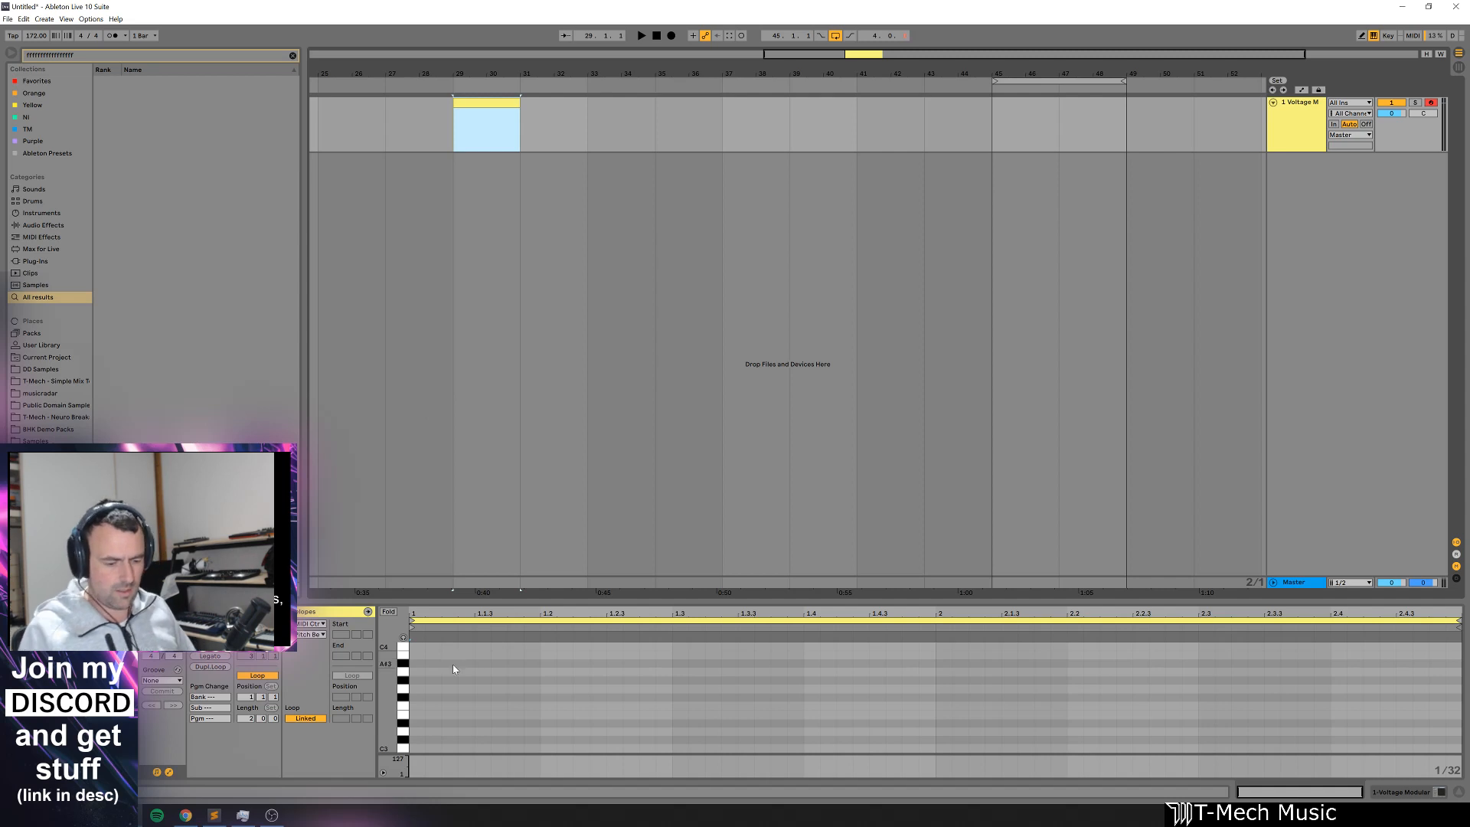
# Step: Add an F0 note at the start of the MIDI clip and lengthen it to one bar
pyautogui.click(435, 749)
pyautogui.scroll(-6, 451, 704)
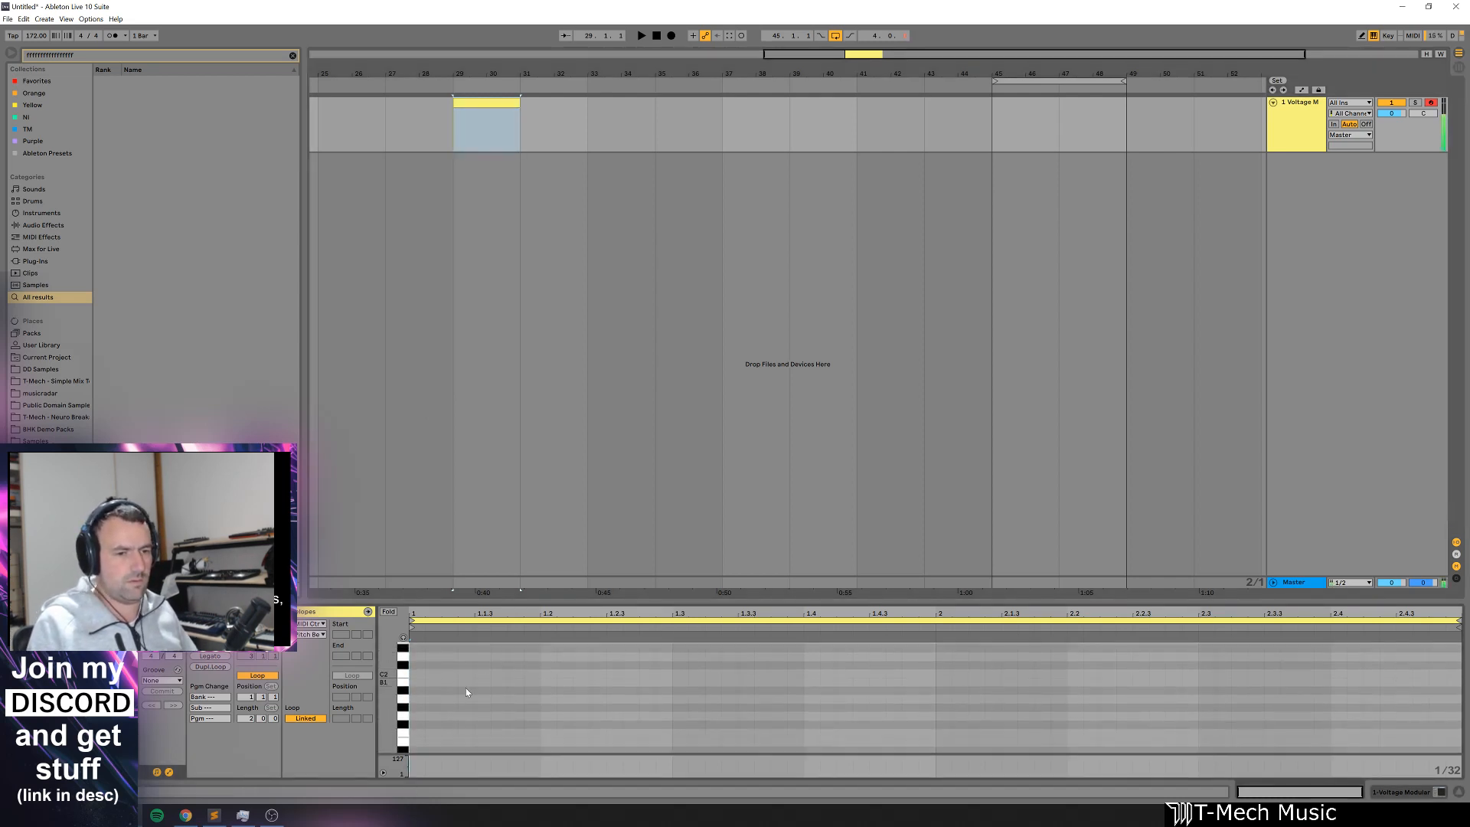
pyautogui.doubleClick(420, 714)
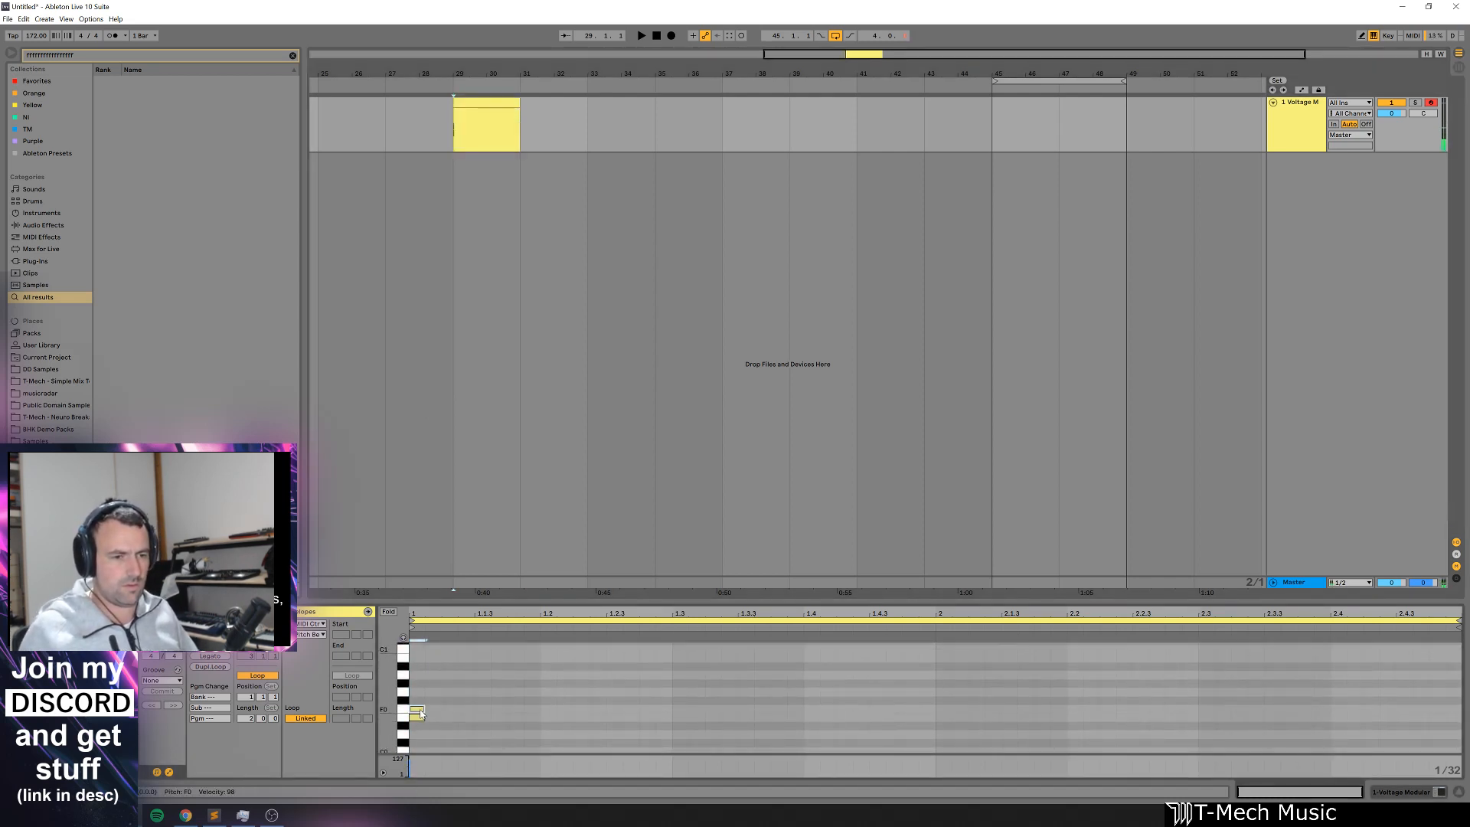
pyautogui.moveTo(420, 717); pyautogui.dragTo(935, 704)
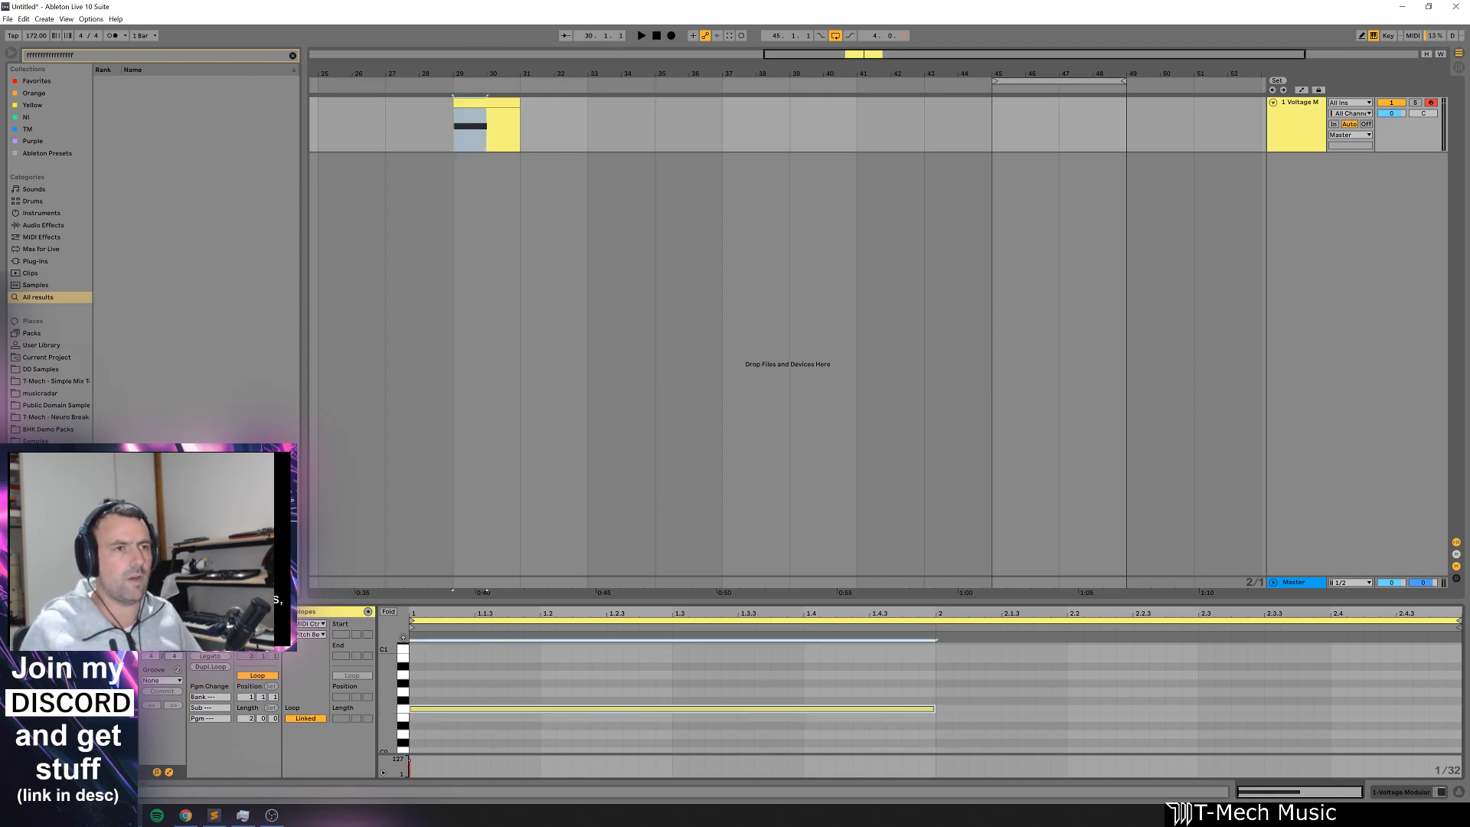
# Step: Shorten the MIDI clip to one bar, play it back, and extend the clip to two bars again
pyautogui.moveTo(505, 73); pyautogui.dragTo(722, 115)
pyautogui.click(792, 101)
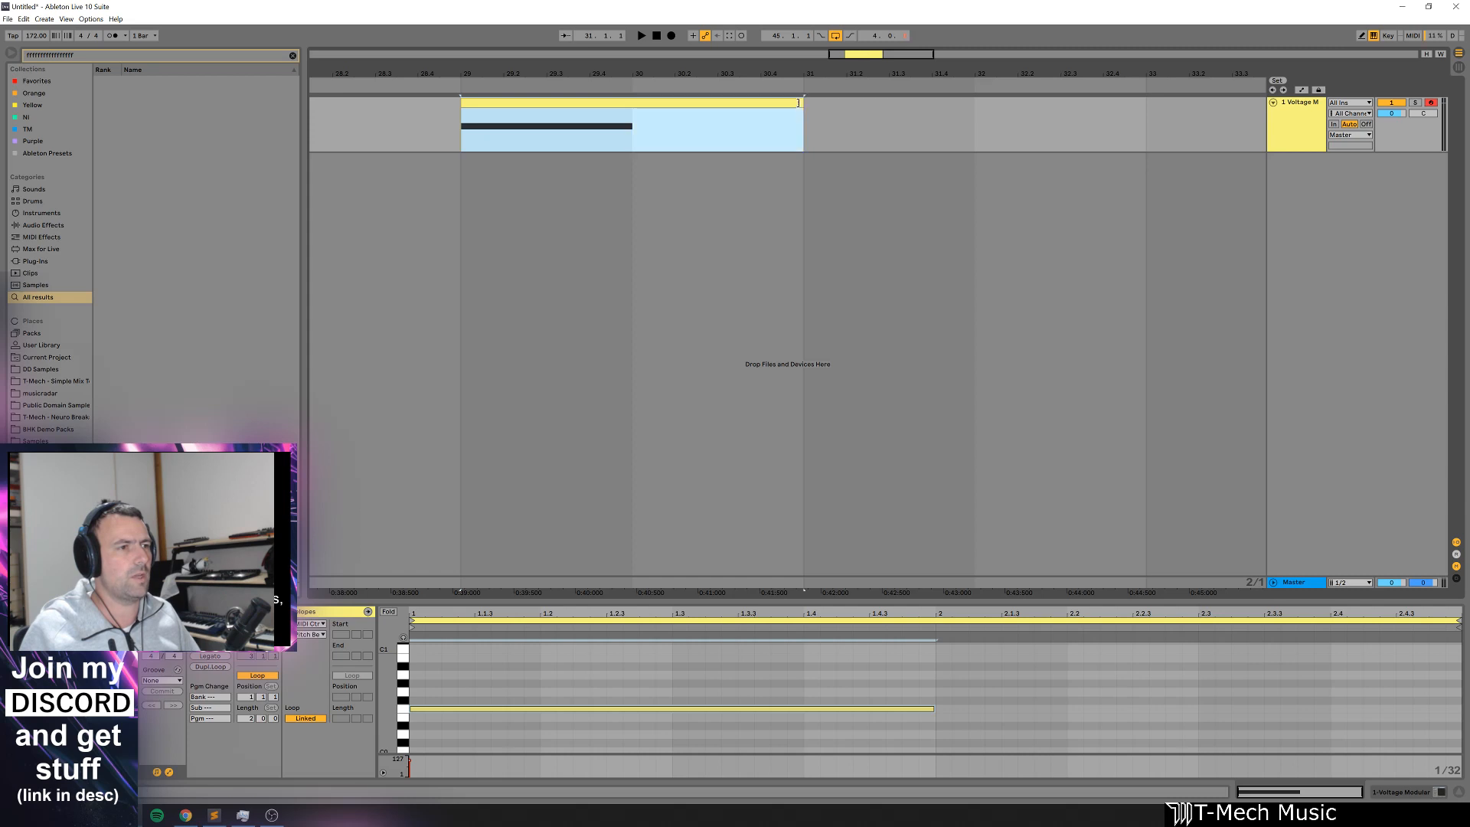
pyautogui.click(718, 125)
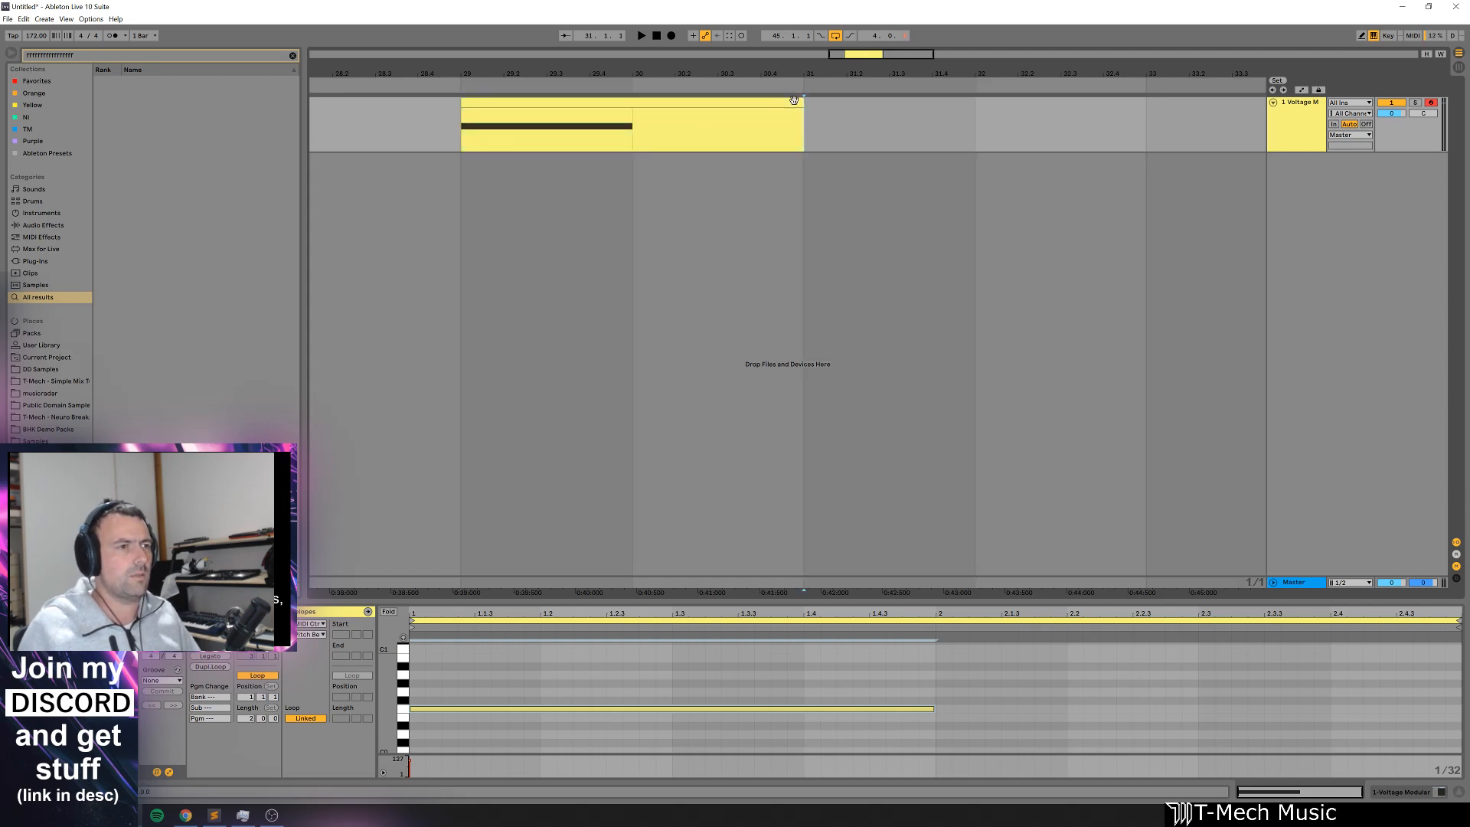
pyautogui.moveTo(794, 101); pyautogui.dragTo(595, 109)
pyautogui.press('space')
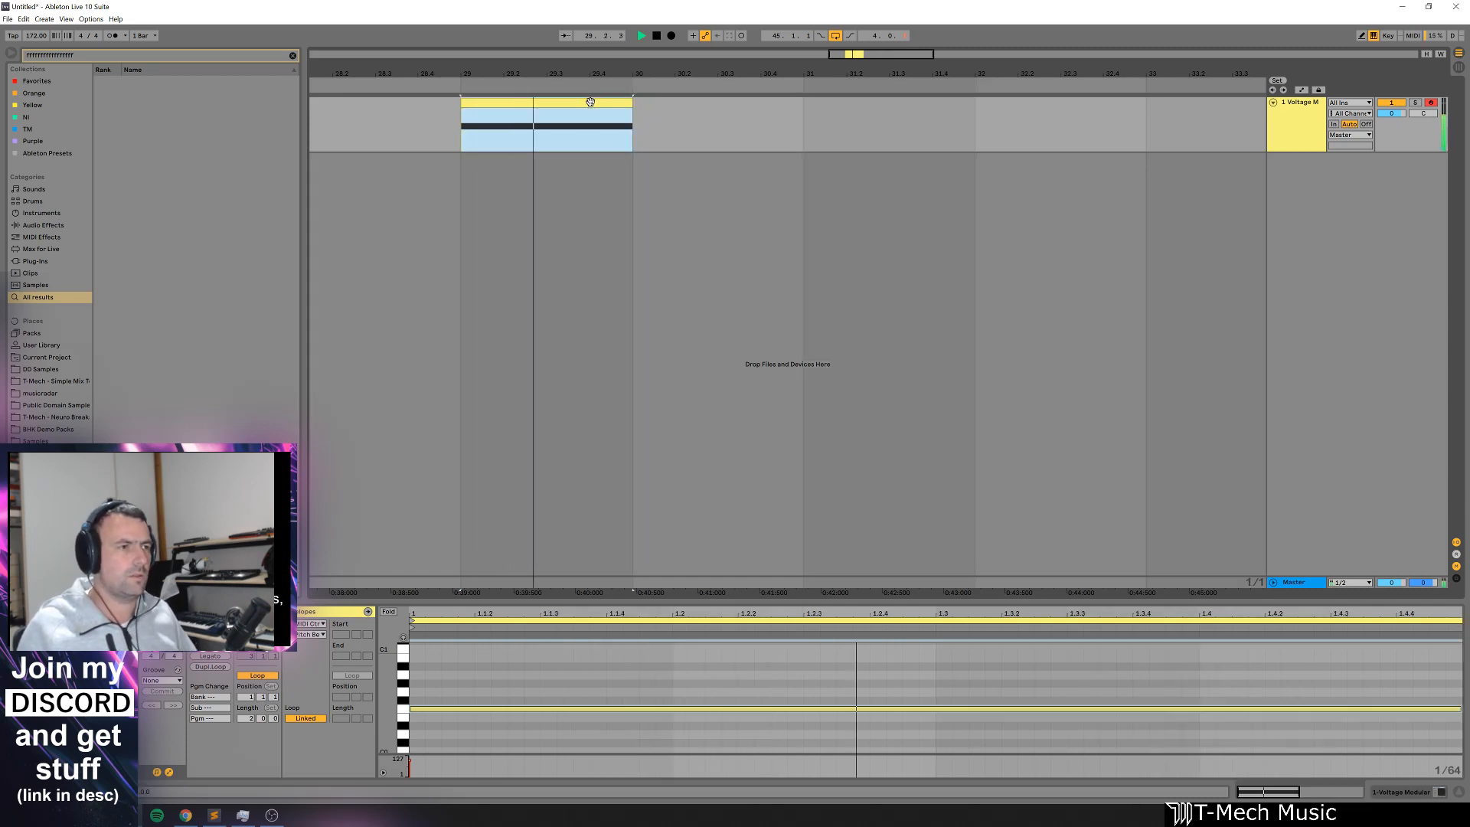
pyautogui.moveTo(632, 111); pyautogui.dragTo(806, 109)
pyautogui.press('space')
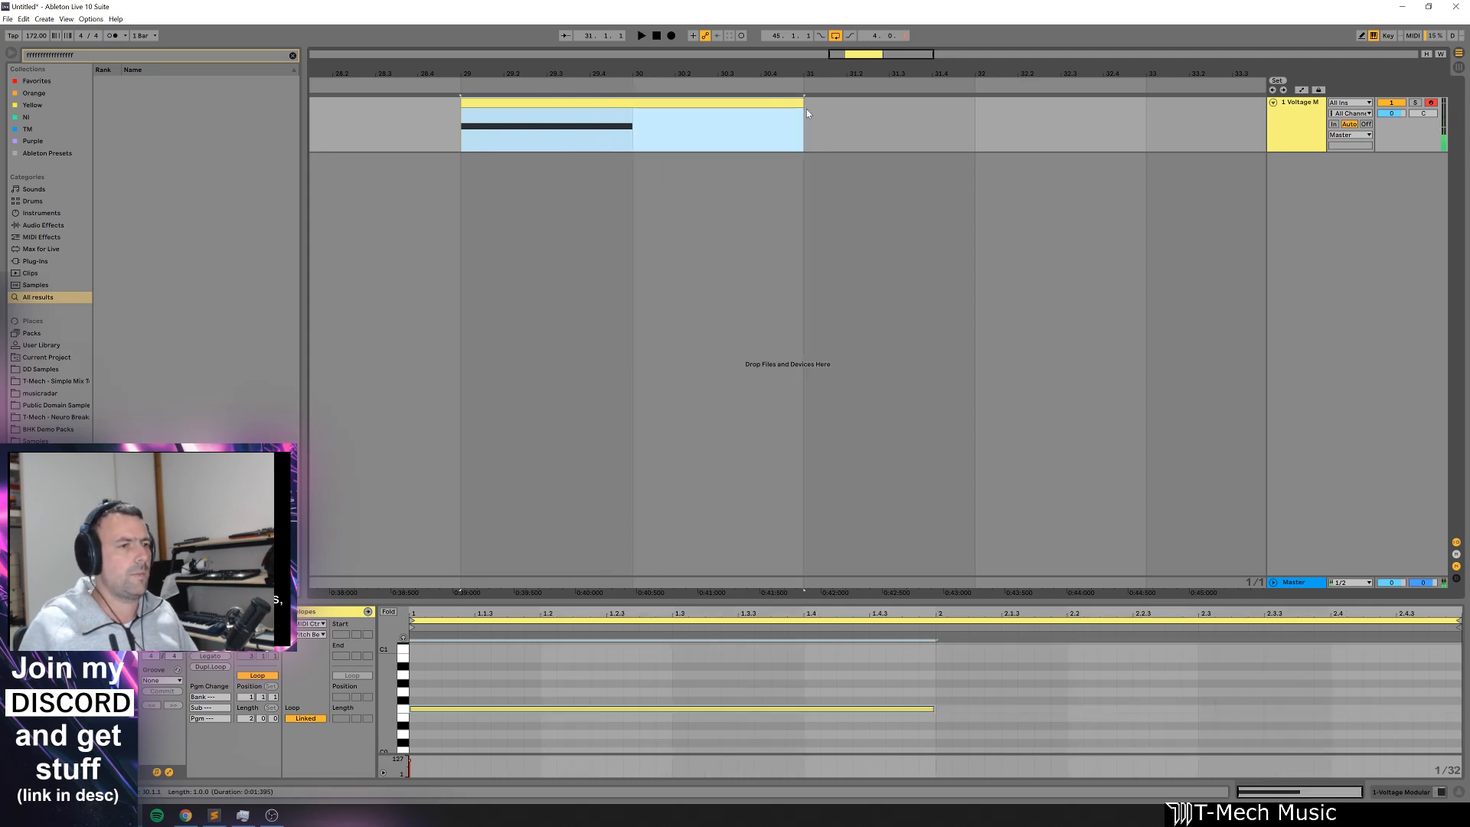
# Step: Play the clip, lengthen the F0 note to fill both bars, and select the Voltage Modular track
pyautogui.click(911, 650)
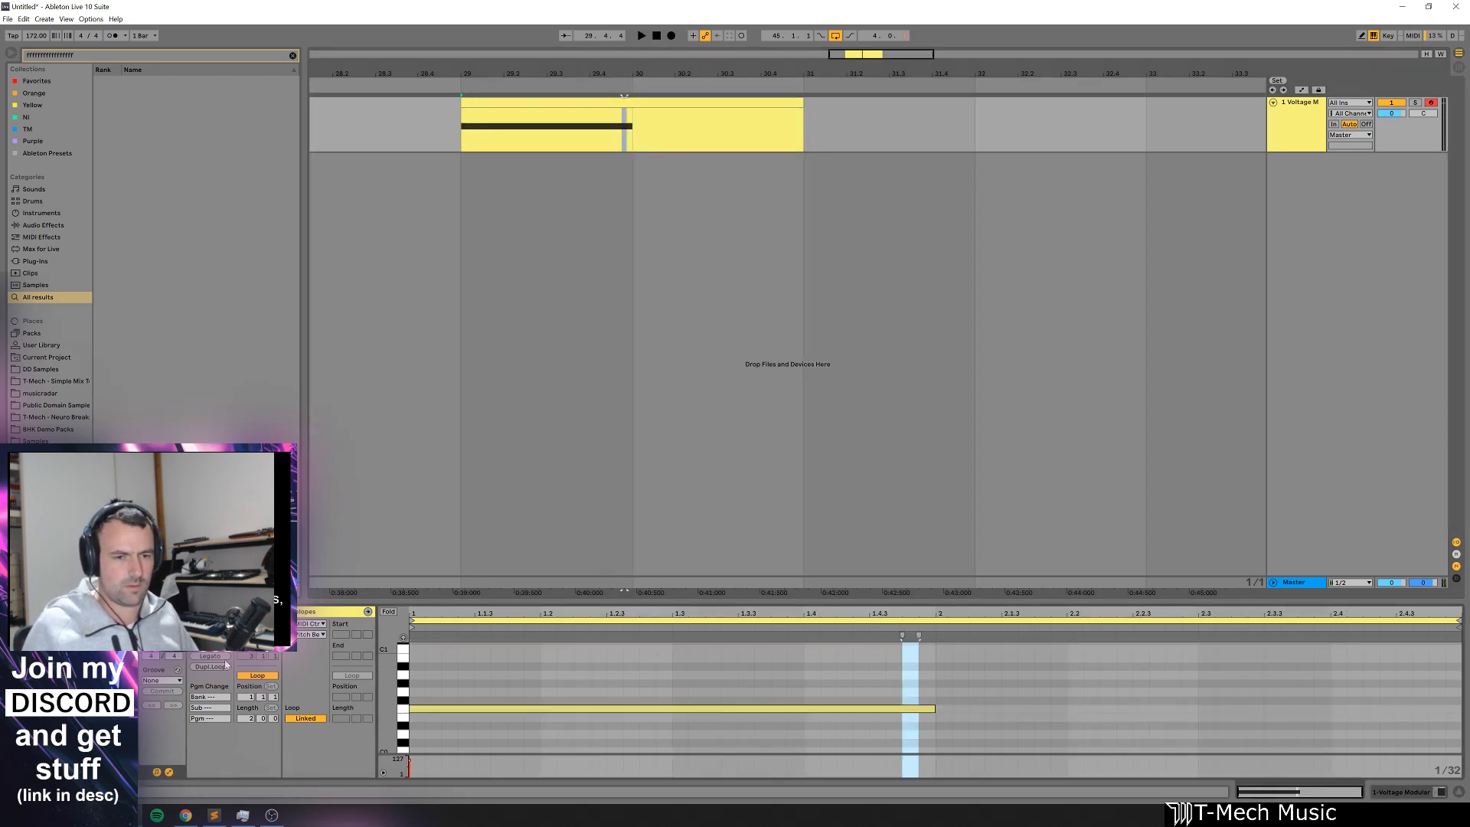
pyautogui.press('space')
pyautogui.click(937, 680)
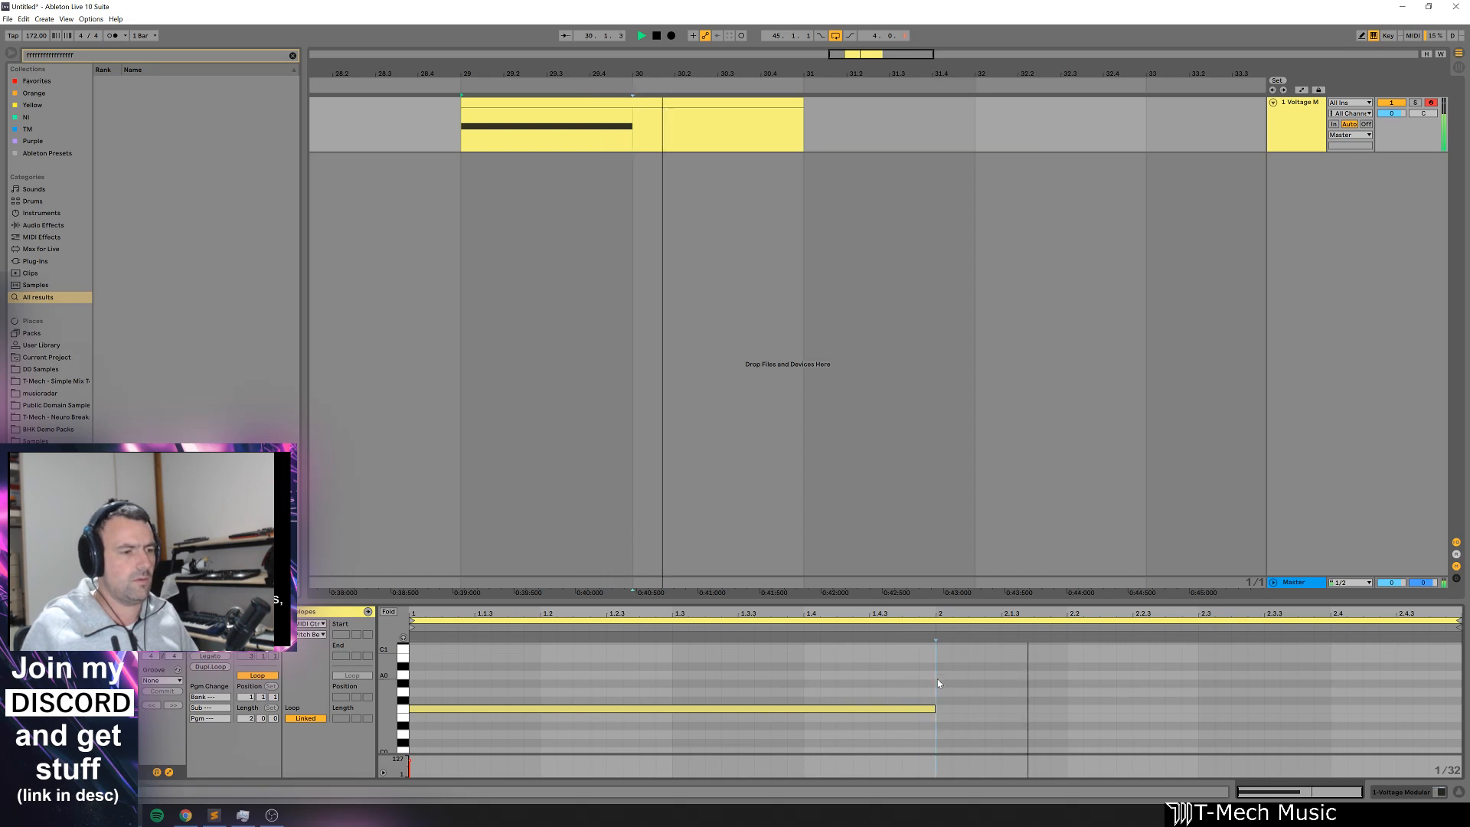
pyautogui.moveTo(934, 708); pyautogui.dragTo(1458, 708)
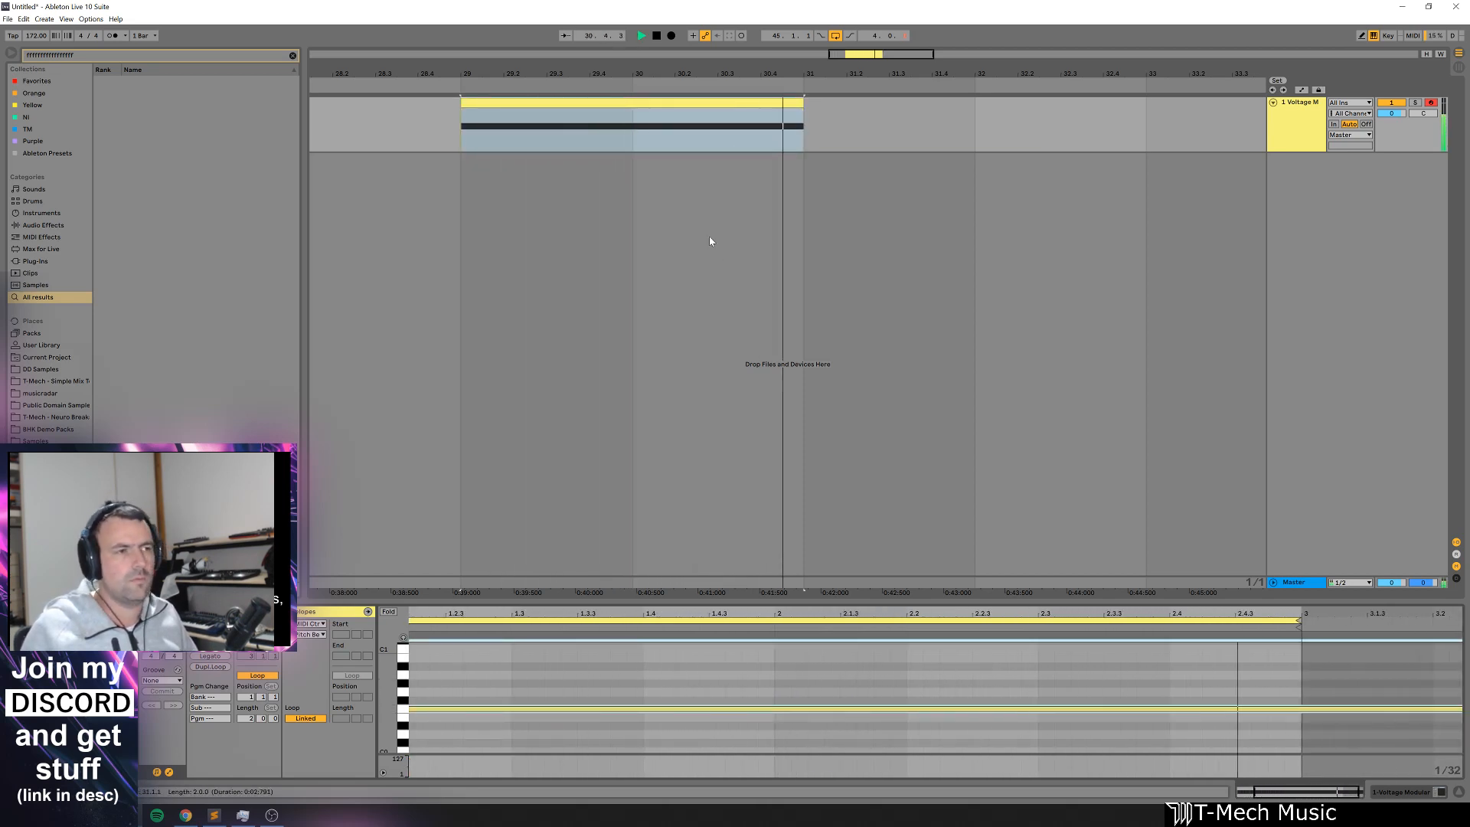
pyautogui.press('space')
pyautogui.press('-')
pyautogui.click(1286, 140)
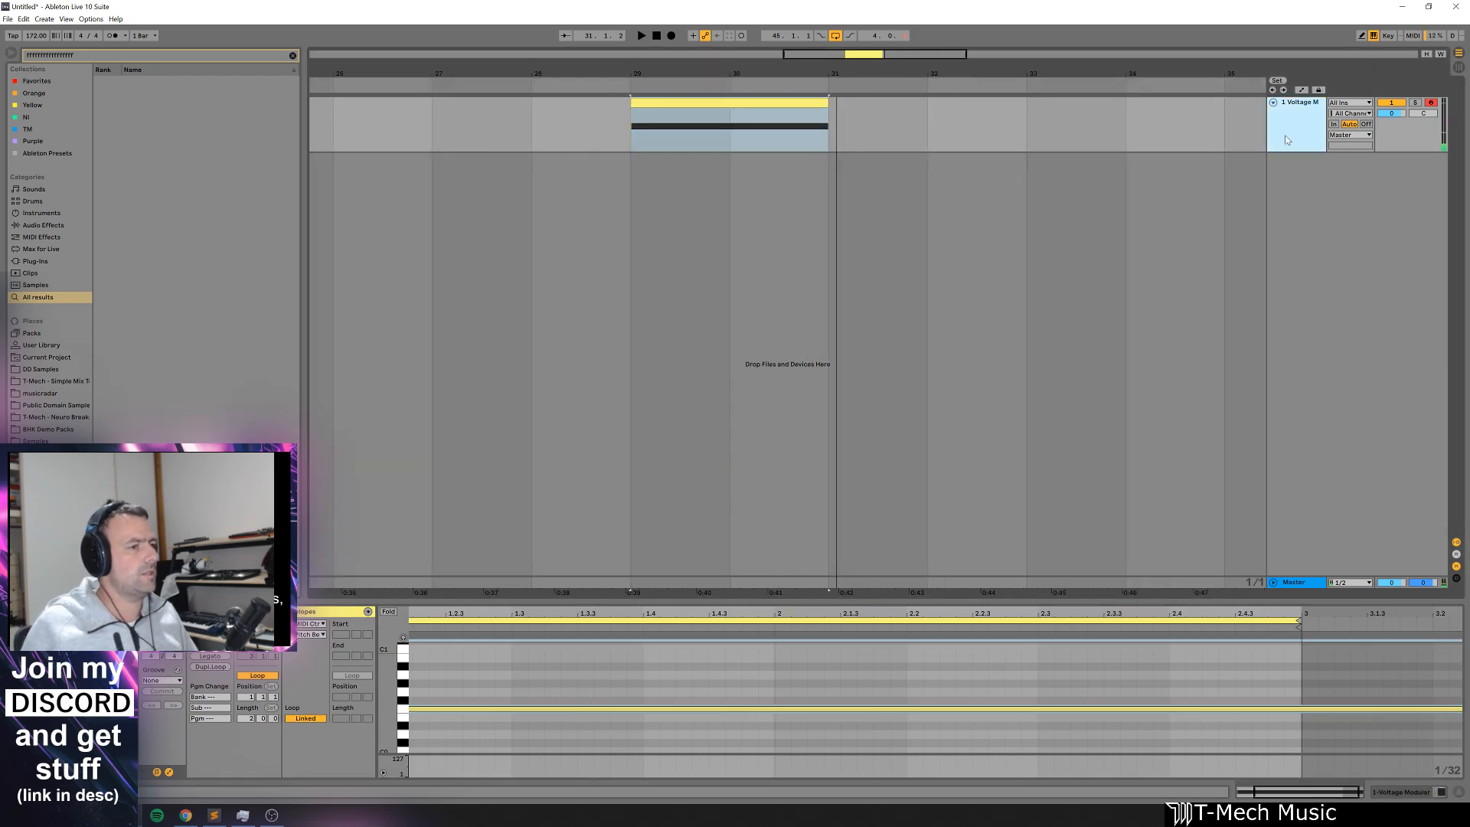
# Step: Duplicate the Voltage Modular track and freeze the copy
pyautogui.hotkey('ctrl', 'd')
pyautogui.rightClick(1293, 180)
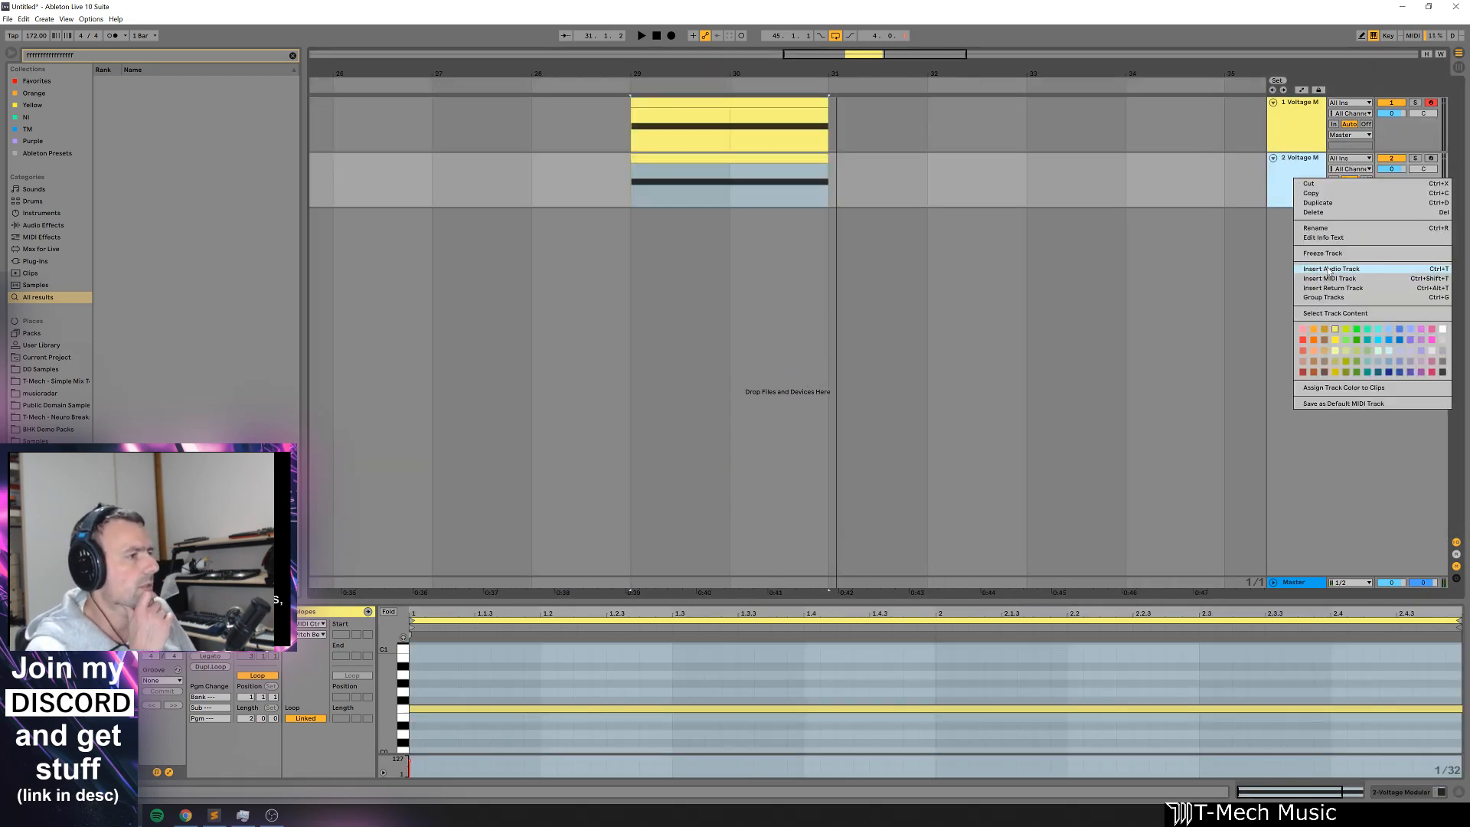
pyautogui.click(1310, 259)
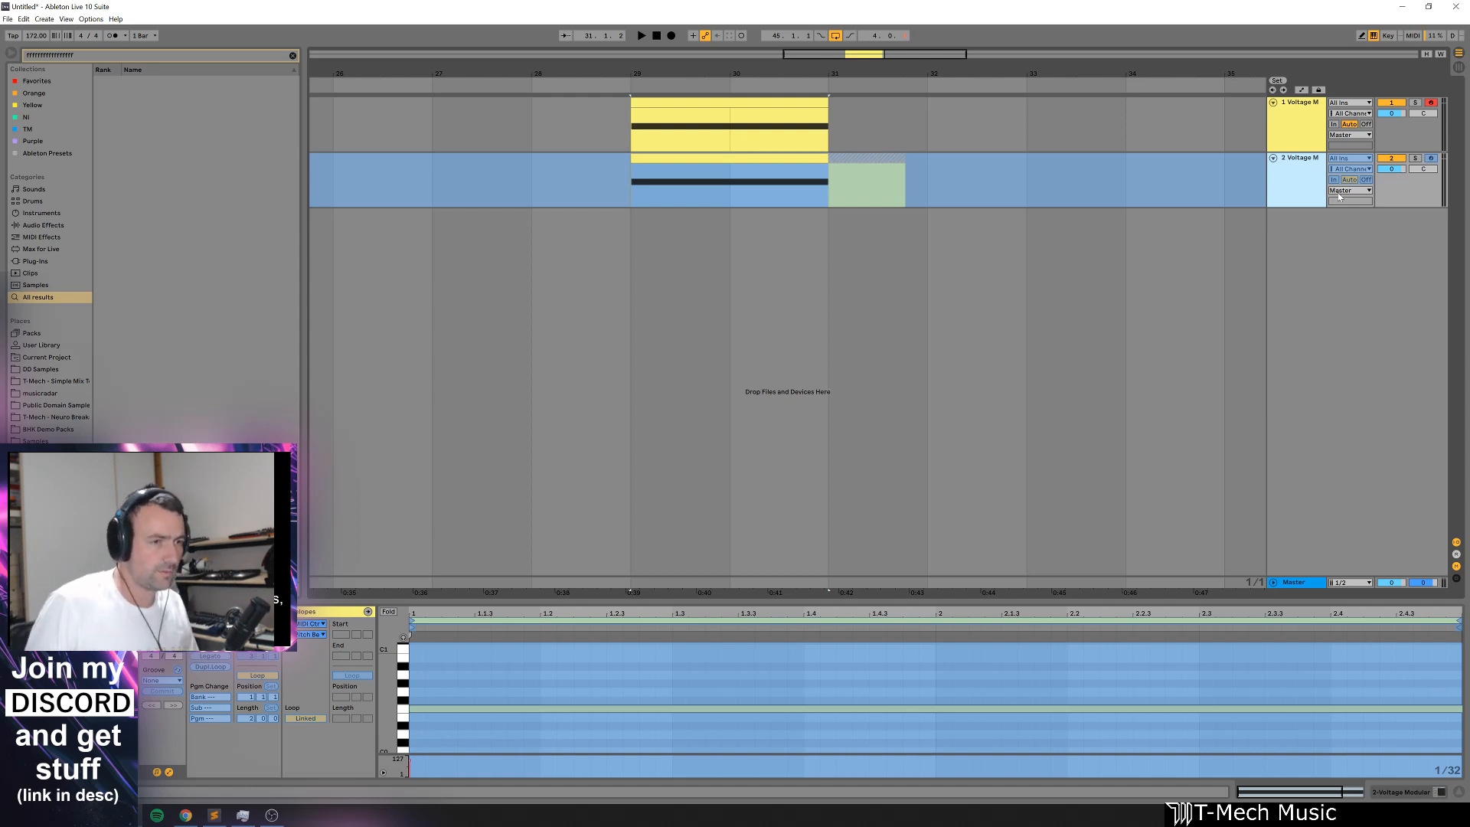
# Step: Play the frozen duplicate and unfreeze the second Voltage Modular track
pyautogui.press('space')
pyautogui.rightClick(1278, 179)
pyautogui.click(1306, 252)
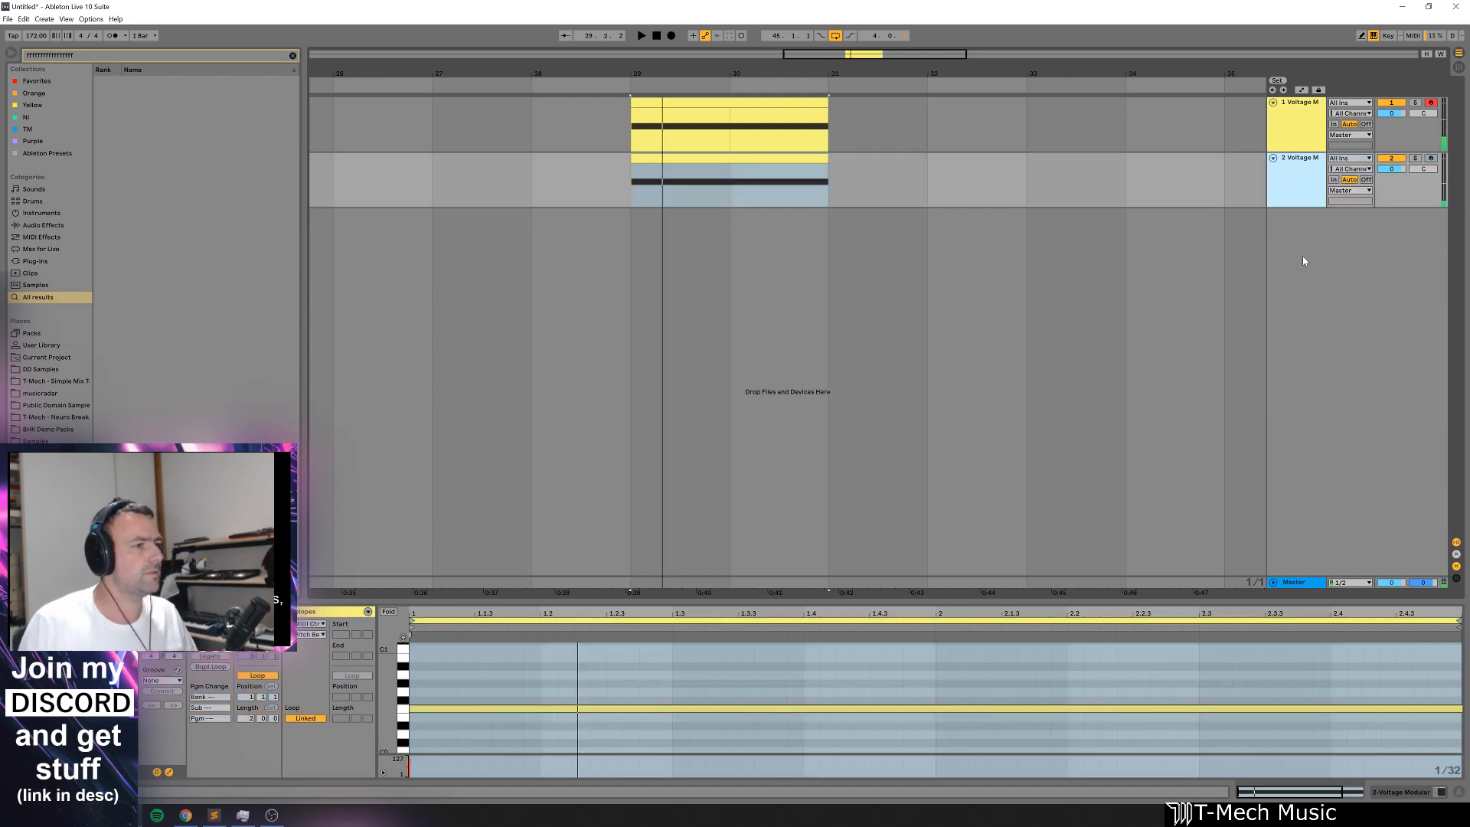
pyautogui.rightClick(1299, 193)
pyautogui.press('Escape')
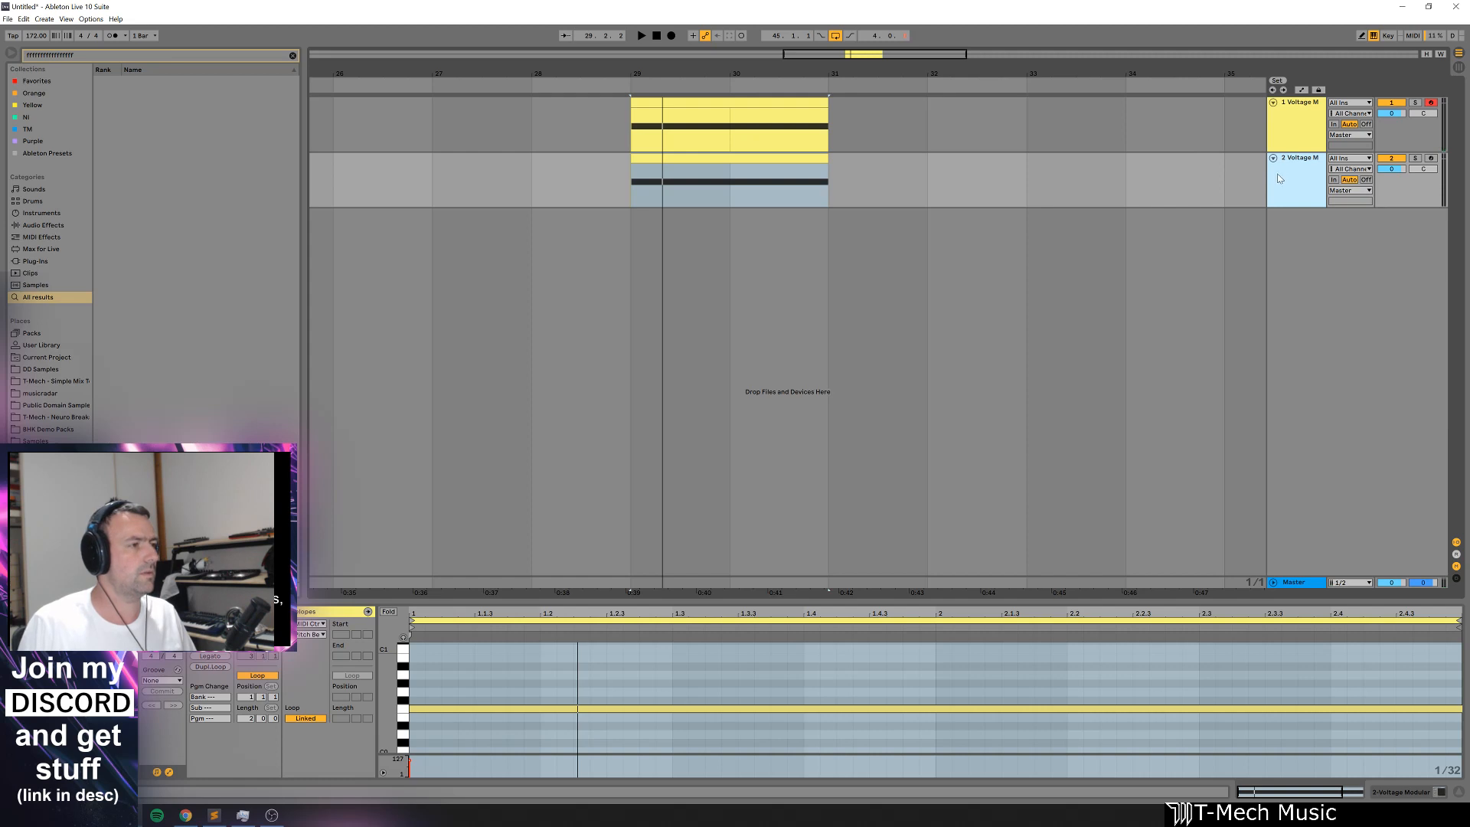
# Step: Freeze the second Voltage Modular track again and flatten it to audio
pyautogui.rightClick(1280, 173)
pyautogui.click(1324, 246)
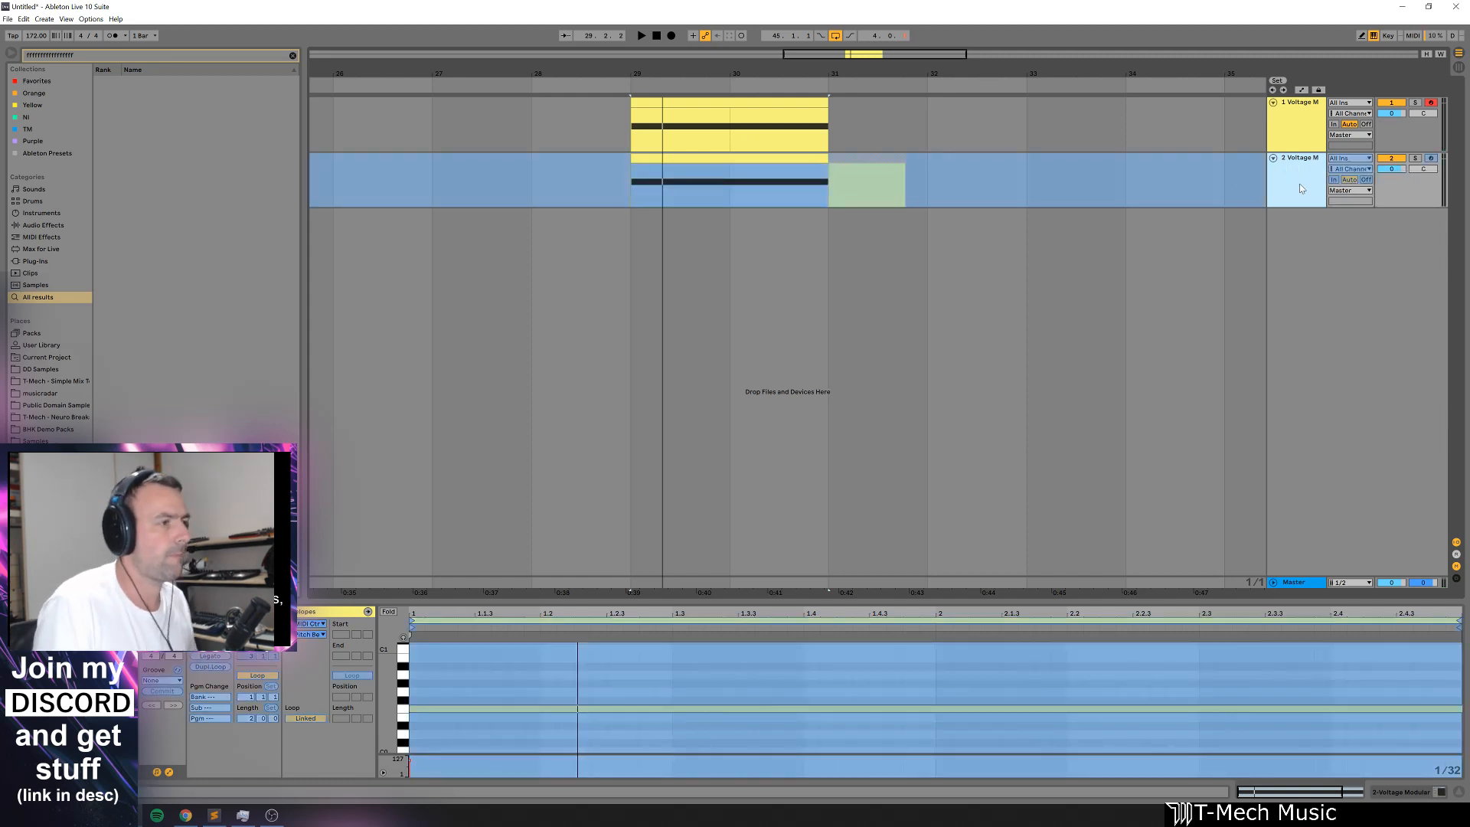
pyautogui.rightClick(1327, 182)
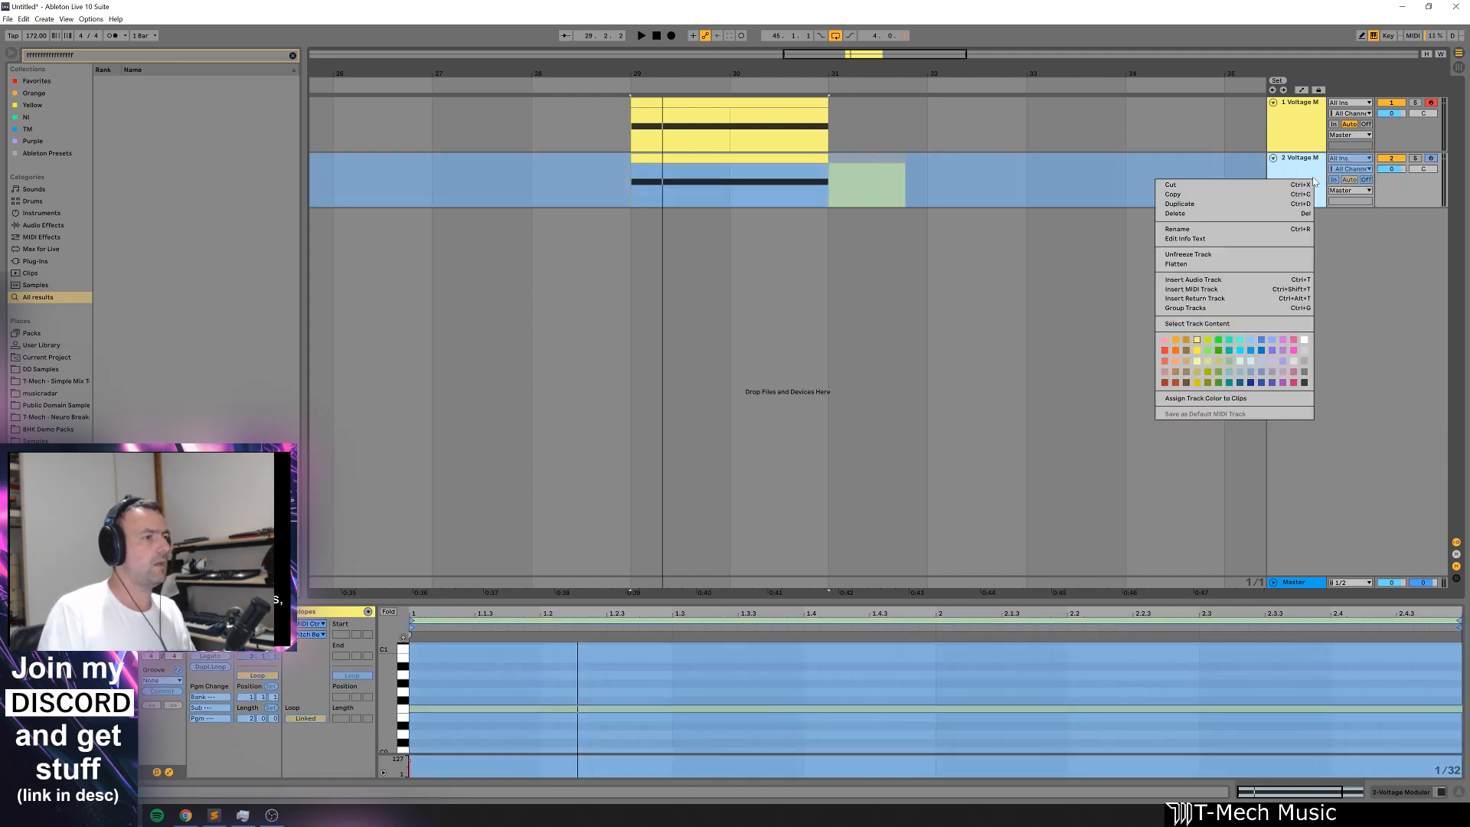
pyautogui.click(1244, 259)
# Step: Consolidate the flattened audio and its freeze tail into one clip and raise the clip's gain to about 13 dB
pyautogui.click(784, 155)
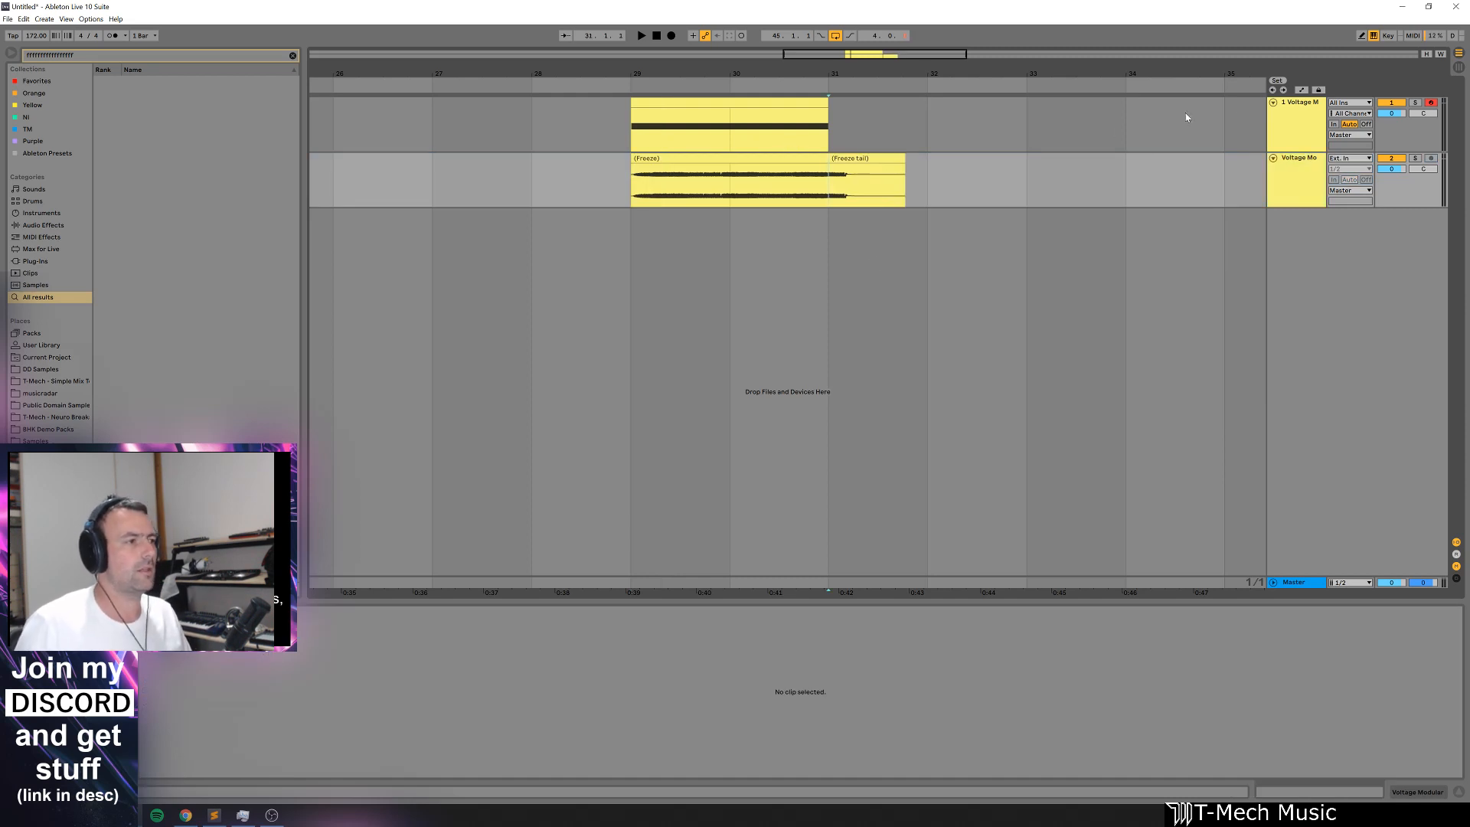
pyautogui.click(865, 158)
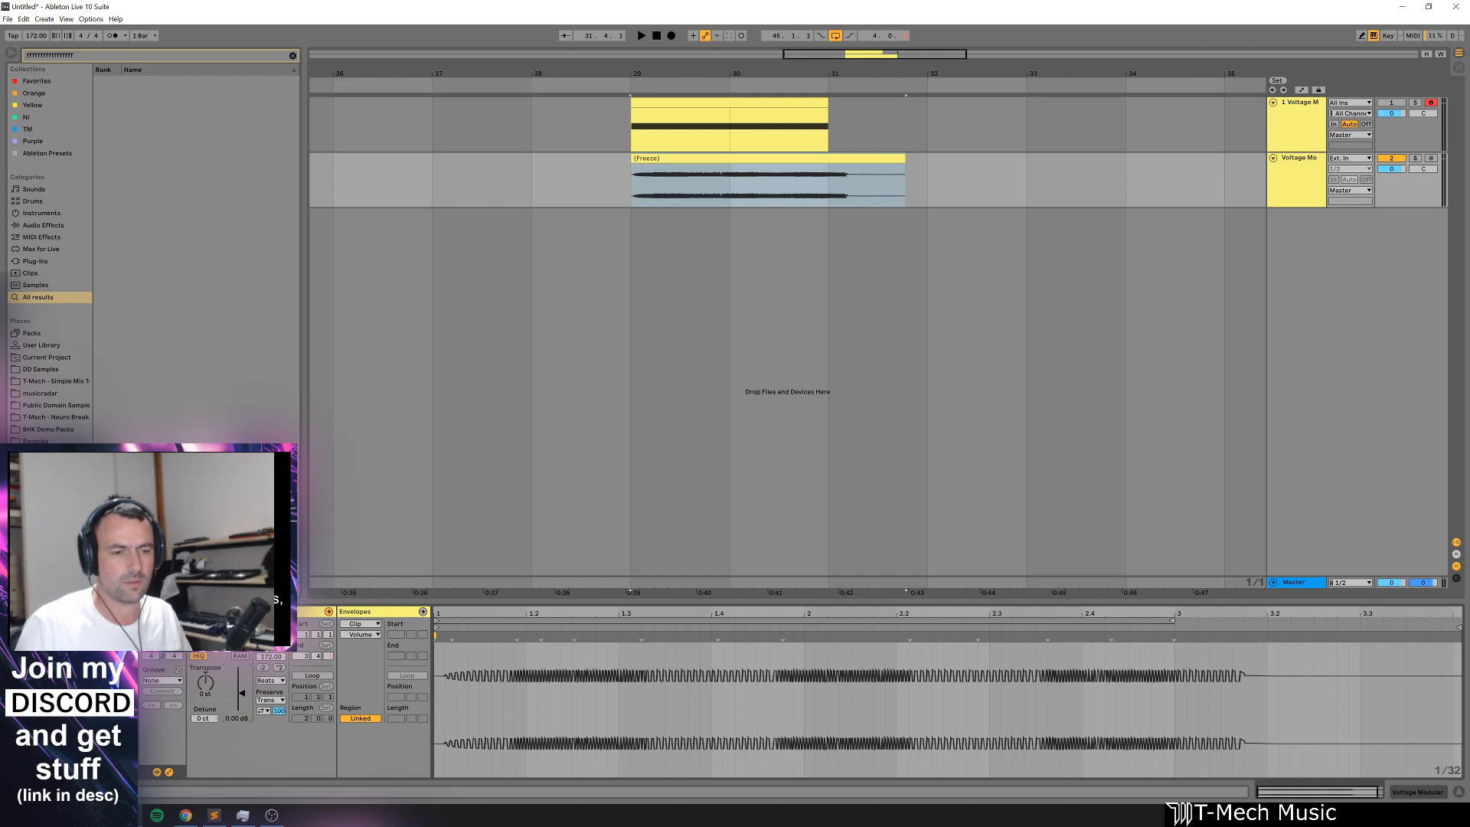
pyautogui.moveTo(243, 712); pyautogui.dragTo(248, 683)
# Step: Play the boosted audio clip from bar 29 and examine the opening fade-in of its waveform
pyautogui.press('space')
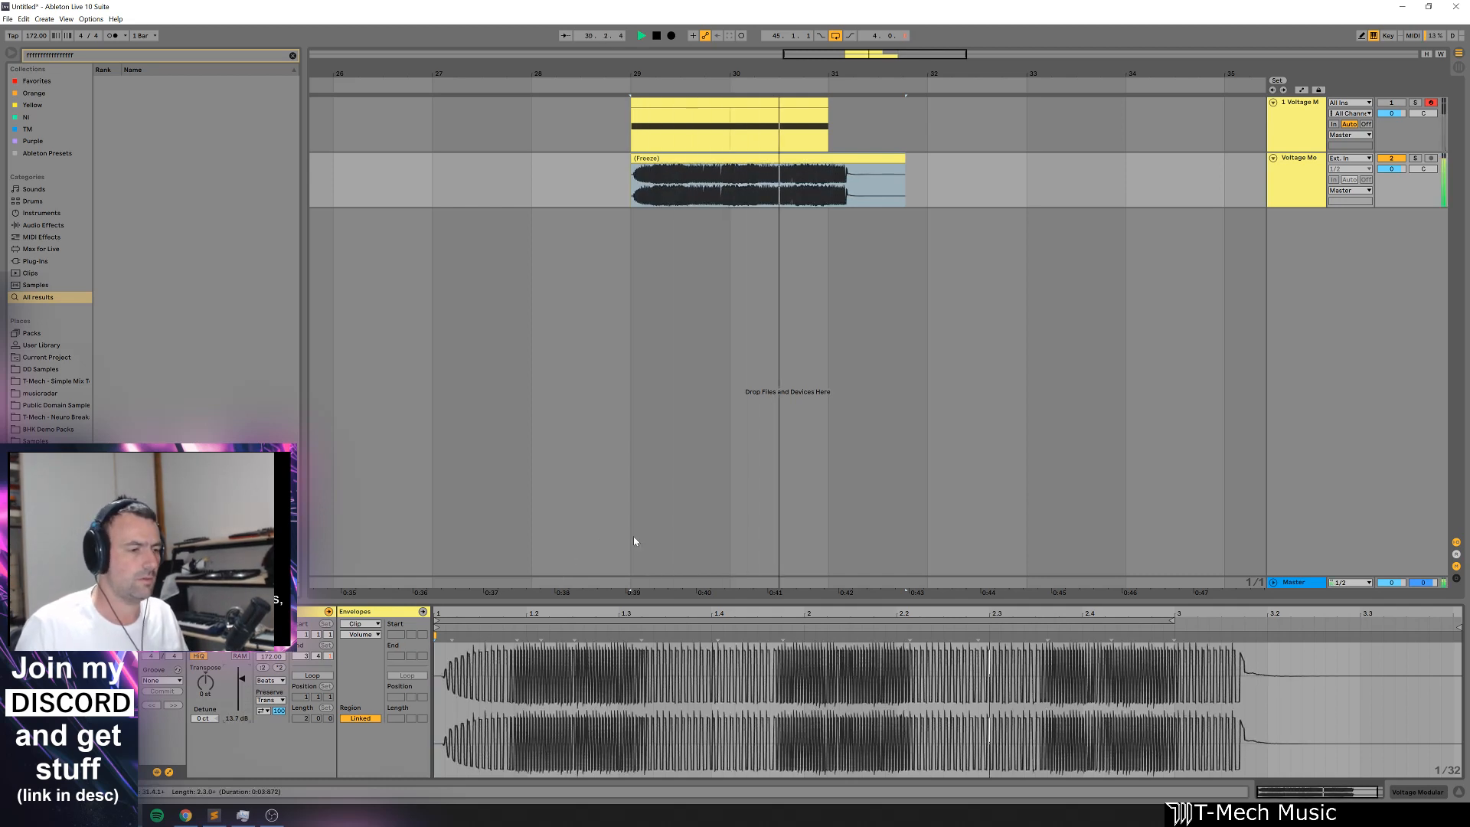
pyautogui.press('space')
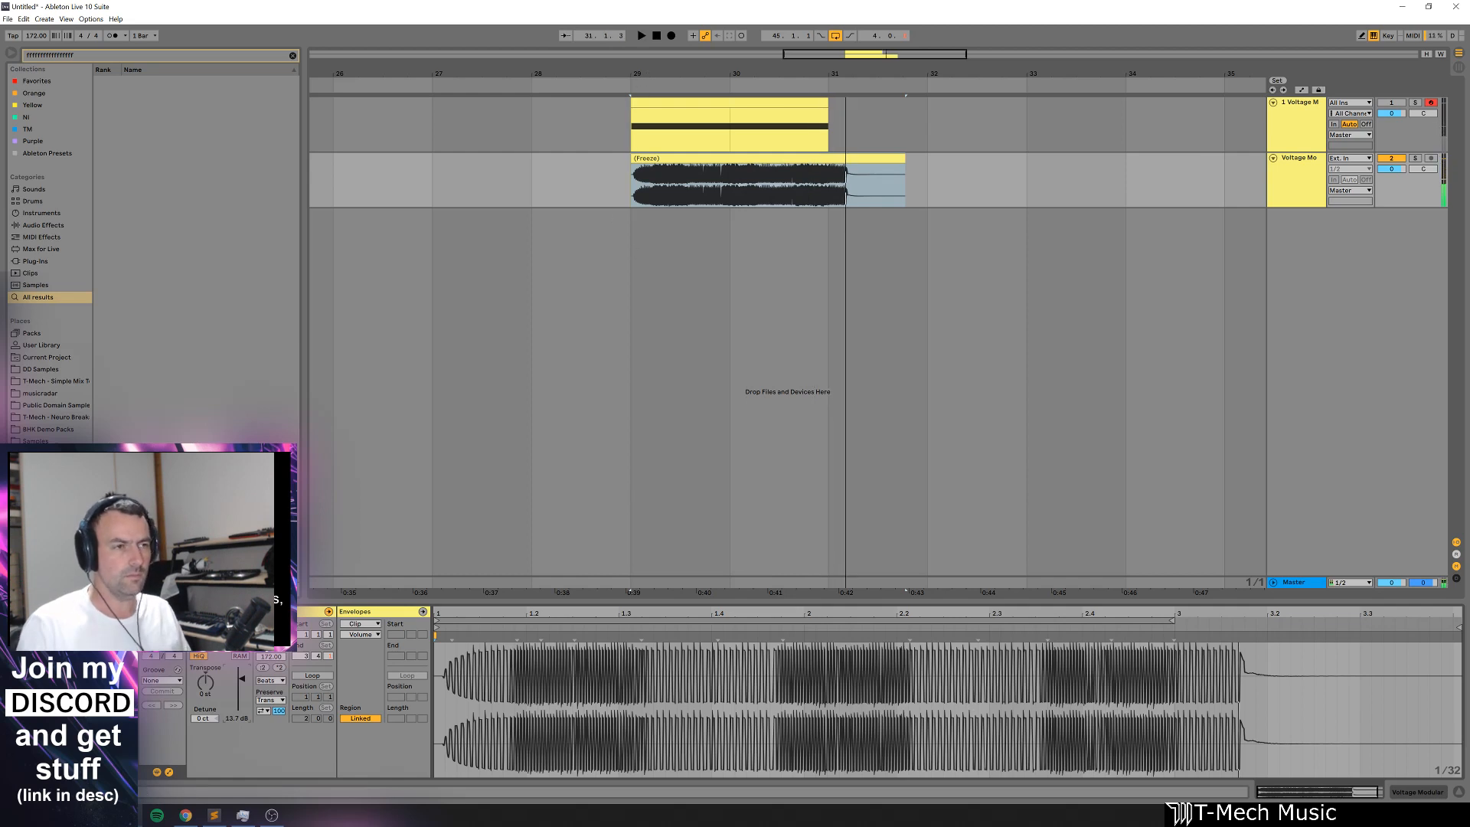
pyautogui.press('+')
pyautogui.press('+')
pyautogui.press('+')
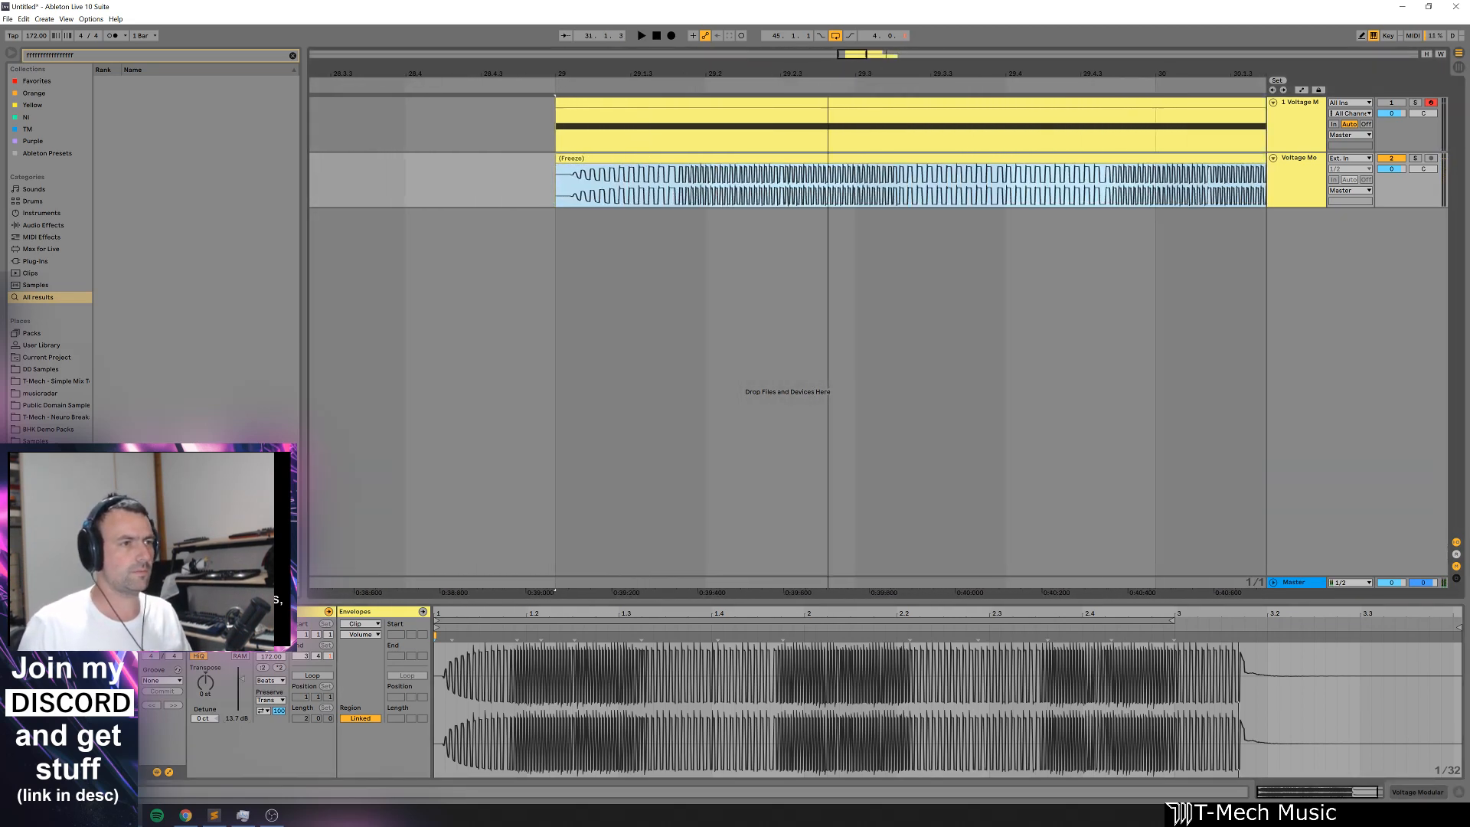
pyautogui.press('-')
pyautogui.press('space')
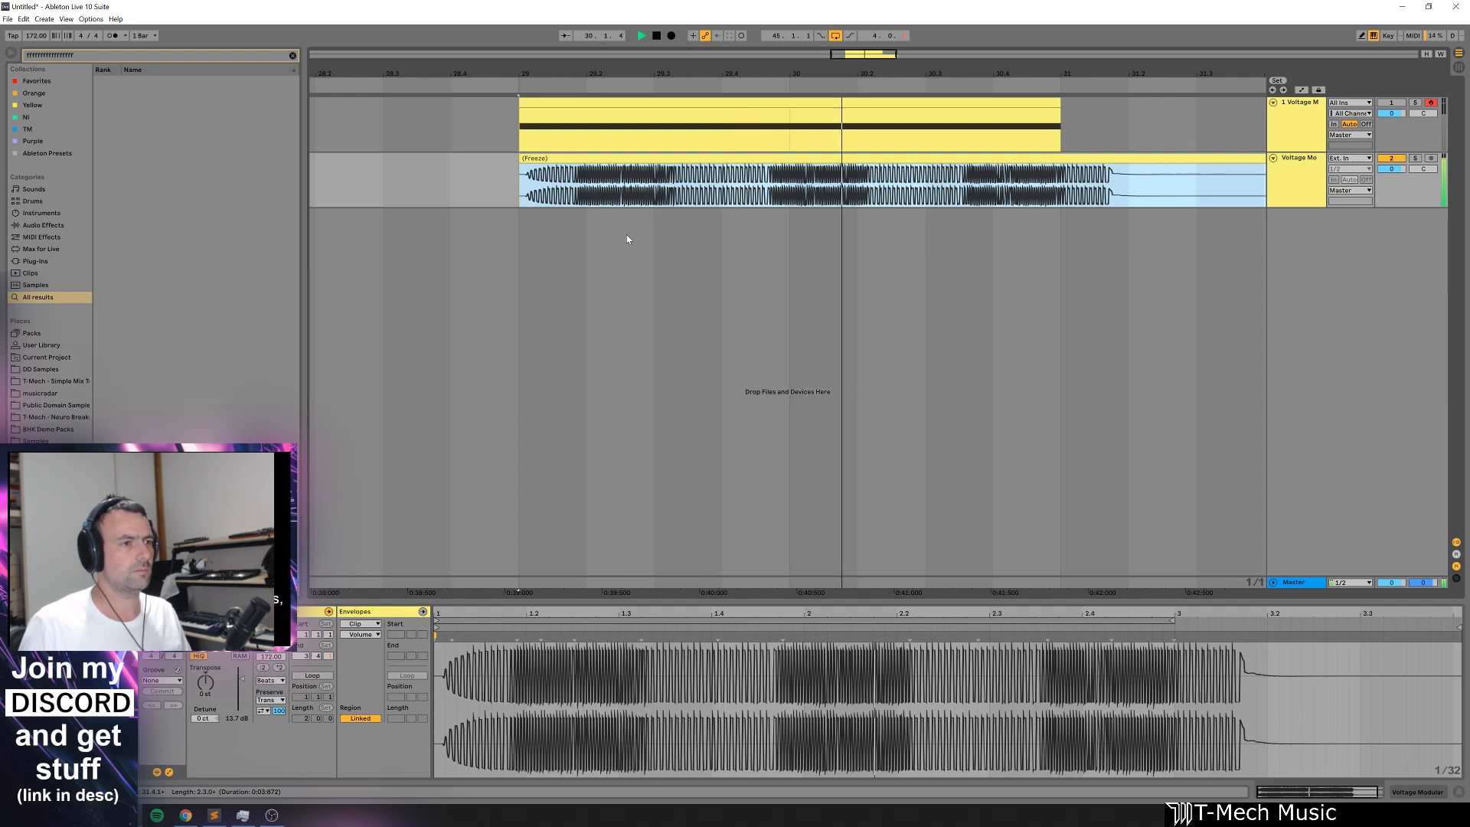
pyautogui.press('space')
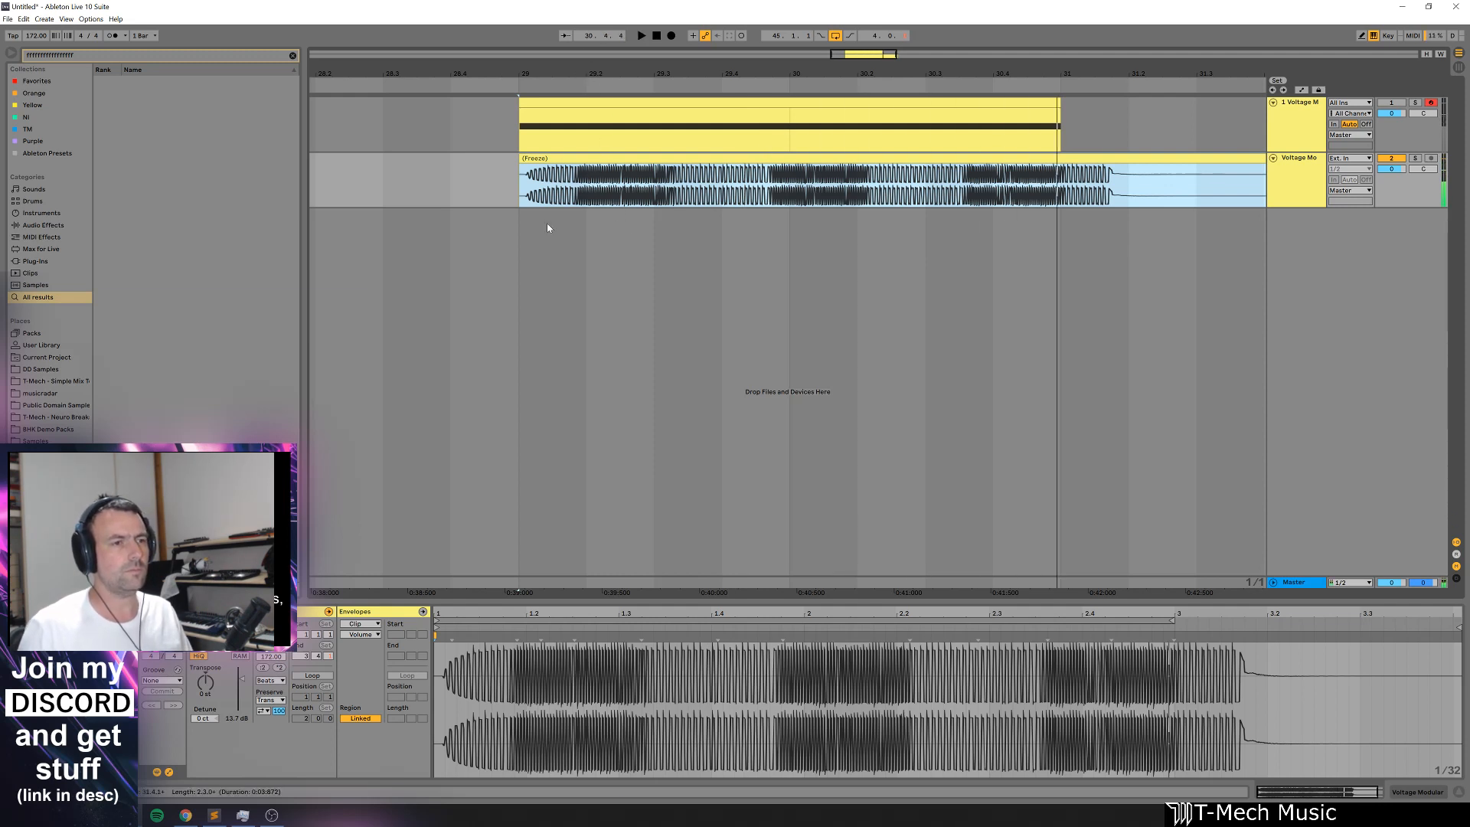
# Step: Set 1.1.1 at the transient after the fade-in so the clip starts there, turn off warping, and play it
pyautogui.click(508, 637)
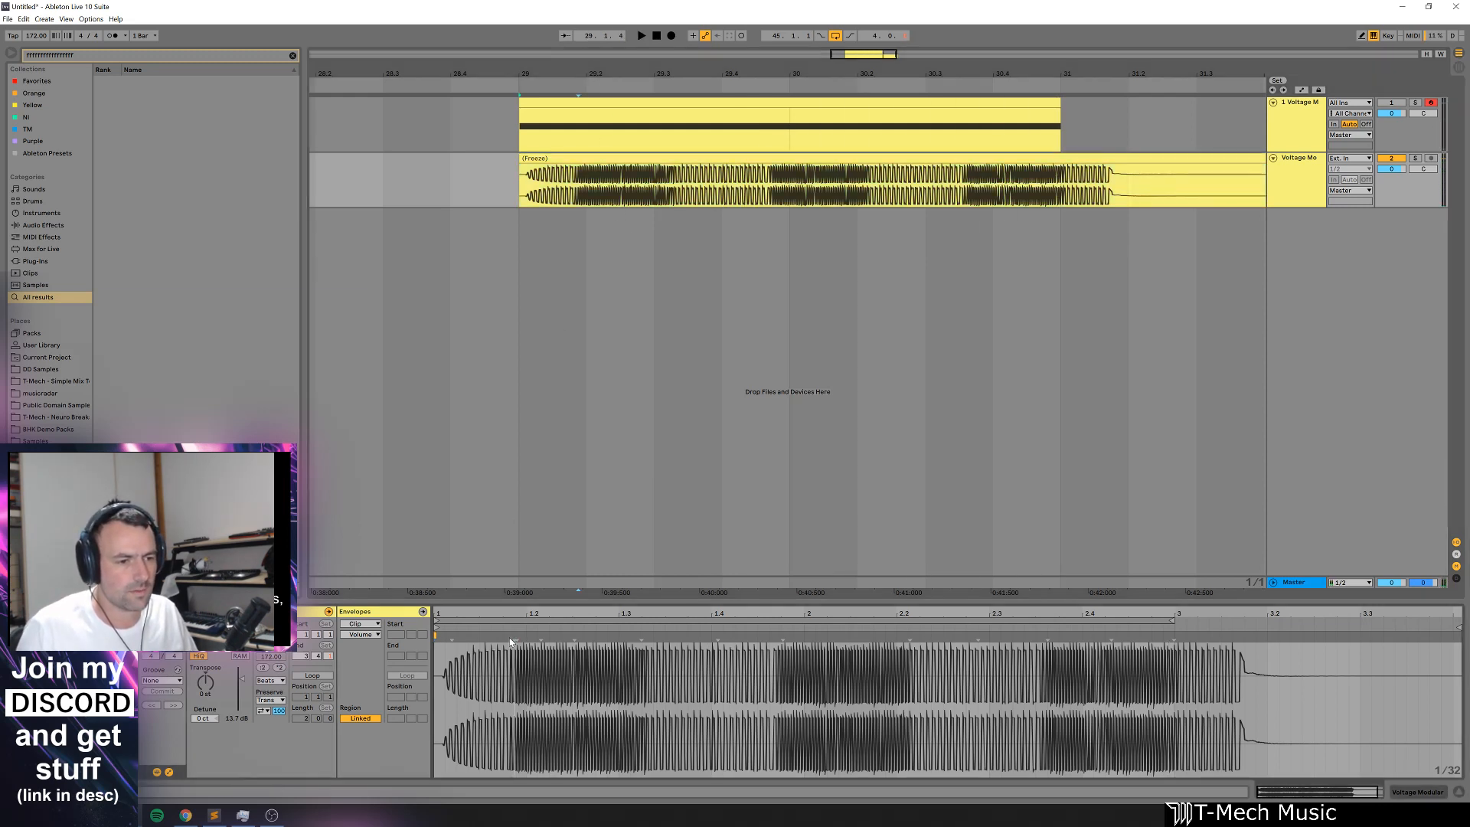
pyautogui.rightClick(508, 637)
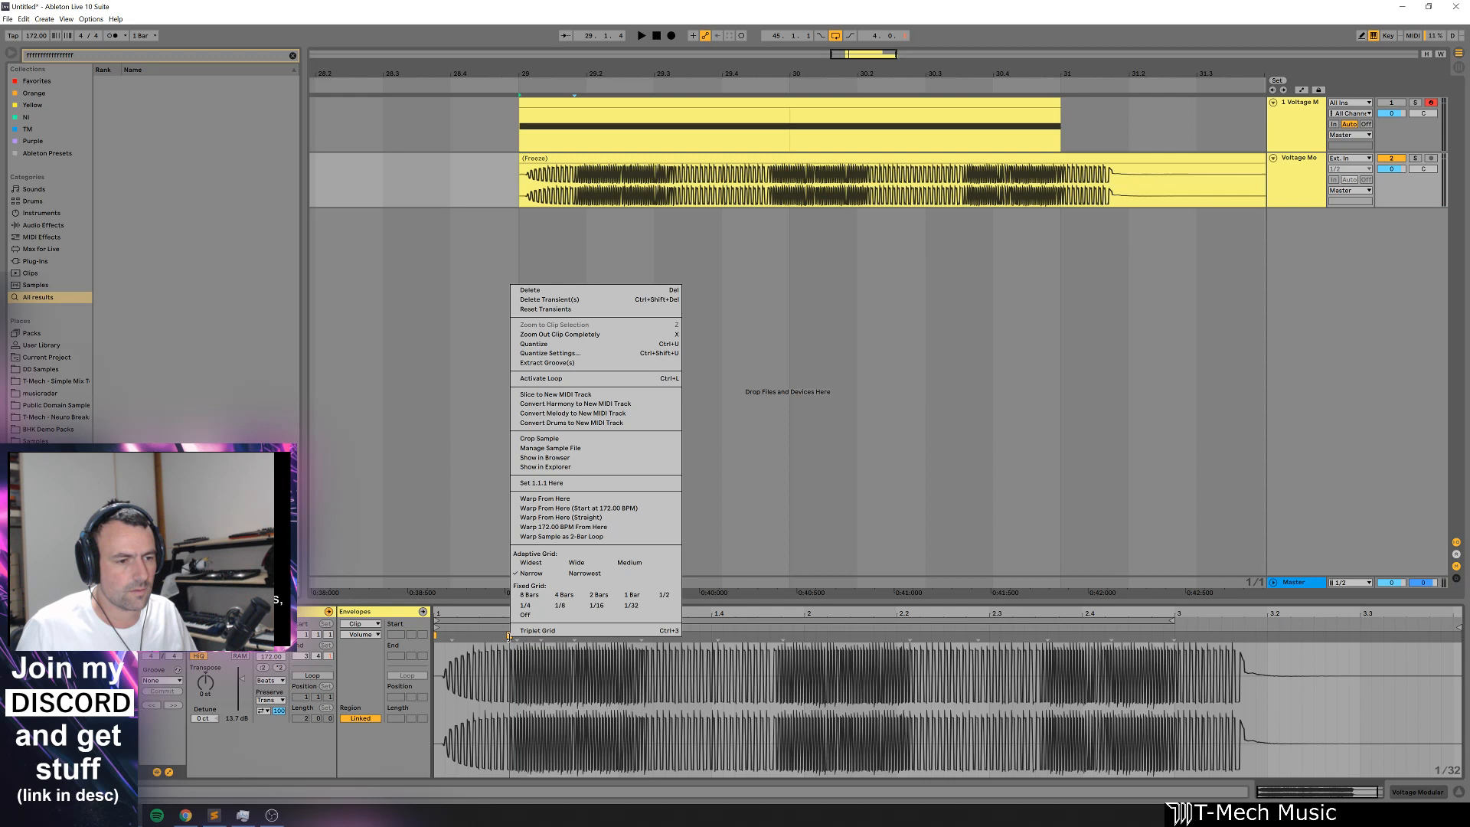
pyautogui.click(541, 483)
pyautogui.press('space')
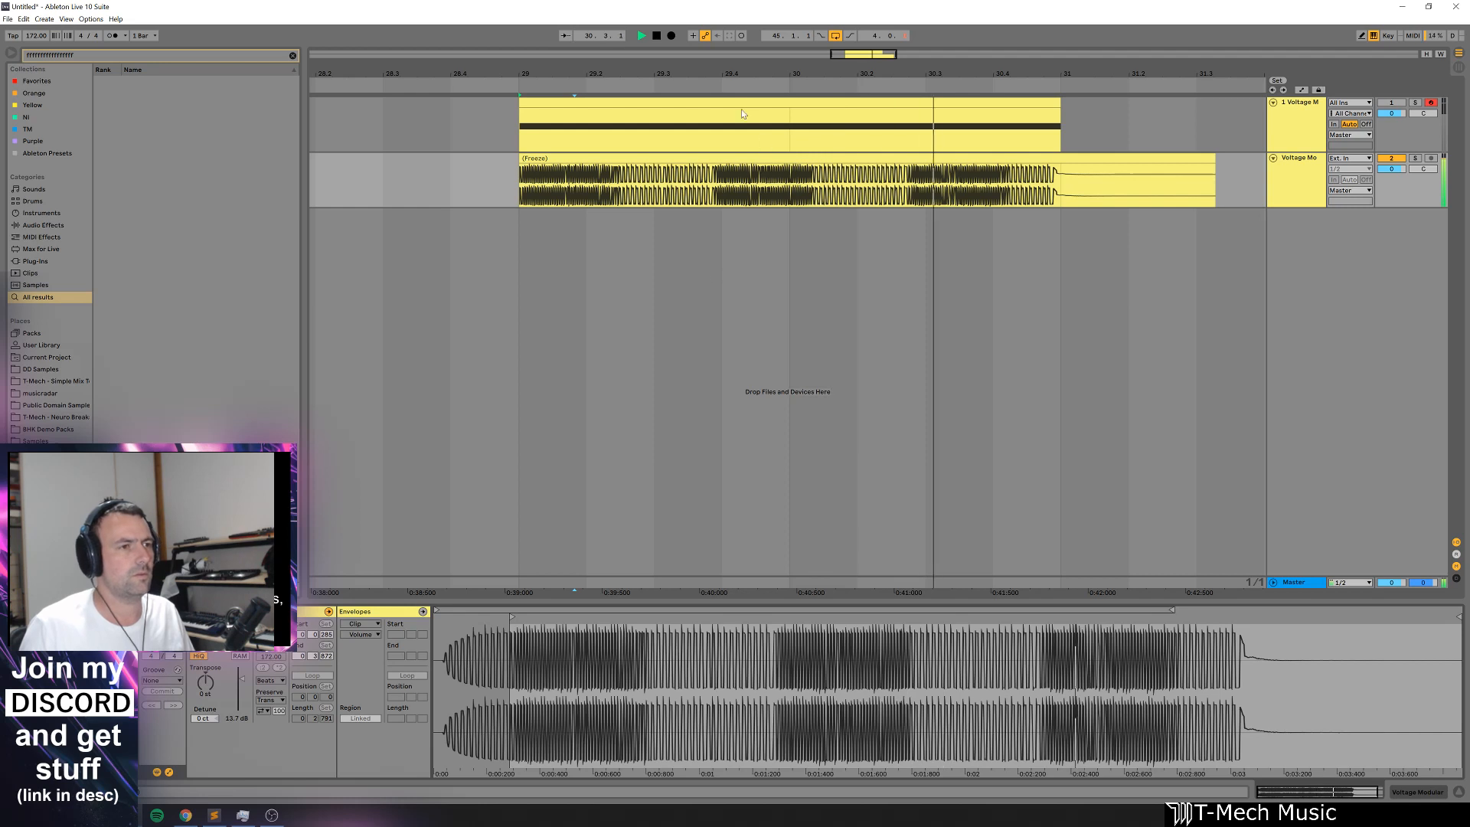
pyautogui.press('space')
# Step: Set the project tempo to 120 BPM and play the audio clip
pyautogui.moveTo(29, 37); pyautogui.dragTo(28, 3)
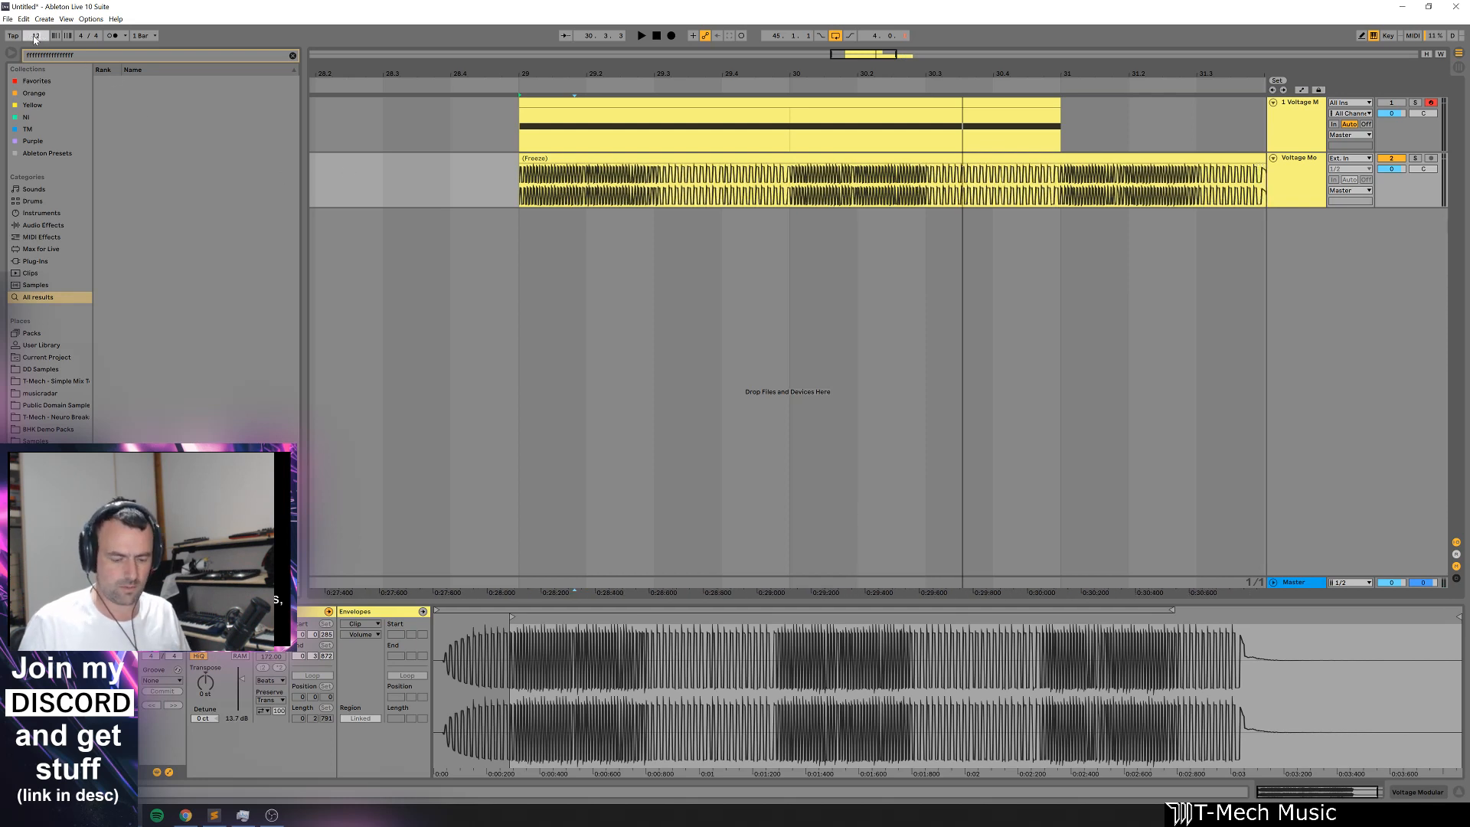
pyautogui.write('0')
pyautogui.press('Return')
pyautogui.press('space')
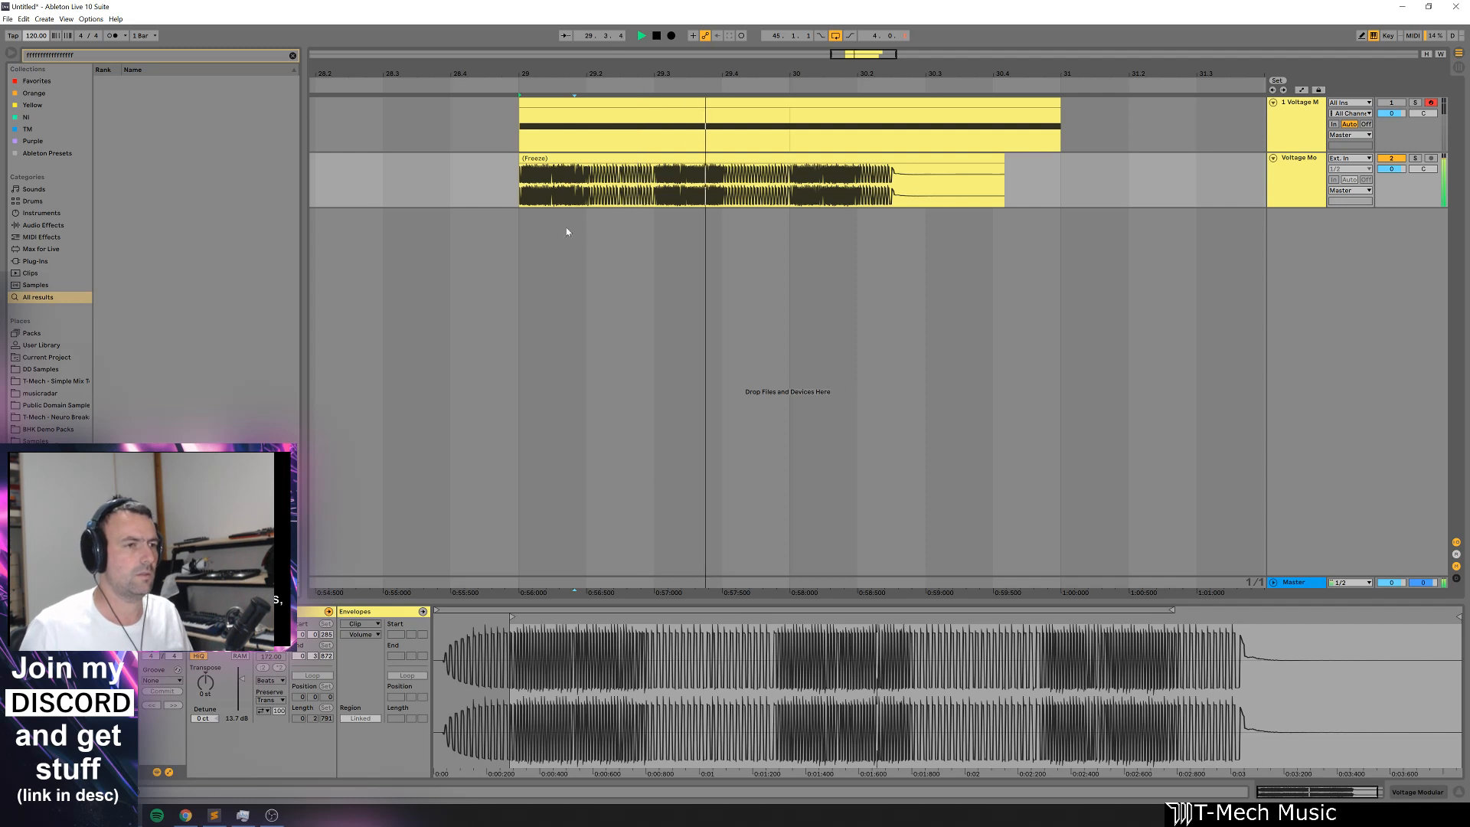
pyautogui.press('space')
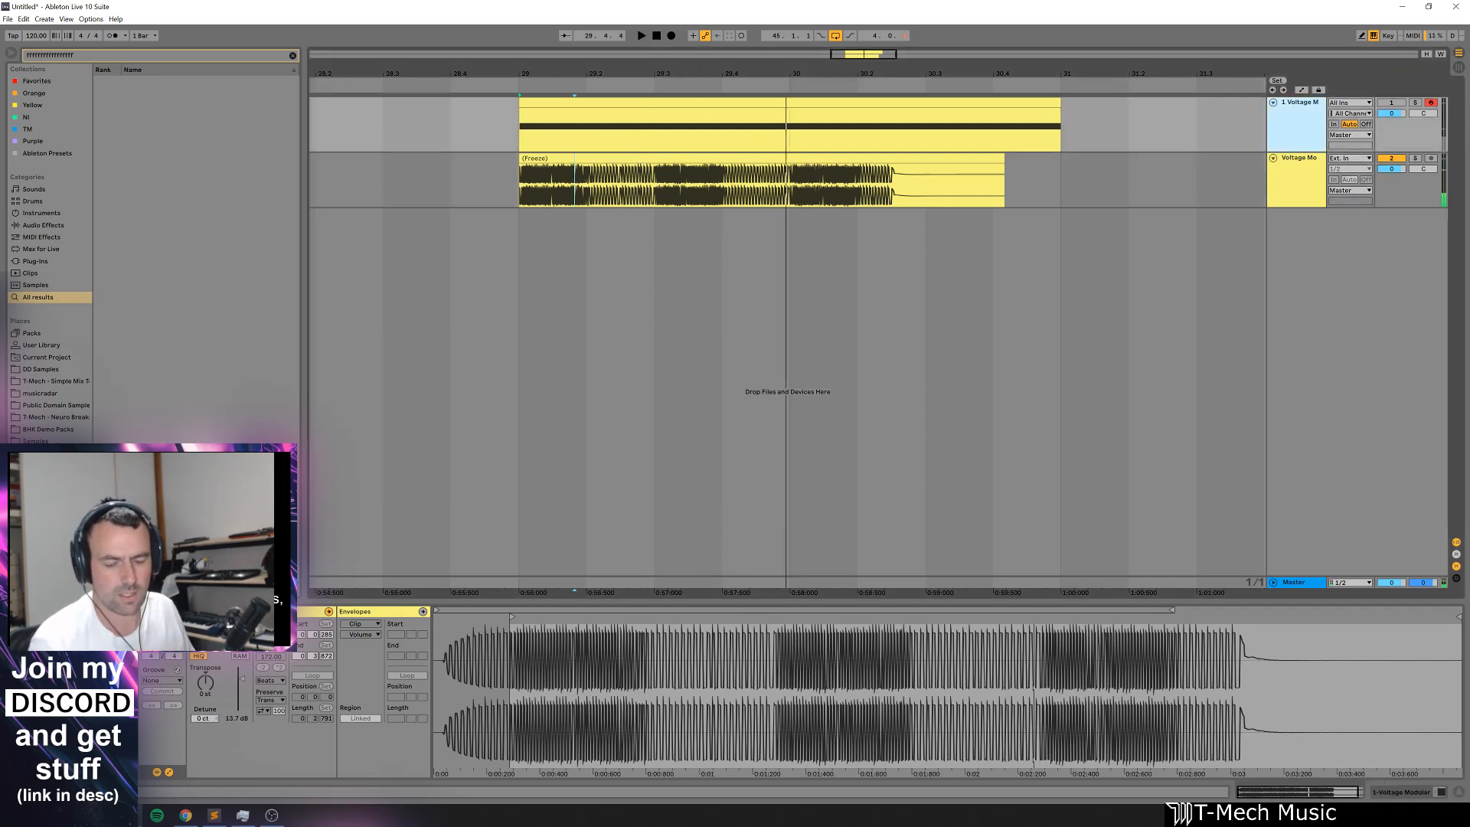
# Step: Open the Voltage Modular window of the first track to review the patch, and close it again
pyautogui.hotkey('shift', 'Tab')
pyautogui.click(173, 665)
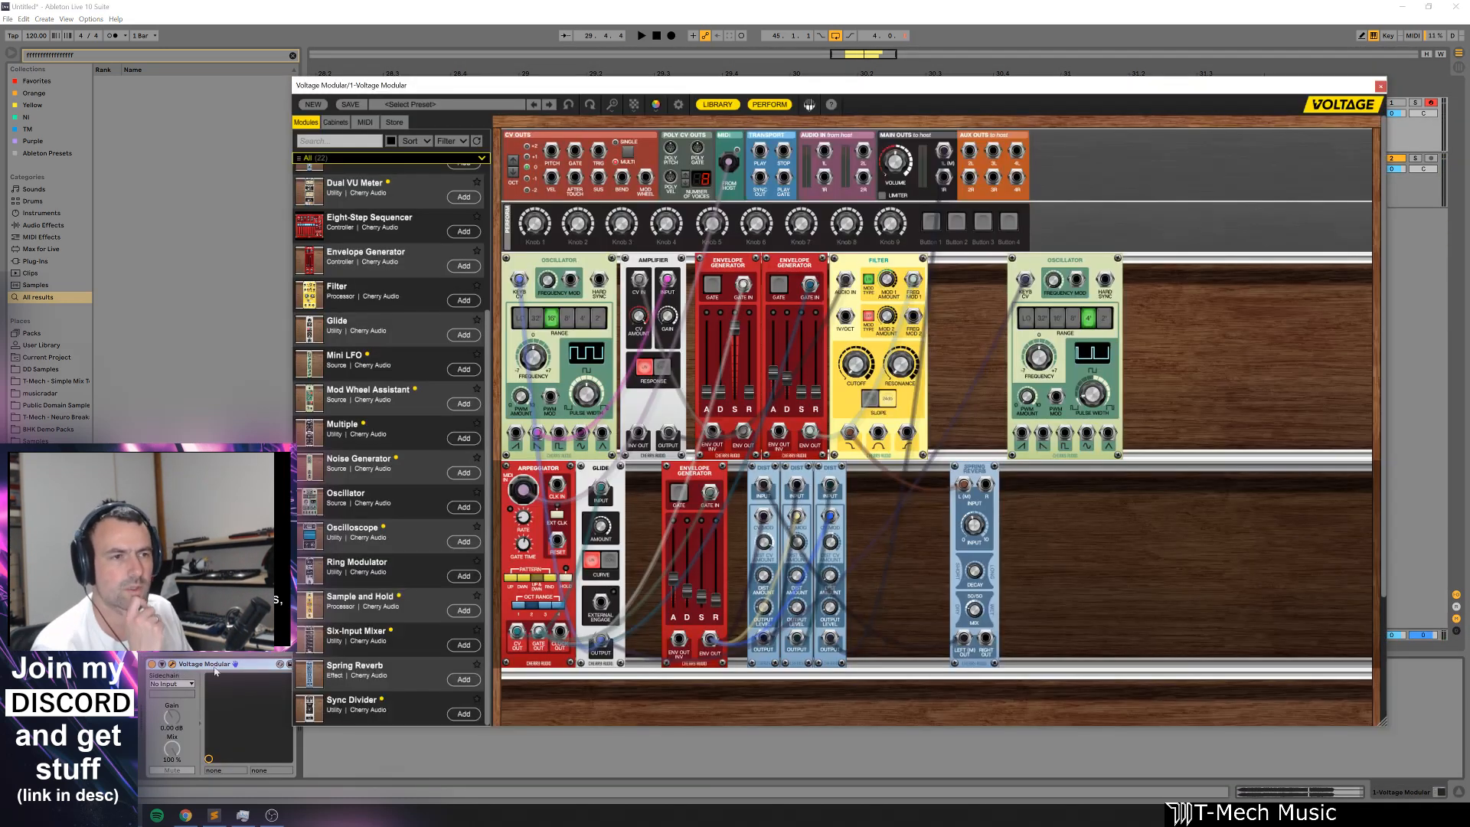
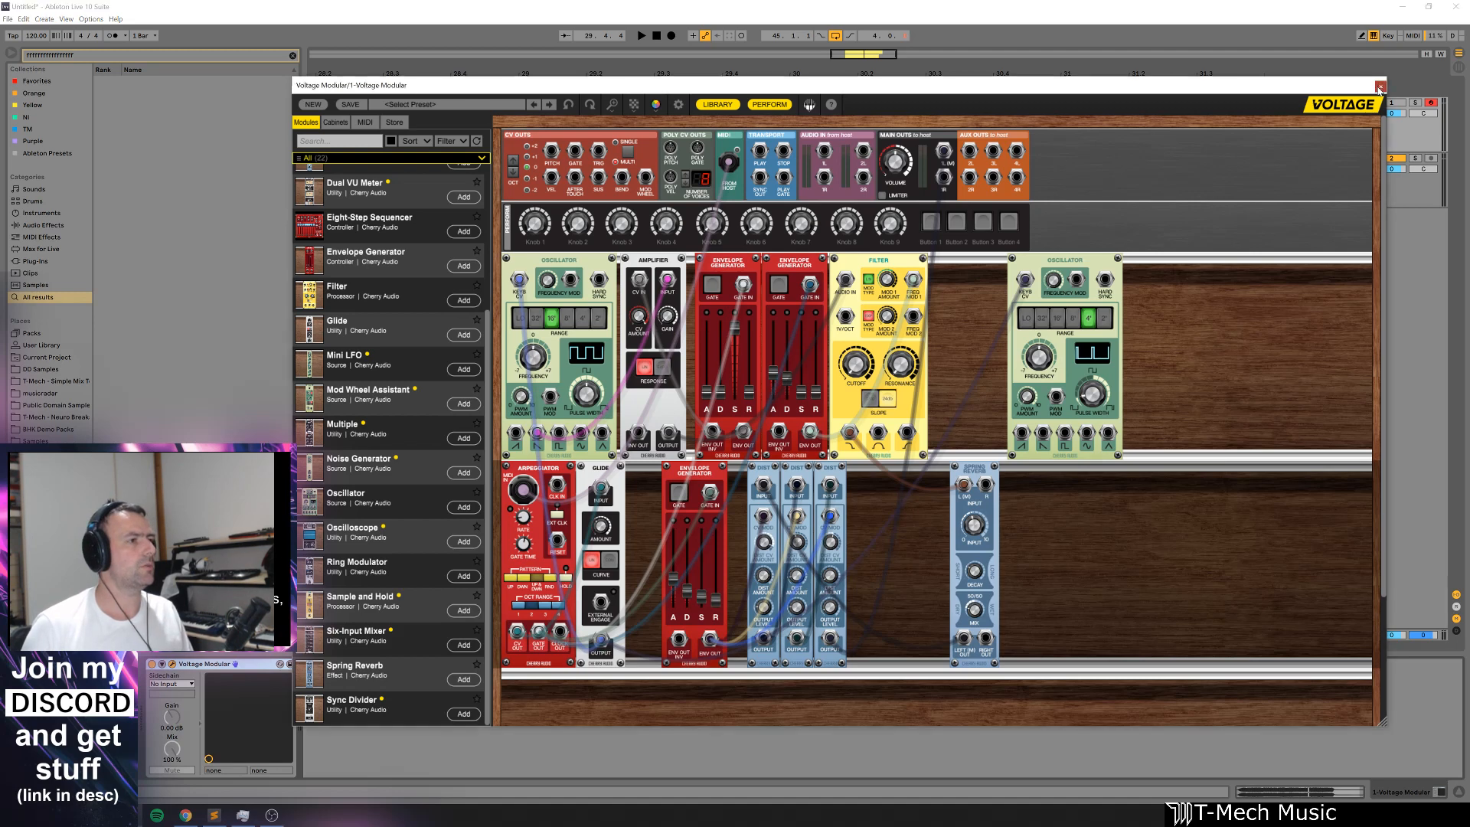
pyautogui.hotkey('ctrl', 'alt', 'p')
# Step: Delete the audio from bar 30 onward, loop the remaining one-bar clip, and play it
pyautogui.moveTo(1005, 182); pyautogui.dragTo(790, 180)
pyautogui.press('Delete')
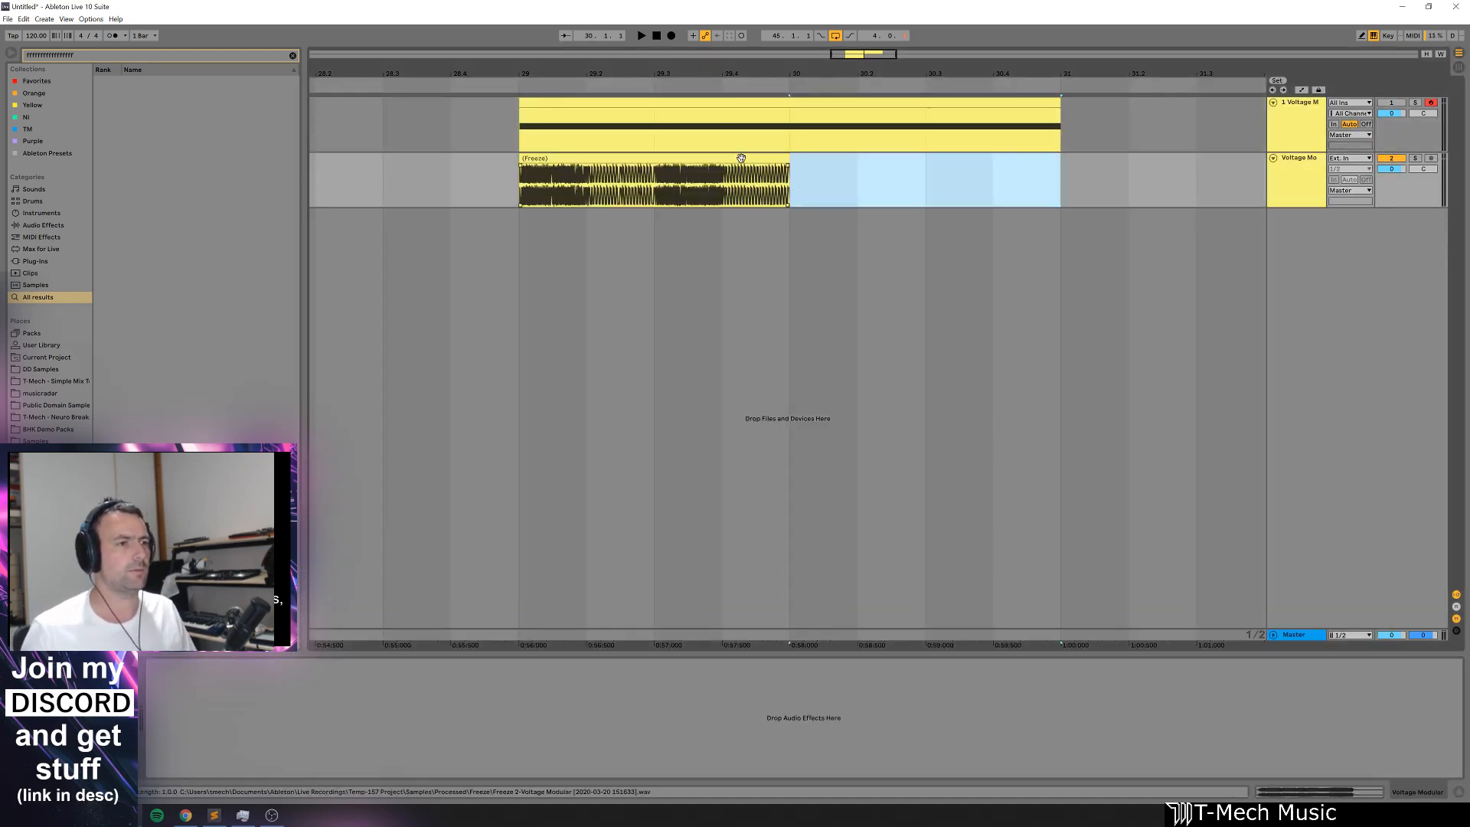
pyautogui.click(744, 150)
pyautogui.click(744, 155)
pyautogui.hotkey('ctrl', 'l')
pyautogui.press('space')
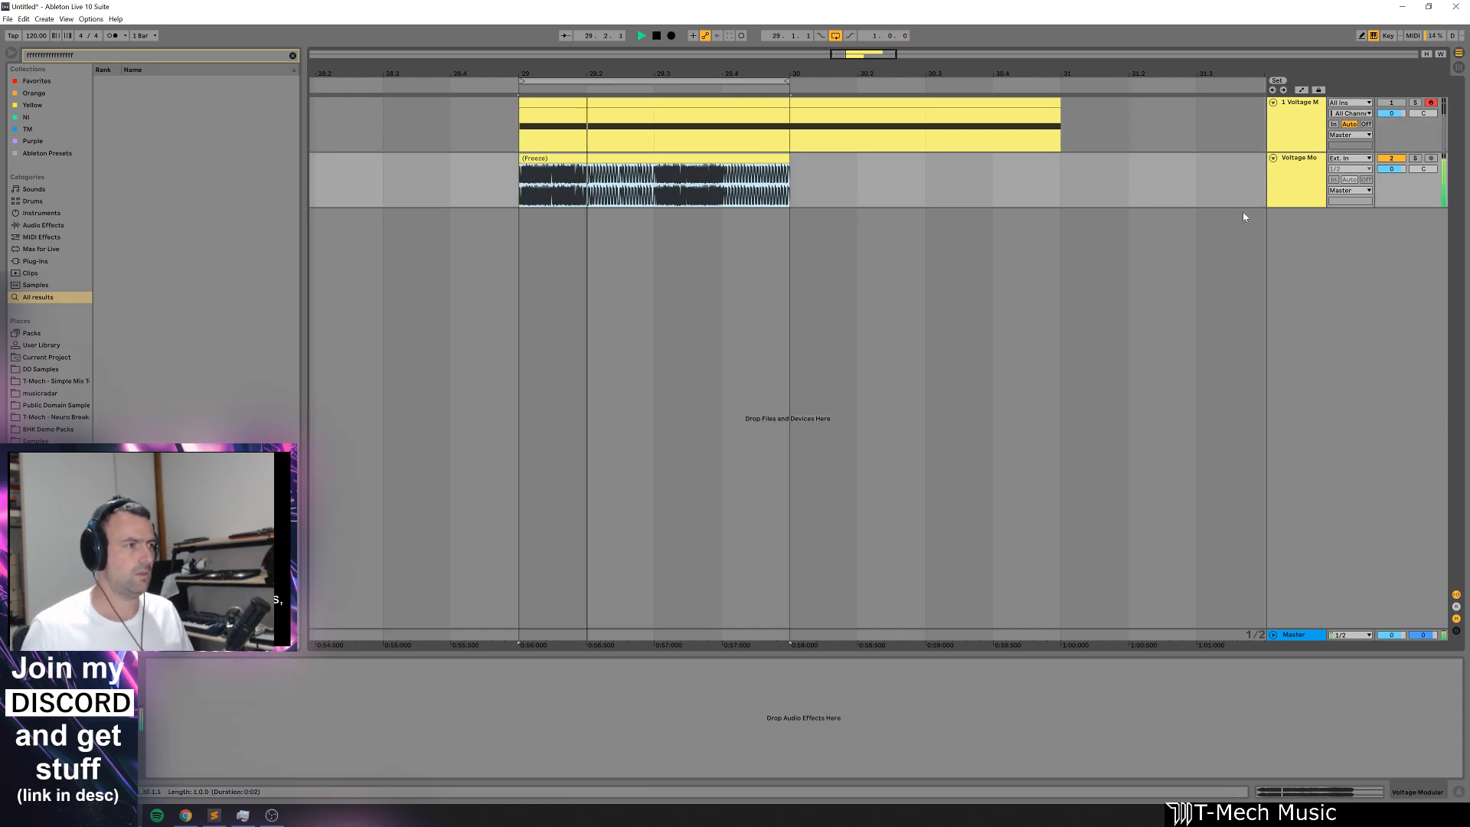
pyautogui.press('space')
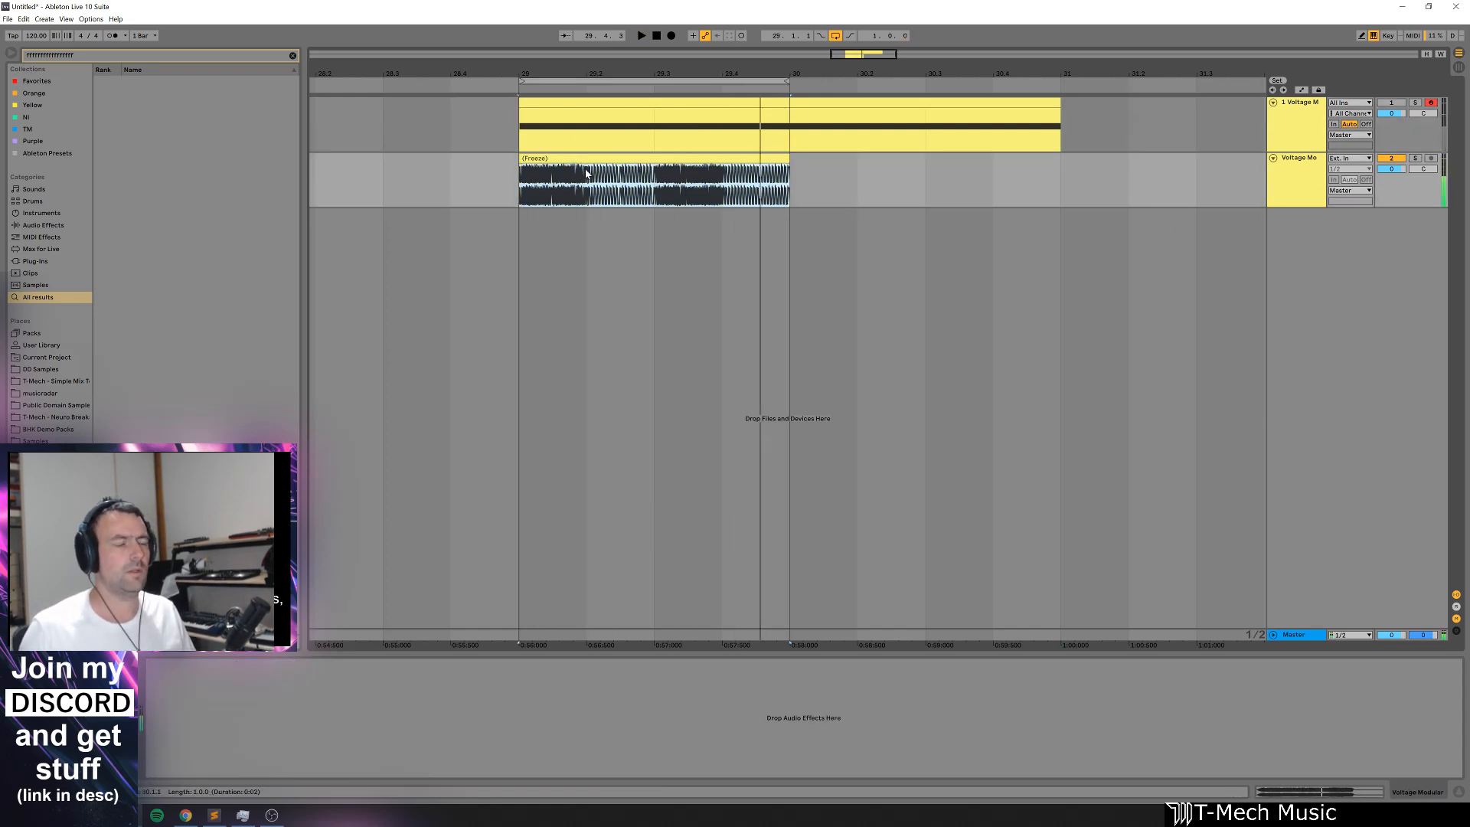
# Step: Split off the first beat of the audio clip and copy it to the start of bar 30
pyautogui.moveTo(520, 157)
pyautogui.mouseDown()
pyautogui.moveTo(410, 156)
pyautogui.moveTo(535, 167)
pyautogui.mouseUp()
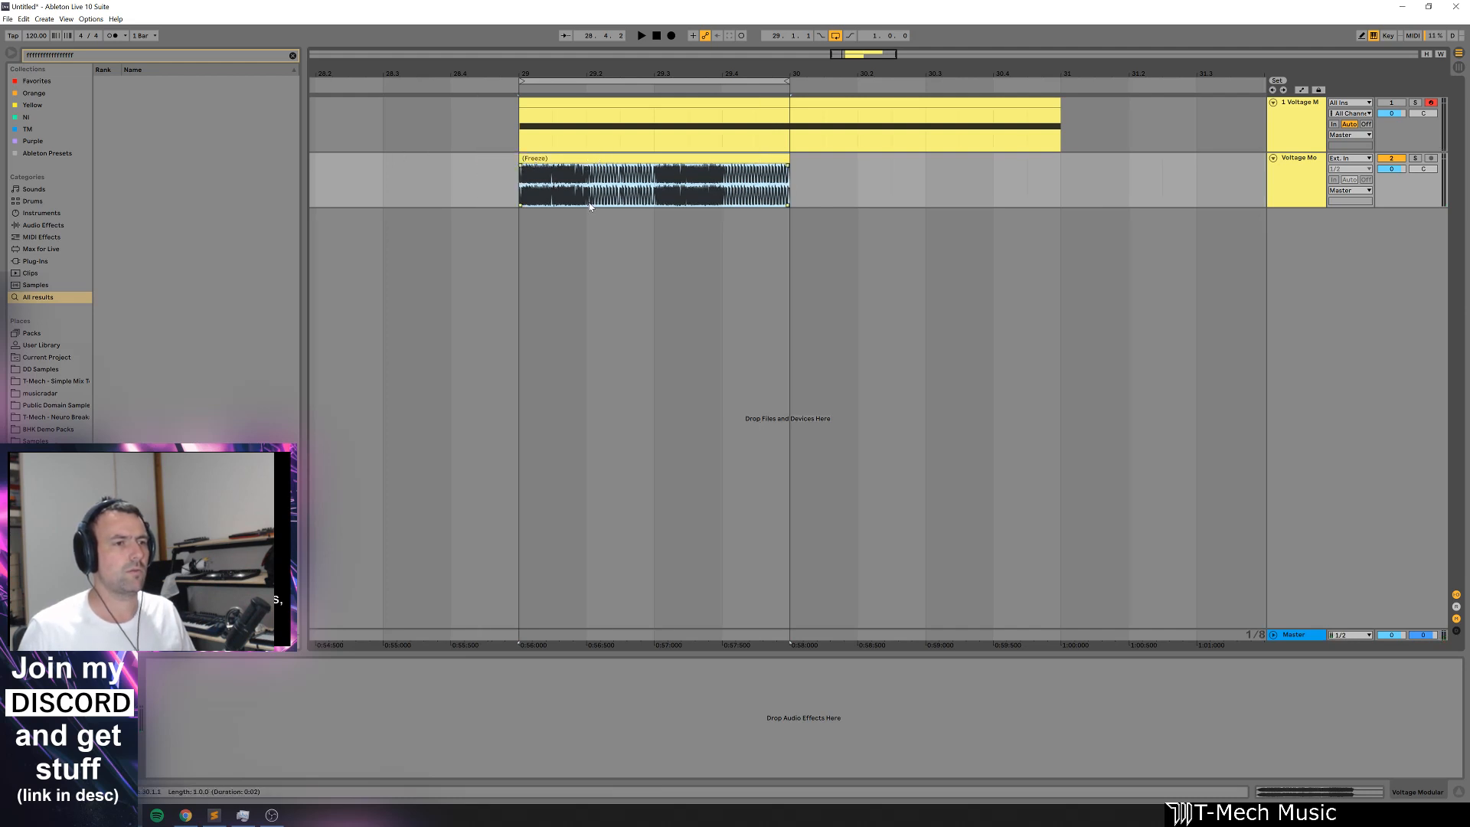
pyautogui.moveTo(589, 206); pyautogui.dragTo(697, 170)
pyautogui.hotkey('ctrl', 'd')
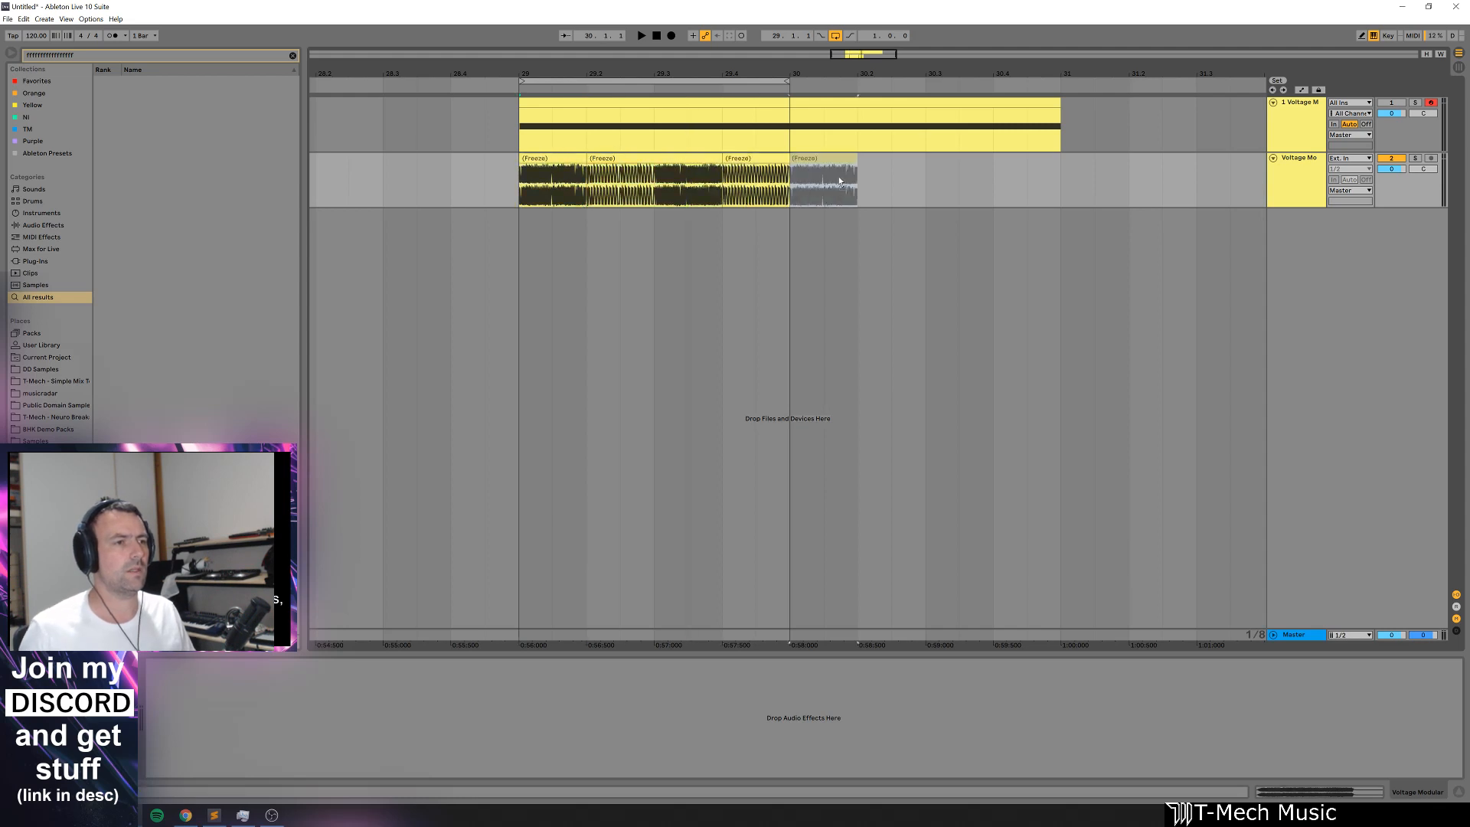
# Step: Loop and play the audio from 29.2 to 30.2, and delete the original first beat at bar 29
pyautogui.keyDown('shift'); pyautogui.click(837, 160); pyautogui.keyUp('shift')
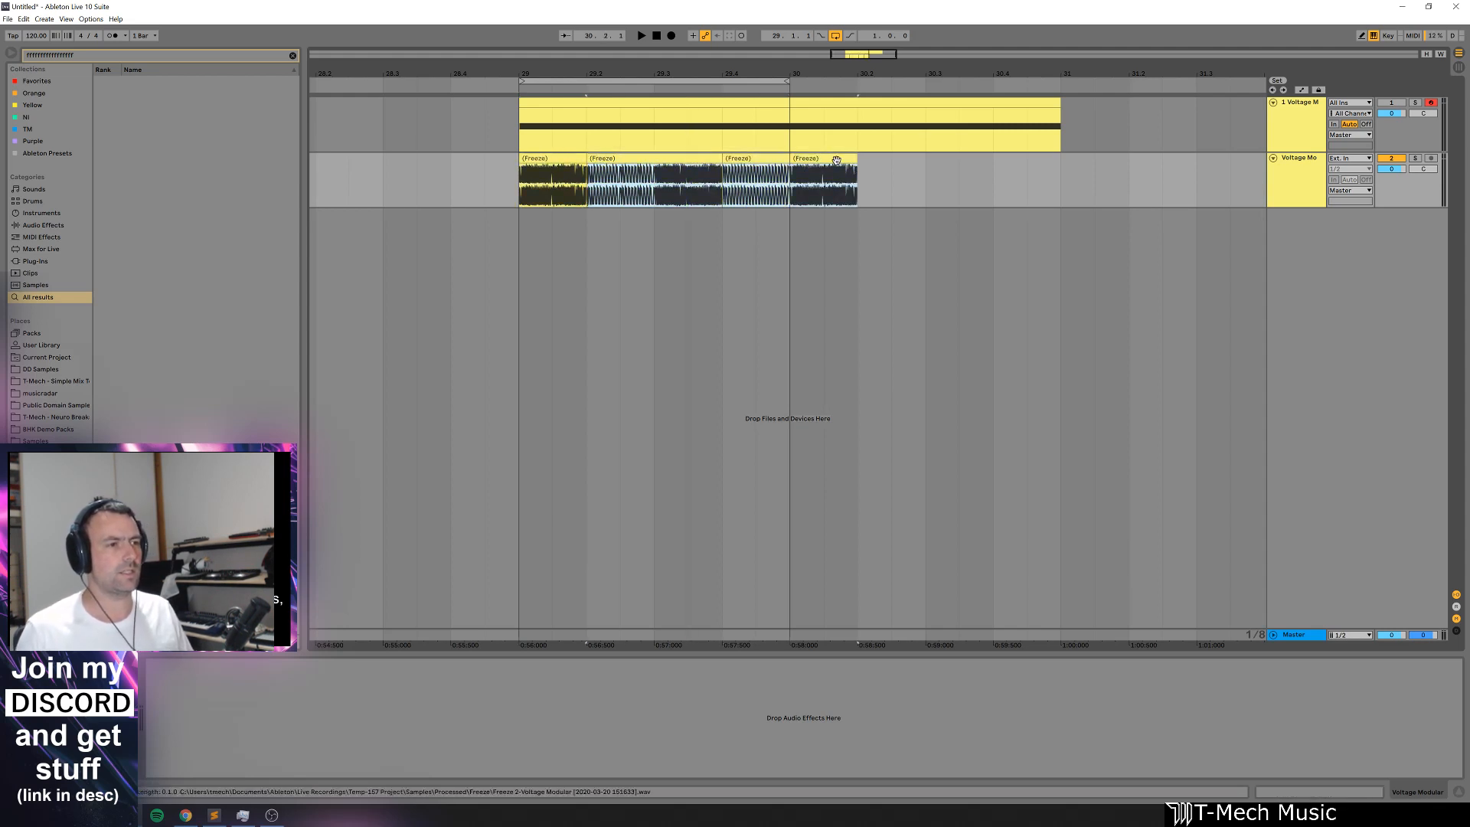
pyautogui.hotkey('ctrl', 'l')
pyautogui.press('space')
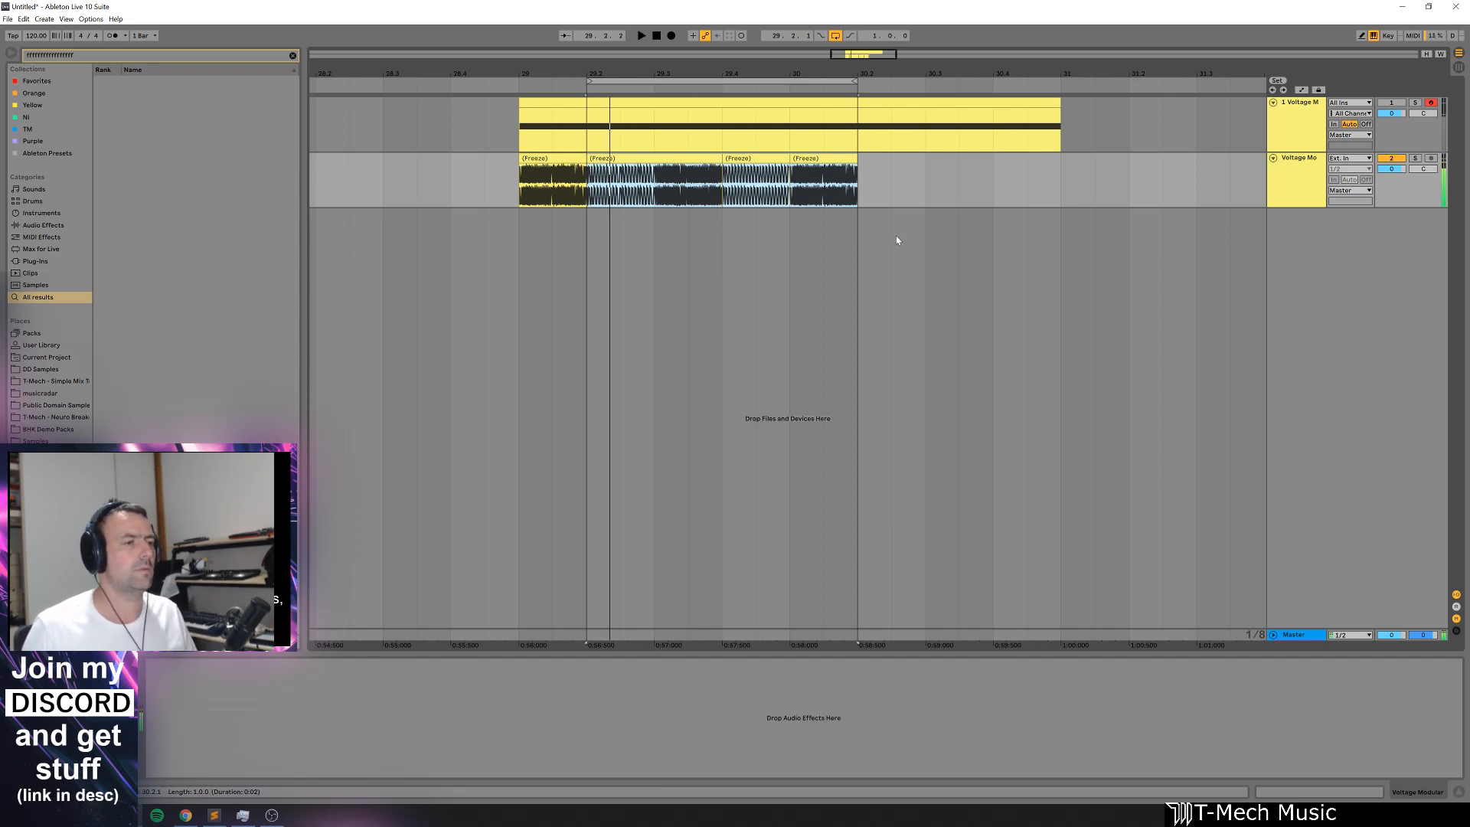
pyautogui.press('space')
pyautogui.hotkey('ctrl', 'z')
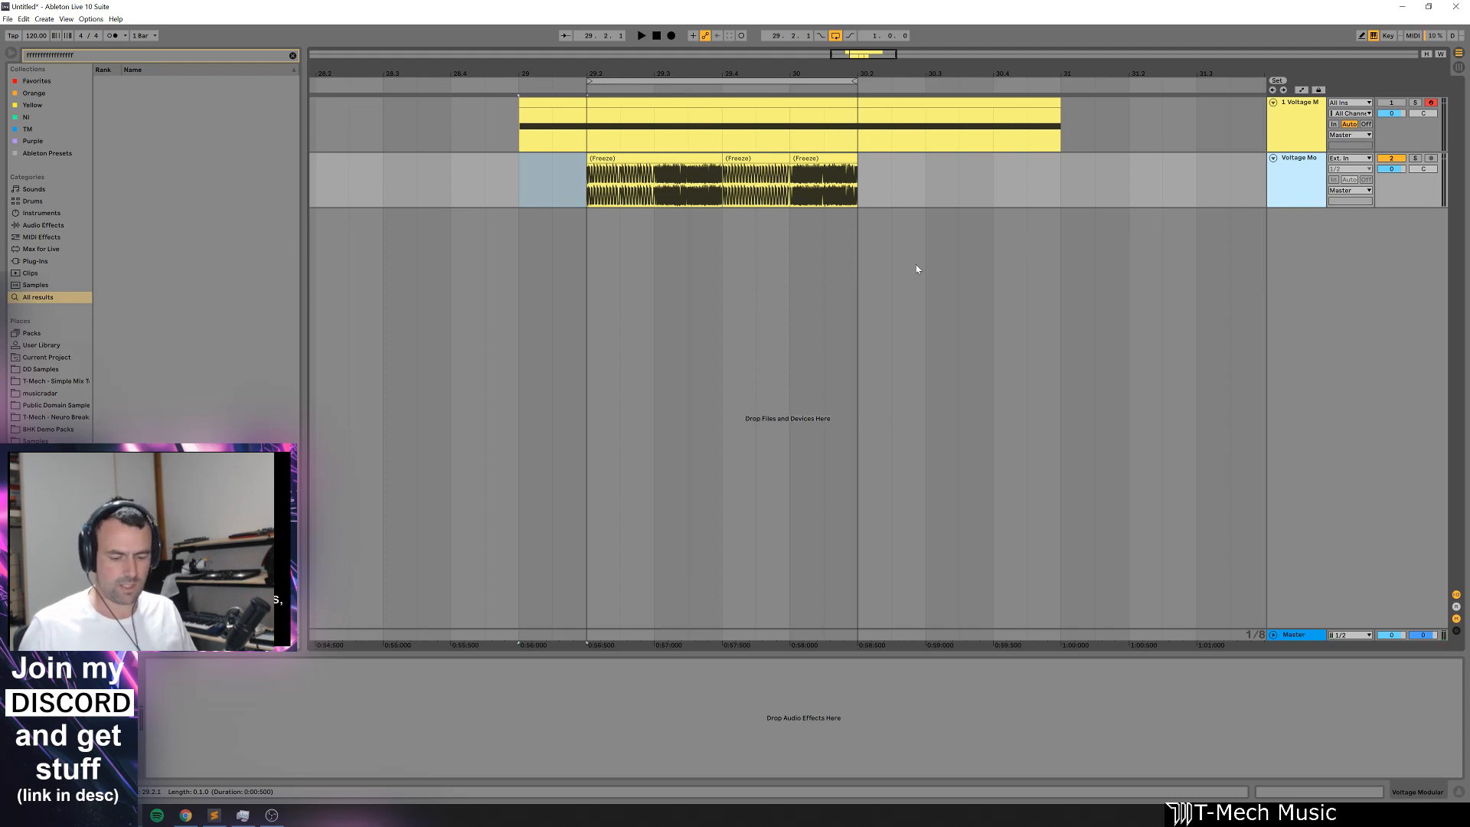
# Step: Insert a new MIDI track below the audio, clear the browser search, and open the DD Samples folder
pyautogui.hotkey('ctrl', 'shift', 't')
pyautogui.hotkey('ctrl', 'f')
pyautogui.press('BackSpace')
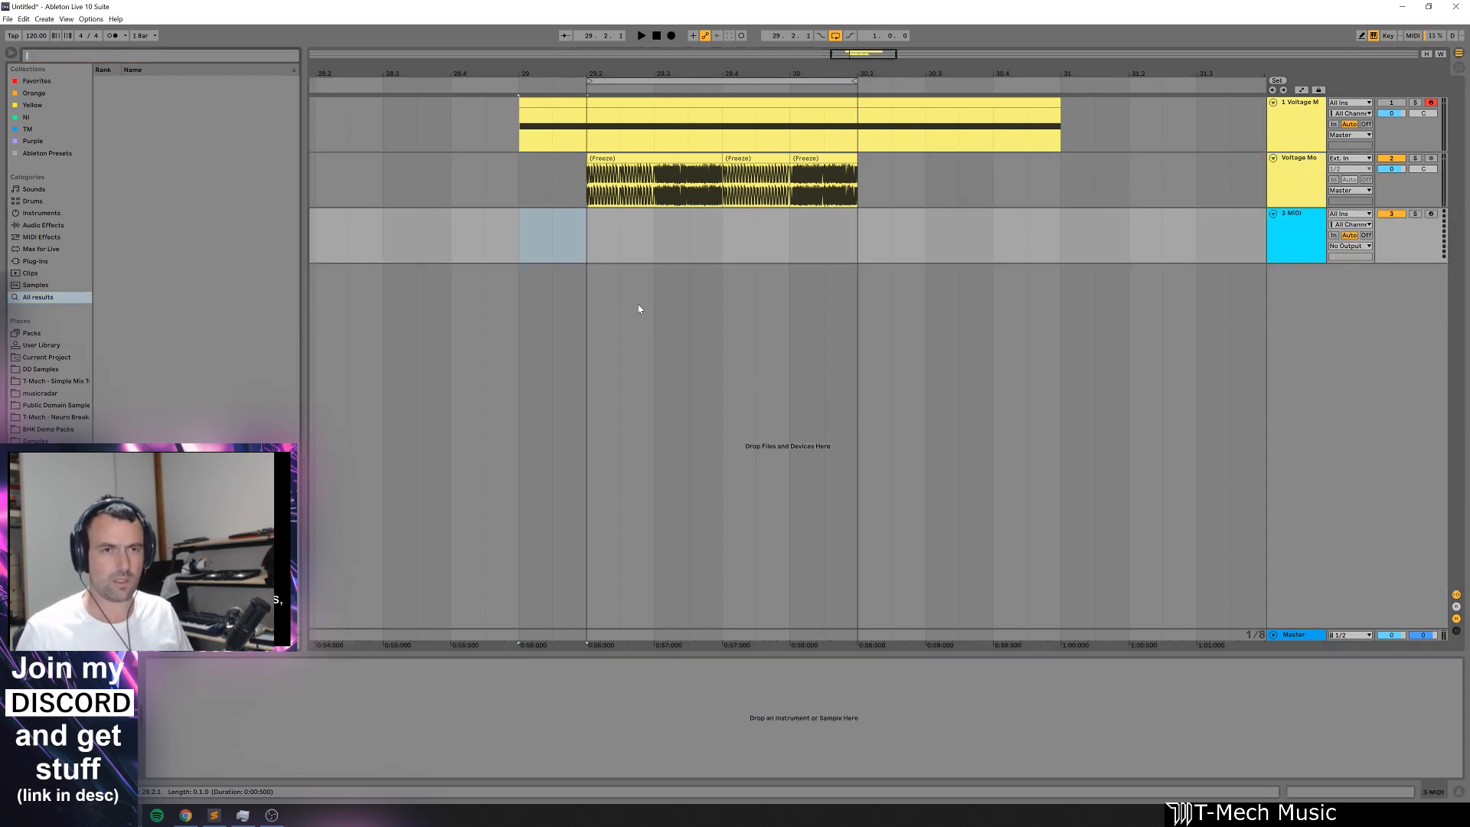
pyautogui.click(39, 370)
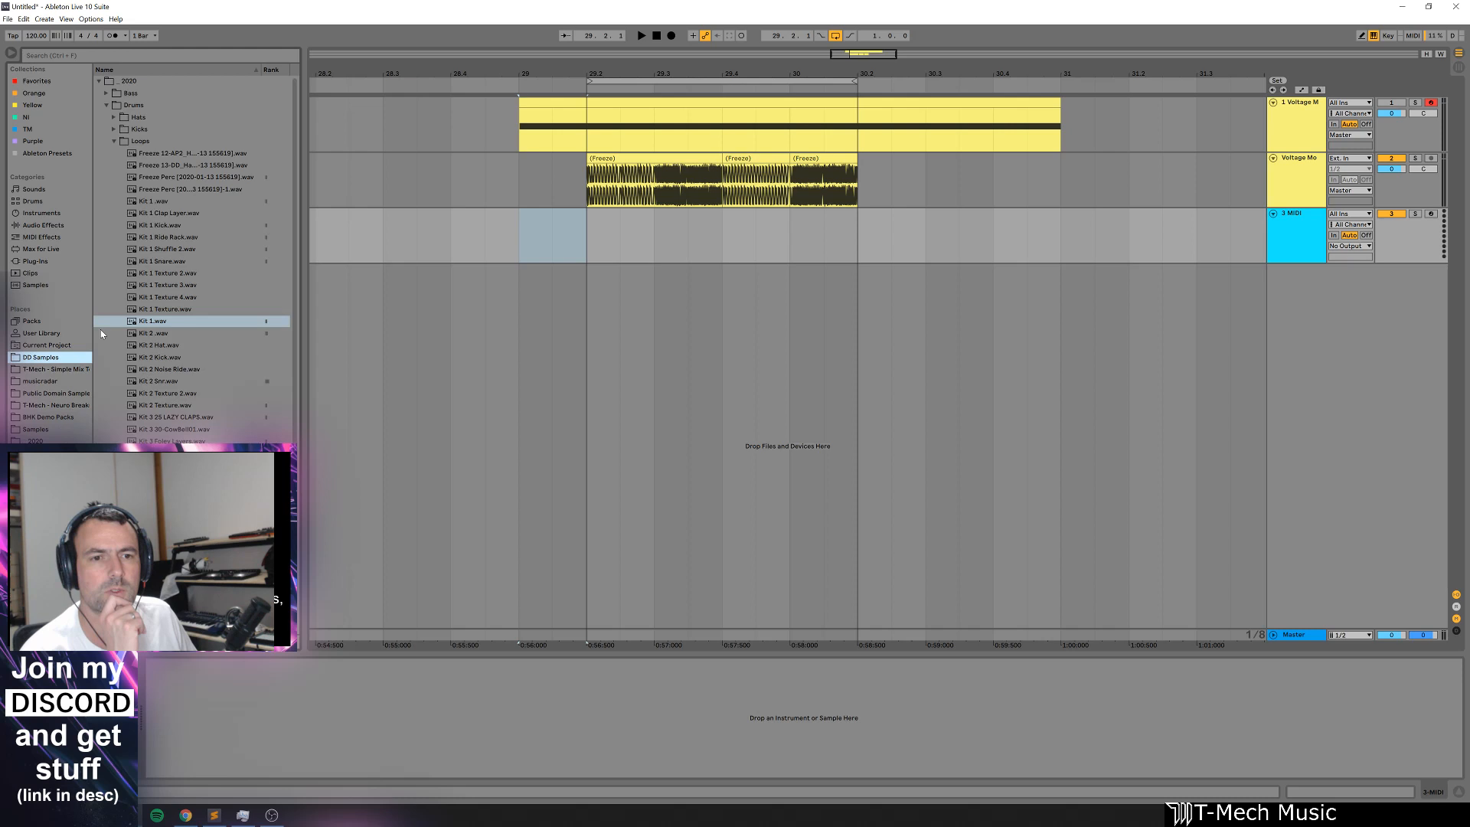
# Step: Place Kit 1 Kick.wav at 29.2 on the new track and trim it to the first kick, ending at 29.3.3
pyautogui.click(149, 237)
pyautogui.click(166, 226)
pyautogui.moveTo(163, 227); pyautogui.dragTo(589, 229)
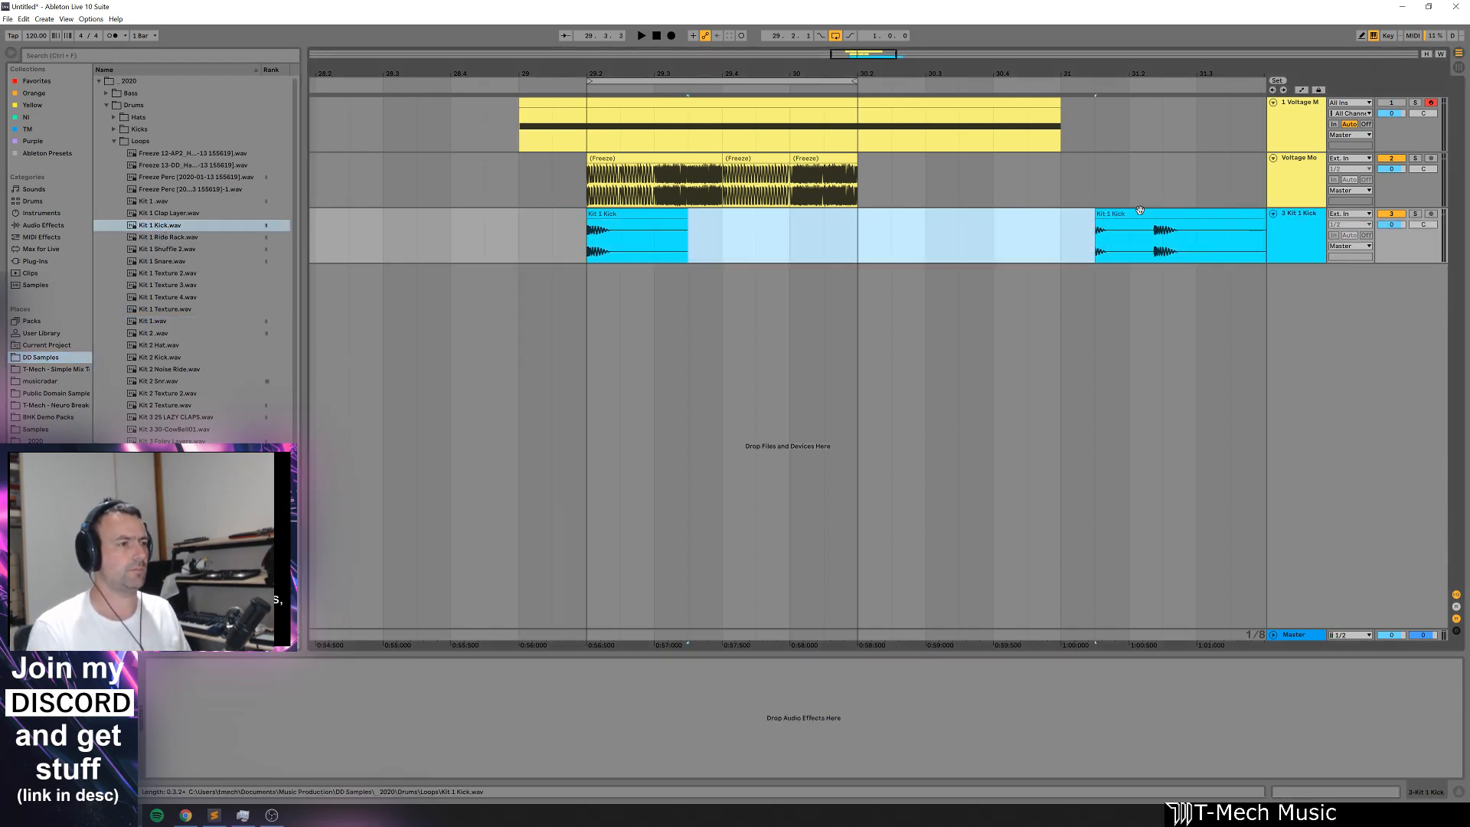
pyautogui.click(622, 236)
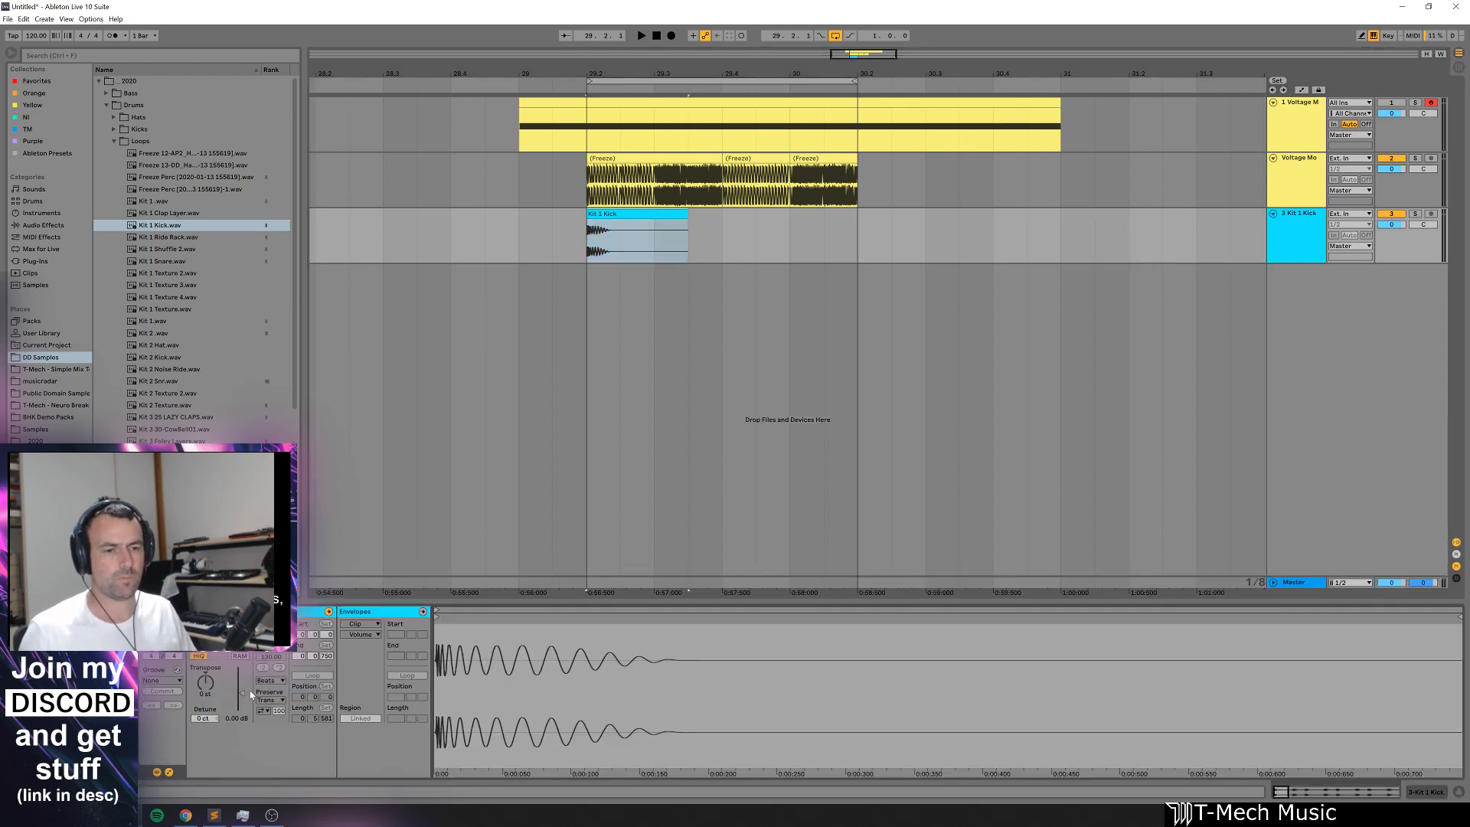
# Step: Raise the kick clip's gain to 7.50 dB, play it with the loop, and duplicate it directly after itself
pyautogui.moveTo(241, 692); pyautogui.dragTo(241, 683)
pyautogui.press('space')
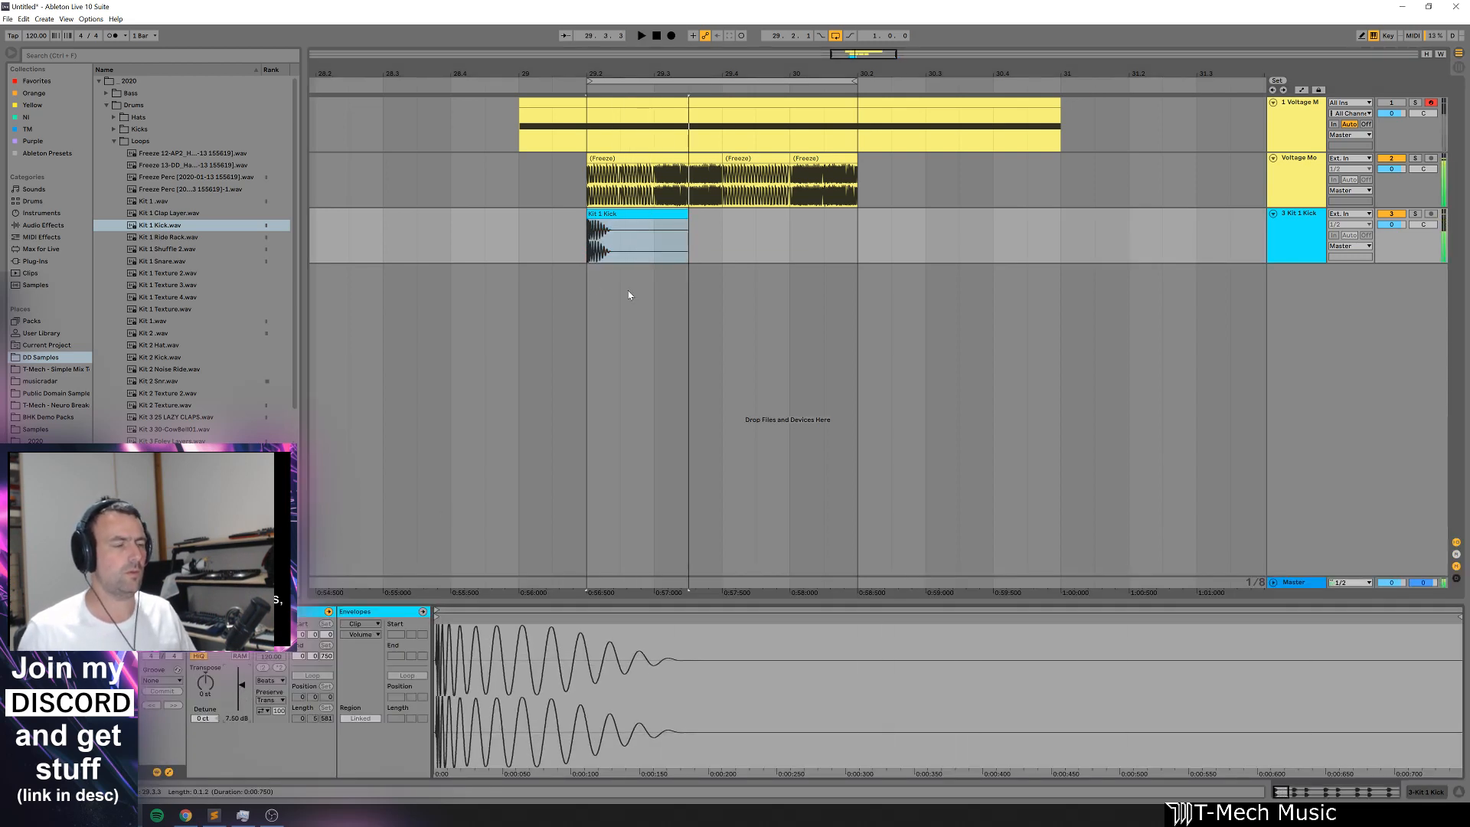
pyautogui.hotkey('ctrl', 'd')
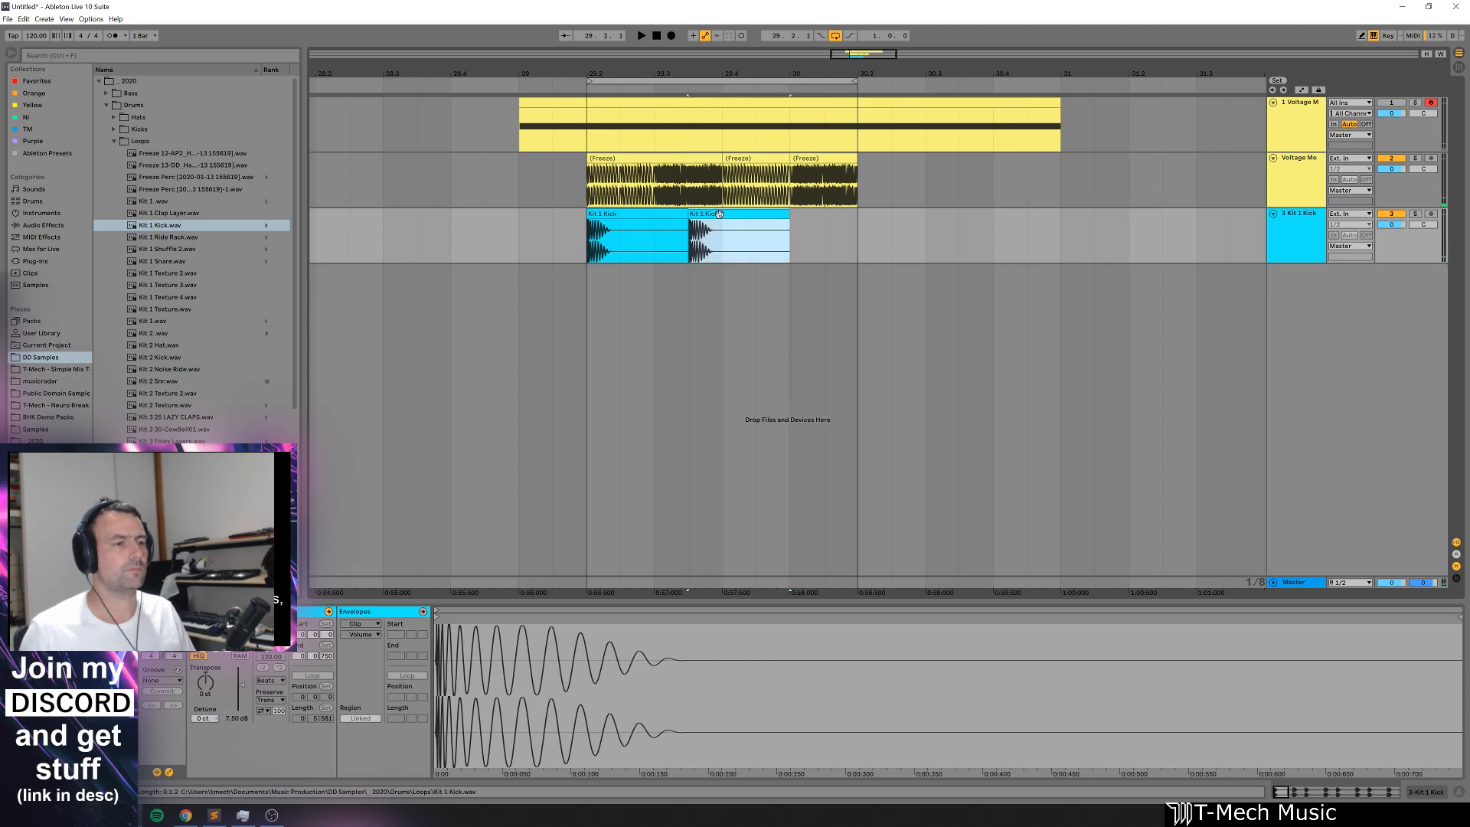
# Step: Copy the kick clip to about 29.4.3 as a third hit and cut its tail off at bar 30
pyautogui.moveTo(751, 215); pyautogui.dragTo(796, 221)
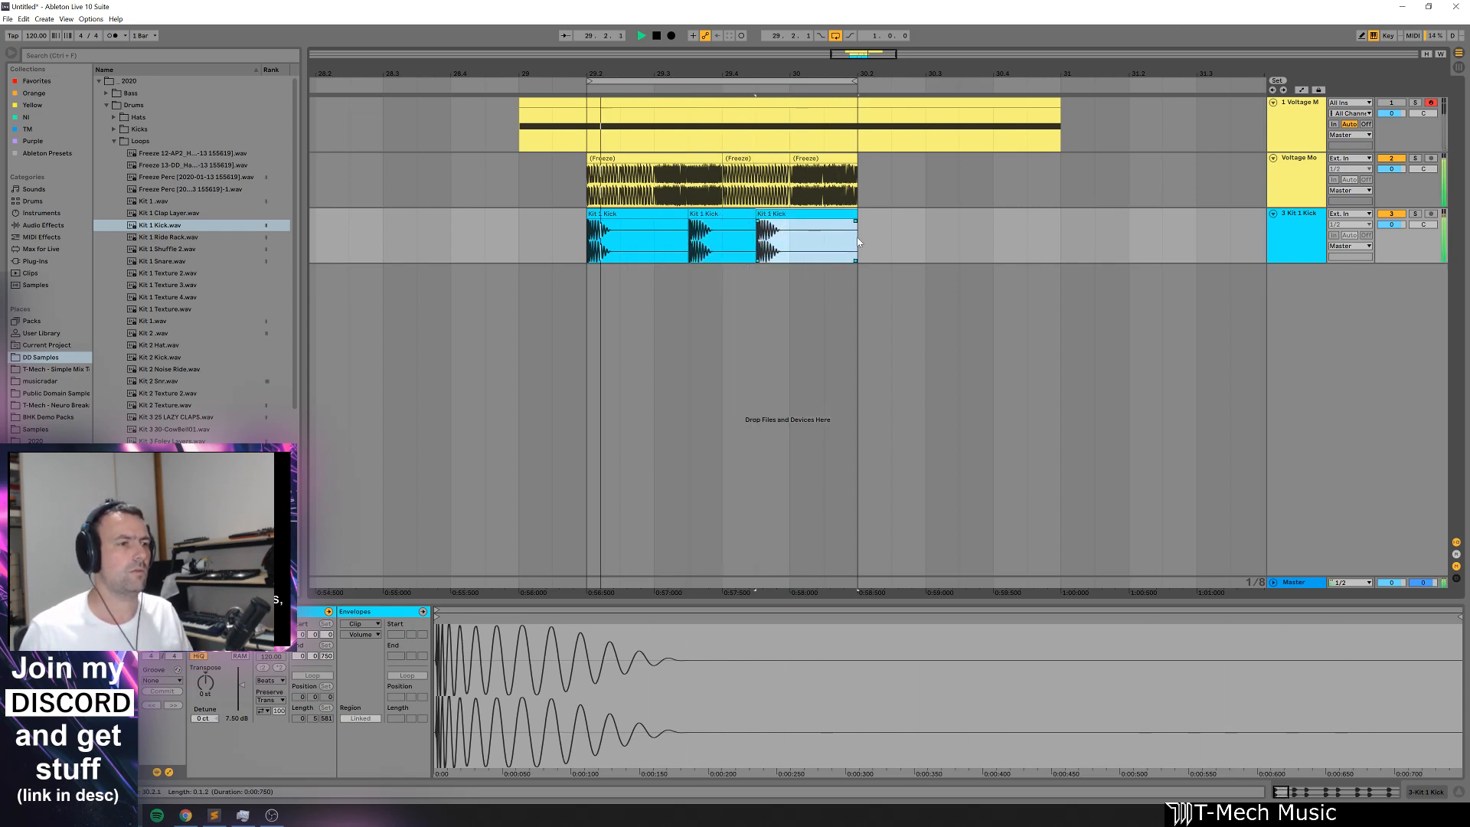
pyautogui.press('space')
pyautogui.moveTo(799, 213)
pyautogui.mouseDown()
pyautogui.moveTo(731, 216)
pyautogui.moveTo(801, 217)
pyautogui.mouseUp()
pyautogui.click(865, 261)
pyautogui.moveTo(922, 216); pyautogui.dragTo(803, 237)
pyautogui.press('Delete')
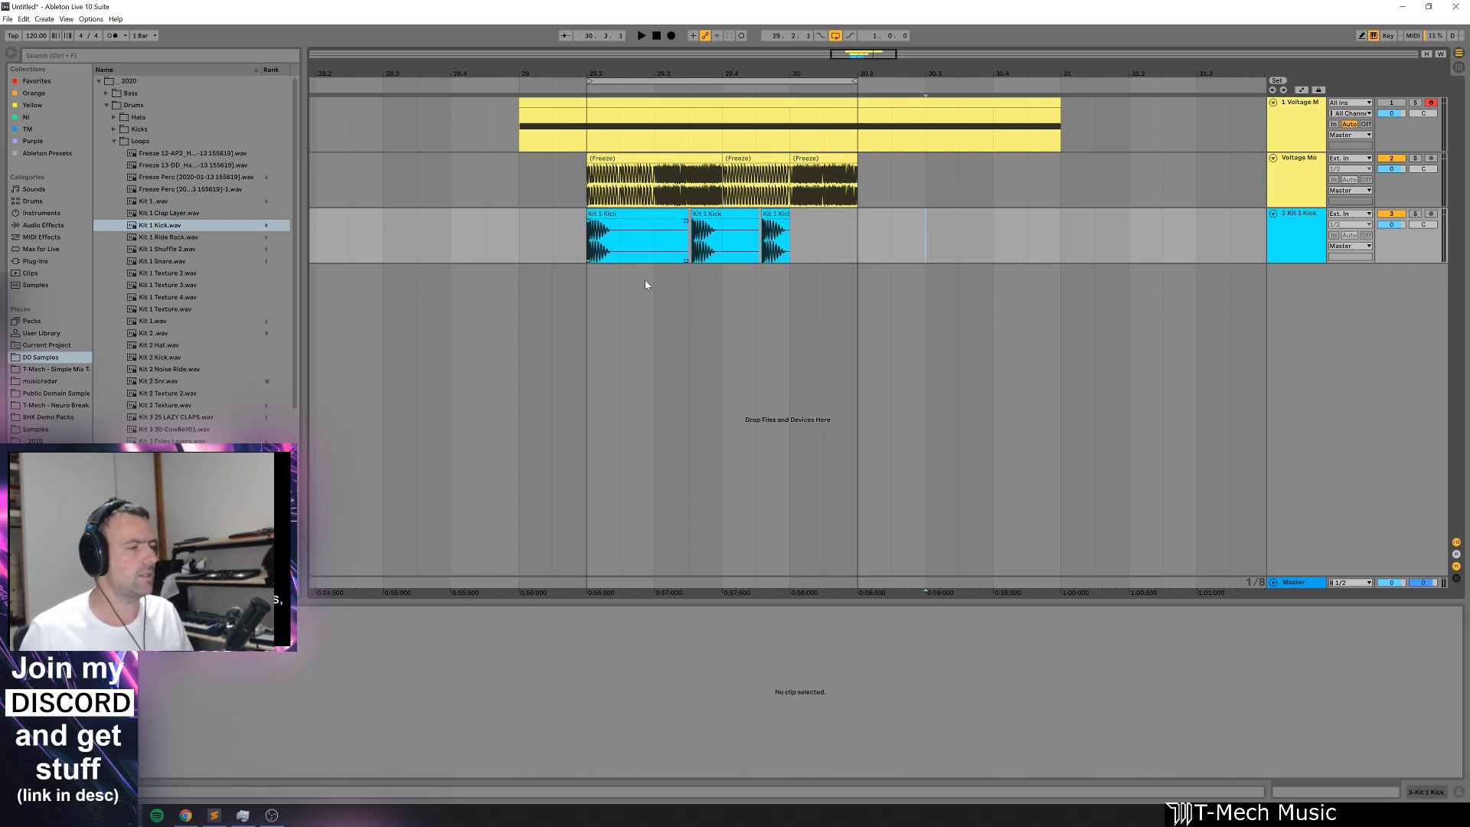
# Step: Preview the kit snares, then place Kit 2 Snr.wav at 29.2 on a new track below the kick and play the loop
pyautogui.click(170, 262)
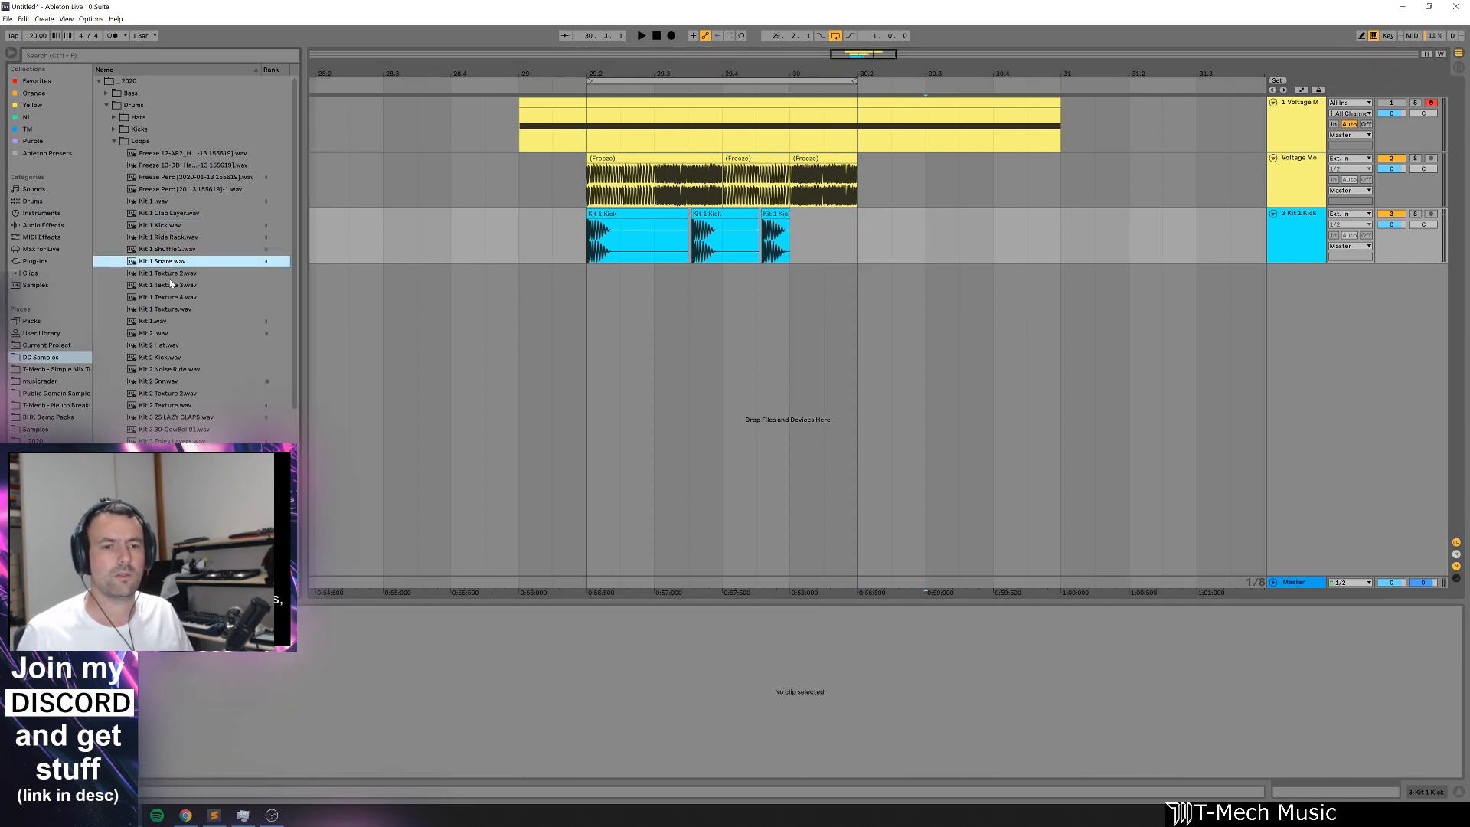
pyautogui.click(170, 381)
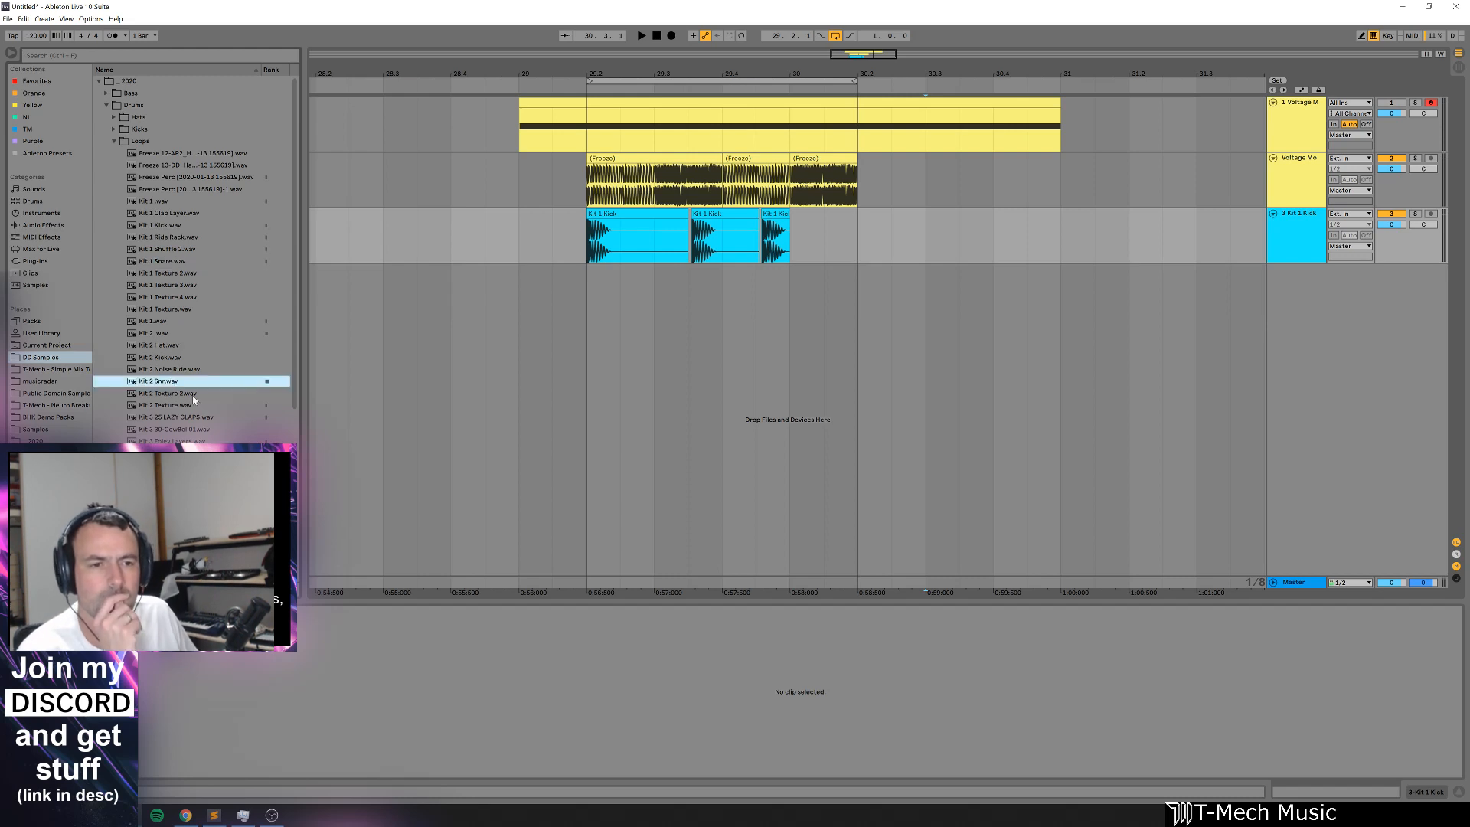
pyautogui.moveTo(173, 387); pyautogui.dragTo(568, 355)
pyautogui.press('space')
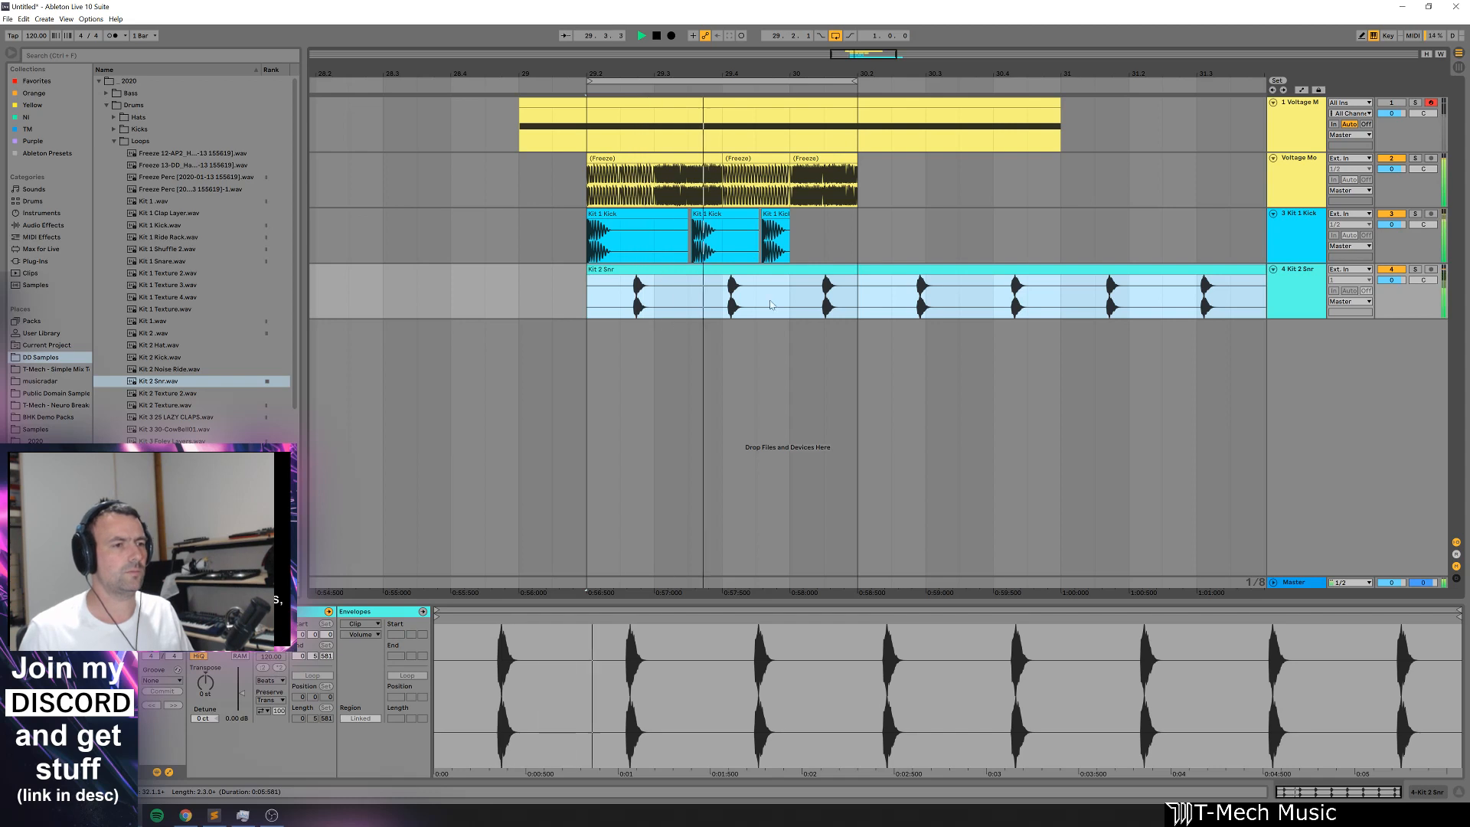
# Step: Shift the snare clip so its first hit lands on 29.3 and delete everything after 30.1.3
pyautogui.moveTo(674, 274); pyautogui.dragTo(701, 280)
pyautogui.moveTo(846, 303); pyautogui.dragTo(1055, 256)
pyautogui.press('Delete')
pyautogui.click(1087, 269)
pyautogui.press('Delete')
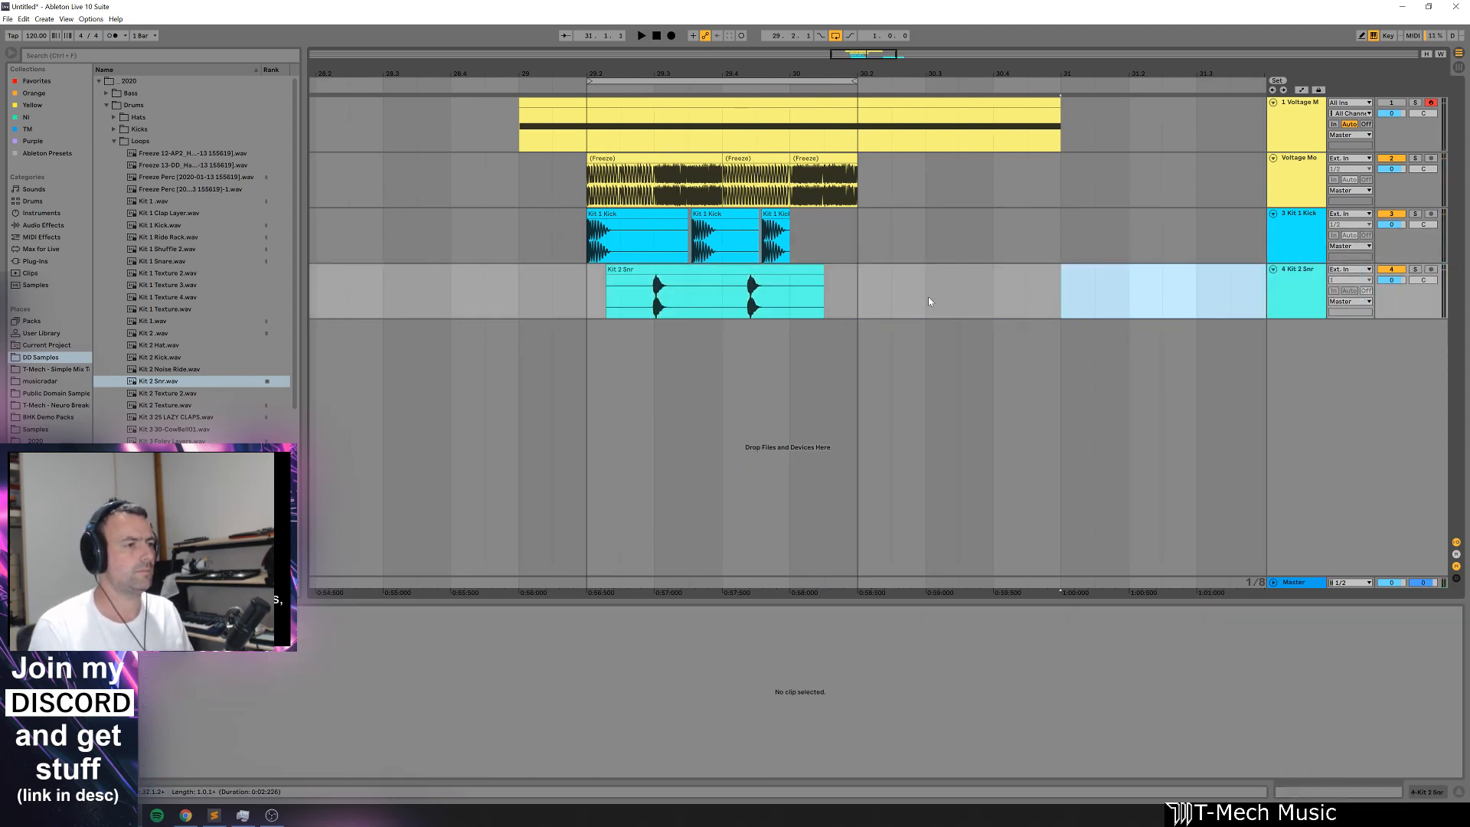
# Step: Trim the snare clip to its first hit, ending at 29.4, and duplicate it so the copy's hit lands on bar 30
pyautogui.moveTo(721, 295); pyautogui.dragTo(959, 275)
pyautogui.press('Delete')
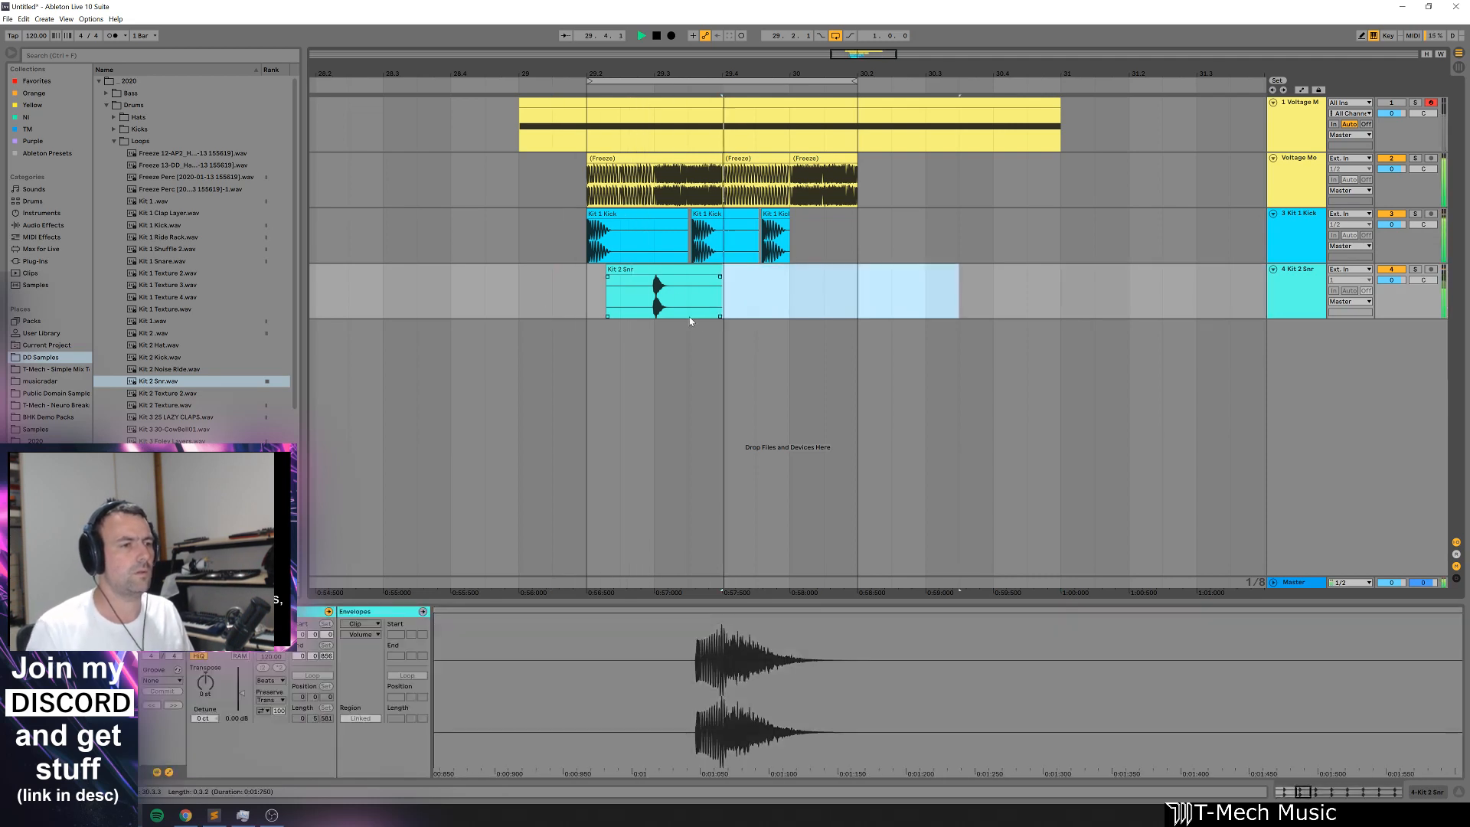
pyautogui.moveTo(680, 266); pyautogui.dragTo(816, 267)
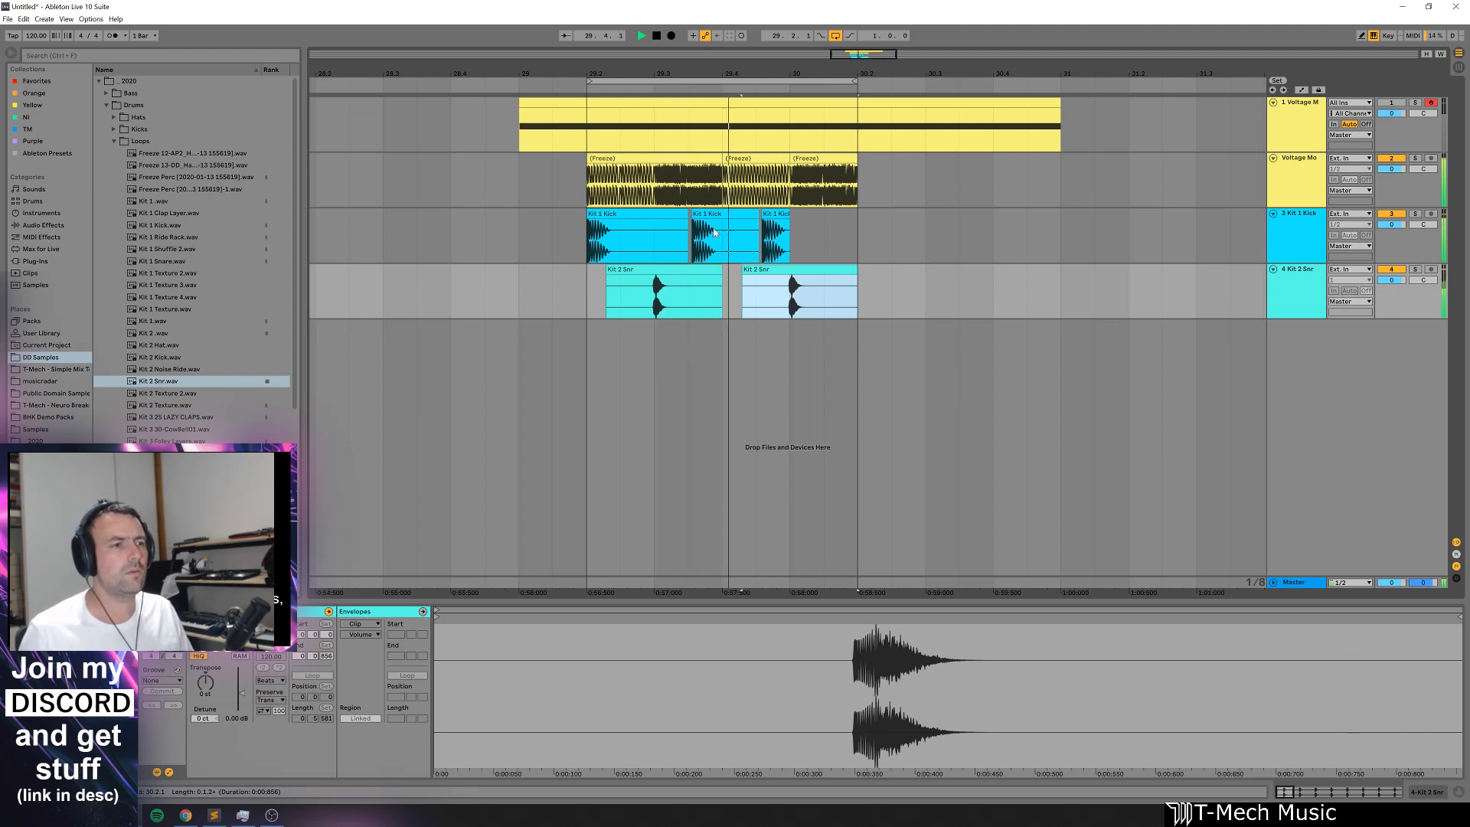
pyautogui.press('space')
# Step: Search the browser for "gate" and load the Gate effect onto the rendered Voltage Modular audio track
pyautogui.click(1299, 188)
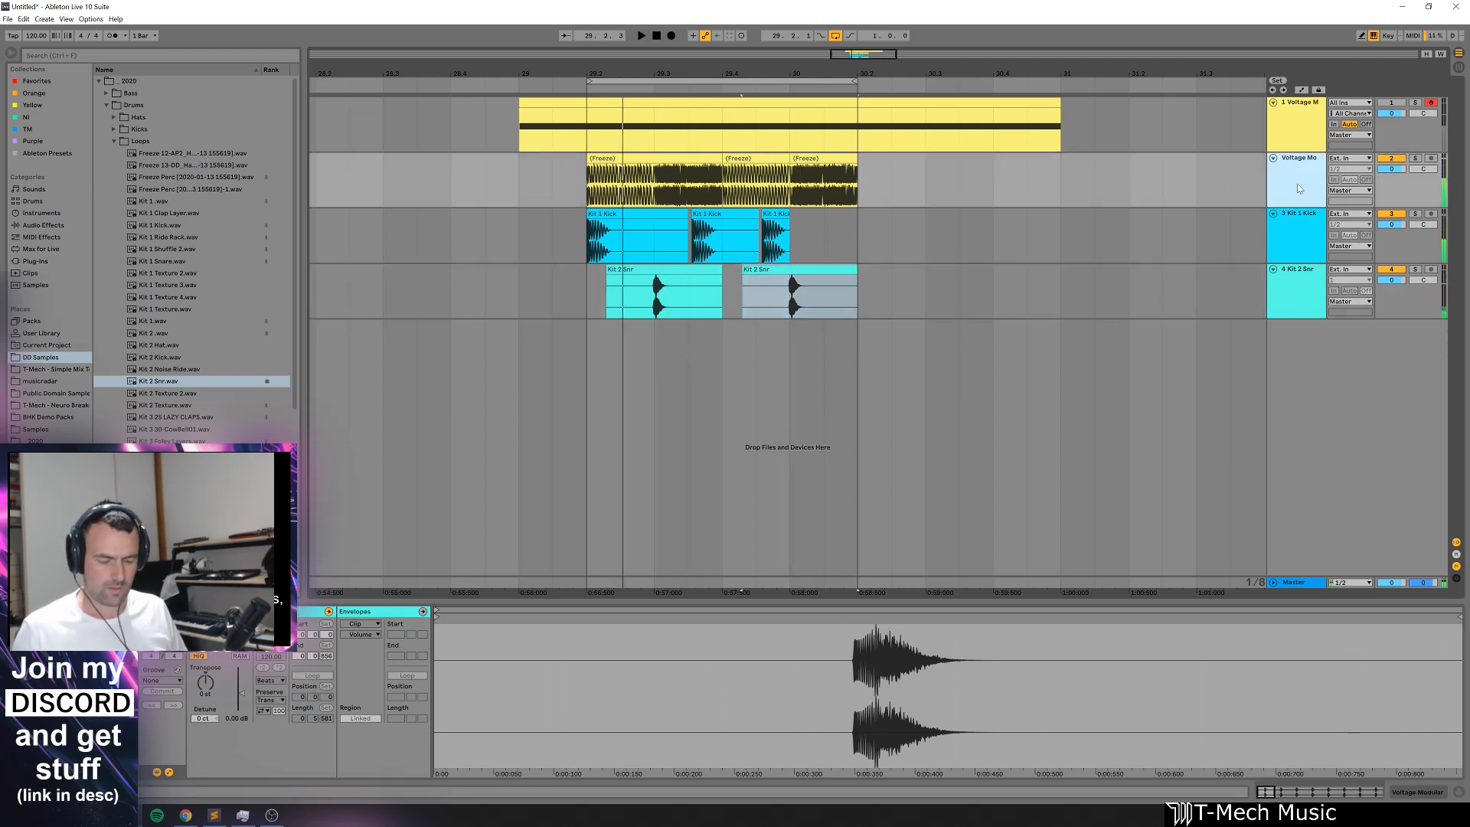
pyautogui.hotkey('ctrl', 'f')
pyautogui.write('gate')
pyautogui.press('Down')
pyautogui.press('Return')
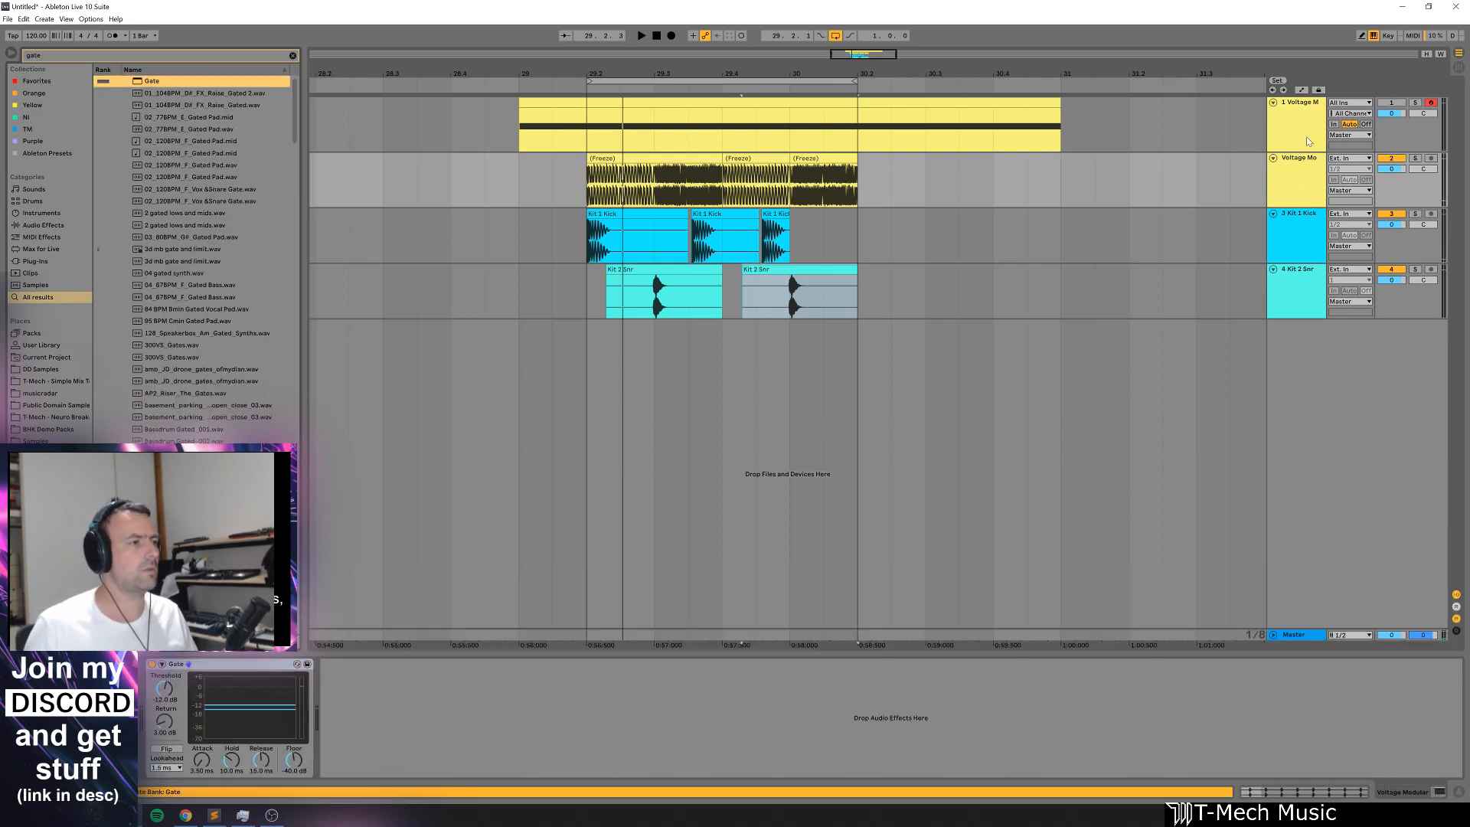
# Step: Insert a new audio track below the snare track and open its audio input choices
pyautogui.click(1299, 291)
pyautogui.hotkey('ctrl', 't')
pyautogui.click(1350, 325)
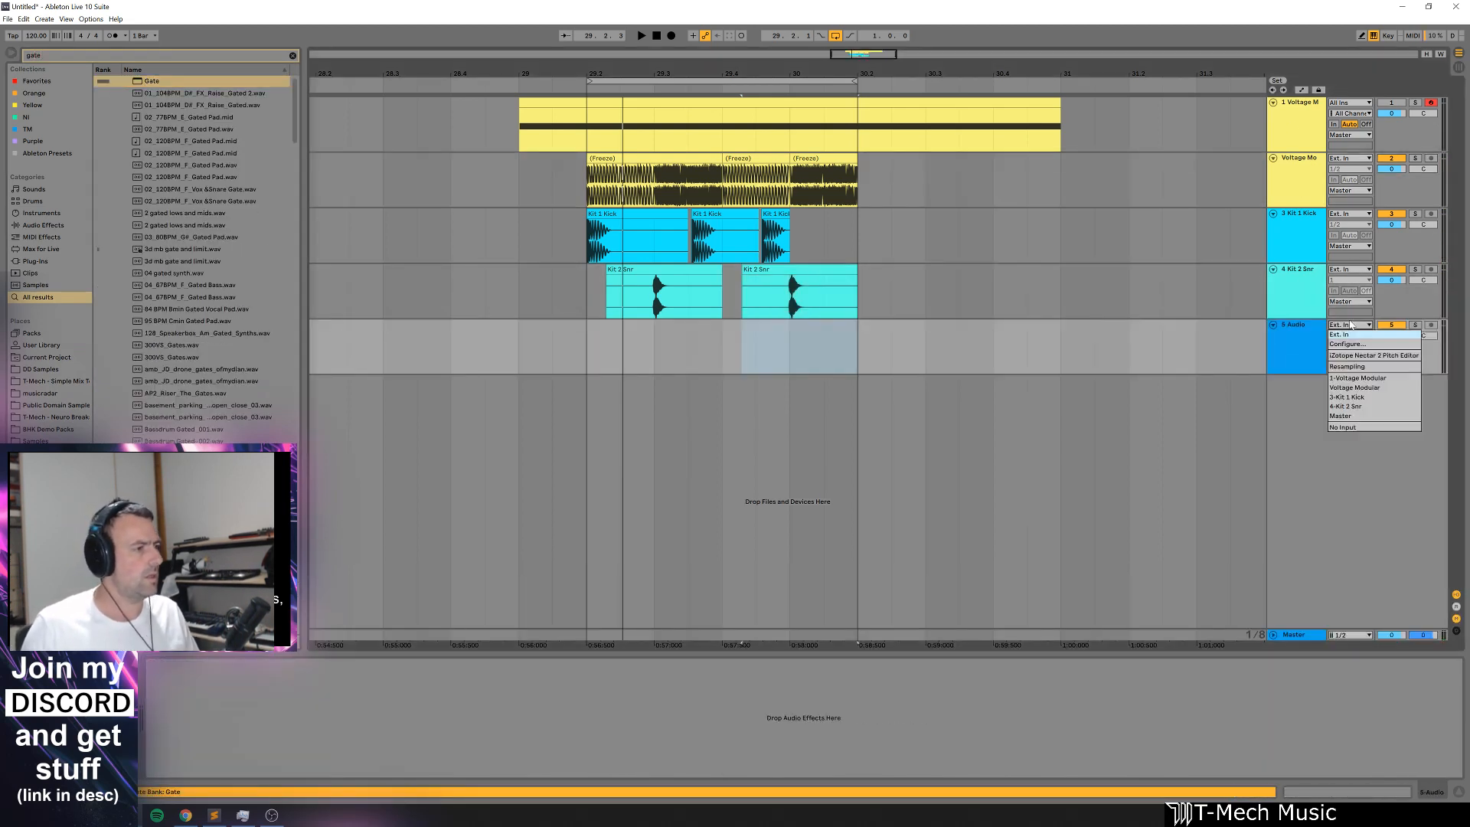
# Step: Set the 5 Audio track's input to Resampling and place a Sidechain Trigger sample on it at the loop start
pyautogui.click(1347, 366)
pyautogui.hotkey('ctrl', 'f')
pyautogui.write('trigg')
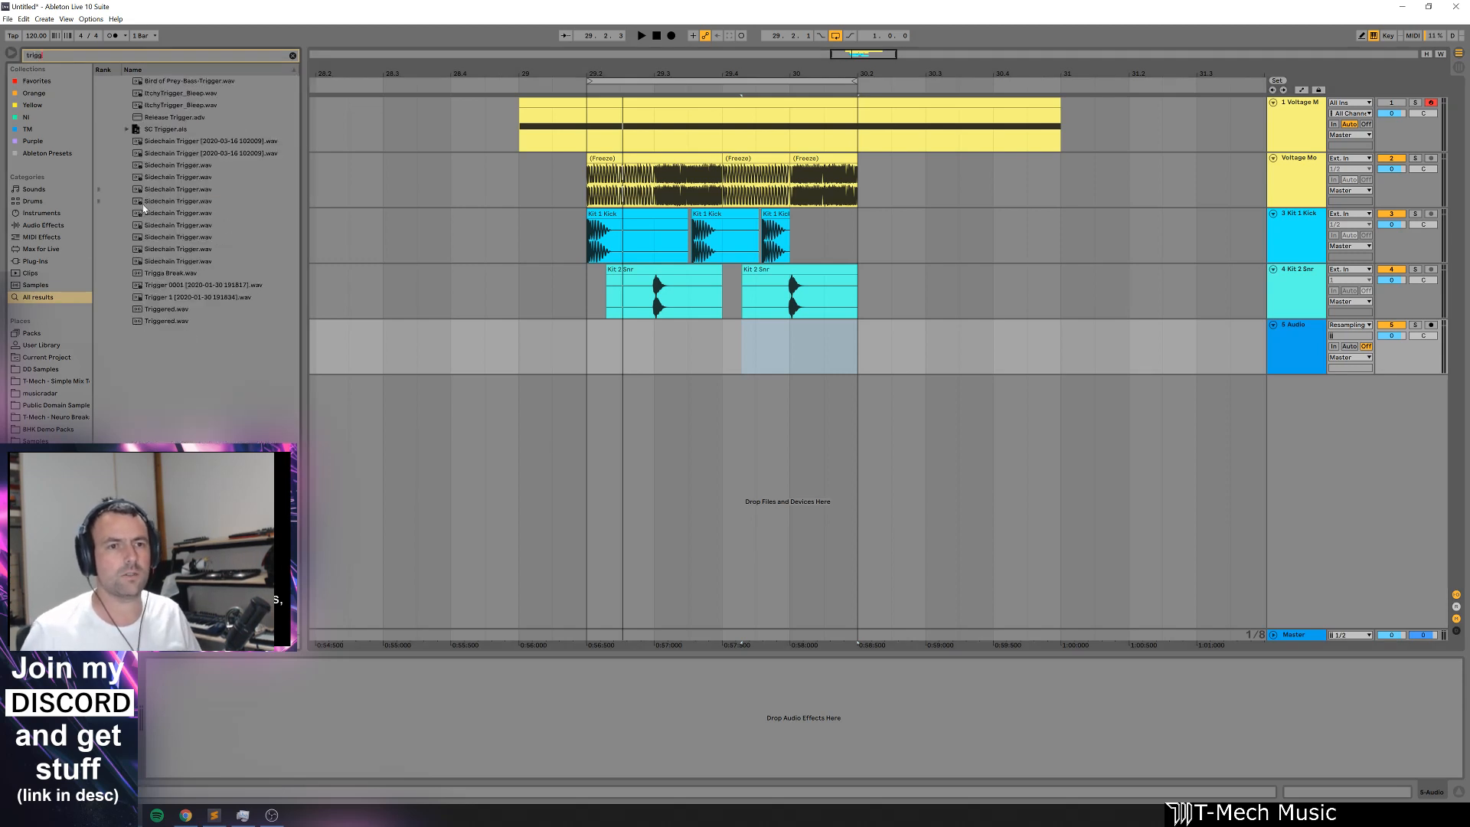
pyautogui.moveTo(144, 205); pyautogui.dragTo(630, 373)
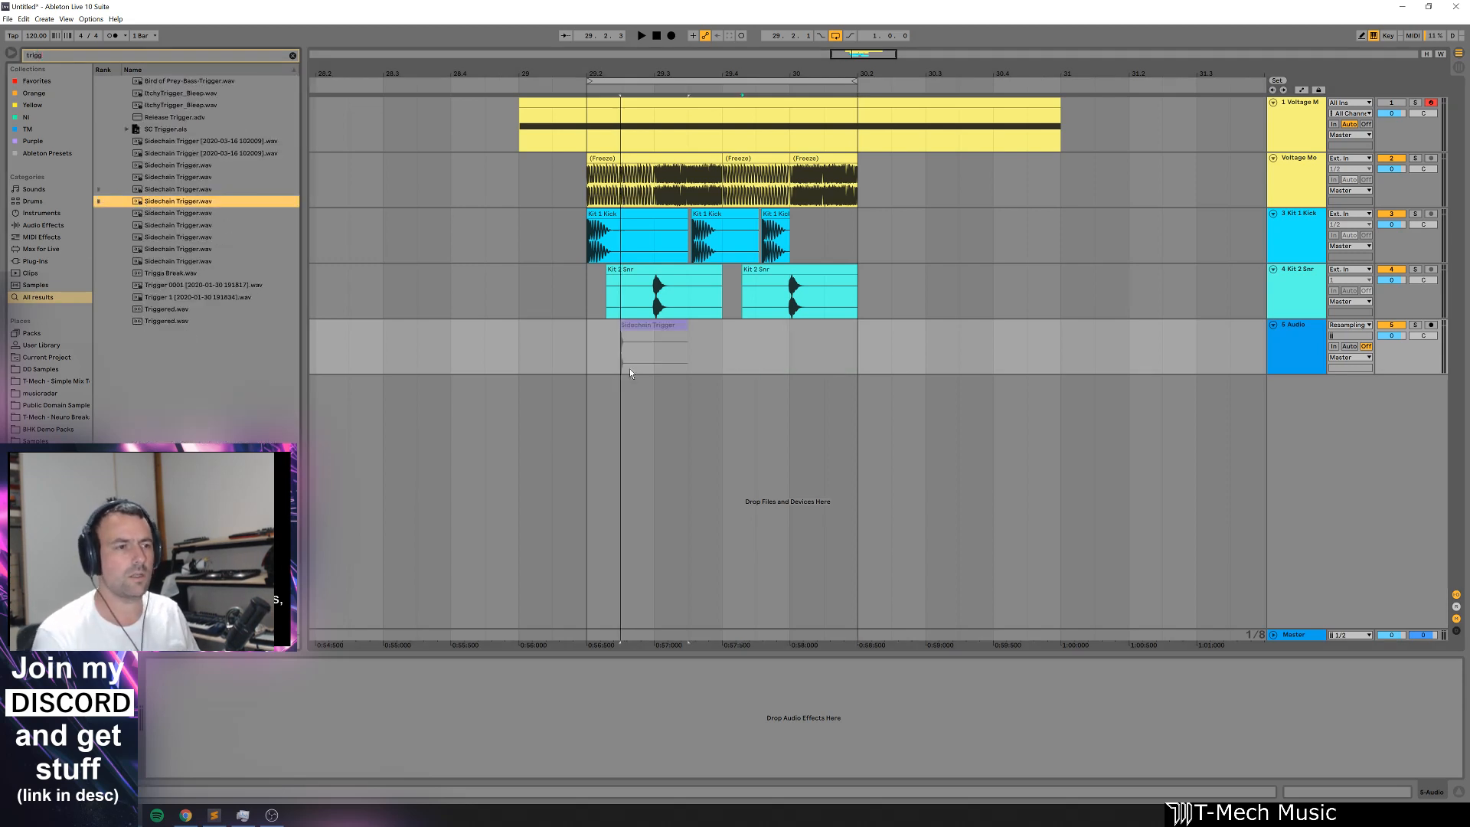
# Step: Duplicate the trigger clip to line up with every kick and snare hit, and make its track the first in the arrangement
pyautogui.hotkey('ctrl', 'd')
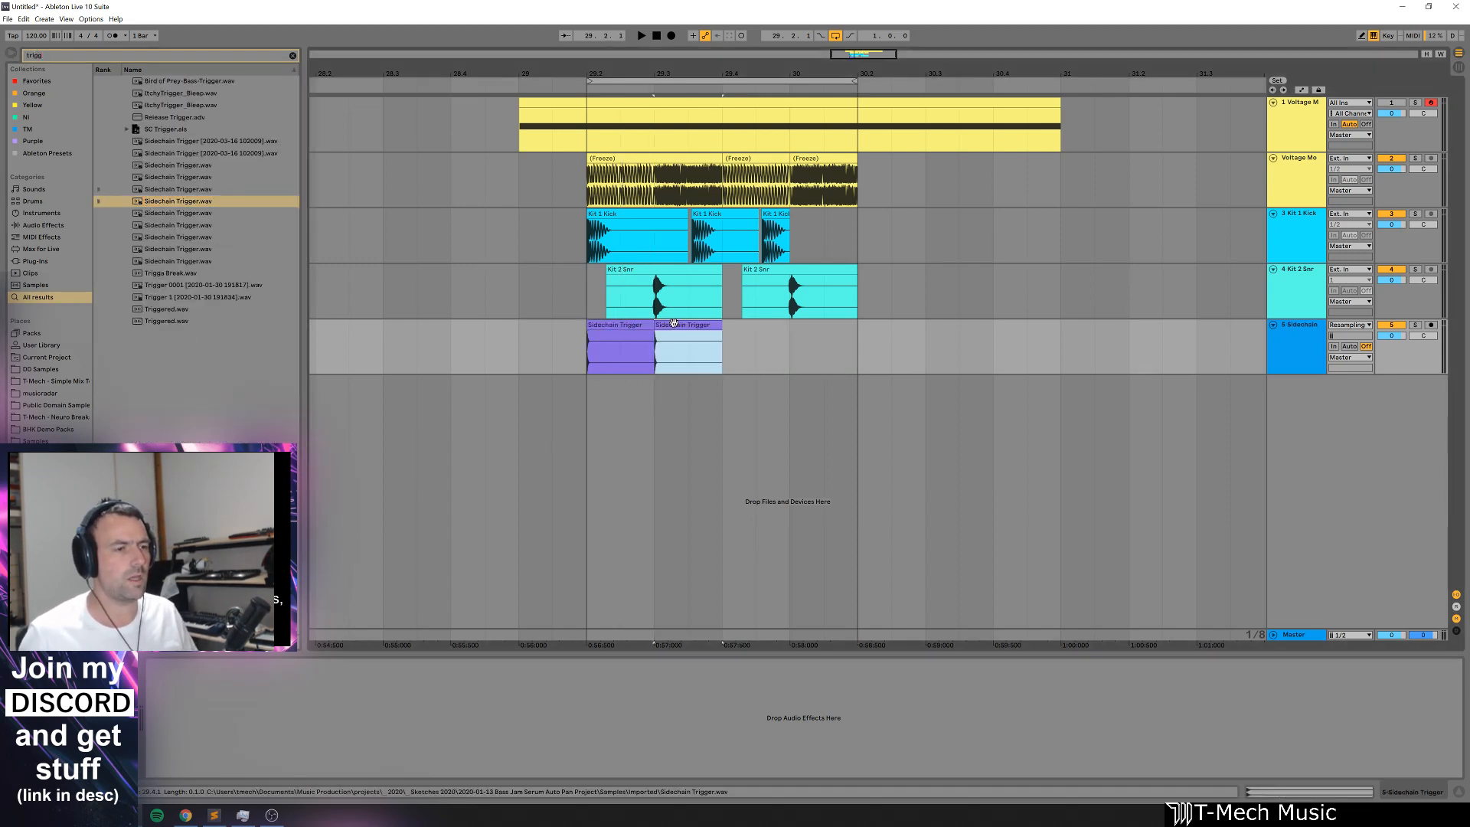
pyautogui.hotkey('ctrl', 'd')
pyautogui.hotkey('ctrl', '1')
pyautogui.press('Left')
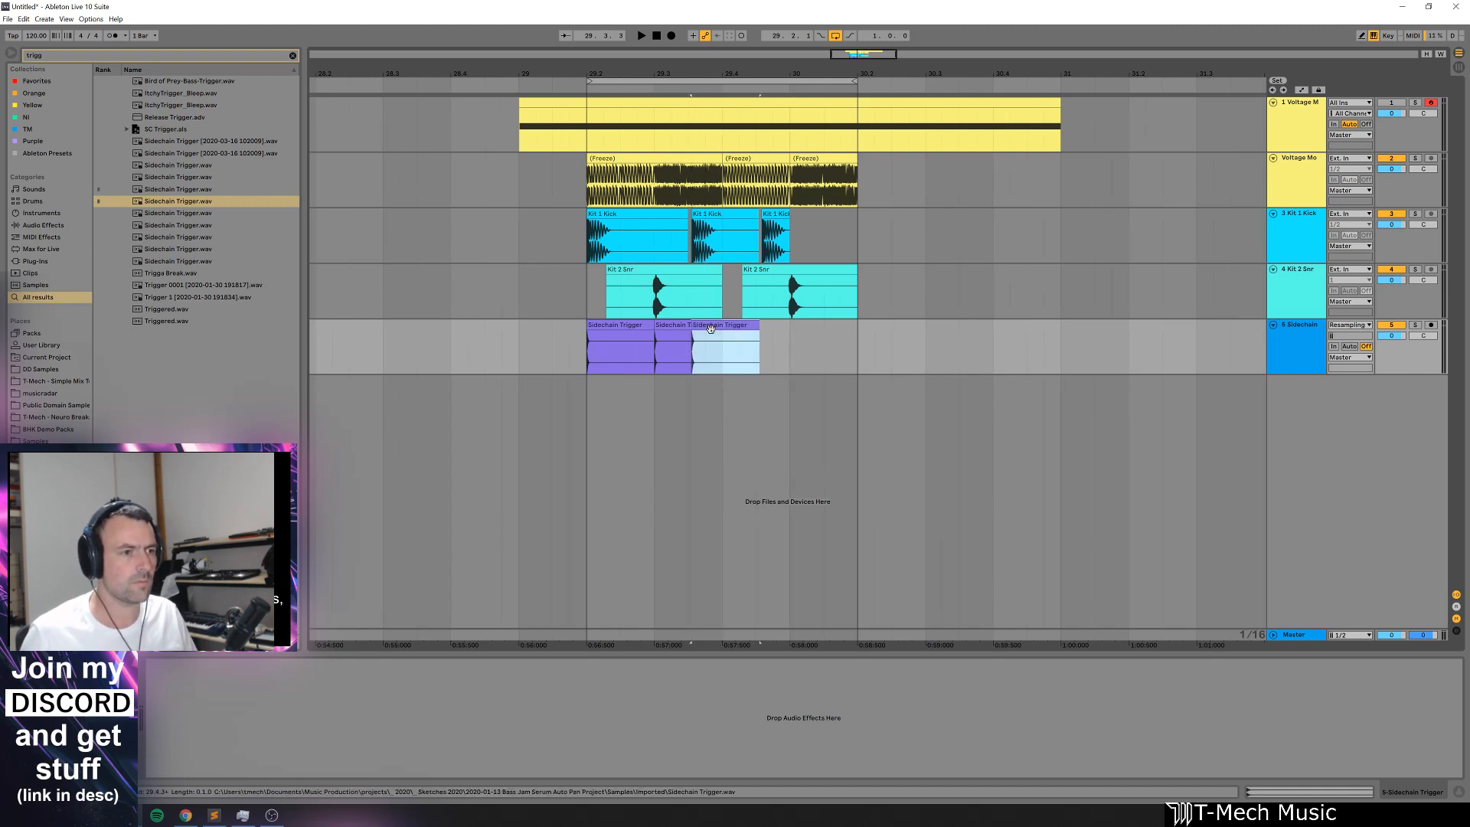
pyautogui.moveTo(712, 333); pyautogui.dragTo(802, 356)
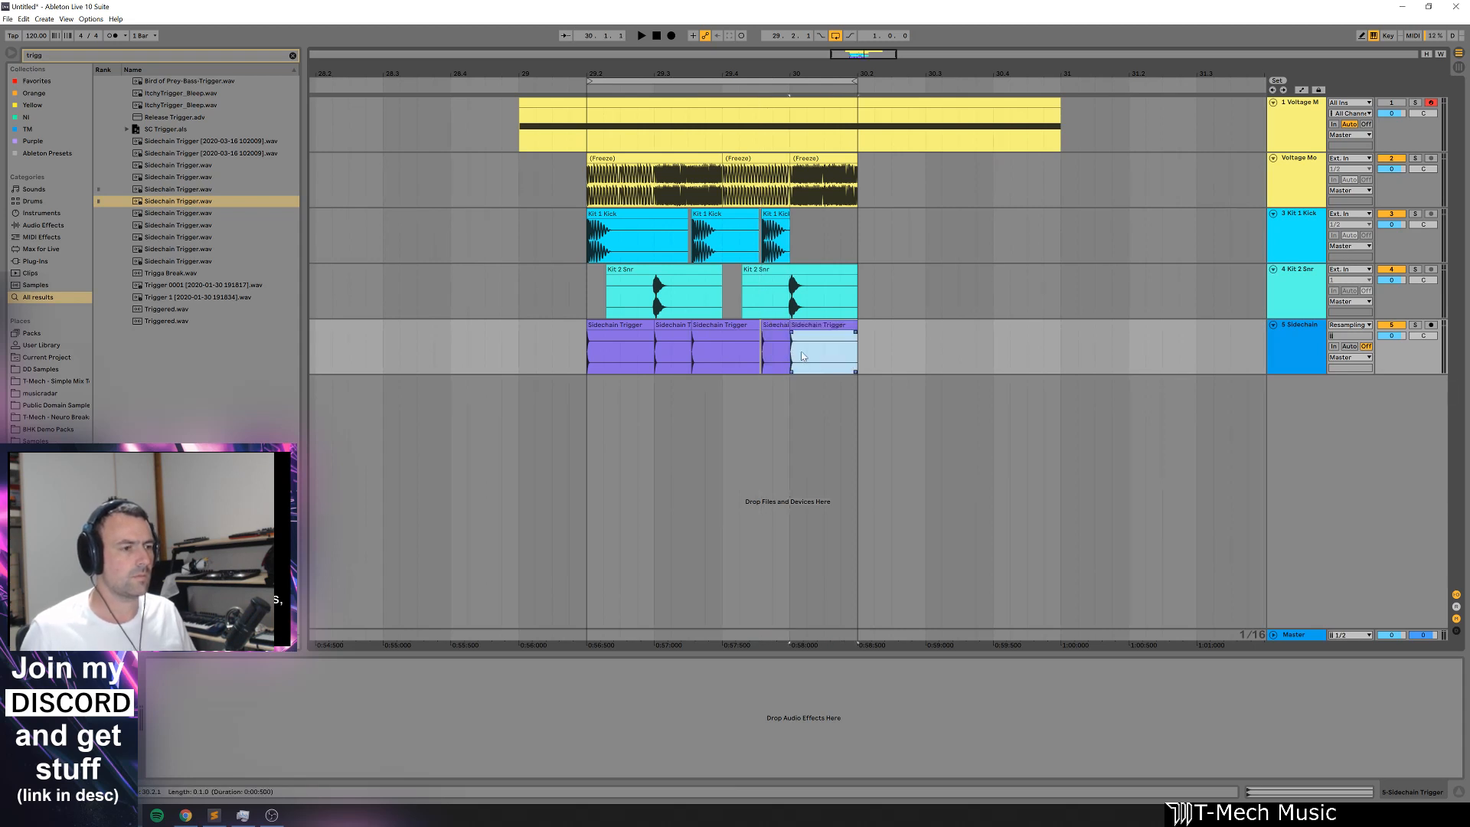
pyautogui.moveTo(1283, 361); pyautogui.dragTo(1299, 123)
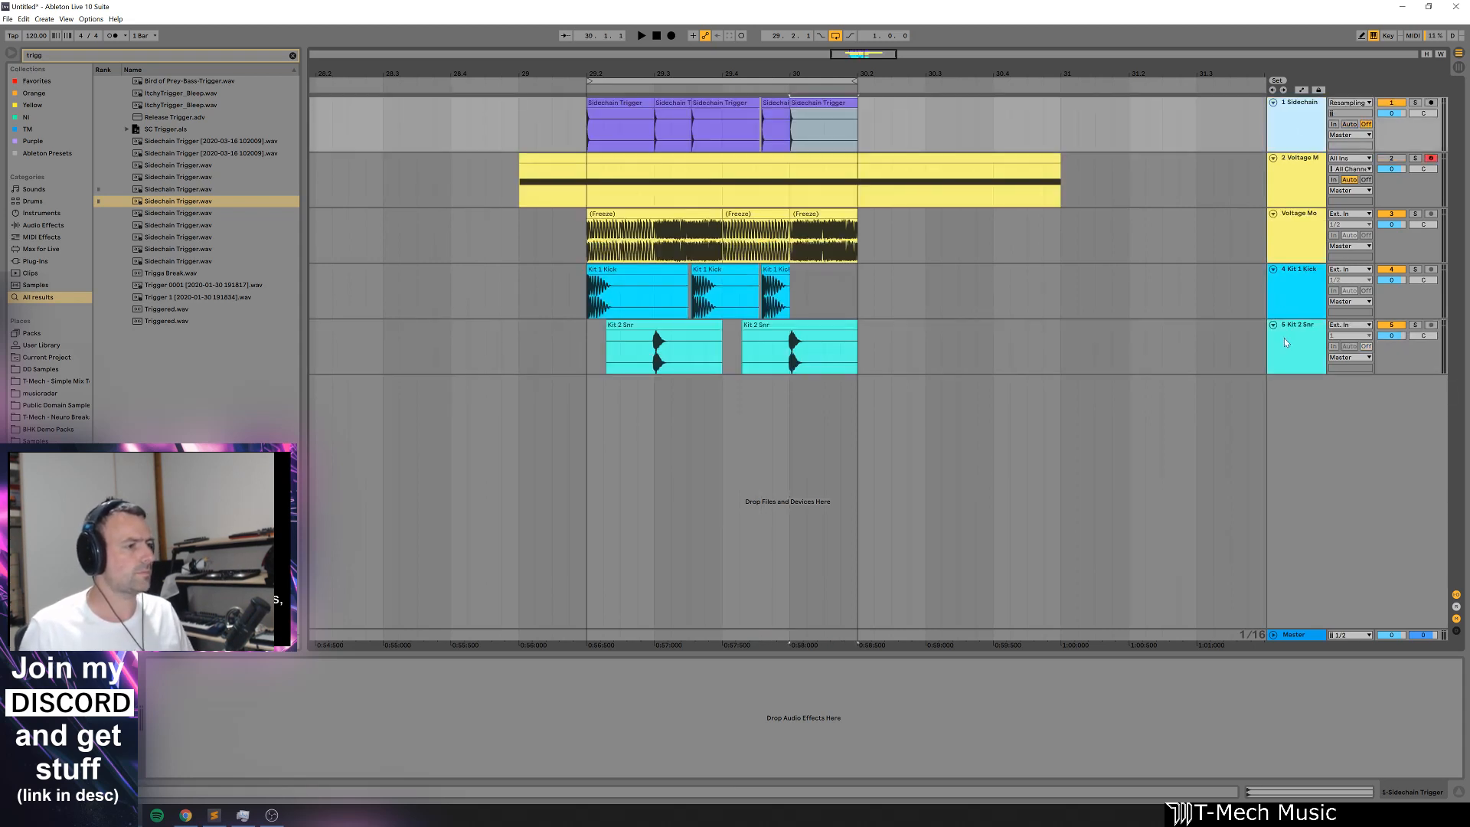
# Step: Enable the sidechain on the frozen Voltage Modular audio track's Gate, with 1-Sidechain as source and Flip turned on
pyautogui.click(1299, 235)
pyautogui.click(162, 665)
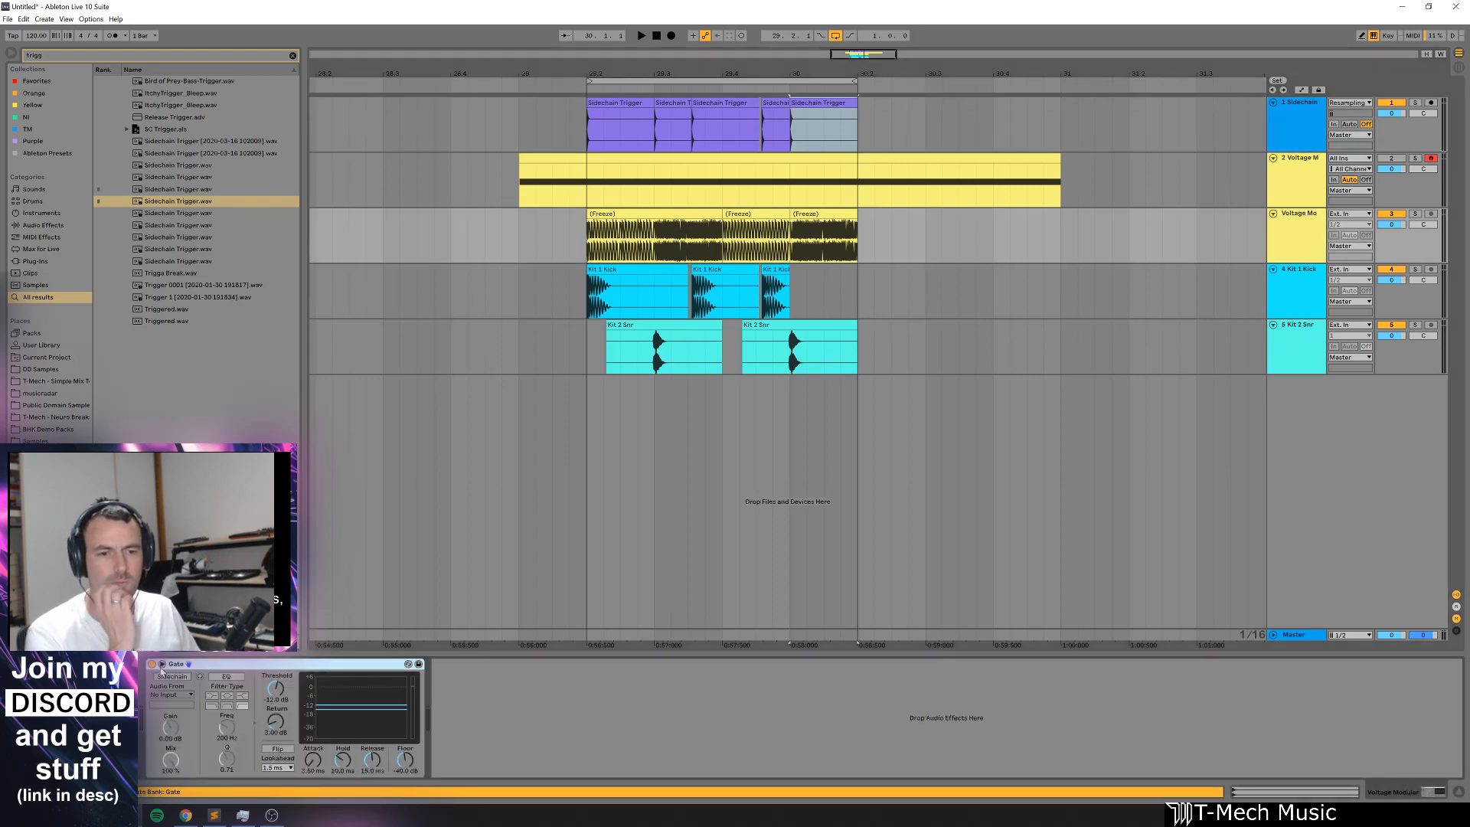
pyautogui.click(172, 676)
pyautogui.click(171, 695)
pyautogui.click(173, 727)
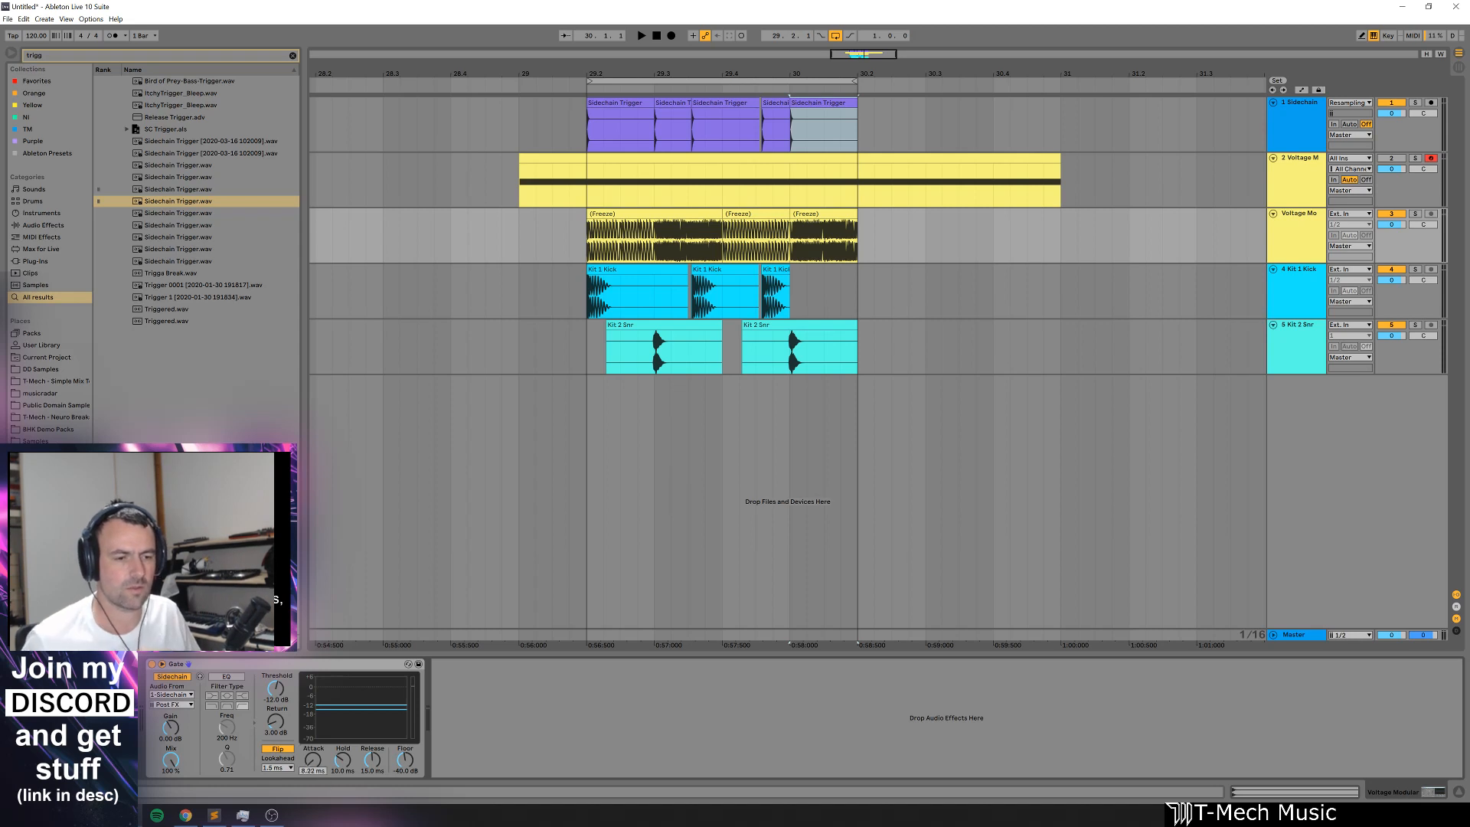
# Step: Set the Gate's threshold to -22.2 dB and its floor to -63.7 dB while the loop plays
pyautogui.press('space')
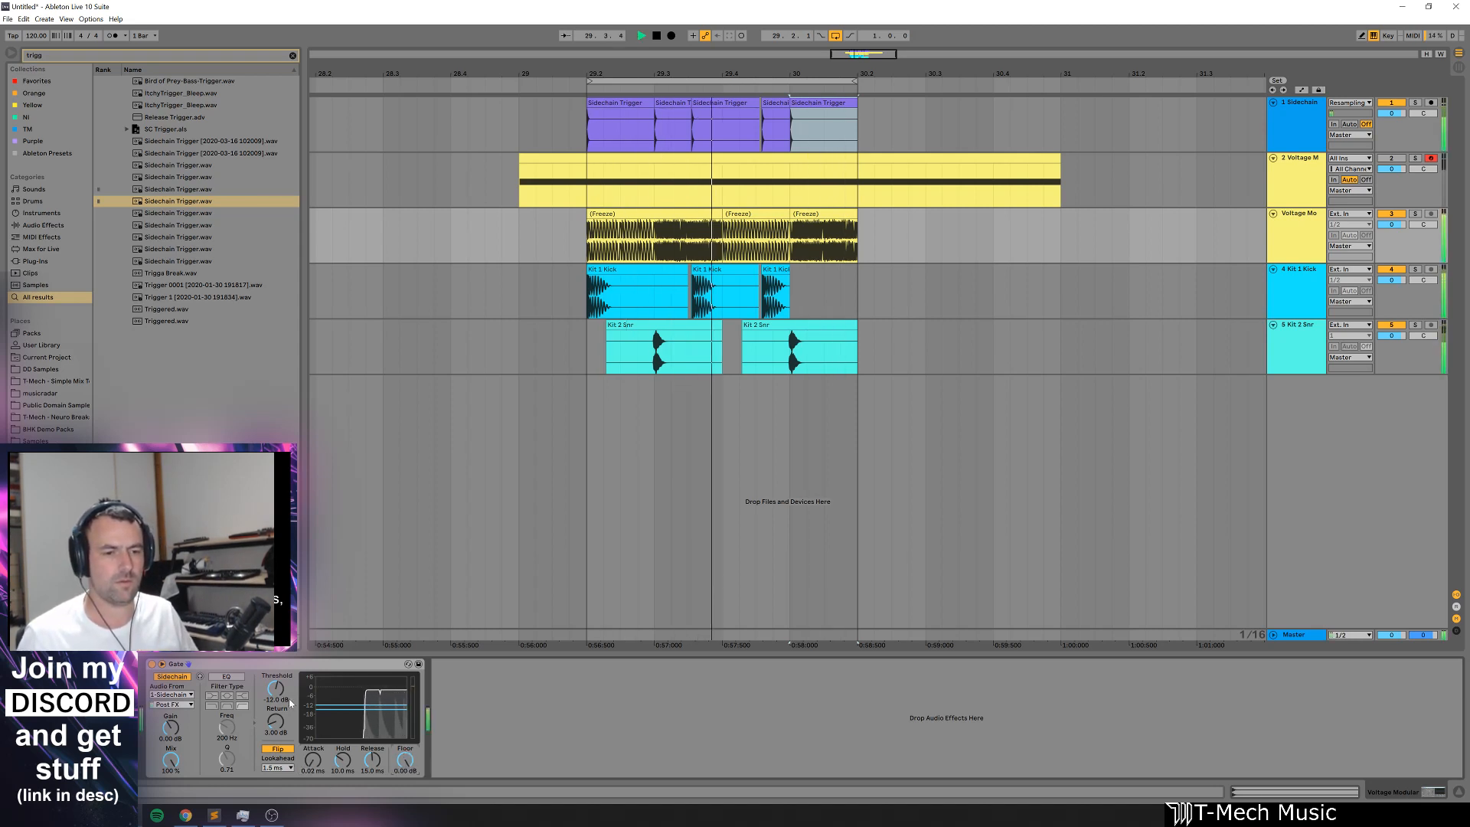
pyautogui.moveTo(276, 698); pyautogui.dragTo(364, 762)
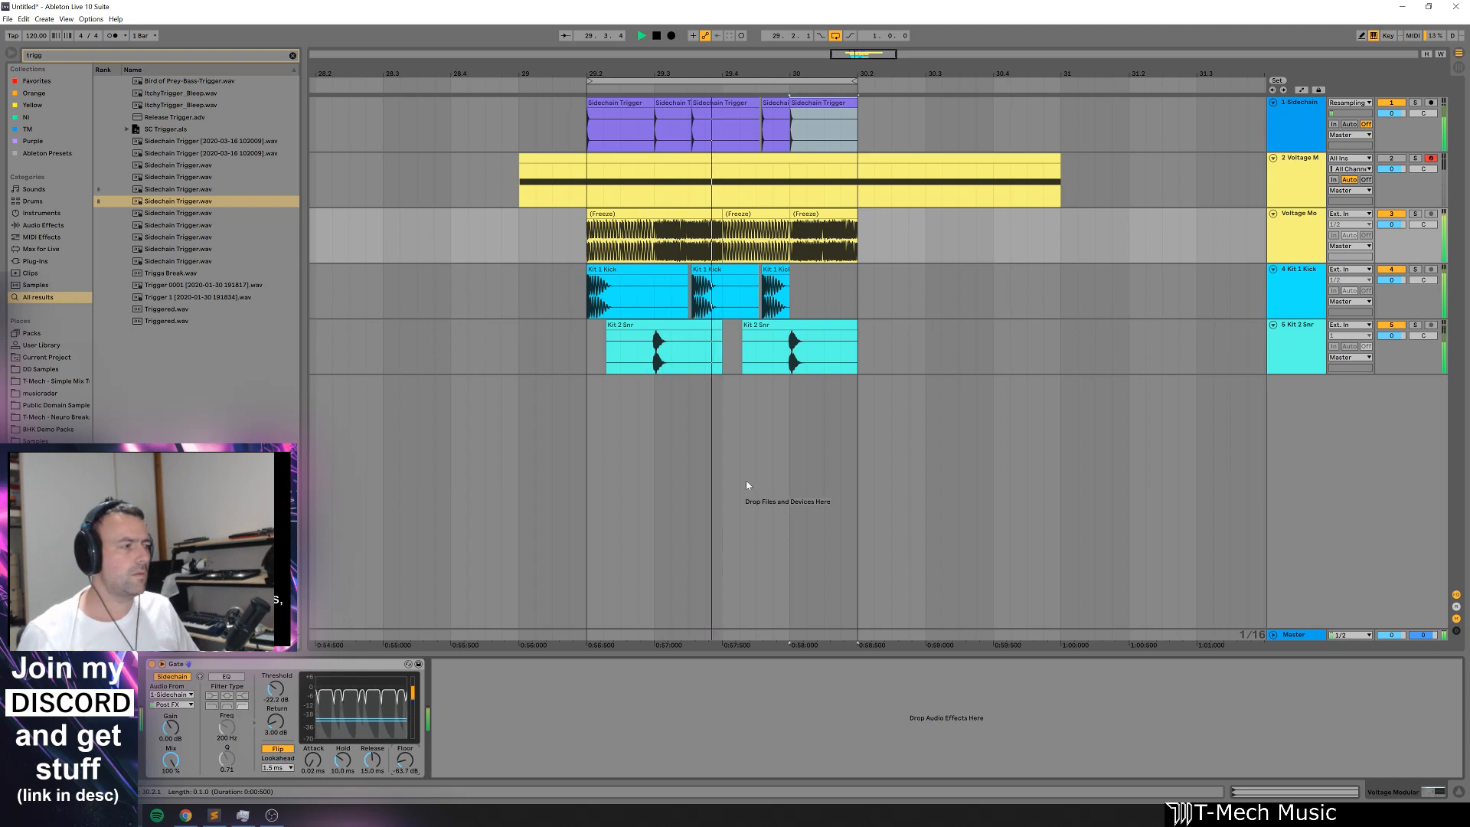
pyautogui.click(688, 326)
pyautogui.press('space')
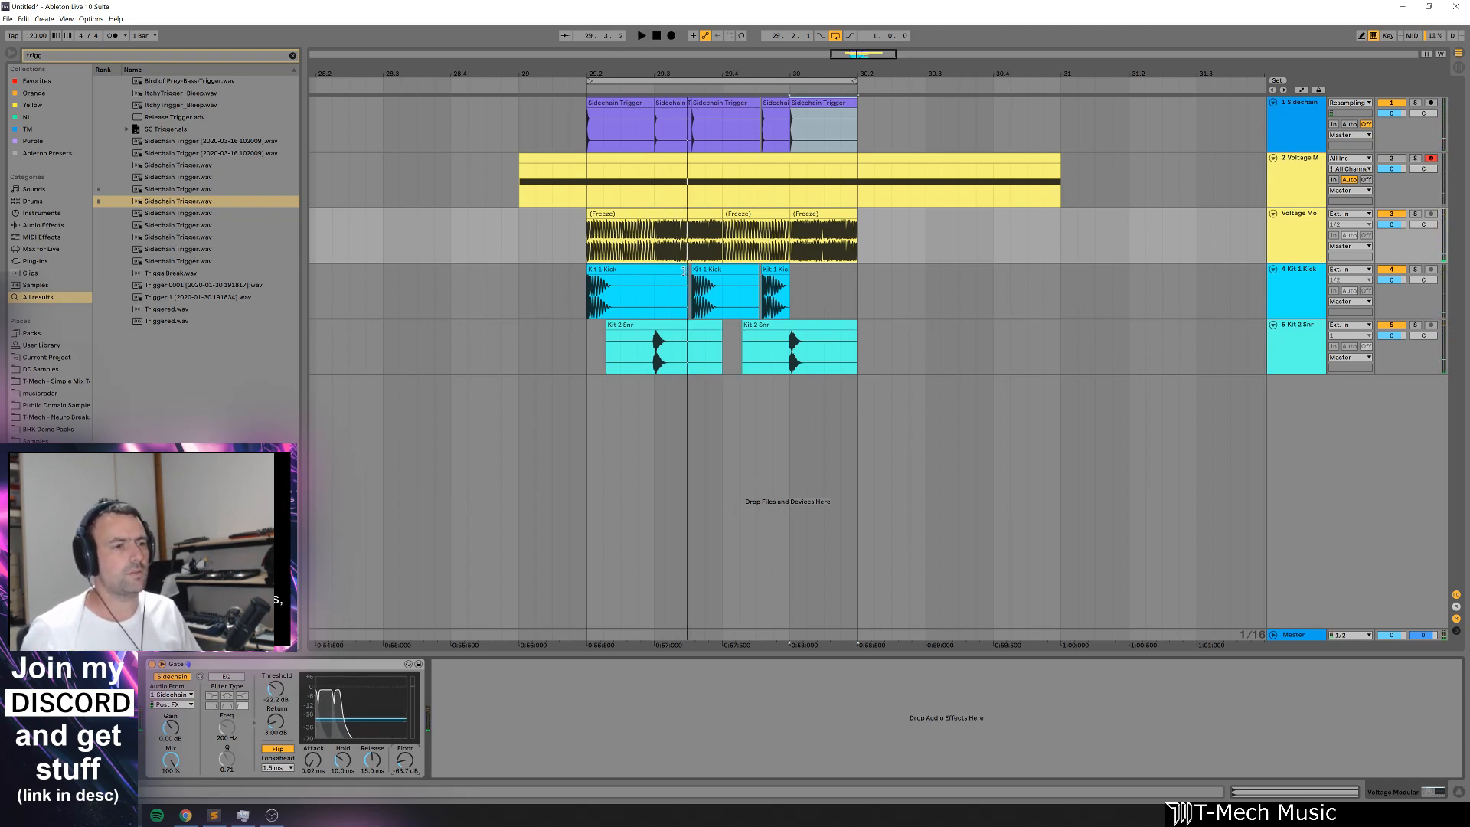
# Step: Shorten the first kick clip to end just before the next beat and clear the other kick clips
pyautogui.moveTo(683, 271); pyautogui.dragTo(640, 271)
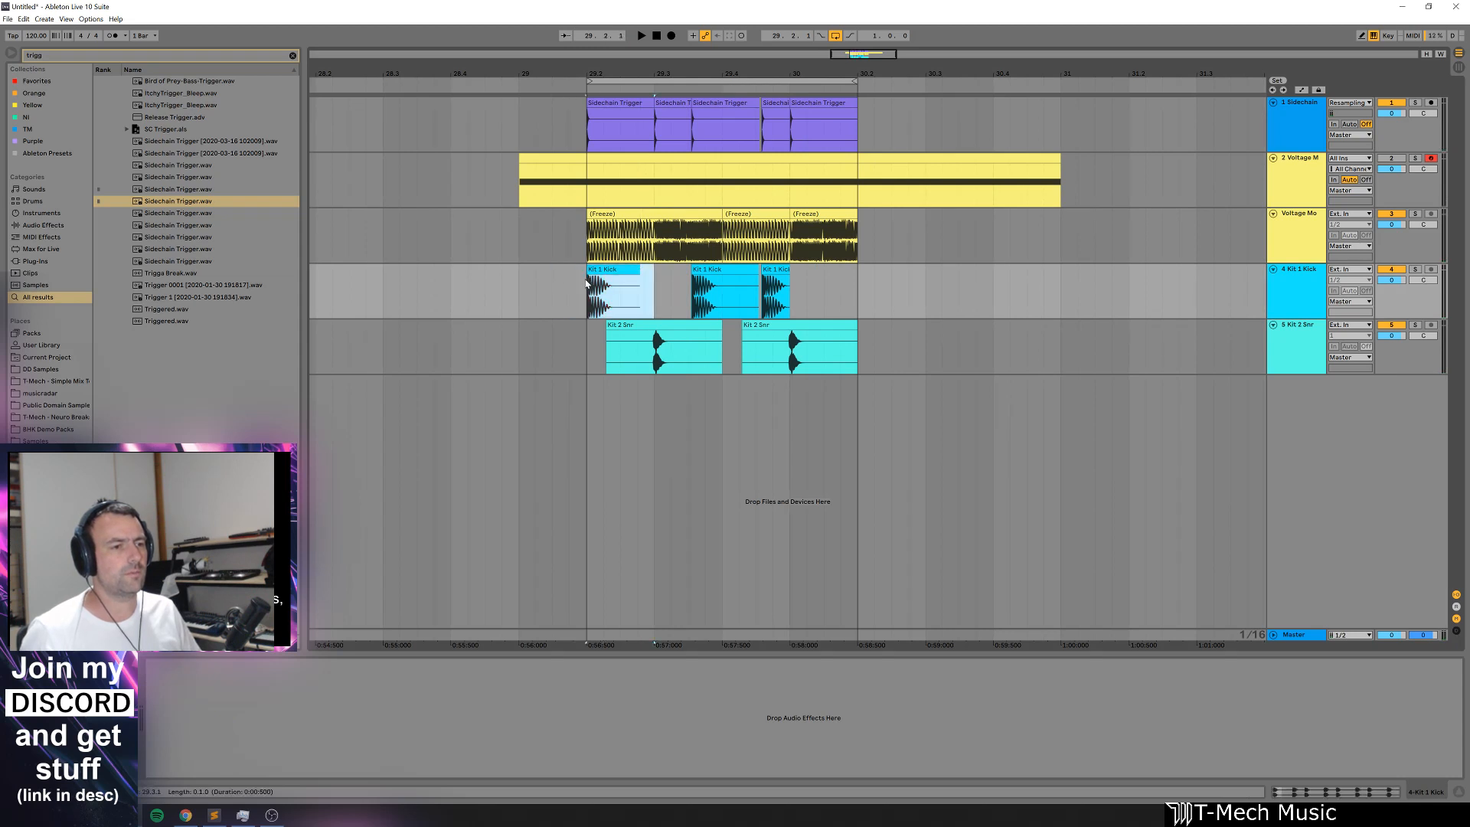
pyautogui.hotkey('ctrl', 'd')
pyautogui.hotkey('ctrl', 'd')
pyautogui.hotkey('ctrl', 'd')
pyautogui.hotkey('ctrl', 'd')
pyautogui.moveTo(932, 270); pyautogui.dragTo(697, 282)
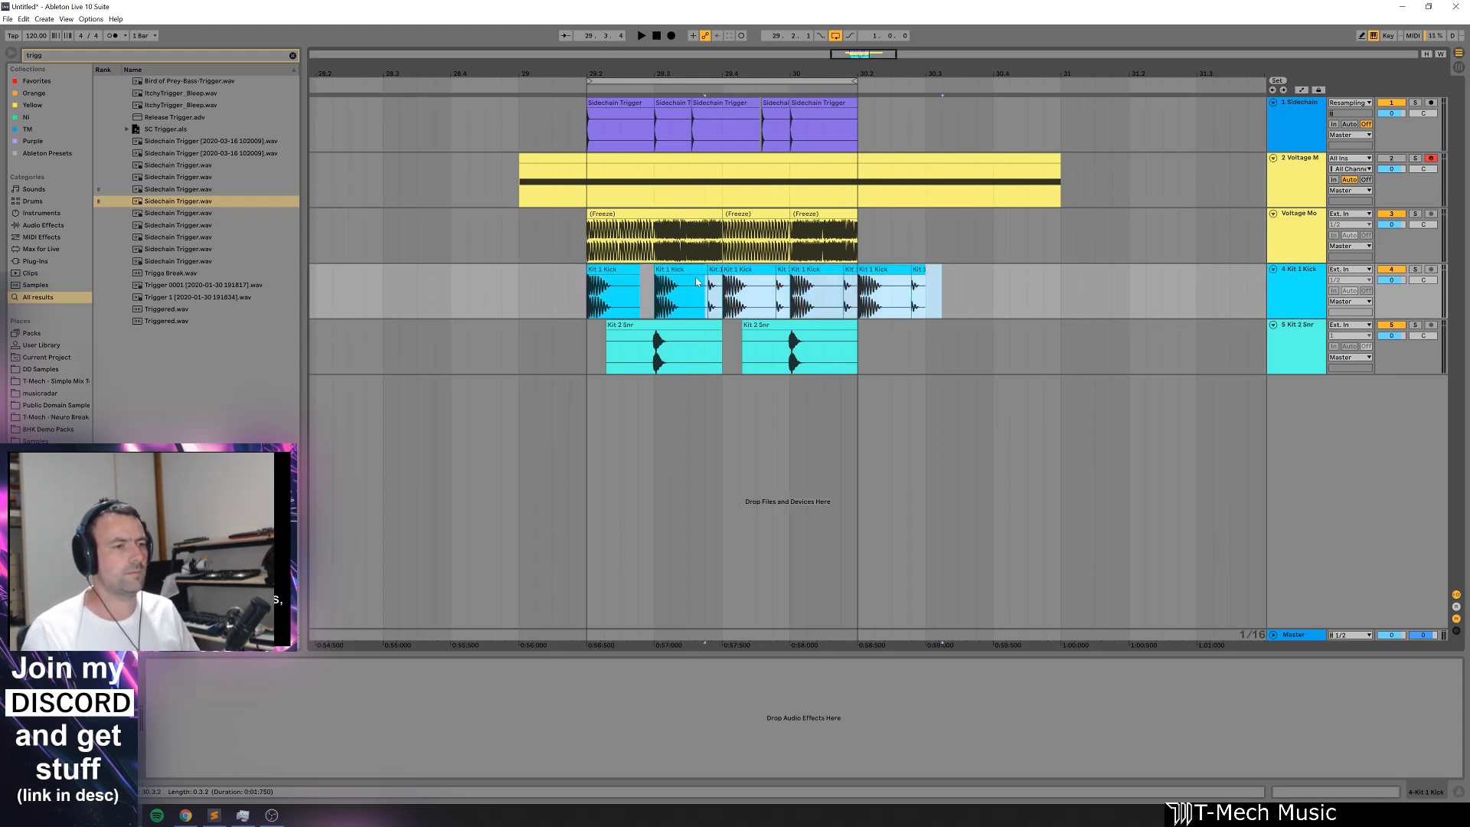
pyautogui.press('Delete')
# Step: Duplicate the shortened kick clip three times for a kick on every beat, and delete both snare clips
pyautogui.click(590, 291)
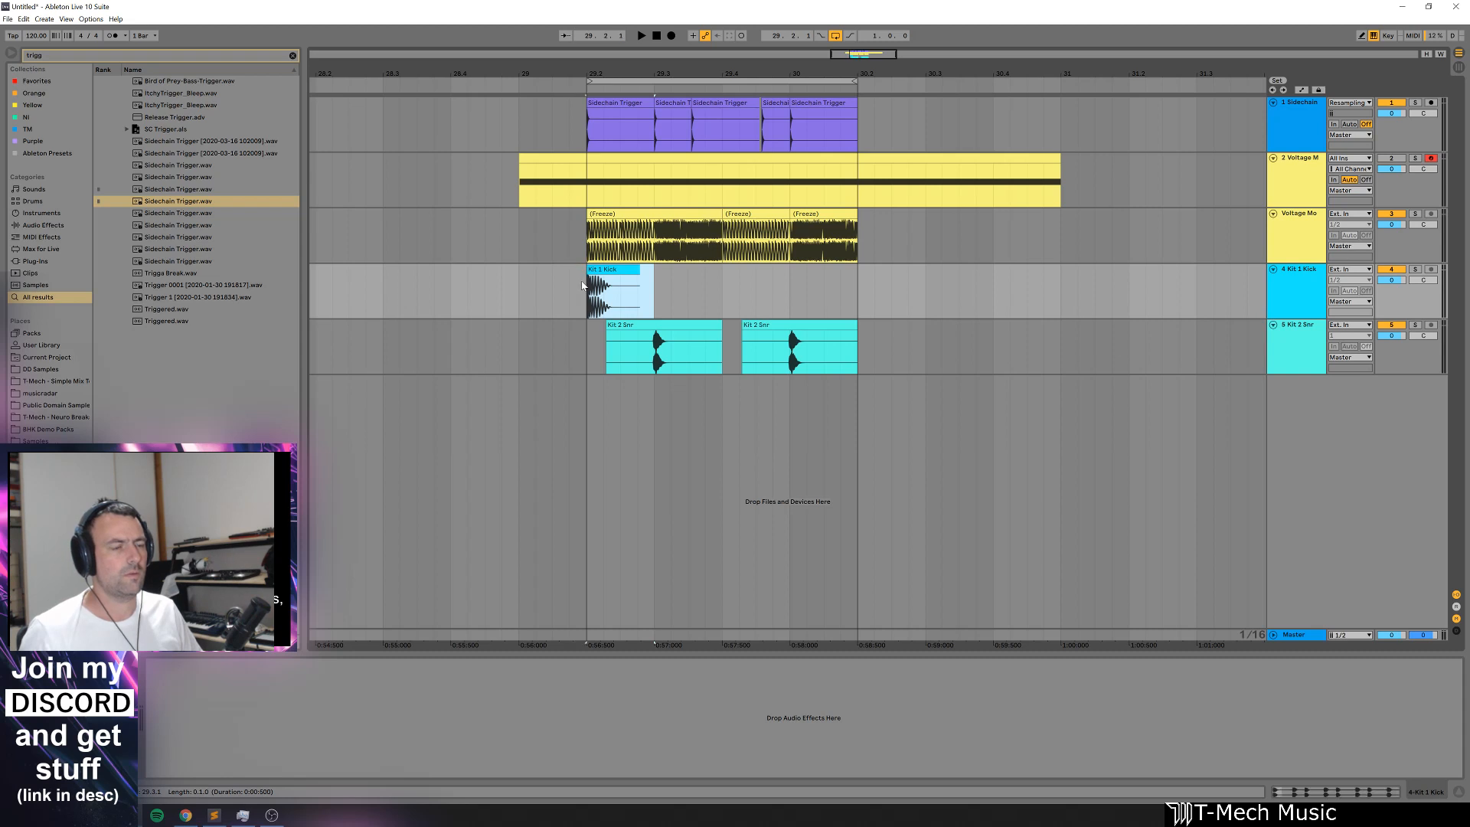
pyautogui.hotkey('ctrl', 'd')
pyautogui.hotkey('ctrl', 'd')
pyautogui.hotkey('ctrl', 'd')
pyautogui.moveTo(535, 352); pyautogui.dragTo(891, 353)
pyautogui.press('Delete')
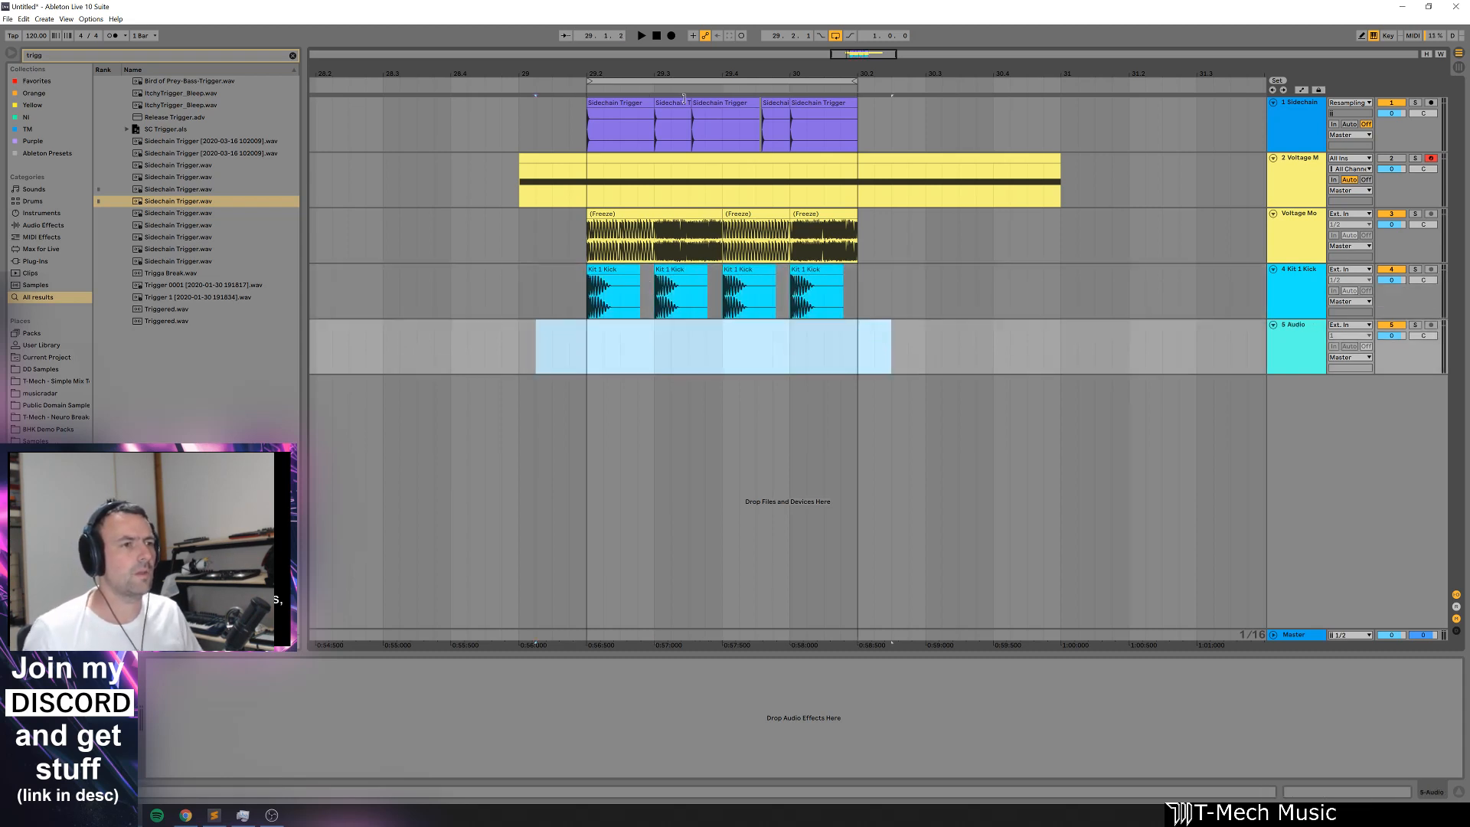
# Step: Replace the trigger clips after the first beat with three duplicates of the first one, giving one trigger per beat
pyautogui.click(660, 105)
pyautogui.moveTo(868, 112); pyautogui.dragTo(670, 115)
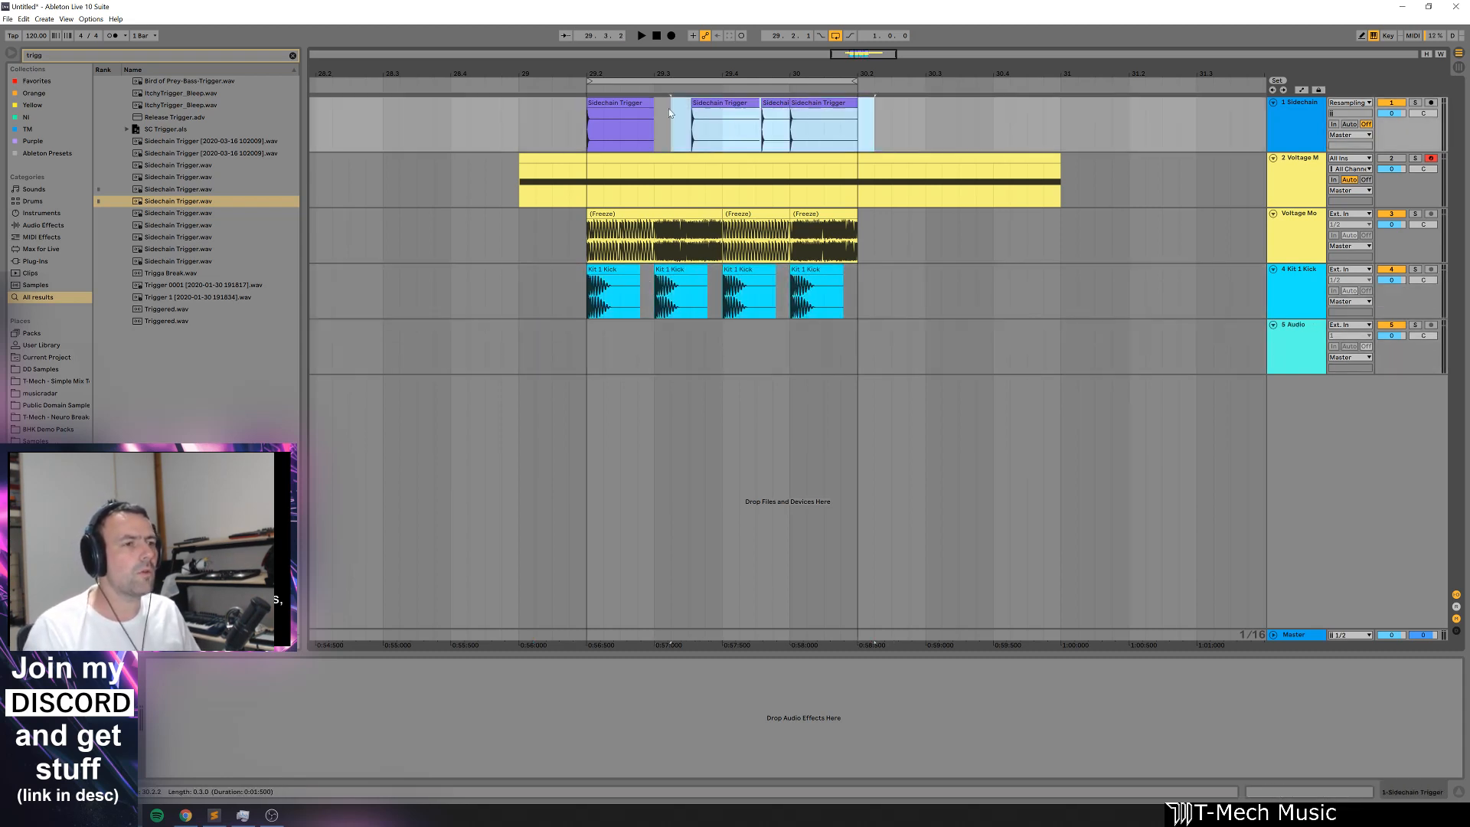
pyautogui.press('Delete')
pyautogui.click(636, 111)
pyautogui.hotkey('ctrl', 'd')
pyautogui.hotkey('ctrl', 'd')
pyautogui.hotkey('ctrl', 'd')
# Step: Play the loop to audition the four-beat kick pattern against the gated bass
pyautogui.click(613, 245)
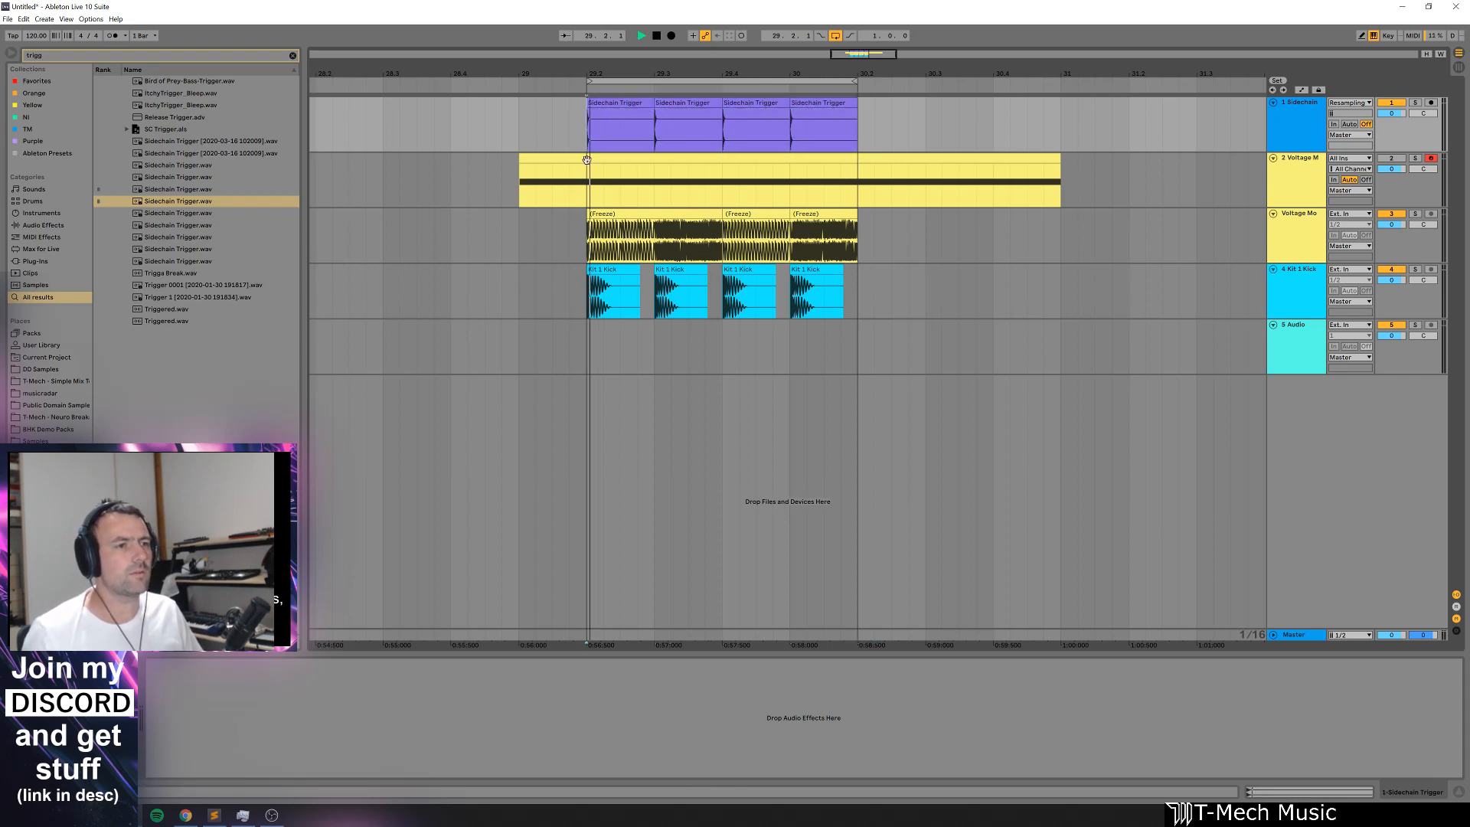
pyautogui.press('space')
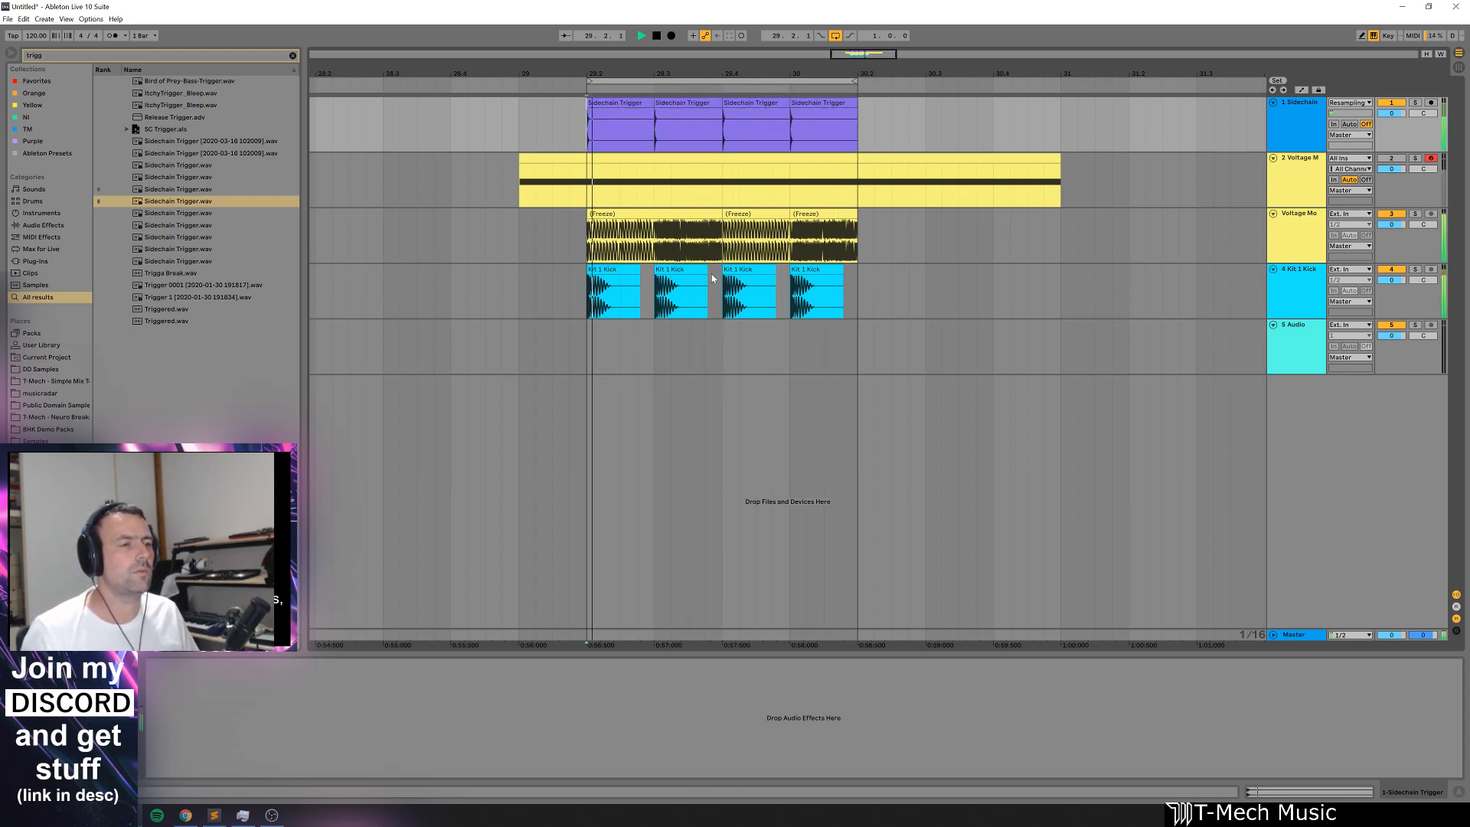
pyautogui.click(805, 304)
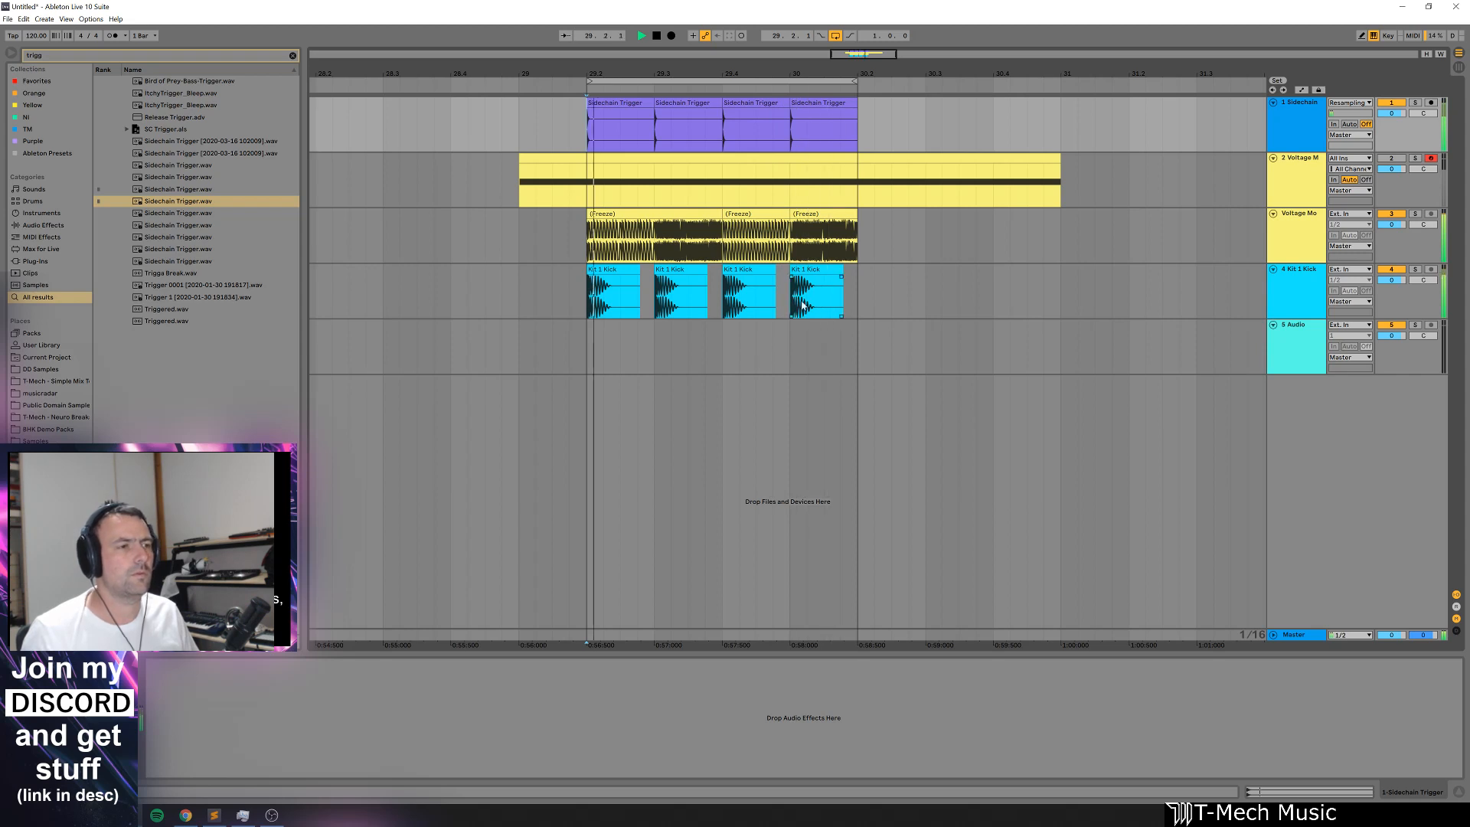
pyautogui.click(1308, 345)
pyautogui.press('space')
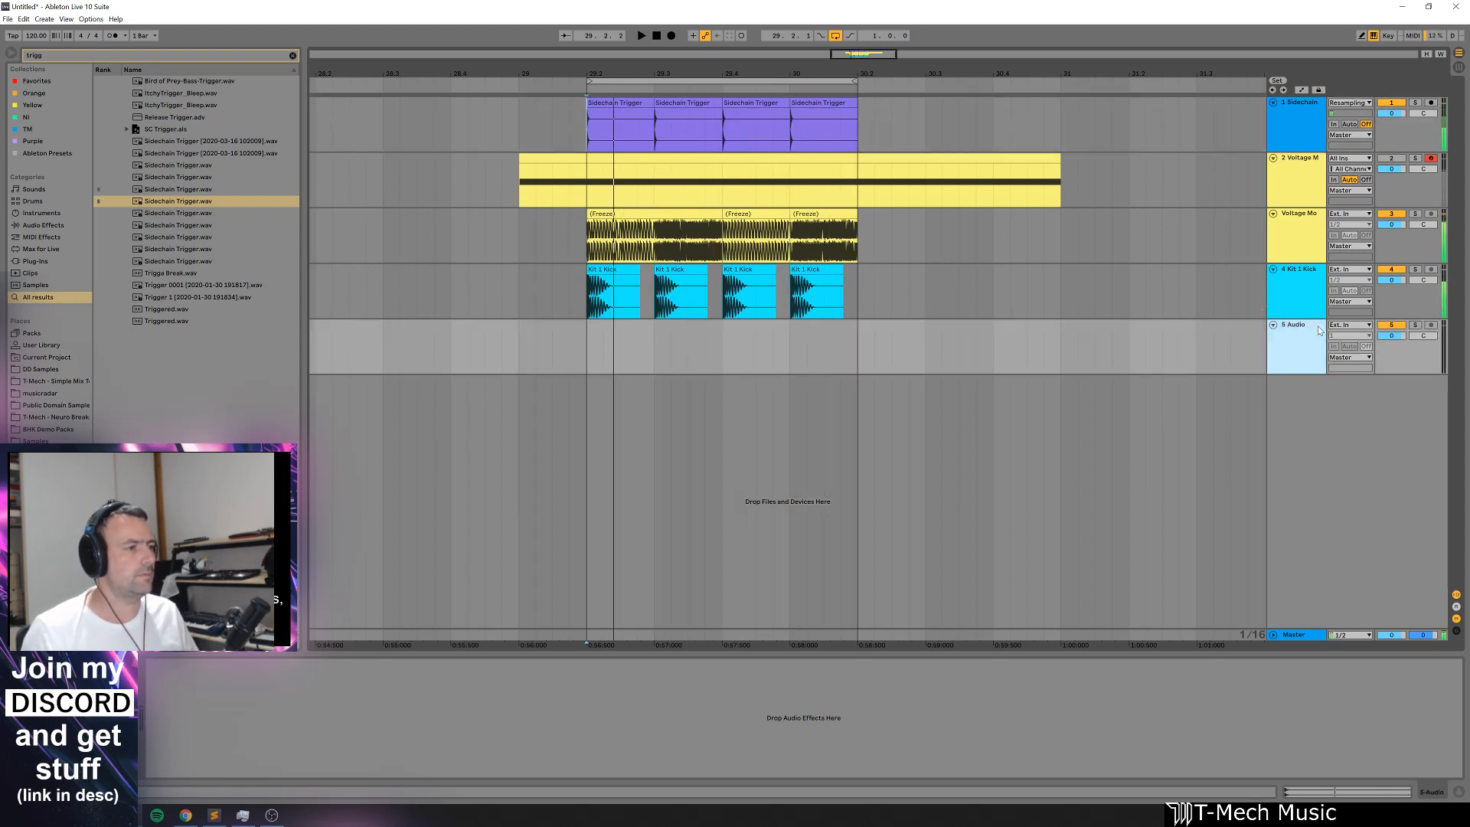
# Step: Shift all the frozen bass clips half a beat later, and the last one a further quarter beat
pyautogui.click(882, 223)
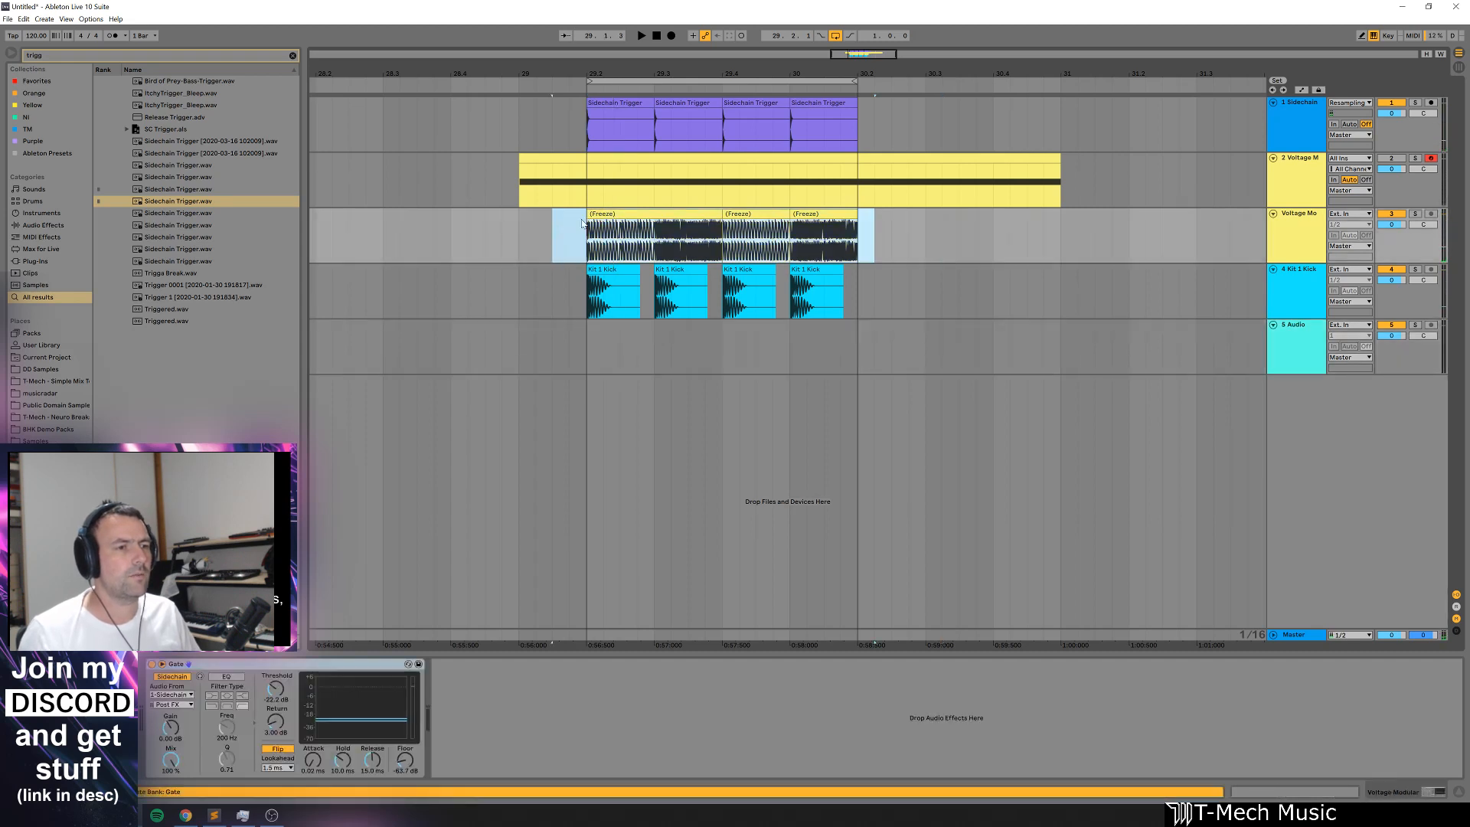
pyautogui.moveTo(589, 229); pyautogui.dragTo(623, 229)
pyautogui.press('space')
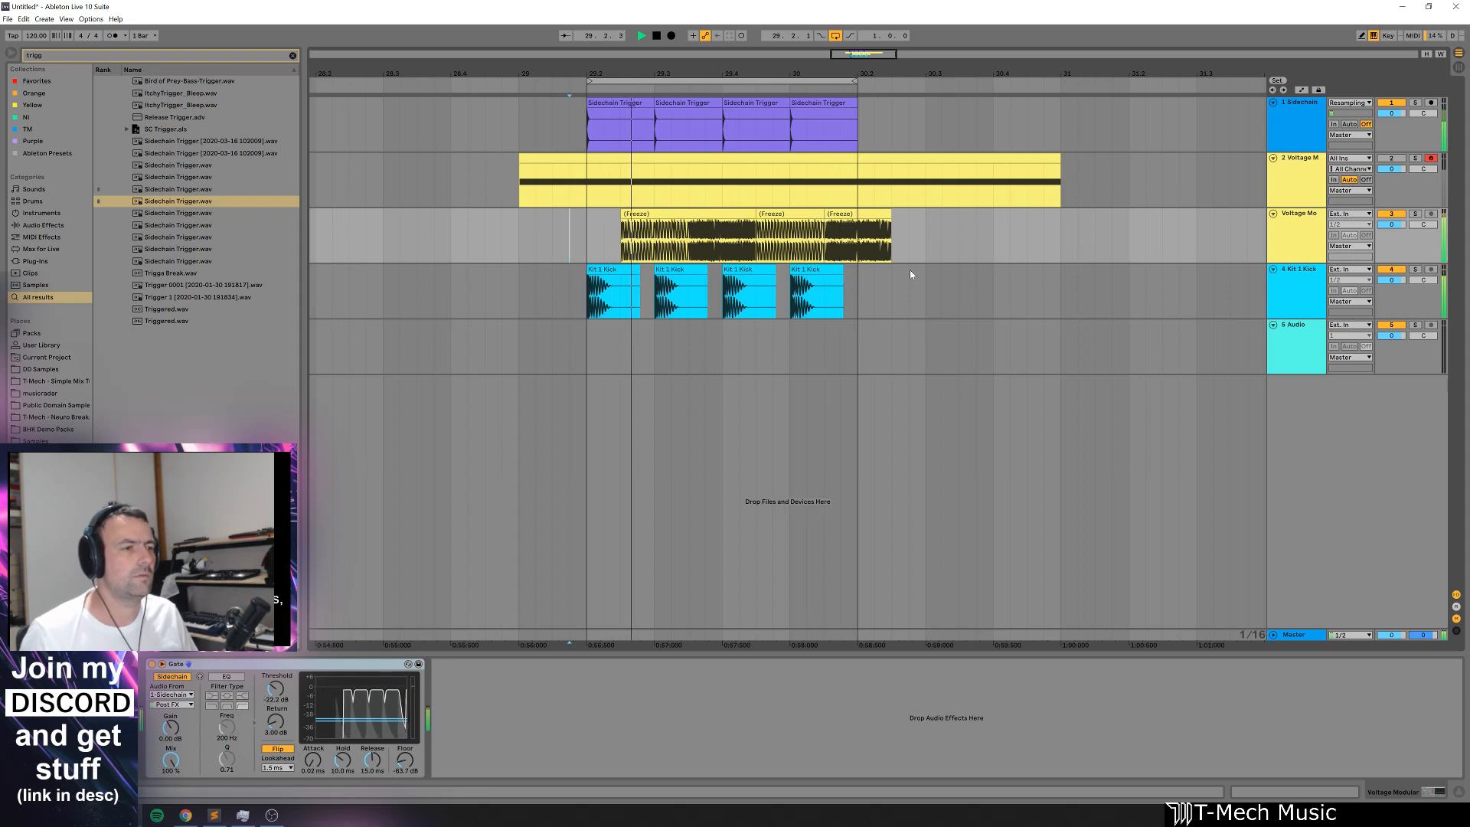
pyautogui.moveTo(872, 224); pyautogui.dragTo(890, 225)
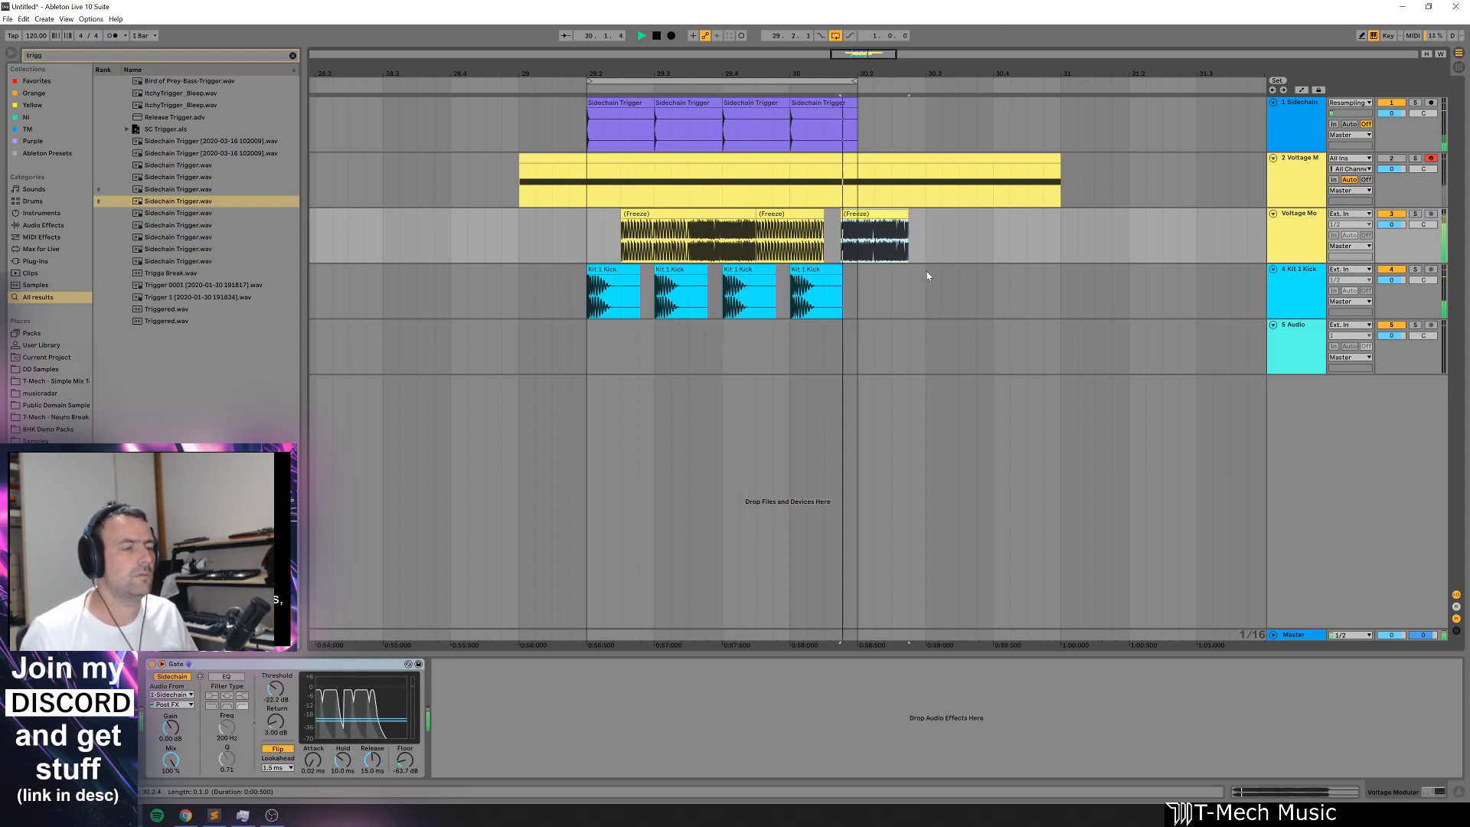
pyautogui.click(573, 245)
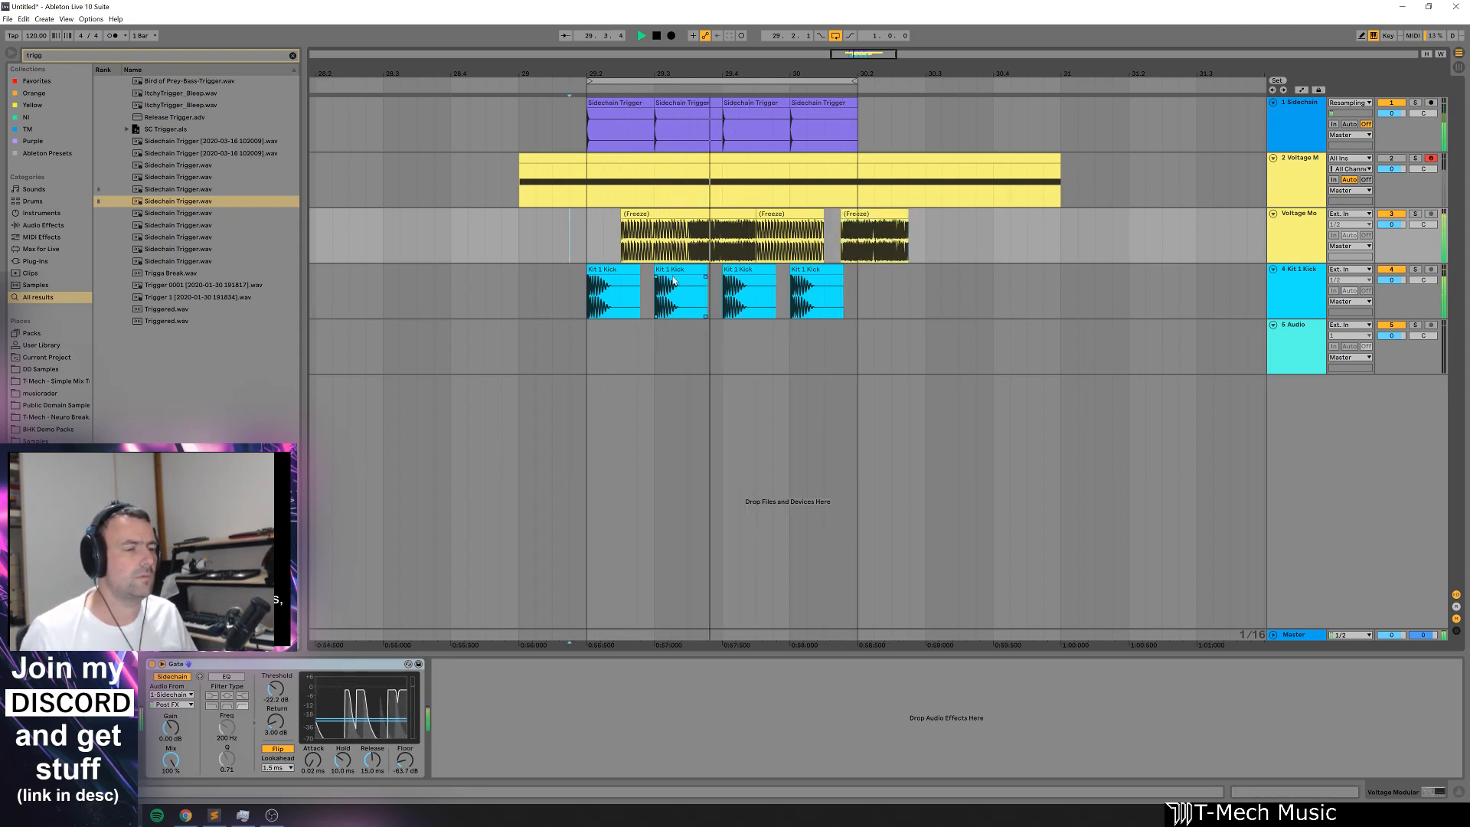
# Step: Trim the second frozen bass clip to end at the third kick, and the last one at the loop end
pyautogui.moveTo(777, 216); pyautogui.dragTo(793, 217)
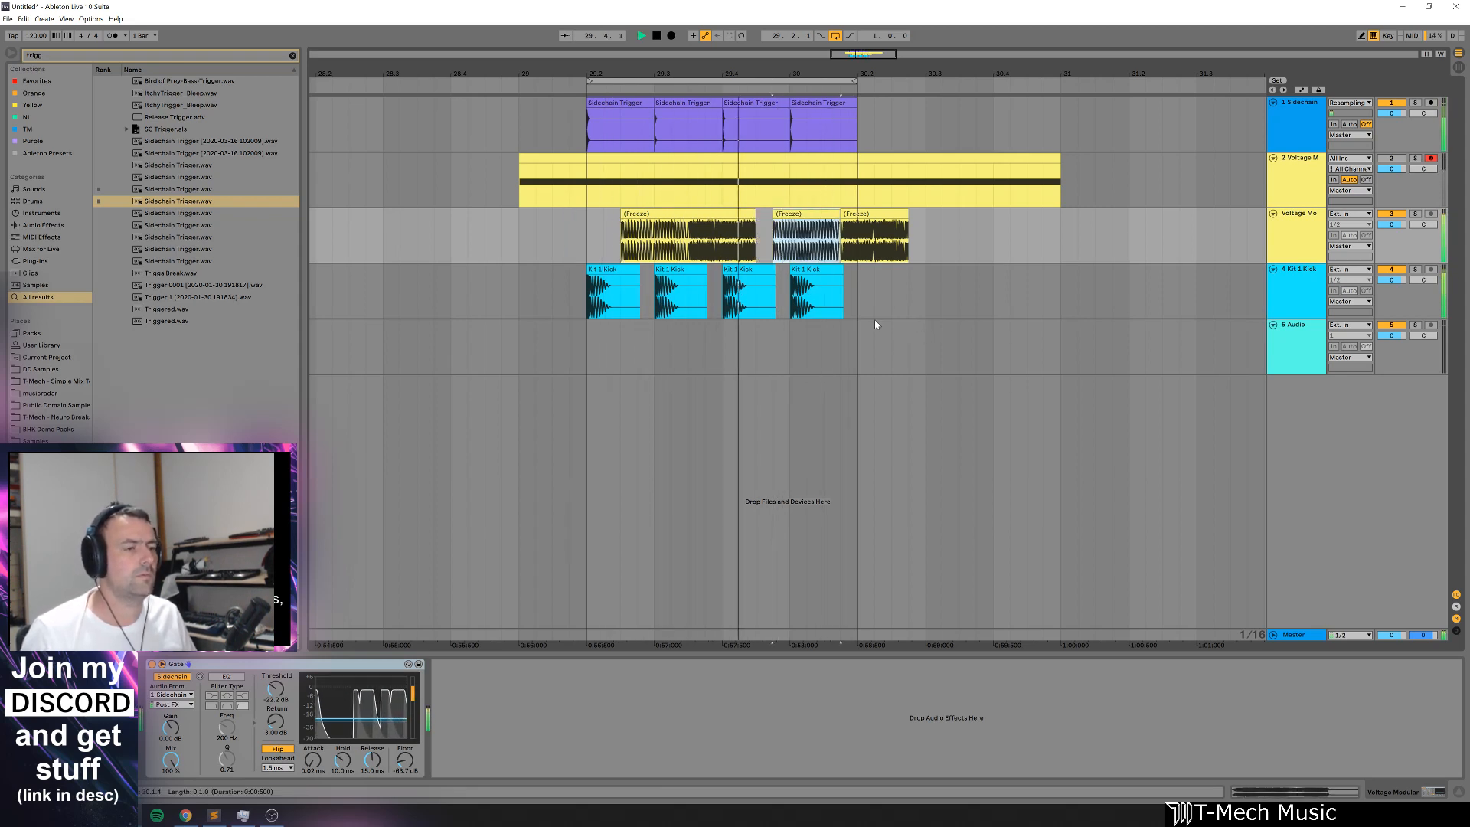
pyautogui.moveTo(751, 217); pyautogui.dragTo(737, 252)
pyautogui.click(552, 233)
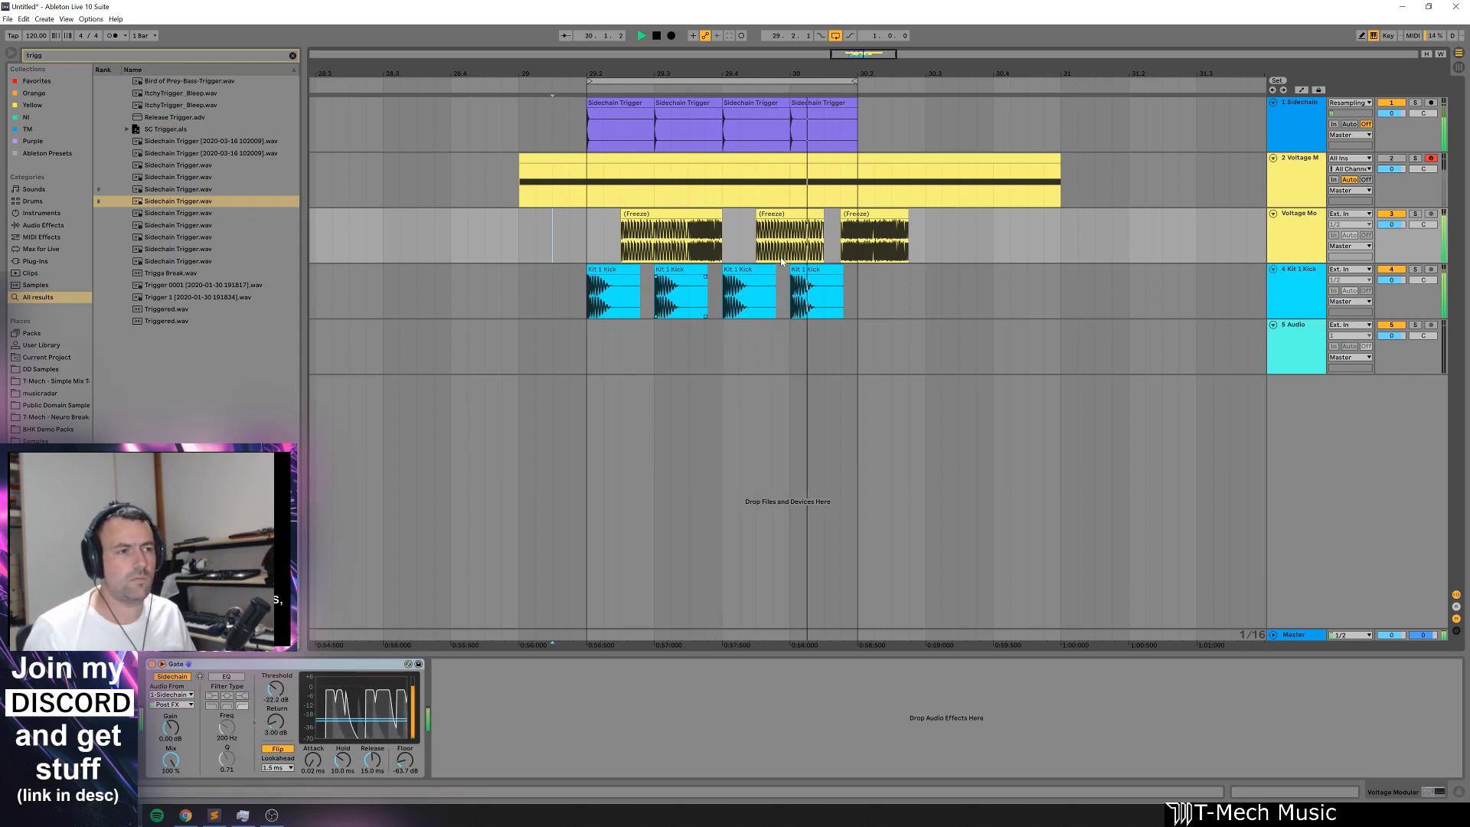
pyautogui.moveTo(901, 215); pyautogui.dragTo(857, 260)
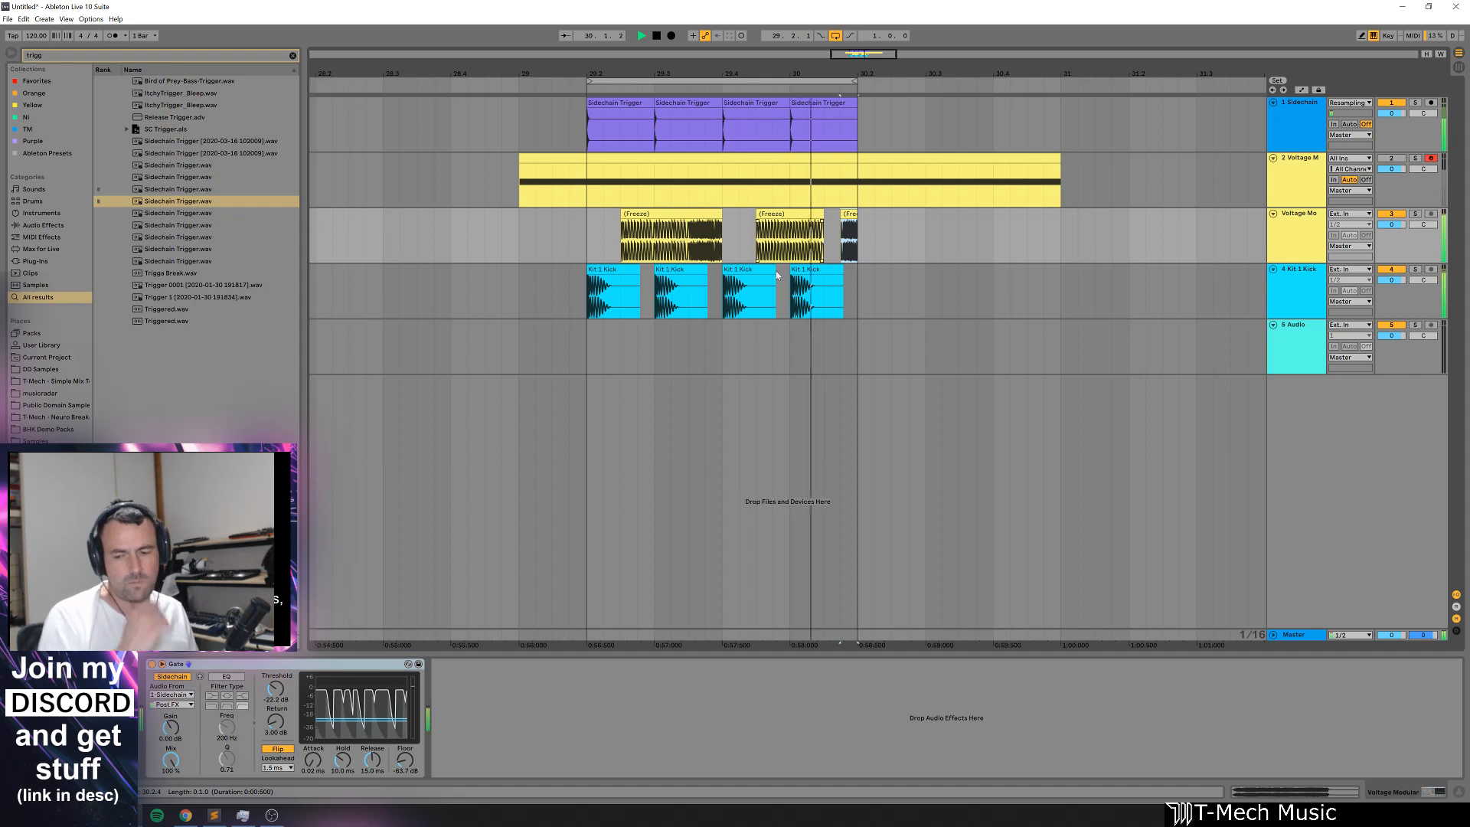
# Step: Add a Chorus to the frozen bass track and place it before the Gate
pyautogui.click(1287, 242)
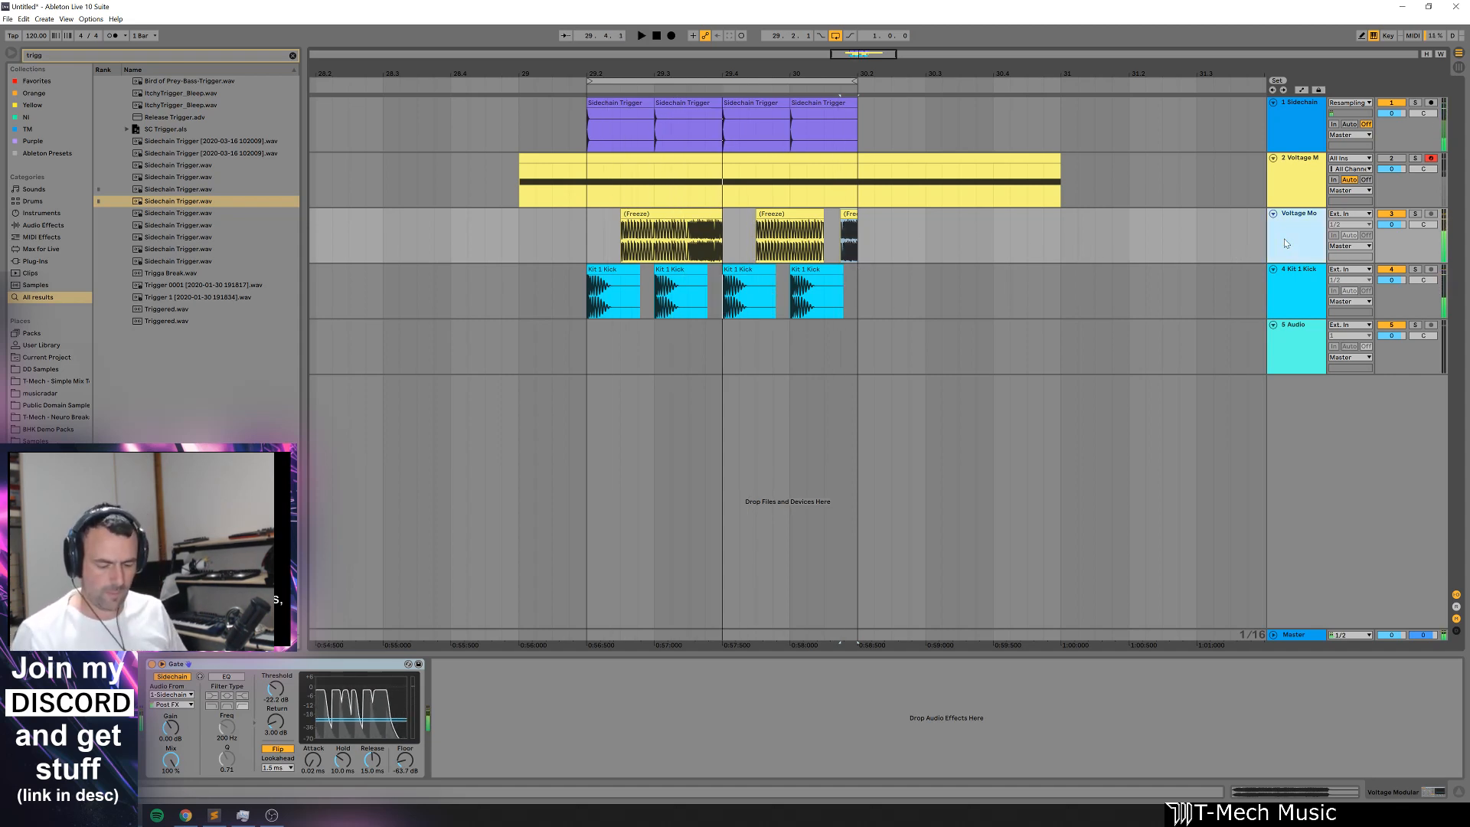
pyautogui.hotkey('ctrl', 'f')
pyautogui.write('choru')
pyautogui.press('Down')
pyautogui.press('Return')
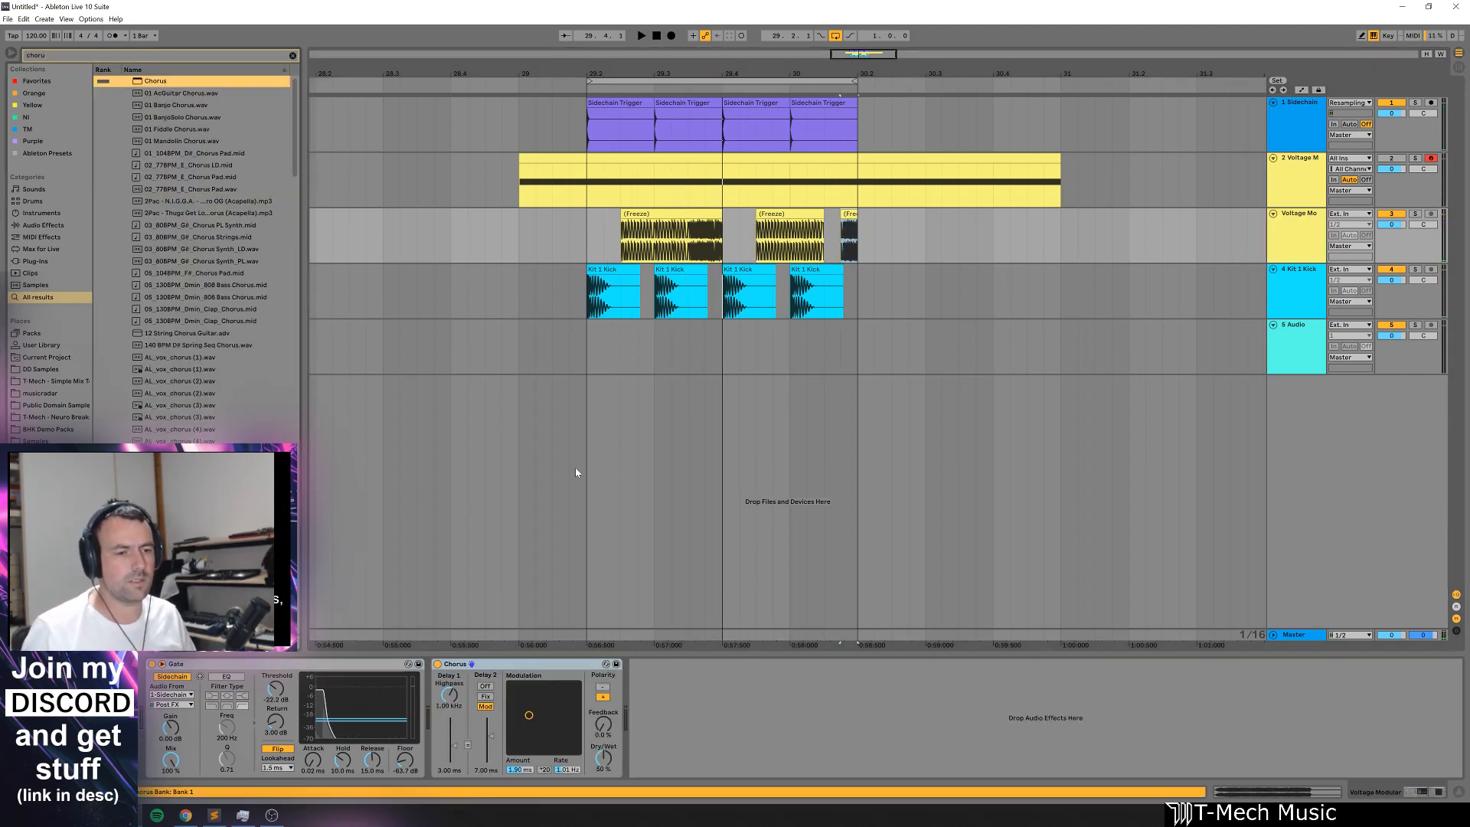
pyautogui.moveTo(311, 666); pyautogui.dragTo(723, 698)
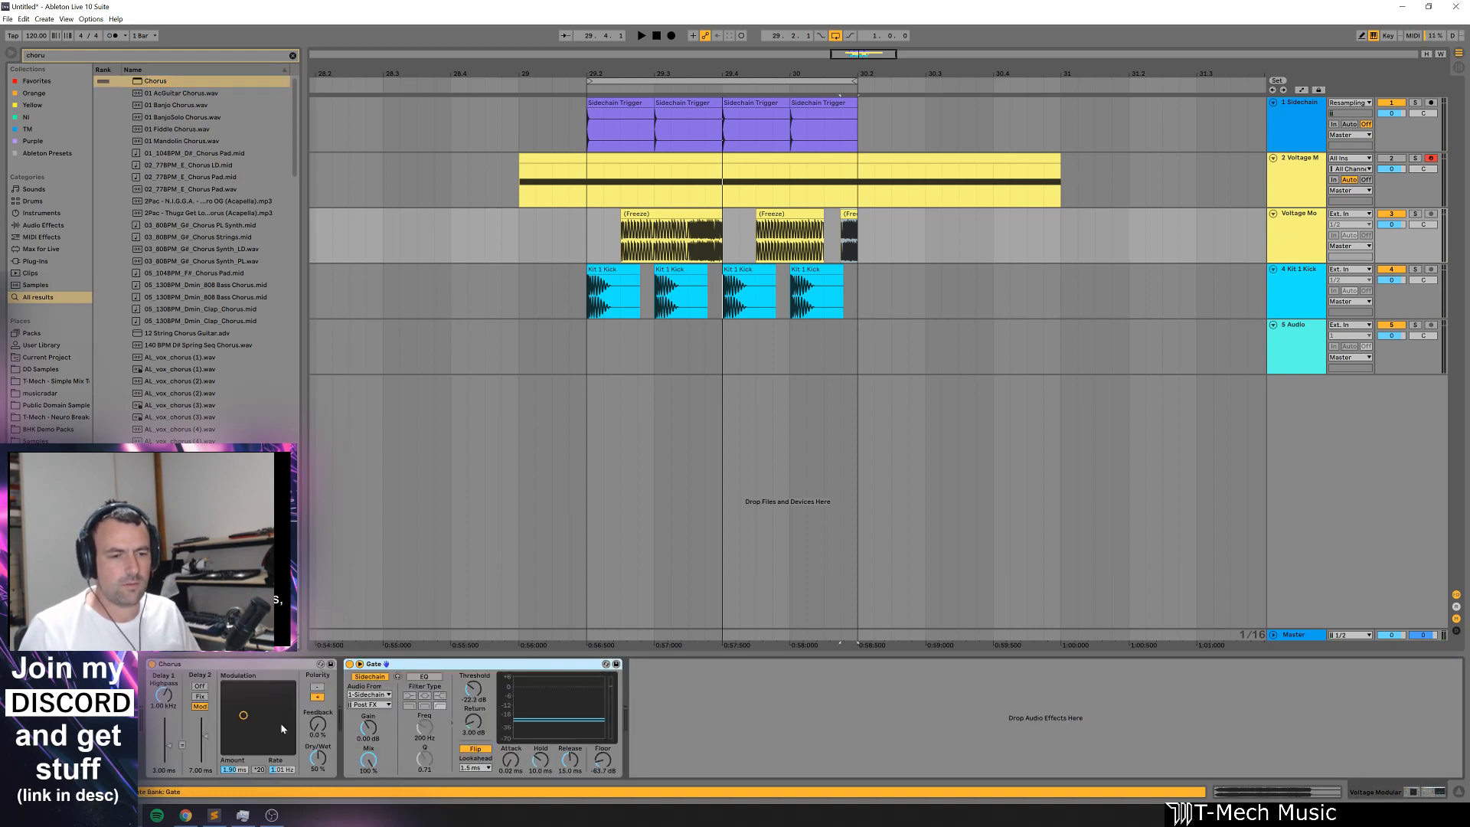
# Step: Lower the Chorus modulation amount and rate and set its dry/wet to about 46% during playback
pyautogui.press('space')
pyautogui.moveTo(274, 727); pyautogui.dragTo(312, 753)
pyautogui.press('space')
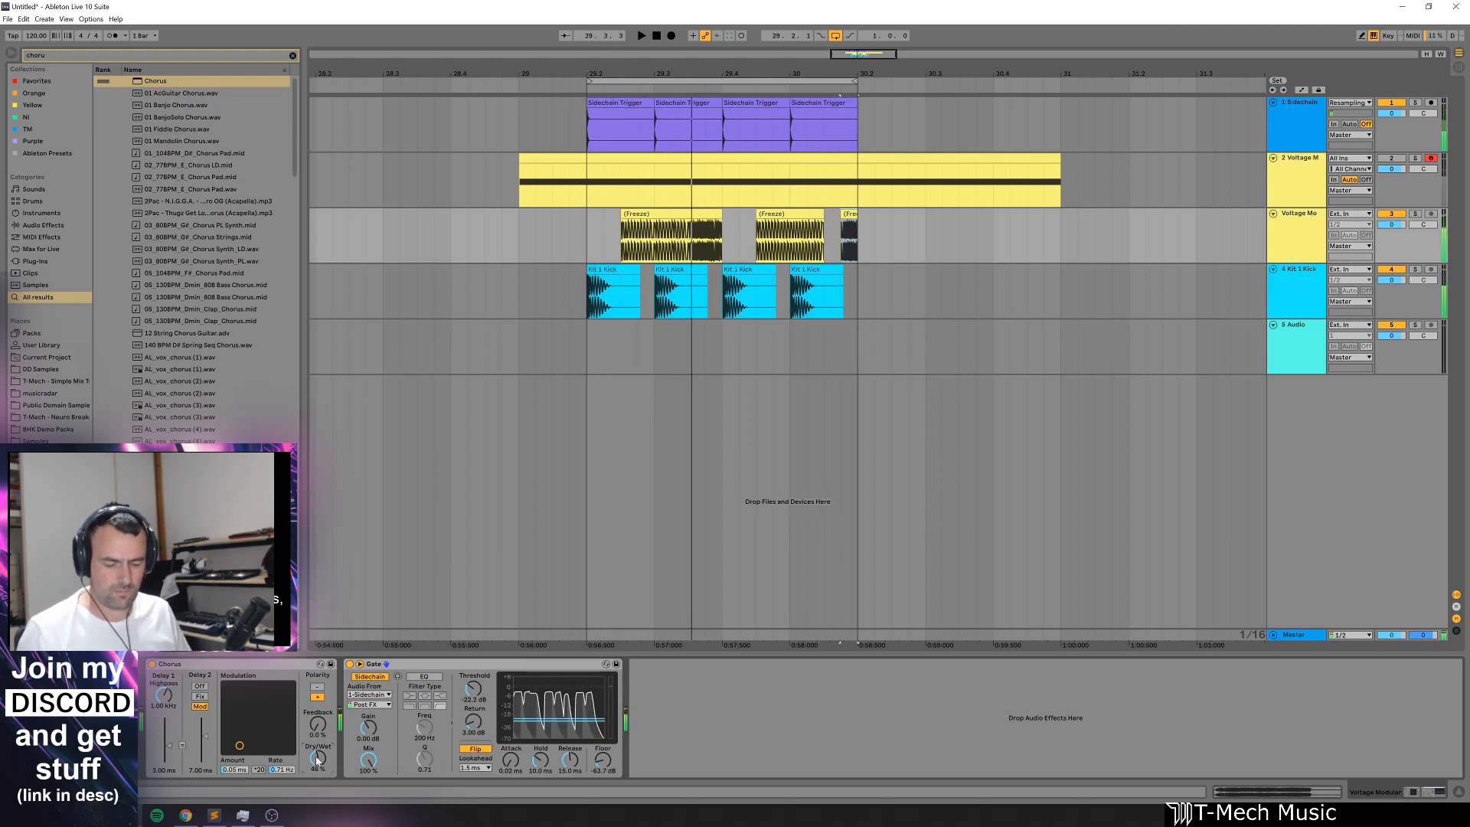
# Step: Add an EQ Eight to the frozen bass track and place it between the Chorus and the Gate
pyautogui.hotkey('ctrl', 'f')
pyautogui.write('eq')
pyautogui.press('Down')
pyautogui.press('Return')
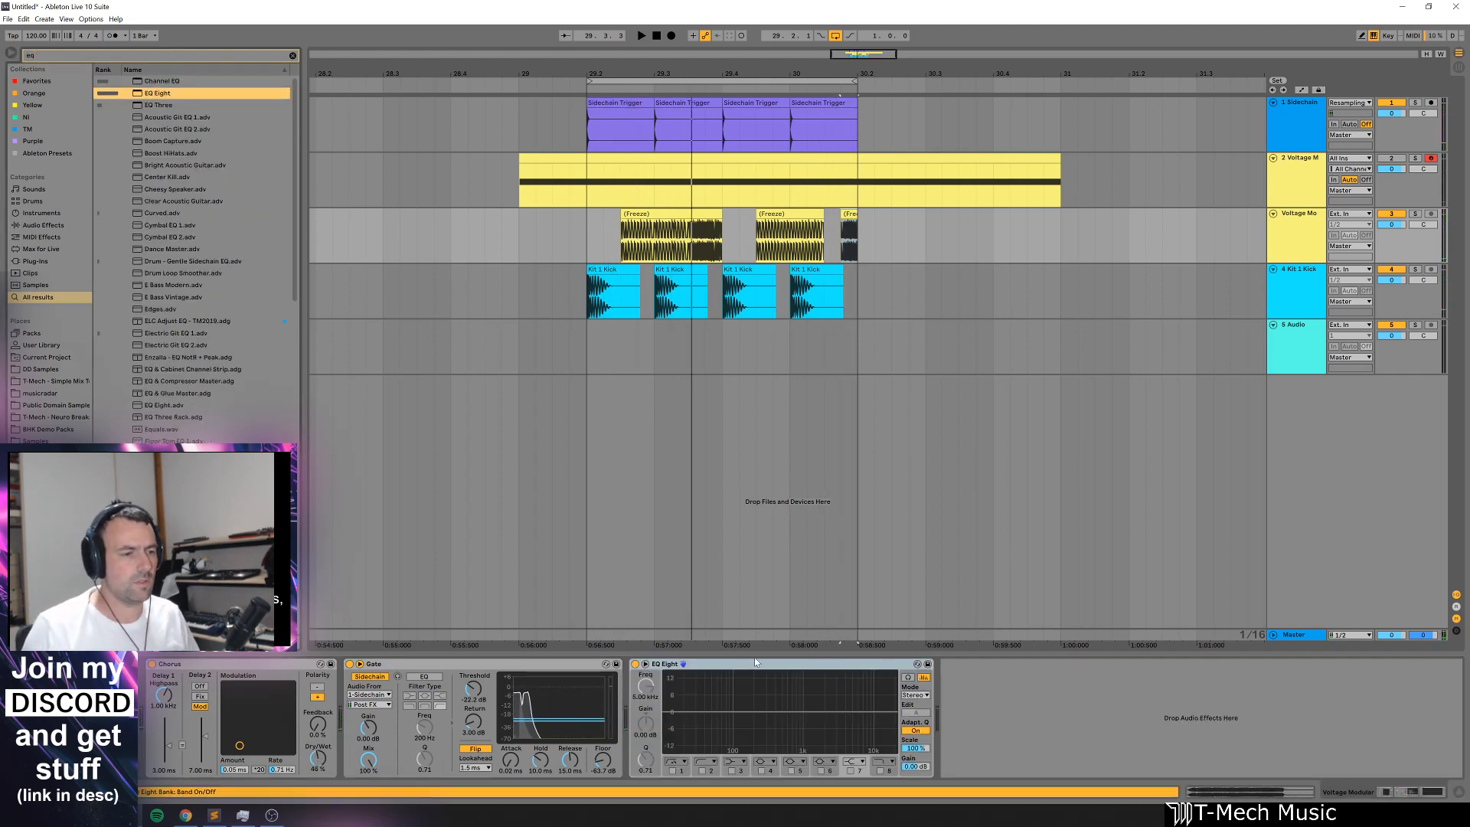
pyautogui.moveTo(754, 663); pyautogui.dragTo(378, 749)
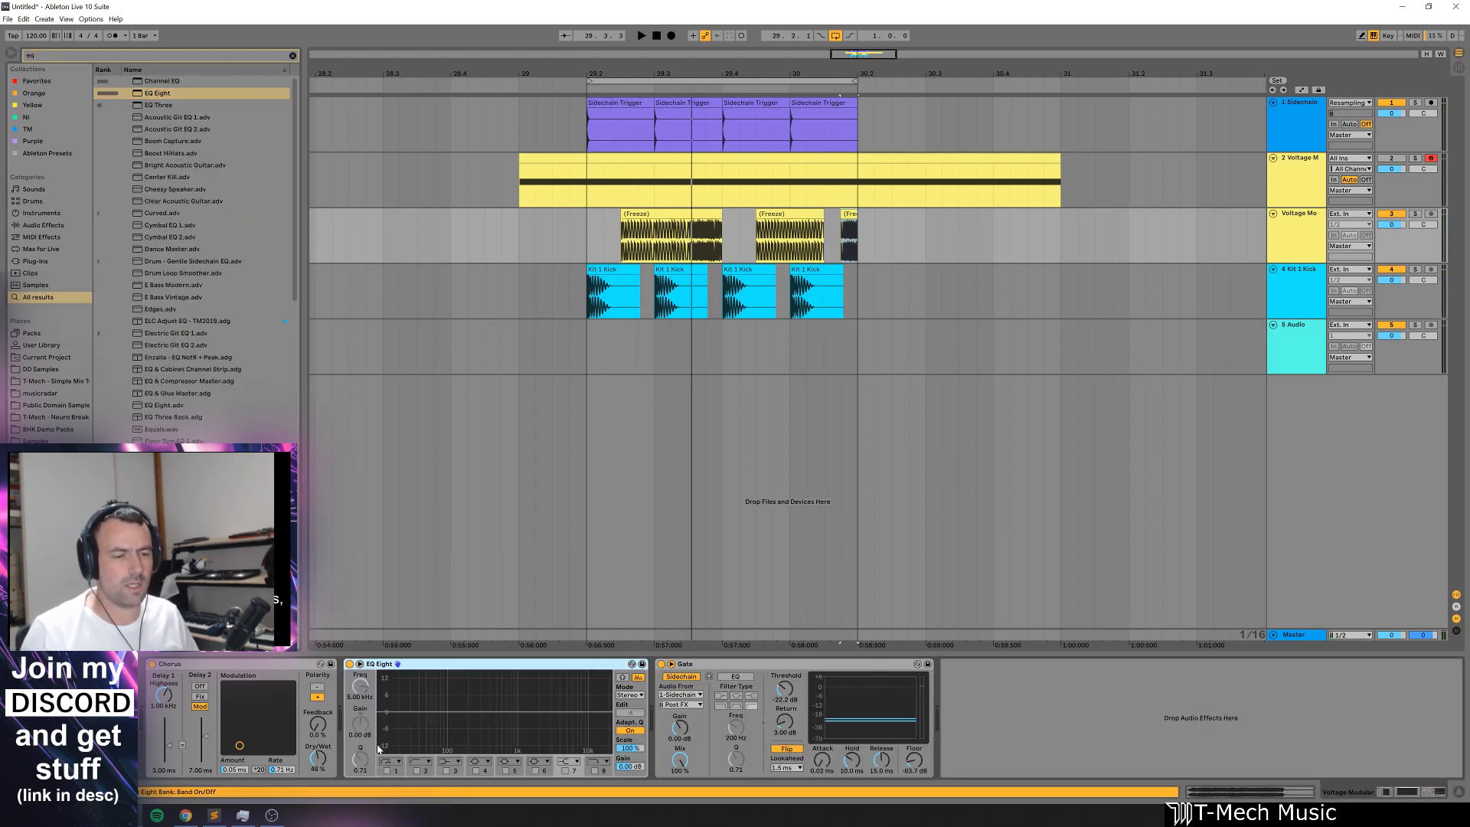
# Step: Boost the highs with EQ Eight band 7 and cut about 5.6 dB around 235 Hz with band 4
pyautogui.click(564, 771)
pyautogui.press('space')
pyautogui.moveTo(557, 706); pyautogui.dragTo(470, 725)
pyautogui.click(476, 771)
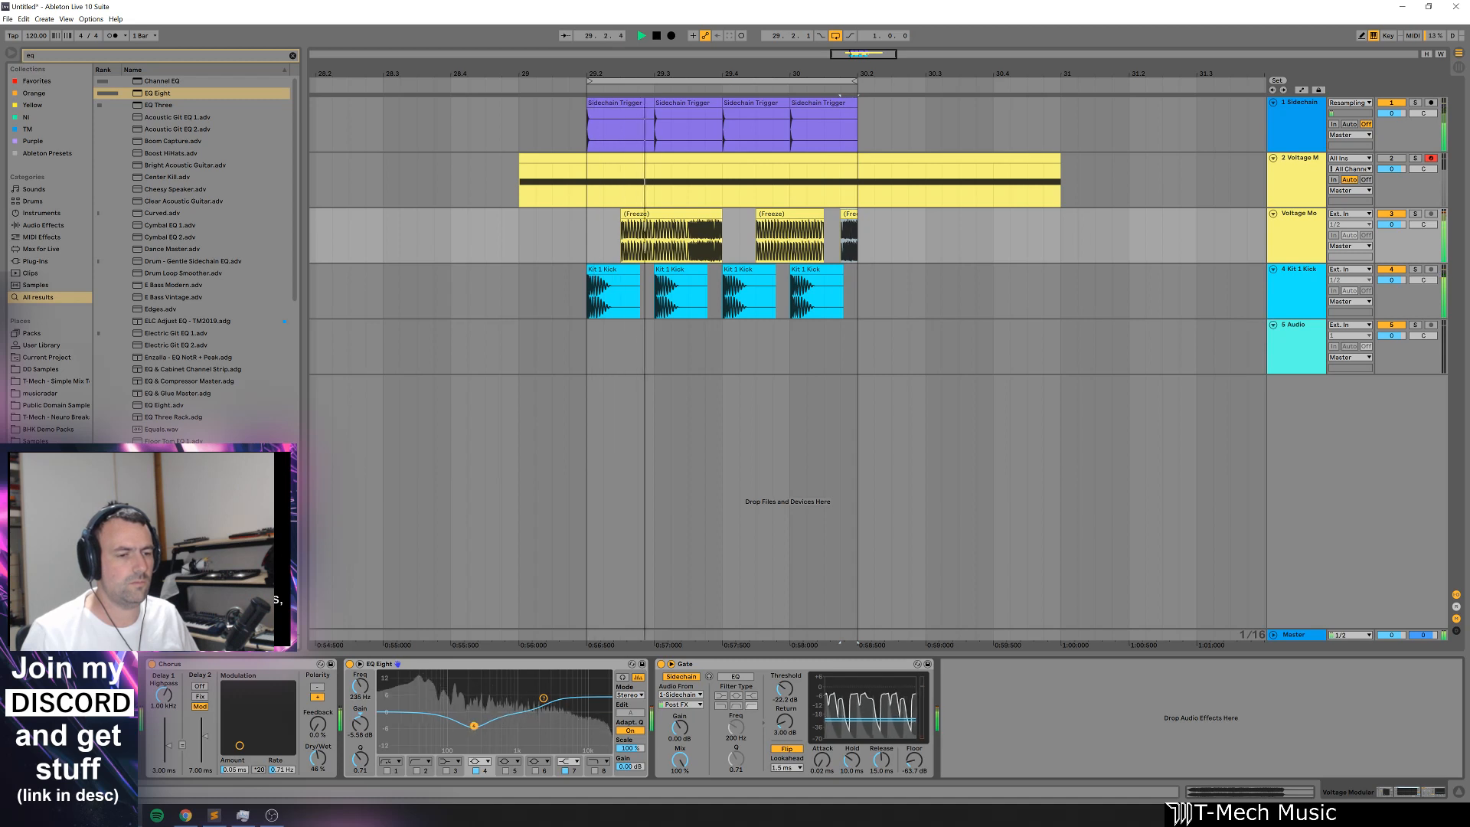
# Step: Enable EQ Eight band 1 as a low cut at 30 Hz and restart playback
pyautogui.press('space')
pyautogui.click(387, 771)
pyautogui.press('space')
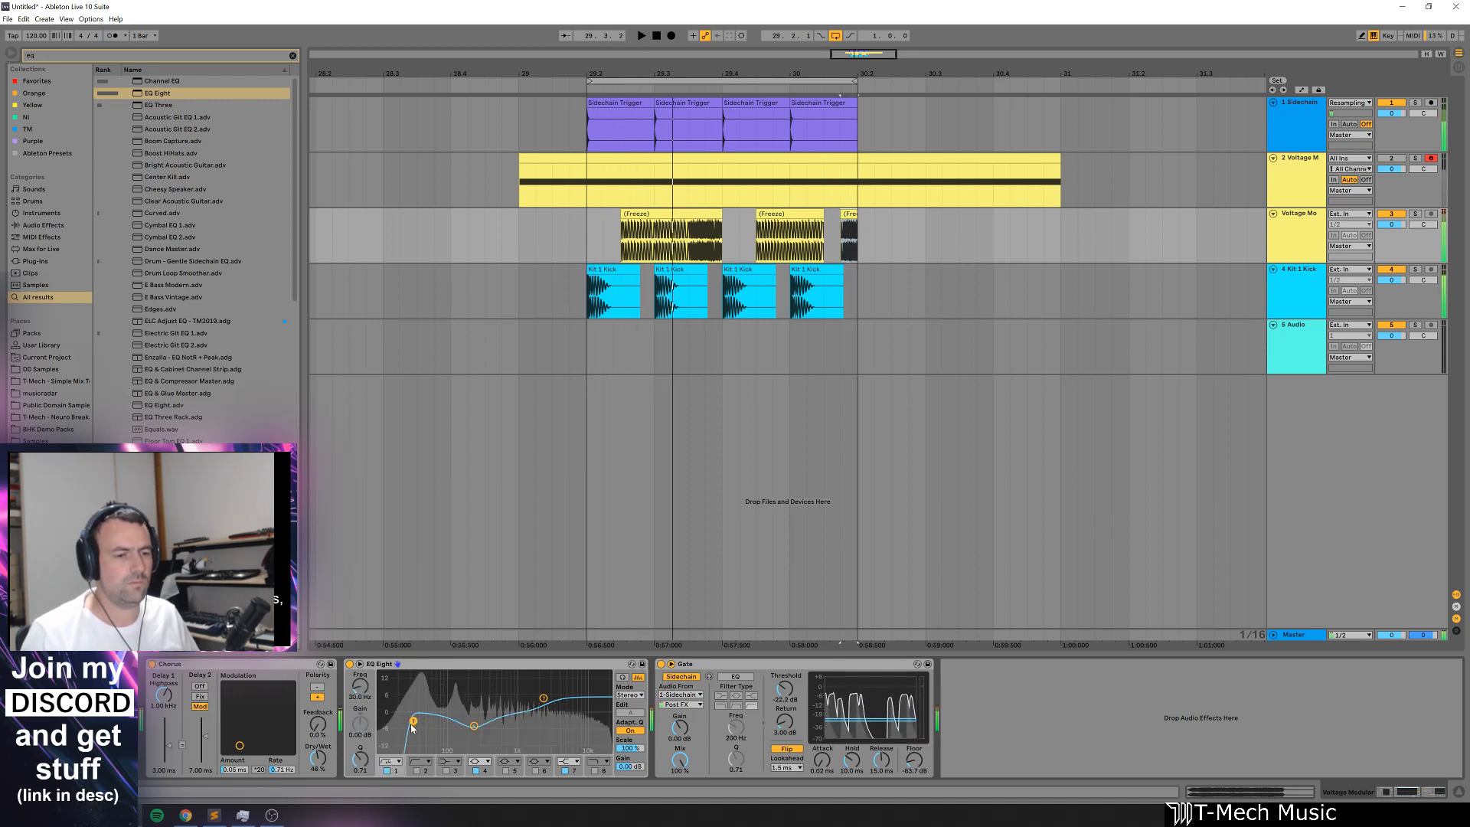
# Step: Stop playback and duplicate the one-bar section across the tracks to make the arrangement loop two bars long
pyautogui.press('space')
pyautogui.moveTo(858, 363); pyautogui.dragTo(580, 255)
pyautogui.hotkey('ctrl', 'd')
pyautogui.click(604, 345)
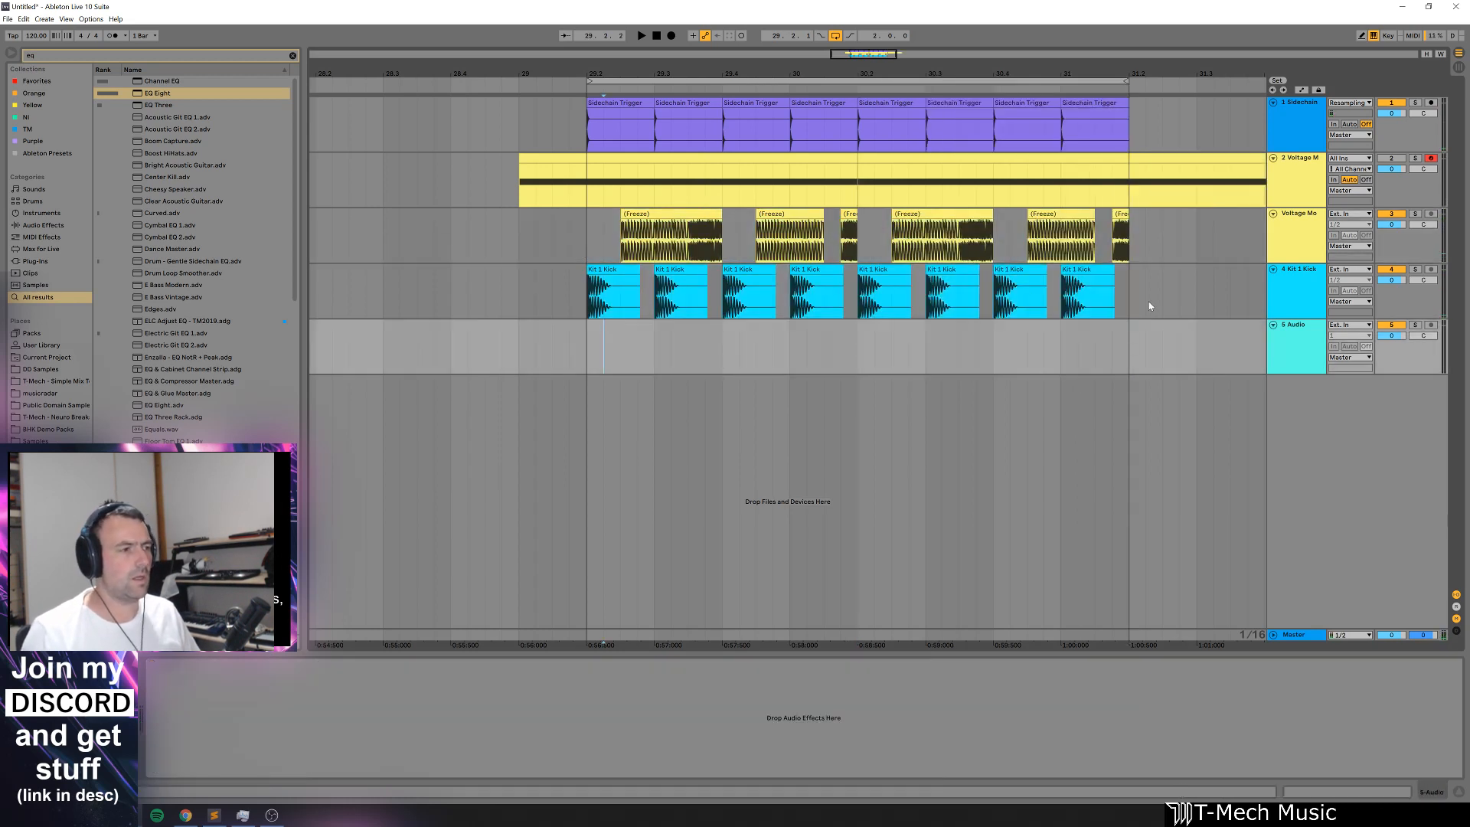
# Step: Add an EQ Eight to the kick track
pyautogui.click(1280, 295)
pyautogui.hotkey('ctrl', 'f')
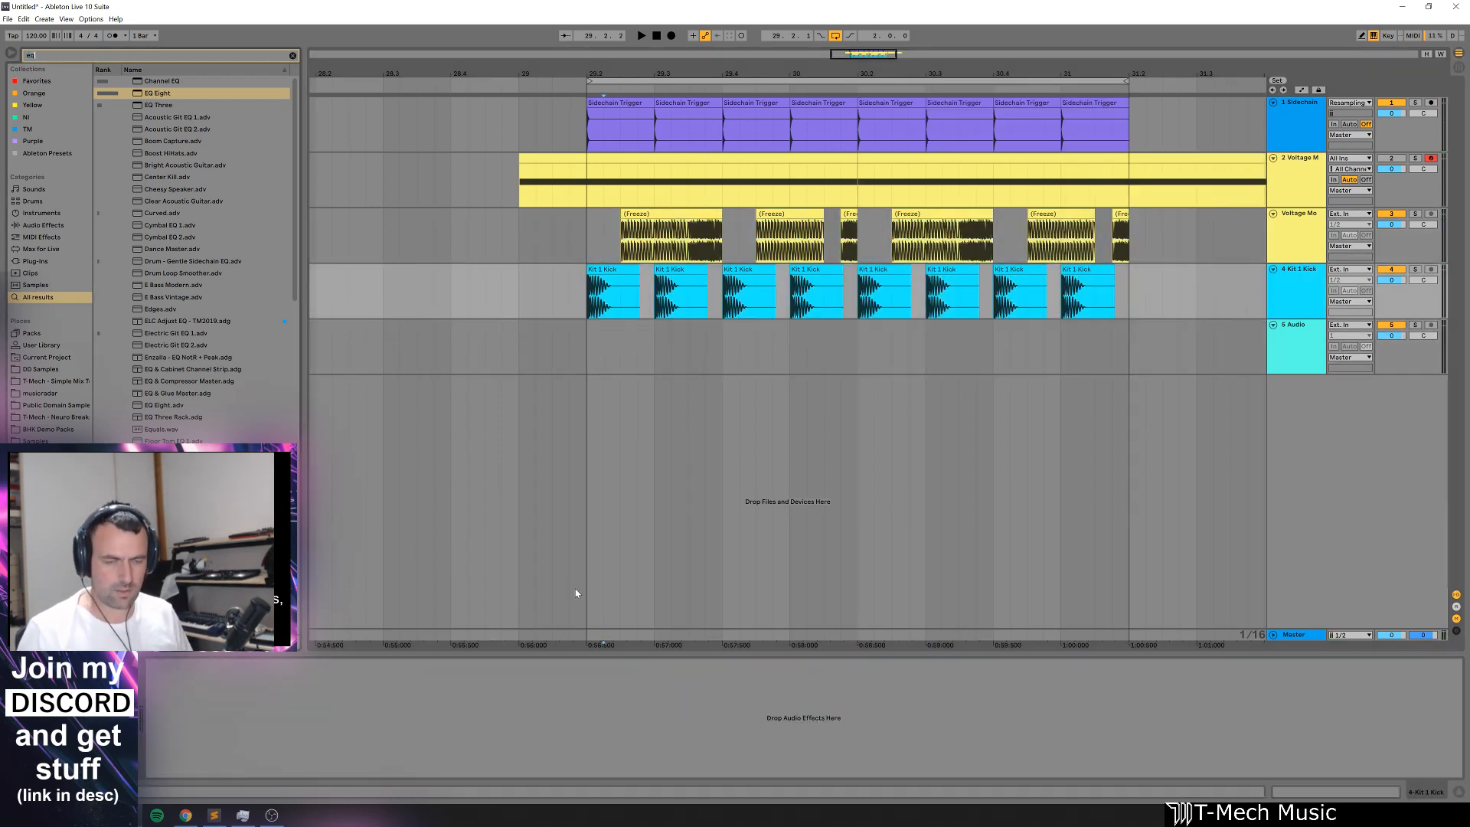
pyautogui.press('Return')
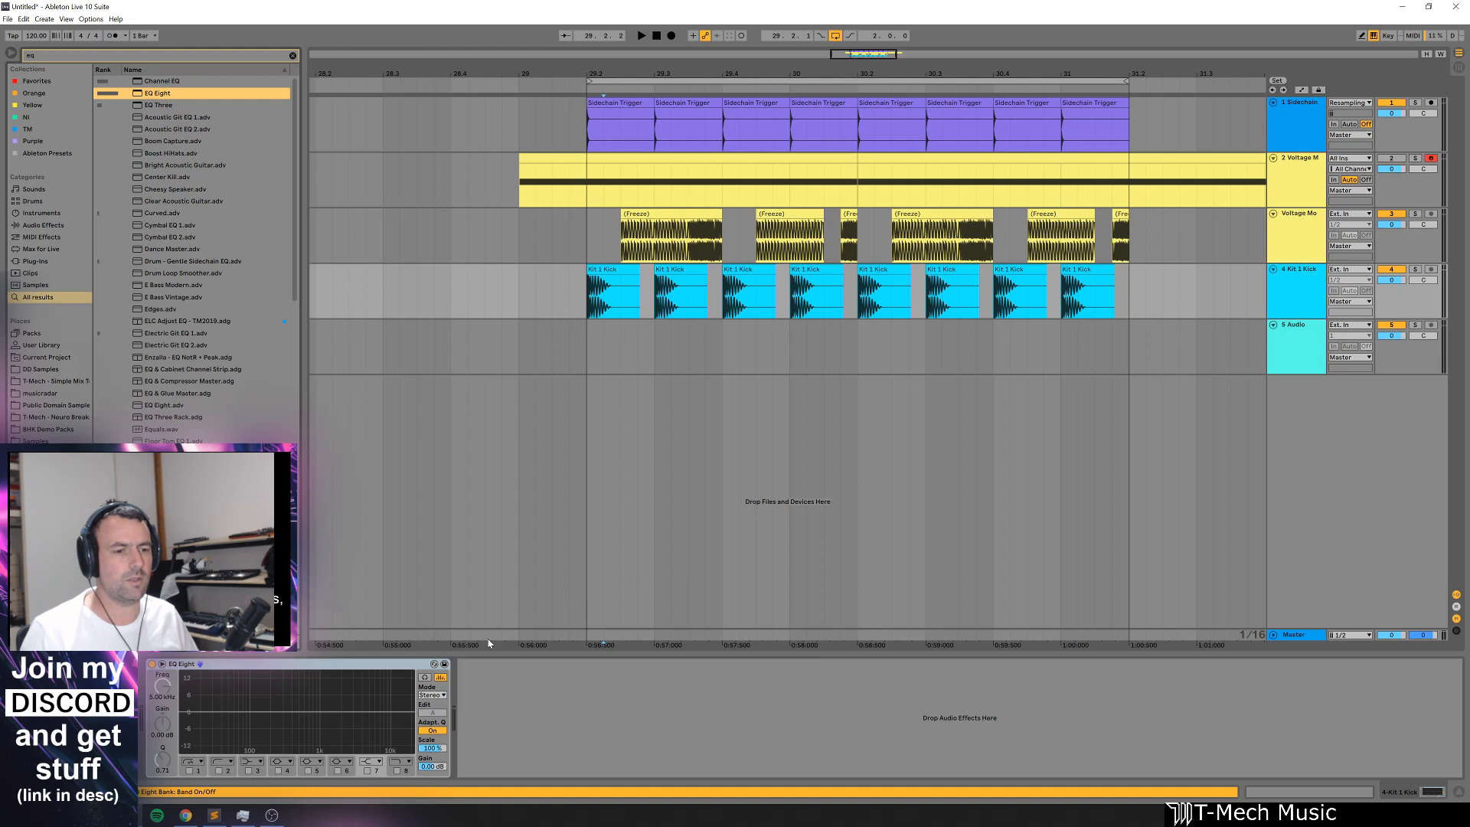
# Step: Try a high cut on the kick with EQ Eight band 8 during playback, switch the band off and stop
pyautogui.click(397, 771)
pyautogui.press('space')
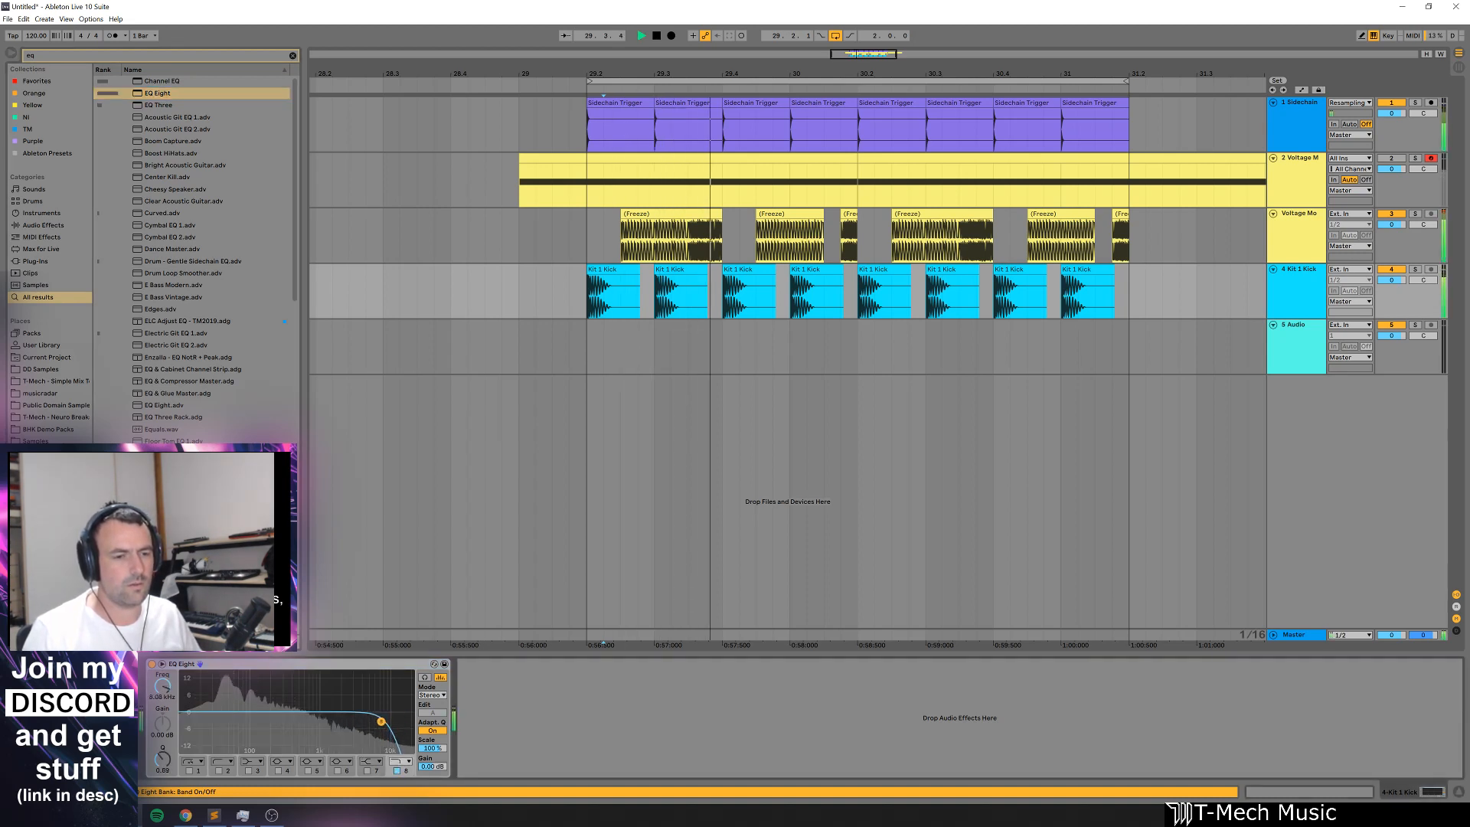
pyautogui.moveTo(386, 722)
pyautogui.mouseDown()
pyautogui.moveTo(302, 722)
pyautogui.moveTo(391, 736)
pyautogui.mouseUp()
pyautogui.click(397, 770)
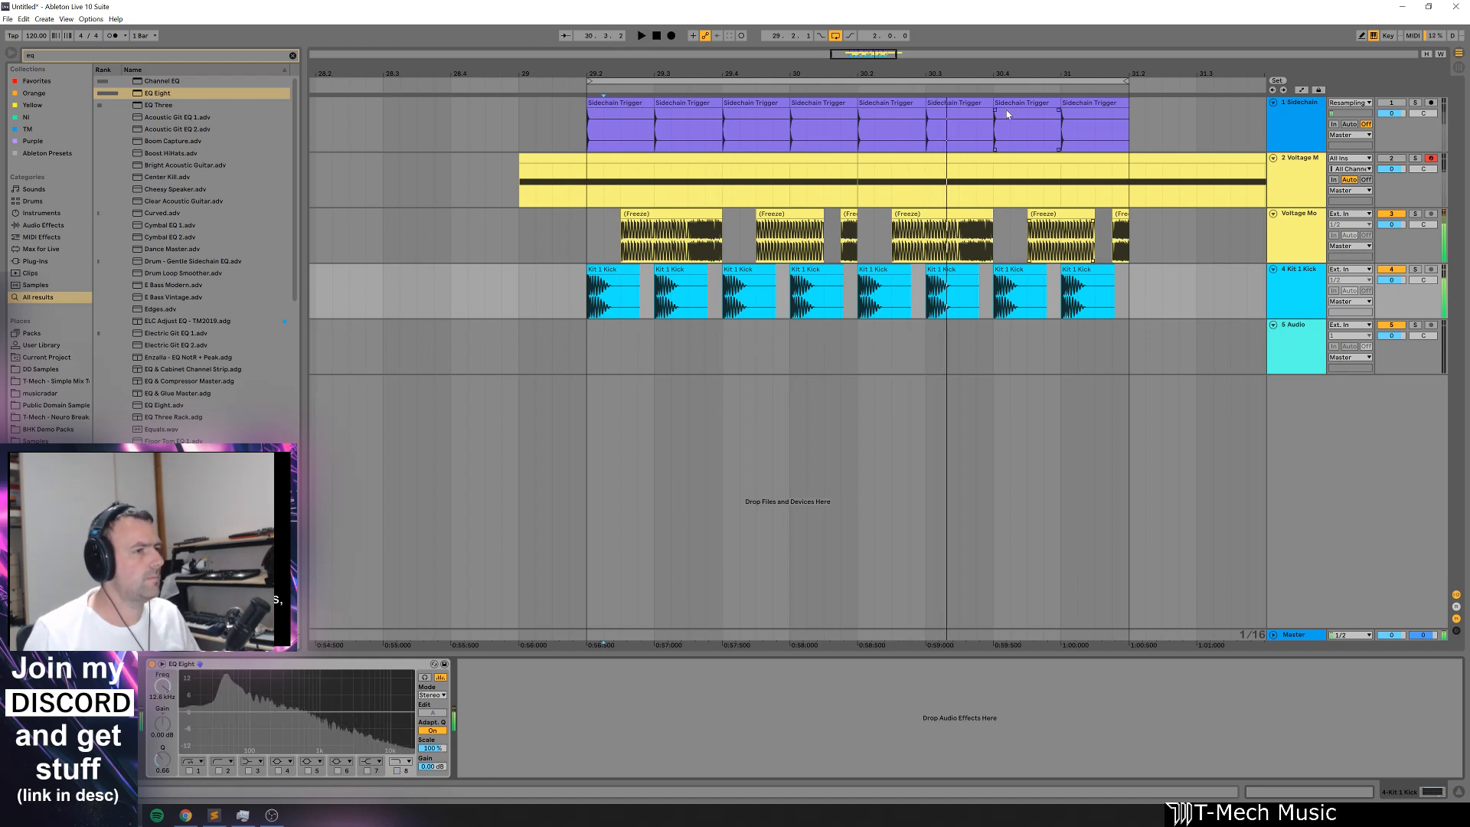
pyautogui.press('space')
# Step: Create a new MIDI track below the empty audio track and load an empty Drum Rack onto it
pyautogui.click(1298, 348)
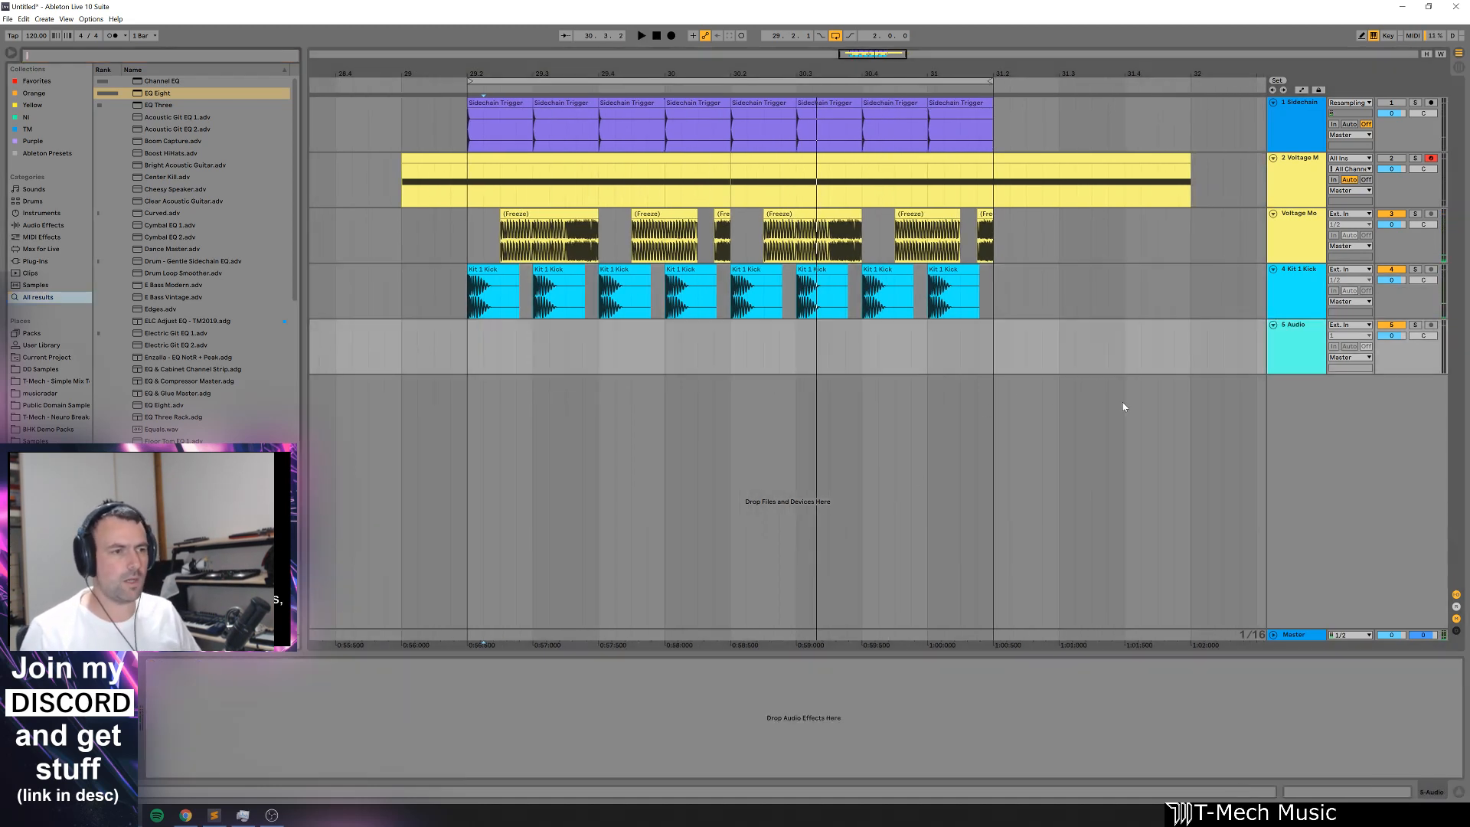
pyautogui.press('Escape')
pyautogui.hotkey('ctrl', 'f')
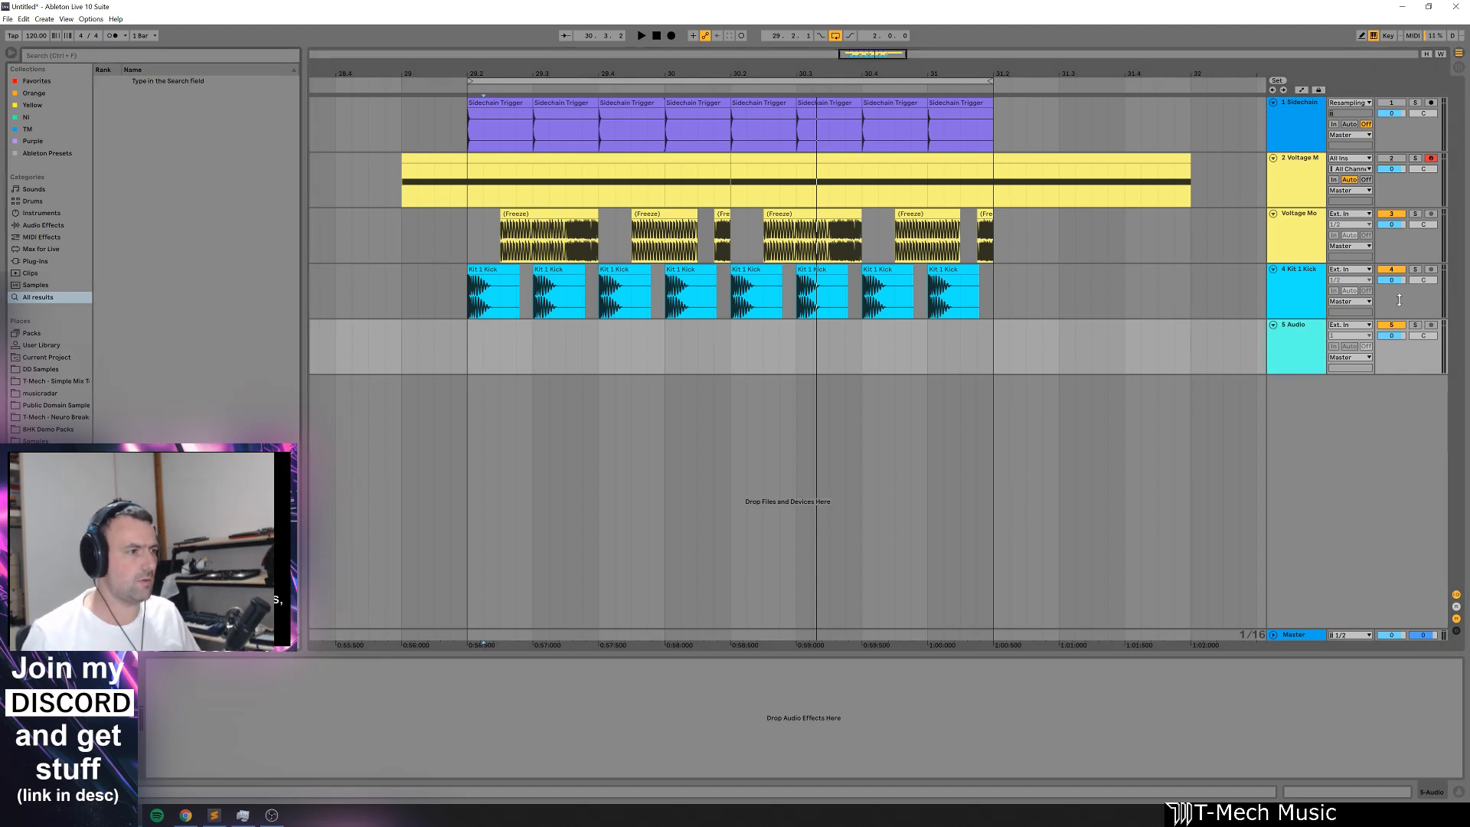
pyautogui.hotkey('ctrl', 'shift', 't')
pyautogui.write('dru')
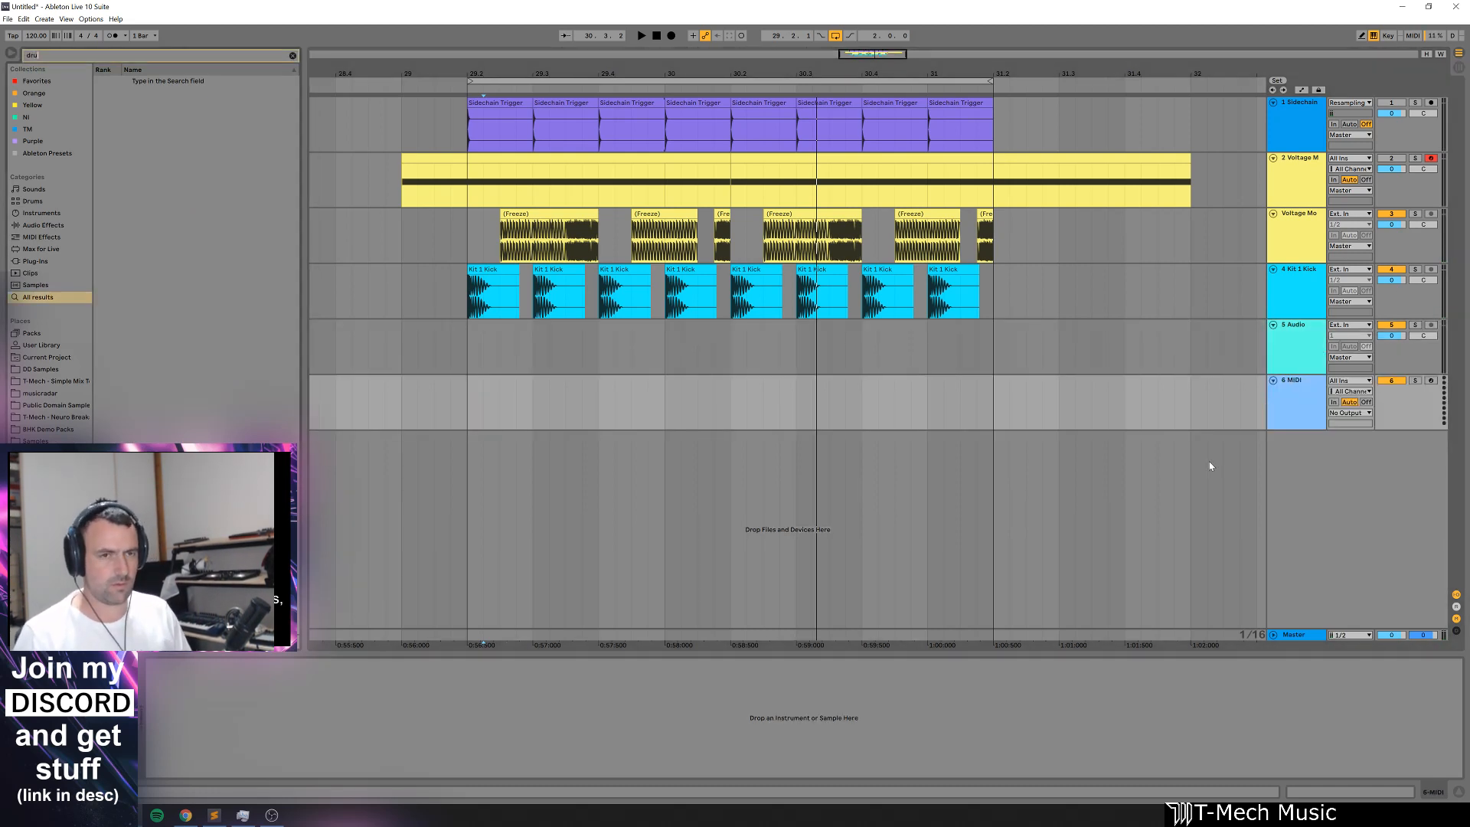
pyautogui.write('m rack')
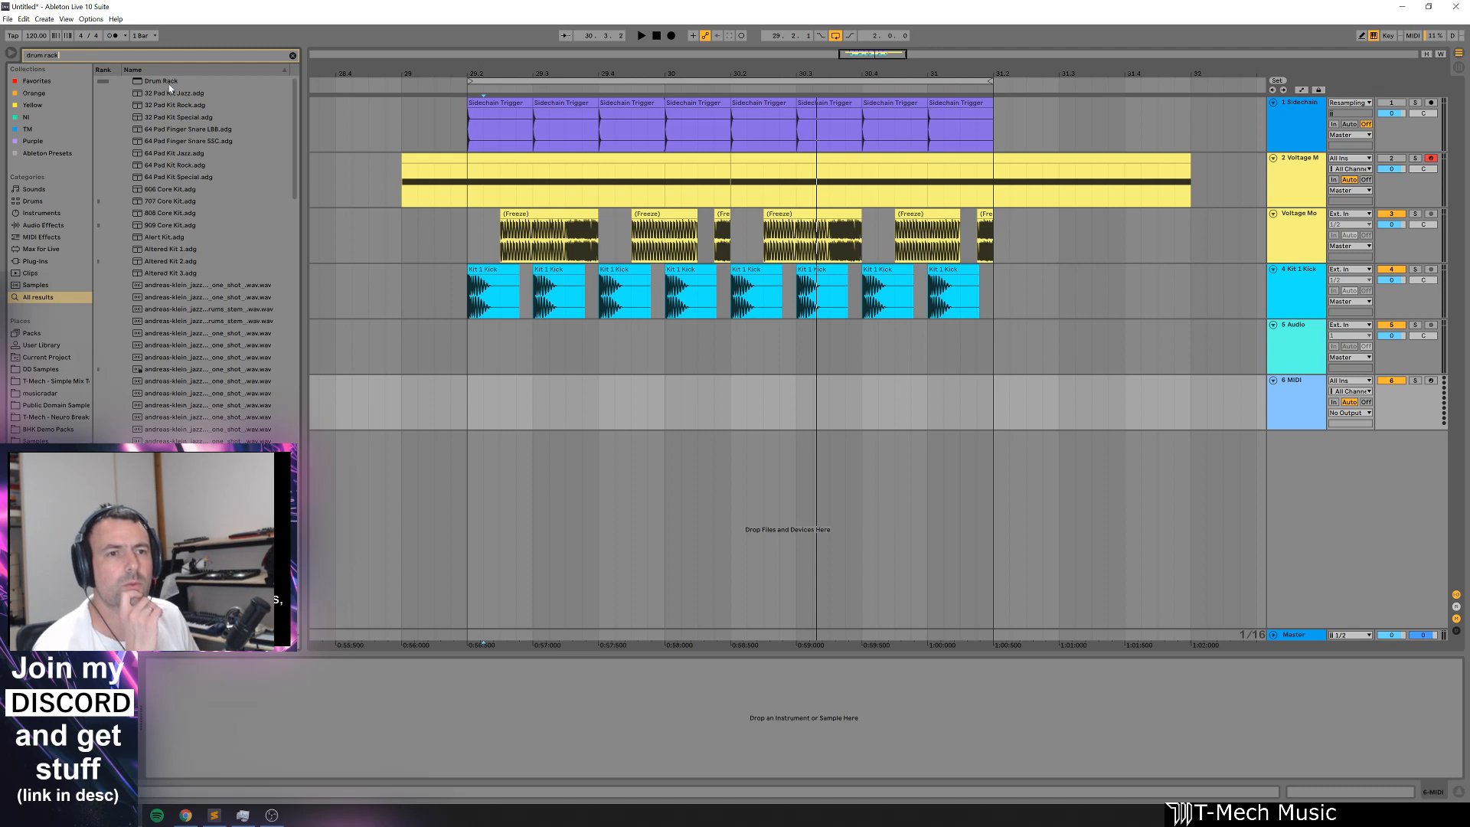
pyautogui.moveTo(562, 389); pyautogui.dragTo(567, 424)
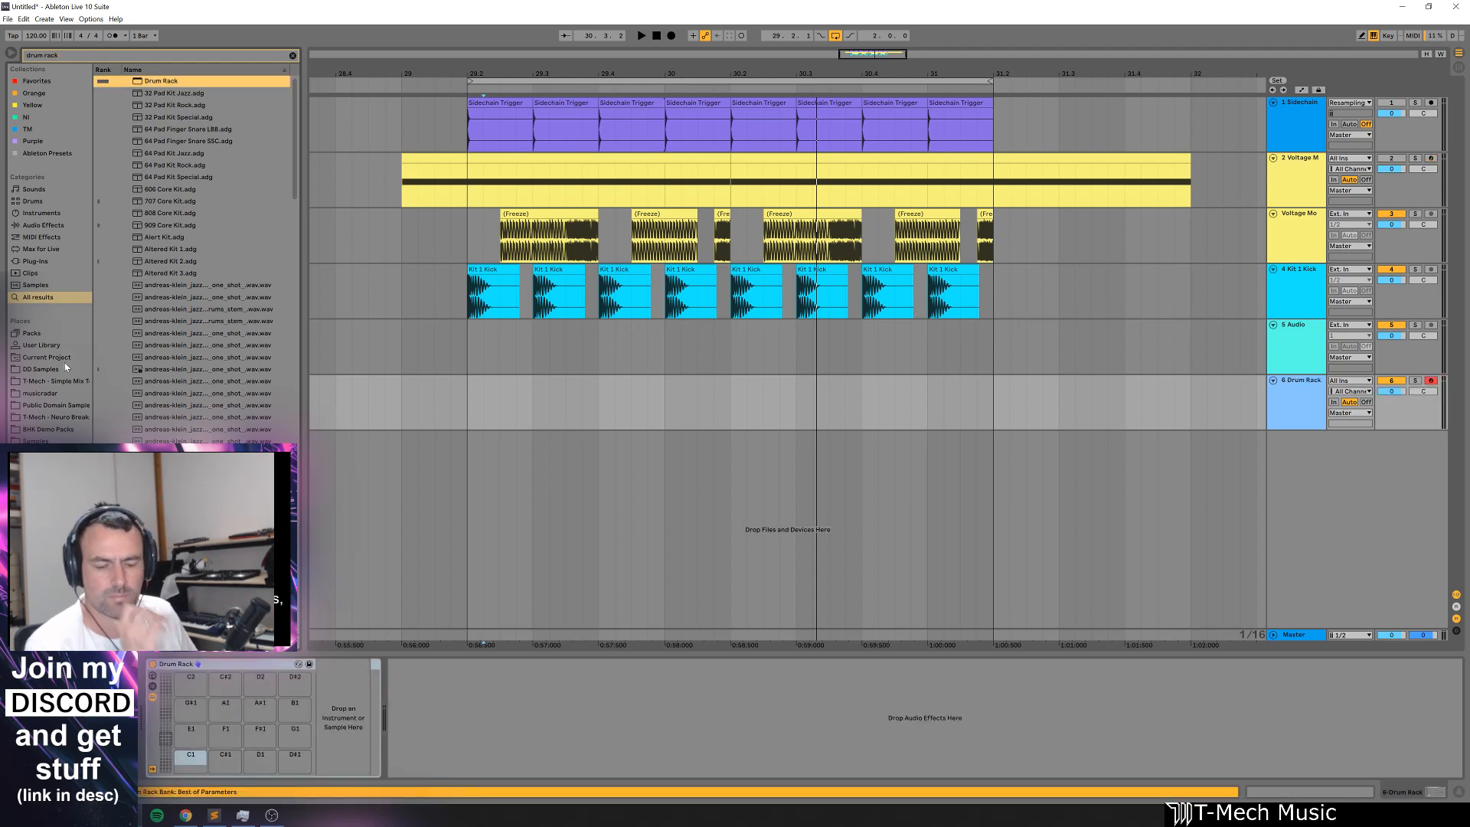
# Step: Fill the Drum Rack pads from C1 upward with the Misc Percussion samples from E-Perc ER-1 Ring to E-Perc VocoderBeat 2
pyautogui.press('Escape')
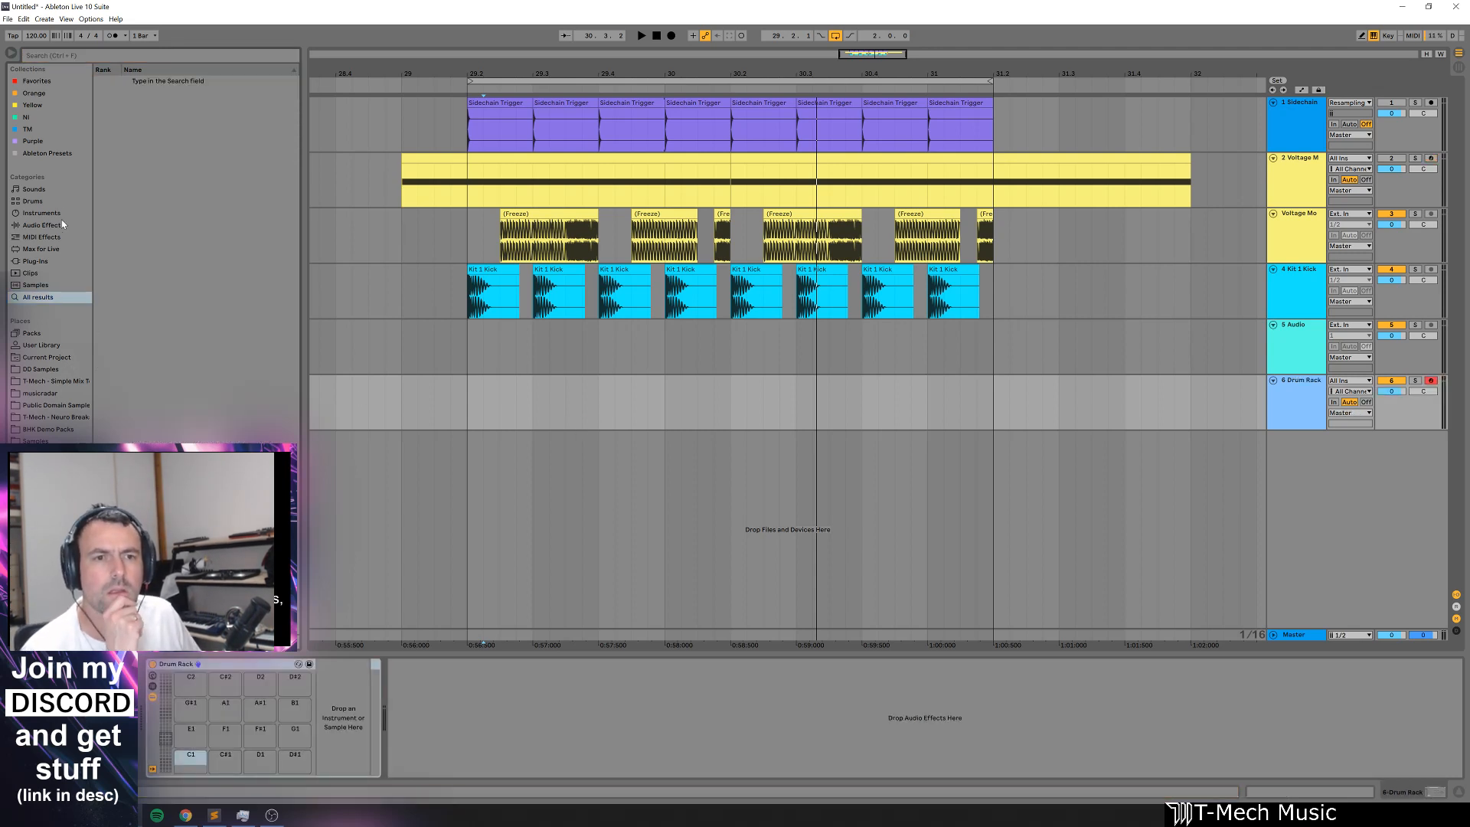
pyautogui.click(32, 200)
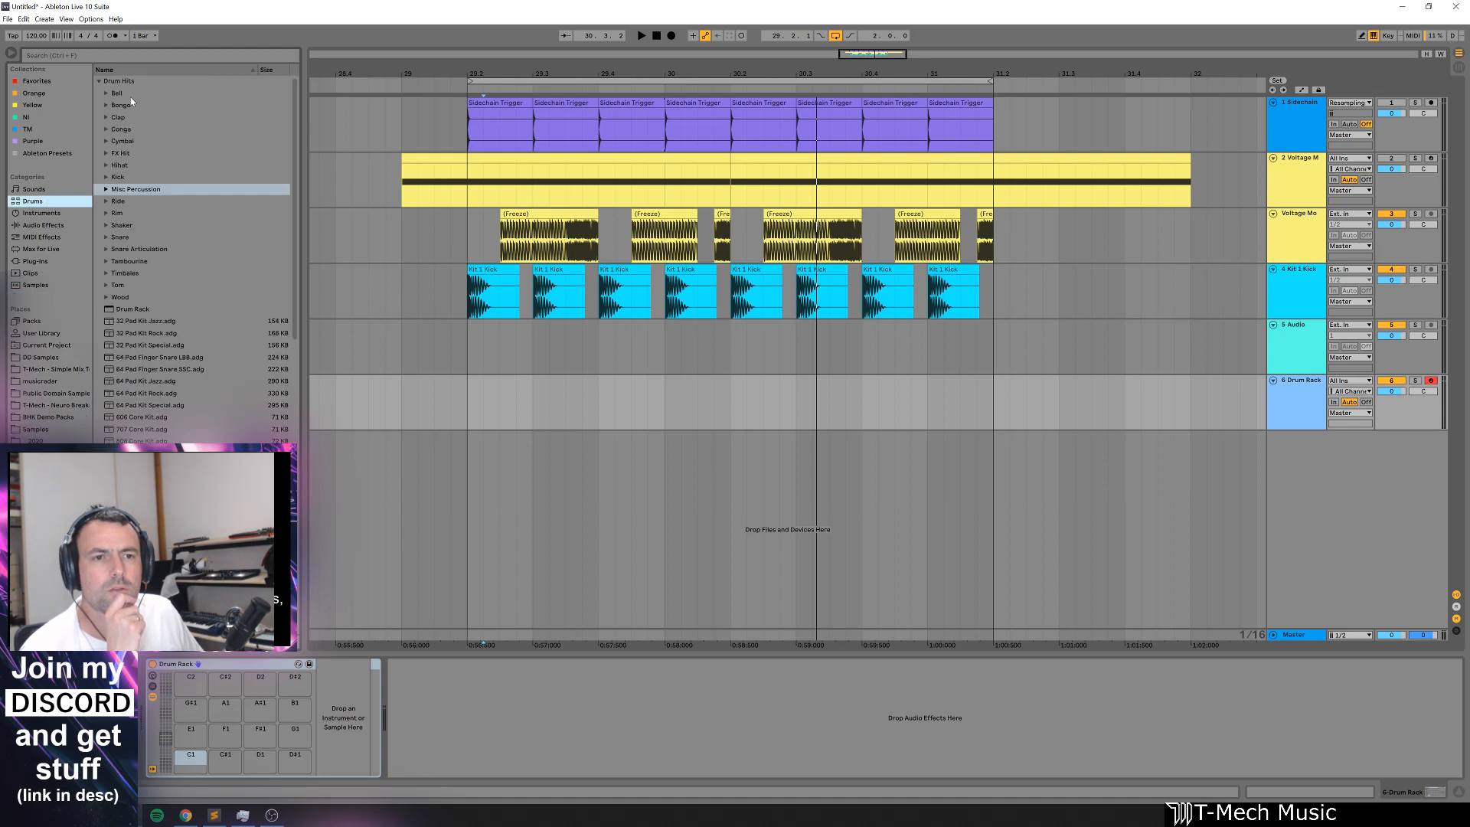
pyautogui.click(104, 190)
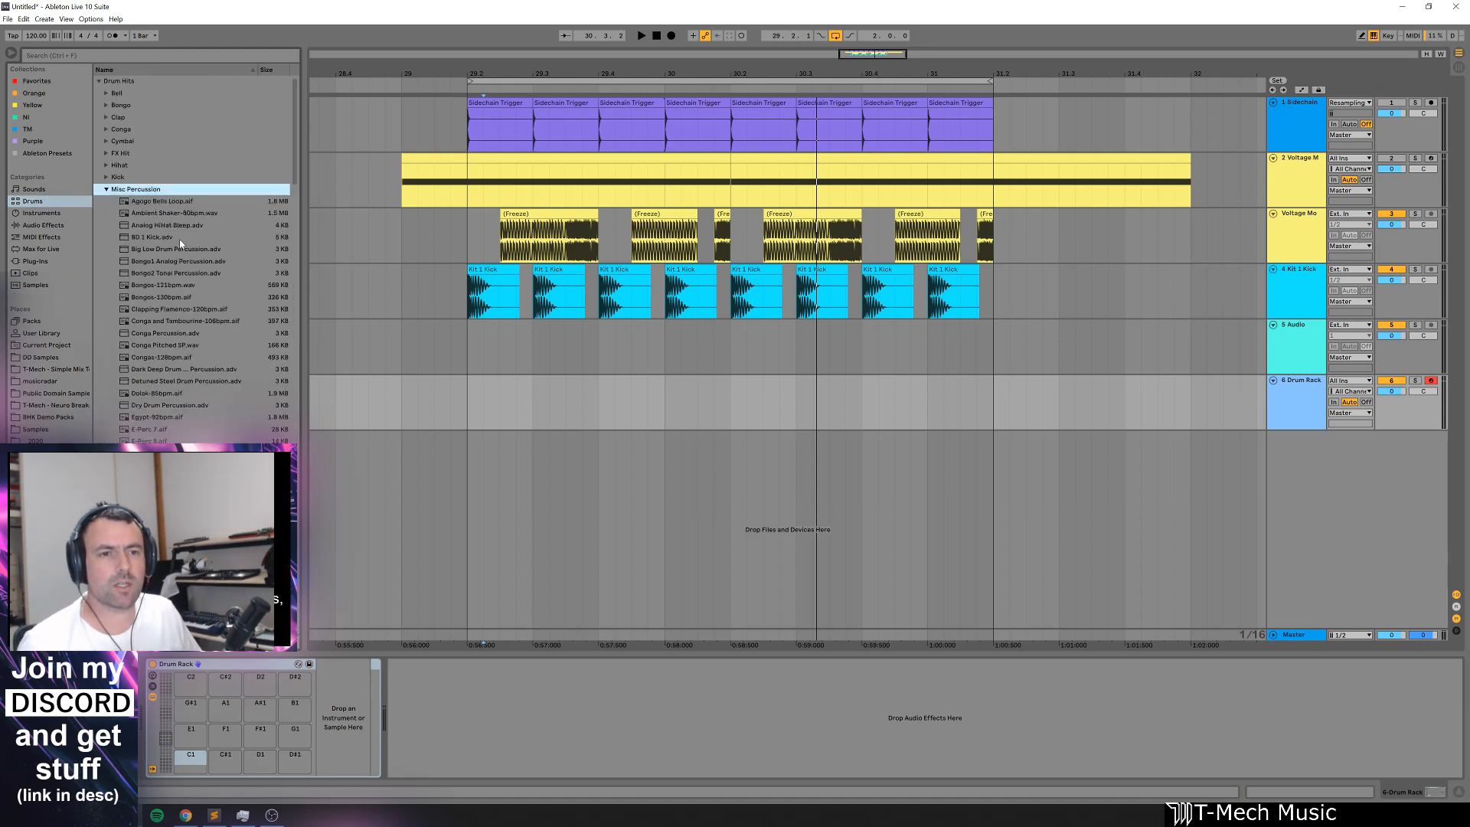
pyautogui.click(179, 296)
pyautogui.scroll(-3, 178, 296)
pyautogui.click(181, 411)
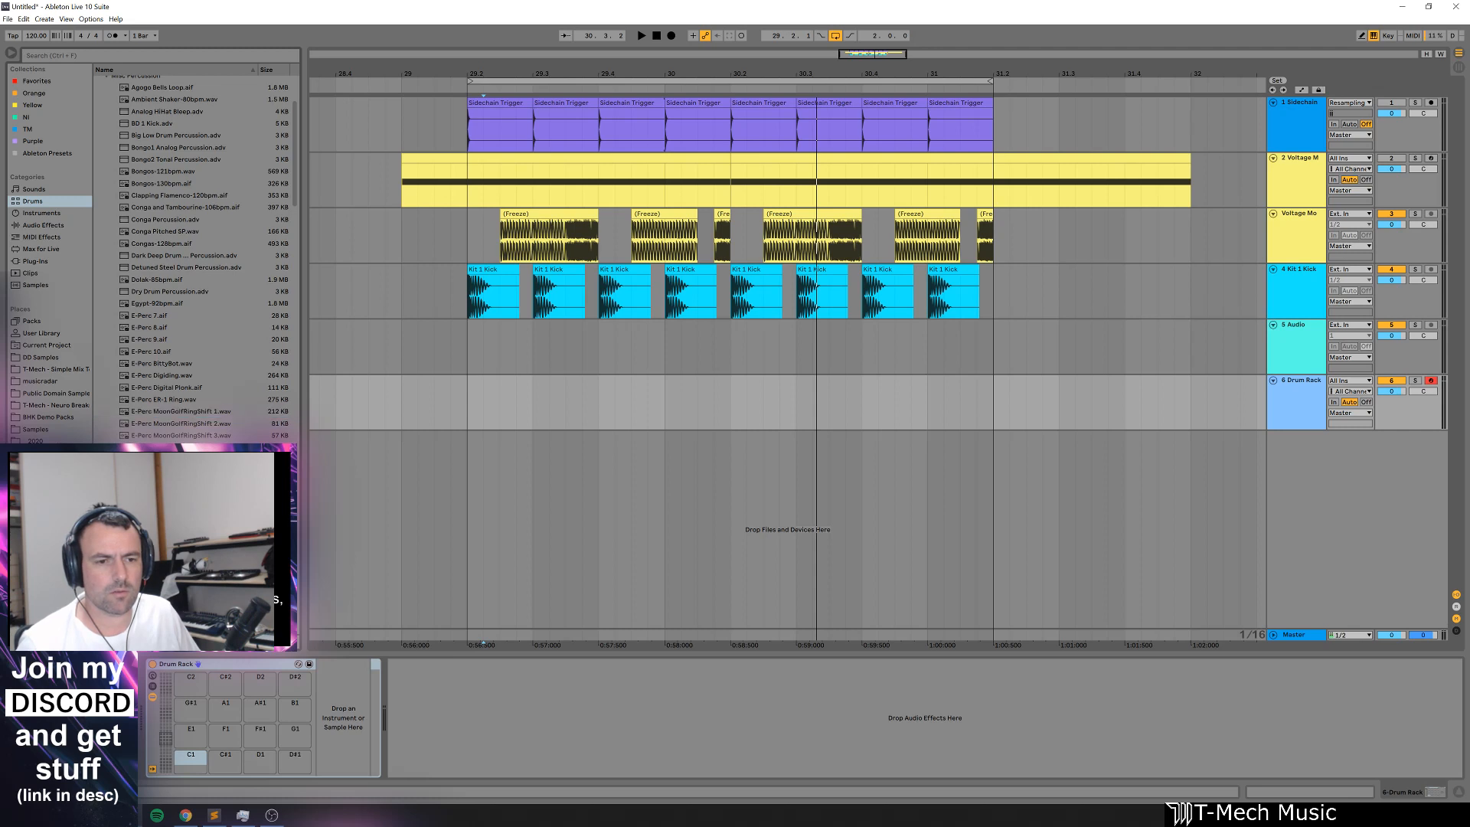
pyautogui.hotkey('shift', 'Down')
pyautogui.hotkey('shift', 'Down')
pyautogui.hotkey('shift', 'Down')
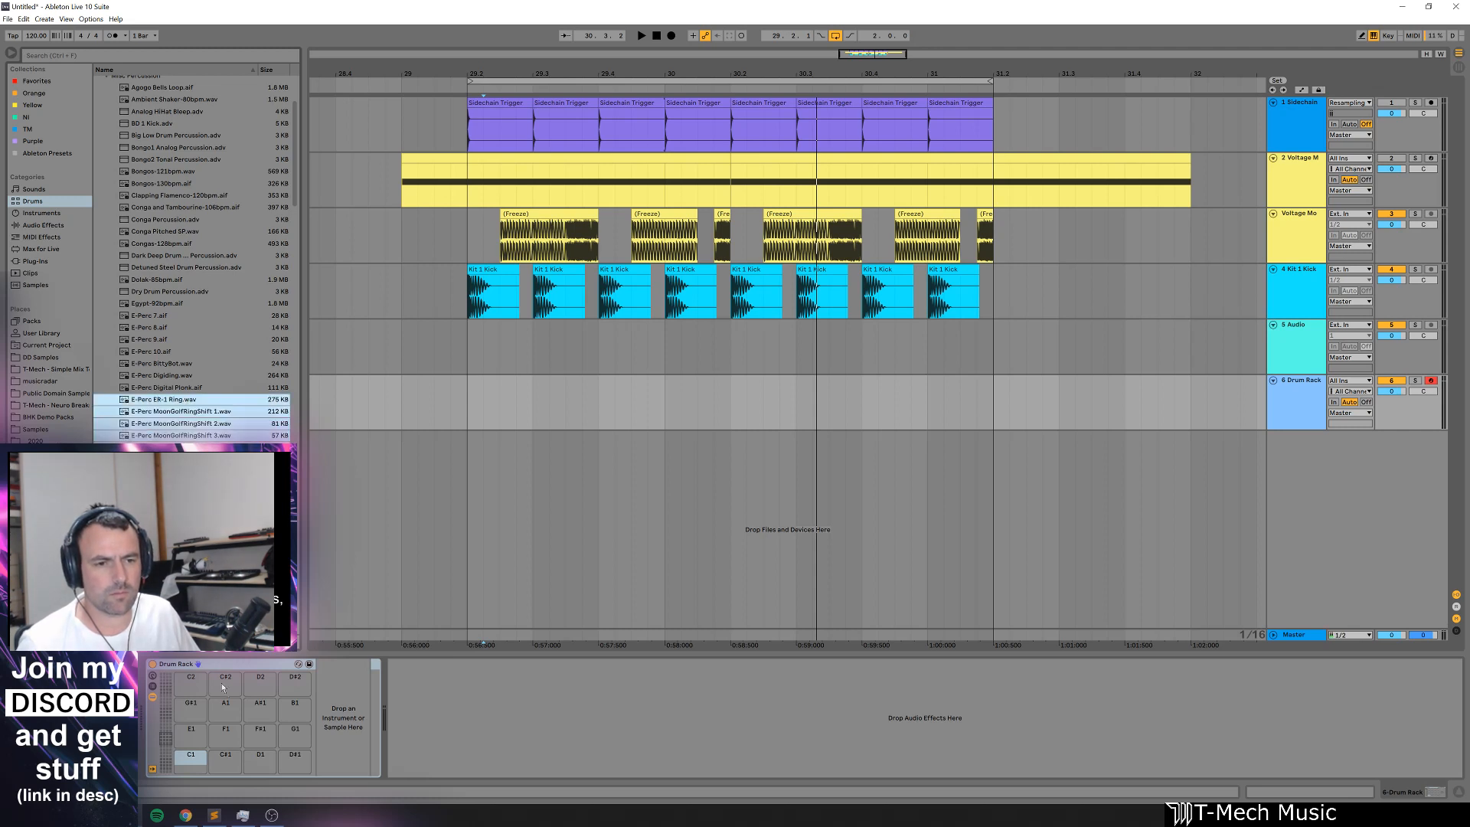
# Step: Create a half-bar MIDI clip at the loop start on the Drum Rack track and set its note grid to 1/4
pyautogui.click(474, 400)
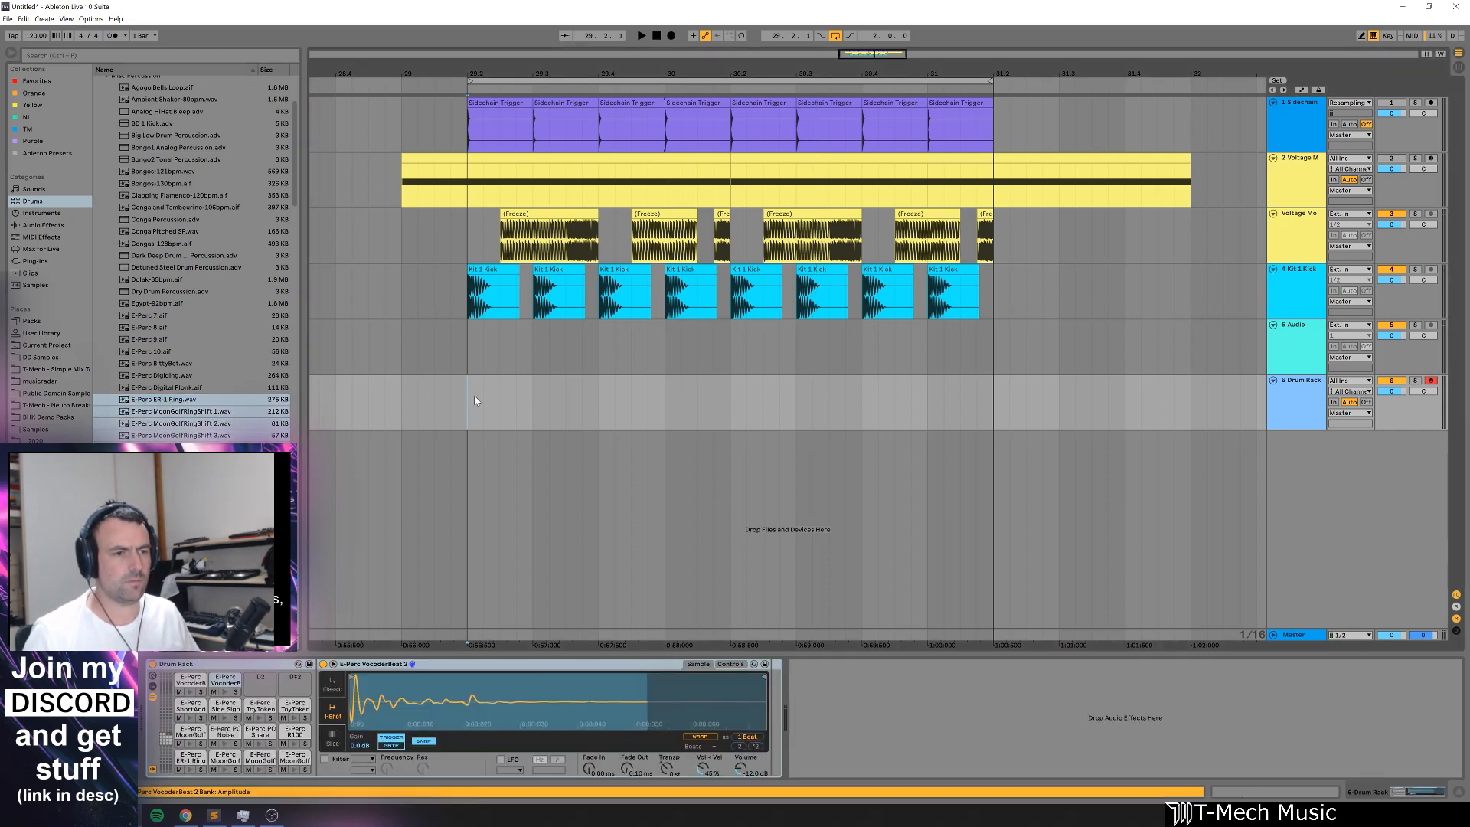
pyautogui.hotkey('ctrl', 'shift', 'm')
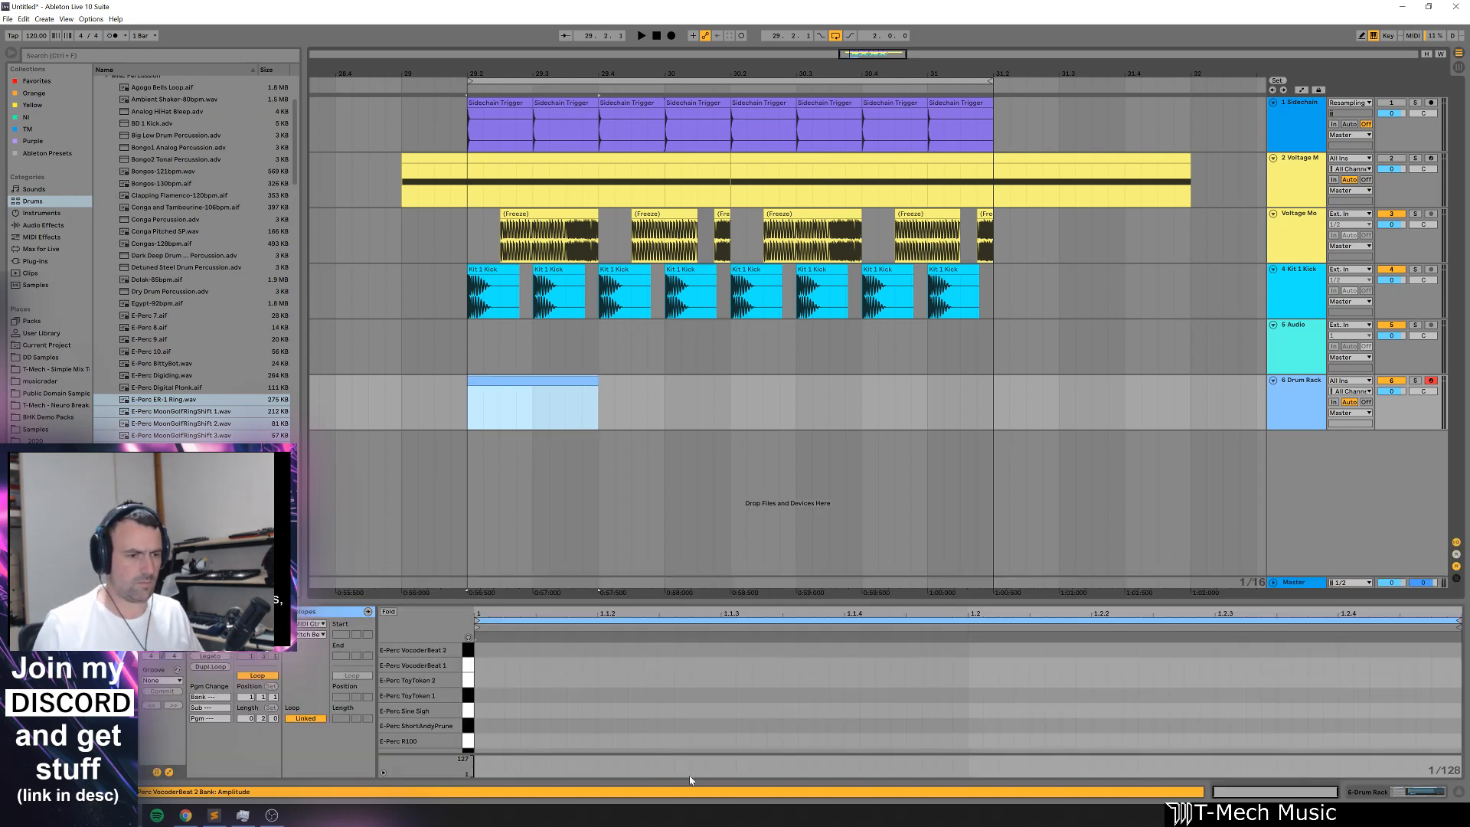
pyautogui.rightClick(634, 724)
pyautogui.click(649, 672)
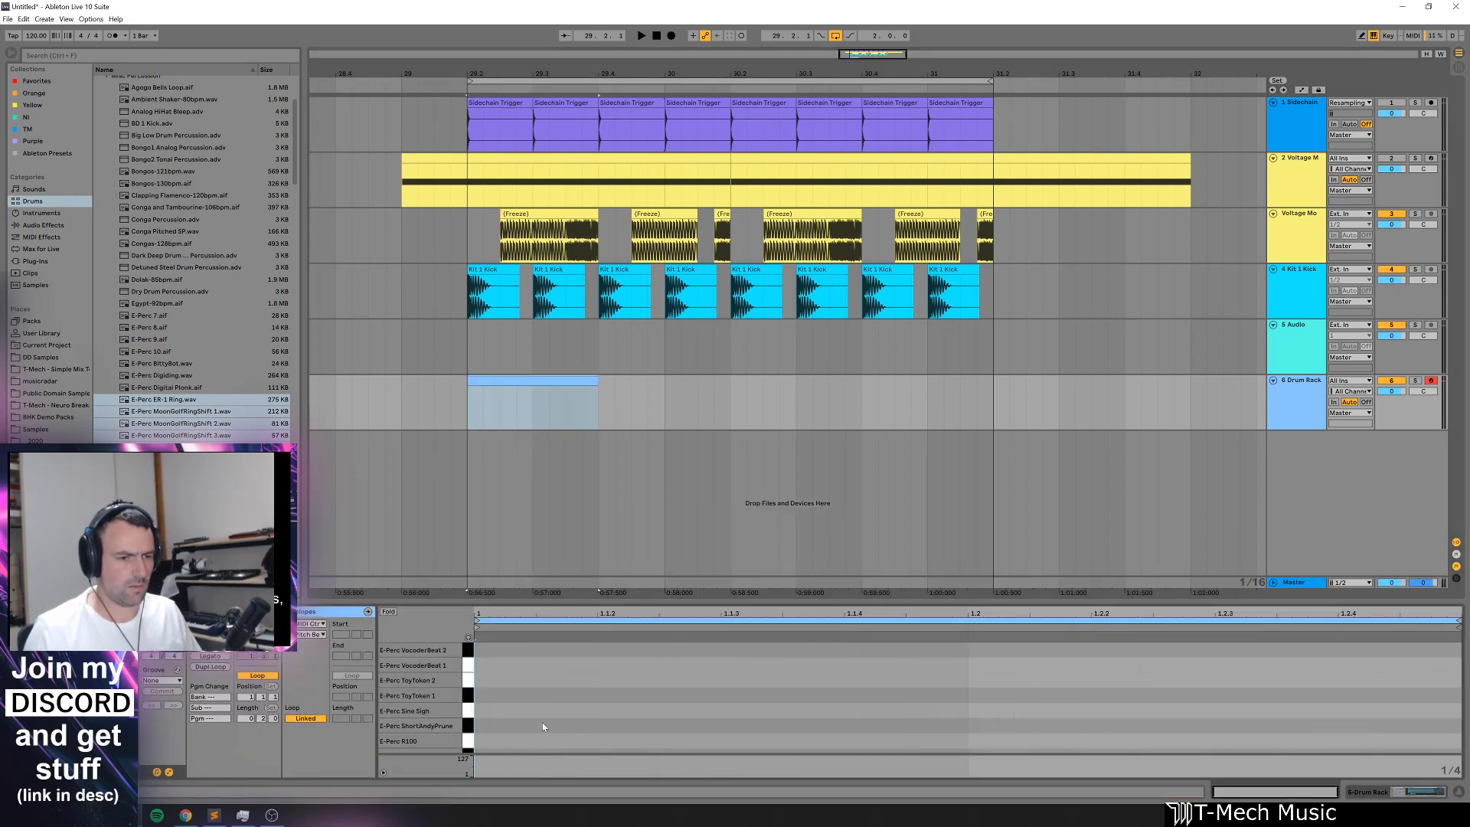
# Step: Add a quarter-note E-Perc R100 hit on the first beat and duplicate it to the second beat as E-Perc ER-1 Ring
pyautogui.doubleClick(545, 741)
pyautogui.hotkey('ctrl', 'd')
pyautogui.press('Up')
pyautogui.press('Up')
pyautogui.press('Up')
pyautogui.press('Up')
pyautogui.press('Up')
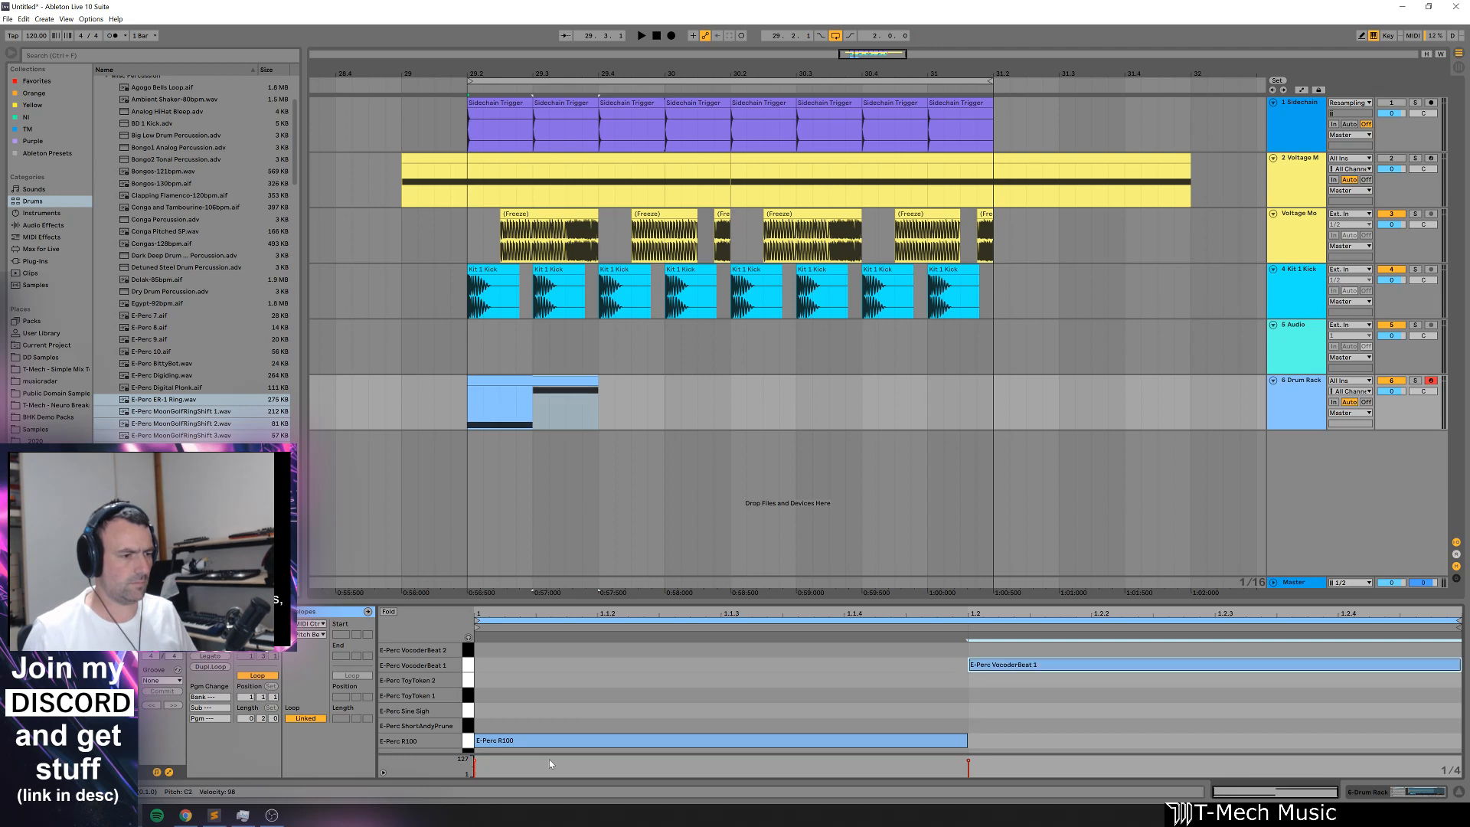
pyautogui.hotkey('shift', 'Down')
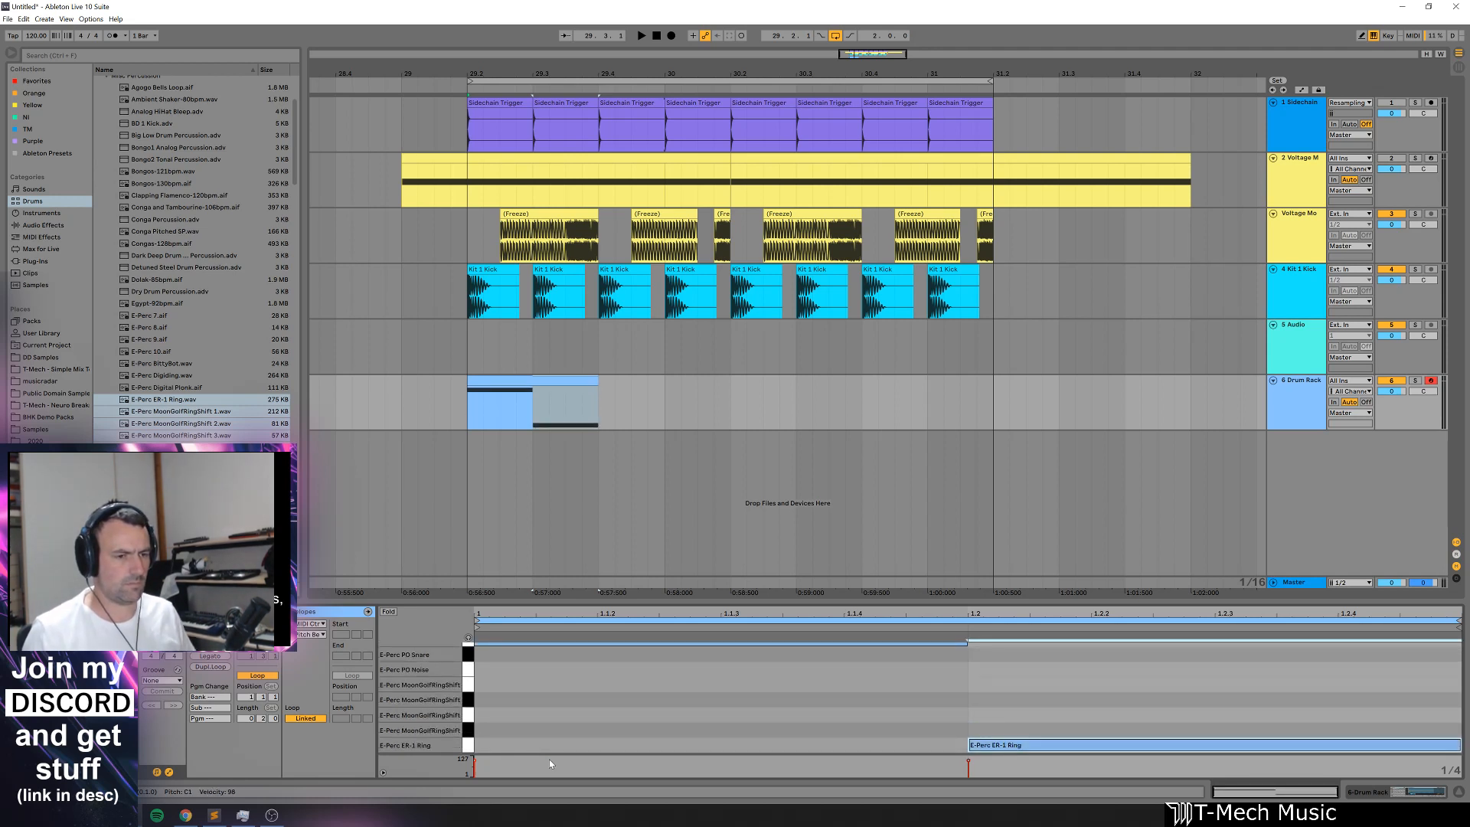
# Step: Add 1/16 notes for MoonGolfRingShift 3 at 1.1.2, PO Noise at 1.1.4, ToyToken 2 at 1.2.2 and Sine Sigh at 1.2.4, and start playback
pyautogui.doubleClick(640, 698)
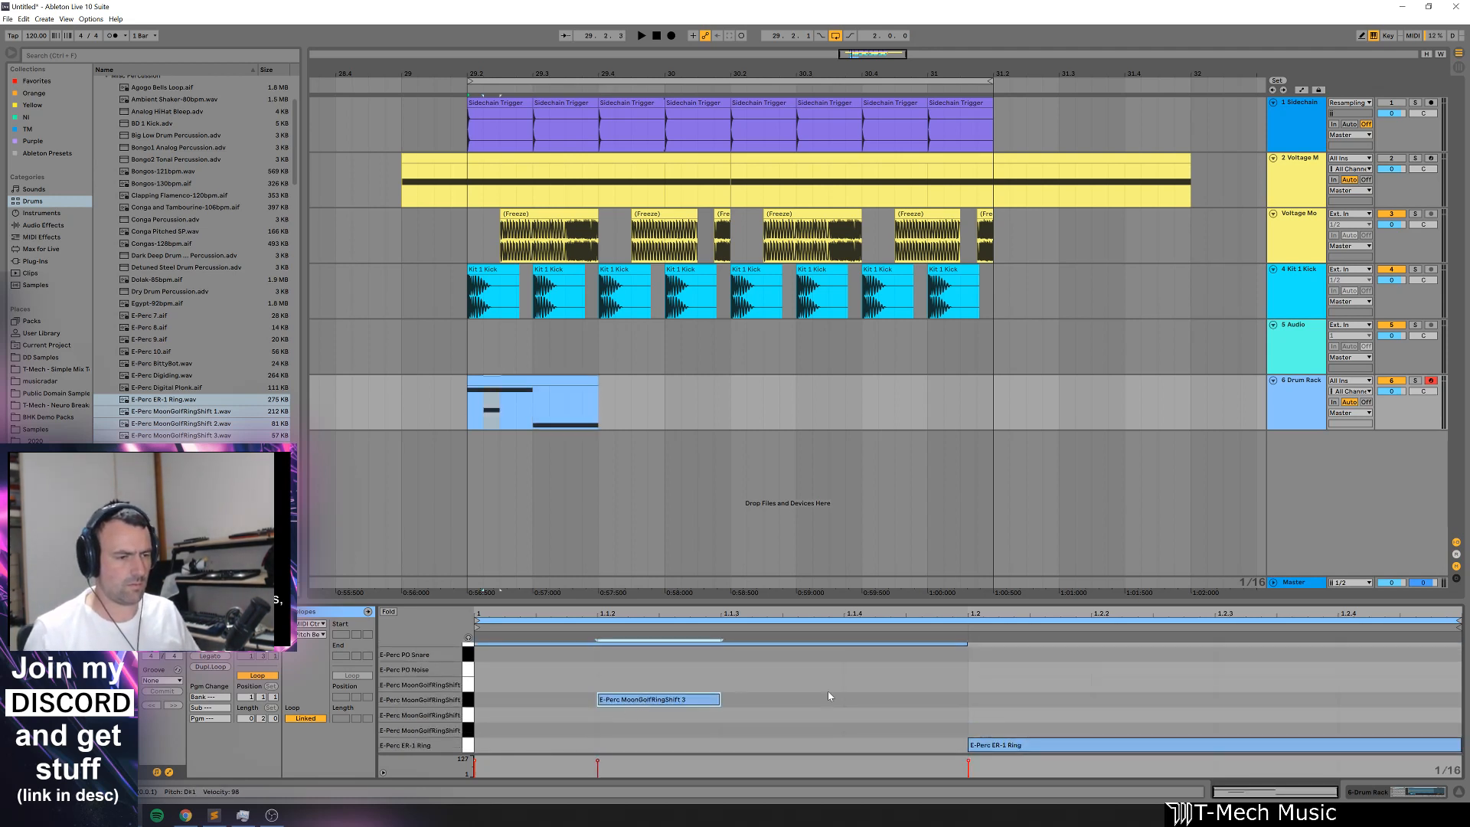
pyautogui.scroll(3, 1211, 650)
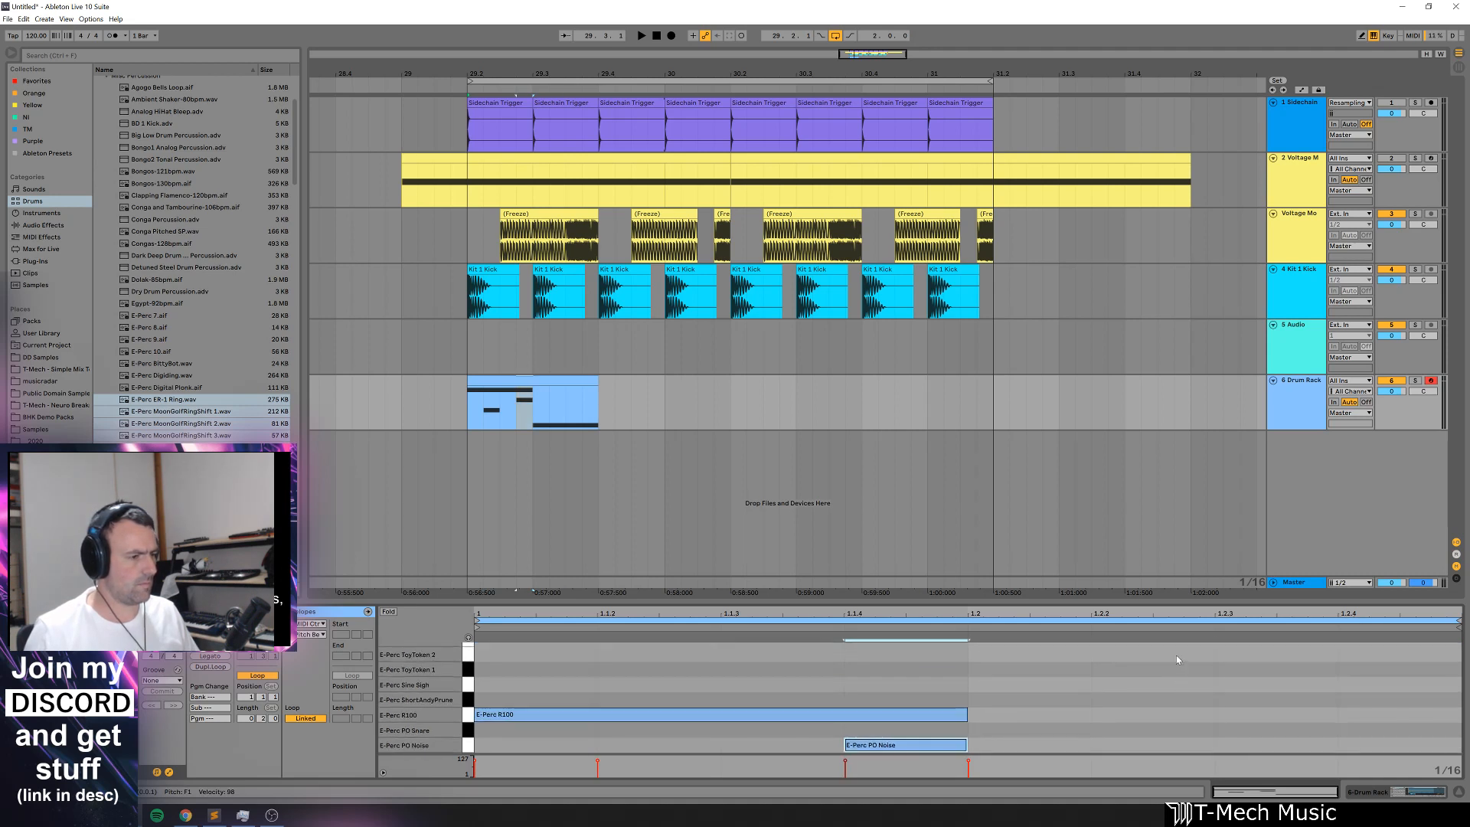
pyautogui.doubleClick(1175, 655)
pyautogui.doubleClick(1407, 686)
pyautogui.press('space')
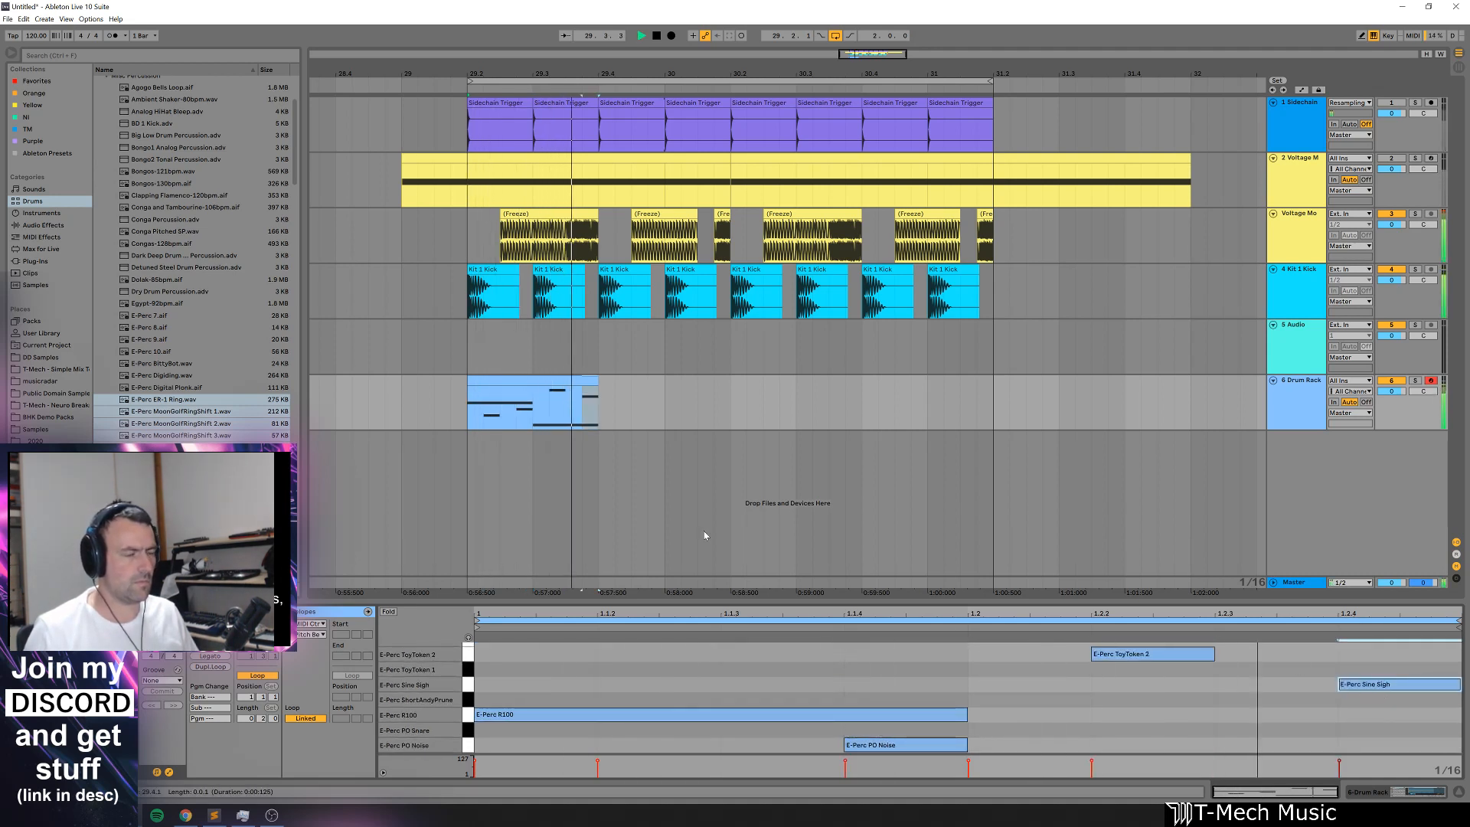
# Step: Repeat the half-bar percussion clip across the whole two-bar loop as one extended looping clip
pyautogui.hotkey('ctrl', 'd')
pyautogui.hotkey('ctrl', 'd')
pyautogui.hotkey('ctrl', 'd')
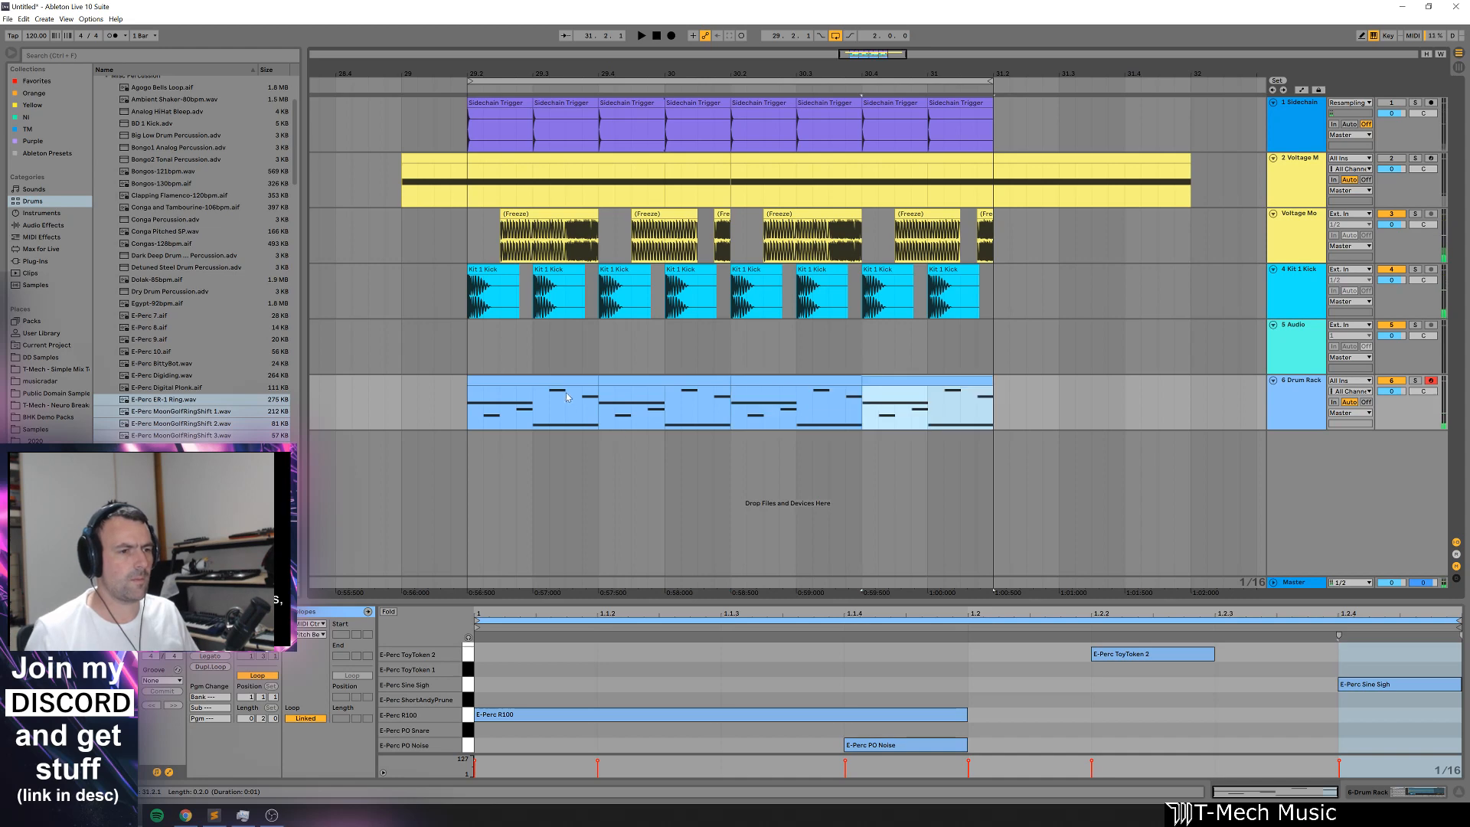
pyautogui.moveTo(595, 380); pyautogui.dragTo(999, 402)
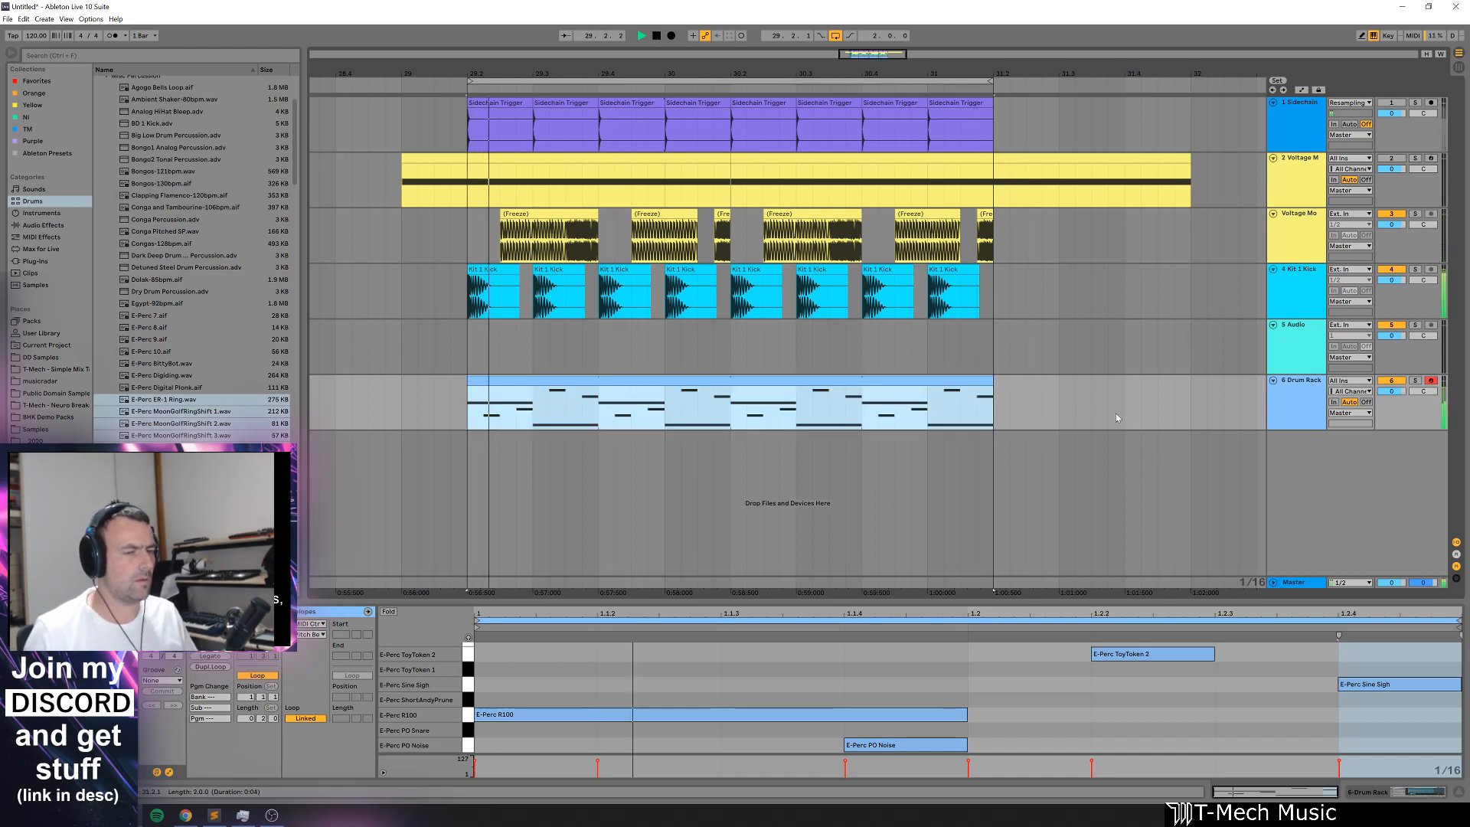
# Step: Enlarge the note editor, solo the Drum Rack track and audition the individual percussion notes with MIDI preview on
pyautogui.moveTo(615, 601); pyautogui.dragTo(651, 345)
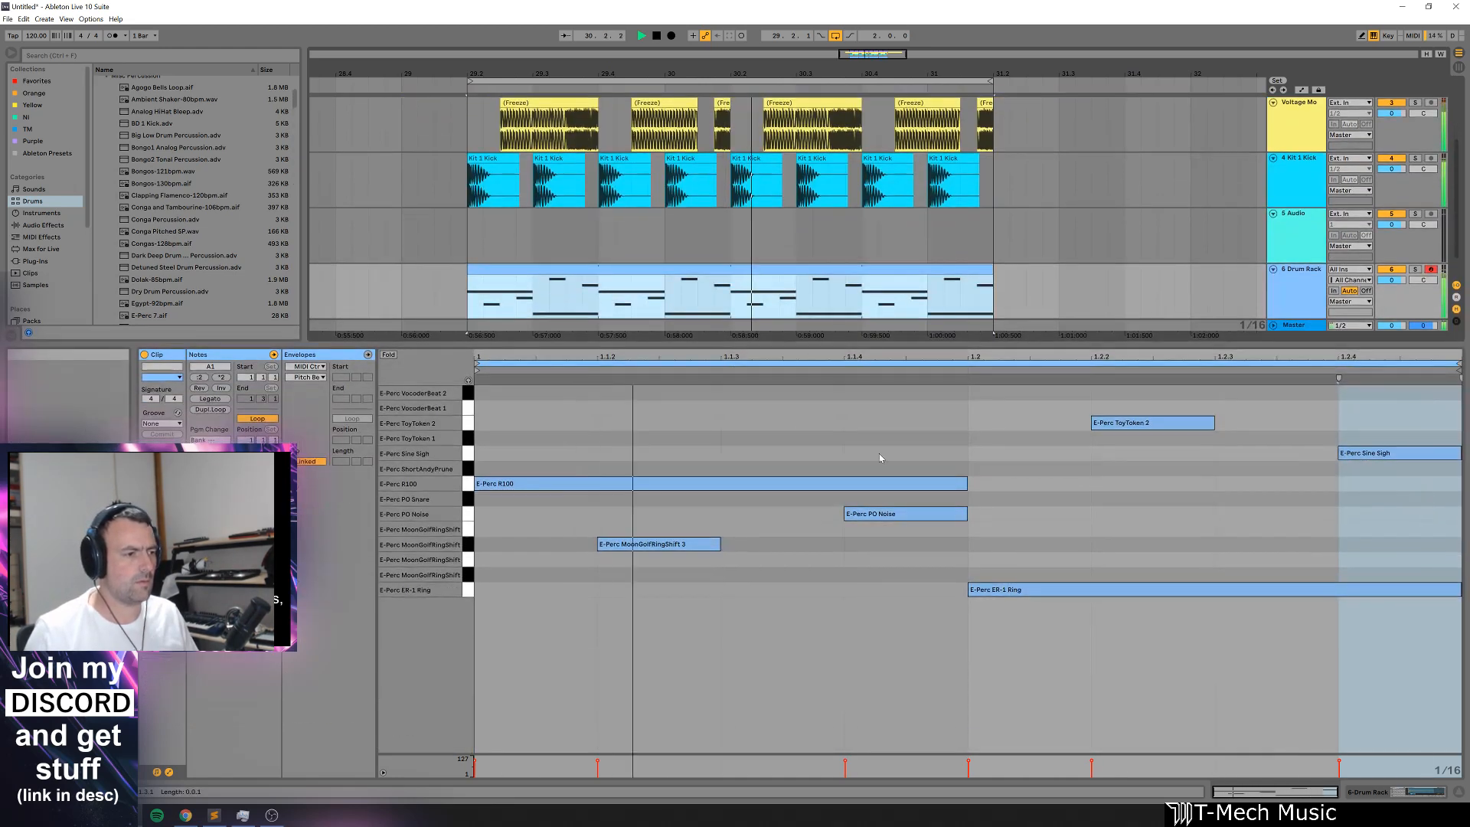
pyautogui.click(1414, 269)
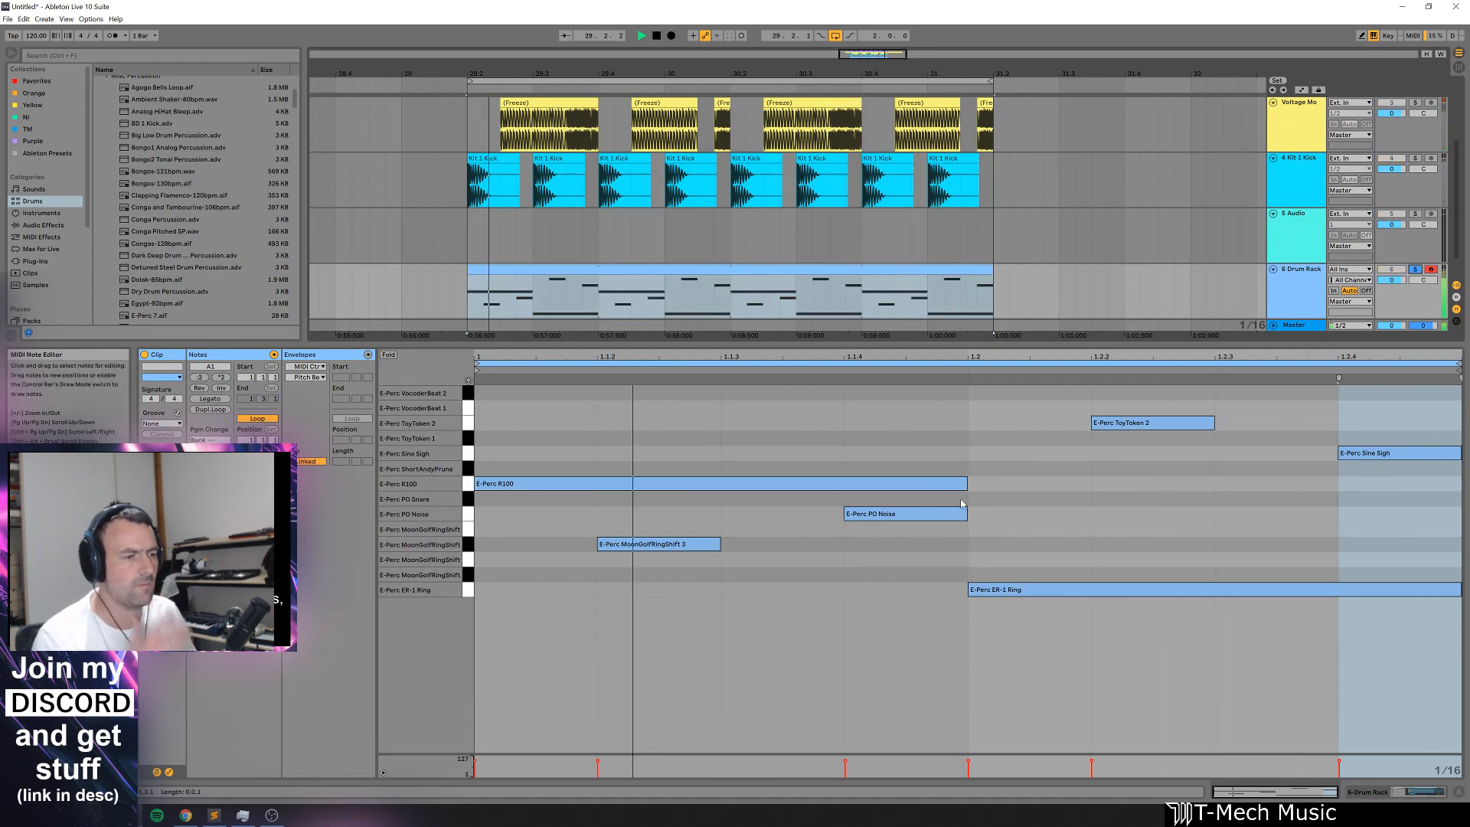
pyautogui.press('space')
pyautogui.click(909, 517)
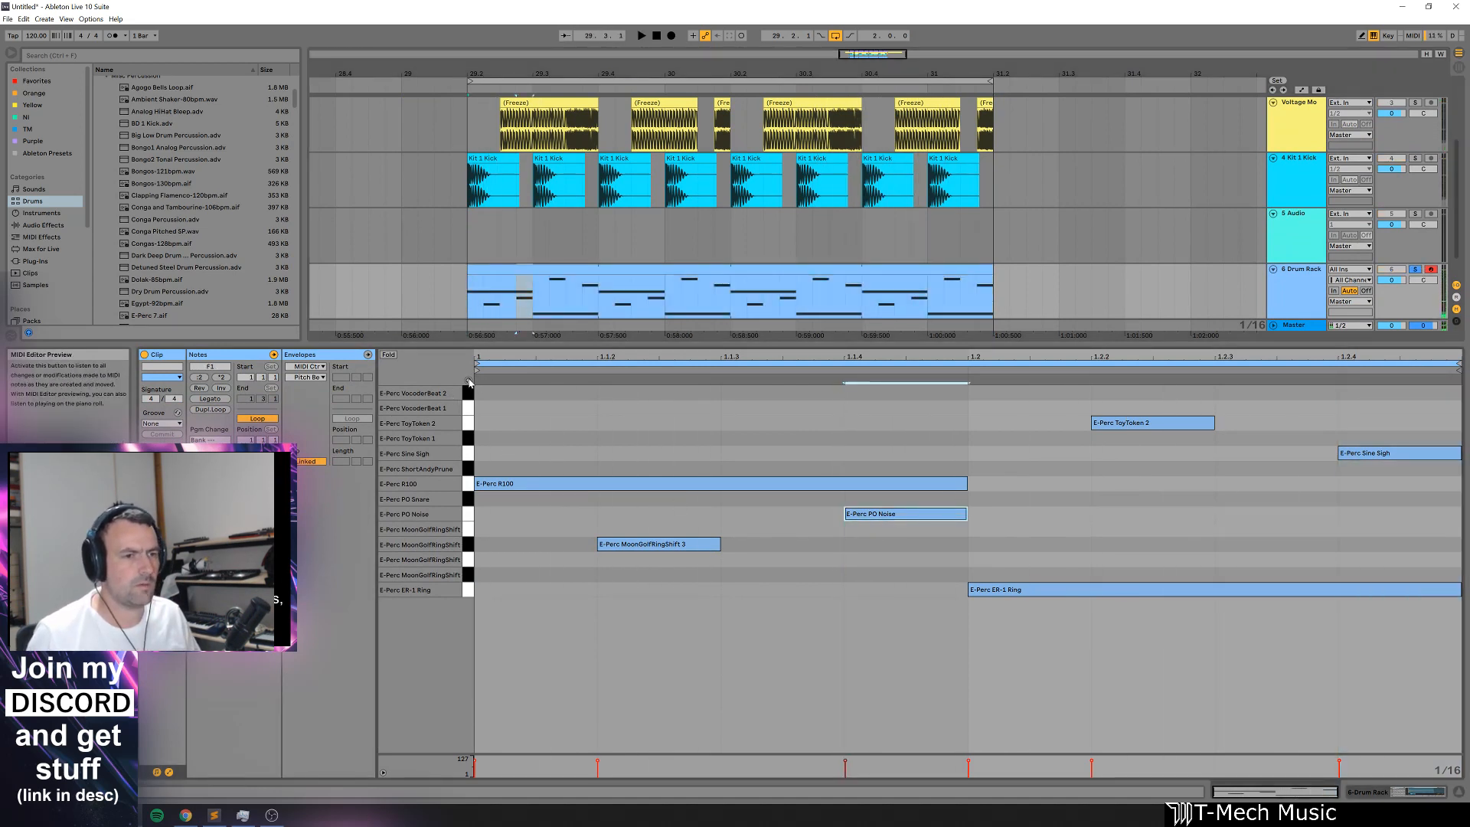
pyautogui.click(635, 544)
pyautogui.click(881, 517)
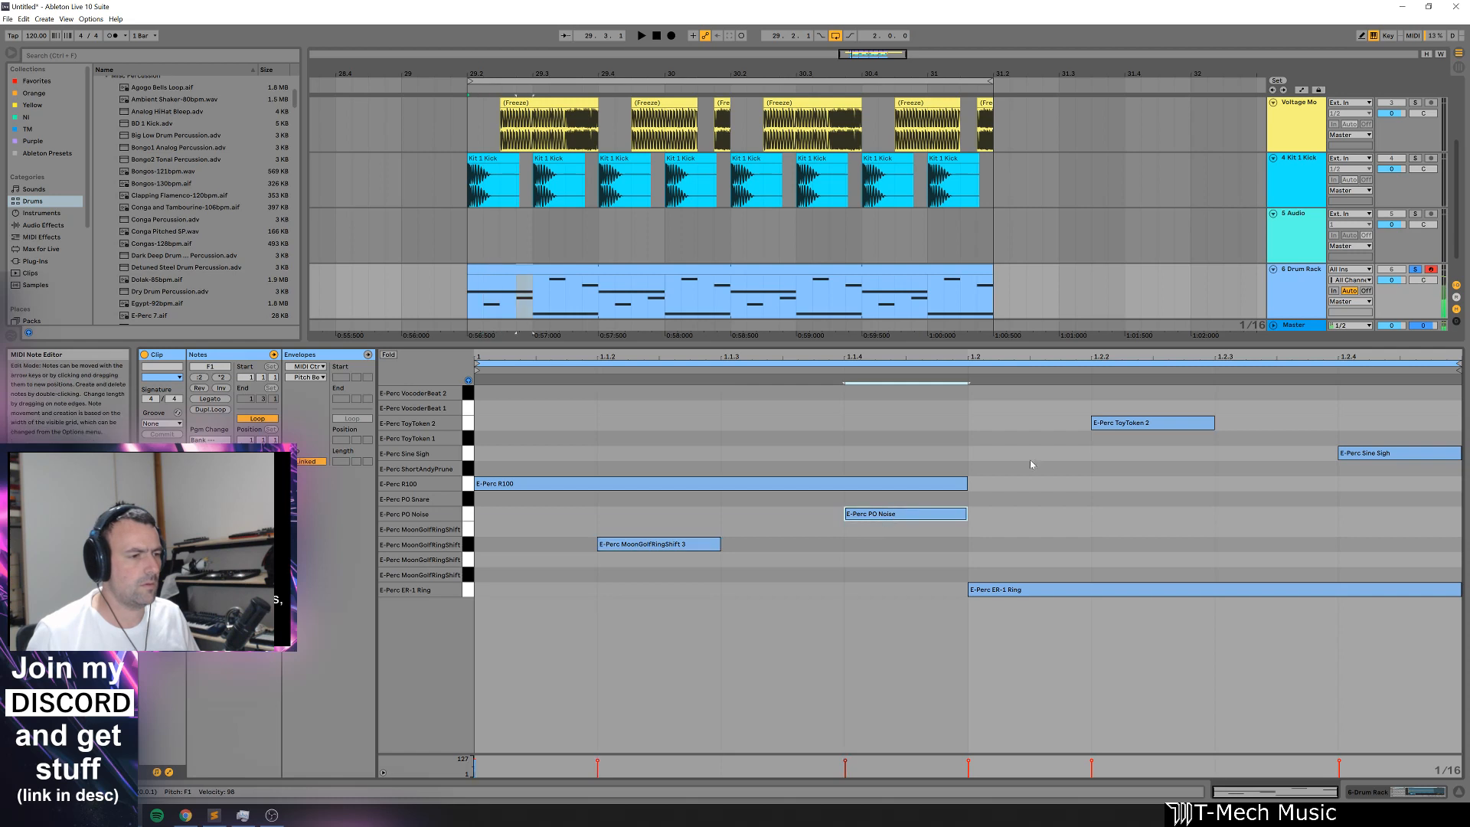
pyautogui.click(1158, 423)
pyautogui.click(1119, 589)
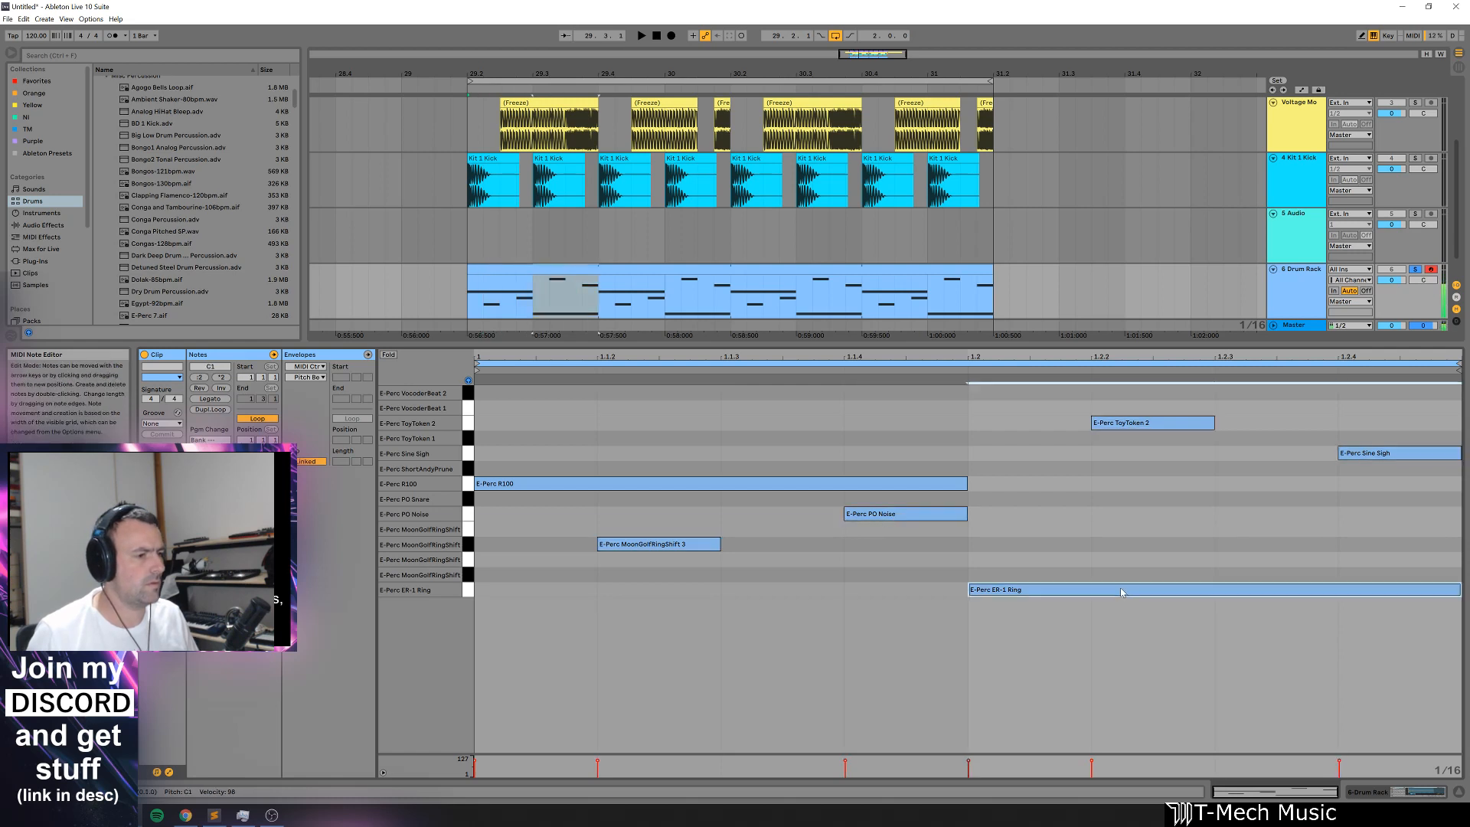
pyautogui.click(926, 489)
# Step: Move the second-beat note to E-Perc PO Snare and the final 1/16 note to E-Perc ToyToken 1, and play the loop
pyautogui.moveTo(1007, 591); pyautogui.dragTo(1194, 496)
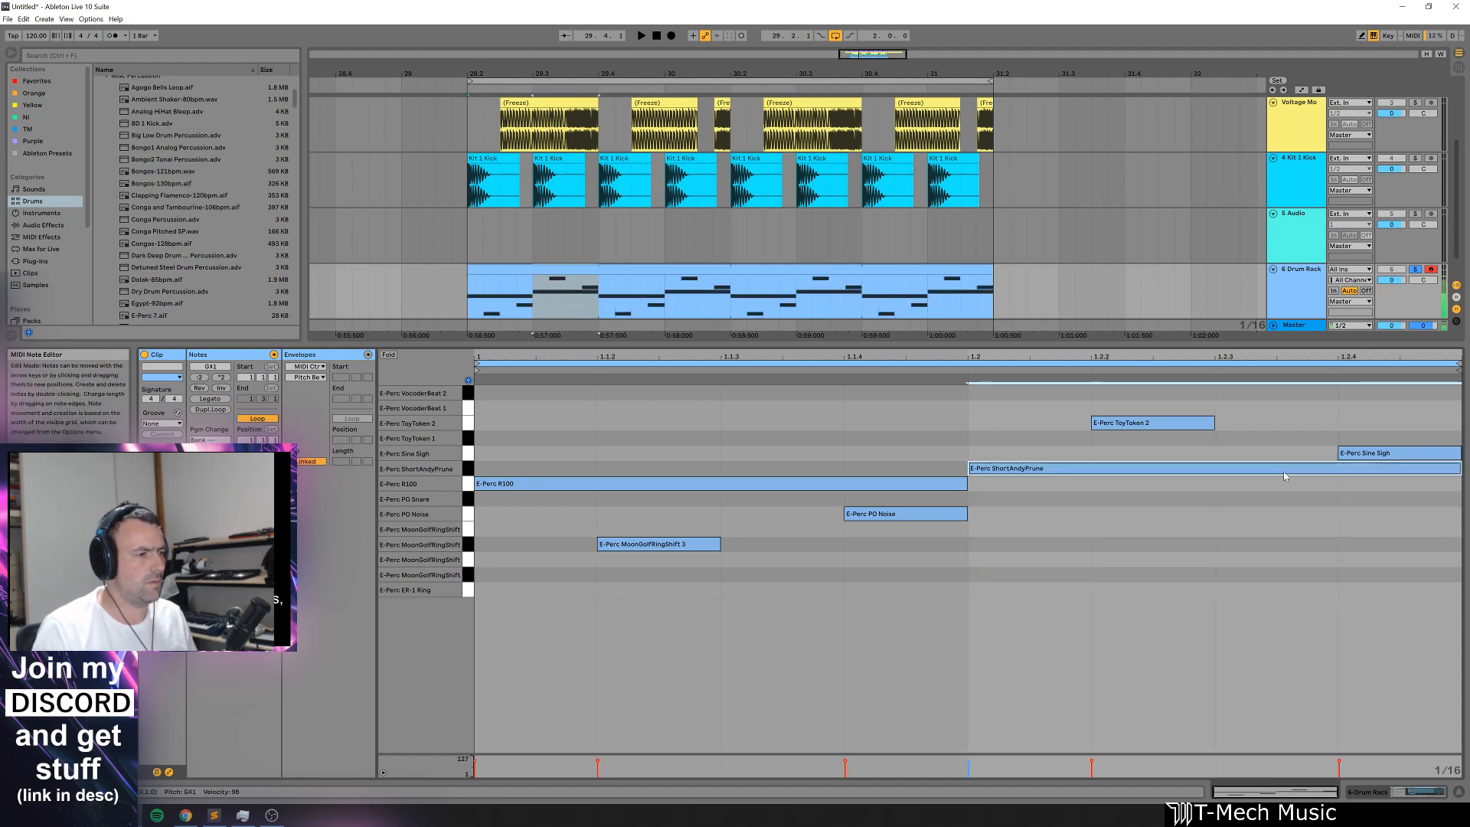
pyautogui.press('Down')
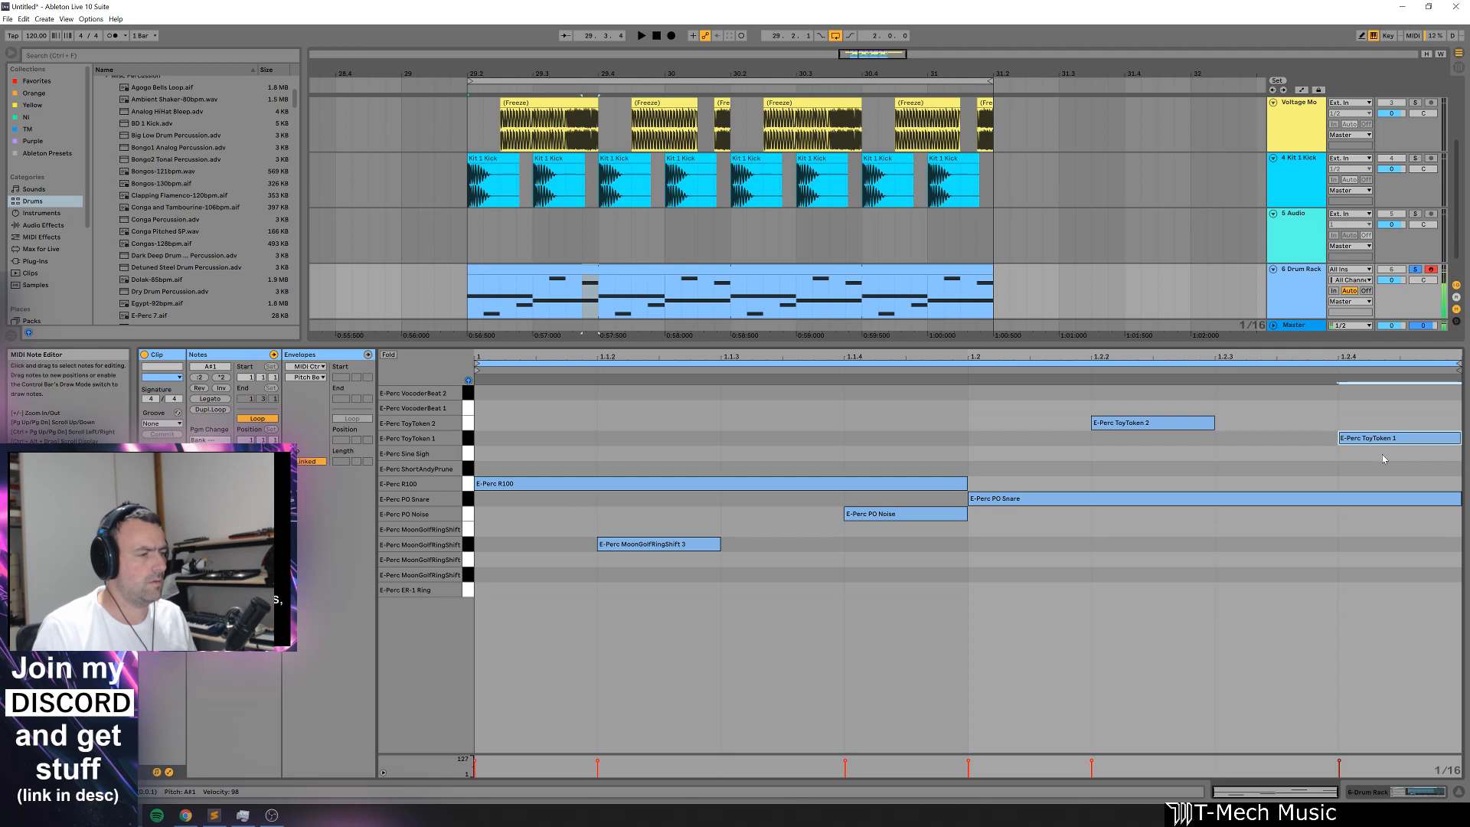
pyautogui.press('space')
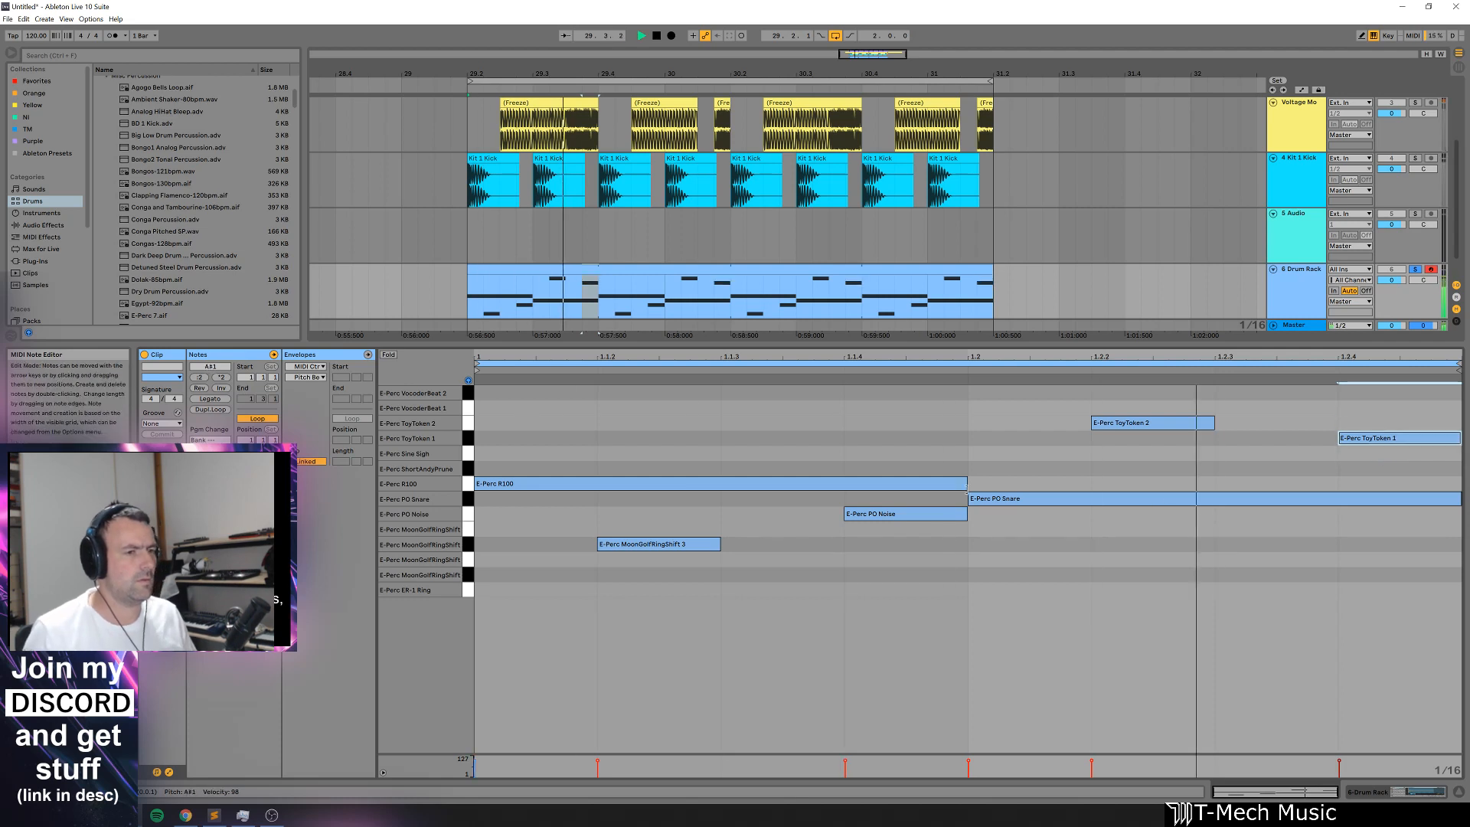
# Step: Unsolo the Drum Rack track, shrink the note editor back and add a new MIDI track below the Drum Rack
pyautogui.click(1415, 271)
pyautogui.moveTo(830, 345); pyautogui.dragTo(824, 609)
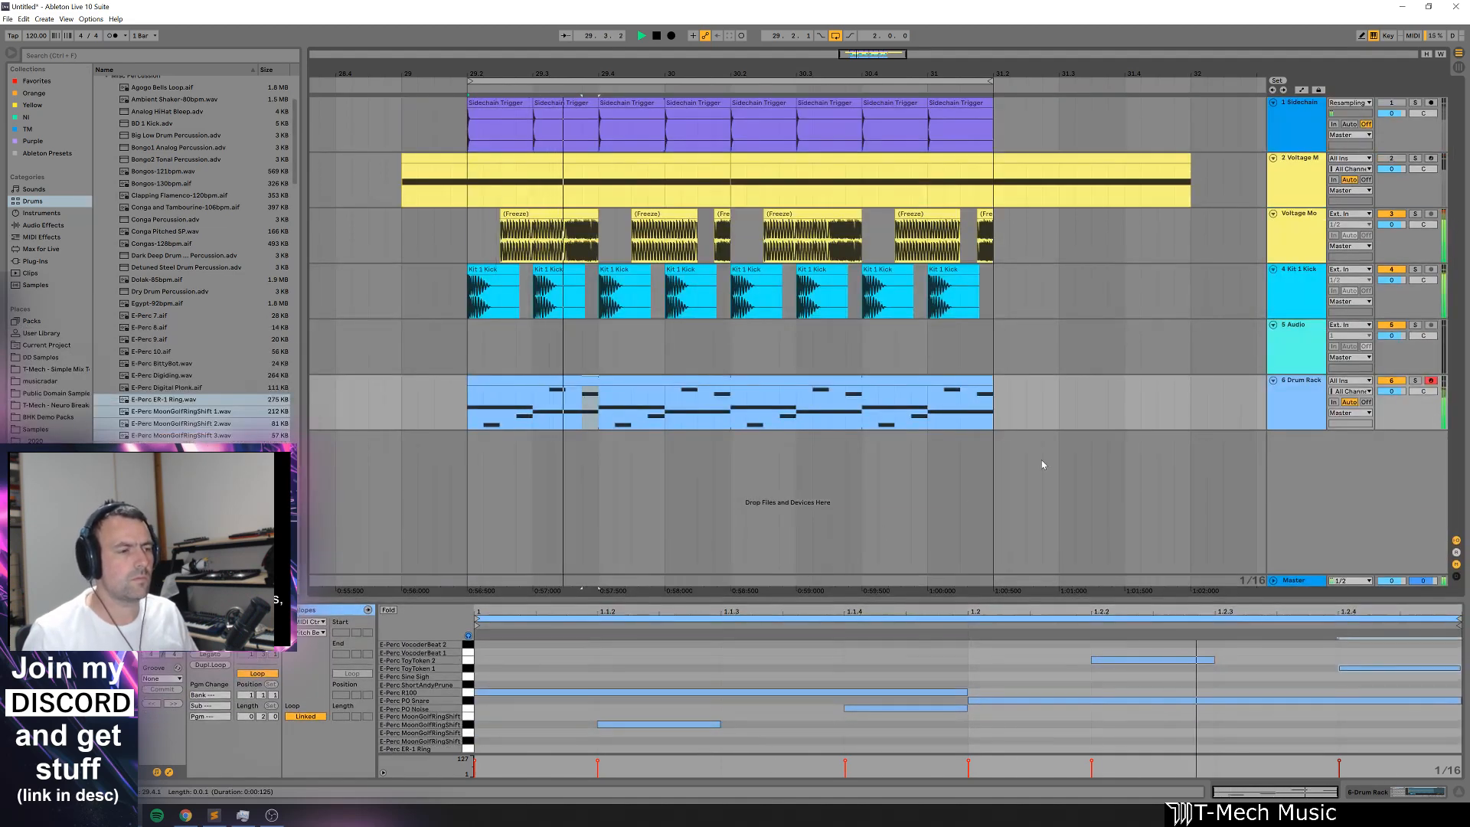
pyautogui.hotkey('ctrl', 'shift', 't')
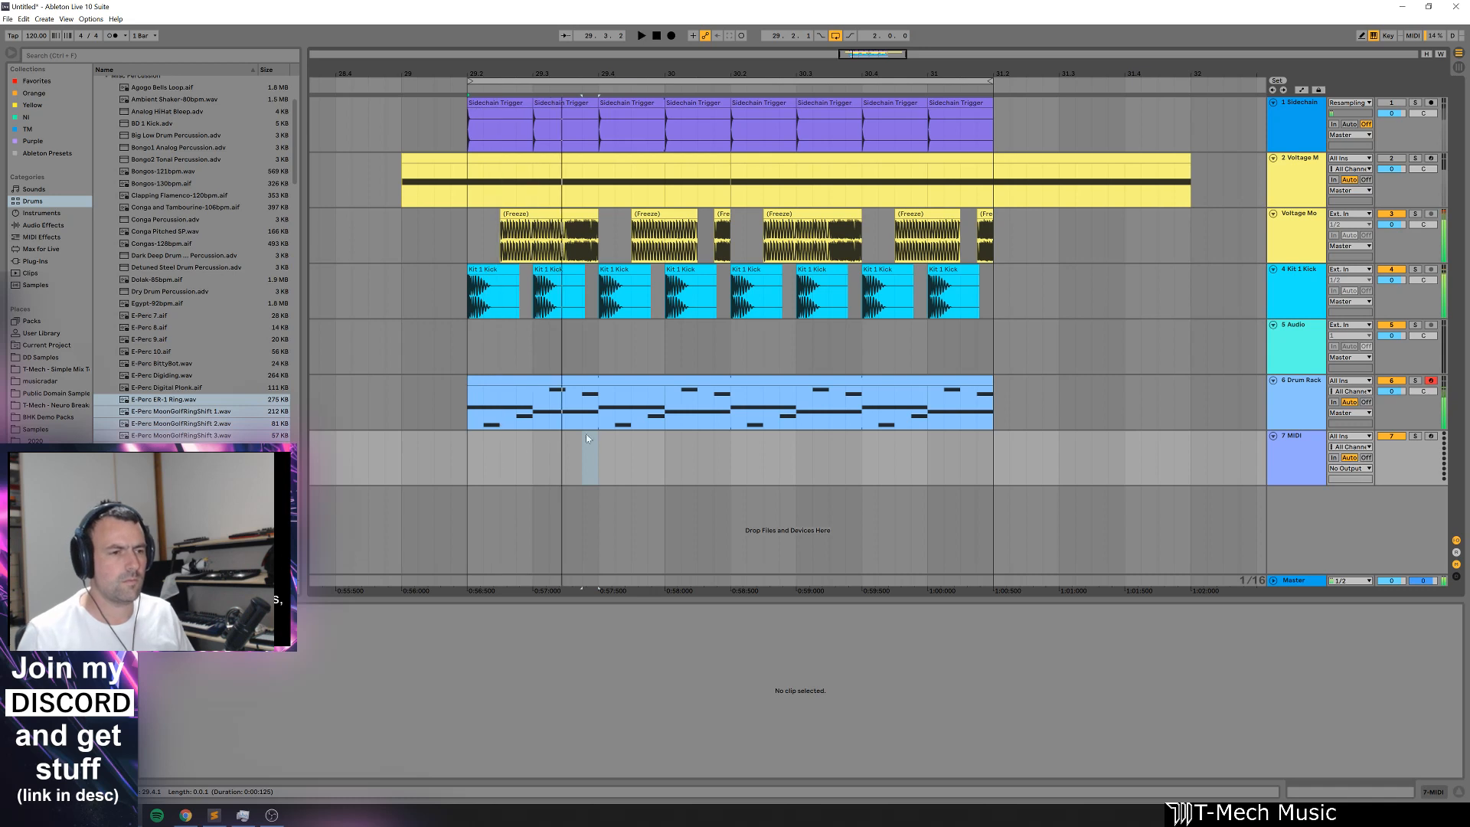
# Step: Open the first one-bar Drum Rack clip in an enlarged note editor, raise all second-half notes by one drum pad and play the loop
pyautogui.click(648, 404)
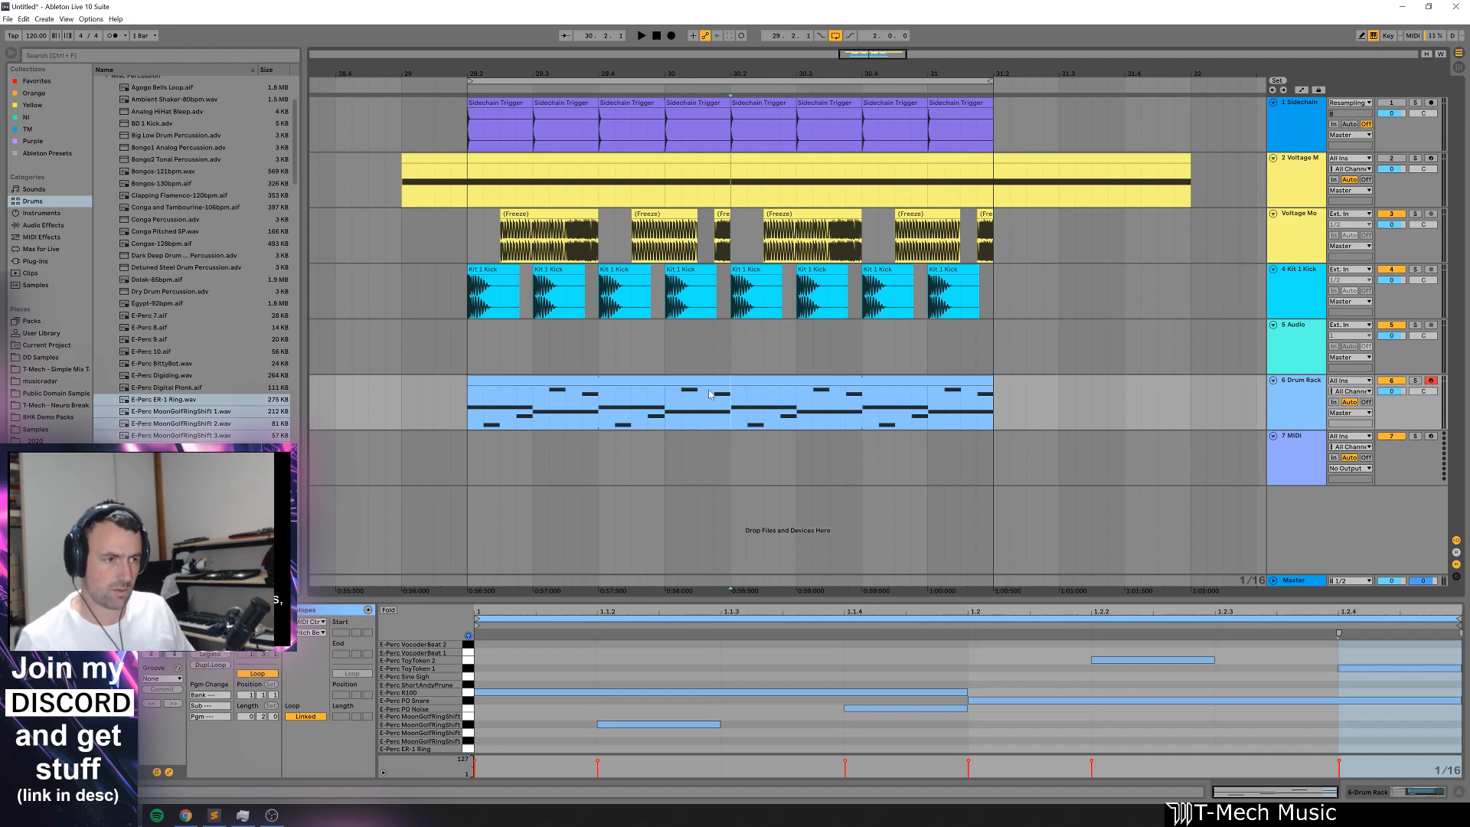
pyautogui.doubleClick(695, 394)
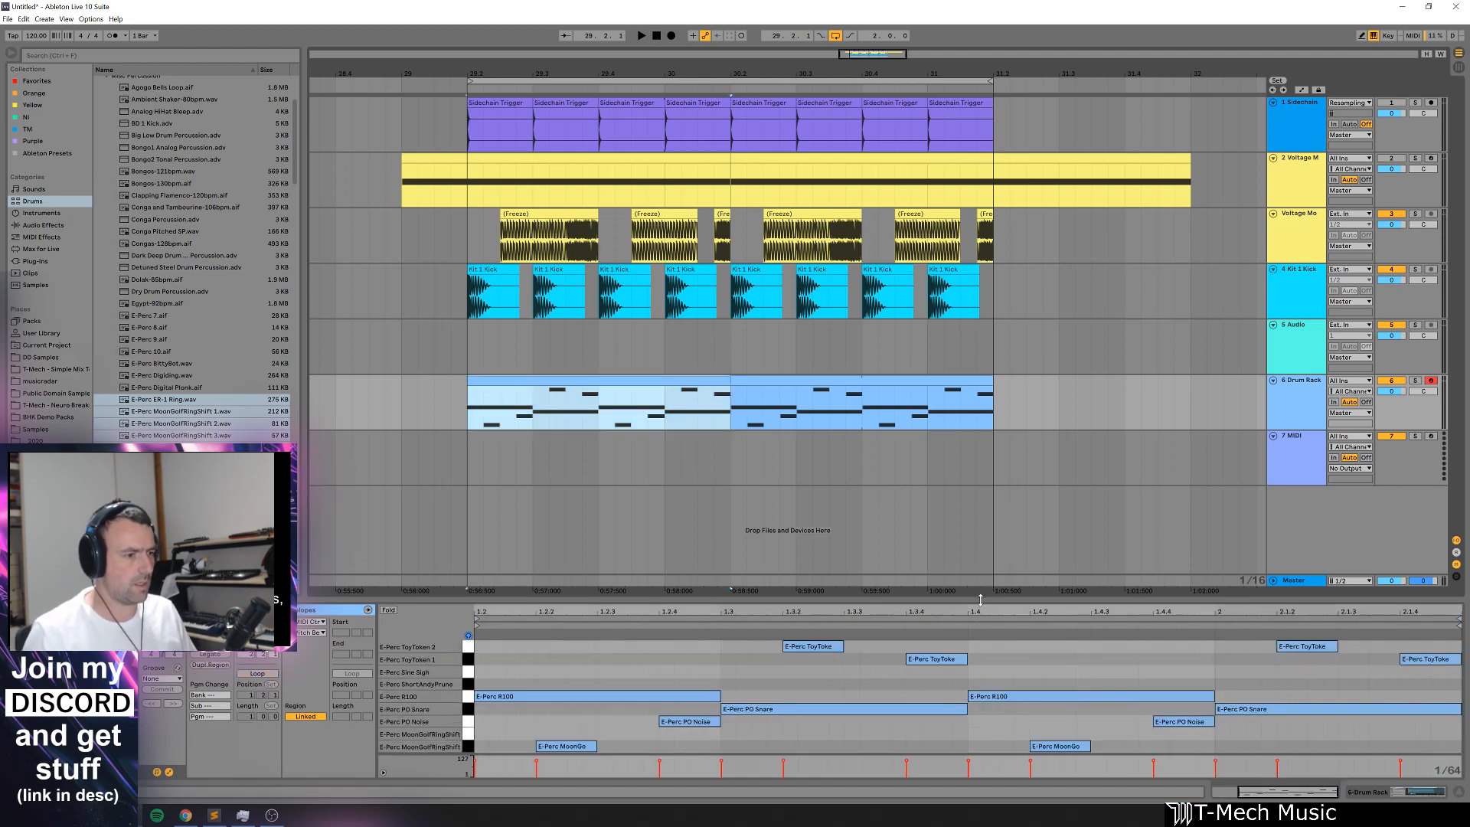
pyautogui.moveTo(980, 599); pyautogui.dragTo(980, 369)
pyautogui.moveTo(1072, 656); pyautogui.dragTo(1417, 454)
pyautogui.press('Up')
pyautogui.click(1291, 569)
pyautogui.press('space')
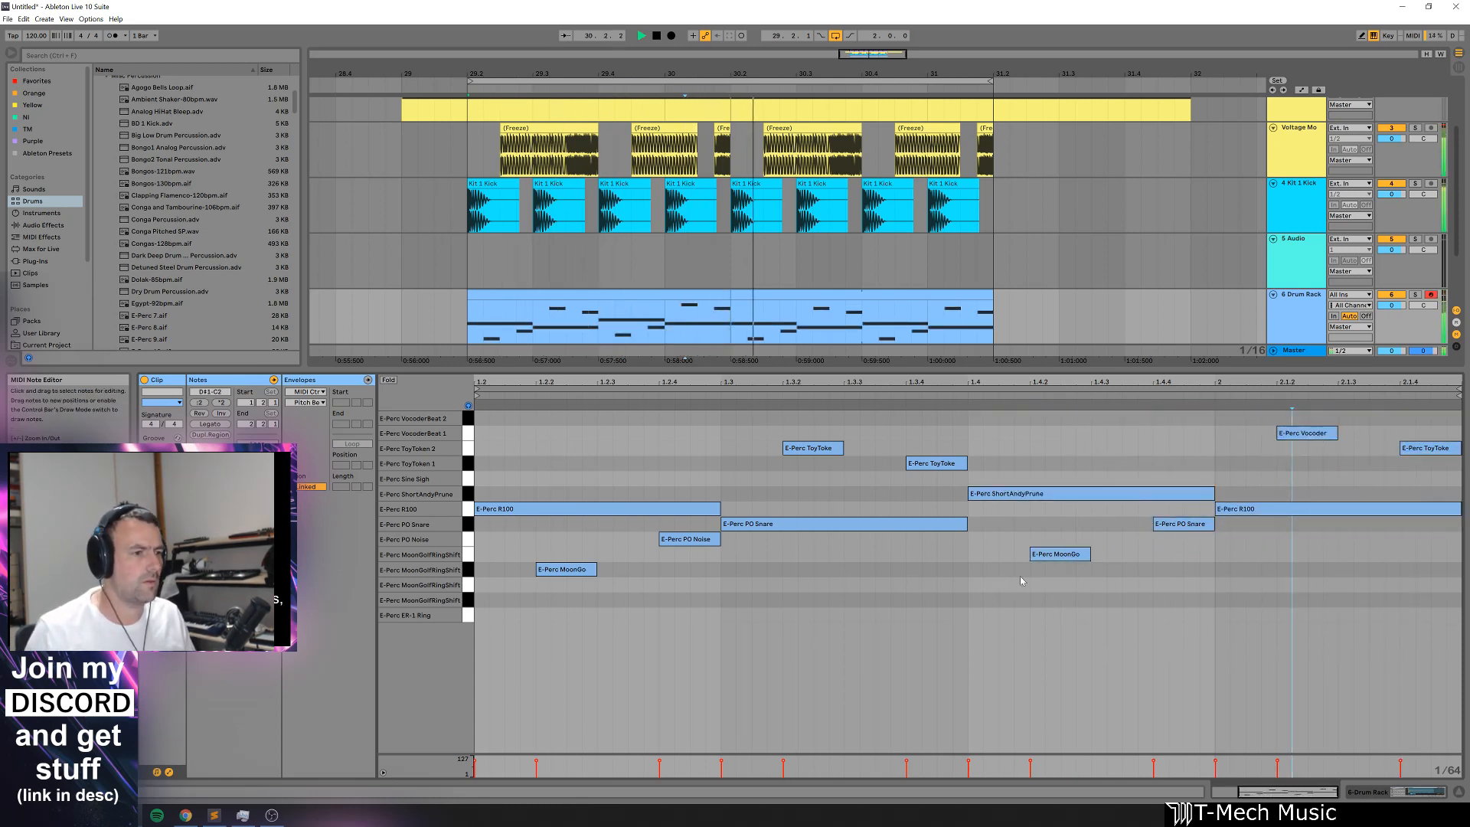
# Step: Stop playback and move the short notes at 2.1.2 and 2.1.4 up to E-Perc VocoderBeat 2
pyautogui.press('space')
pyautogui.moveTo(1306, 432); pyautogui.dragTo(1307, 417)
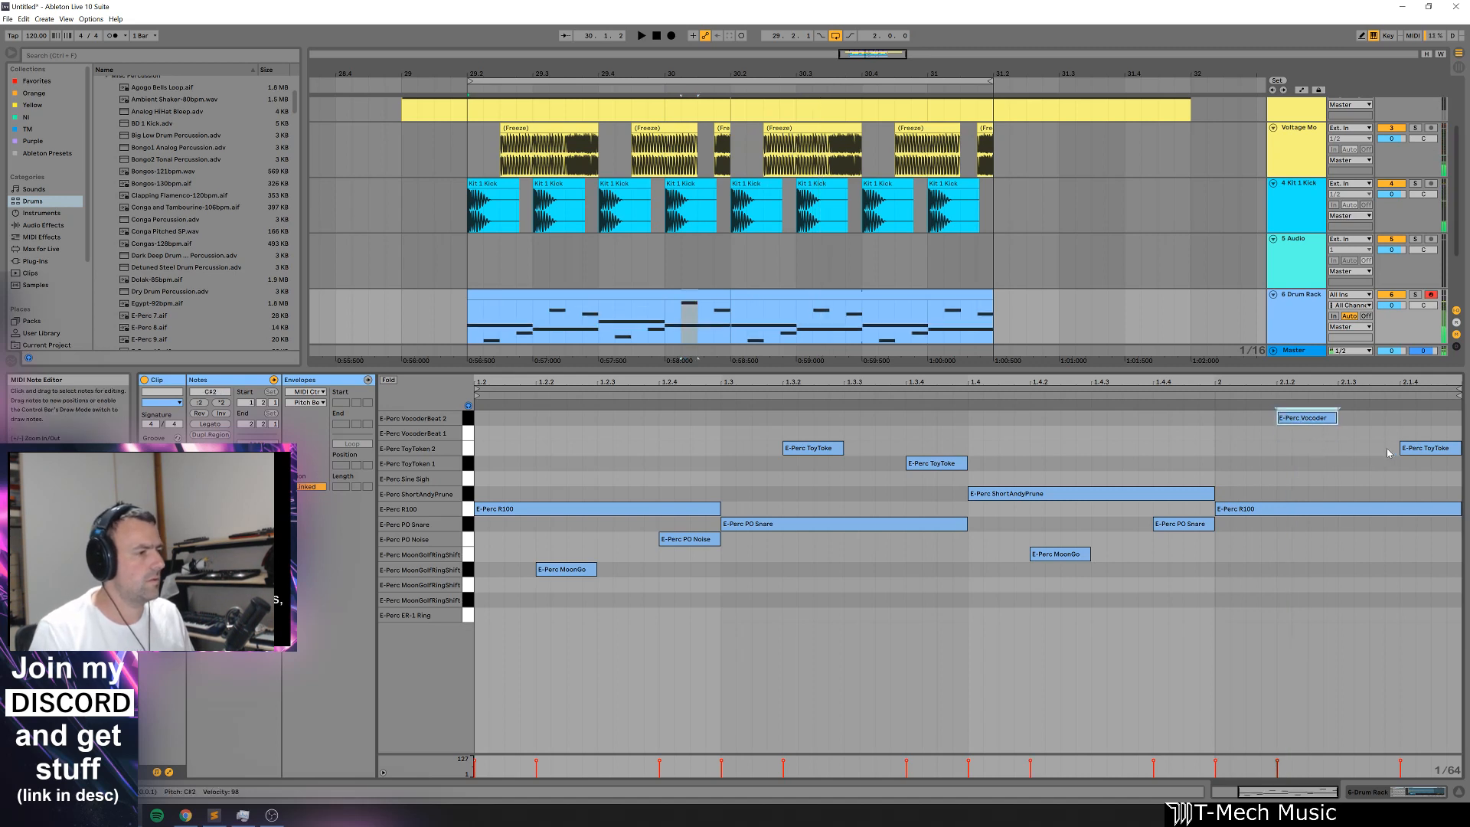
pyautogui.click(1423, 448)
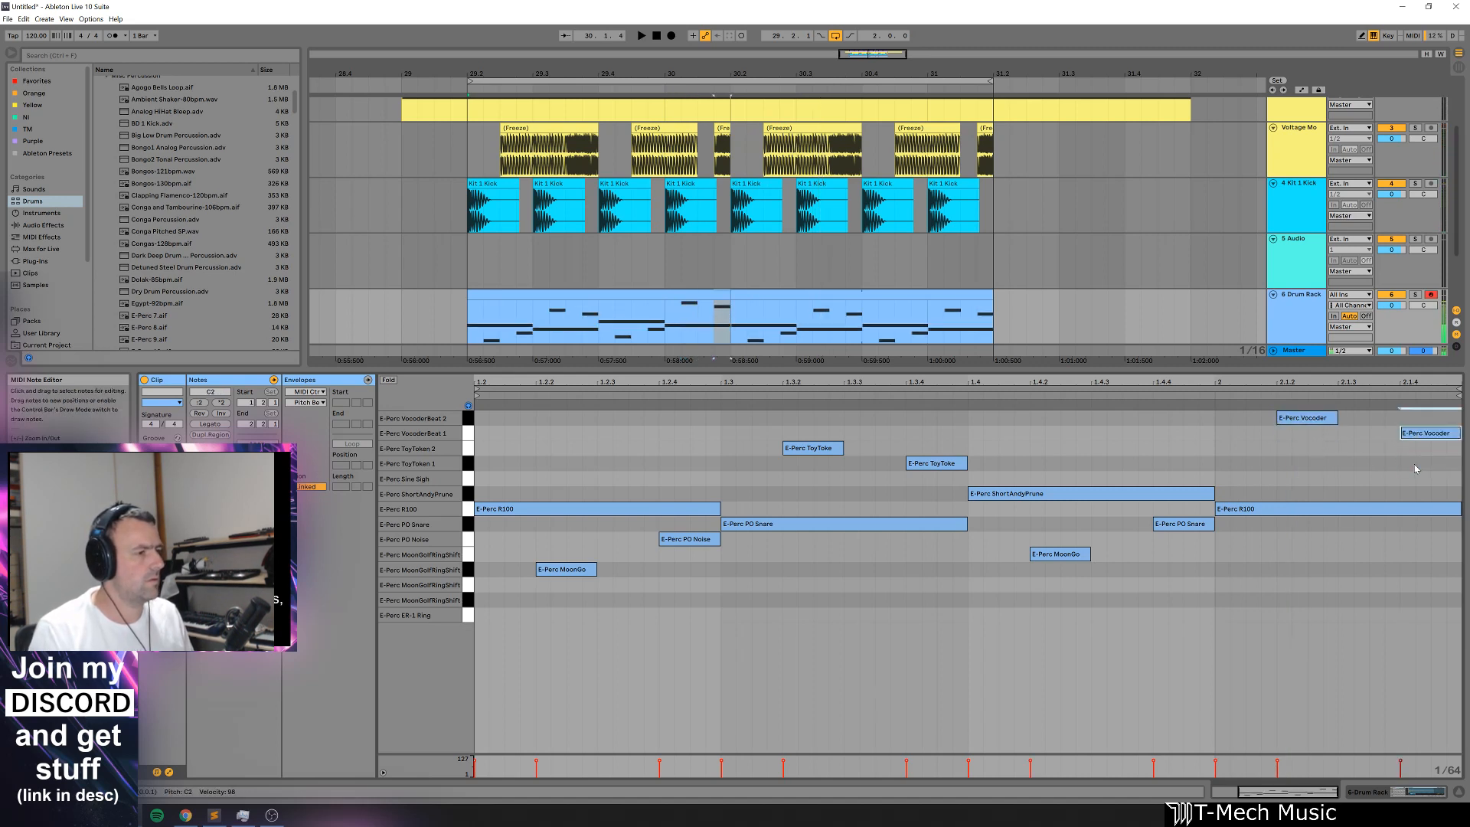
pyautogui.press('Up')
pyautogui.press('Up')
# Step: Audition the 2.1.2 note on lower drum pads, settle it on the D1 E-Perc MoonGolfRingShift pad and play the loop
pyautogui.moveTo(1328, 418); pyautogui.dragTo(1329, 450)
pyautogui.press('Down')
pyautogui.press('Down')
pyautogui.press('Down')
pyautogui.press('Down')
pyautogui.press('Down')
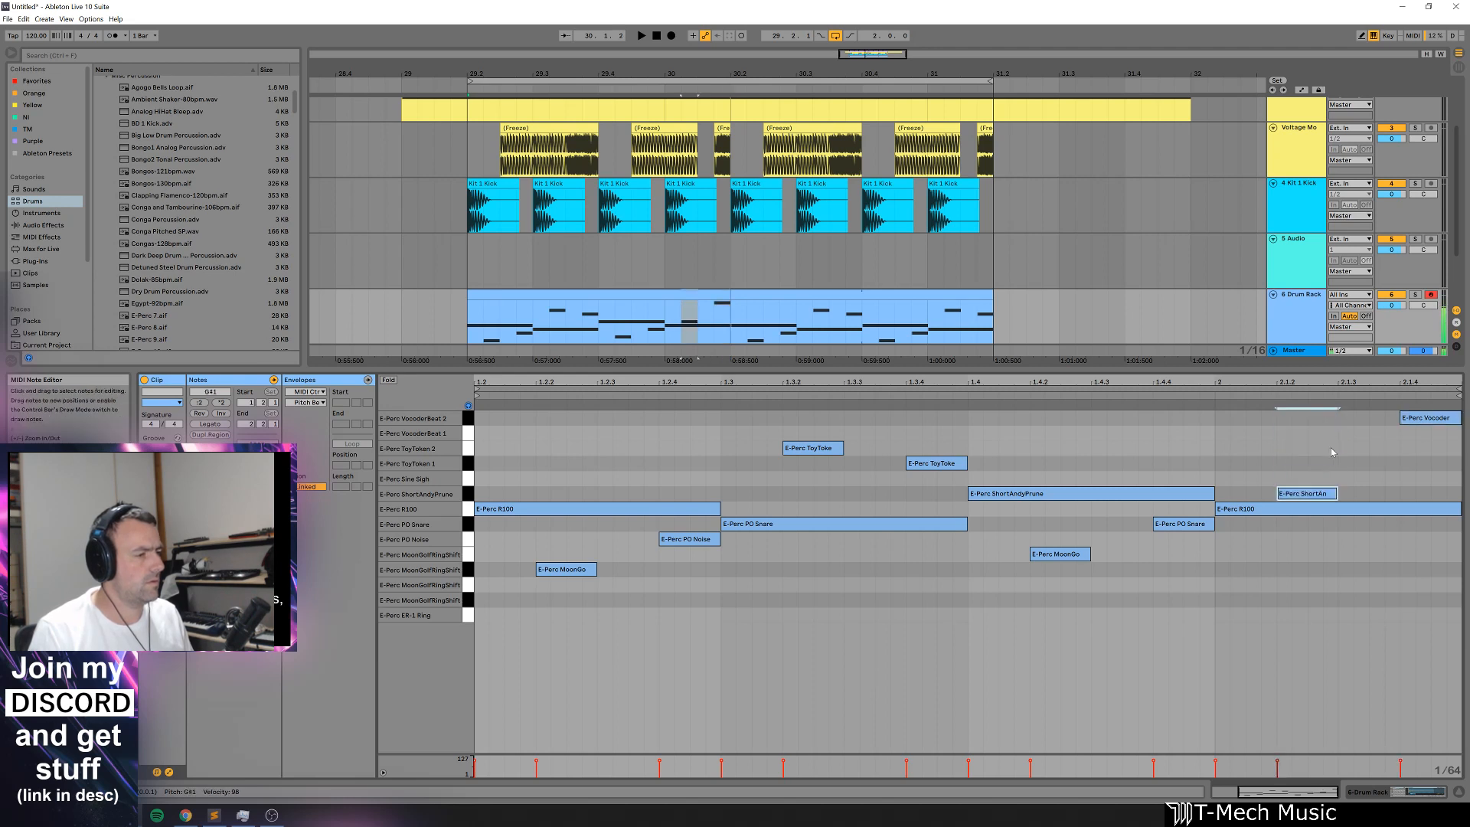
pyautogui.press('Down')
pyautogui.press('Down')
pyautogui.press('Down')
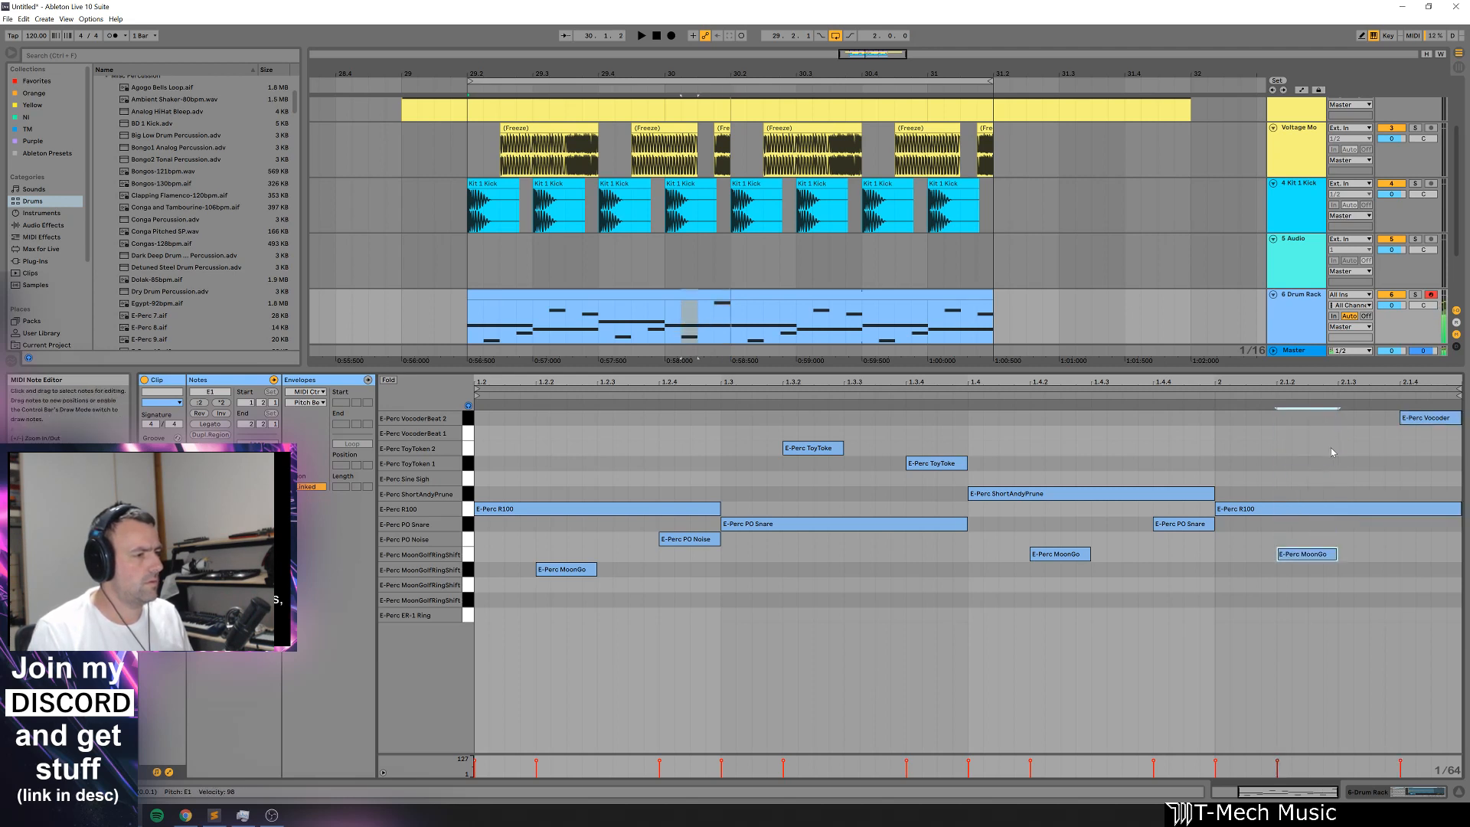
pyautogui.press('Up')
pyautogui.press('Down')
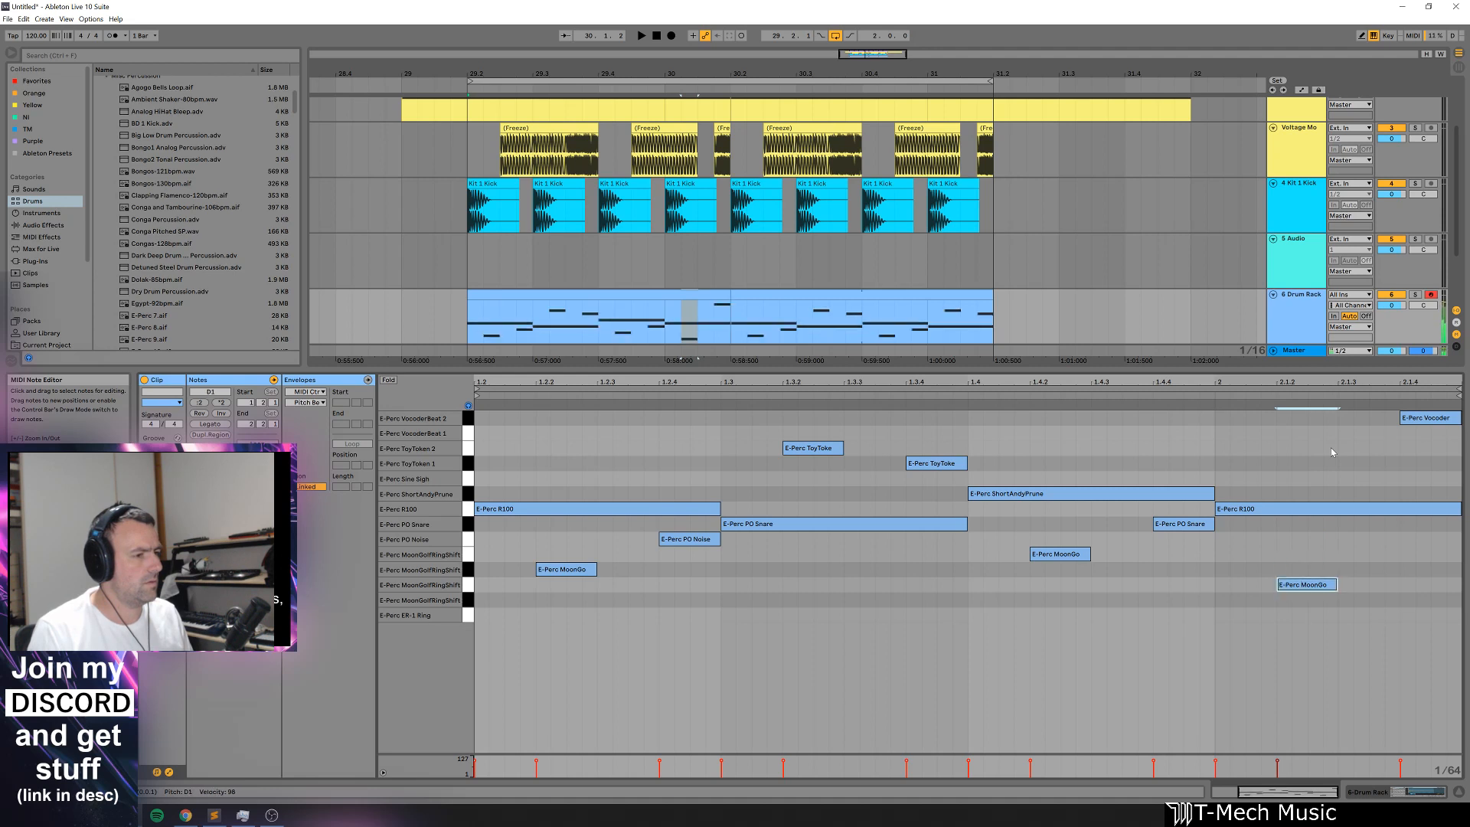
pyautogui.press('Down')
pyautogui.press('Up')
pyautogui.press('space')
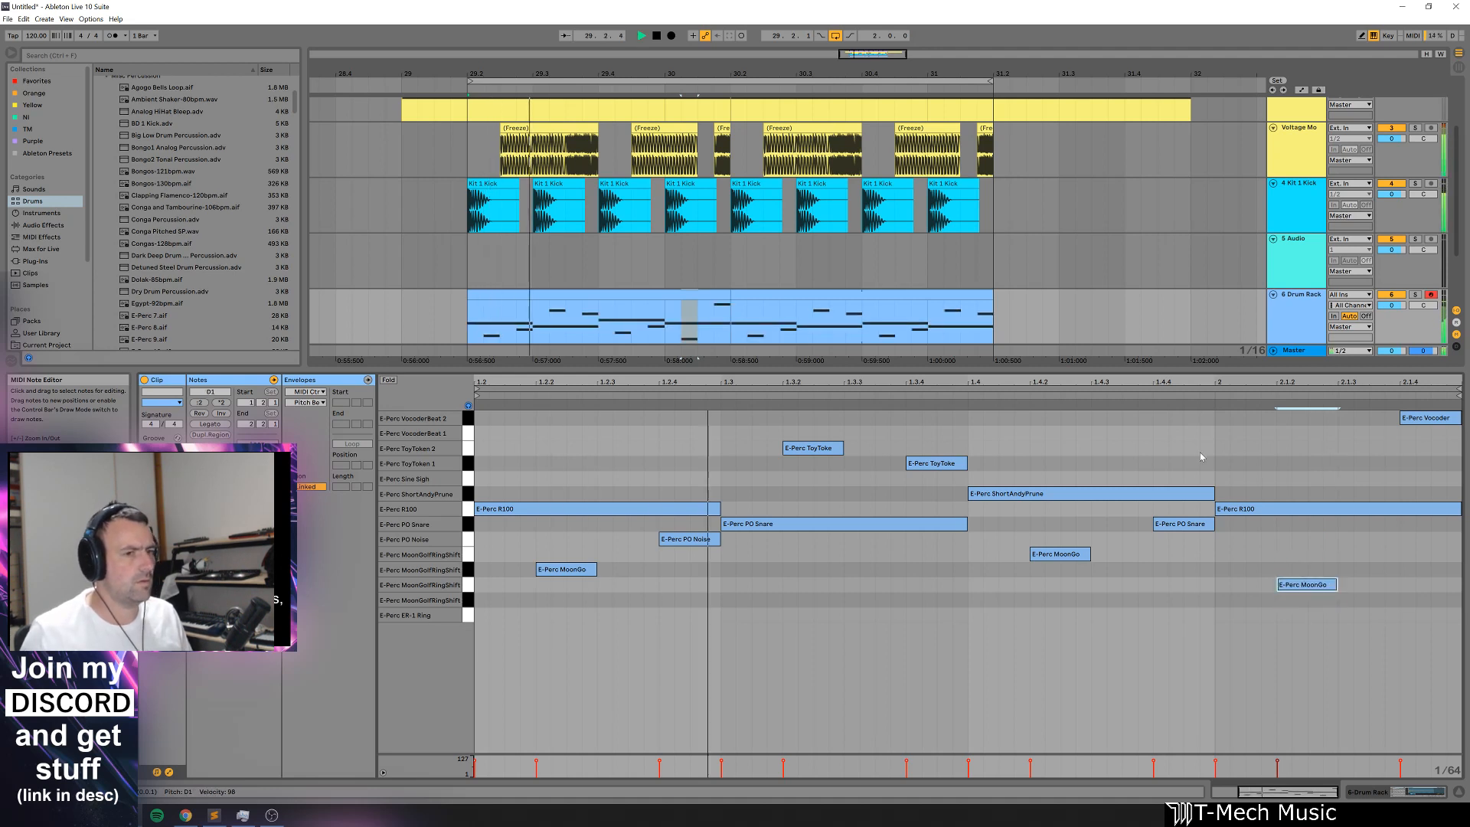
# Step: Duplicate the edited first-bar percussion clip over the loop's second bar, then stop playback
pyautogui.click(699, 295)
pyautogui.hotkey('ctrl', 'd')
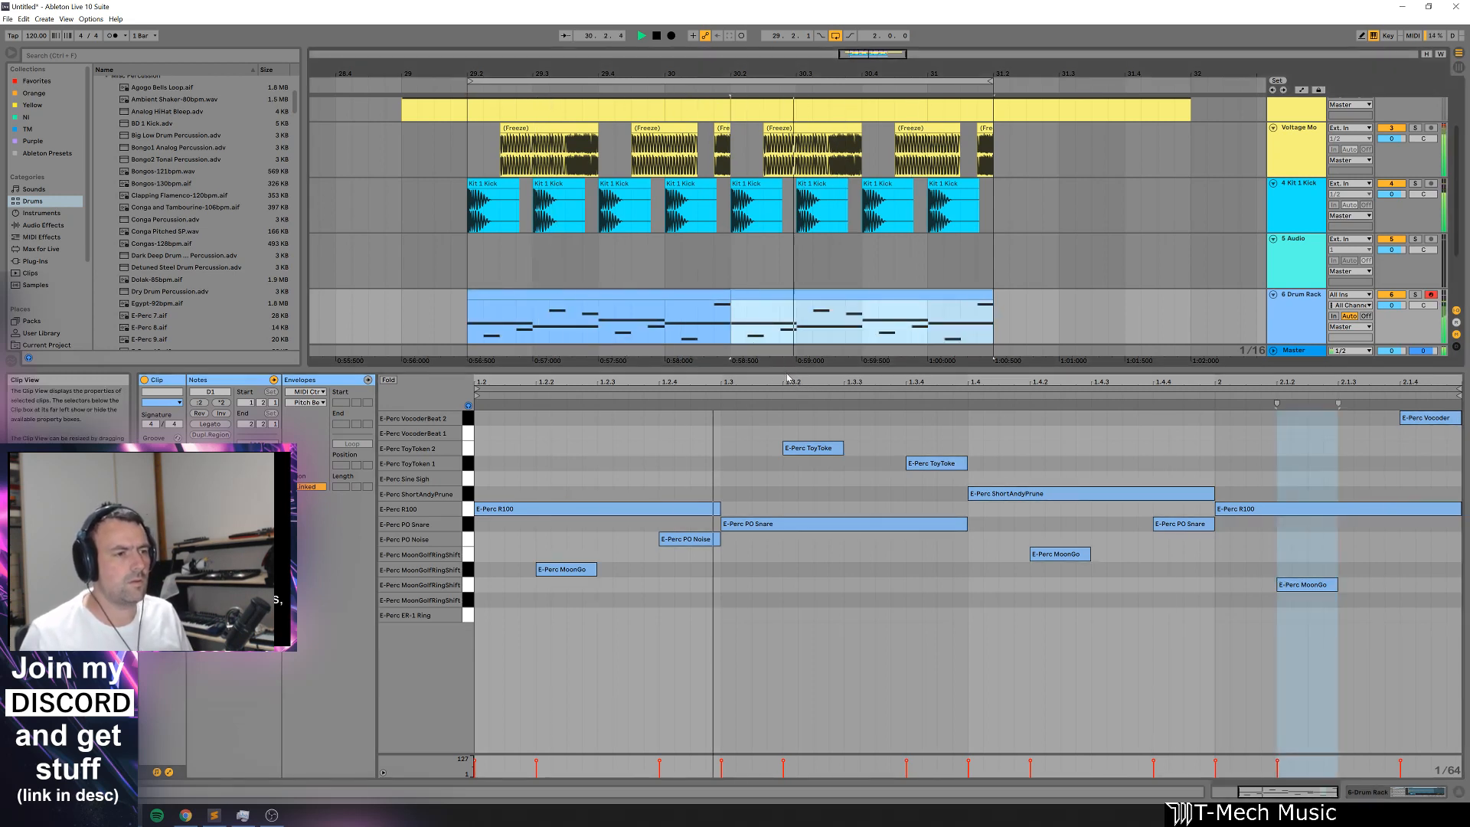
pyautogui.press('space')
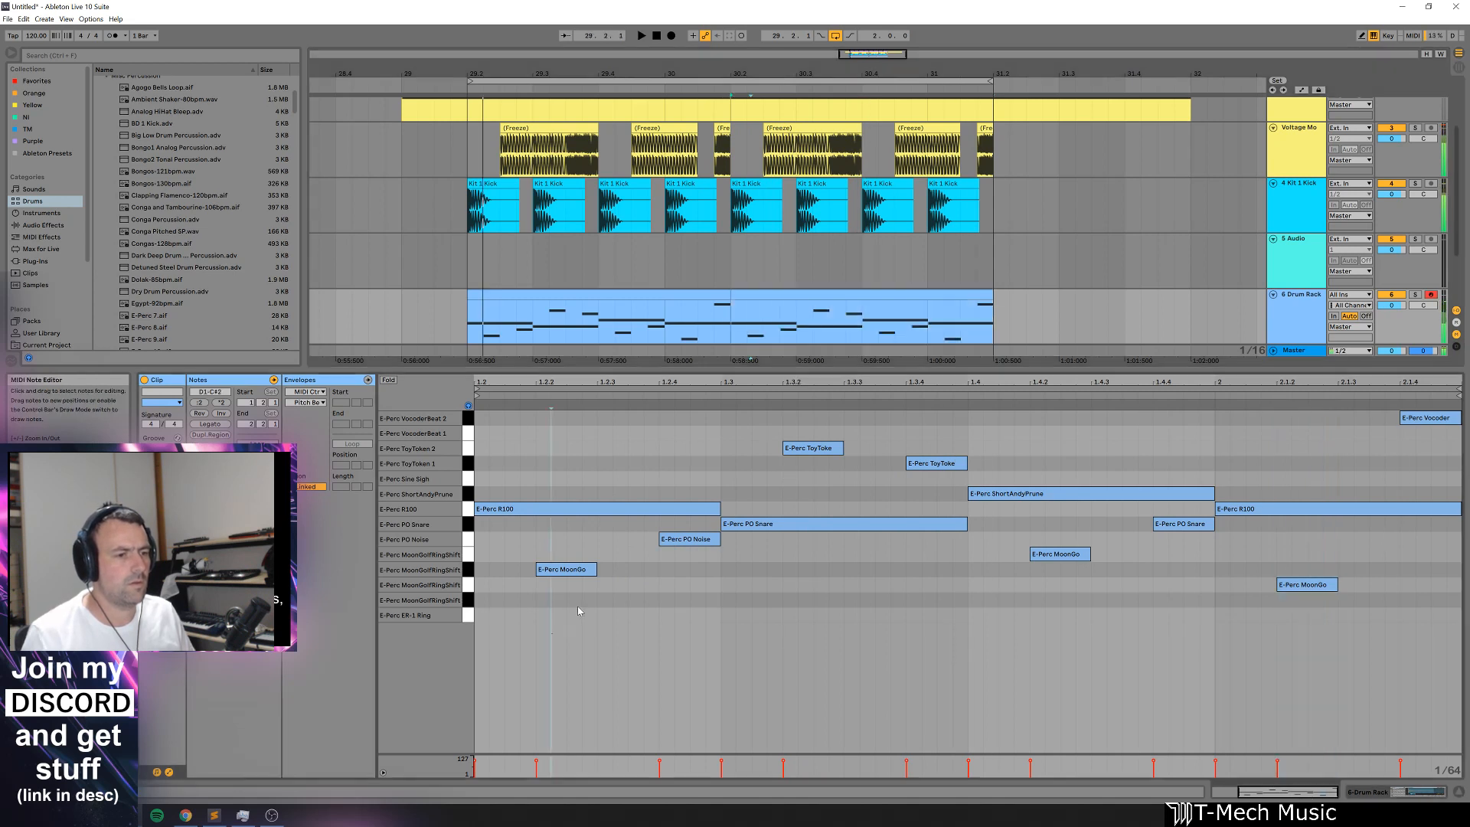
# Step: Shift the short percussion notes in beats 1.2, 1.3 and 1.4 one sixteenth earlier, testing other offsets for the 1.4 notes
pyautogui.moveTo(551, 633); pyautogui.dragTo(676, 549)
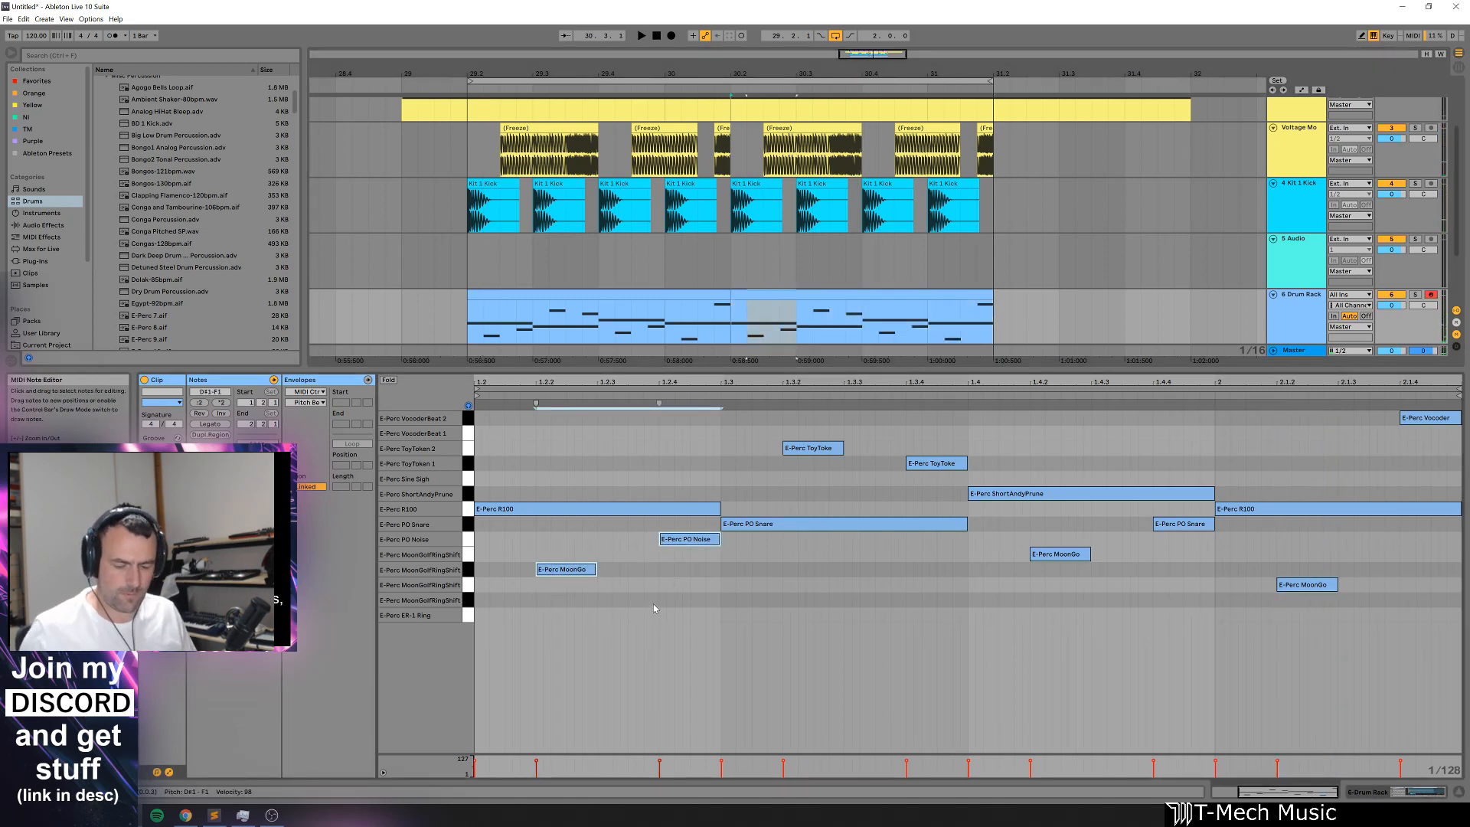
pyautogui.press('Left')
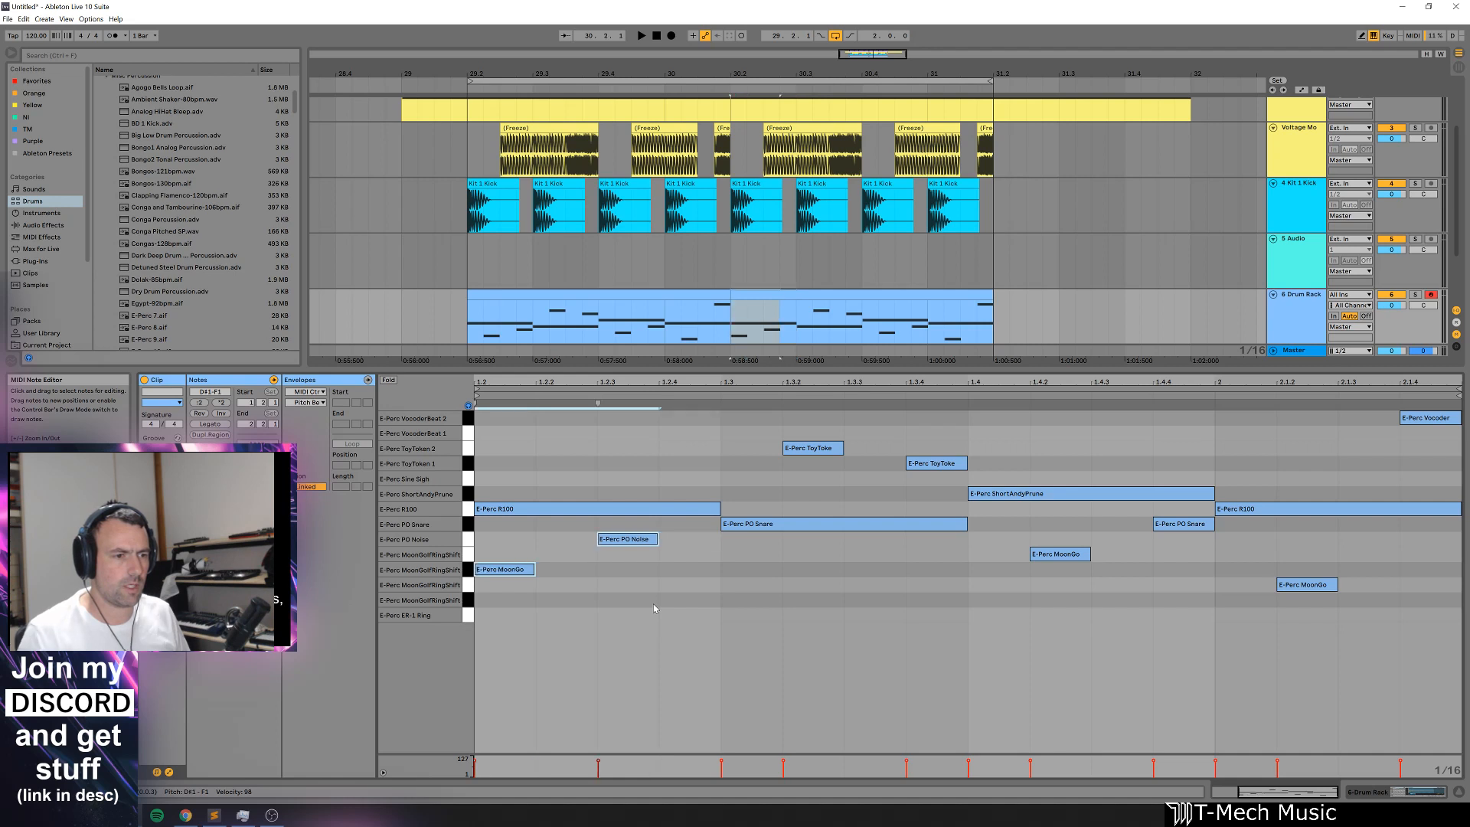
pyautogui.moveTo(794, 466); pyautogui.dragTo(915, 444)
pyautogui.press('Left')
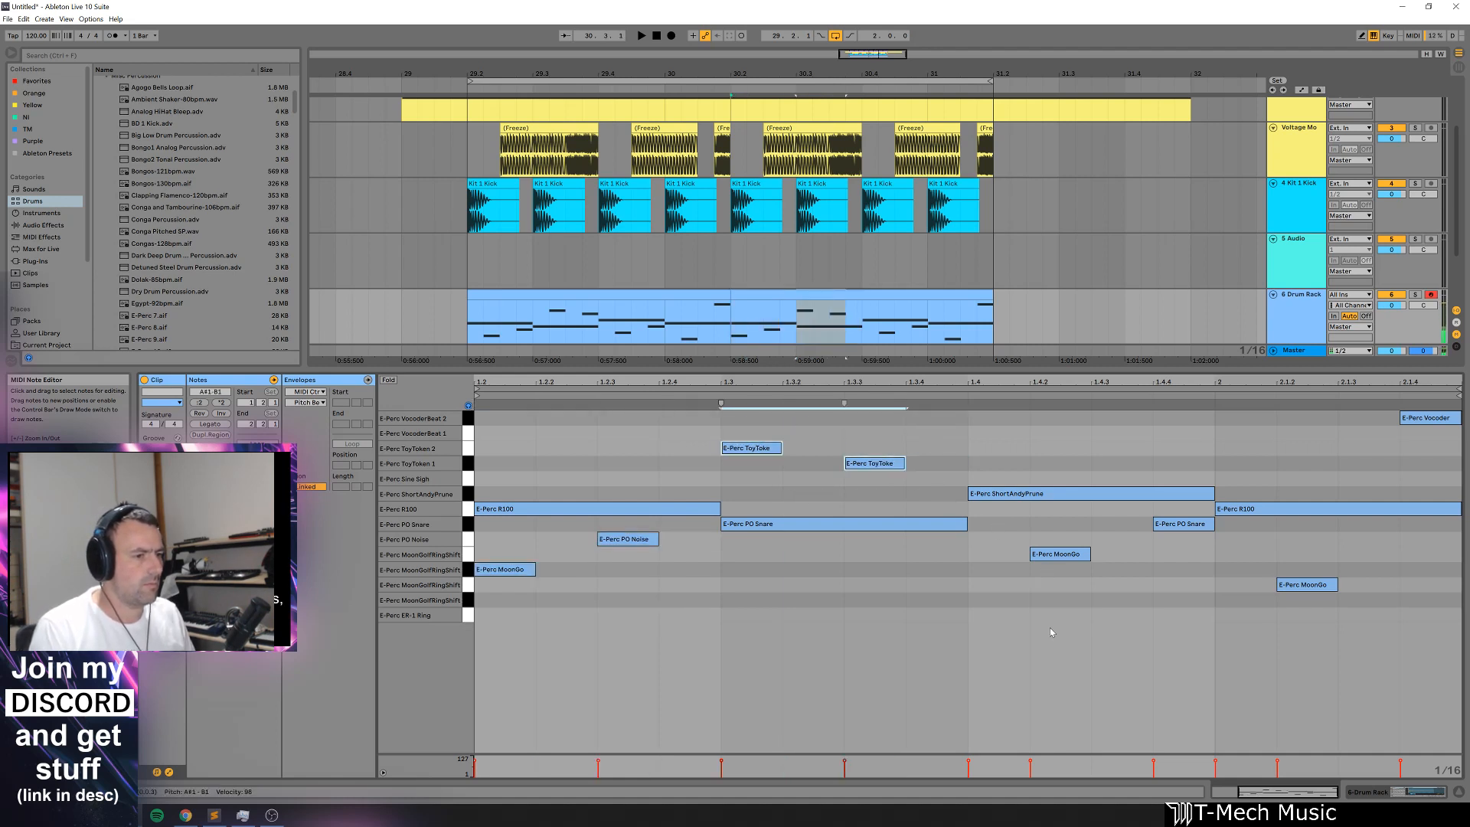
pyautogui.moveTo(1012, 612); pyautogui.dragTo(1173, 517)
pyautogui.press('Left')
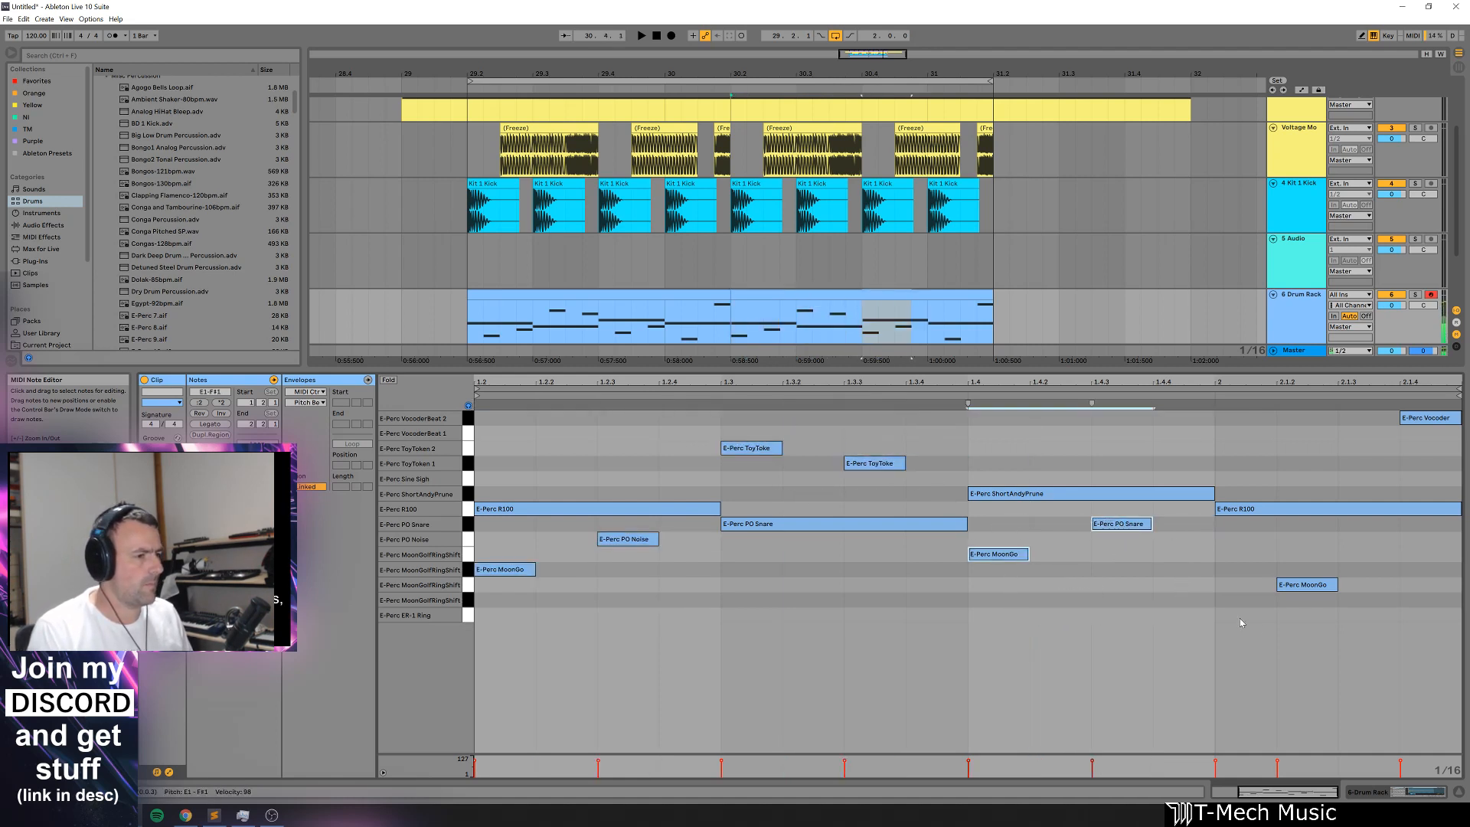
pyautogui.press('Right')
pyautogui.press('Right')
pyautogui.press('Left')
pyautogui.press('Left')
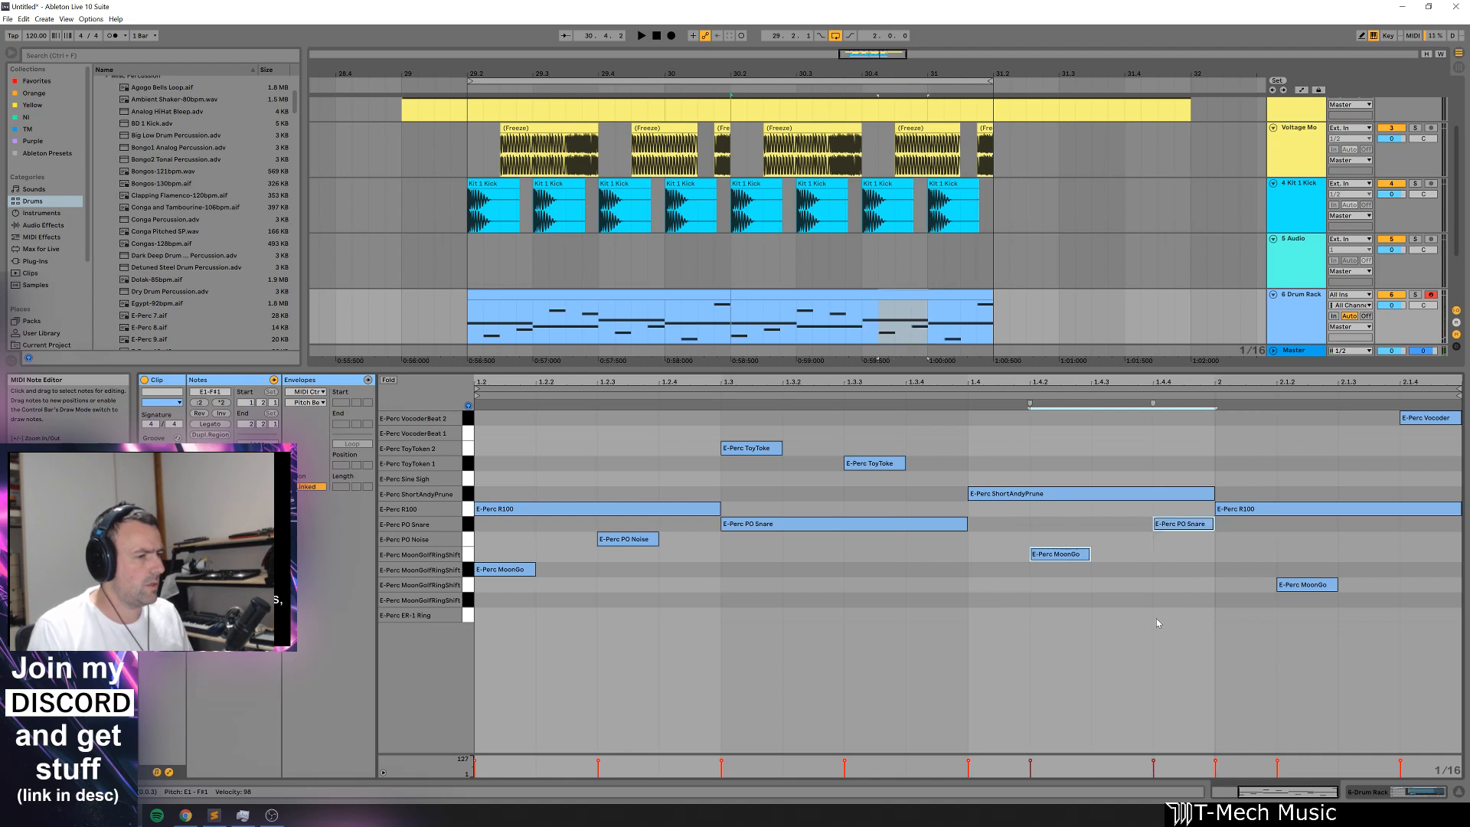
# Step: Shift the MoonGolfRingShift note to 2.1 and the VocoderBeat 2 note to 2.1.3, then play the loop
pyautogui.moveTo(1216, 631); pyautogui.dragTo(1321, 557)
pyautogui.press('Left')
pyautogui.click(1429, 418)
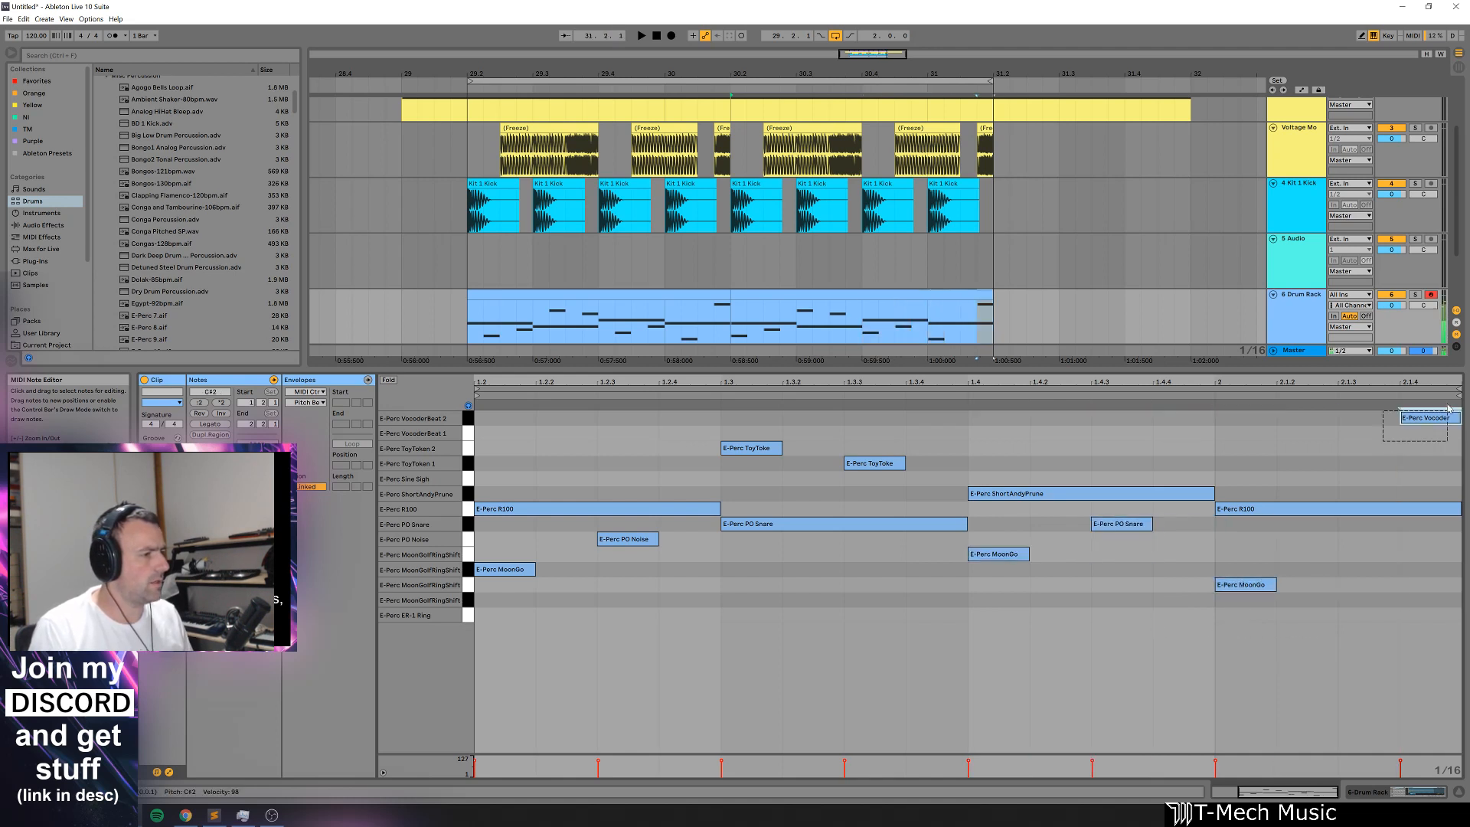
pyautogui.press('Right')
pyautogui.press('Left')
pyautogui.press('Left')
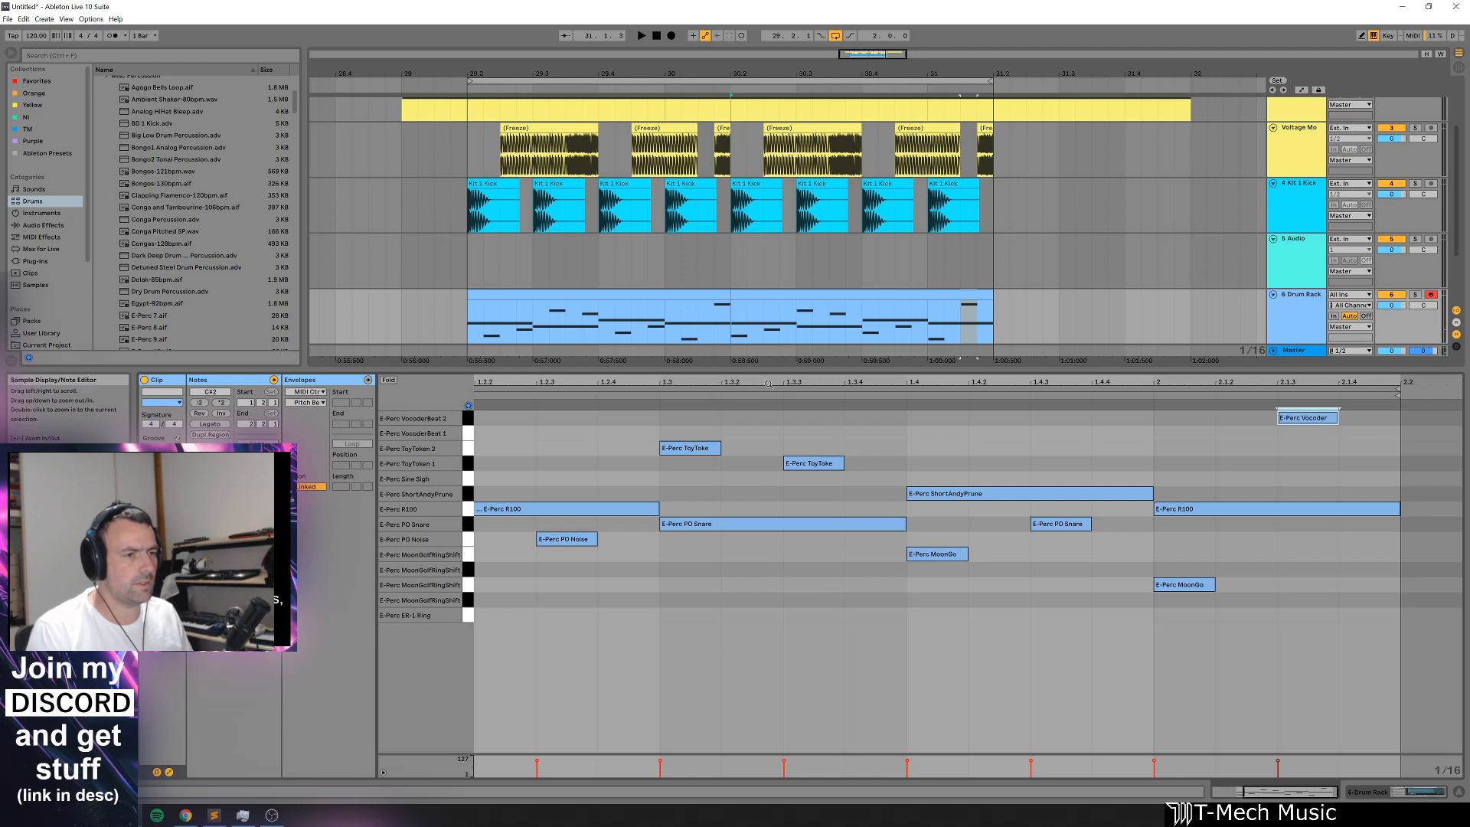
pyautogui.press('space')
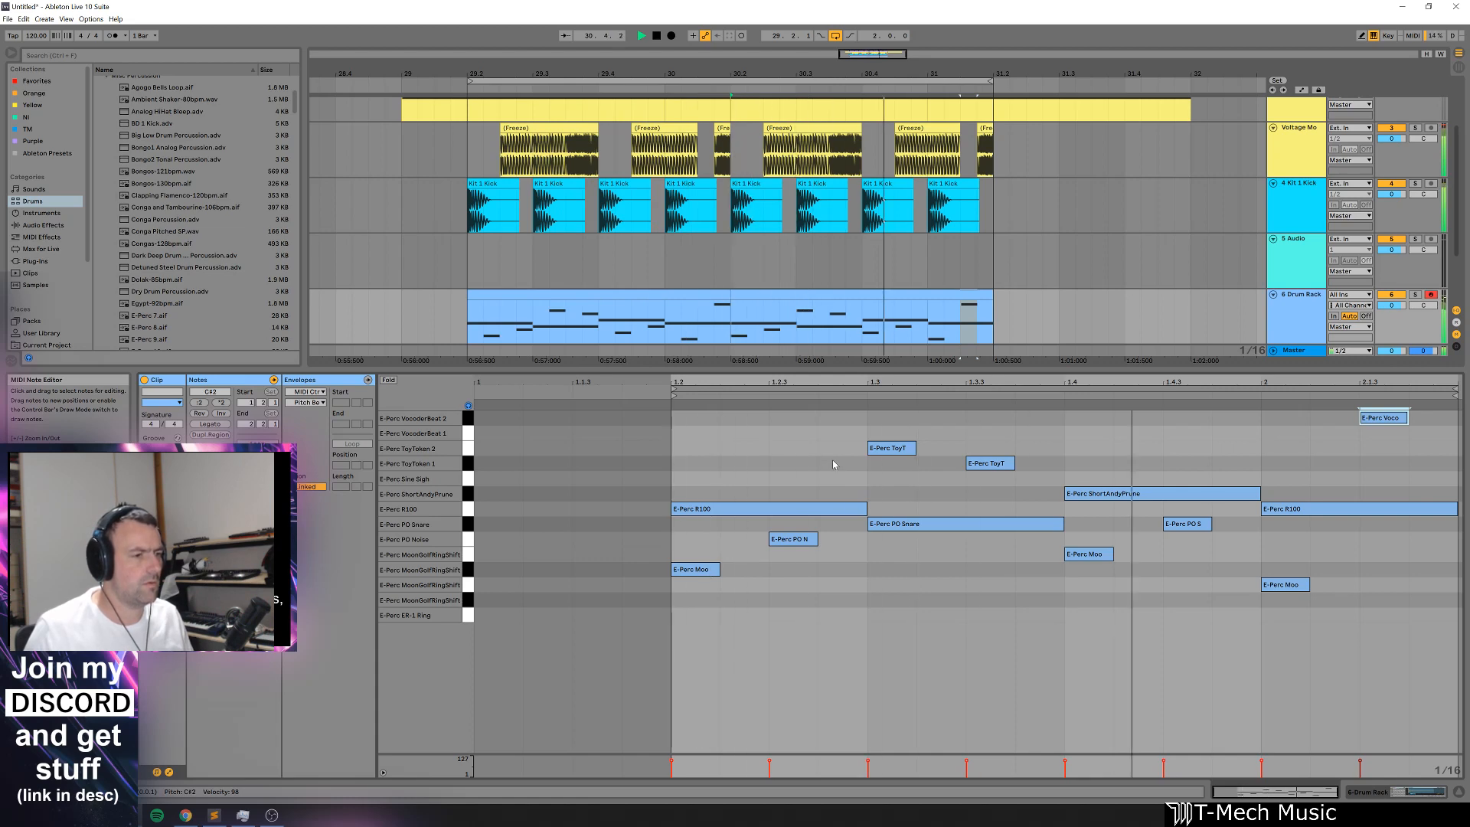
# Step: Shorten the E-Perc R100 note at 1.2 to an eighth, move it to 1.2.4 and play the loop
pyautogui.press('space')
pyautogui.click(594, 310)
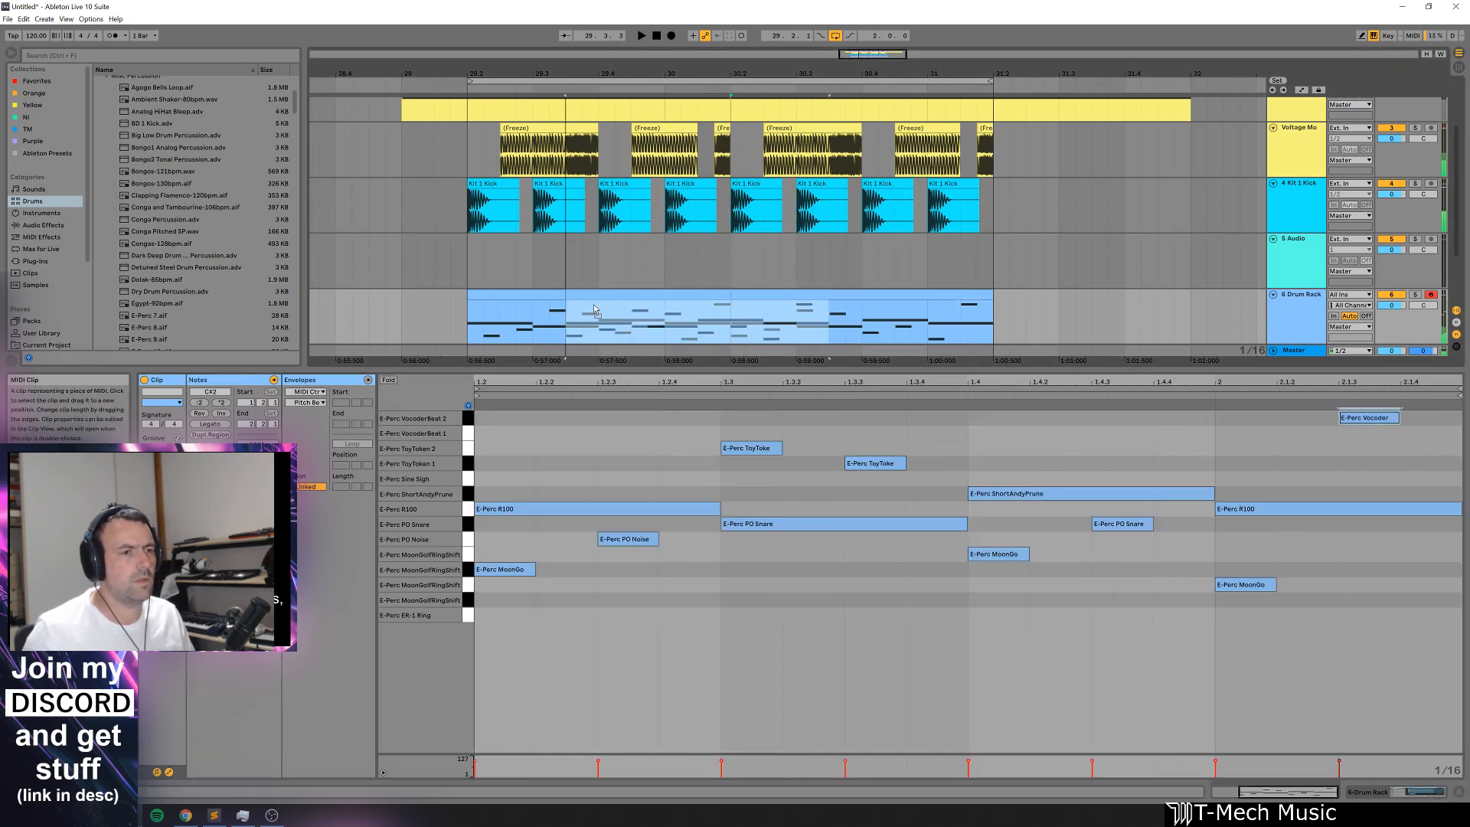
pyautogui.click(567, 509)
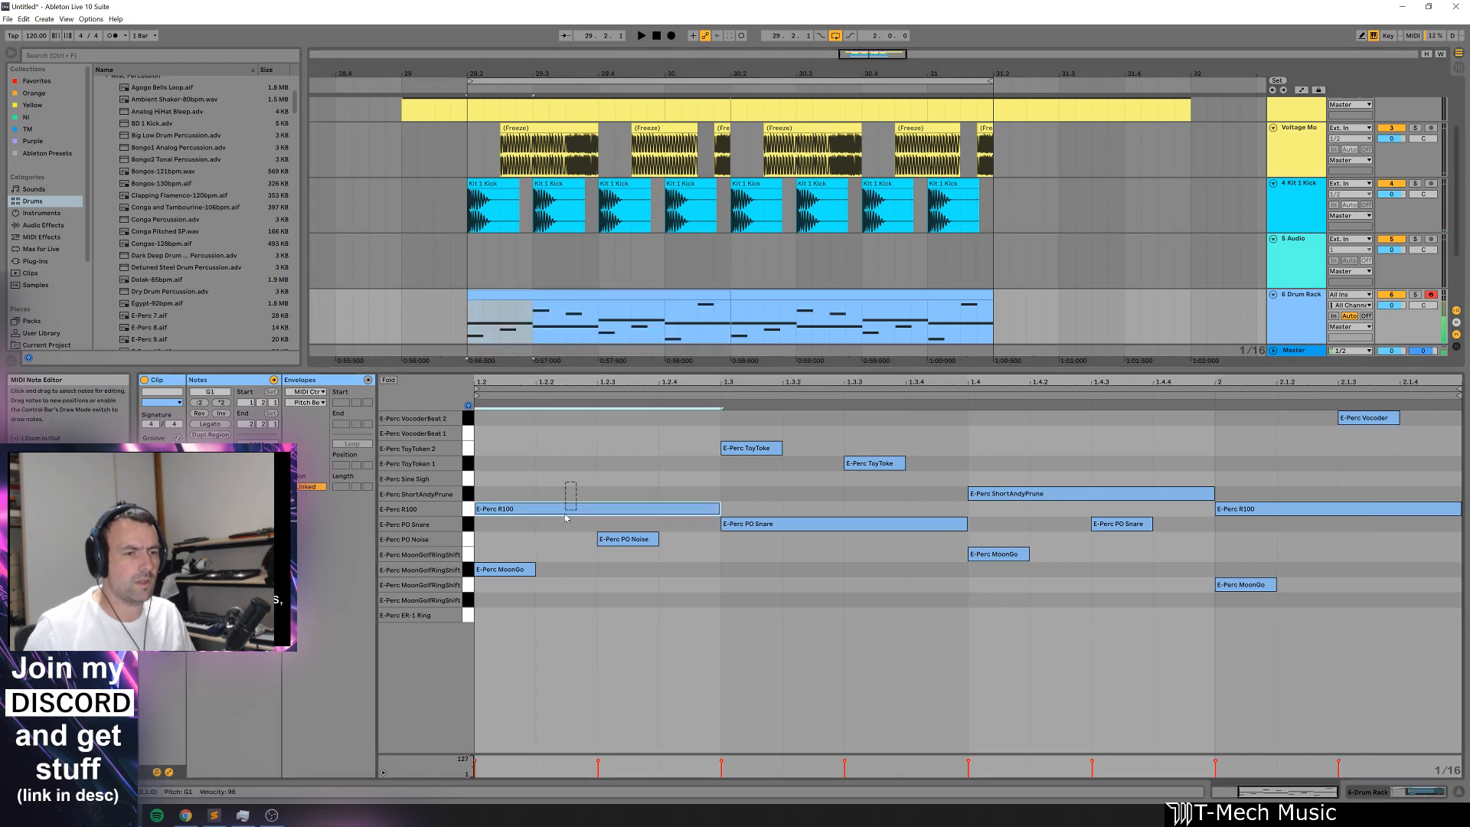
pyautogui.moveTo(718, 508); pyautogui.dragTo(589, 511)
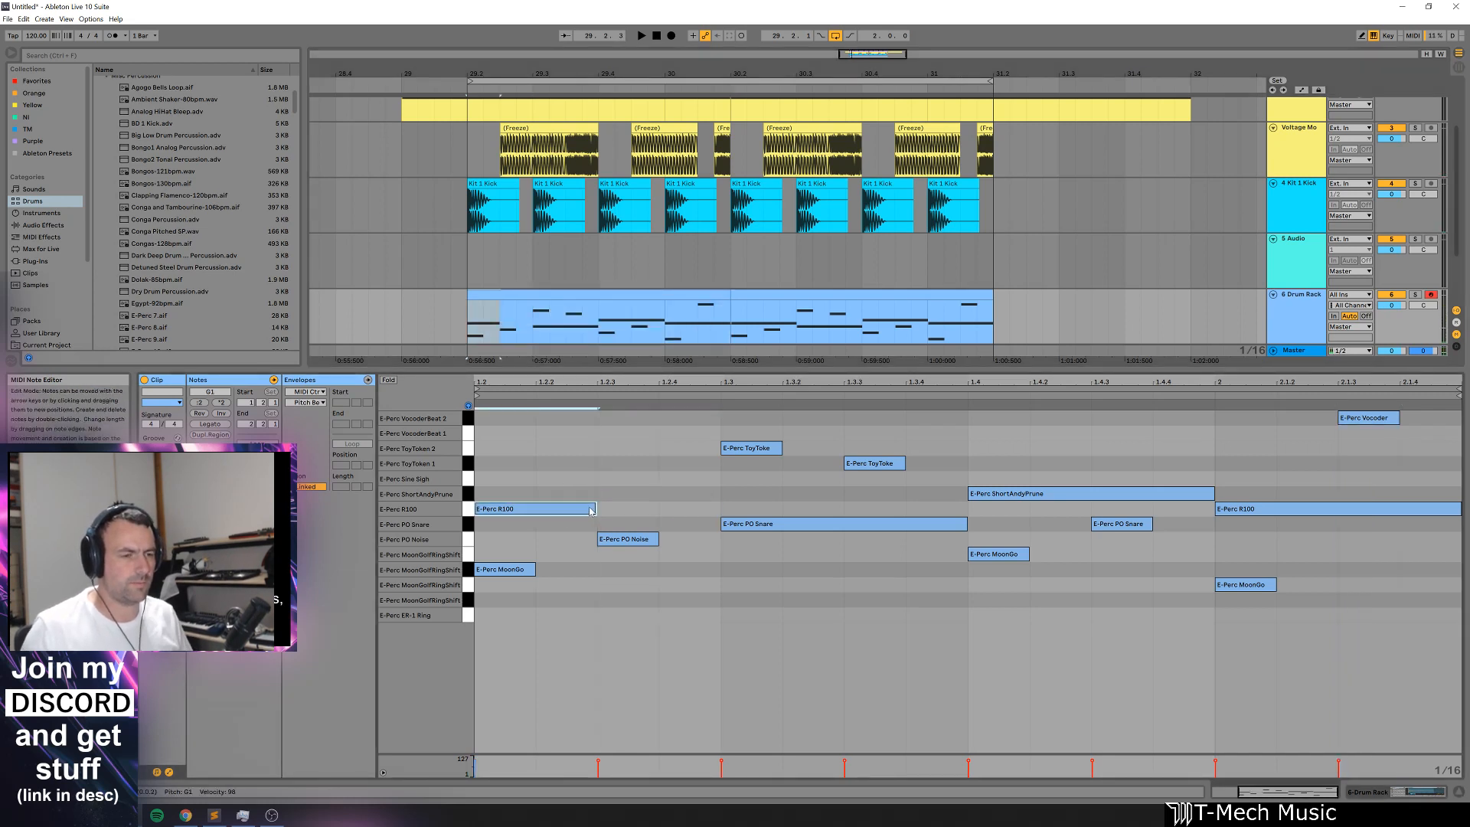
pyautogui.press('space')
pyautogui.press('Right')
pyautogui.press('Right')
pyautogui.press('Right')
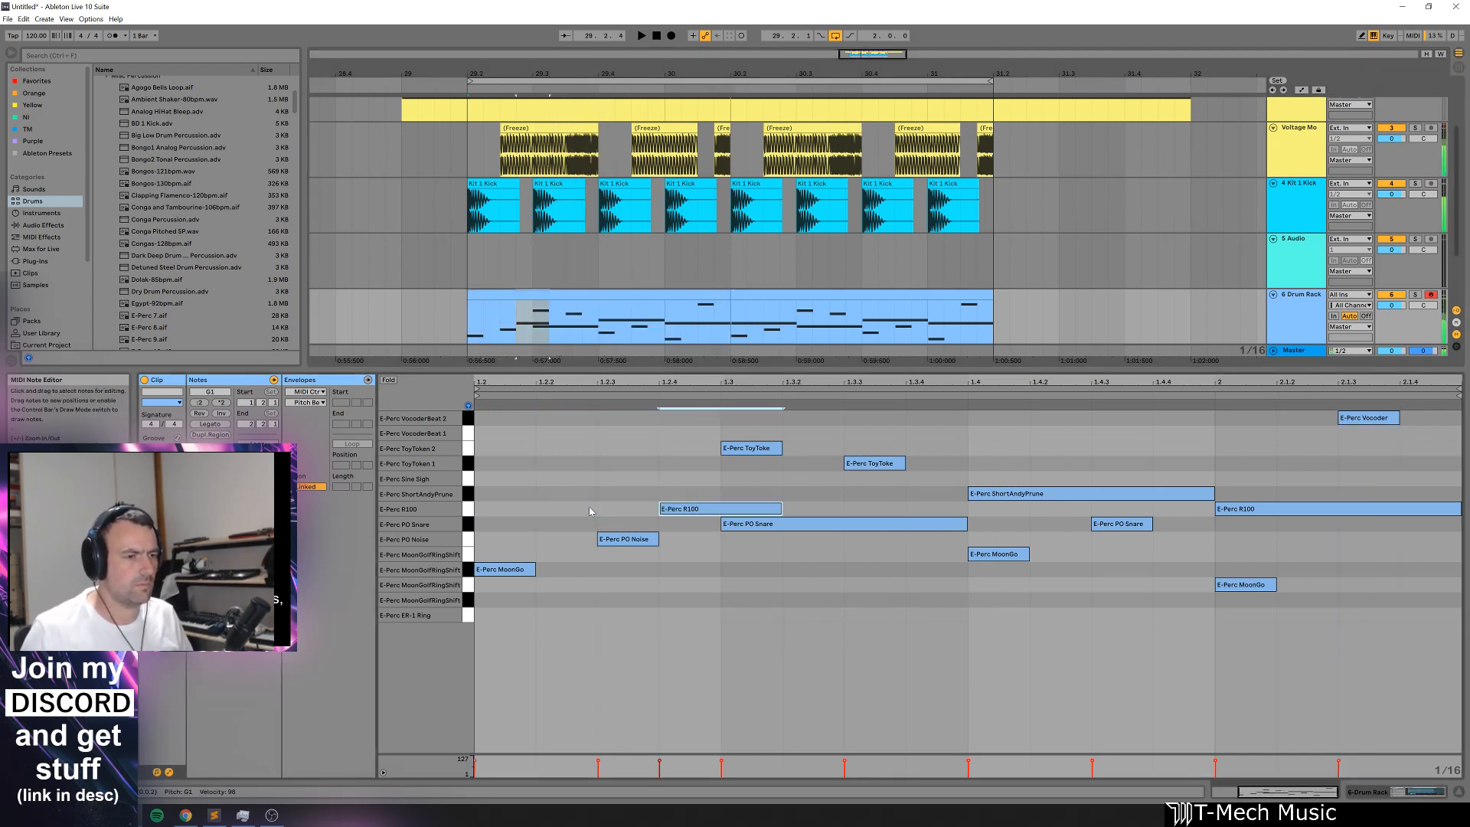
pyautogui.press('space')
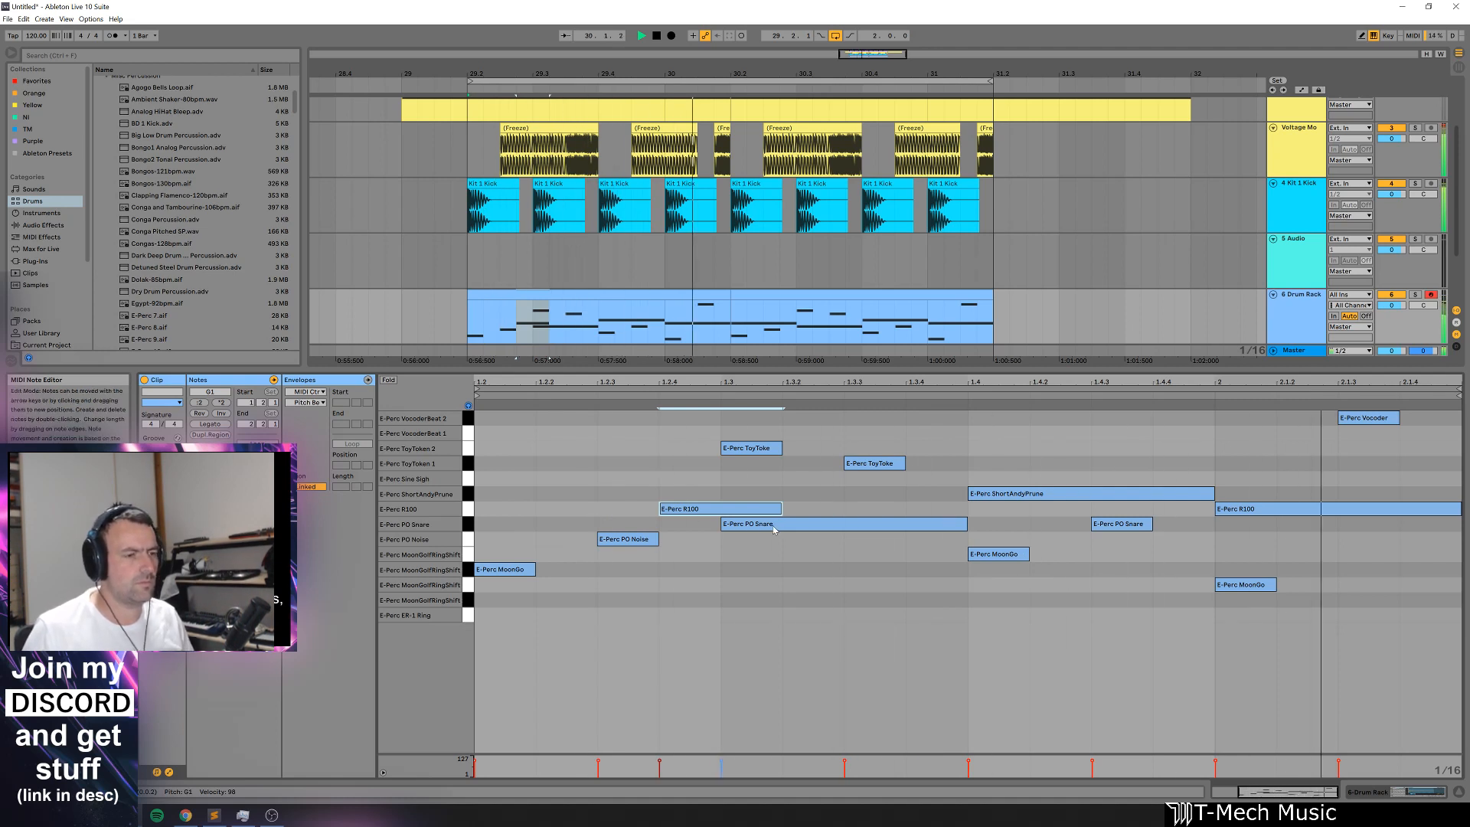
# Step: Move the long E-Perc PO Snare note to 1.3.2 and shorten it to an eighth
pyautogui.moveTo(773, 528); pyautogui.dragTo(842, 530)
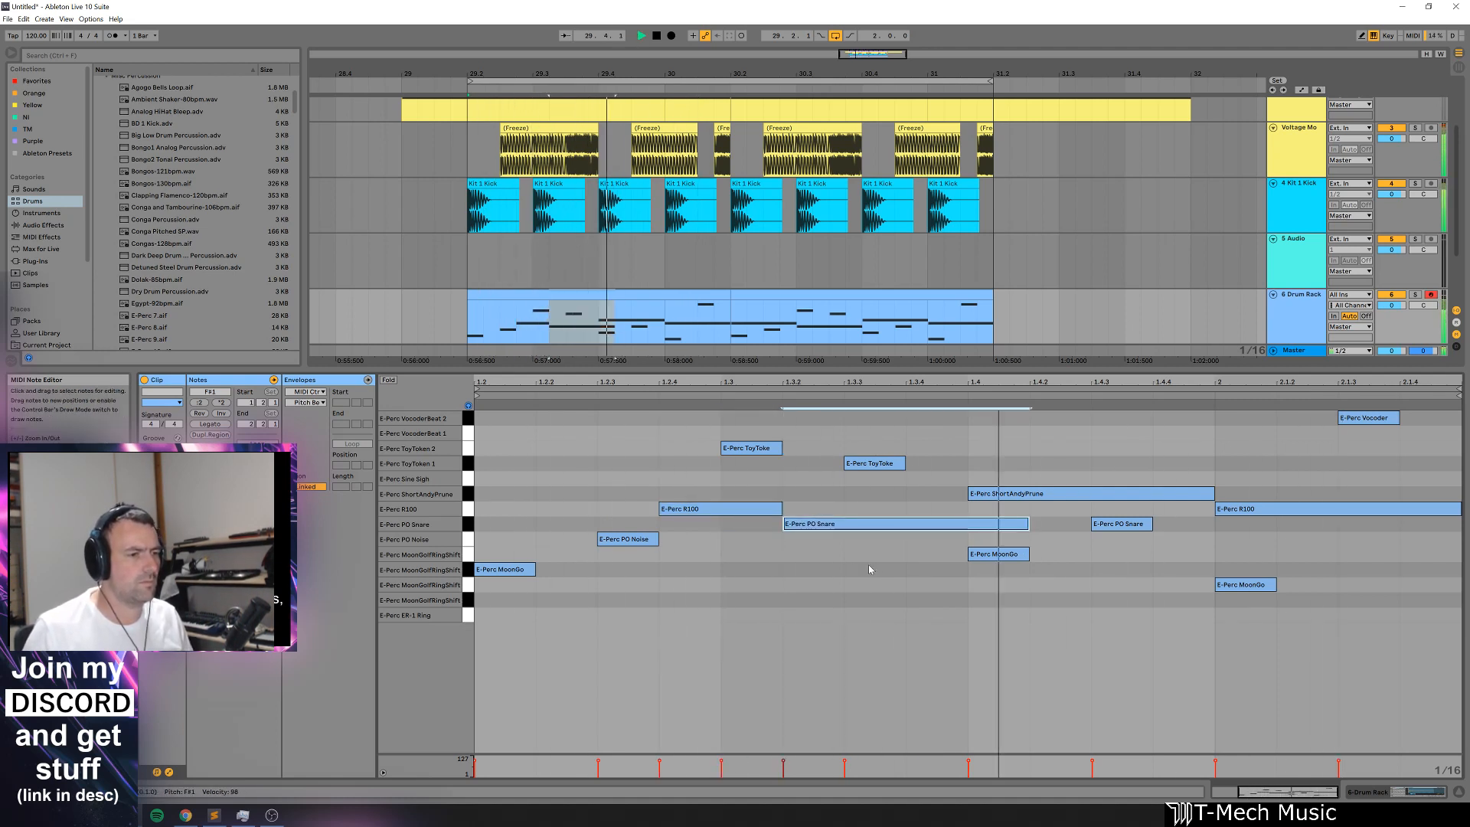
pyautogui.press('space')
pyautogui.moveTo(1026, 525); pyautogui.dragTo(903, 524)
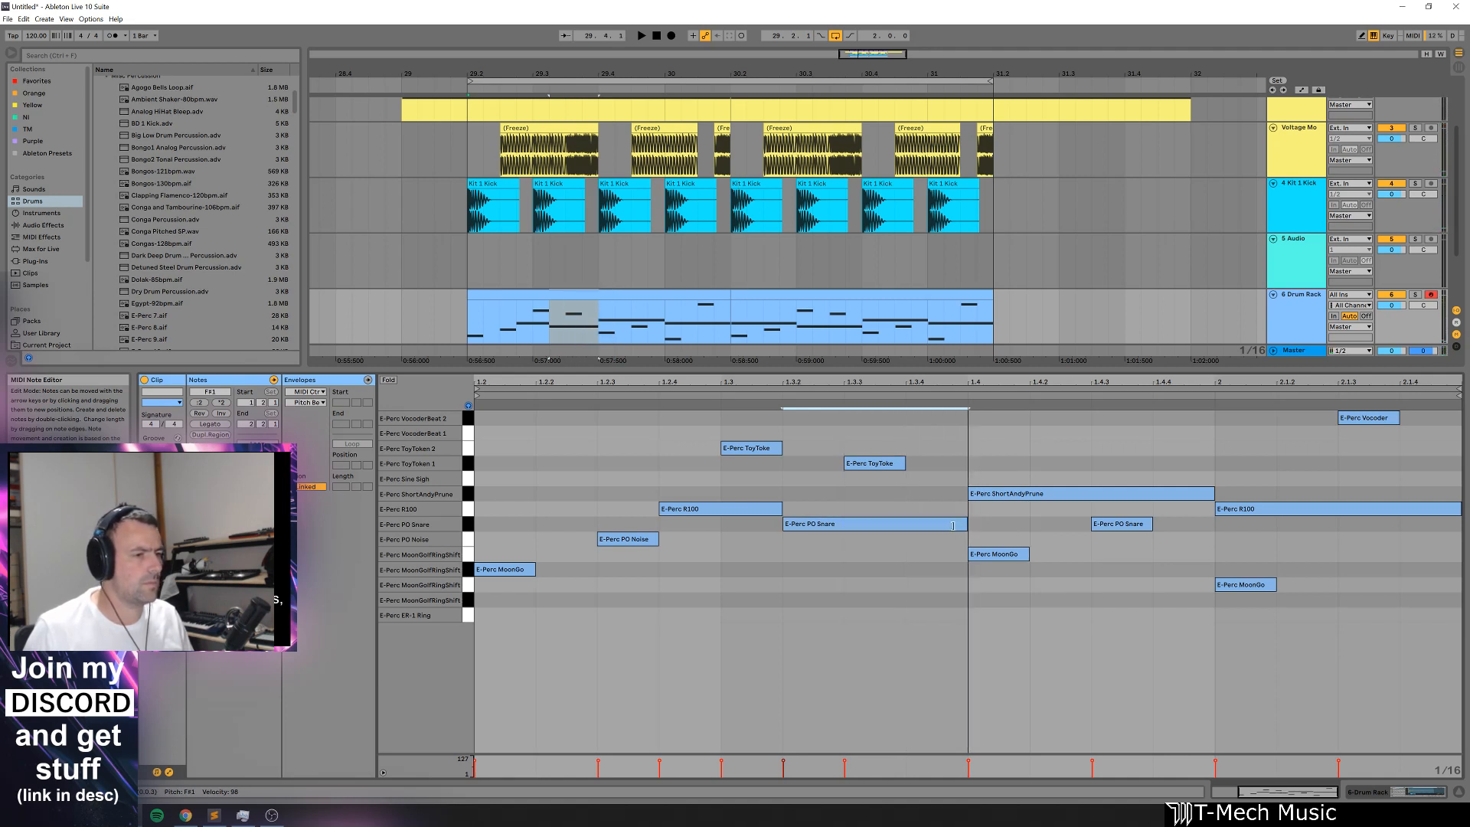
pyautogui.click(902, 528)
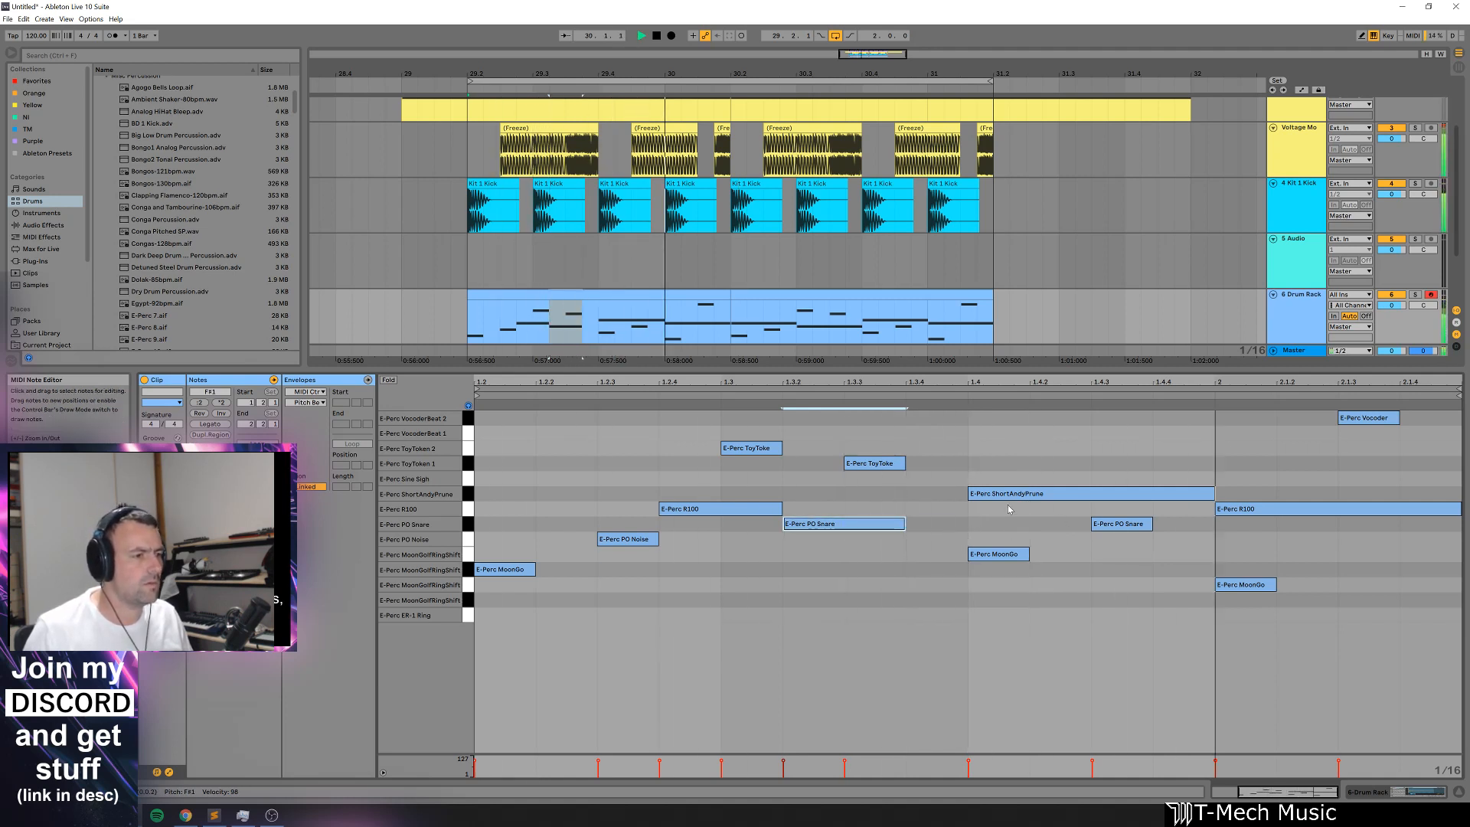
# Step: Move the E-Perc ShortAndyPrune note to 1.4.4 and shorten it to a sixteenth
pyautogui.click(1083, 496)
pyautogui.moveTo(1084, 498); pyautogui.dragTo(1267, 498)
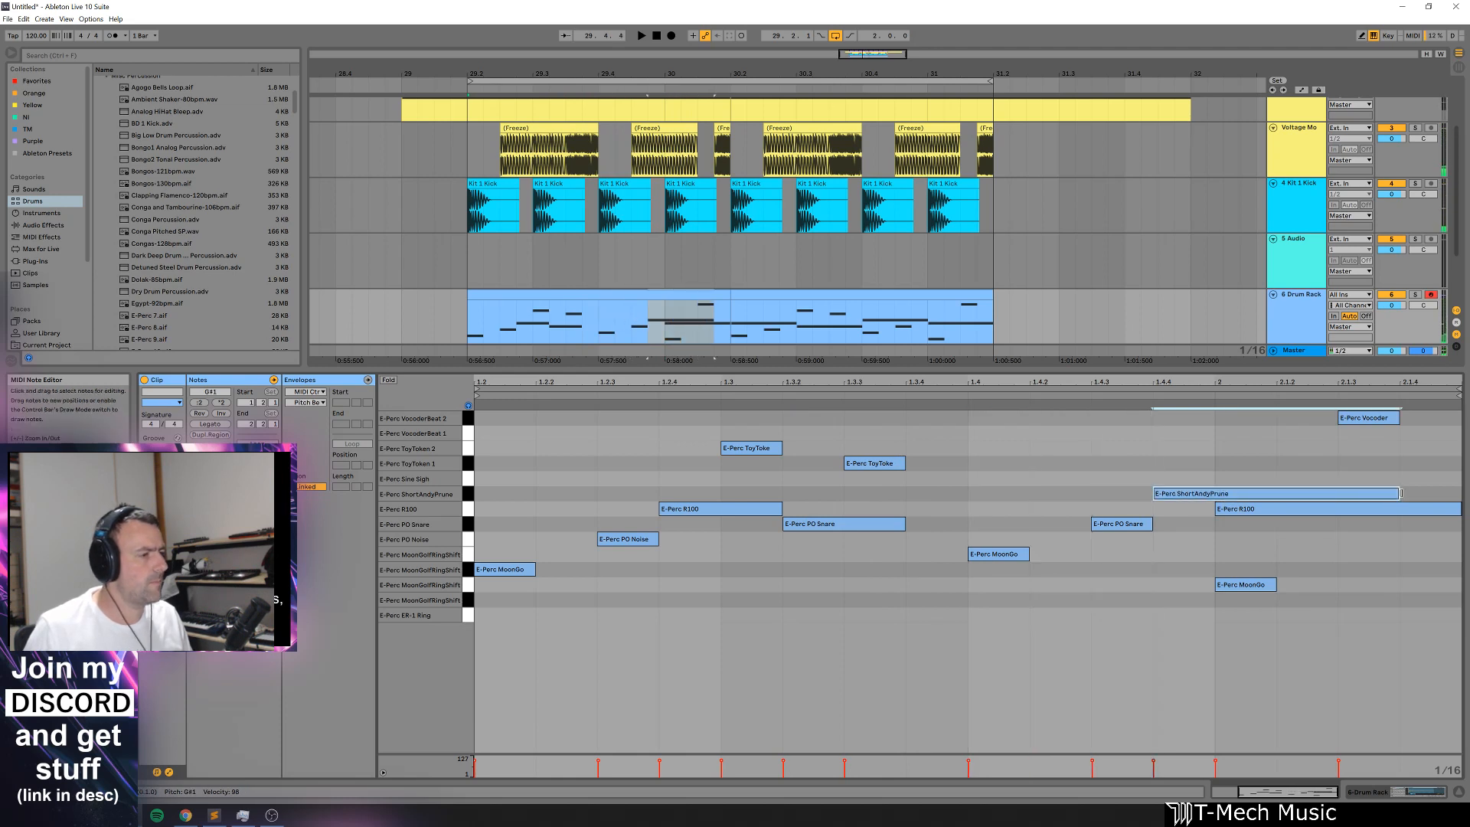
pyautogui.moveTo(1400, 494); pyautogui.dragTo(1215, 495)
# Step: Move the second E-Perc R100 note to 2.1.2 and shorten it to a sixteenth
pyautogui.moveTo(1323, 507); pyautogui.dragTo(1387, 506)
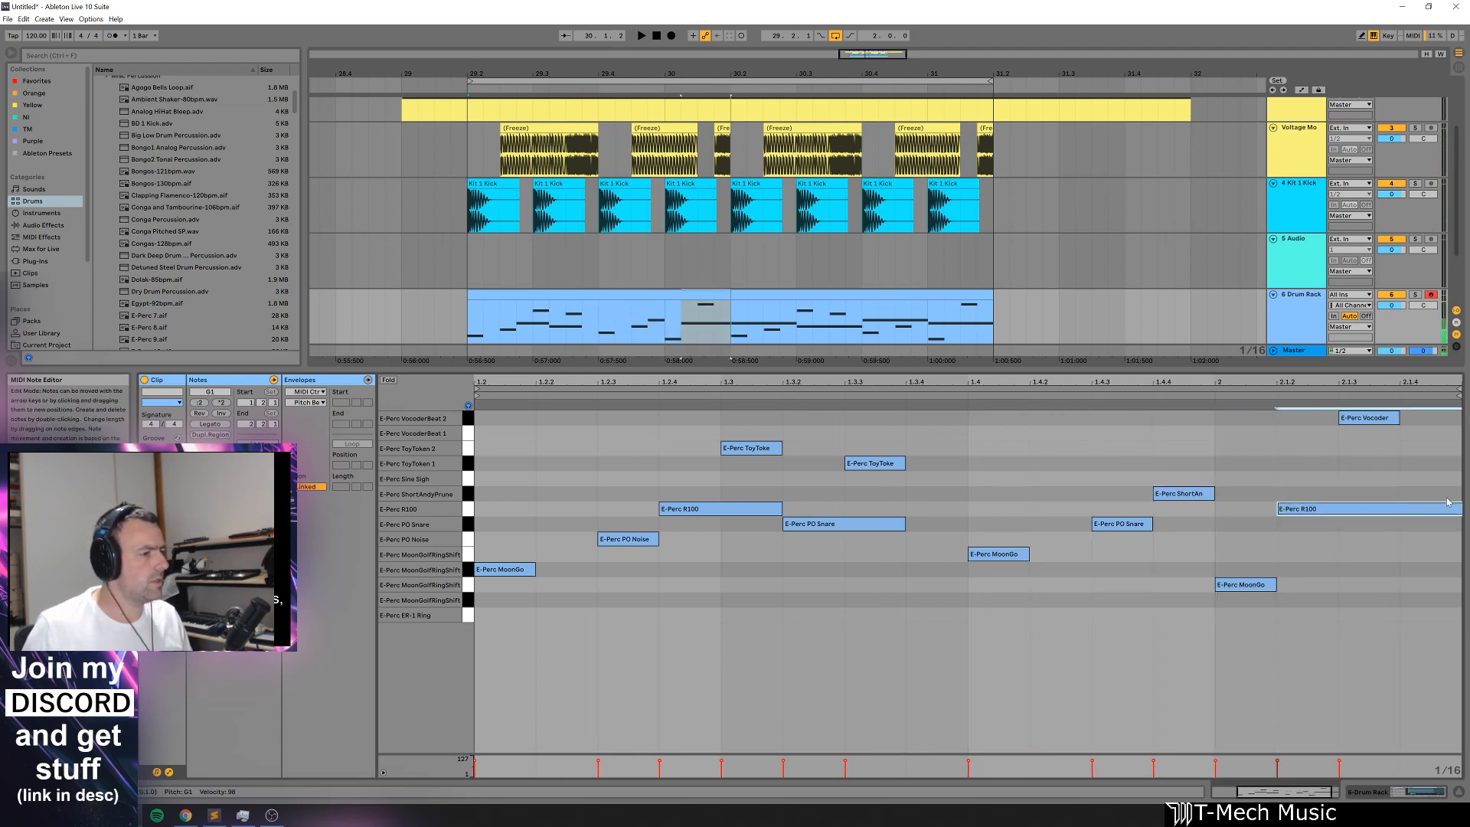
pyautogui.click(1449, 508)
pyautogui.hotkey('shift', 'Left')
pyautogui.hotkey('shift', 'Left')
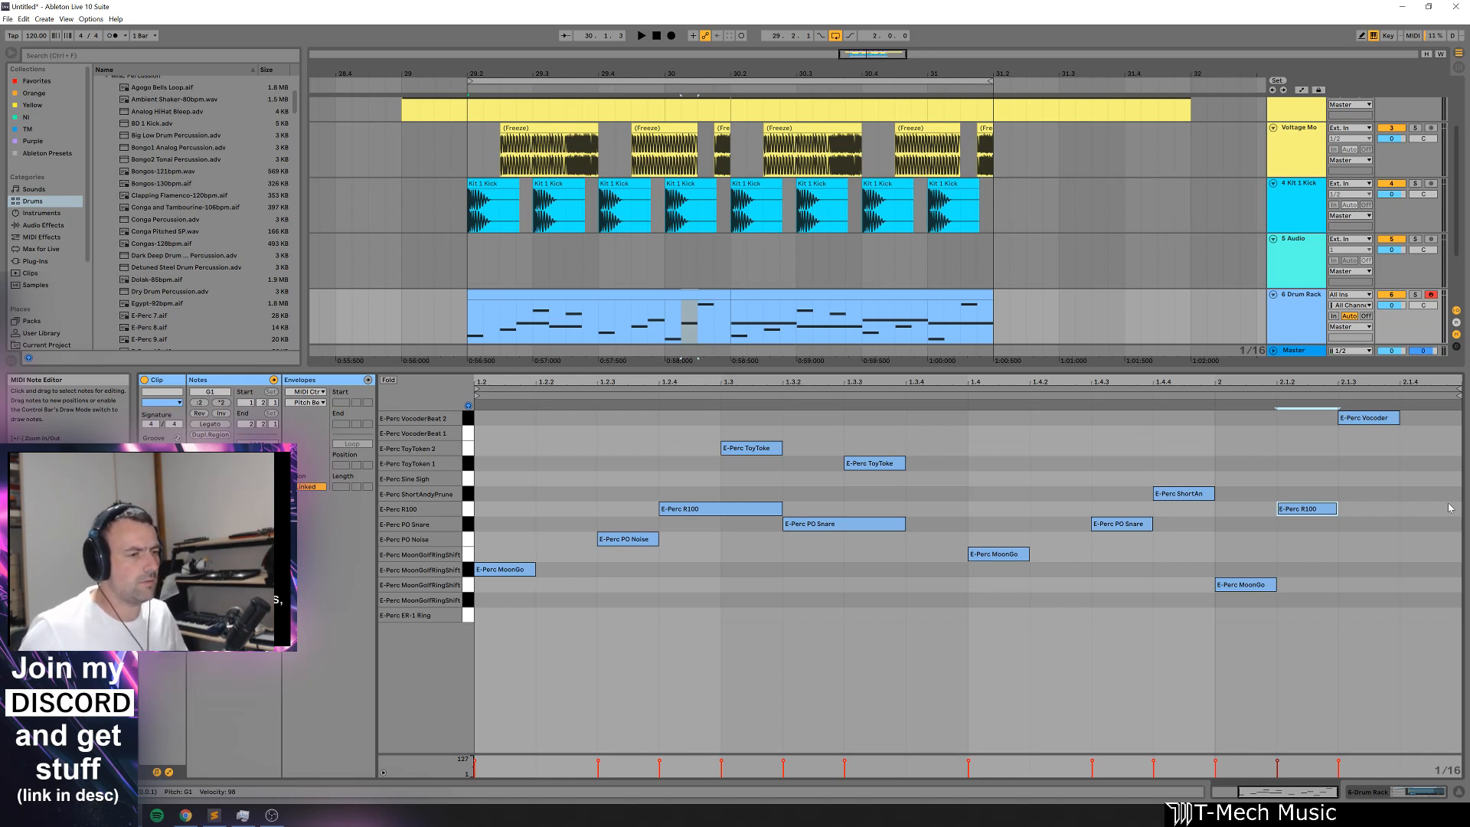
# Step: Shorten the E-Perc R100 note at 1.2.4 and the E-Perc PO Snare note at 1.3.2 to sixteenths
pyautogui.moveTo(832, 542); pyautogui.dragTo(754, 486)
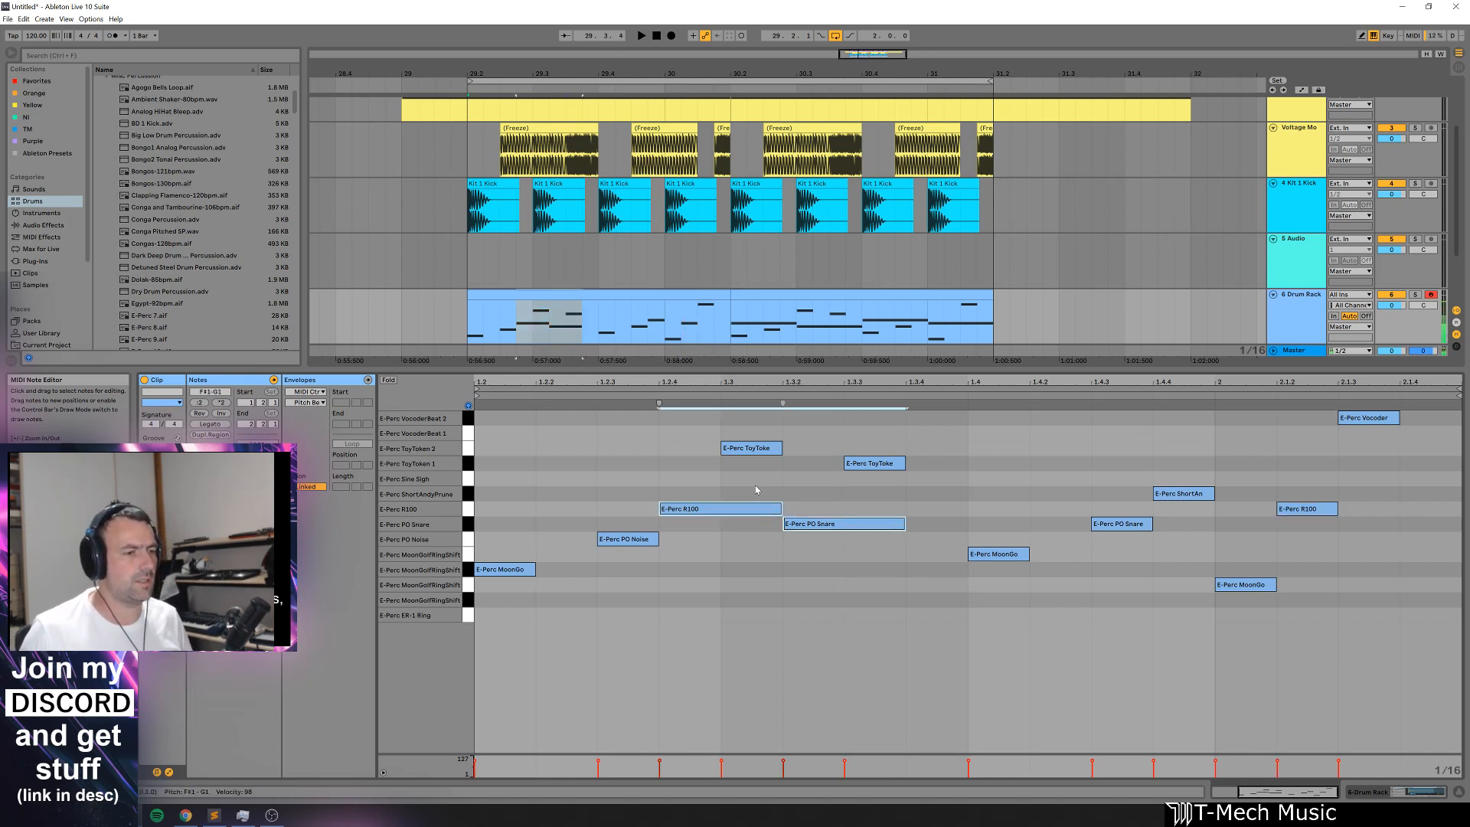
pyautogui.hotkey('shift', 'Left')
pyautogui.click(989, 525)
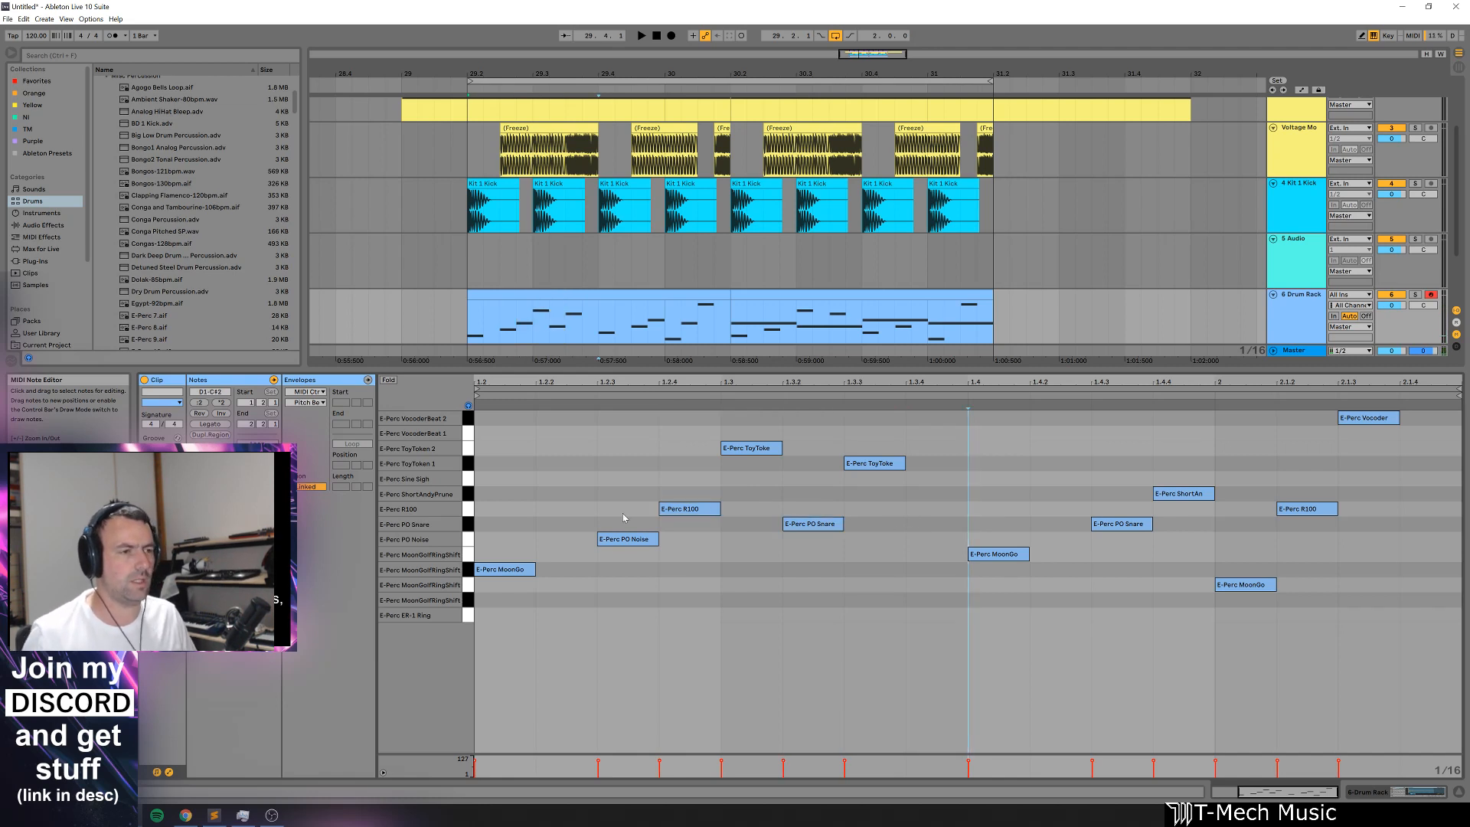
# Step: Play the loop and replace its second-bar percussion with a duplicate of the revised first-bar clip
pyautogui.click(612, 394)
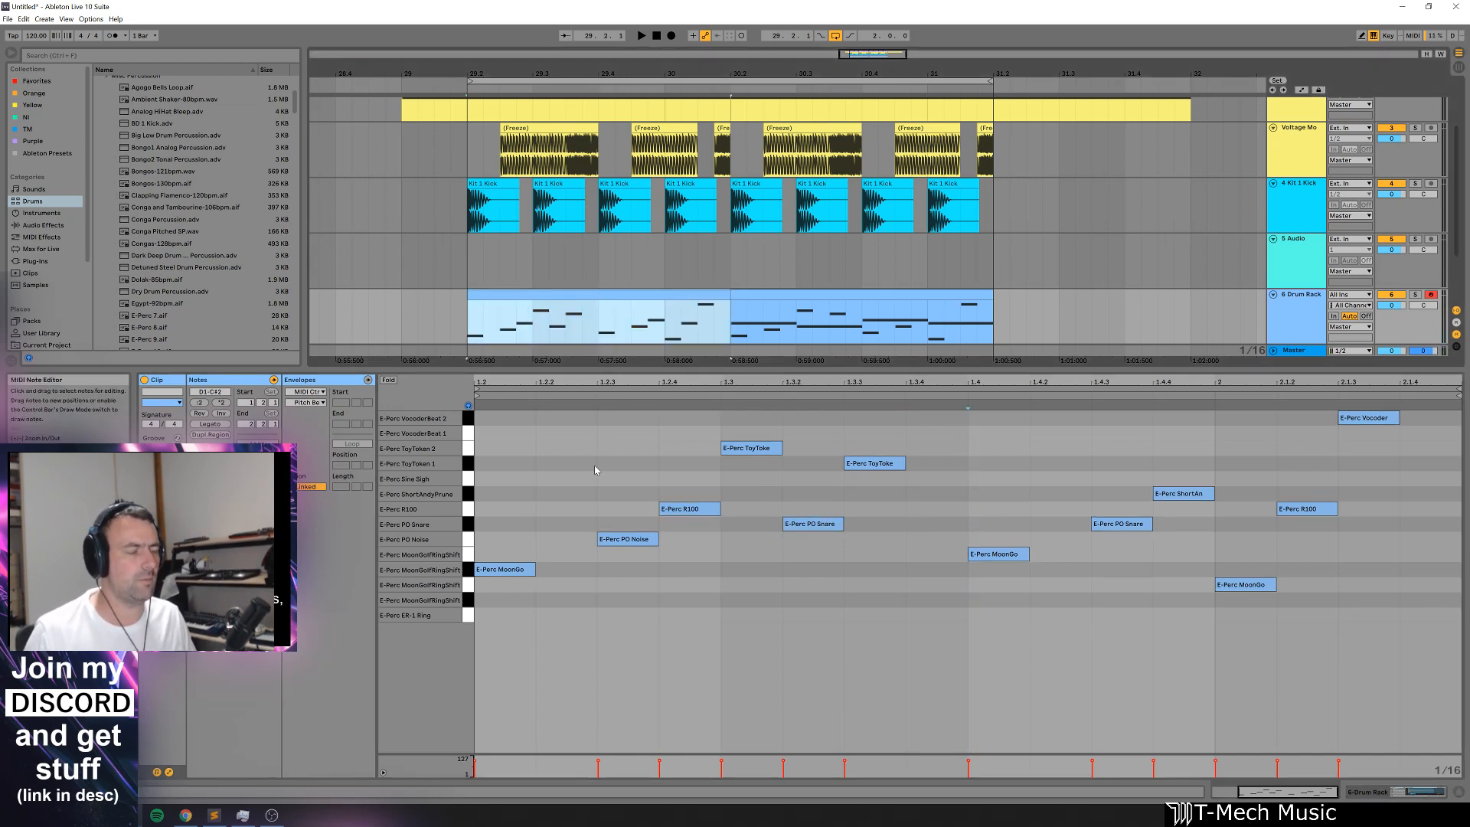
pyautogui.press('space')
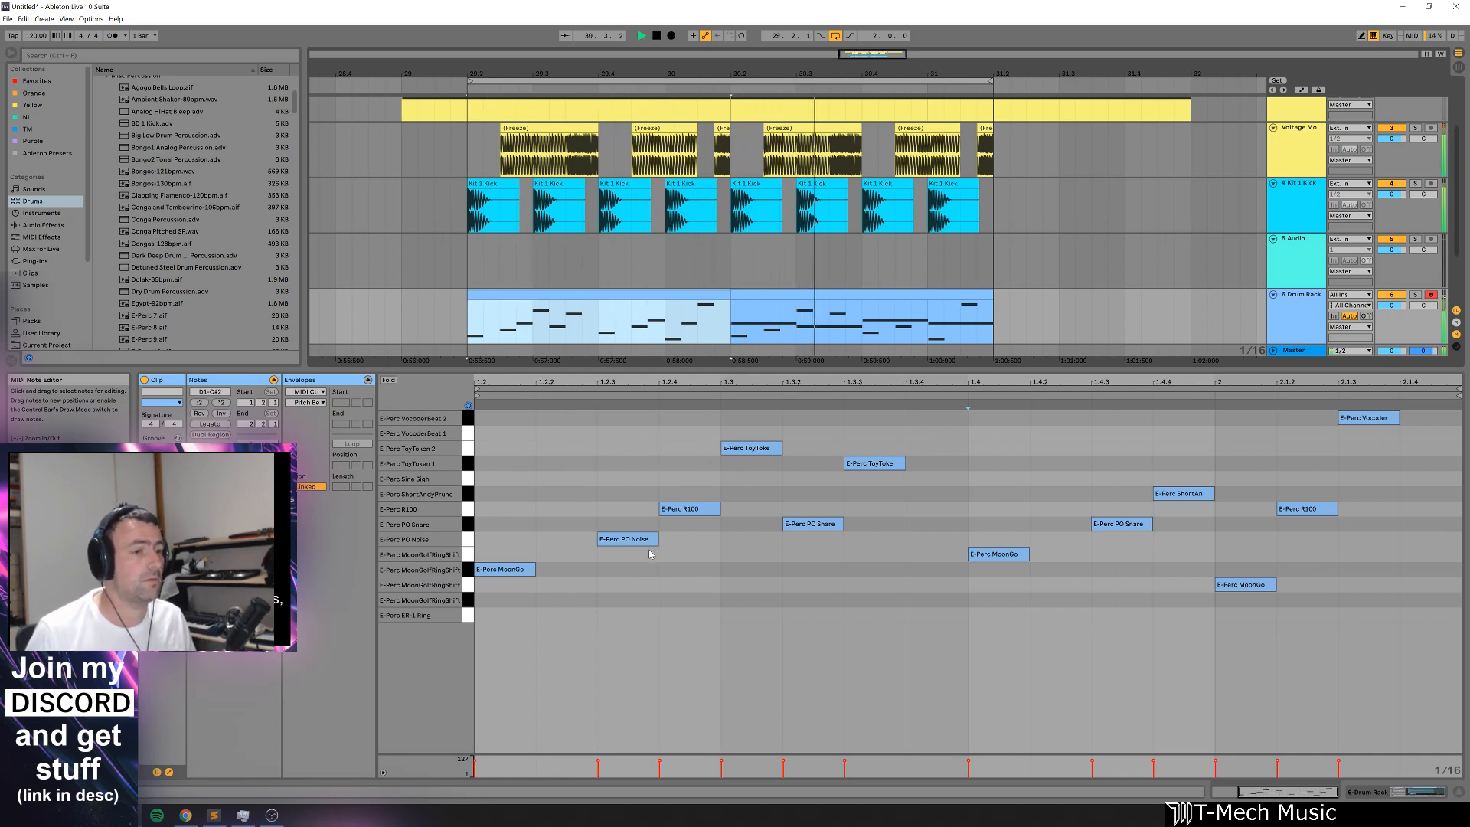
pyautogui.hotkey('ctrl', 'd')
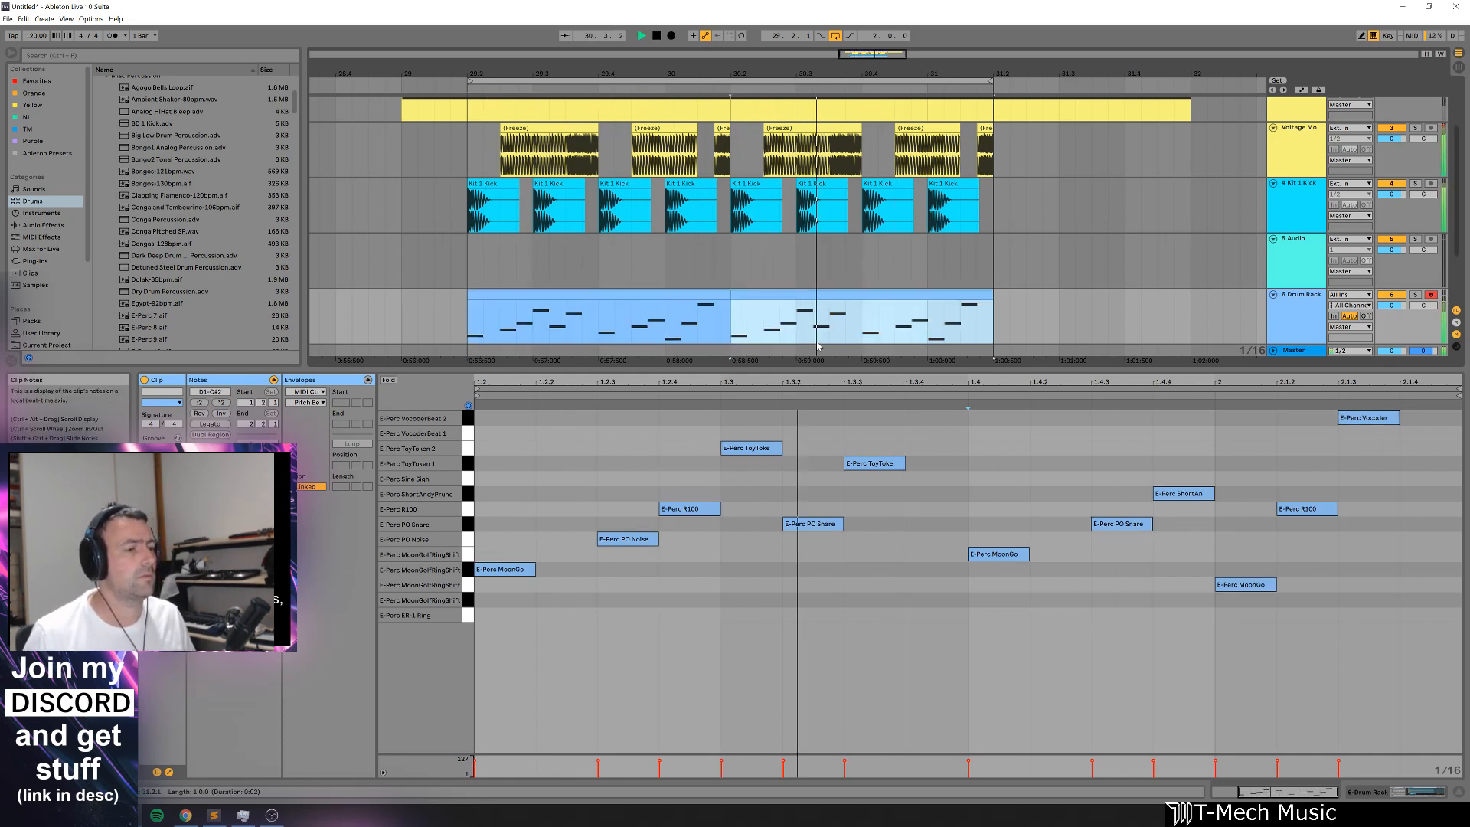
# Step: Load an empty Drum Rack onto the new MIDI track below the percussion track
pyautogui.moveTo(830, 376); pyautogui.dragTo(829, 443)
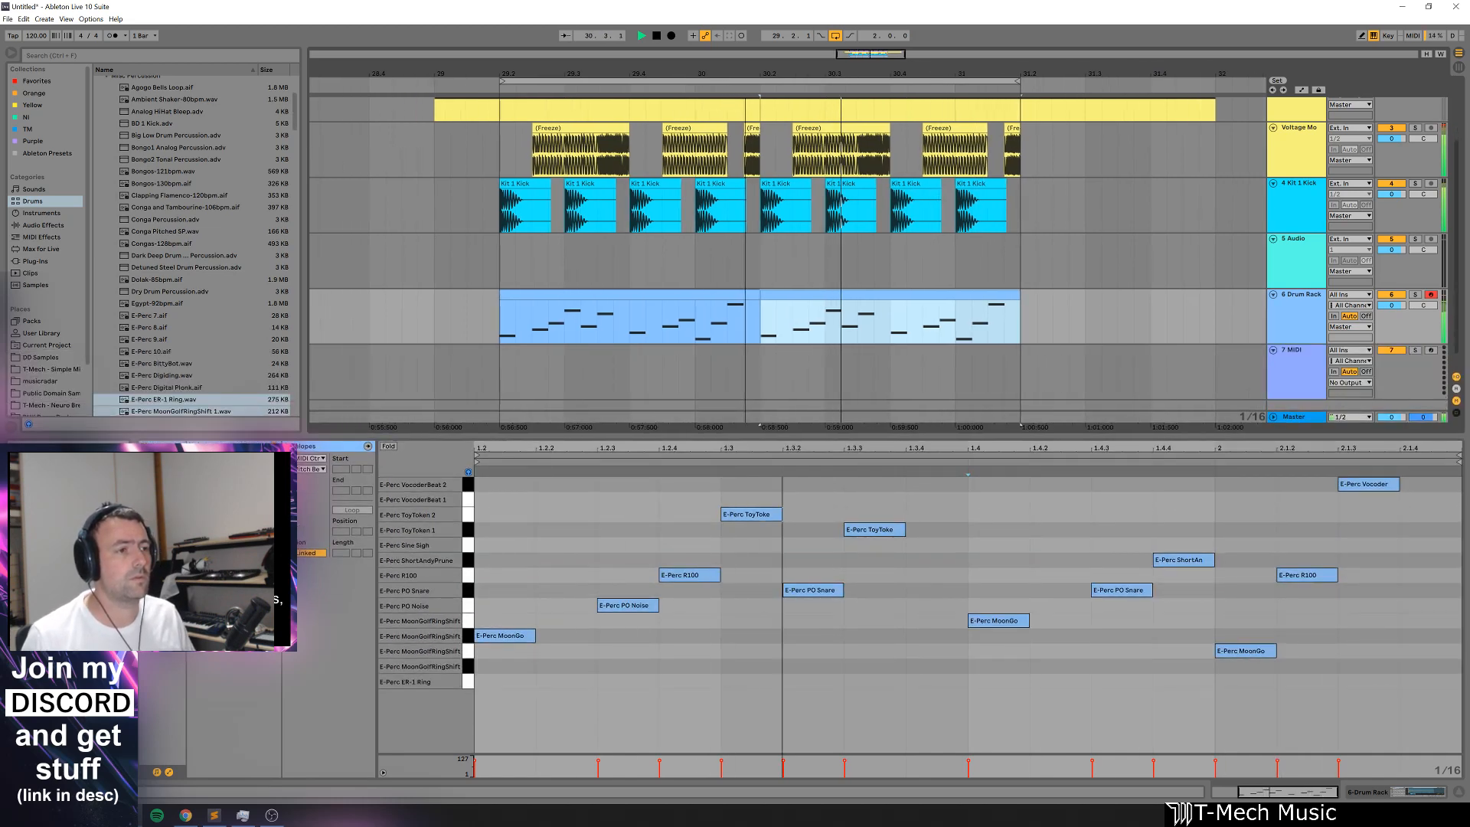
pyautogui.click(1291, 318)
pyautogui.click(1307, 371)
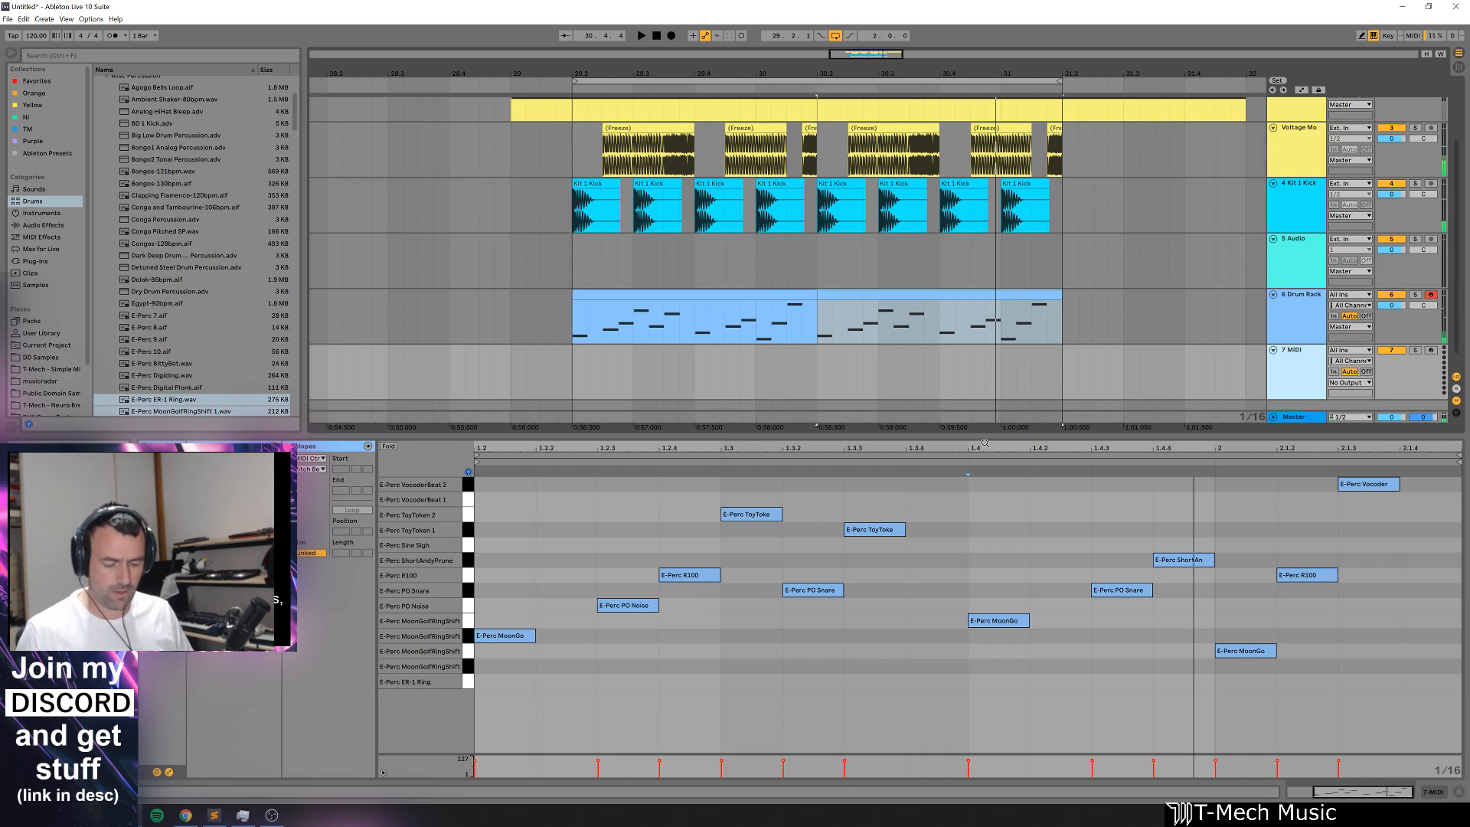
pyautogui.hotkey('ctrl', 'f')
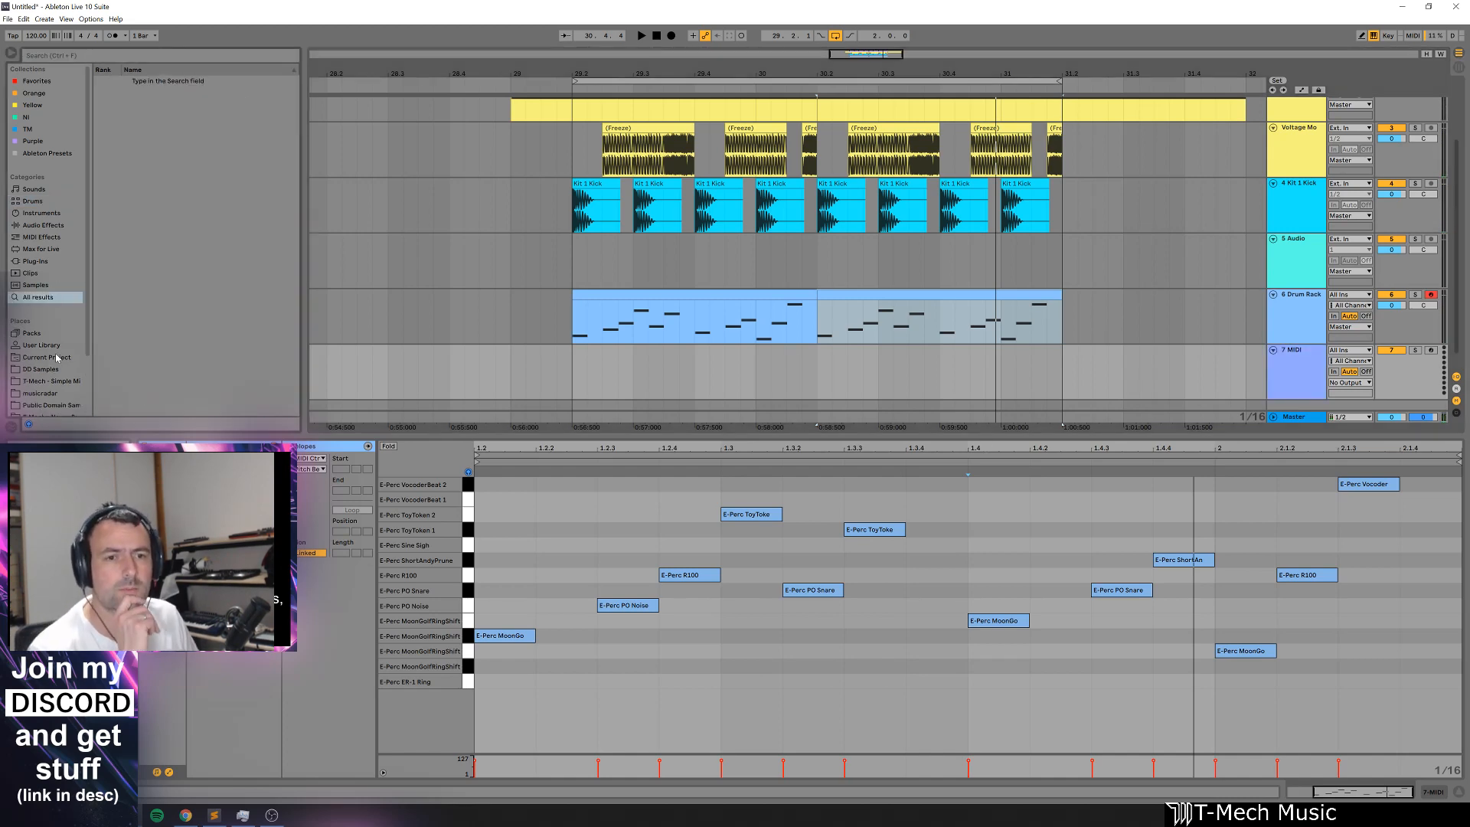
pyautogui.click(33, 201)
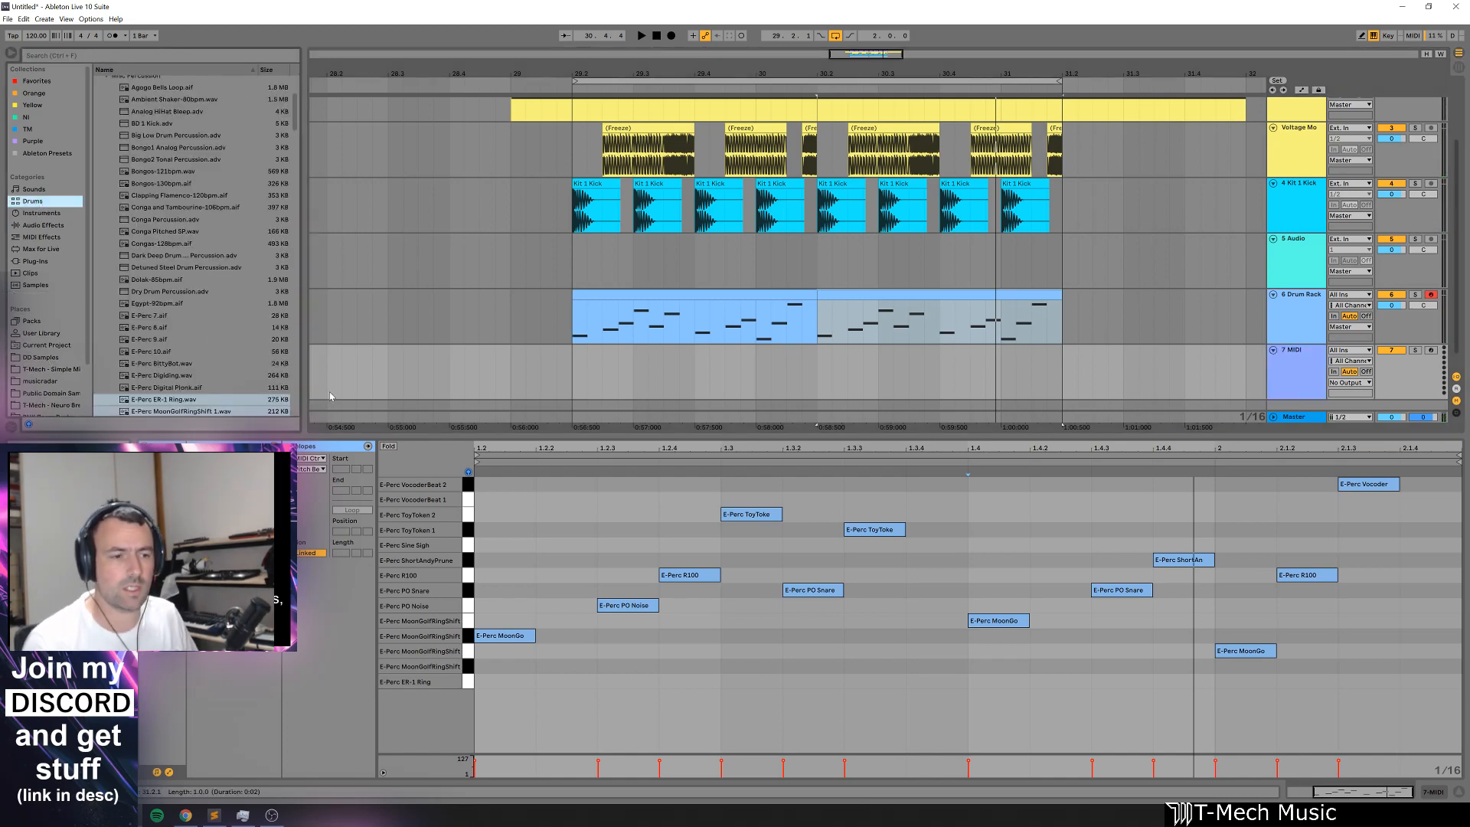
pyautogui.click(418, 408)
pyautogui.hotkey('ctrl', 'f')
pyautogui.write('drum rack')
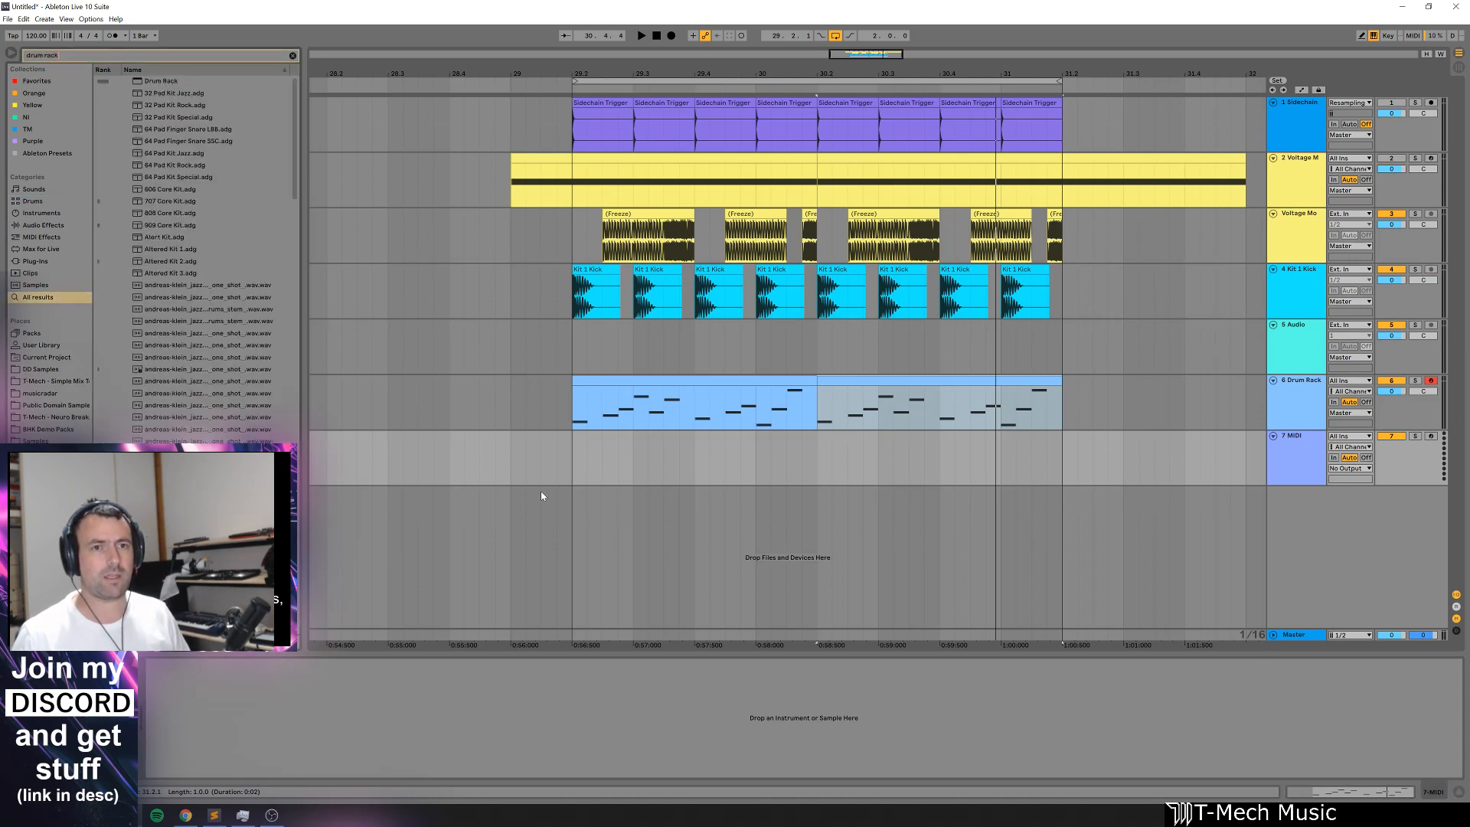
pyautogui.moveTo(153, 84); pyautogui.dragTo(571, 360)
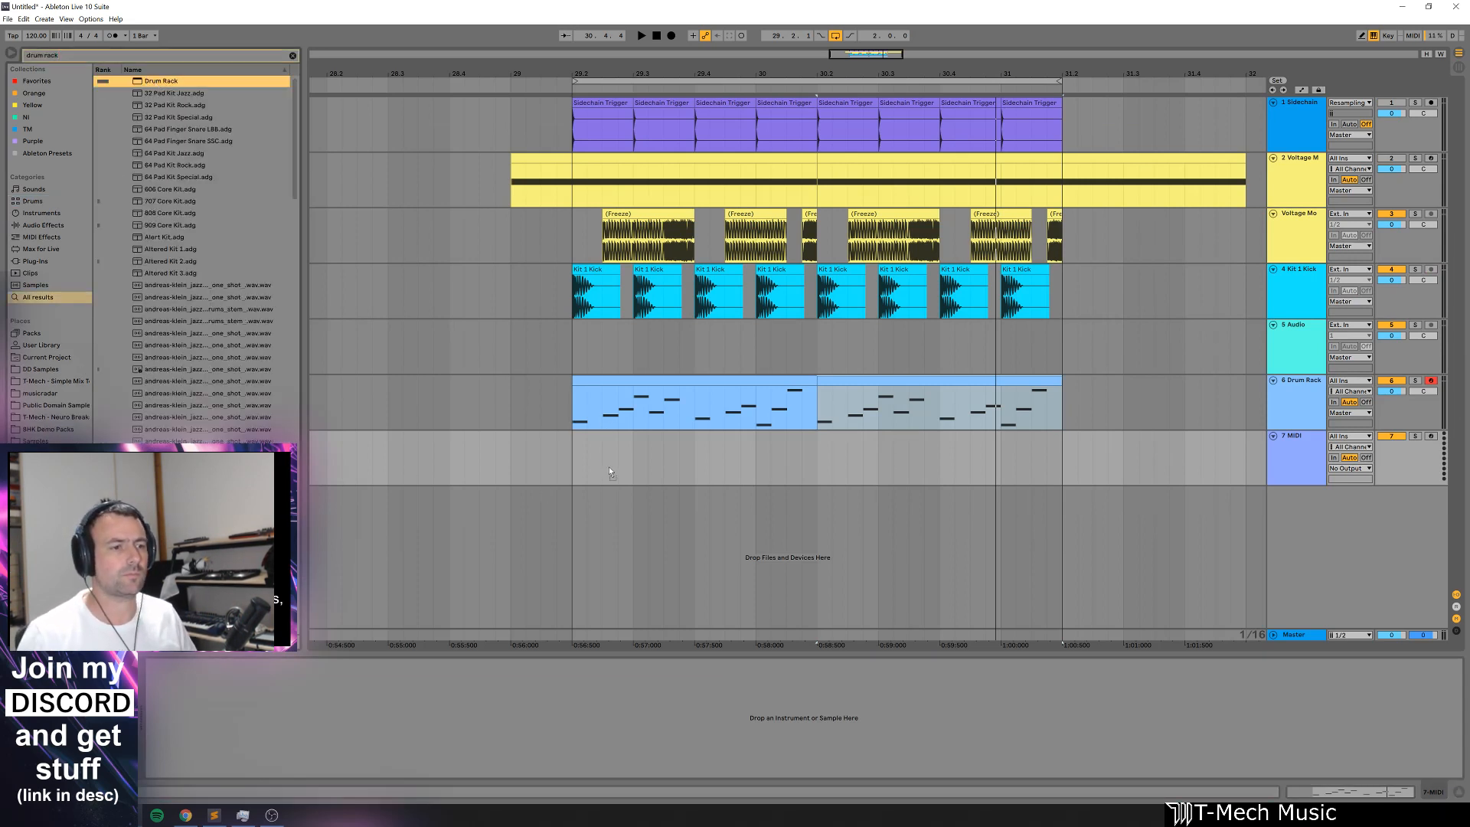
pyautogui.moveTo(610, 473); pyautogui.dragTo(610, 472)
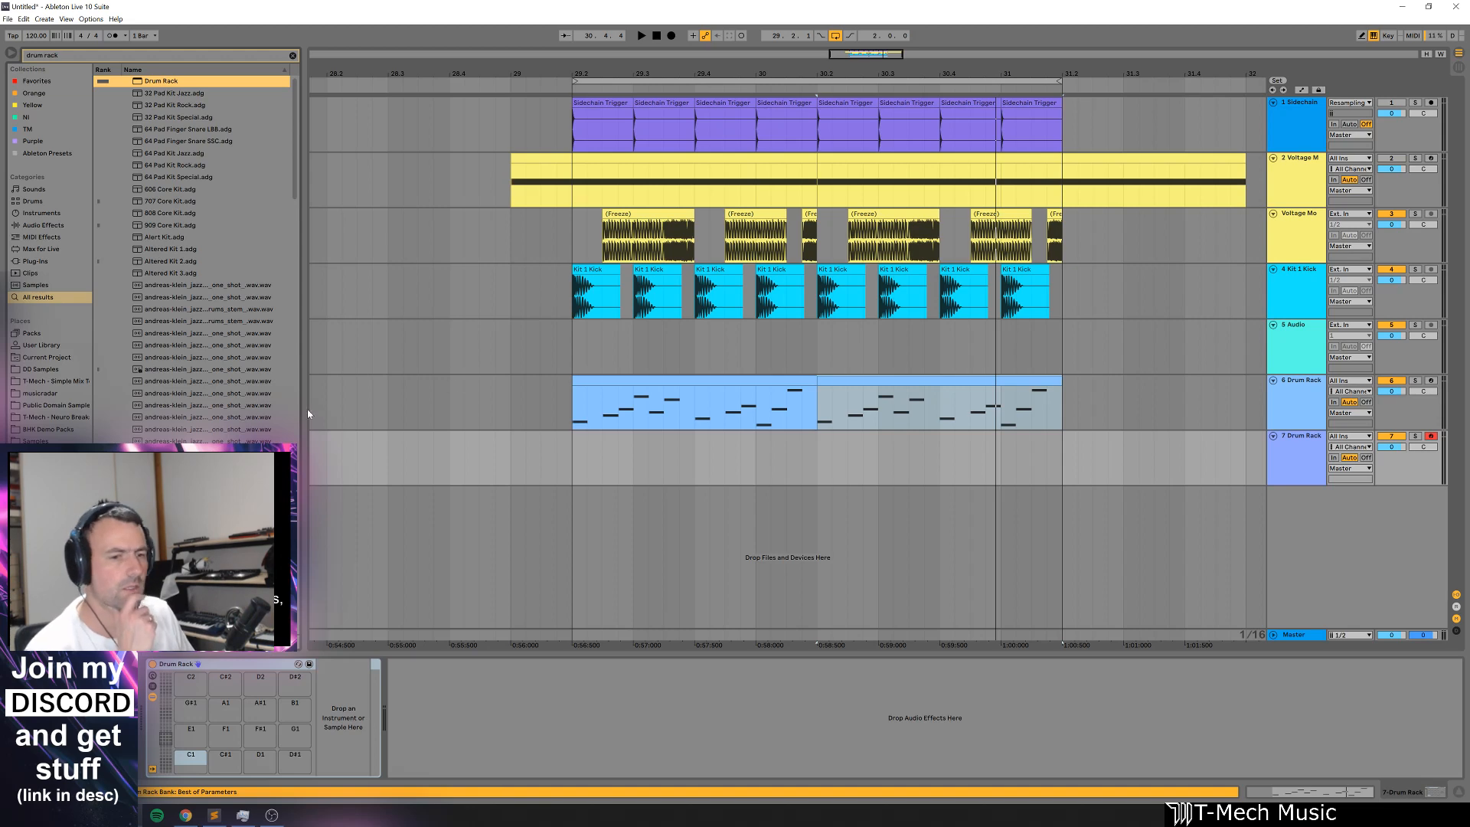
# Step: Load the hi-hat samples from Hihat Acoustic Open Close through Hihat Bring Em Open onto the new Drum Rack's pads, starting at C1
pyautogui.press('Escape')
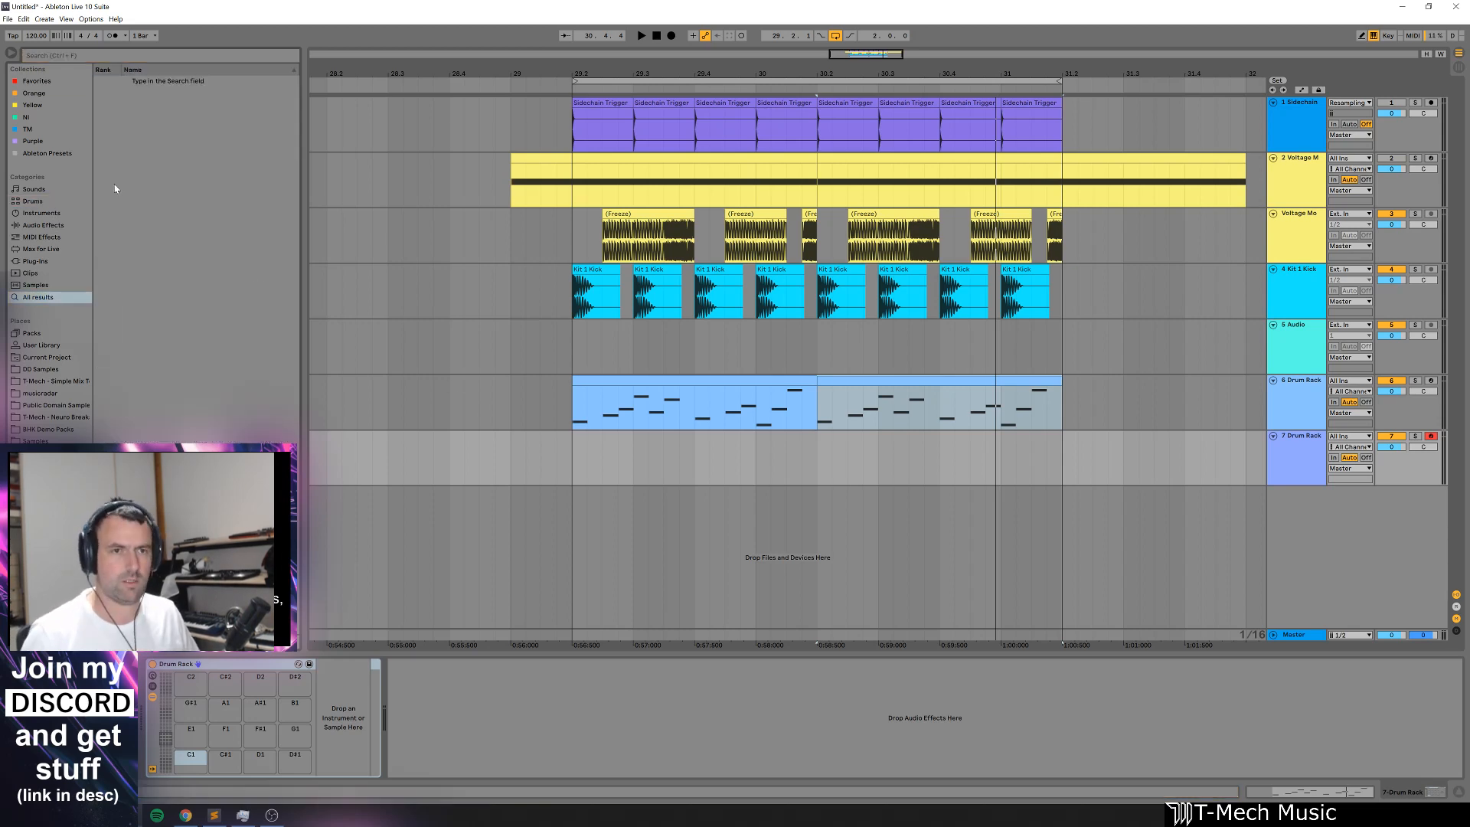
pyautogui.click(38, 201)
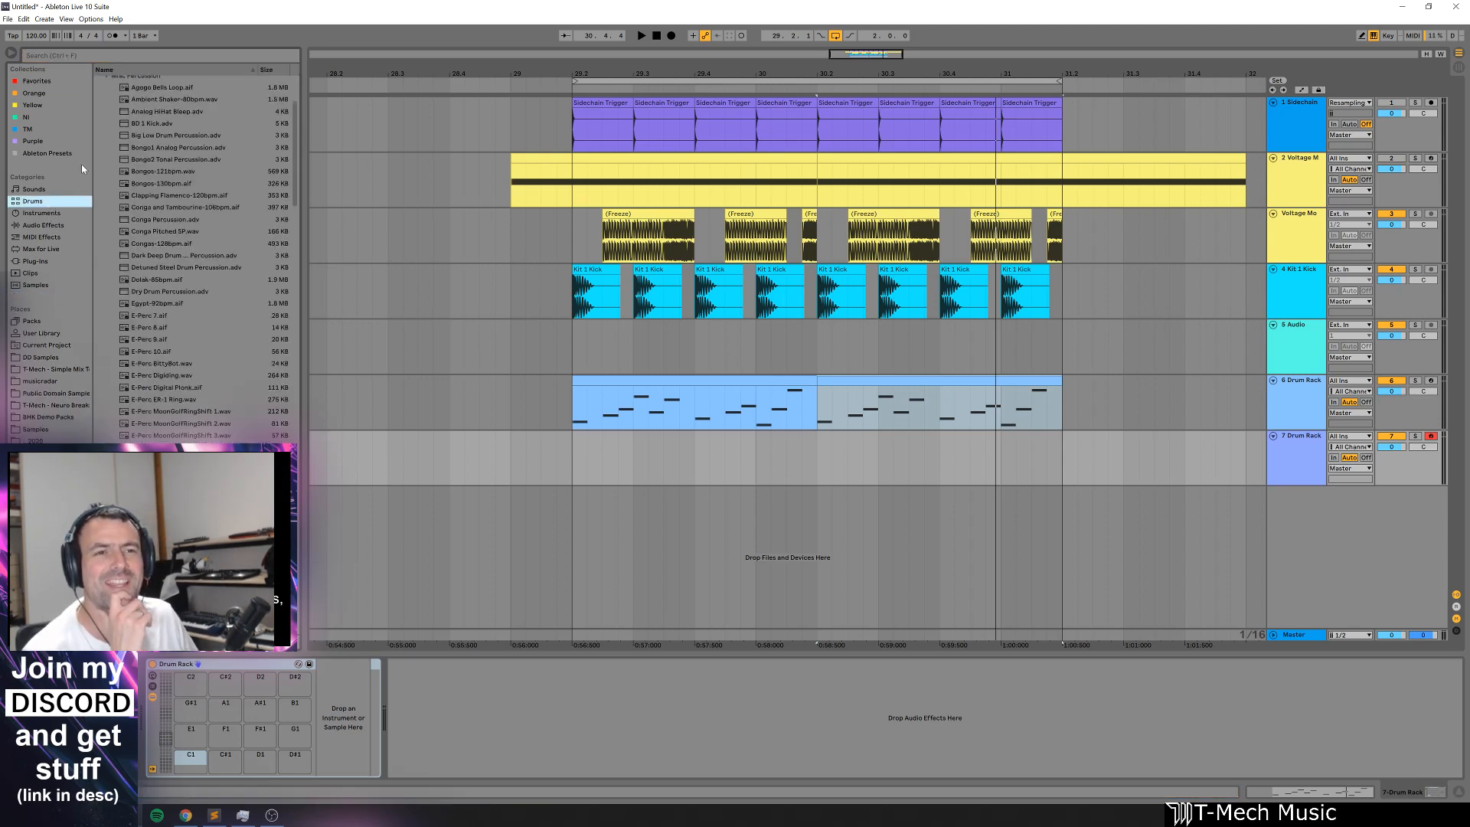
pyautogui.click(107, 190)
pyautogui.click(108, 167)
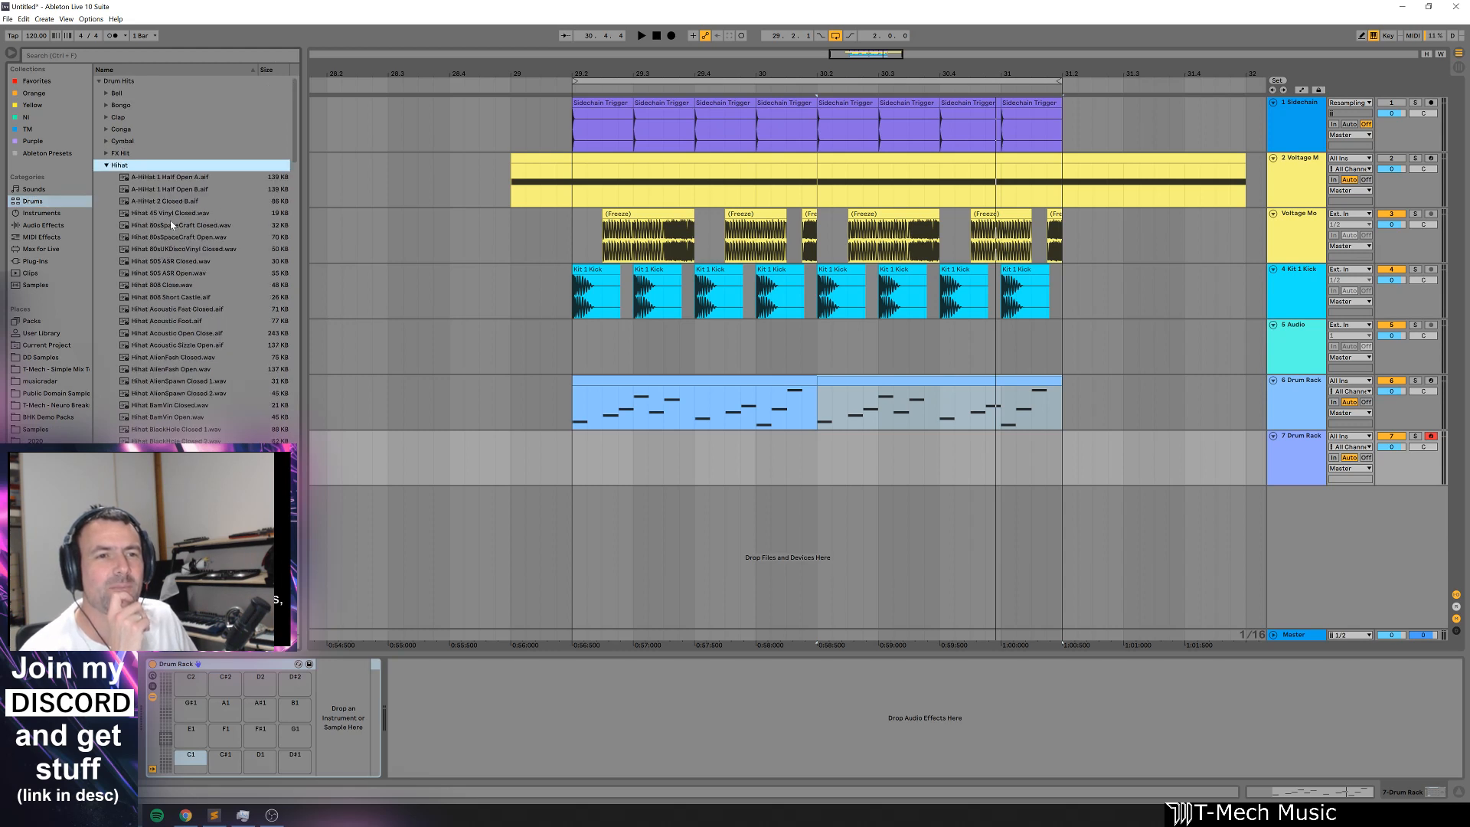
pyautogui.click(176, 333)
pyautogui.keyDown('shift'); pyautogui.click(176, 441); pyautogui.keyUp('shift')
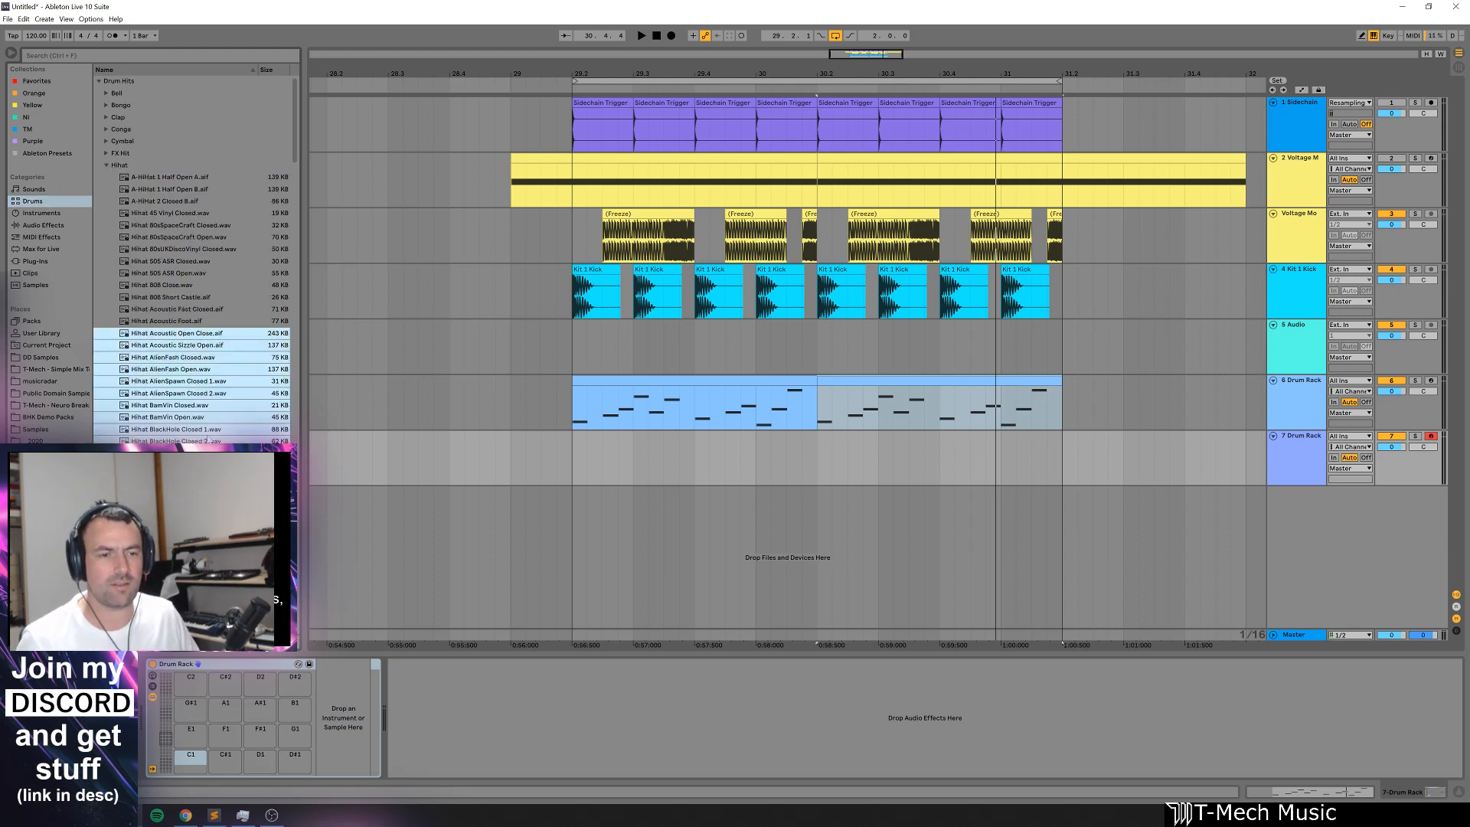
pyautogui.moveTo(206, 442); pyautogui.dragTo(192, 749)
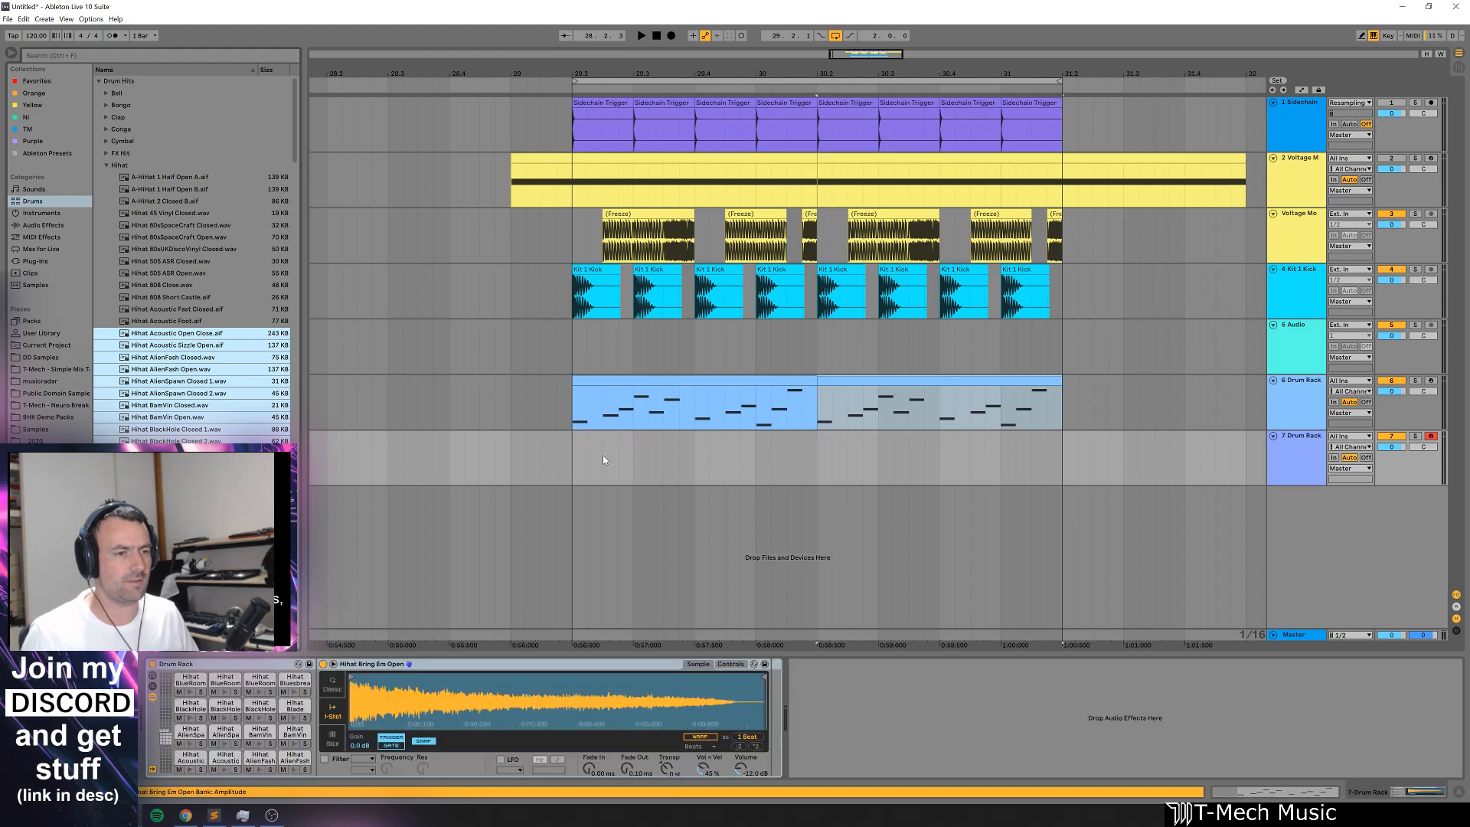
# Step: Paste the one-bar percussion clip onto the hi-hat Drum Rack track at 29.2.1, audition it, and duplicate it into the second bar
pyautogui.moveTo(578, 459); pyautogui.dragTo(692, 456)
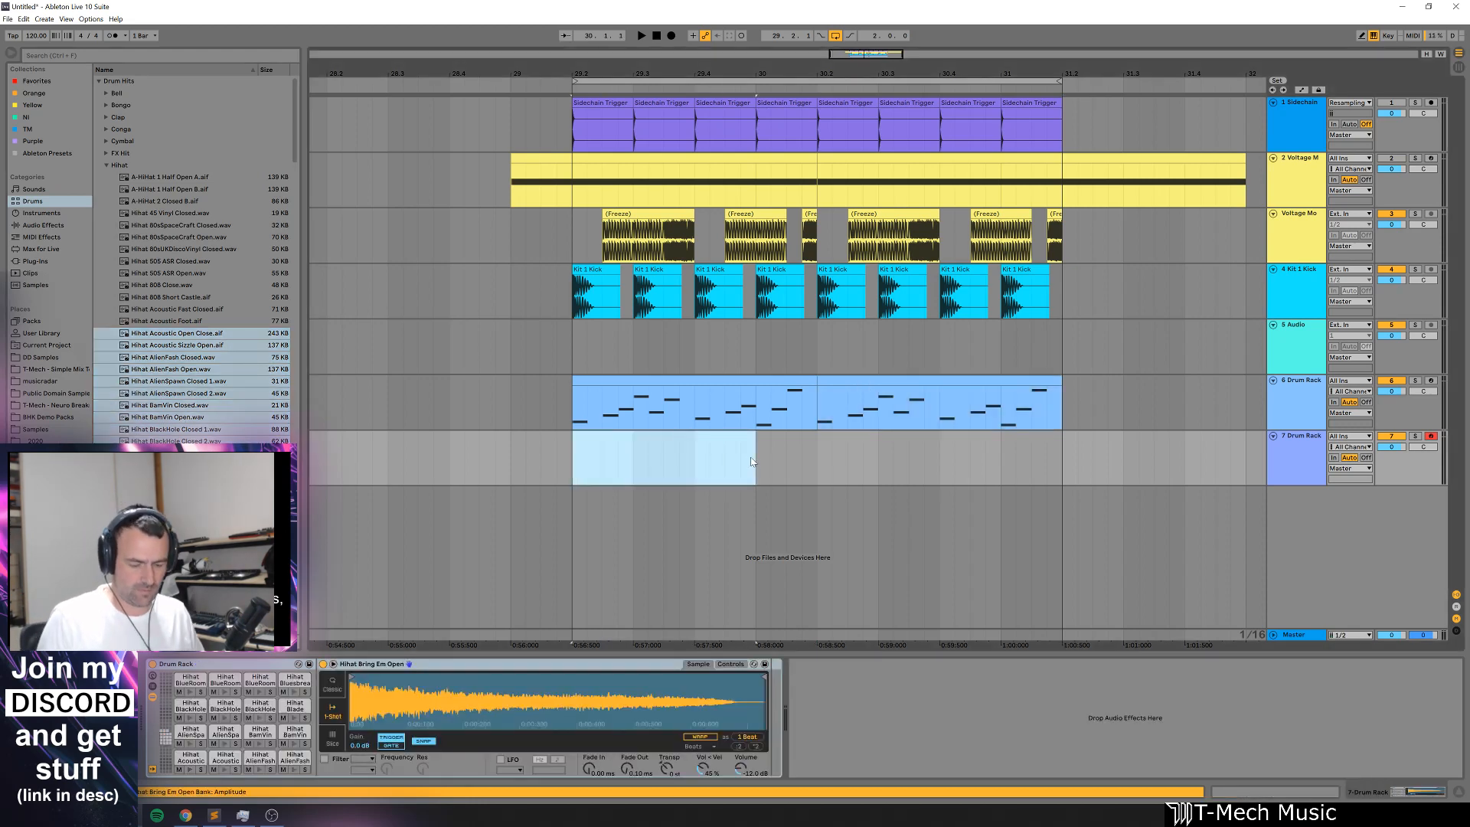
pyautogui.hotkey('ctrl', 'v')
pyautogui.press('space')
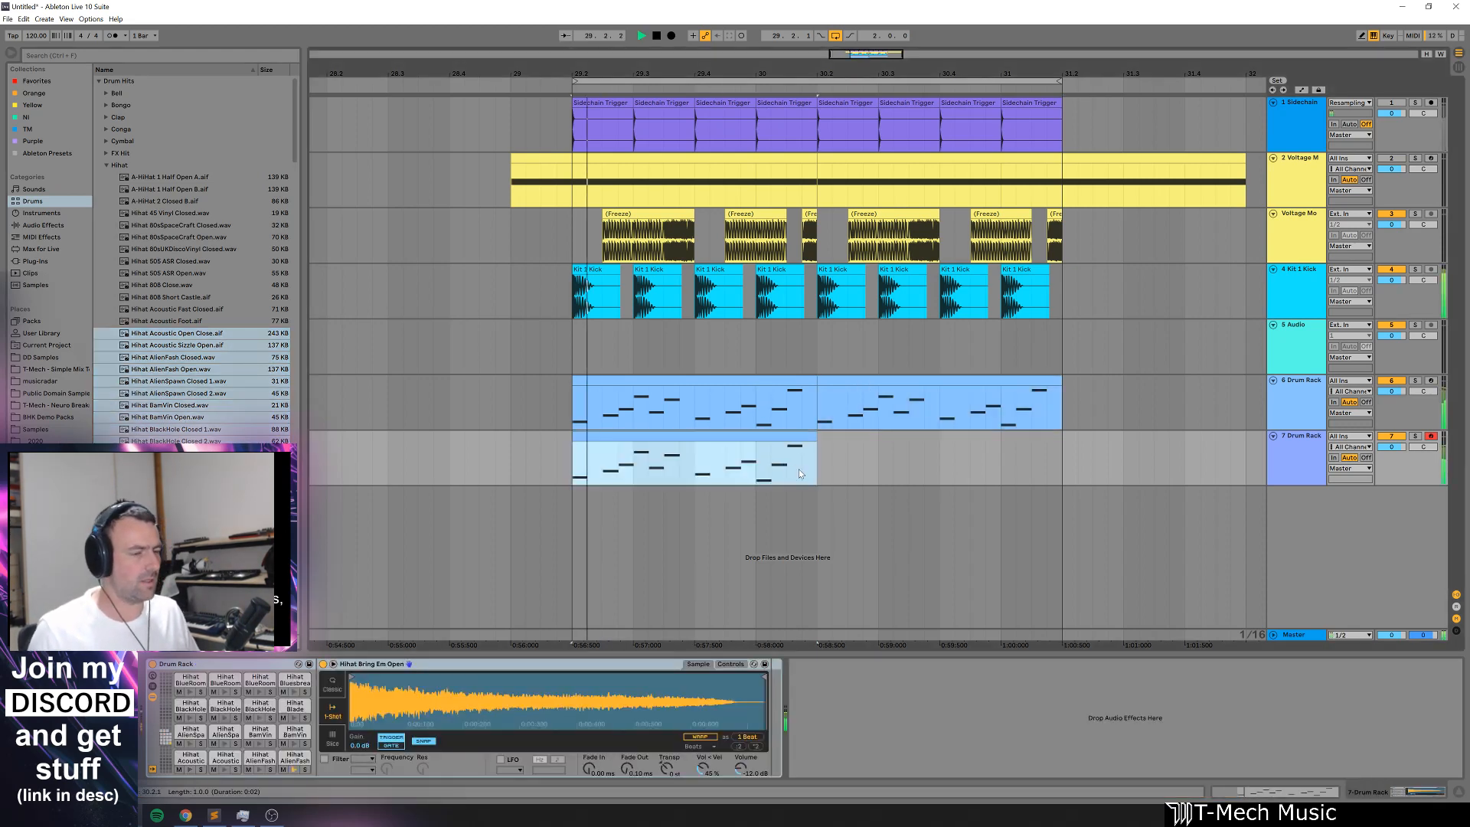
pyautogui.doubleClick(752, 448)
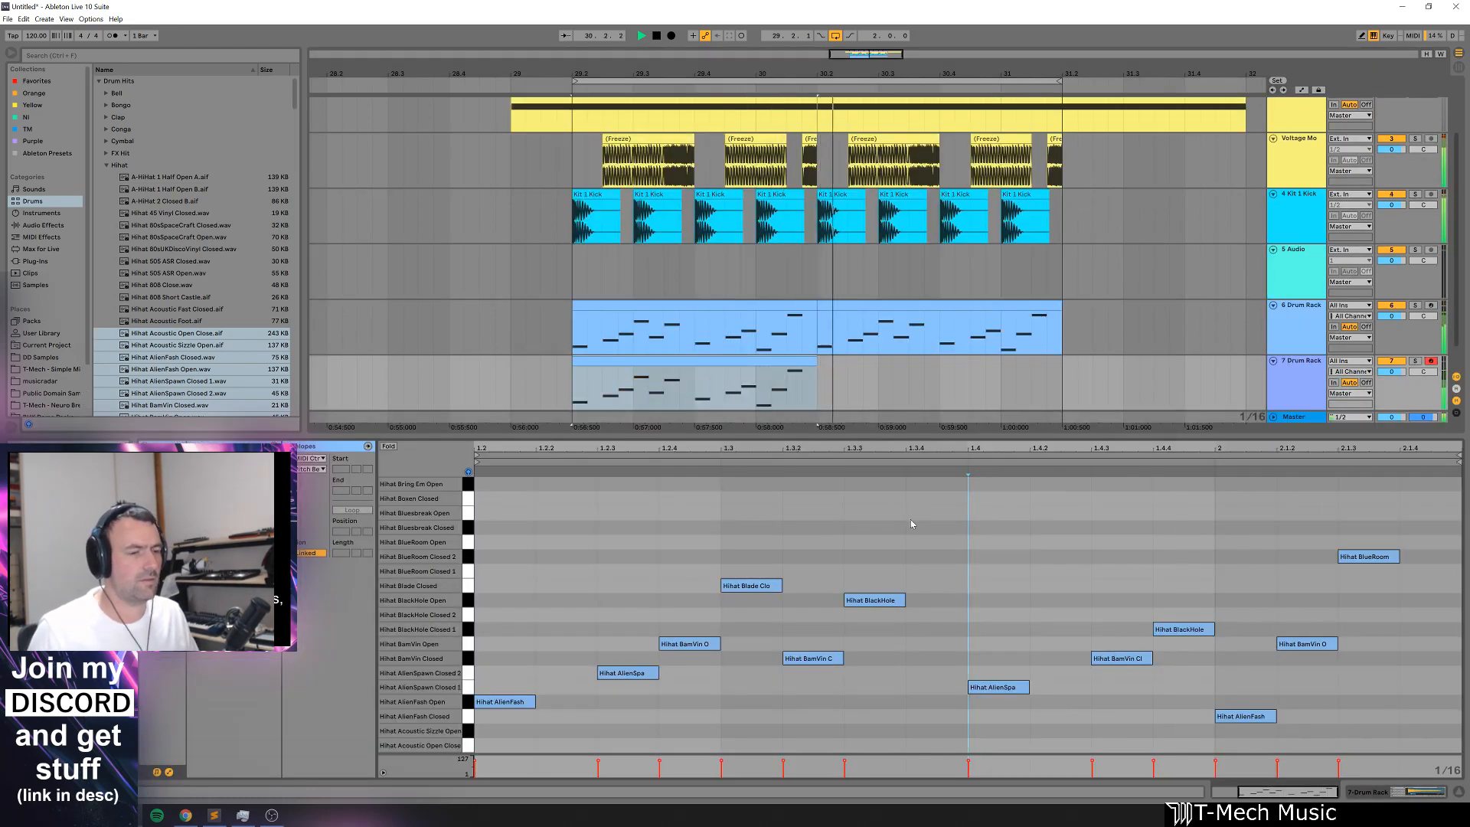
pyautogui.click(721, 394)
pyautogui.press('space')
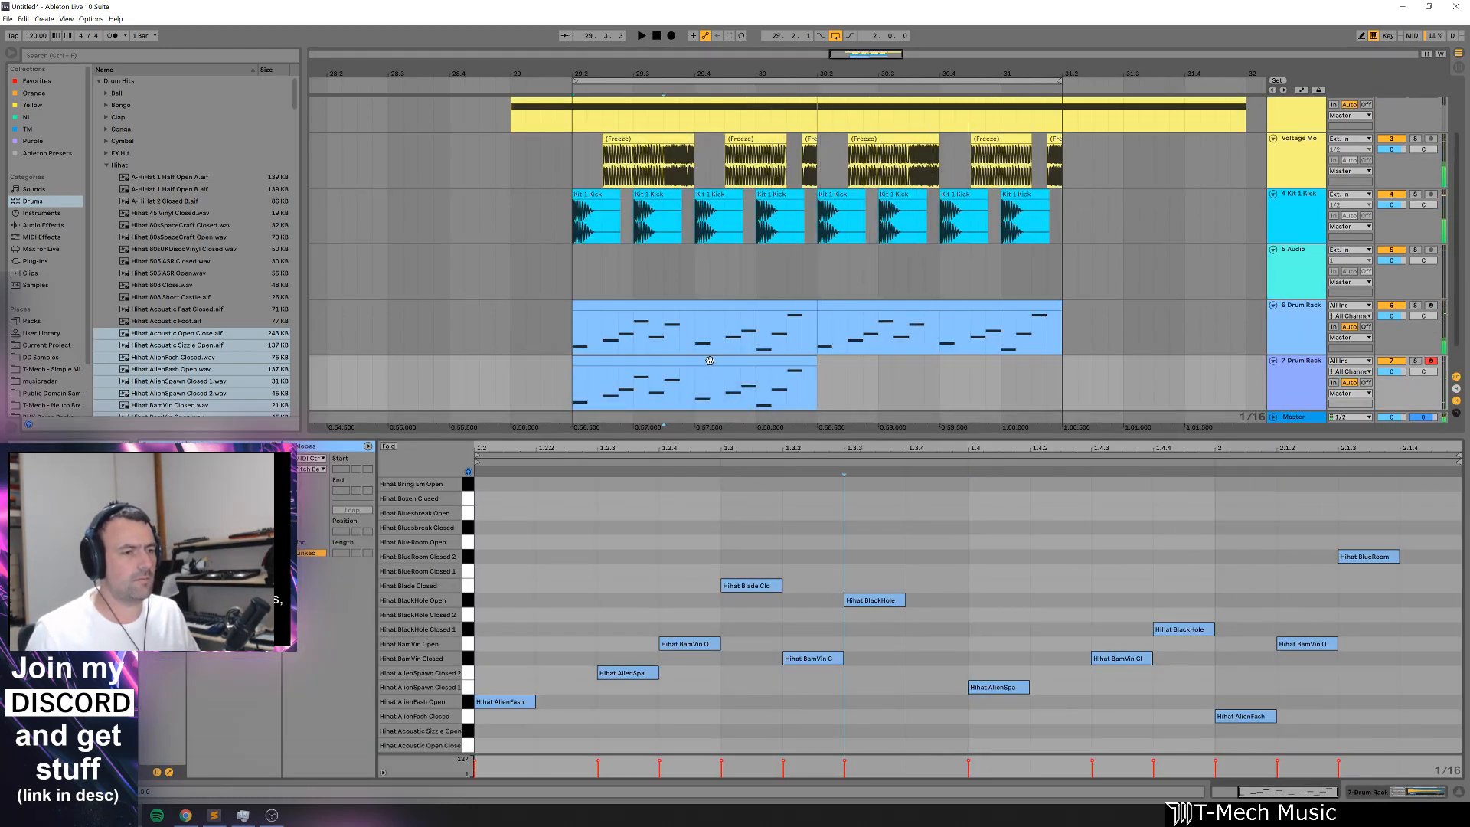
pyautogui.hotkey('ctrl', 'd')
pyautogui.scroll(-1, 826, 383)
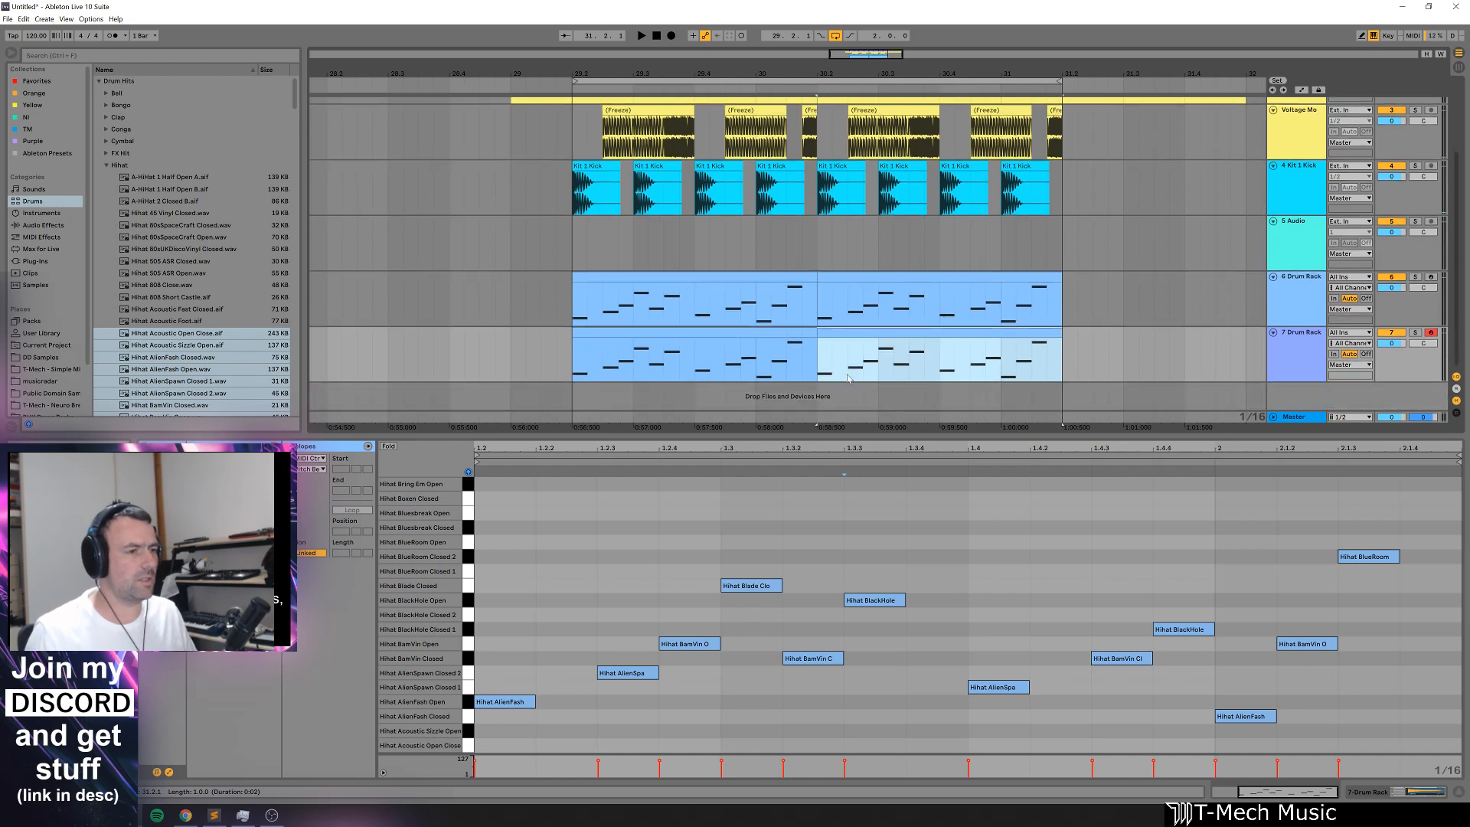
# Step: Isolate the first half bar of the hi-hat pattern, loop it across the full two-bar section, and play the result
pyautogui.click(687, 356)
pyautogui.keyDown('shift'); pyautogui.click(575, 352); pyautogui.keyUp('shift')
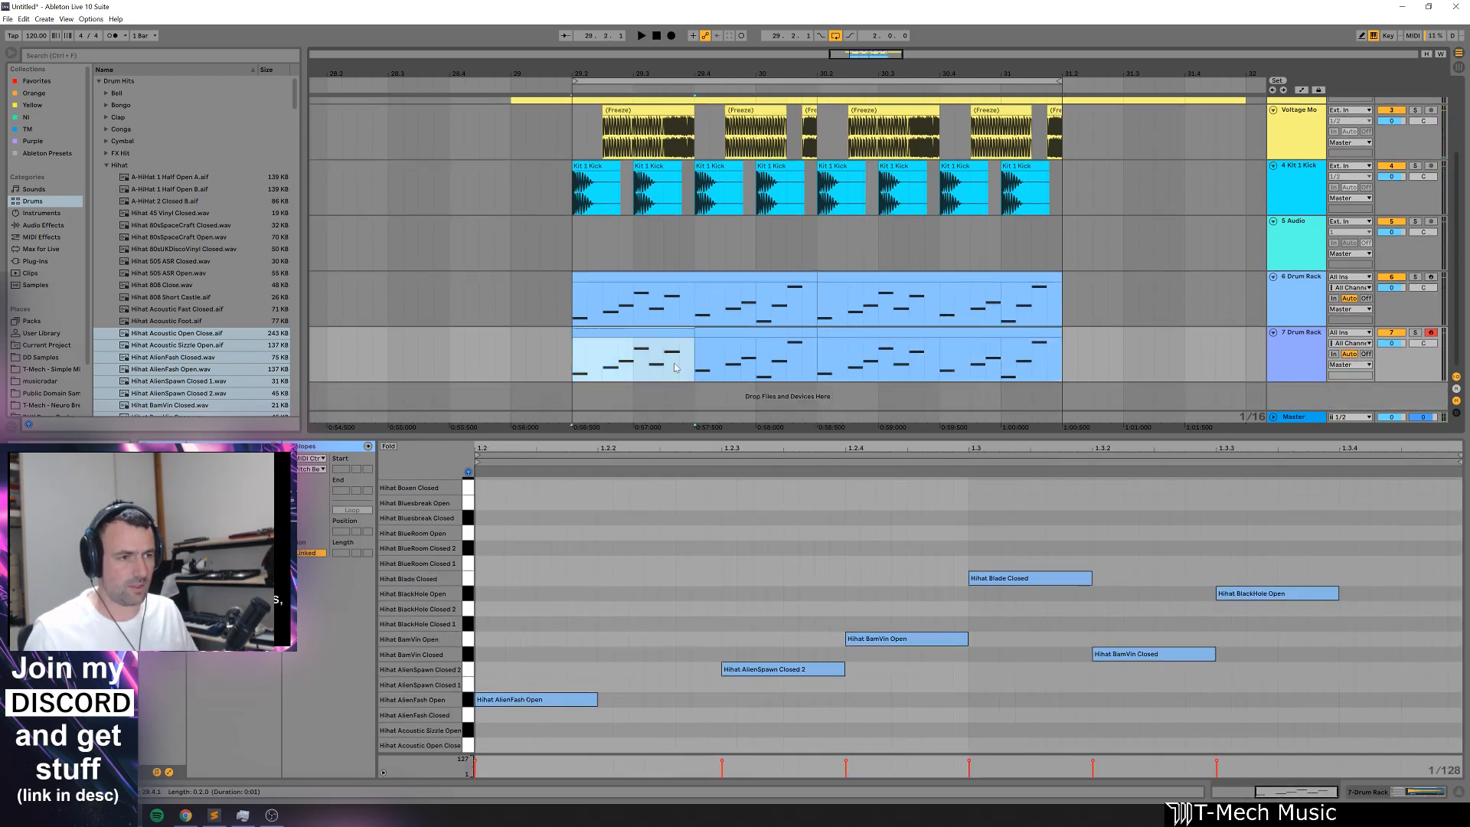
pyautogui.click(598, 374)
pyautogui.click(257, 510)
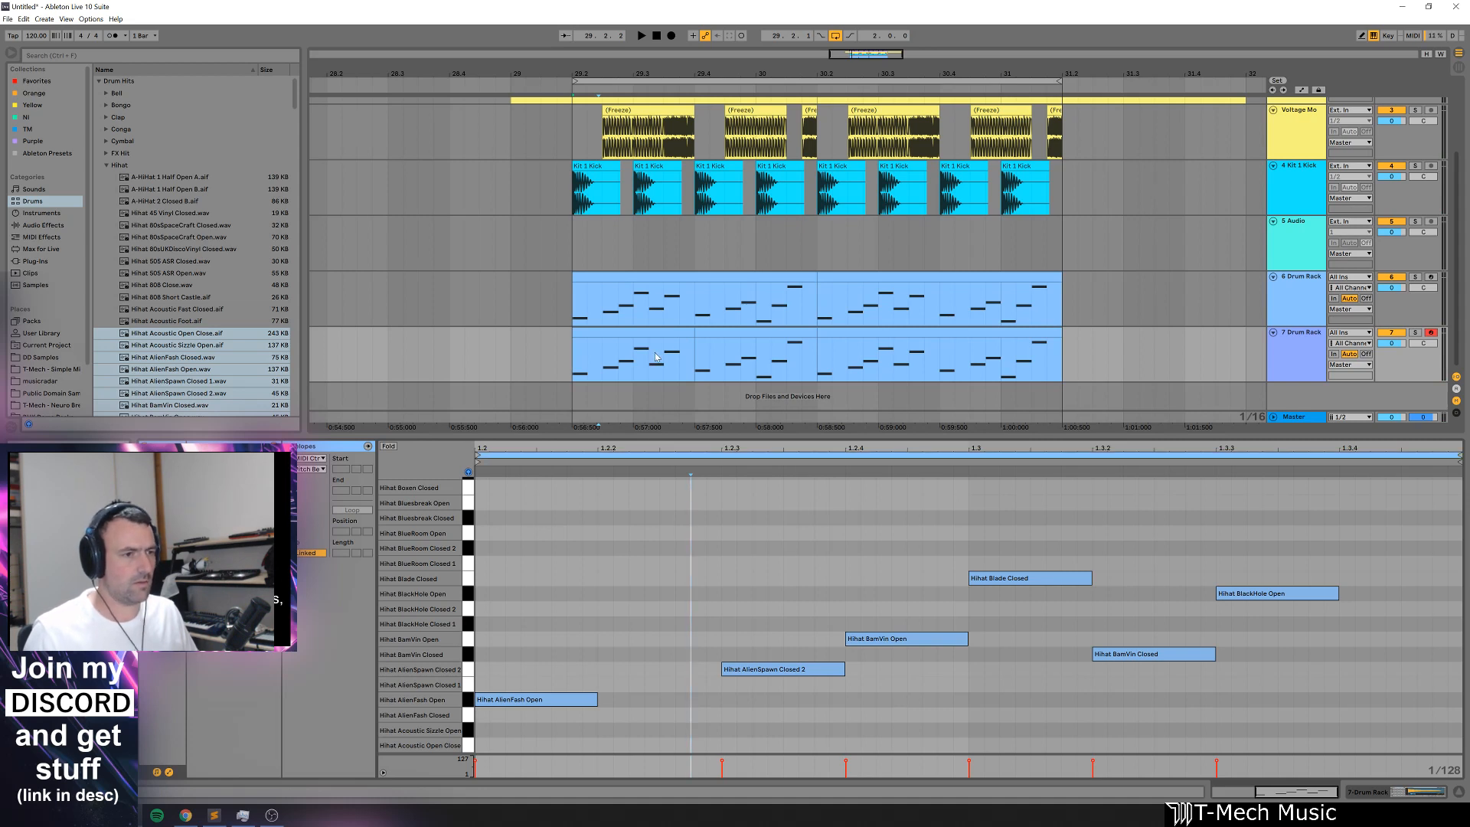
pyautogui.click(690, 335)
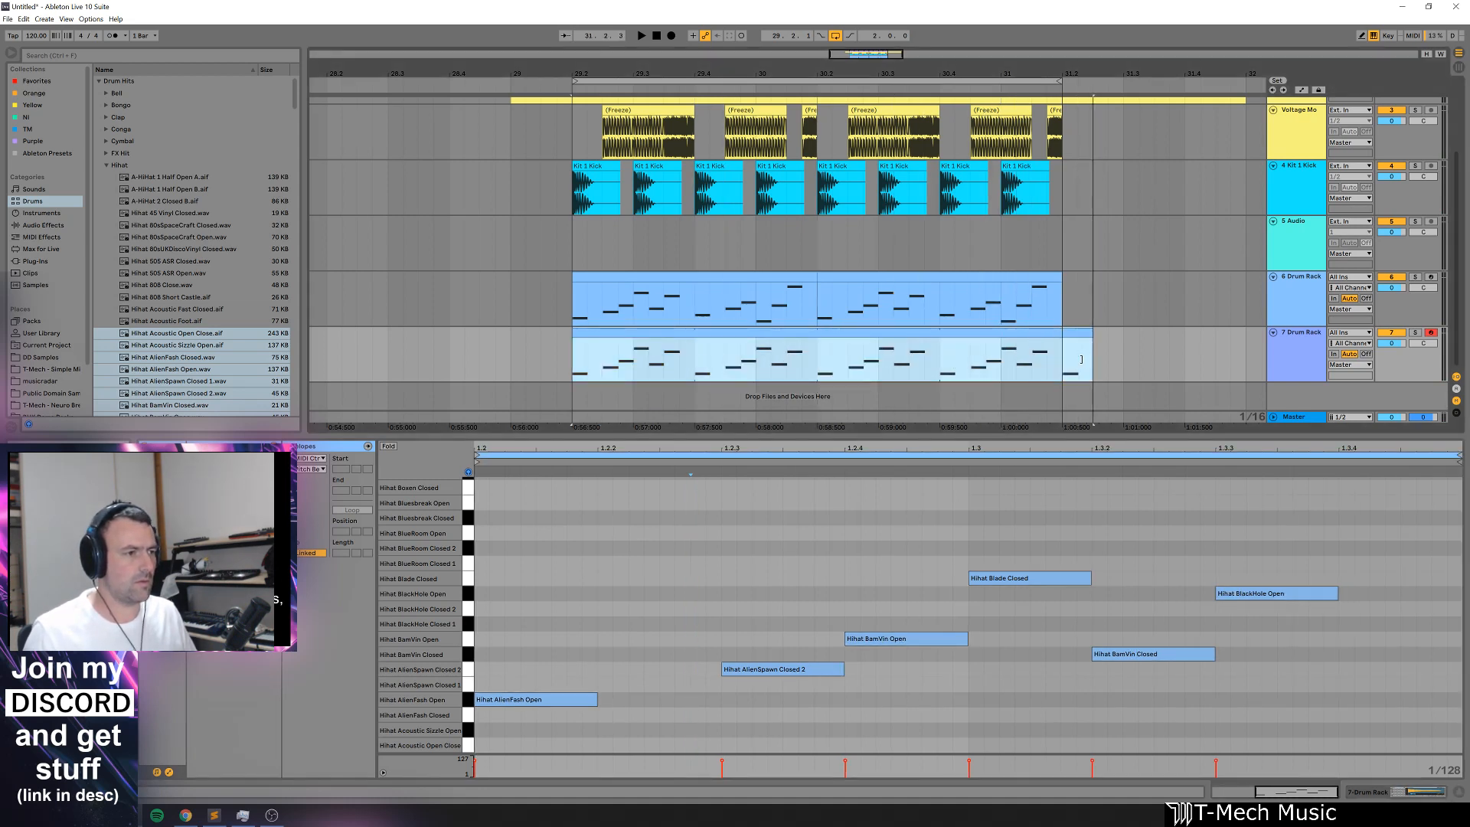
pyautogui.press('space')
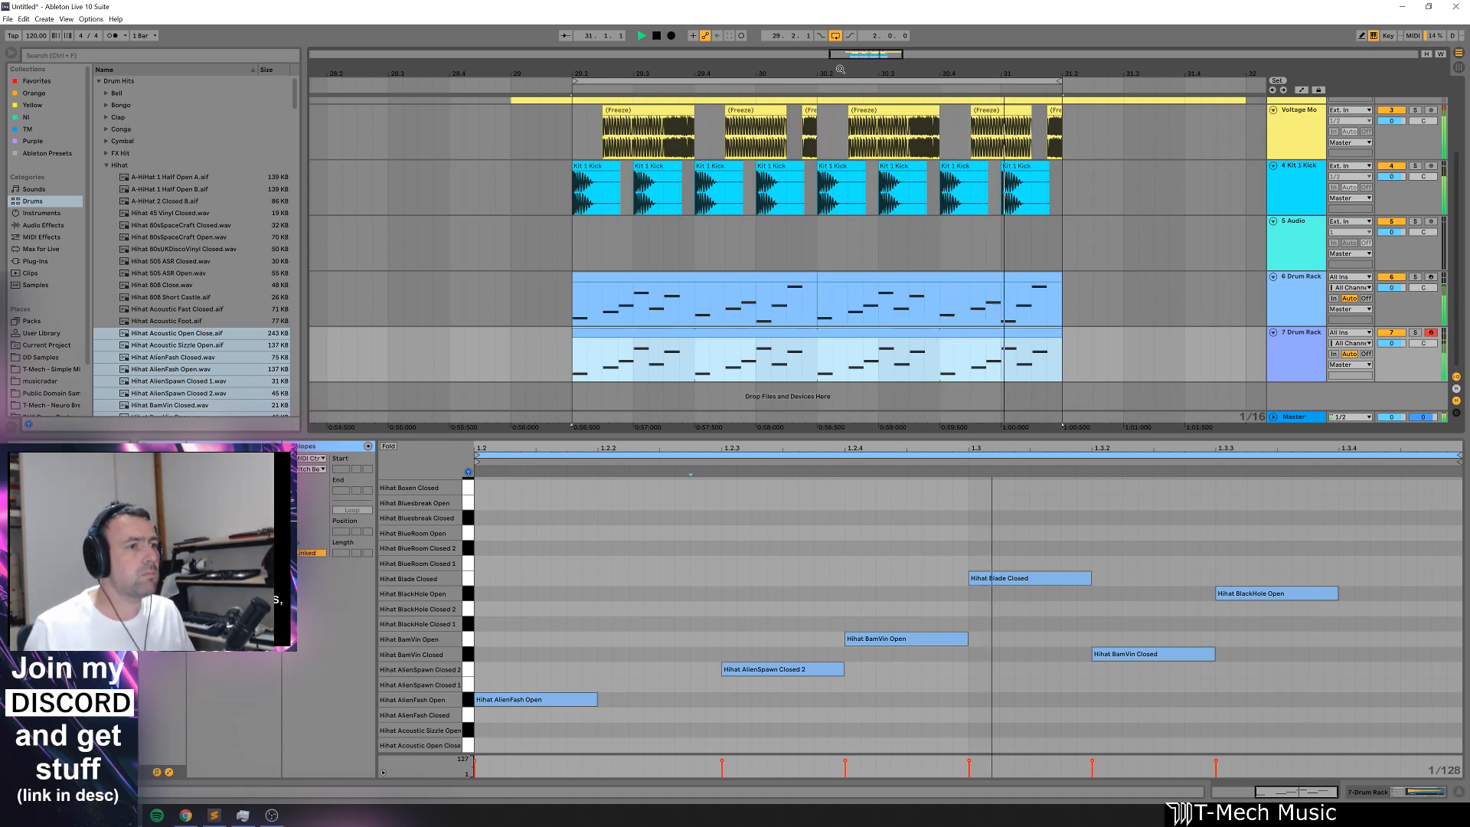
pyautogui.press('-')
pyautogui.press('space')
pyautogui.press('-')
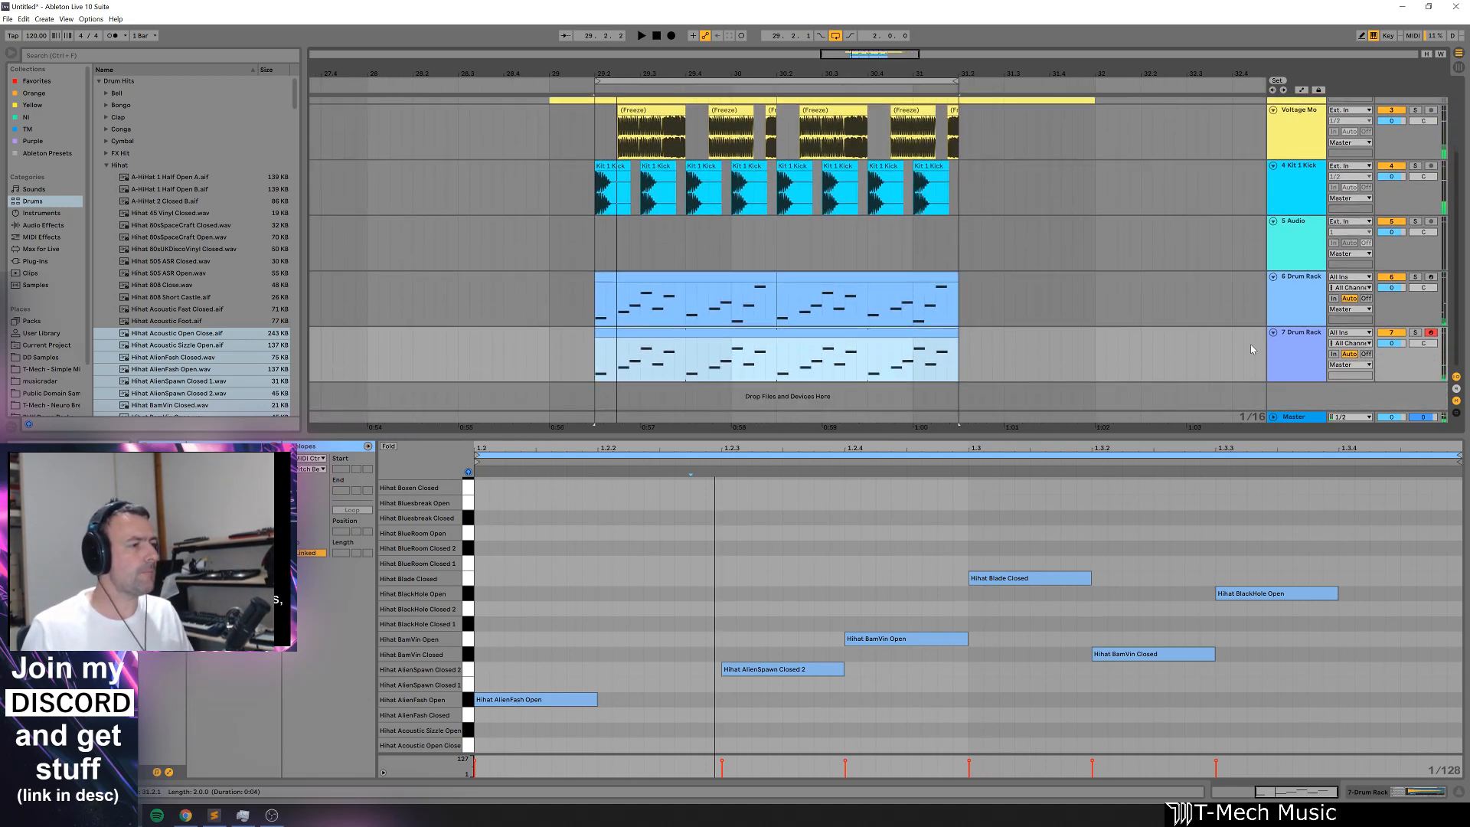
# Step: Add a new MIDI track below the hi-hat Drum Rack and load the Voltage Modular instrument onto it
pyautogui.click(1282, 359)
pyautogui.hotkey('ctrl', 'shift', 't')
pyautogui.hotkey('ctrl', 'f')
pyautogui.write('voltage')
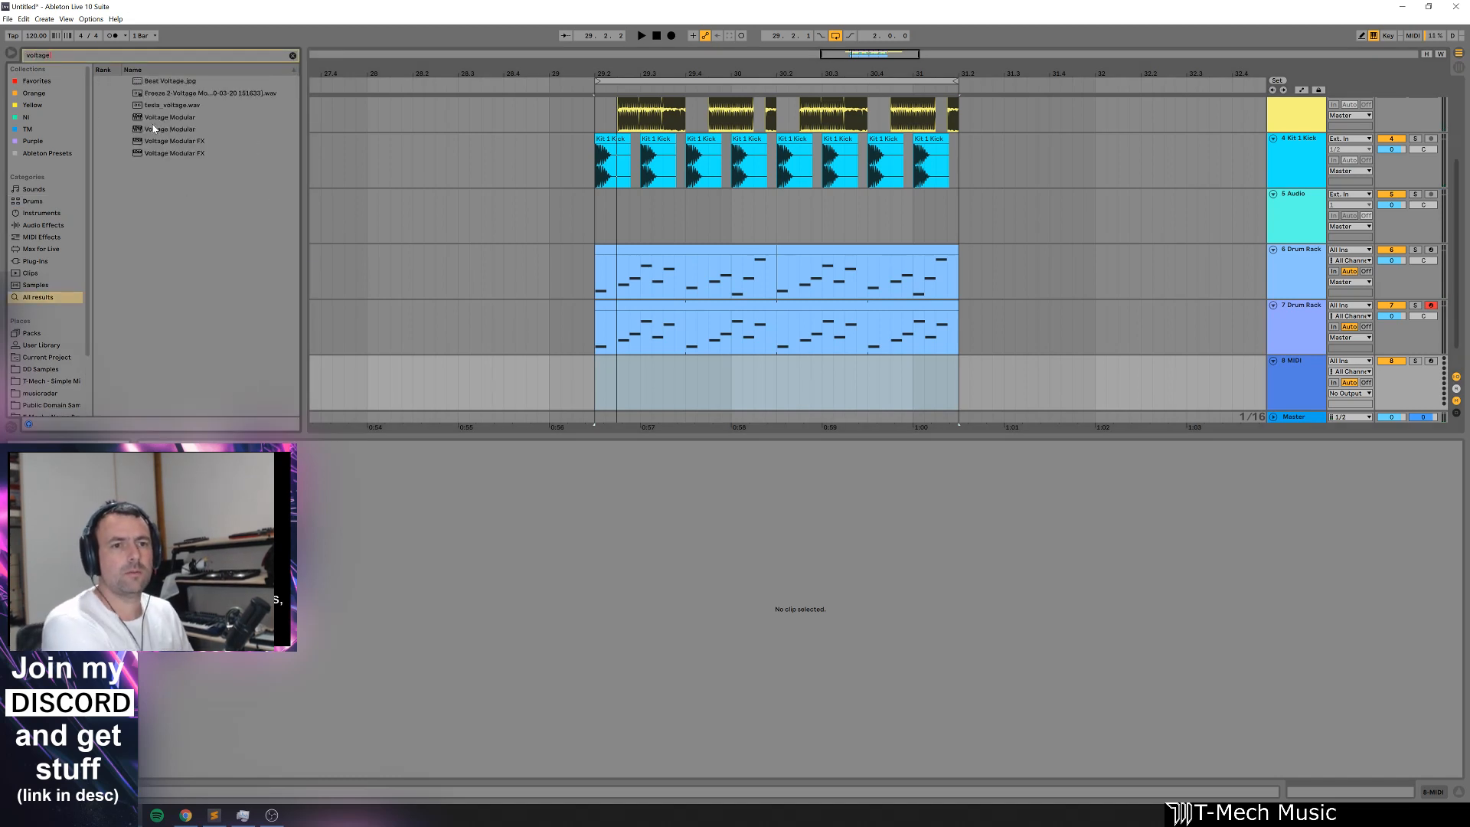
pyautogui.click(154, 128)
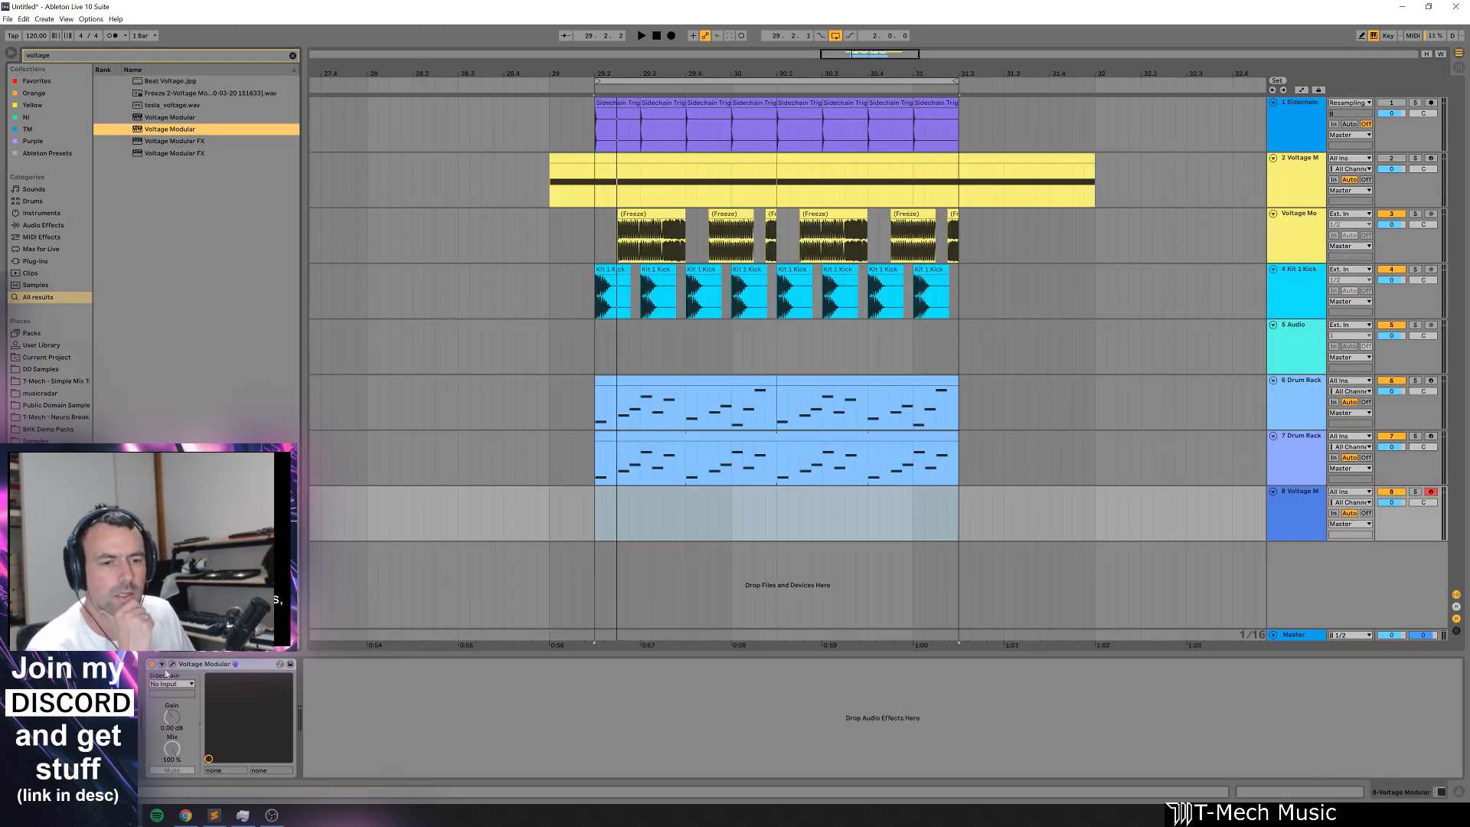
# Step: Open Voltage Modular, browse its preset categories, and load the Obnox Beat preset from Drums and Percussion
pyautogui.click(170, 664)
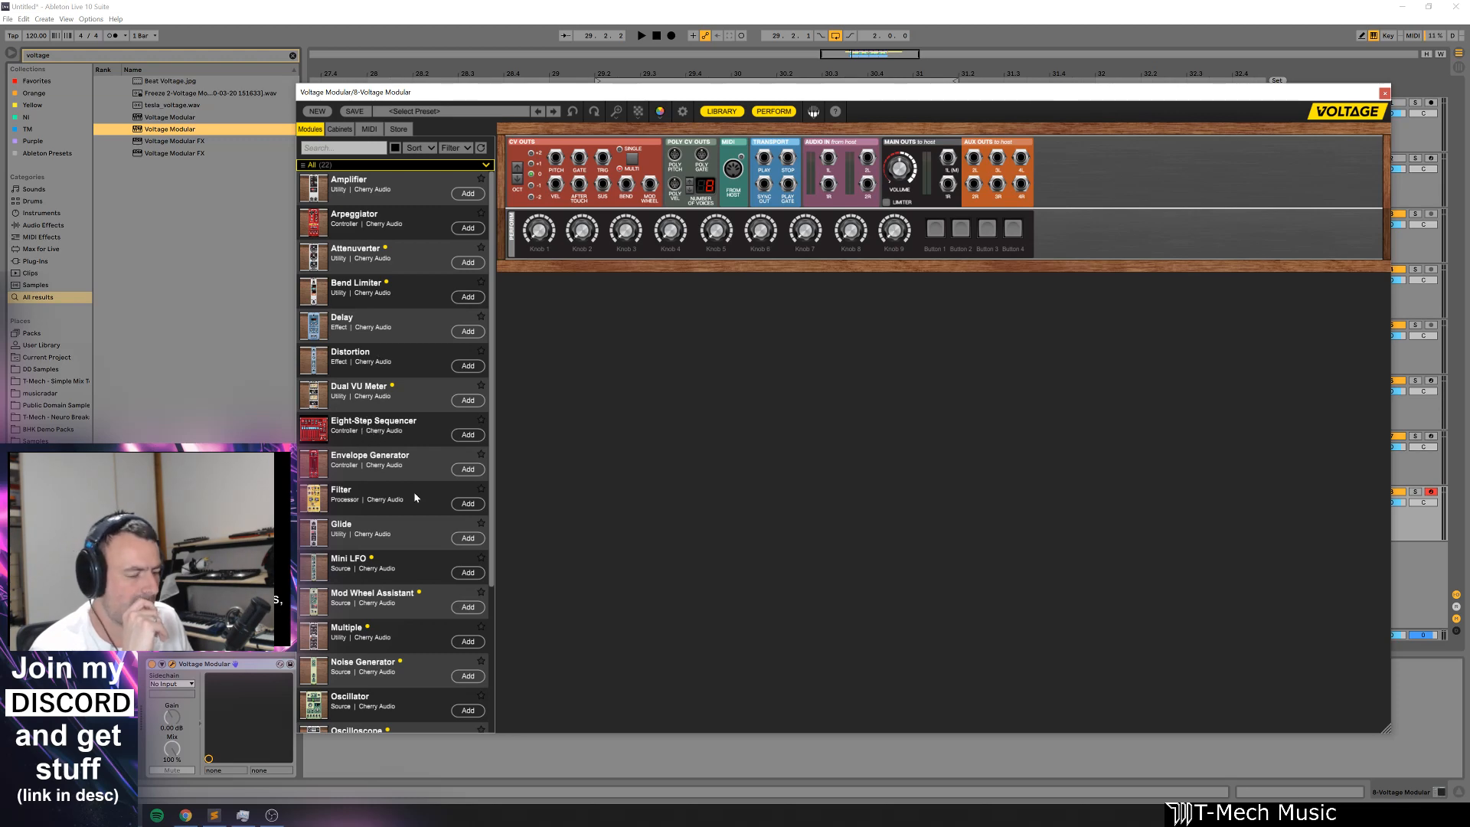
pyautogui.click(454, 111)
pyautogui.click(398, 195)
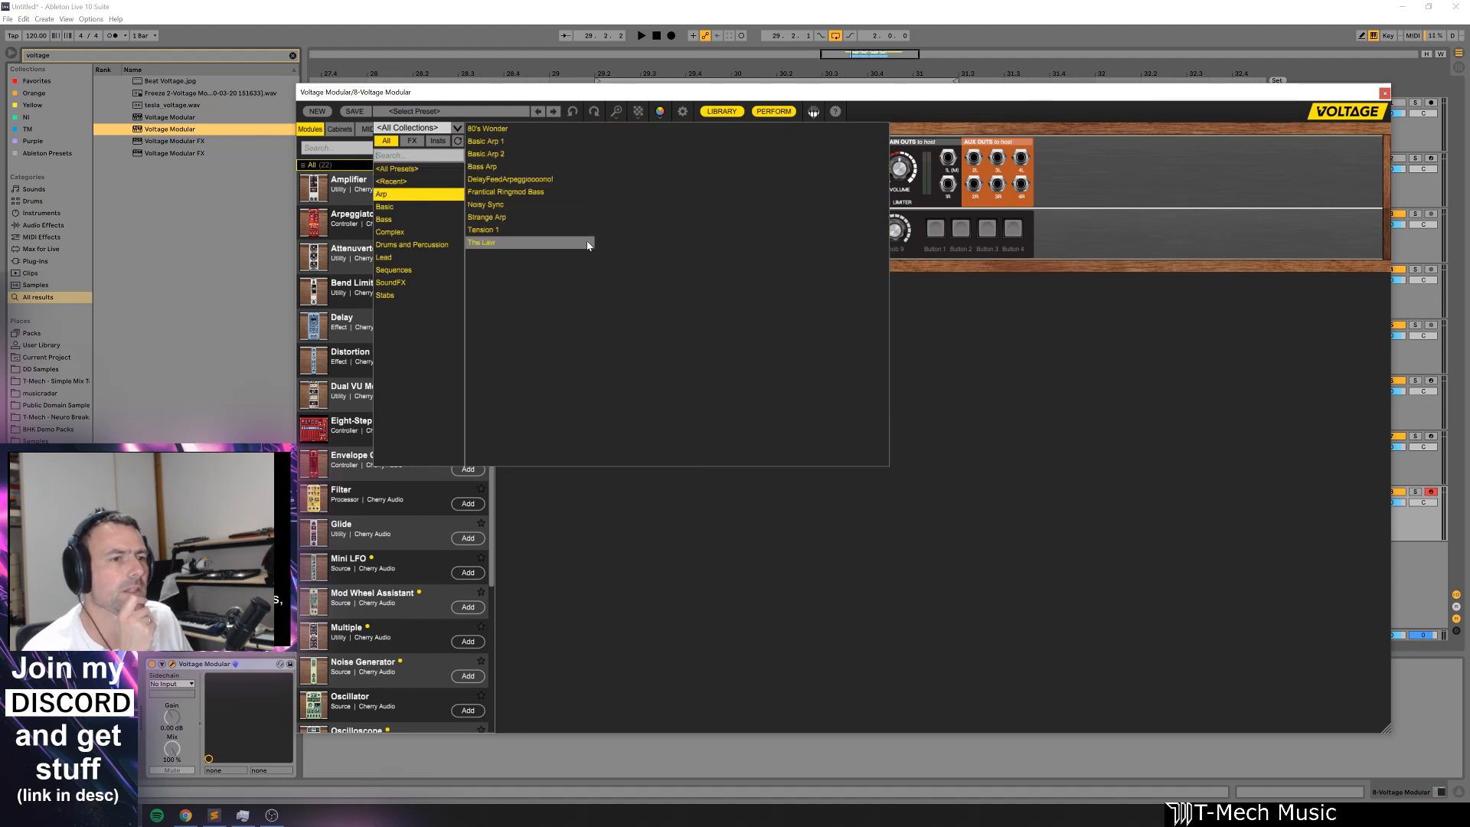
pyautogui.click(393, 207)
pyautogui.click(384, 219)
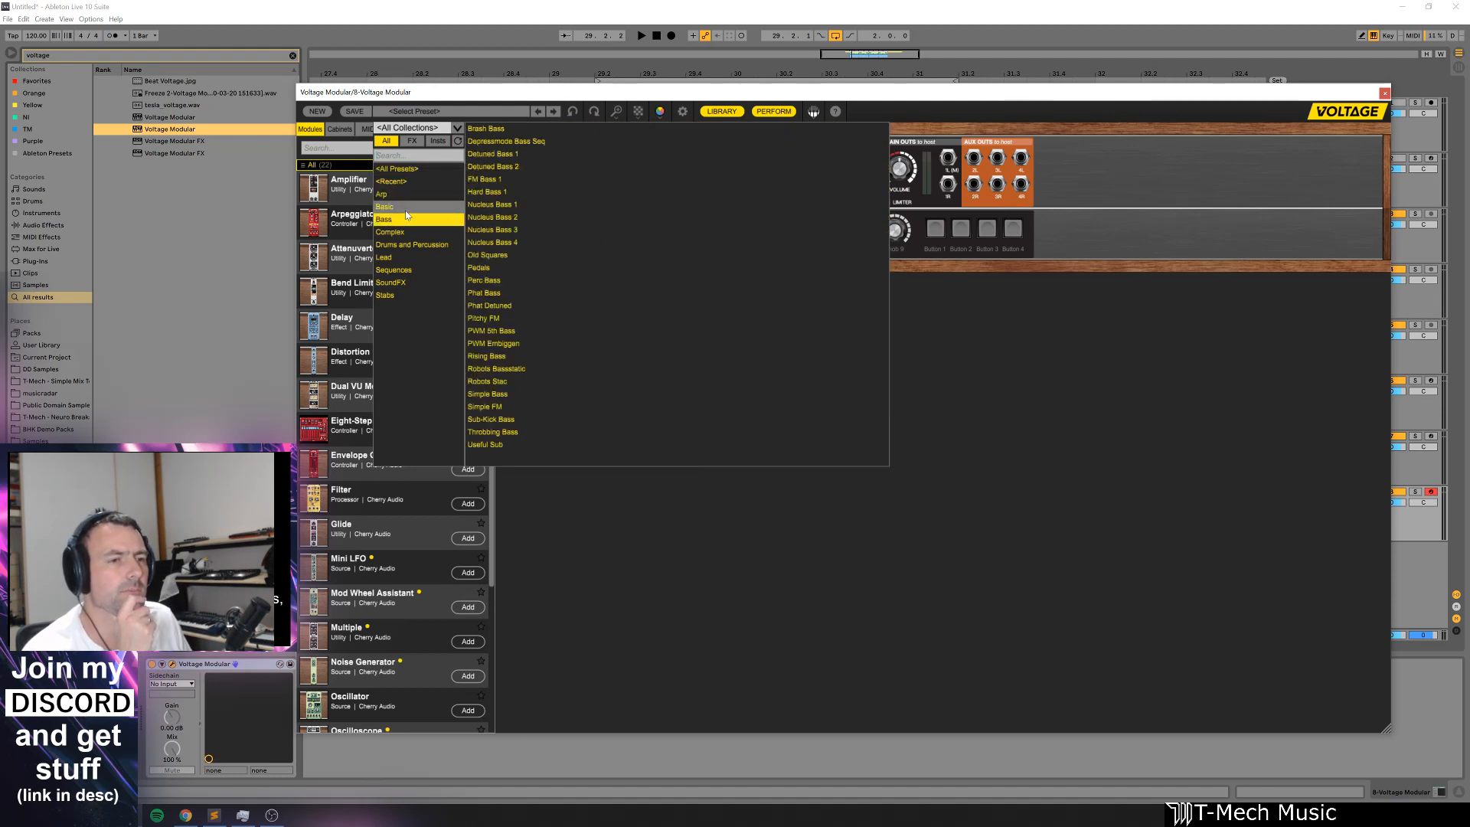
pyautogui.click(384, 207)
pyautogui.click(384, 219)
pyautogui.click(398, 232)
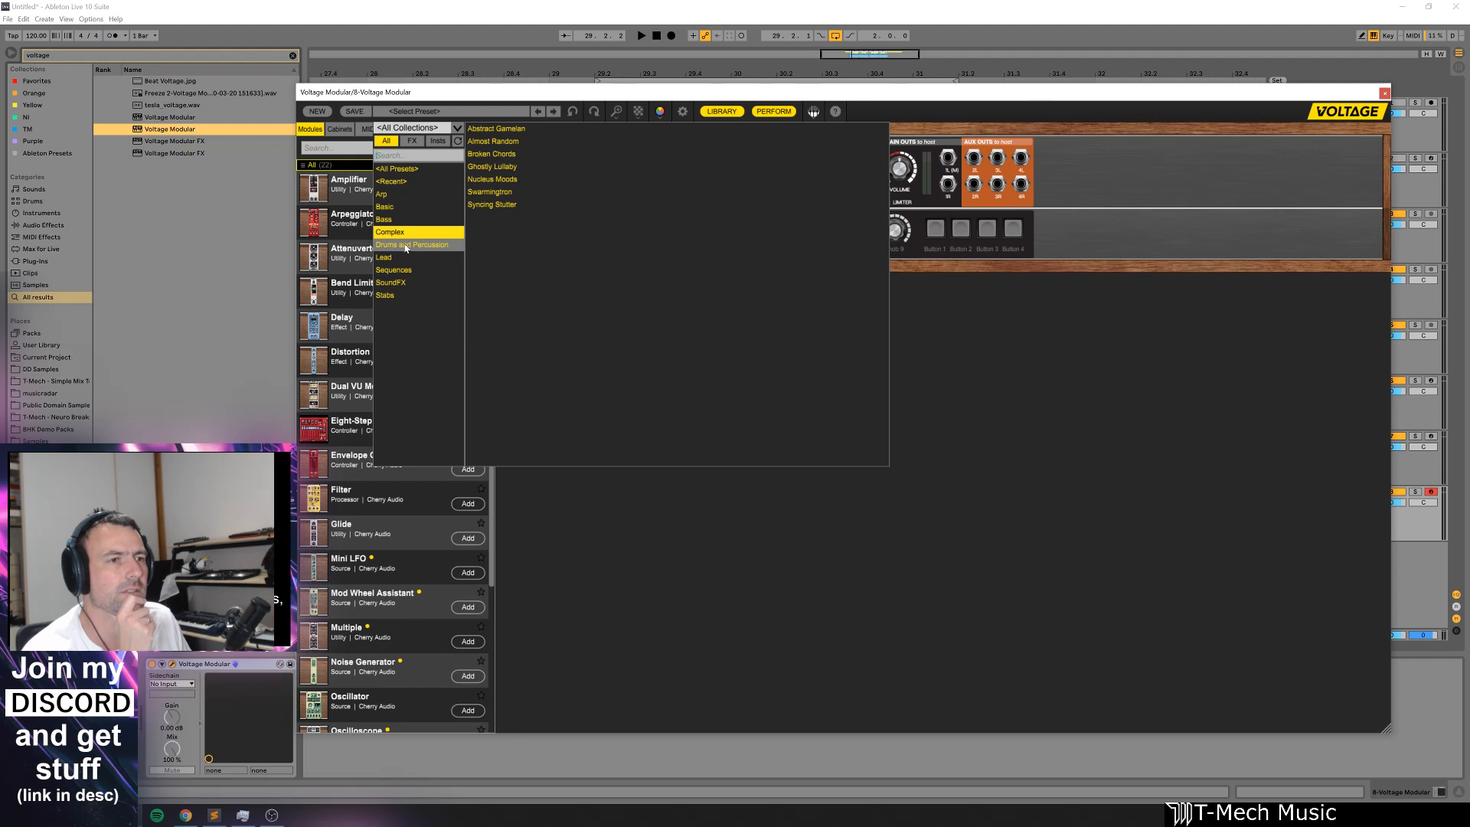
pyautogui.click(405, 245)
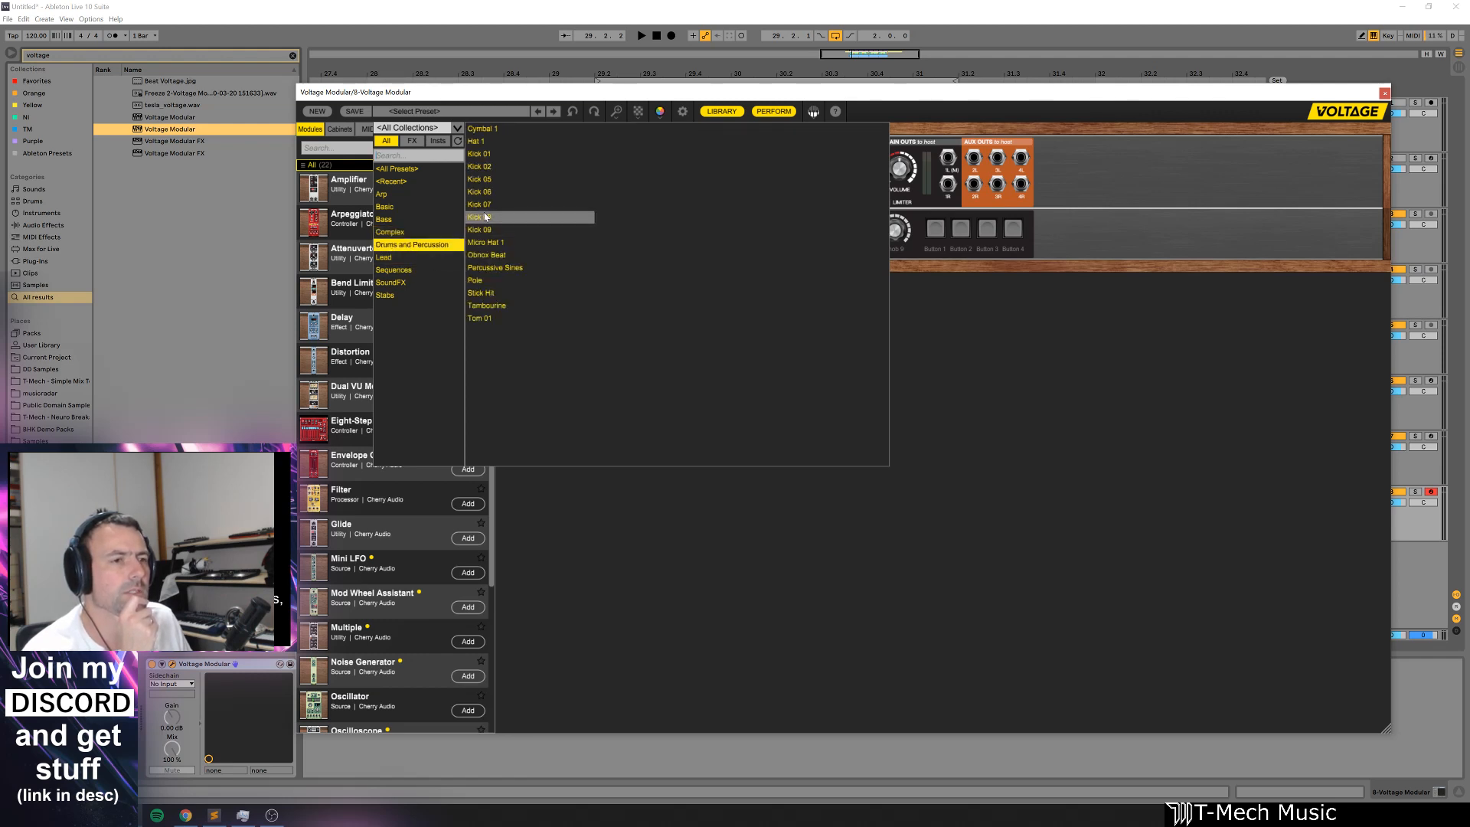
pyautogui.click(487, 255)
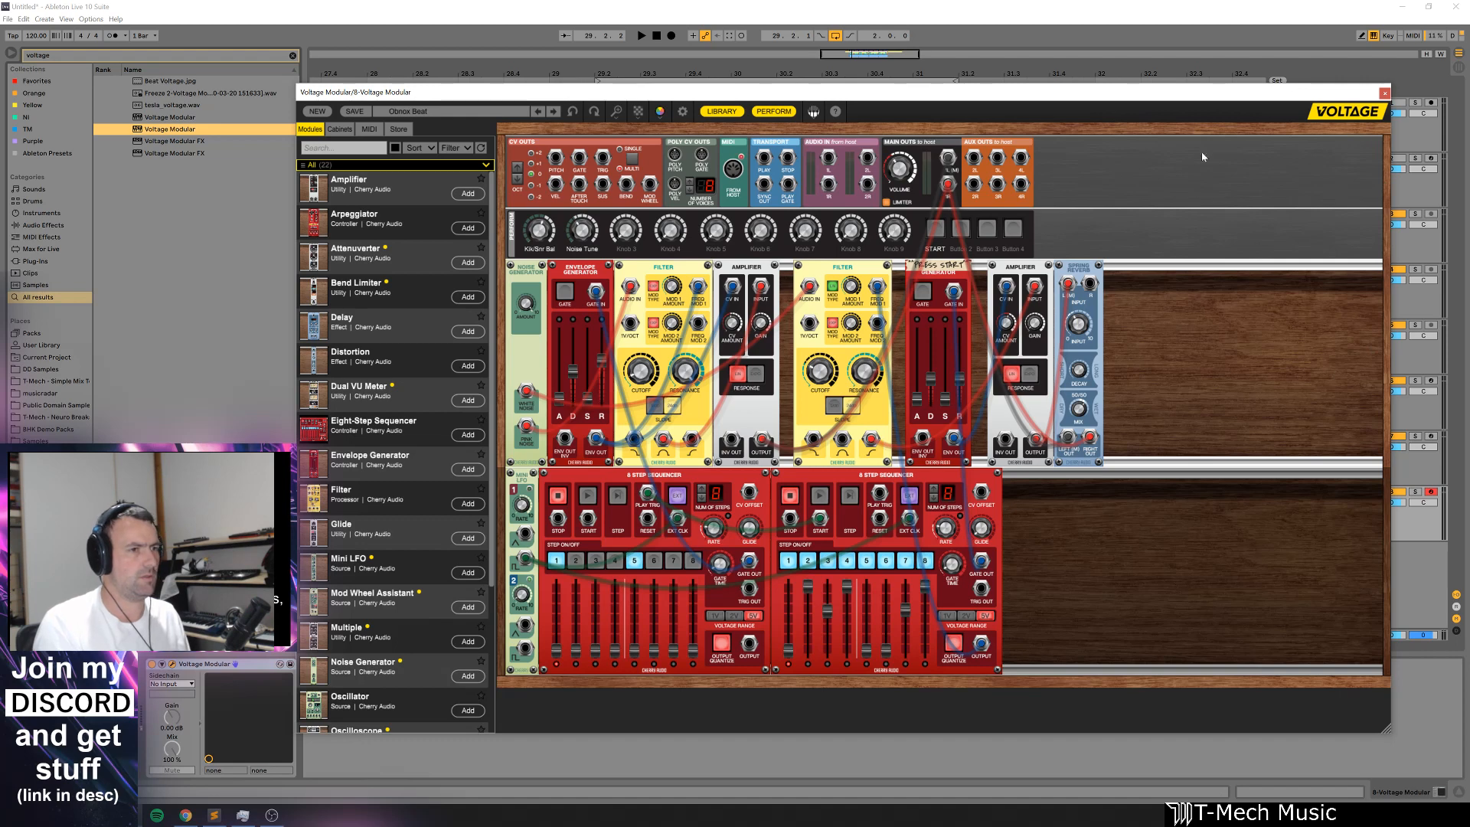
# Step: Solo the new Voltage Modular track and start both step sequencers in the Obnox Beat patch
pyautogui.press('space')
pyautogui.click(1384, 93)
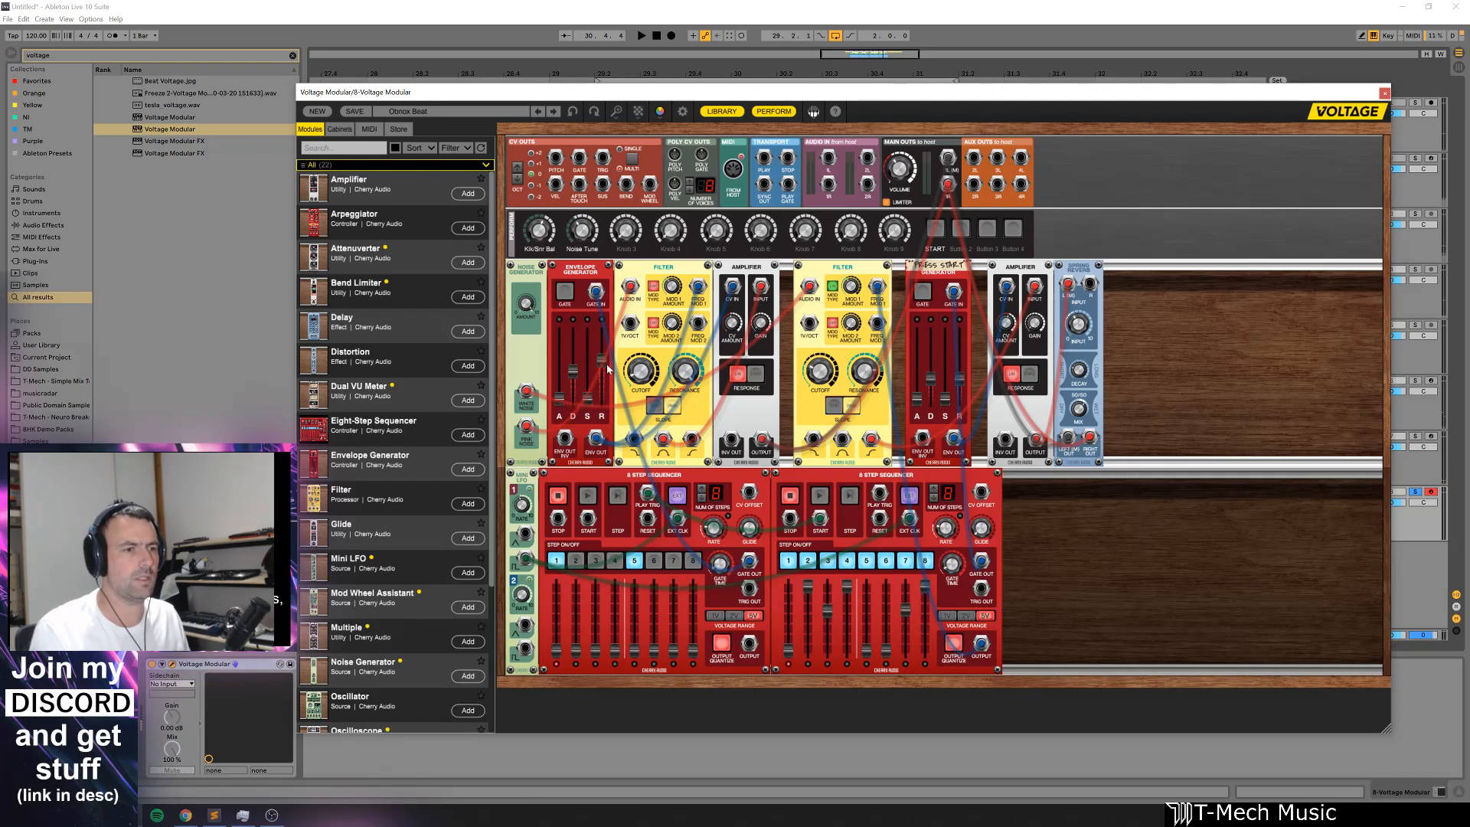
pyautogui.click(587, 496)
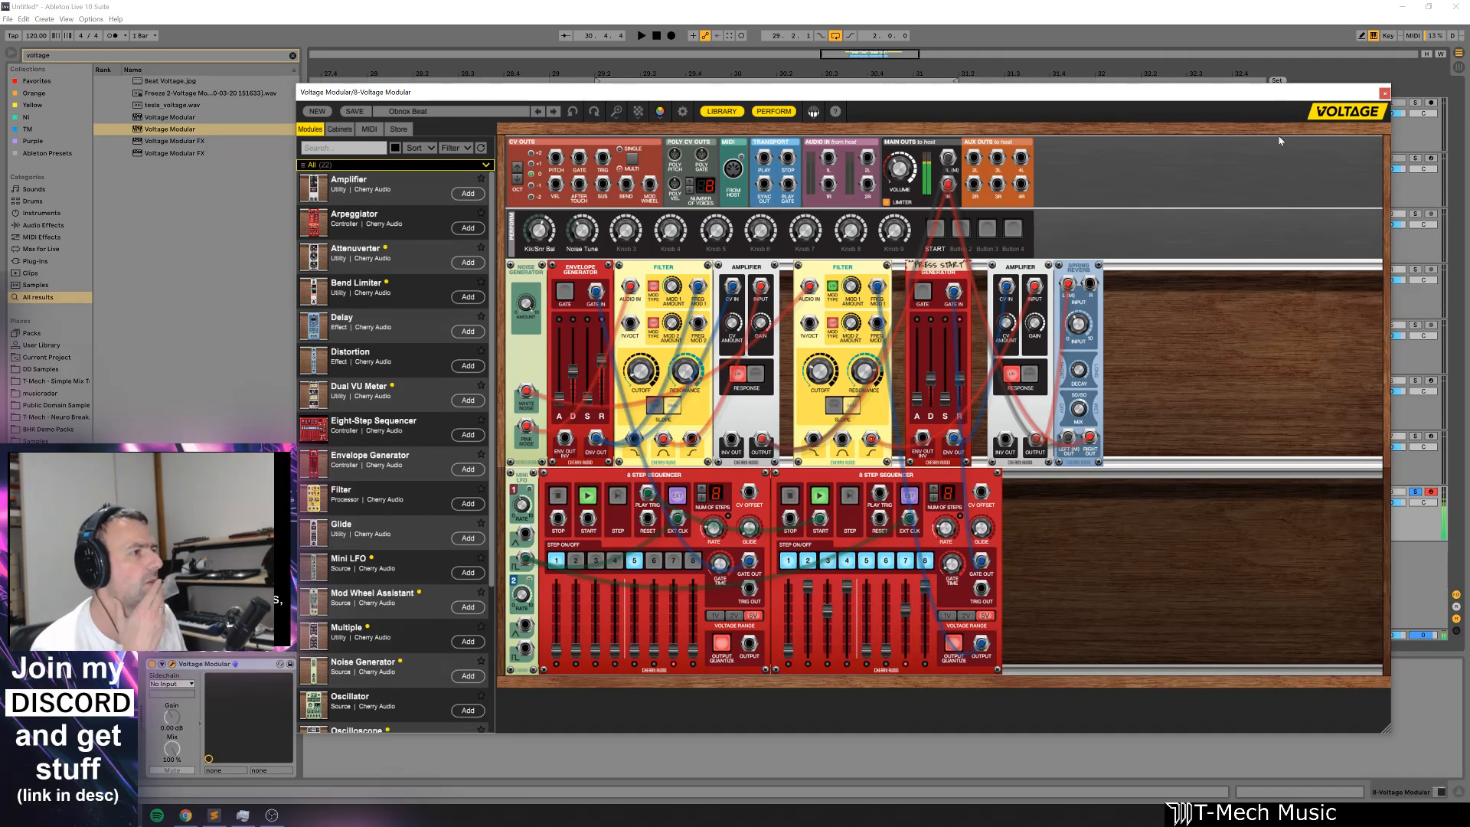
# Step: Close the Voltage Modular window, try a project tempo of 122 BPM, and restore 120 BPM while auditioning the beat
pyautogui.click(1384, 93)
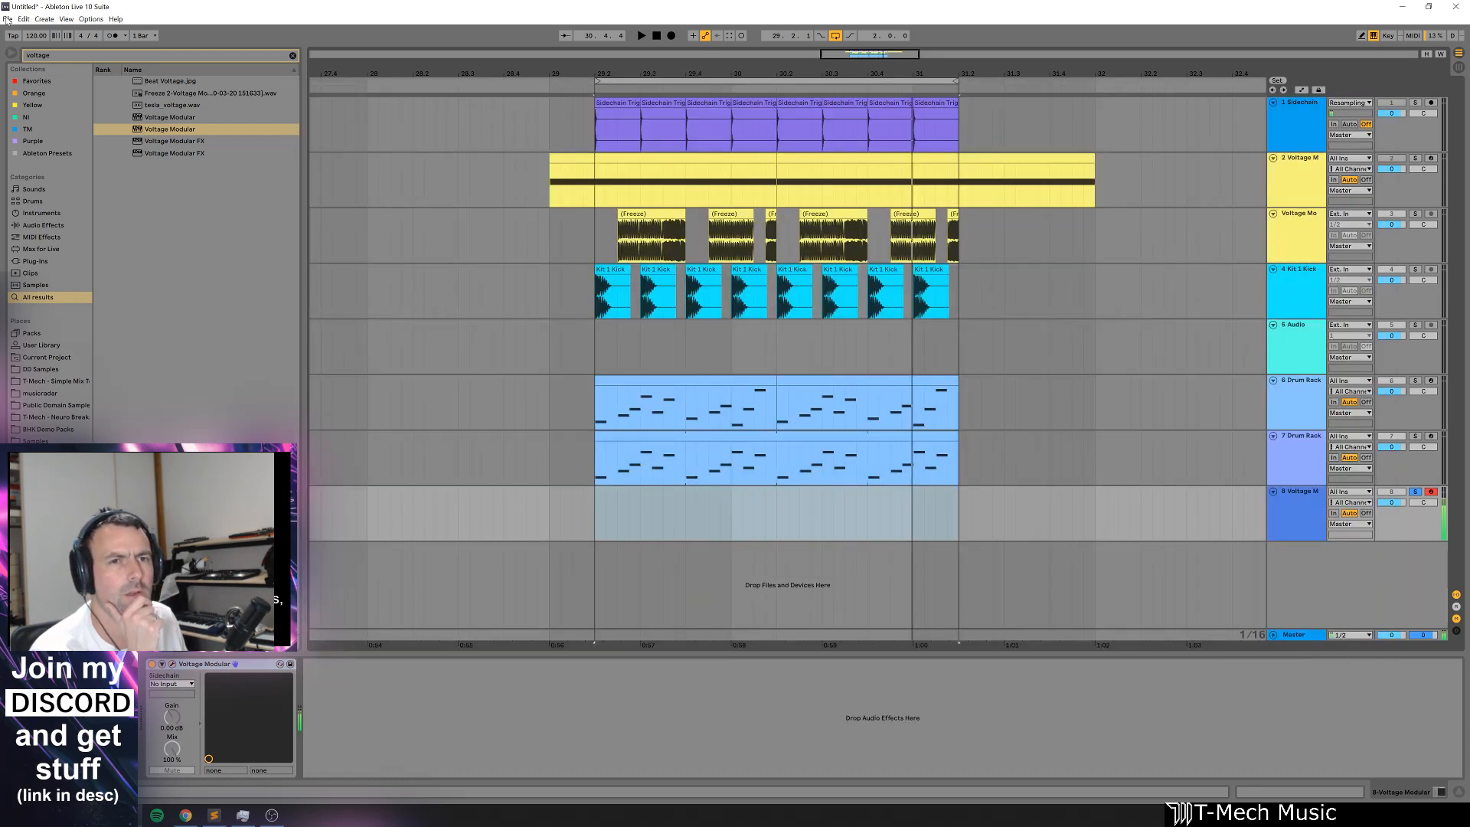
pyautogui.hotkey('ctrl', 'z')
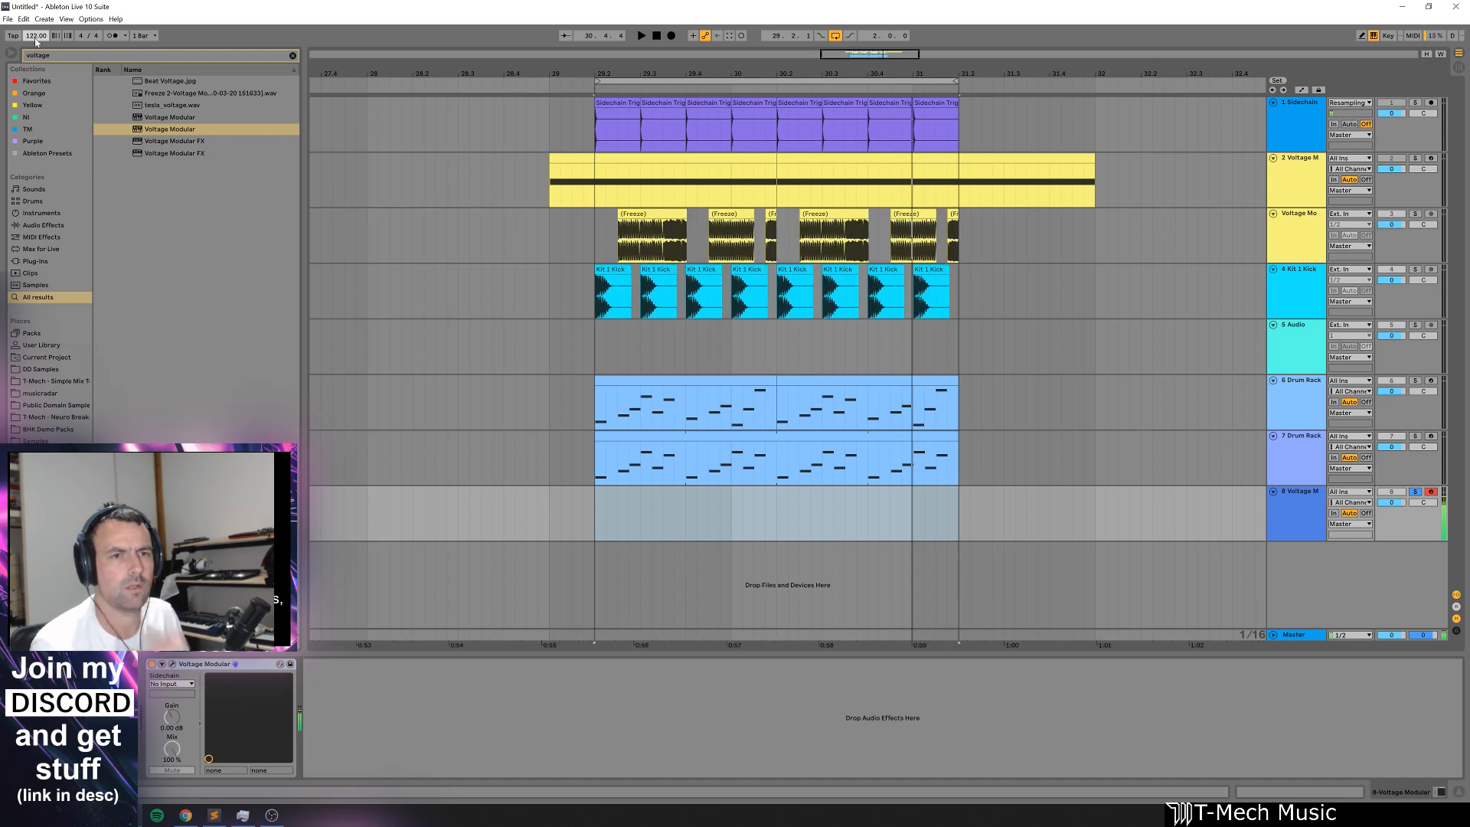
pyautogui.press('space')
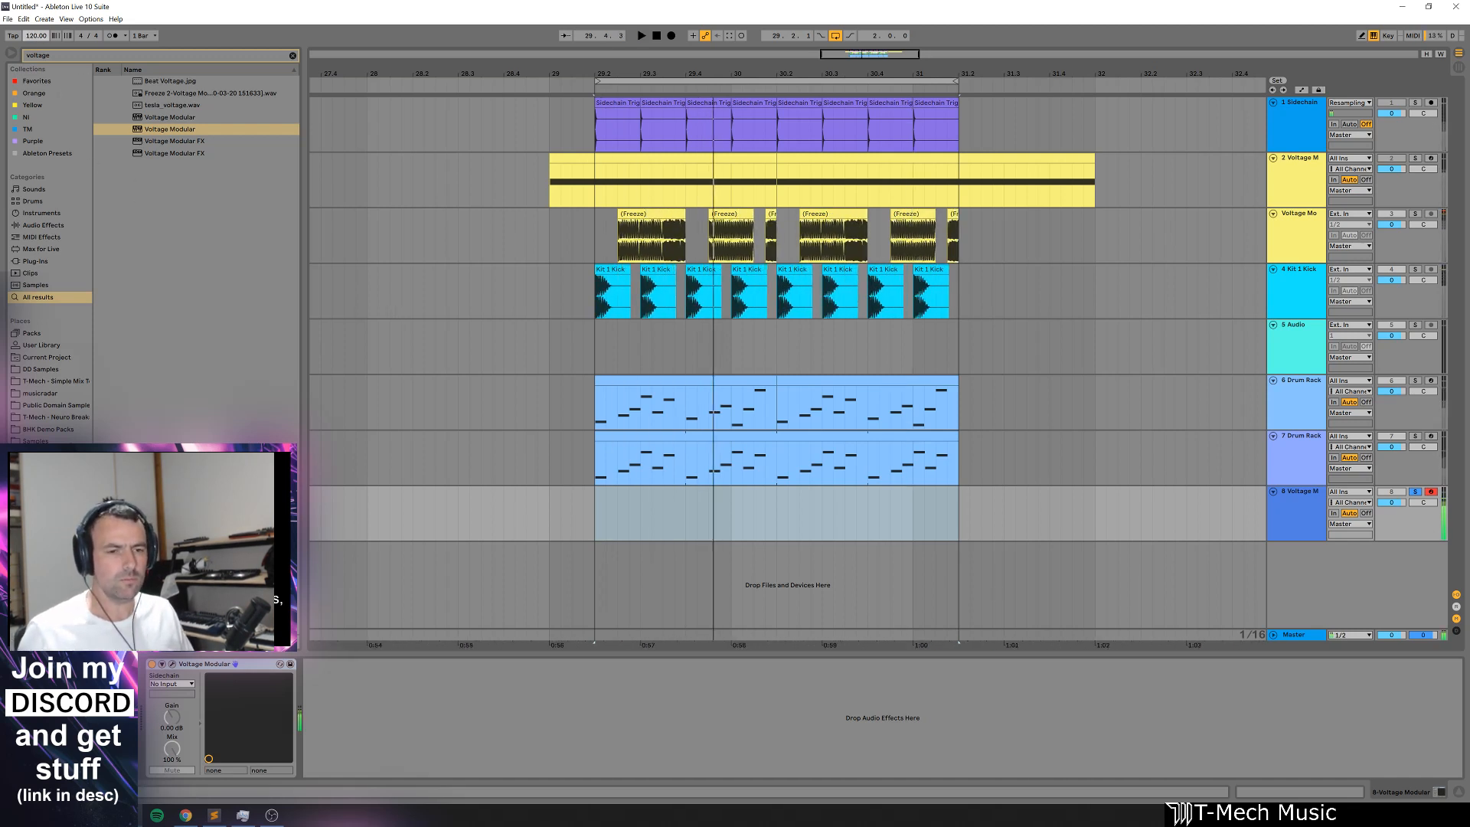
pyautogui.click(1004, 507)
pyautogui.click(172, 664)
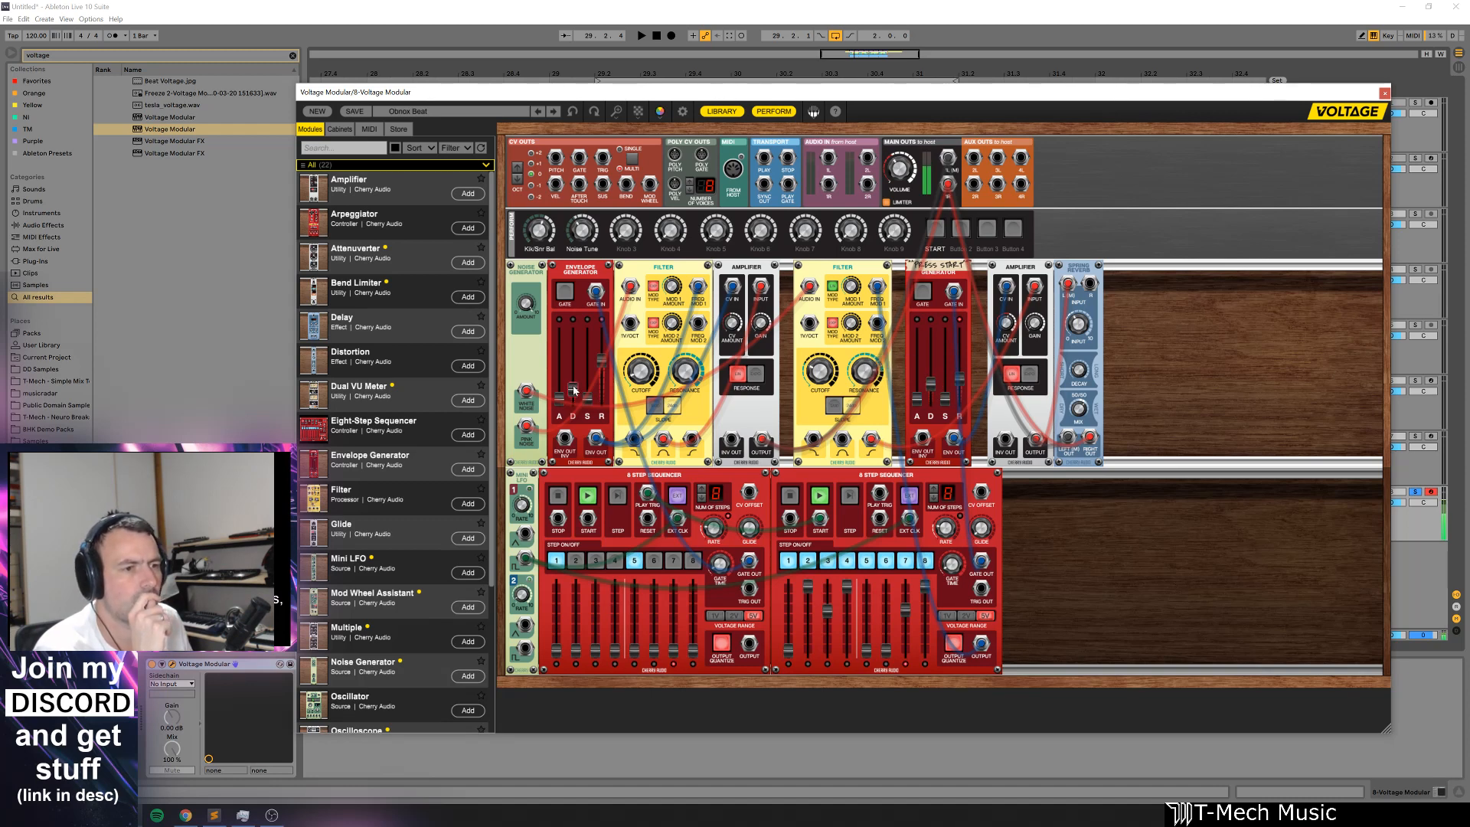
pyautogui.click(1384, 94)
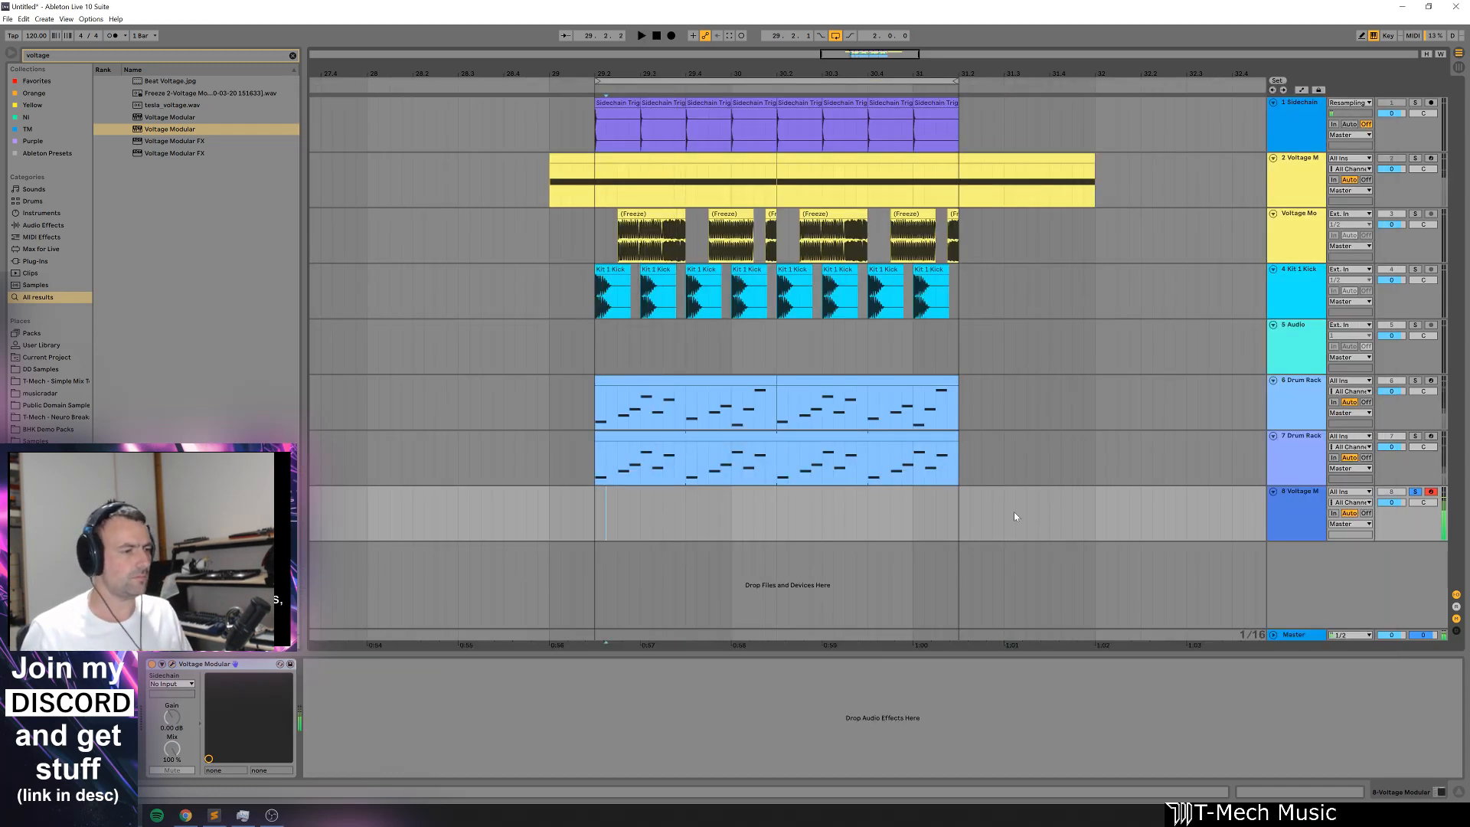
# Step: Add a new audio track below the Obnox Beat track and set its input to 8-Voltage Modular
pyautogui.click(911, 525)
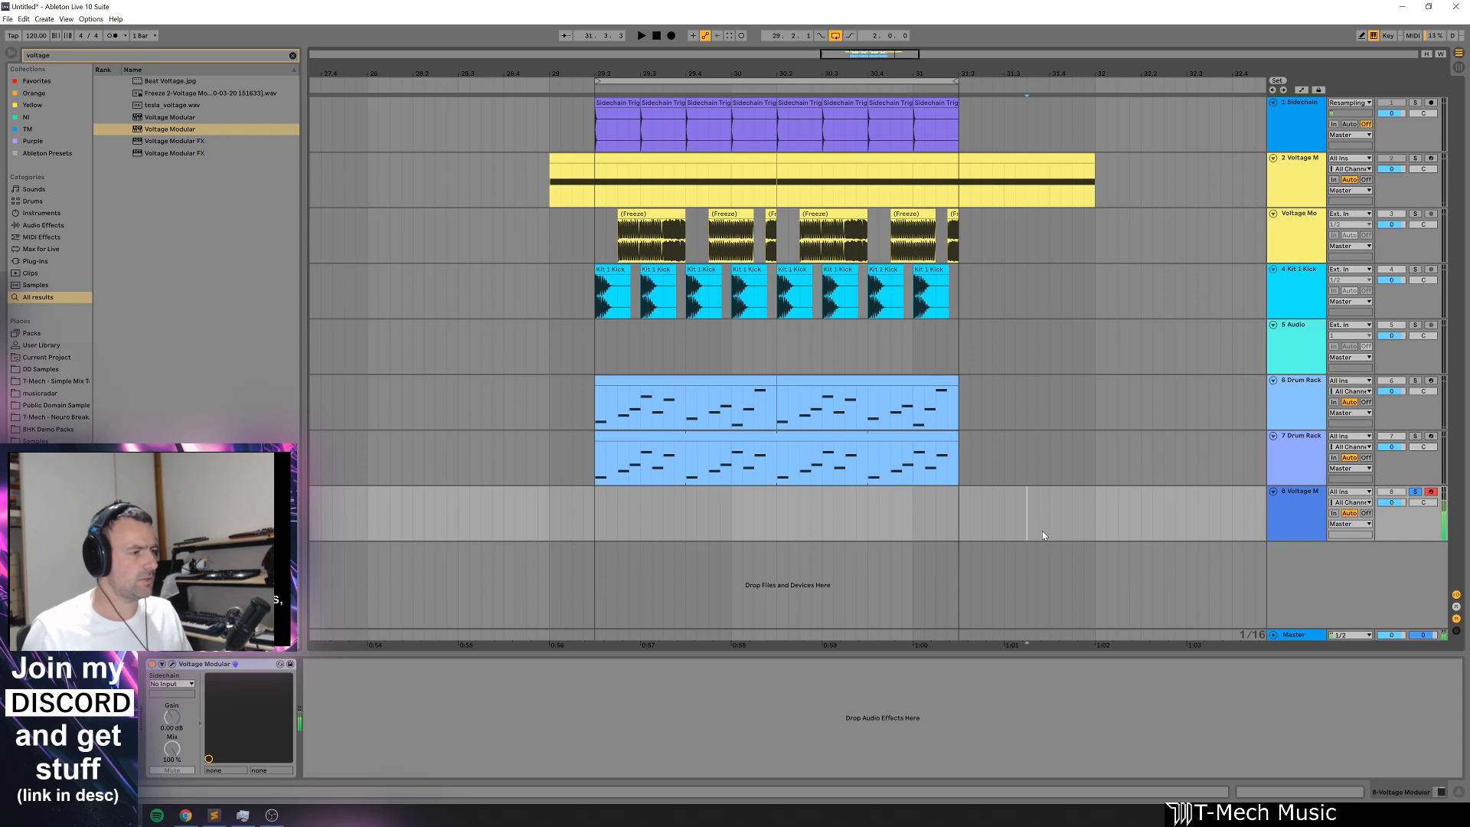
pyautogui.hotkey('ctrl', 't')
pyautogui.click(1358, 550)
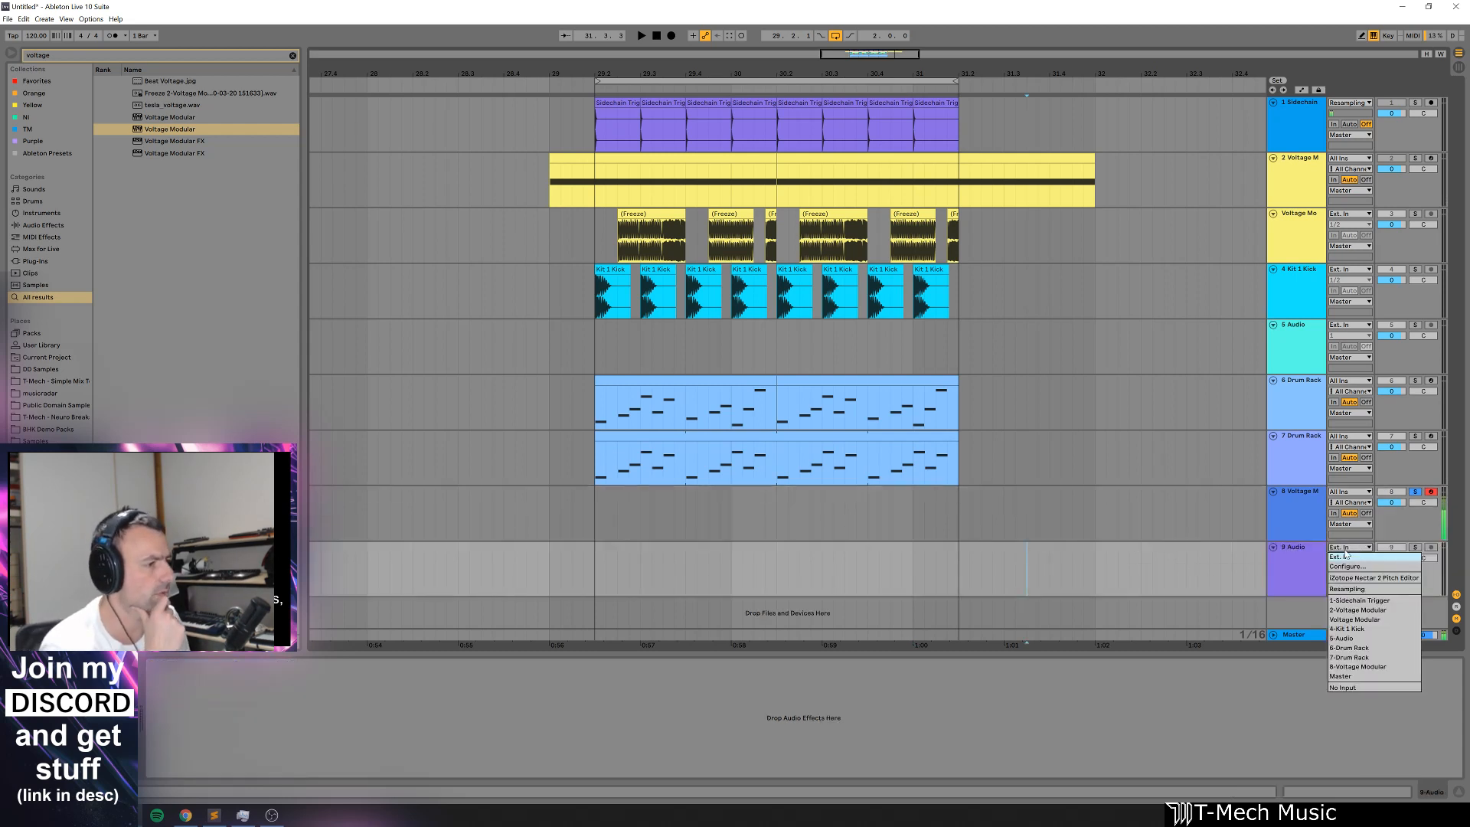
pyautogui.click(1362, 663)
pyautogui.click(1351, 547)
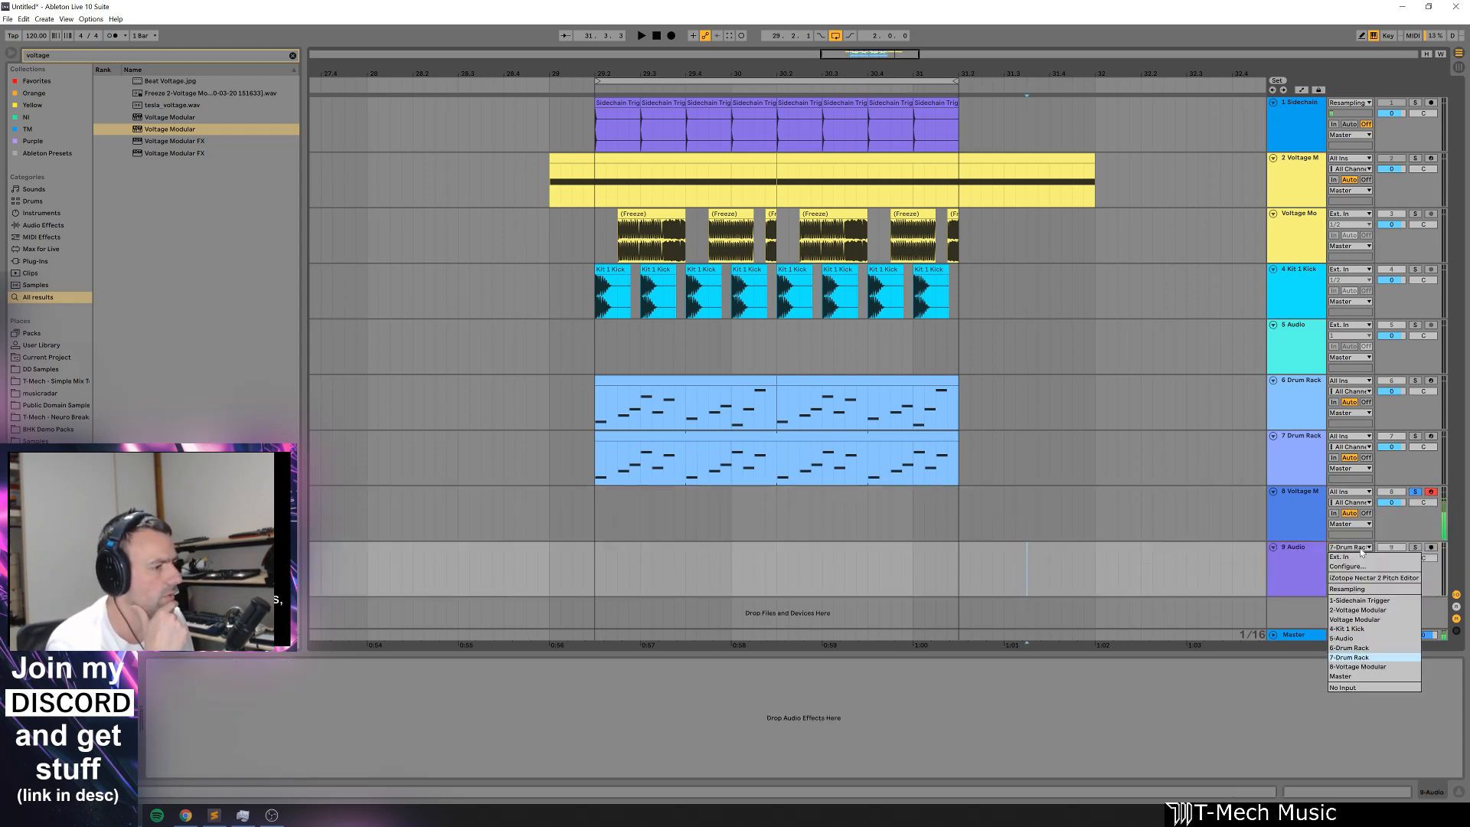
pyautogui.click(1362, 672)
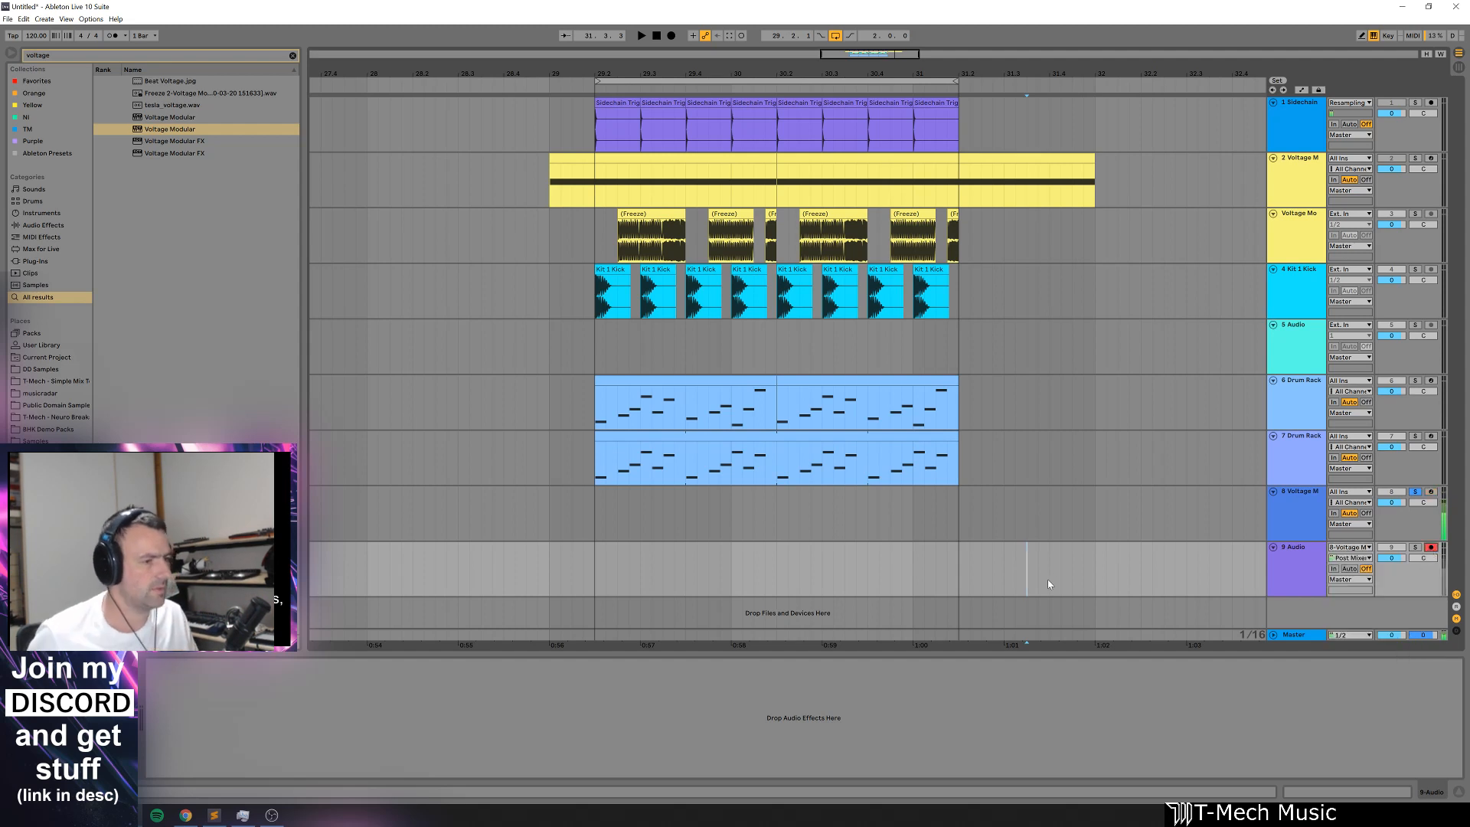
# Step: Record the Obnox Beat output onto the armed audio track, and unsolo and deactivate the source Voltage Modular track
pyautogui.press('F9')
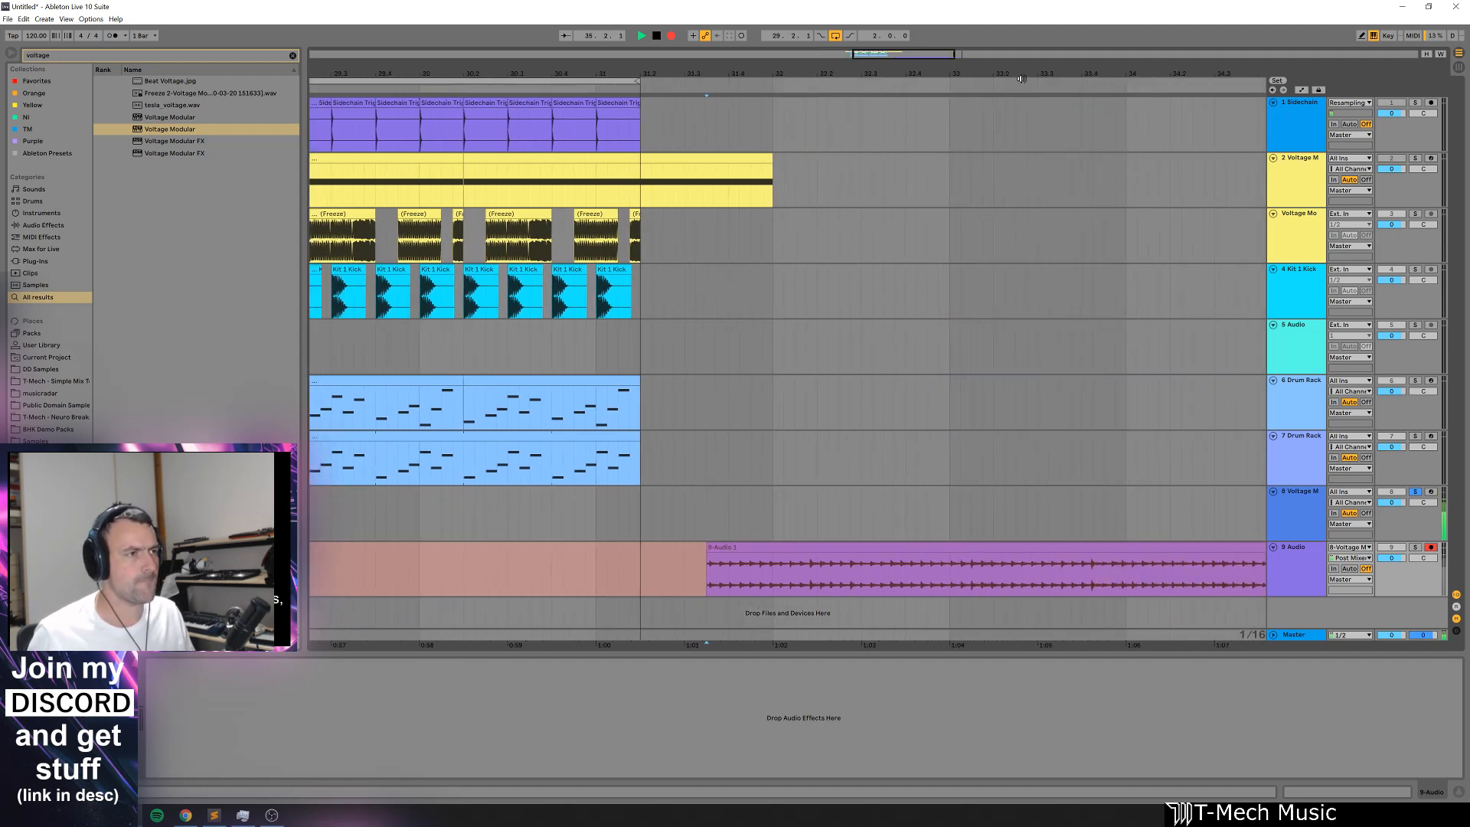
pyautogui.moveTo(1021, 75); pyautogui.dragTo(1009, 27)
pyautogui.press('space')
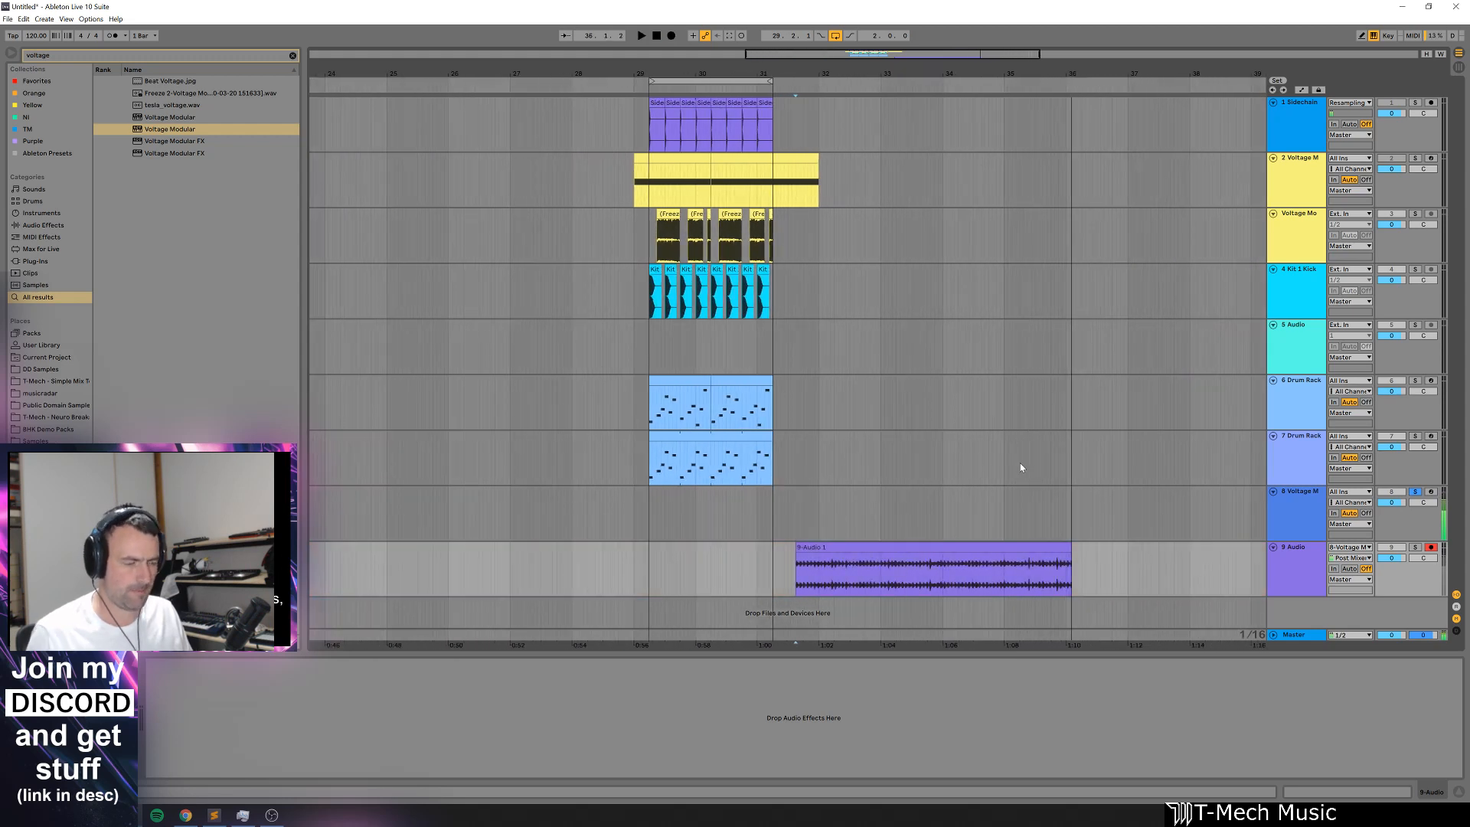
pyautogui.click(1308, 522)
pyautogui.click(1415, 491)
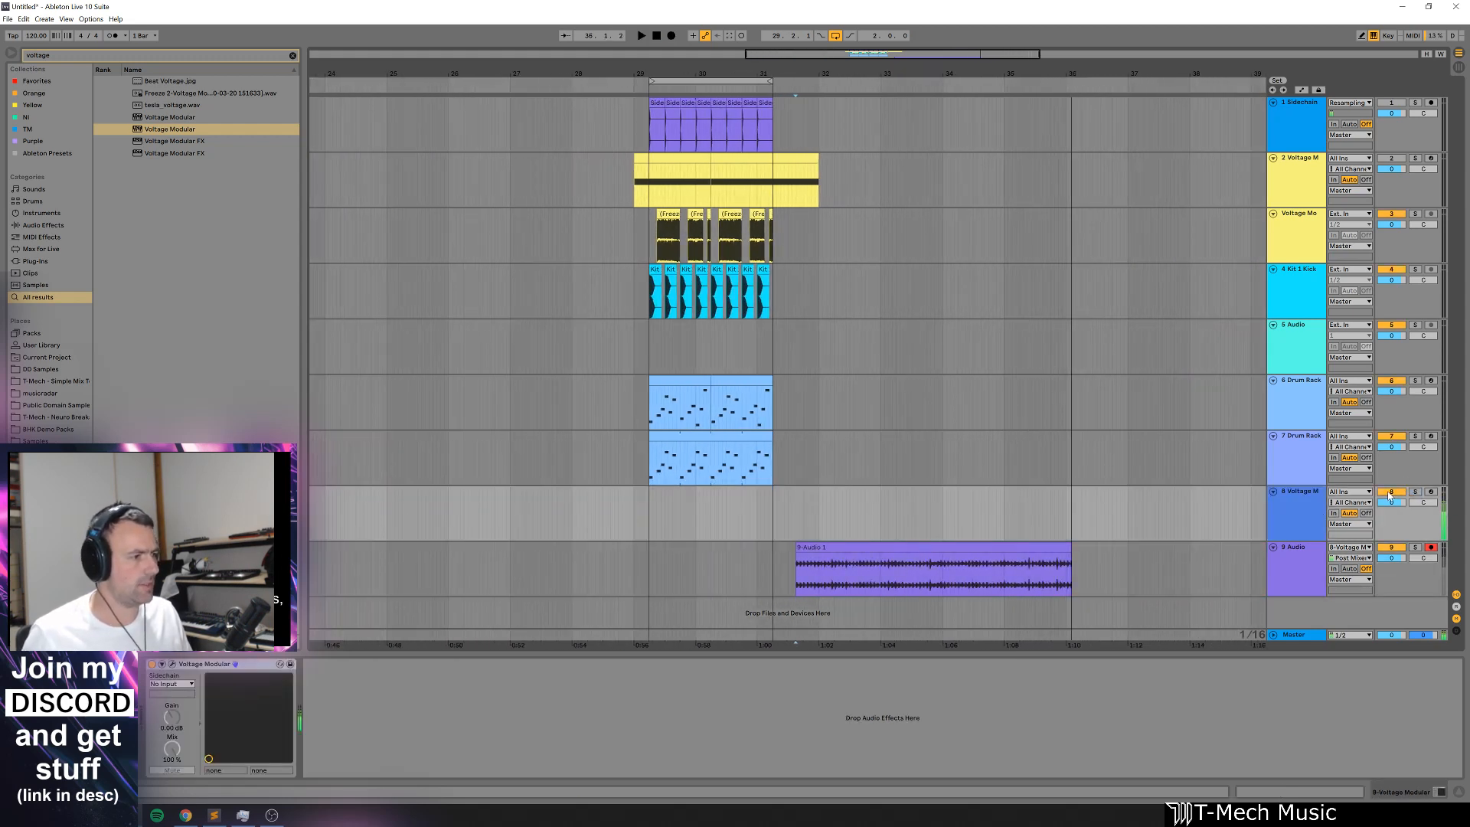
# Step: Move the recorded clip back over the loop region, split it at 29.2 and remove the part before the loop start
pyautogui.moveTo(905, 545); pyautogui.dragTo(722, 545)
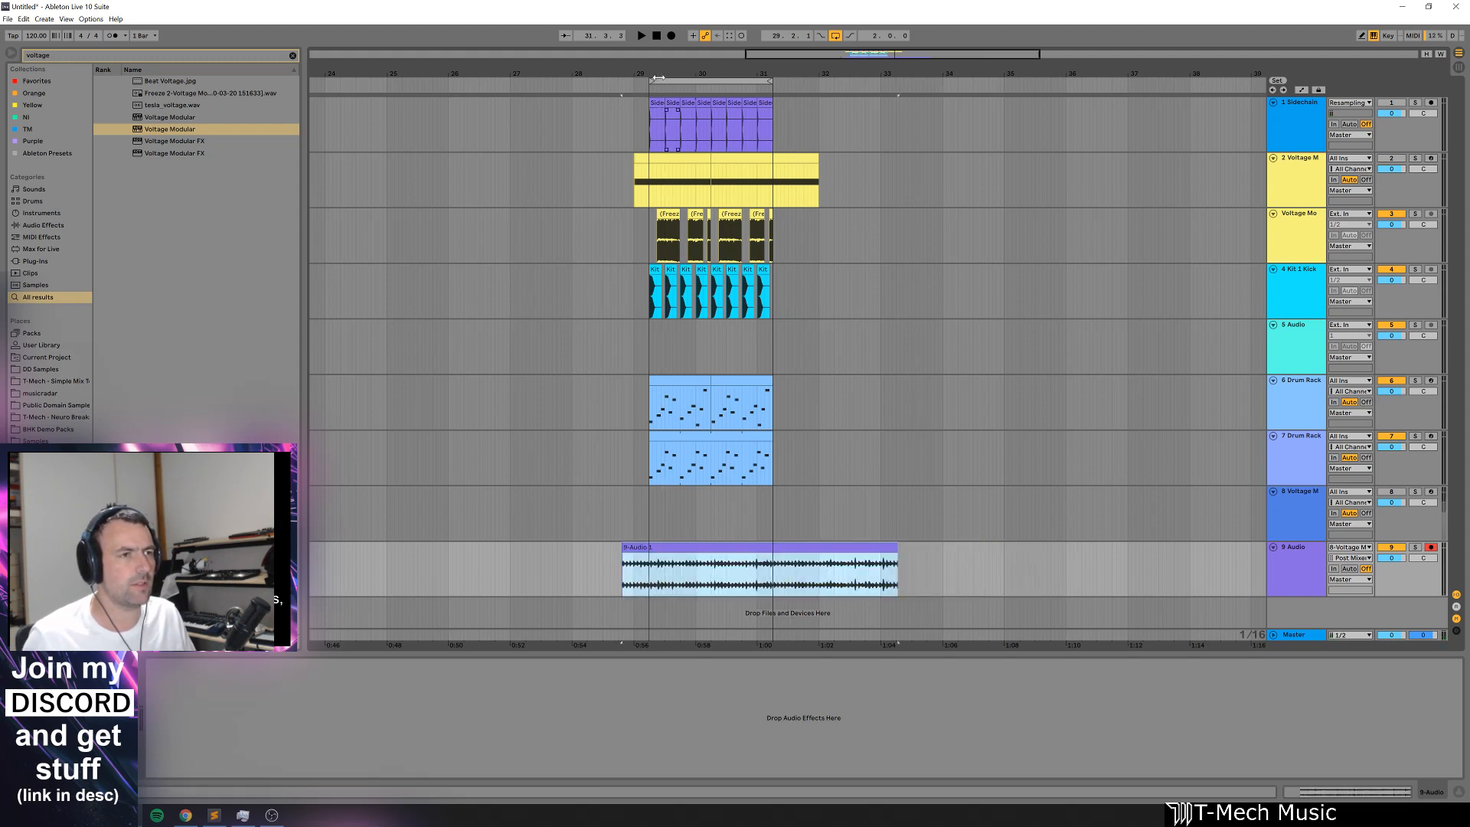
pyautogui.press('space')
pyautogui.moveTo(658, 79); pyautogui.dragTo(647, 230)
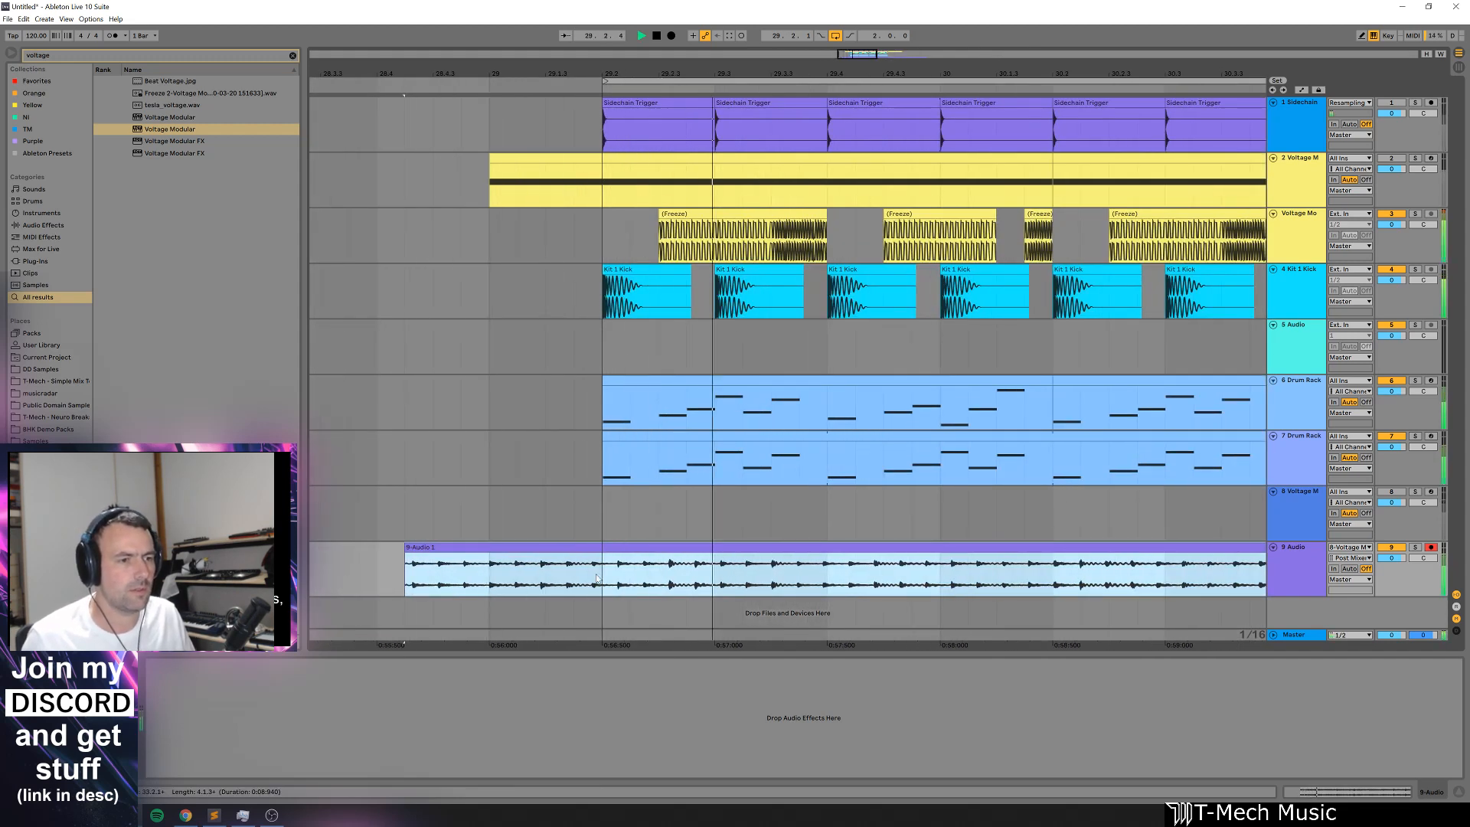
pyautogui.press('space')
pyautogui.moveTo(648, 548); pyautogui.dragTo(629, 568)
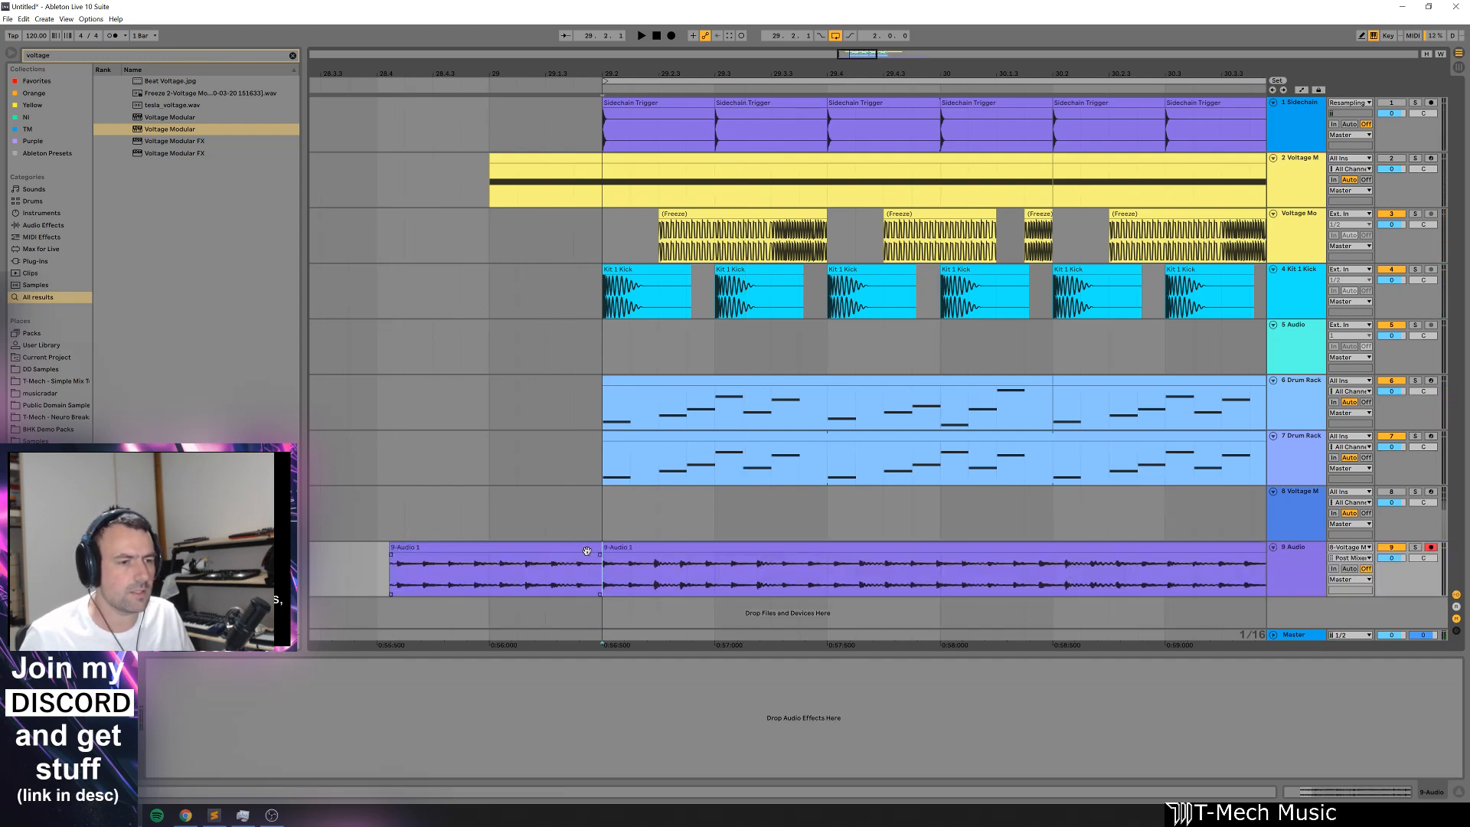
pyautogui.hotkey('ctrl', 'z')
# Step: Open the recorded clip's waveform and set its 1.1.1 position at the first transient of the trimmed audio
pyautogui.doubleClick(605, 583)
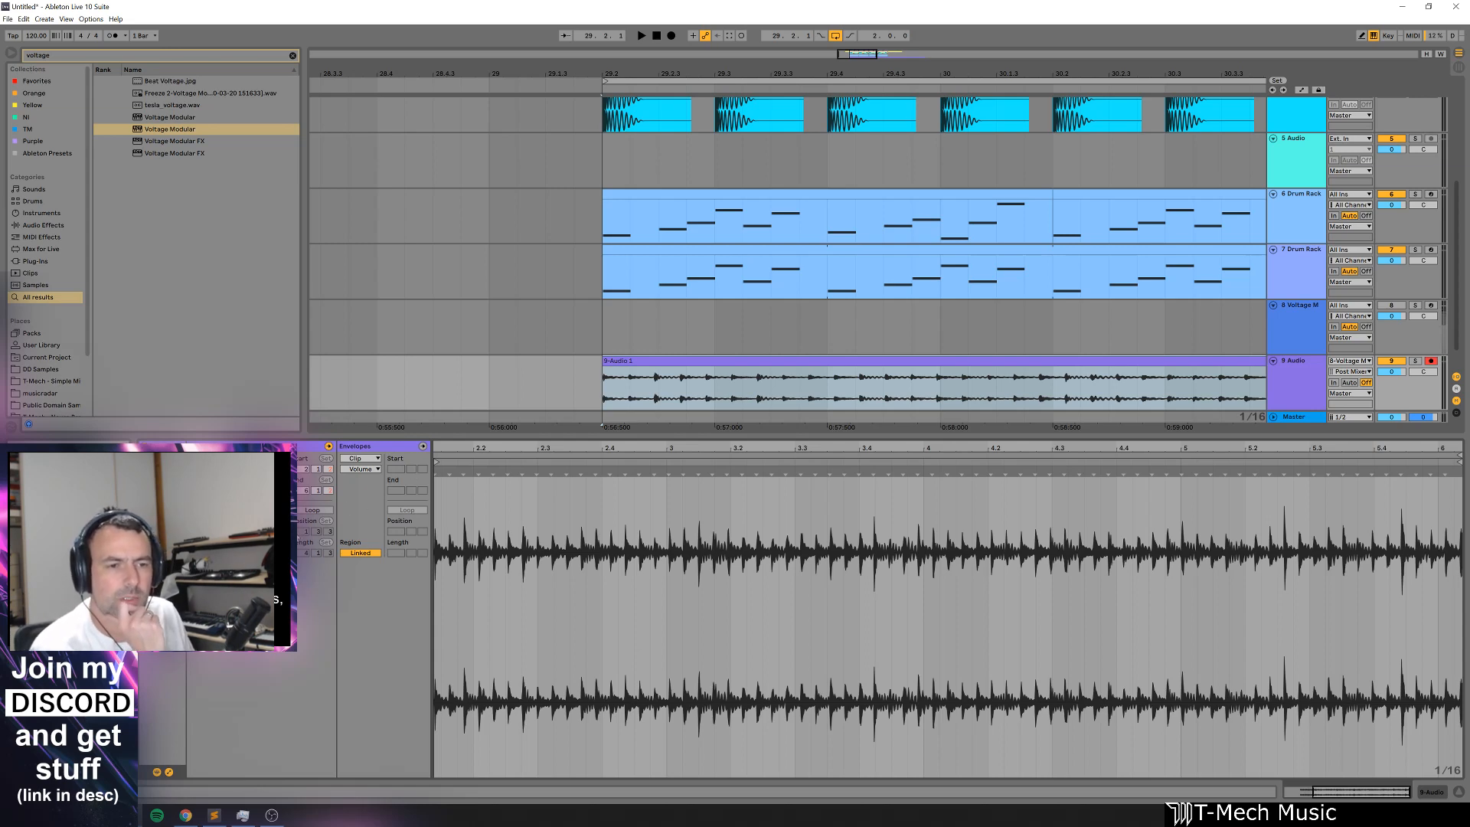
pyautogui.scroll(10, 470, 466)
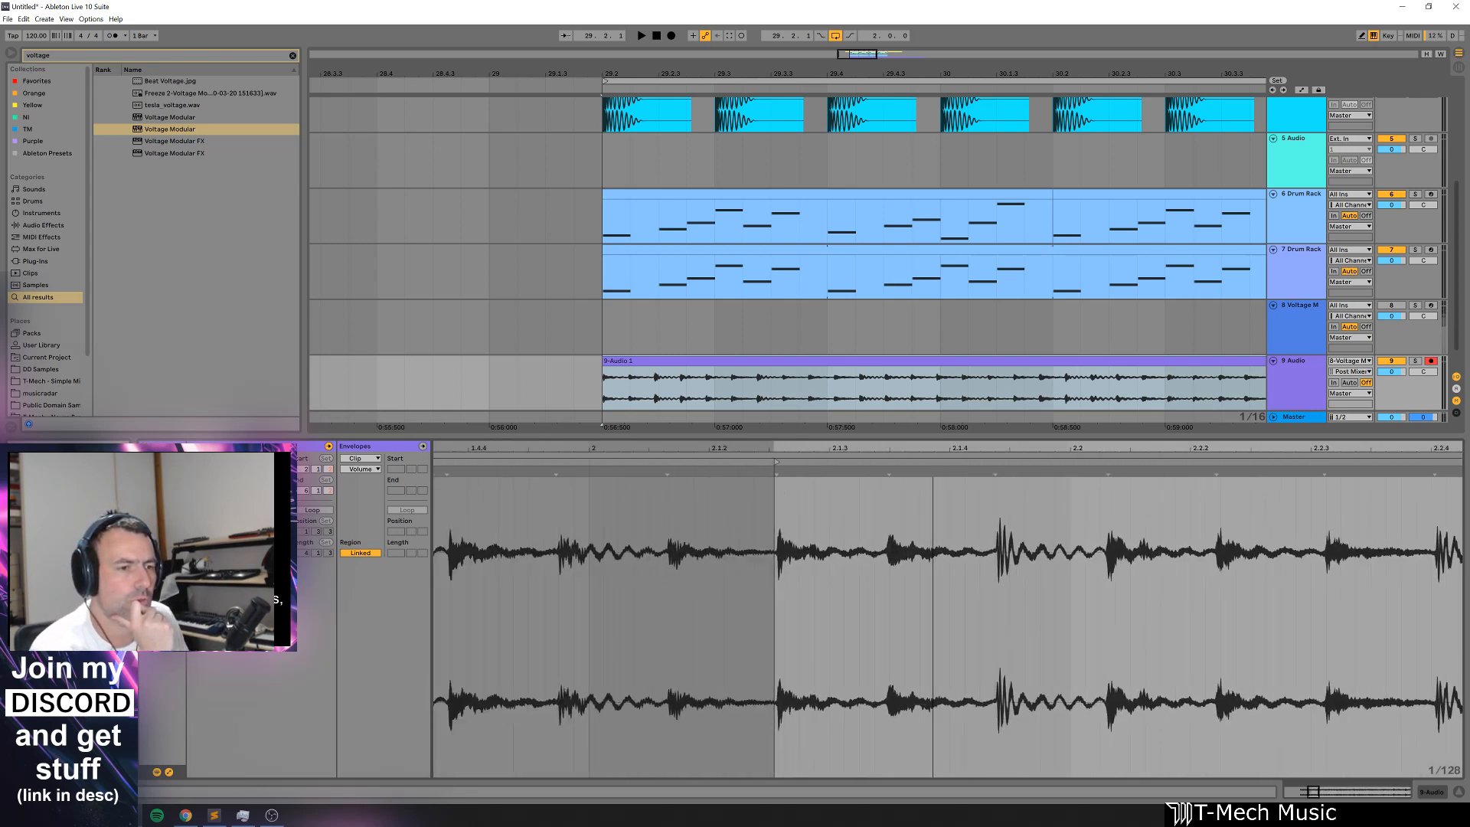
pyautogui.scroll(-3, 801, 442)
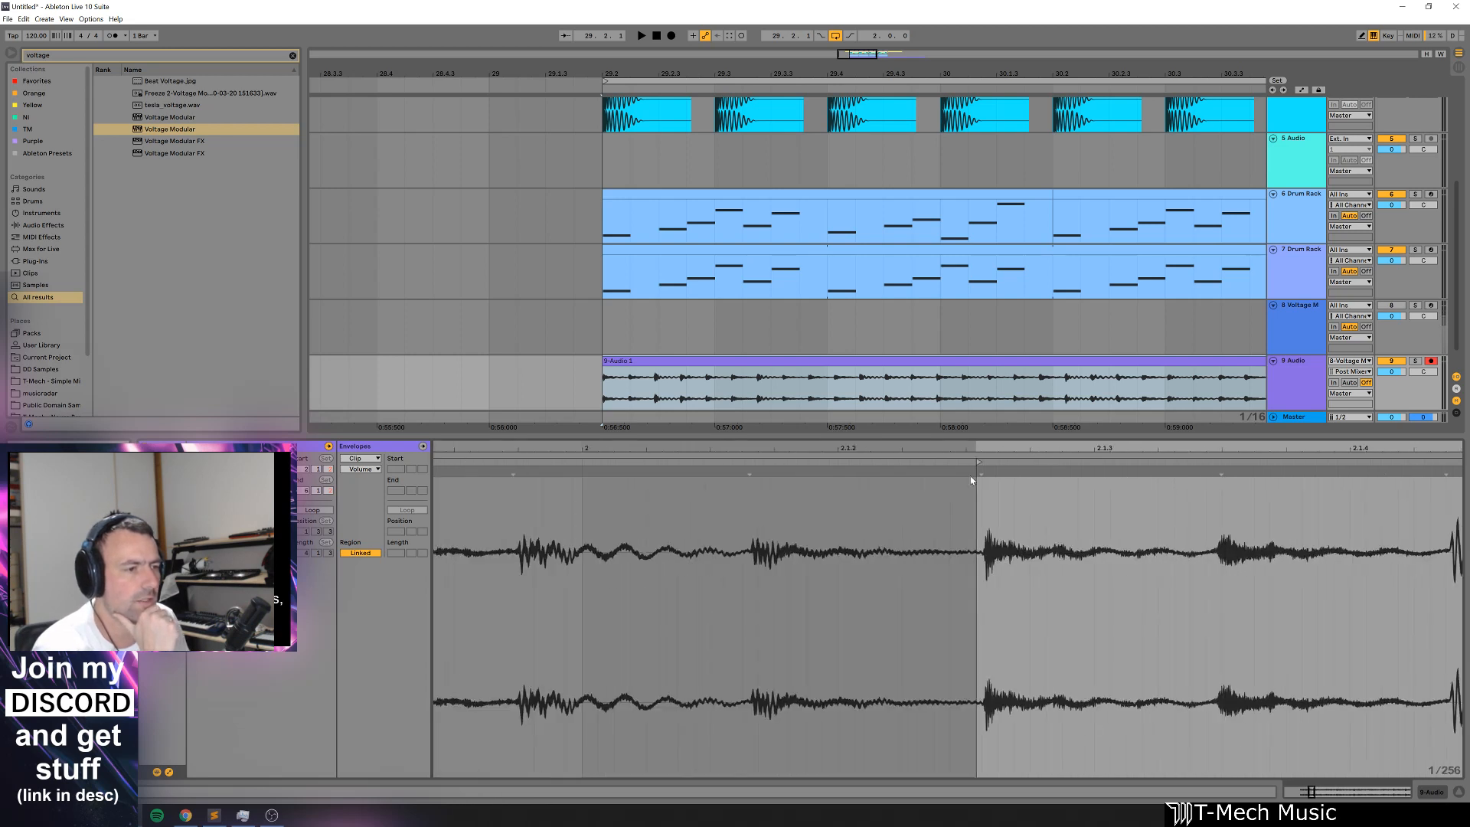
pyautogui.rightClick(981, 472)
pyautogui.click(1039, 346)
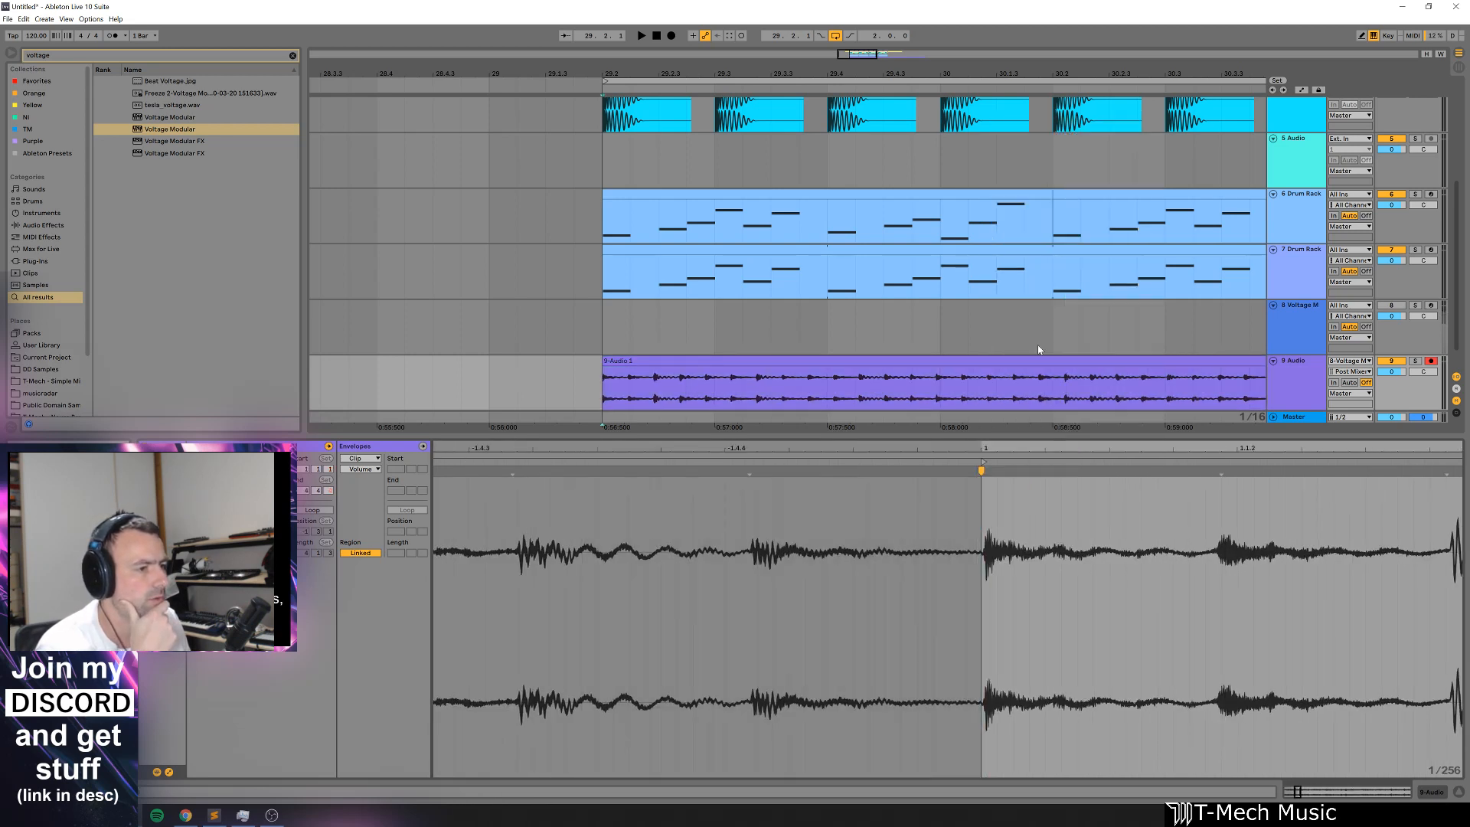
# Step: Warp the recorded beat so its transients line up with 1.1.3 and the start of bar 2
pyautogui.scroll(-3, 703, 473)
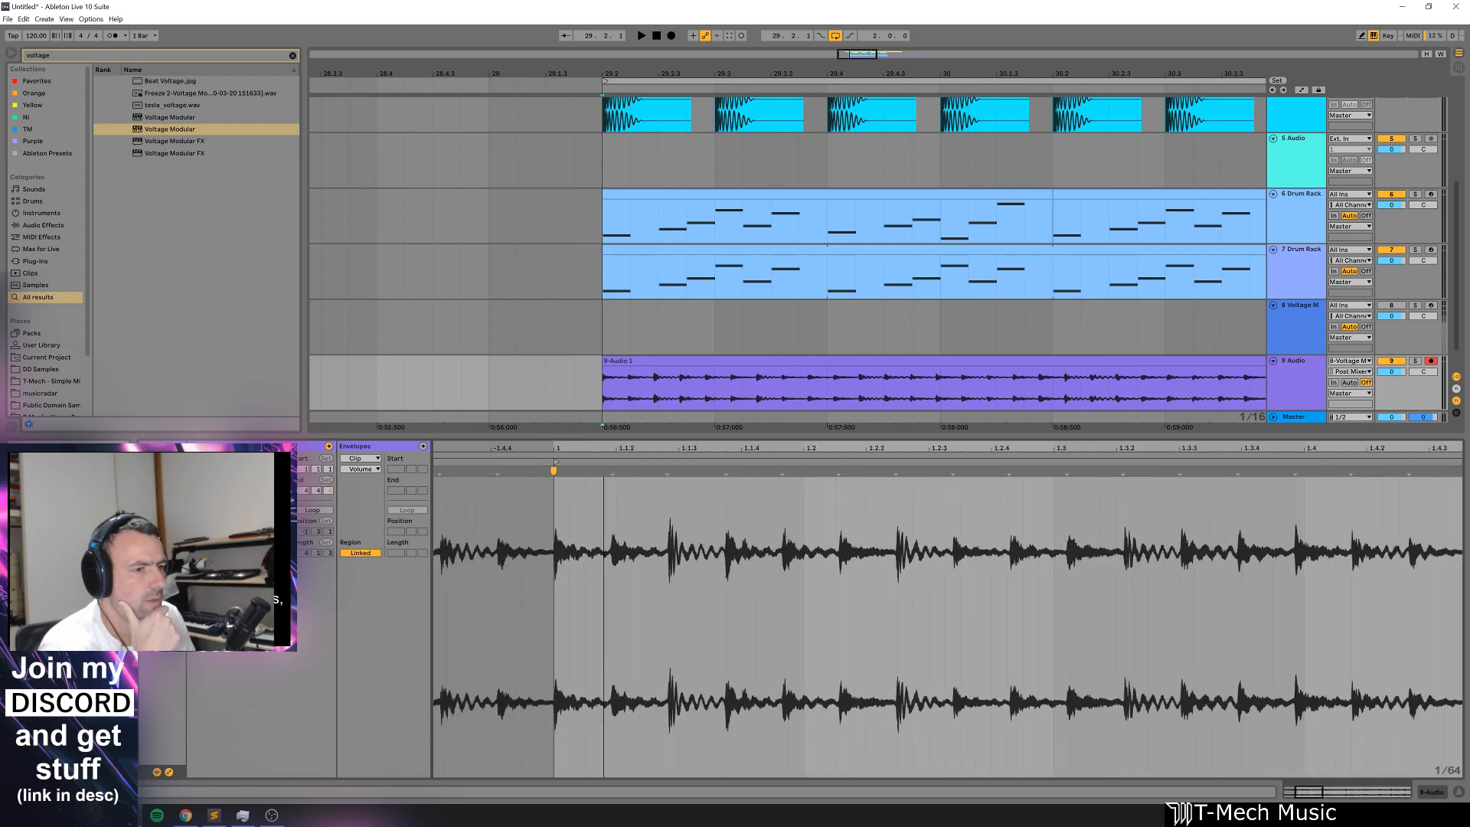
pyautogui.moveTo(929, 448); pyautogui.dragTo(795, 474)
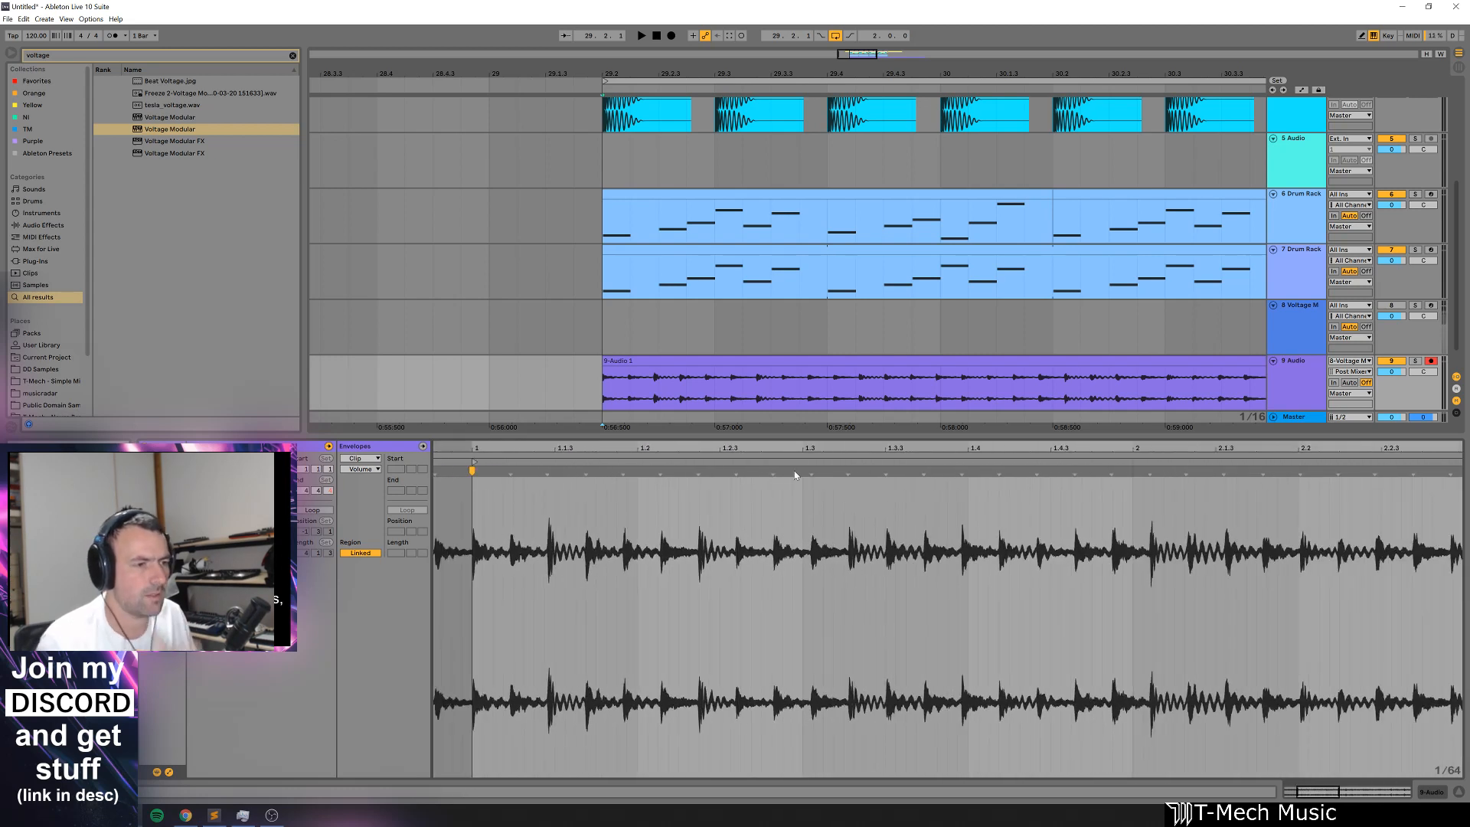
pyautogui.moveTo(552, 472); pyautogui.dragTo(555, 472)
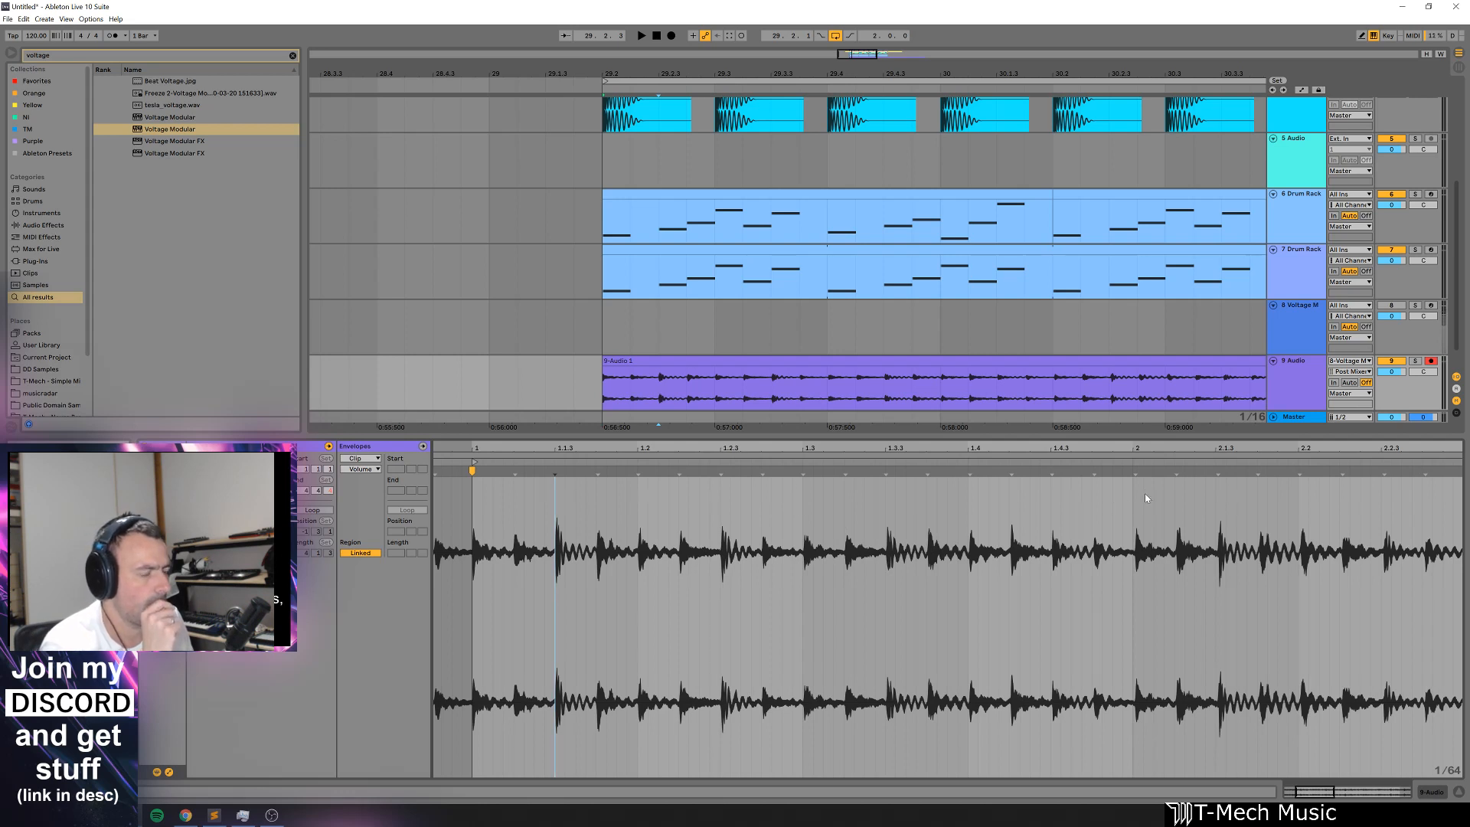
pyautogui.moveTo(1135, 472); pyautogui.dragTo(1130, 473)
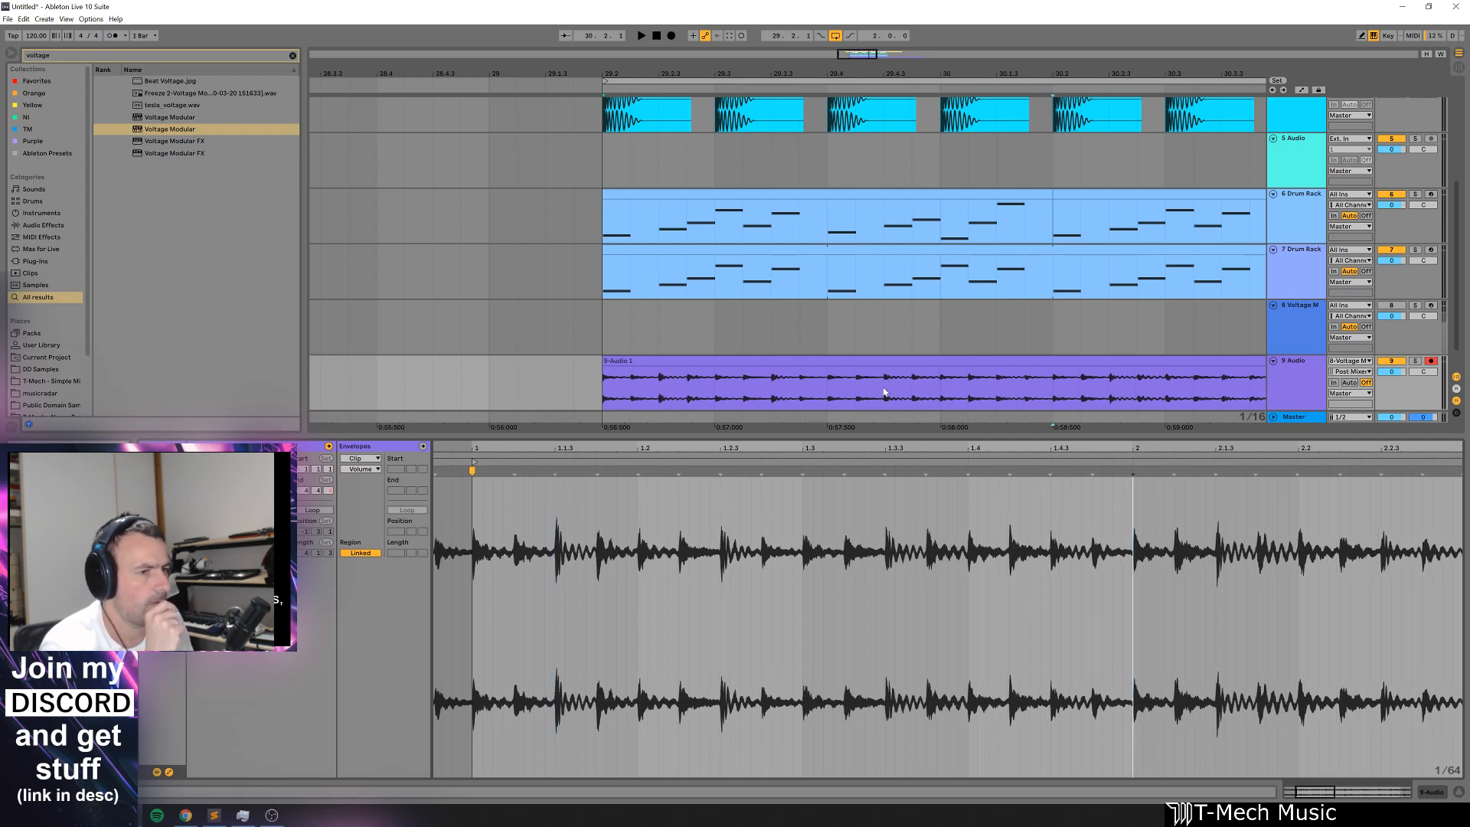
# Step: Split the recorded clip at bar 30, delete the remainder and play the shortened beat with the other tracks
pyautogui.click(980, 384)
pyautogui.hotkey('ctrl', 'e')
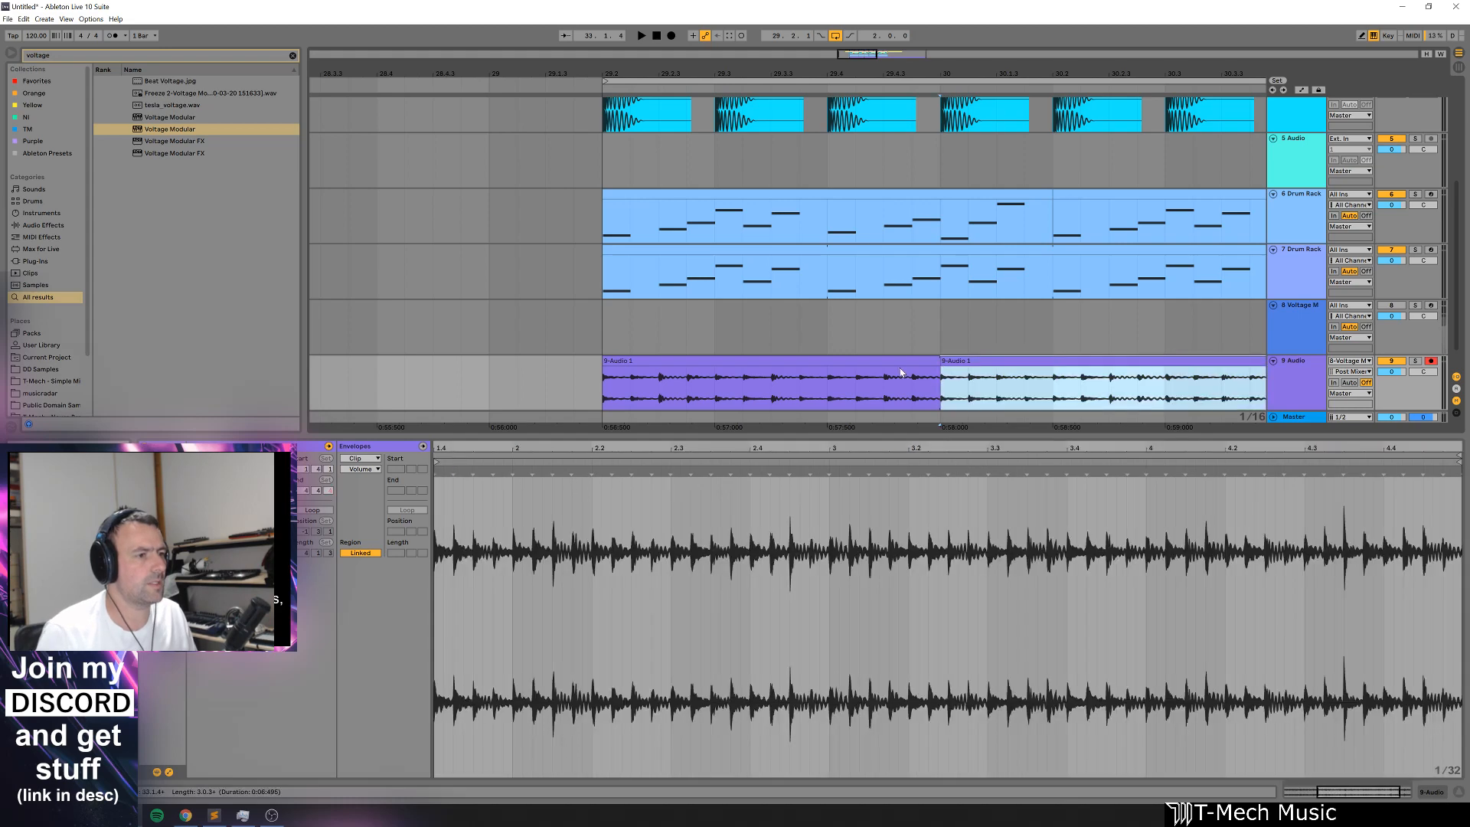
pyautogui.press('Delete')
pyautogui.click(881, 381)
pyautogui.press('space')
pyautogui.press('-')
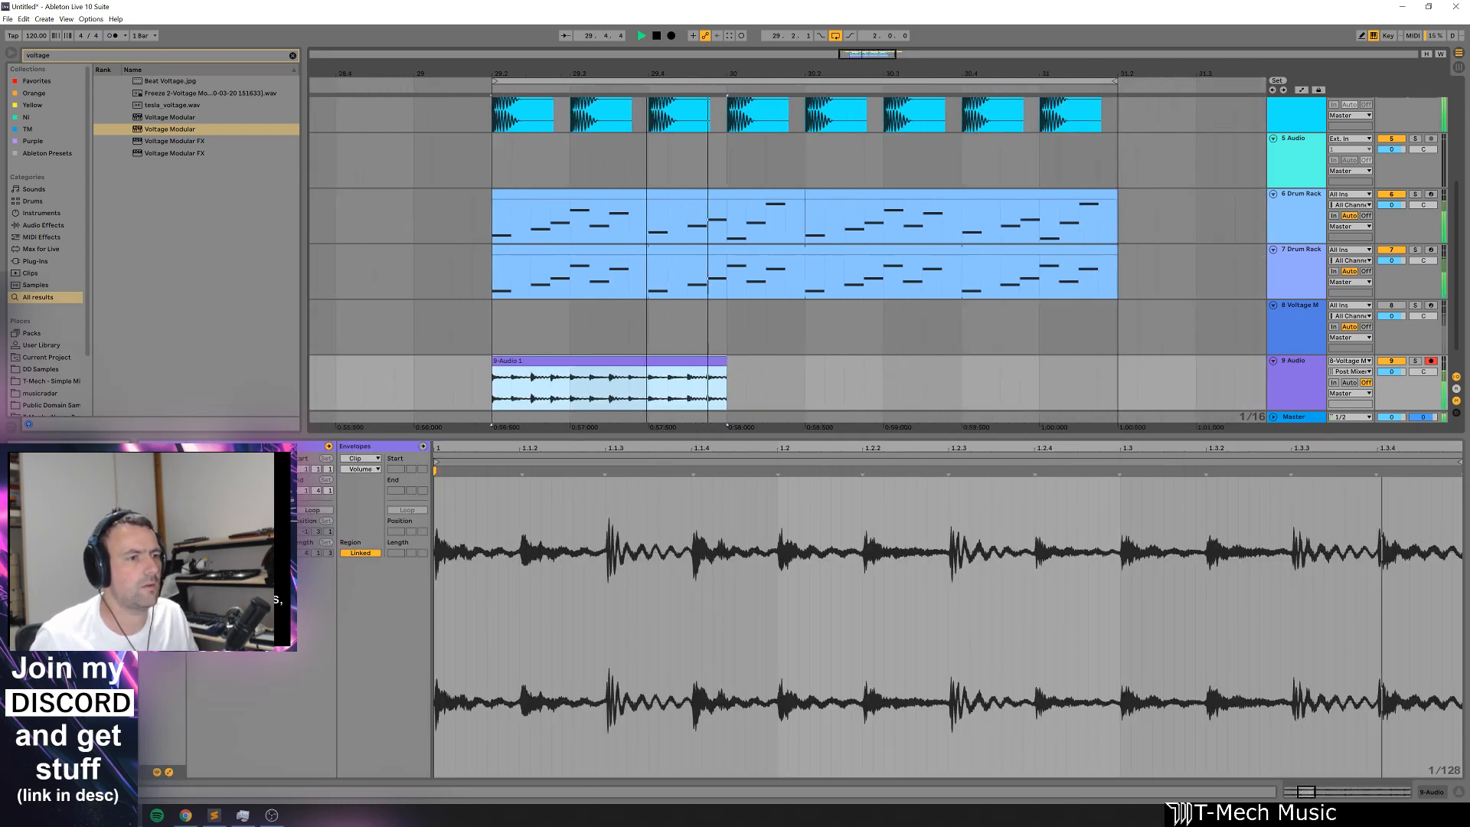
# Step: Extend the recorded beat clip to the end of the two-bar loop and audition the mix with its track off and on
pyautogui.press('space')
pyautogui.moveTo(635, 368); pyautogui.dragTo(925, 365)
pyautogui.press('space')
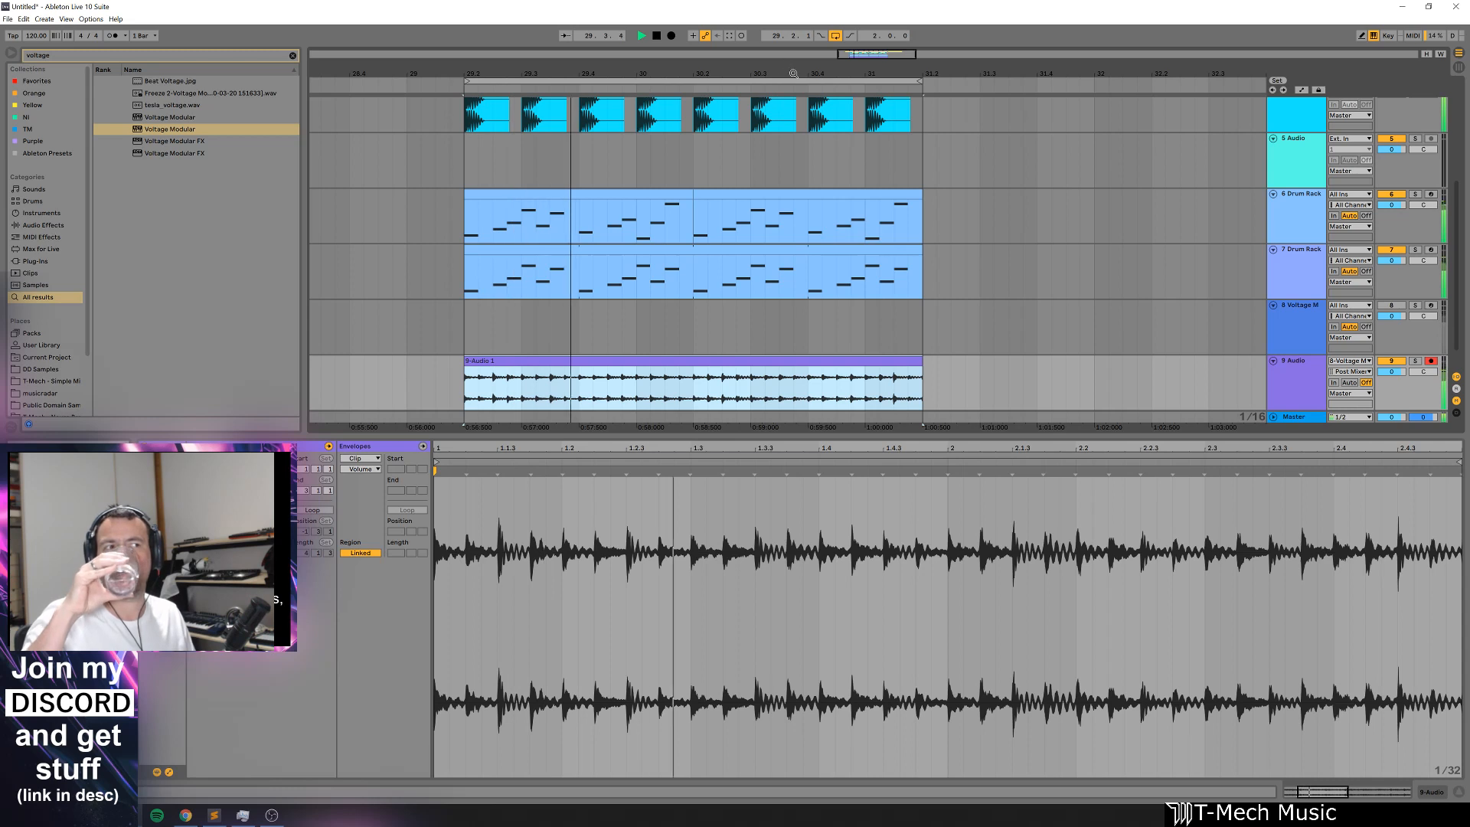
pyautogui.press('-')
pyautogui.click(1391, 361)
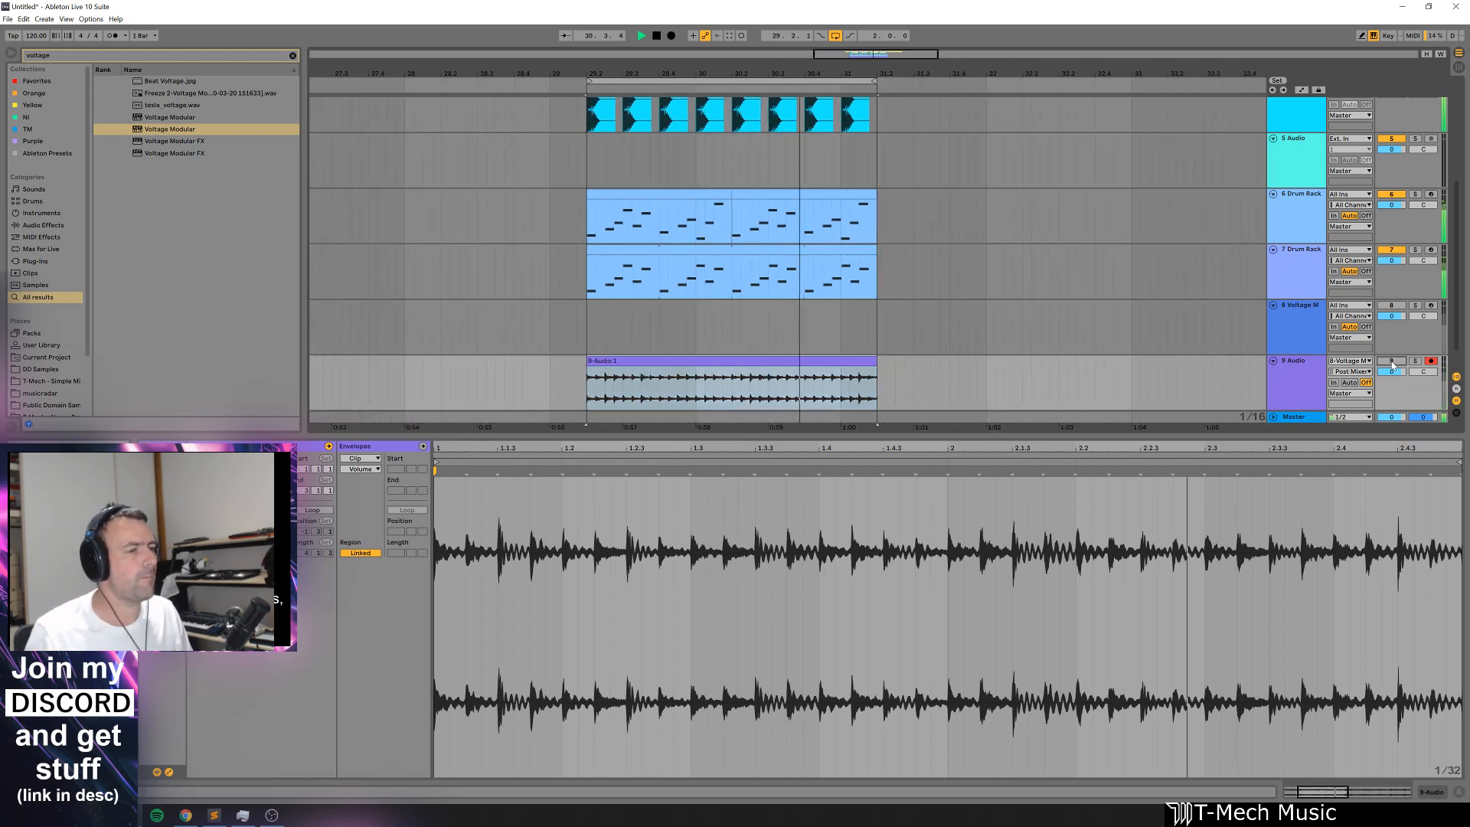
pyautogui.click(1392, 360)
pyautogui.scroll(-2, 899, 363)
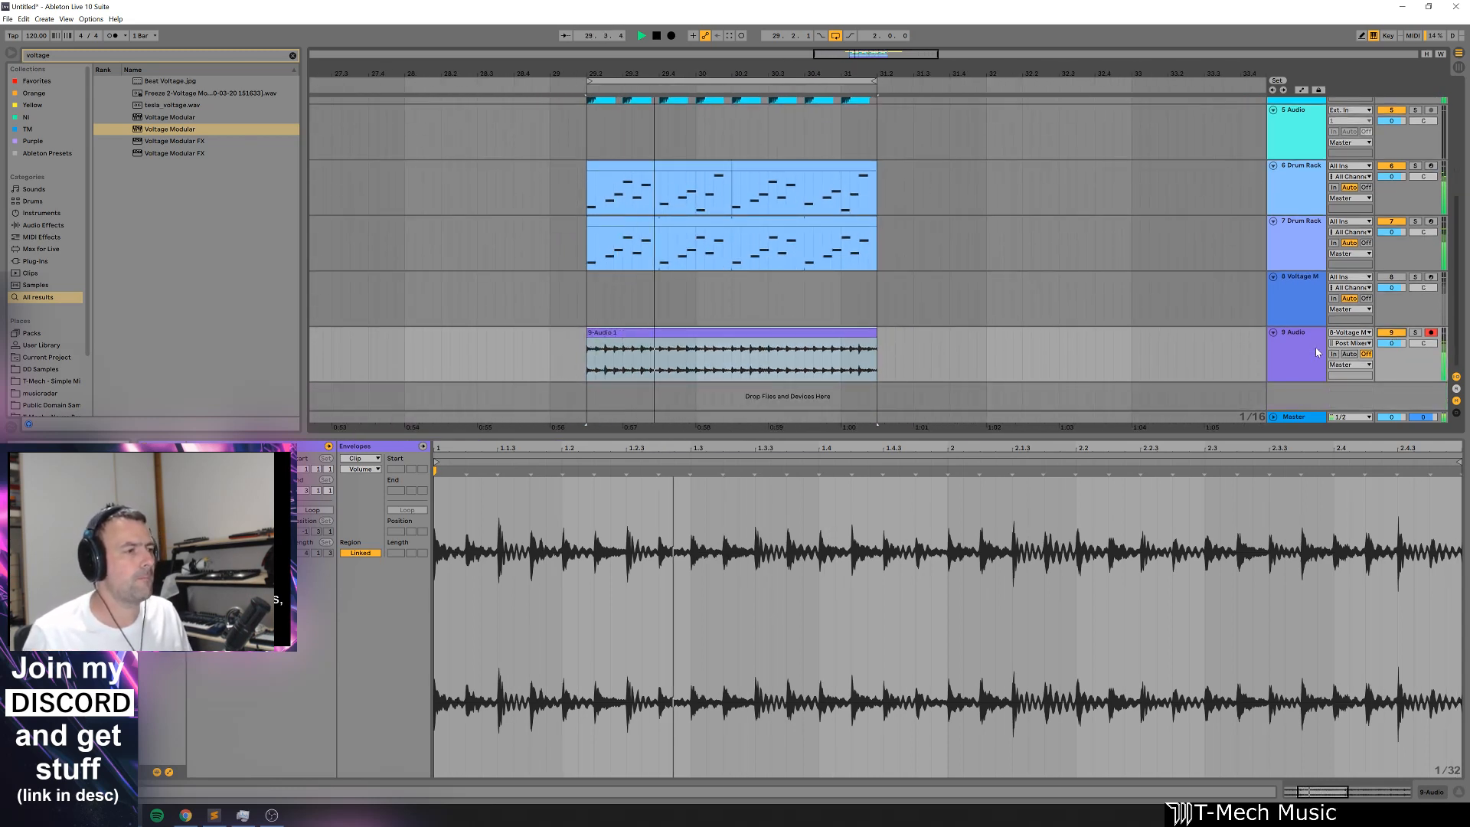
pyautogui.press('space')
# Step: Place the recorded audio track above the Voltage Modular drum track and reopen that track's Voltage Modular instrument
pyautogui.click(1285, 311)
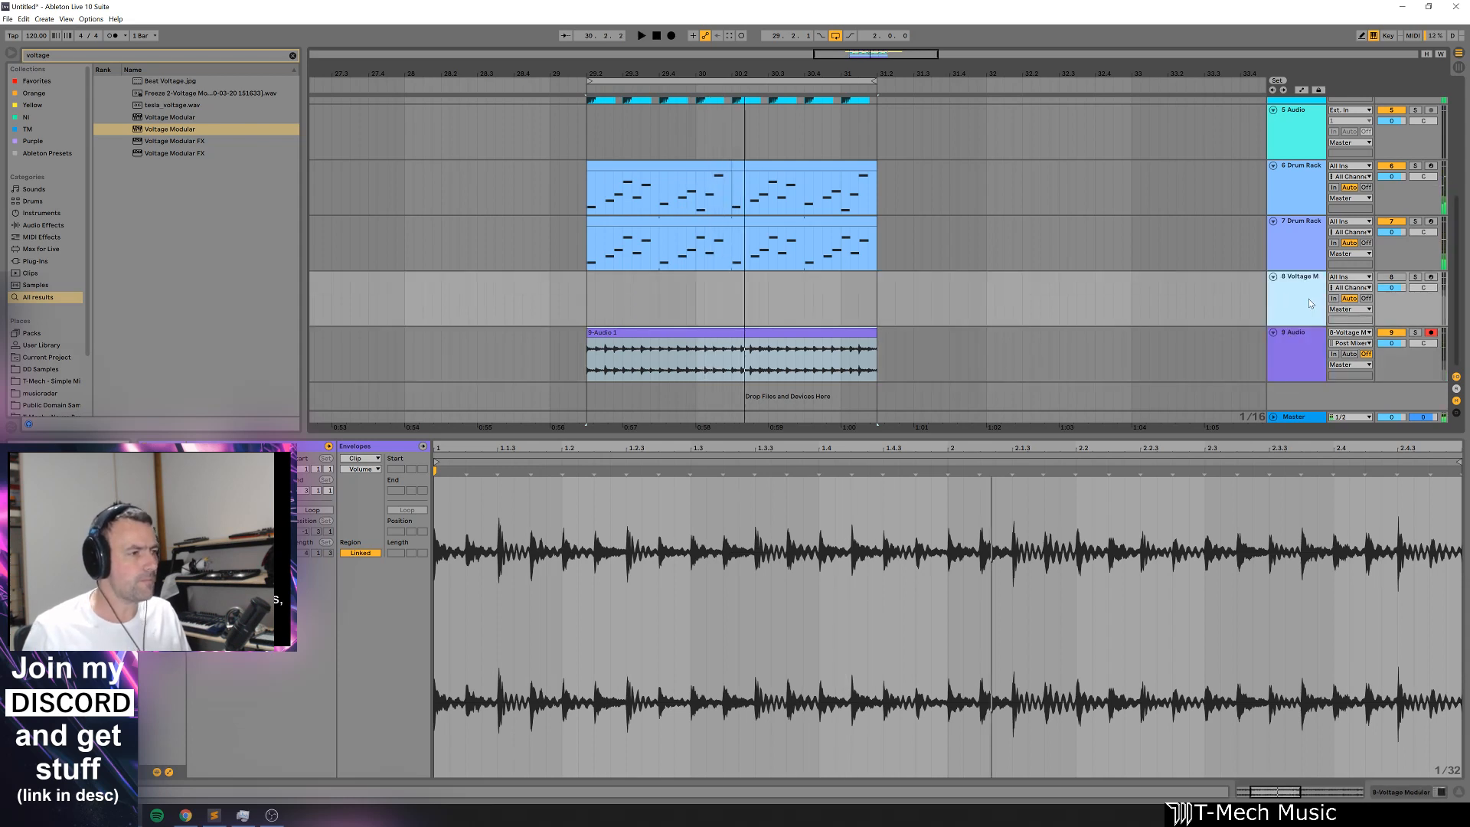
pyautogui.moveTo(1293, 356); pyautogui.dragTo(1294, 303)
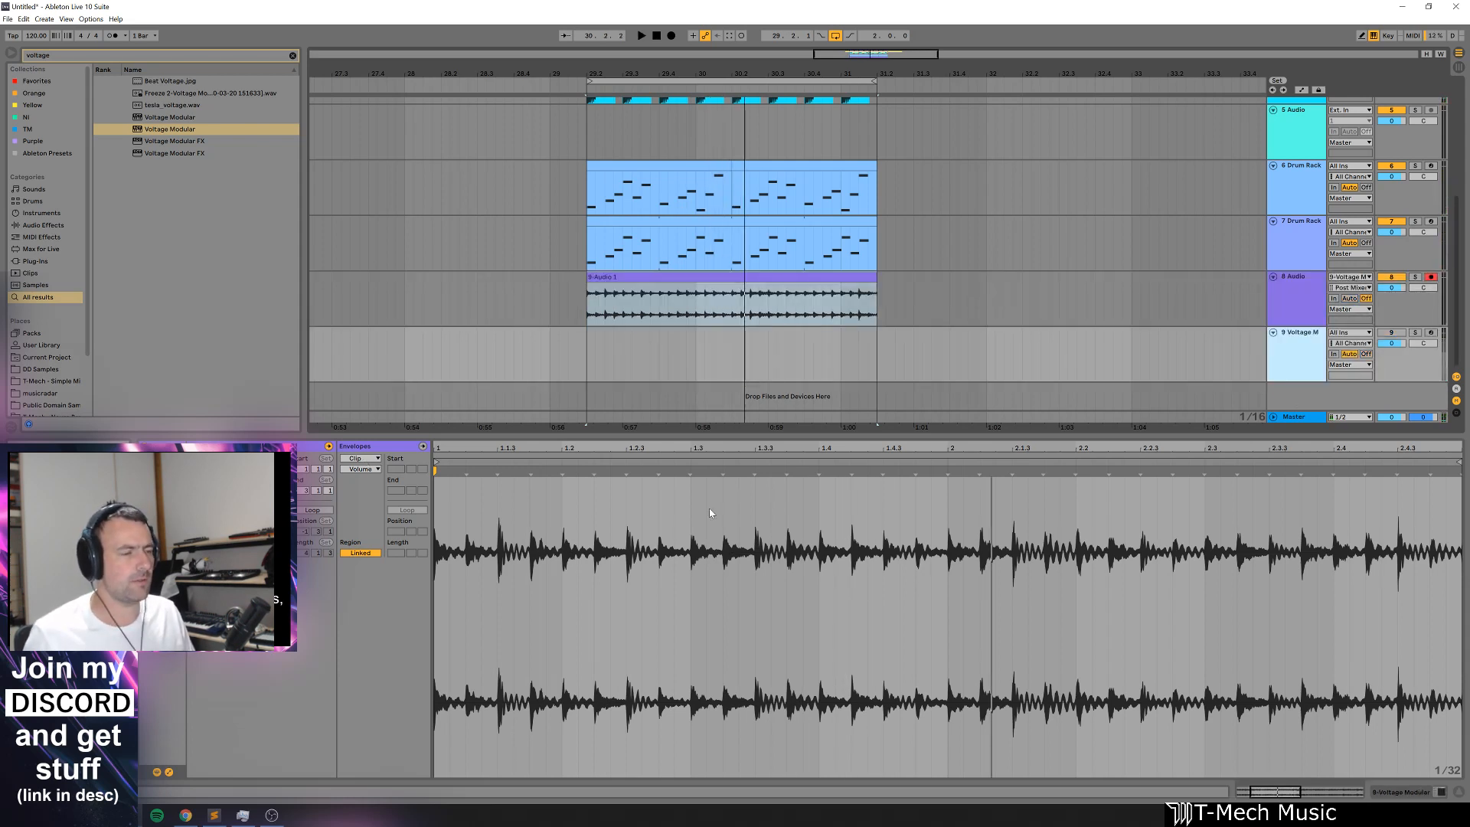
pyautogui.hotkey('shift', 'Tab')
pyautogui.click(172, 663)
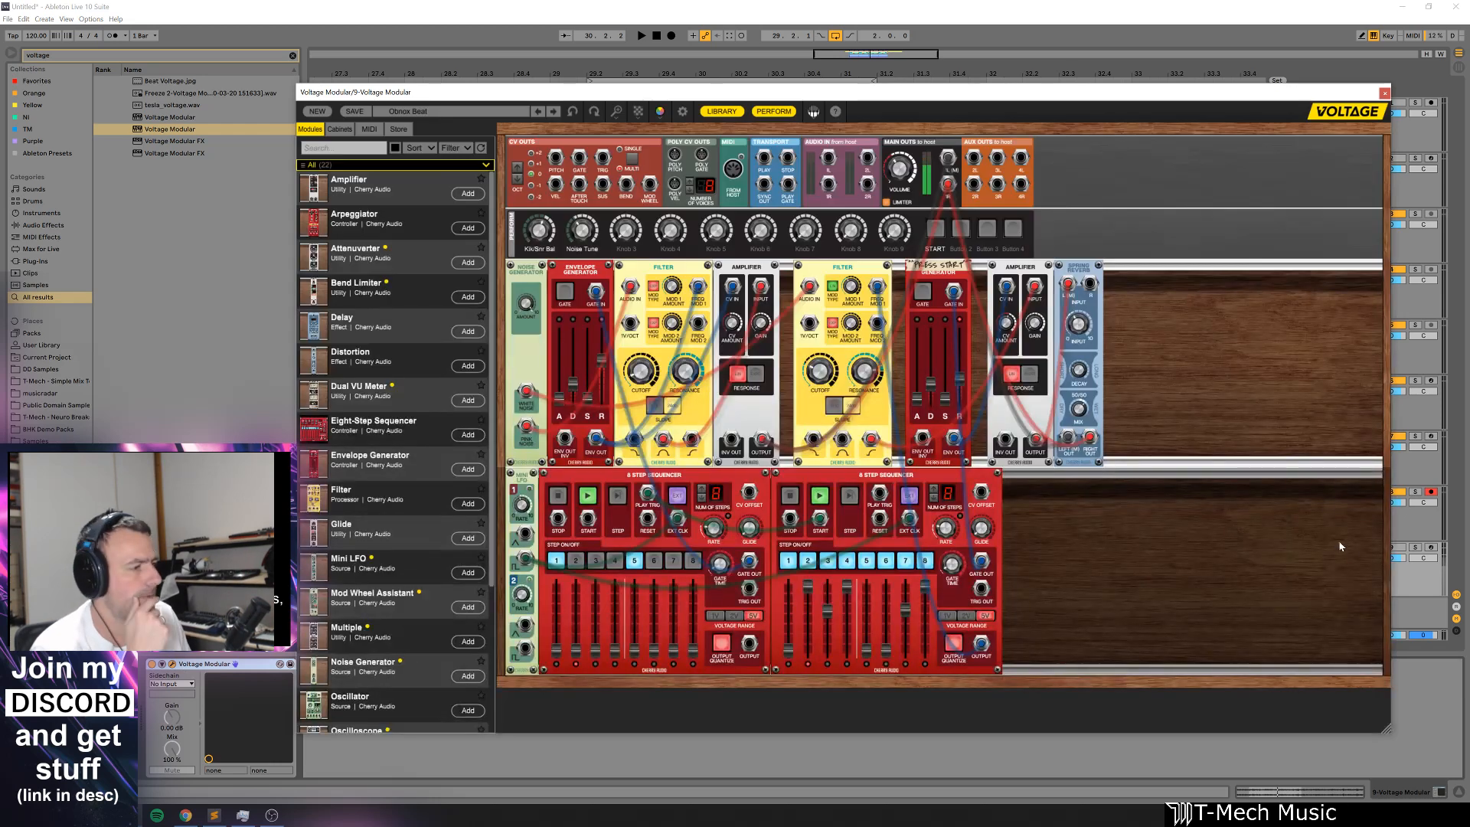
# Step: Load the Percussive Sines preset from Drums and Percussion with the Voltage Modular track soloed and armed
pyautogui.click(1415, 546)
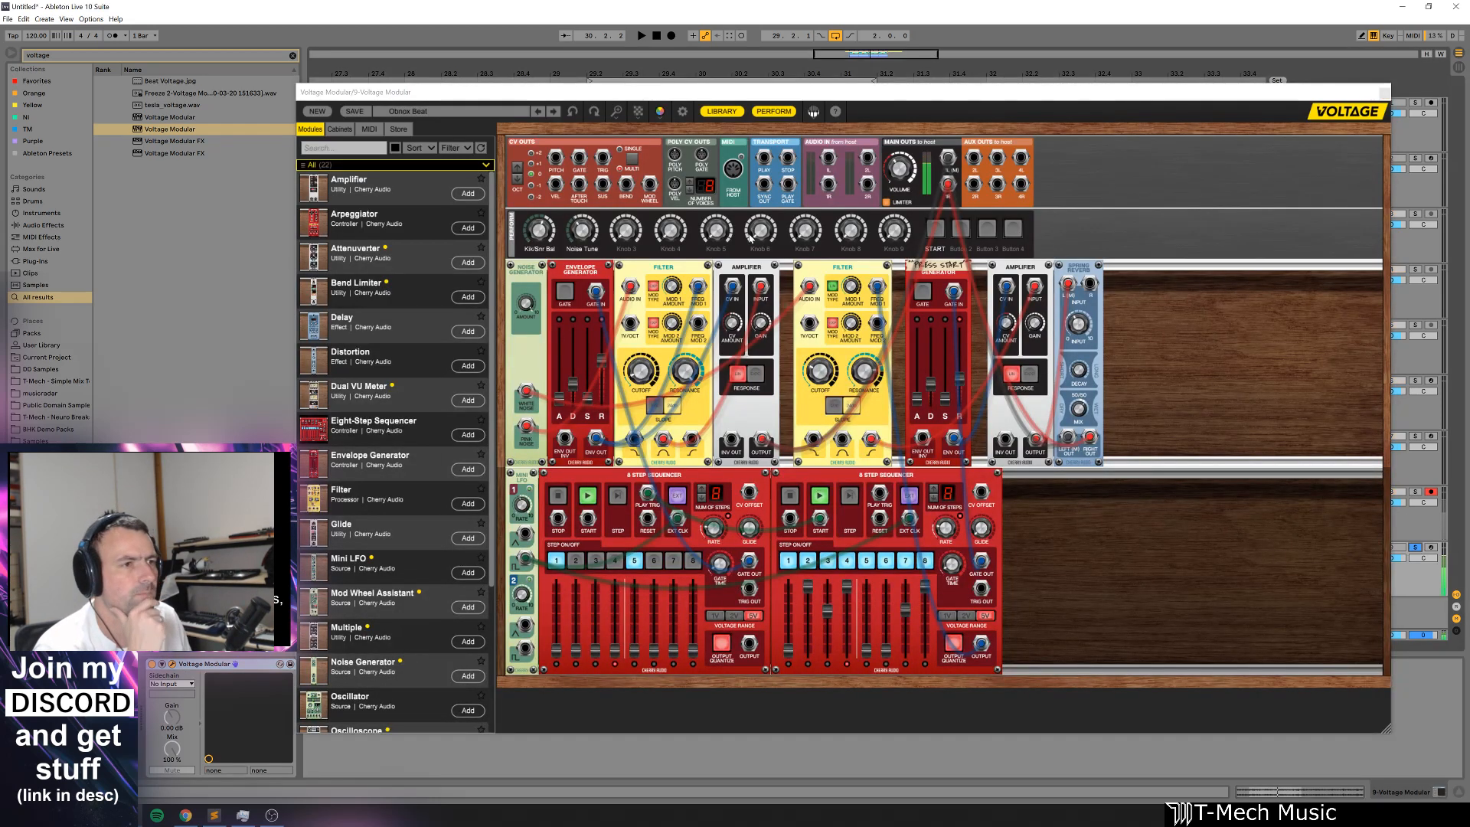
pyautogui.click(404, 113)
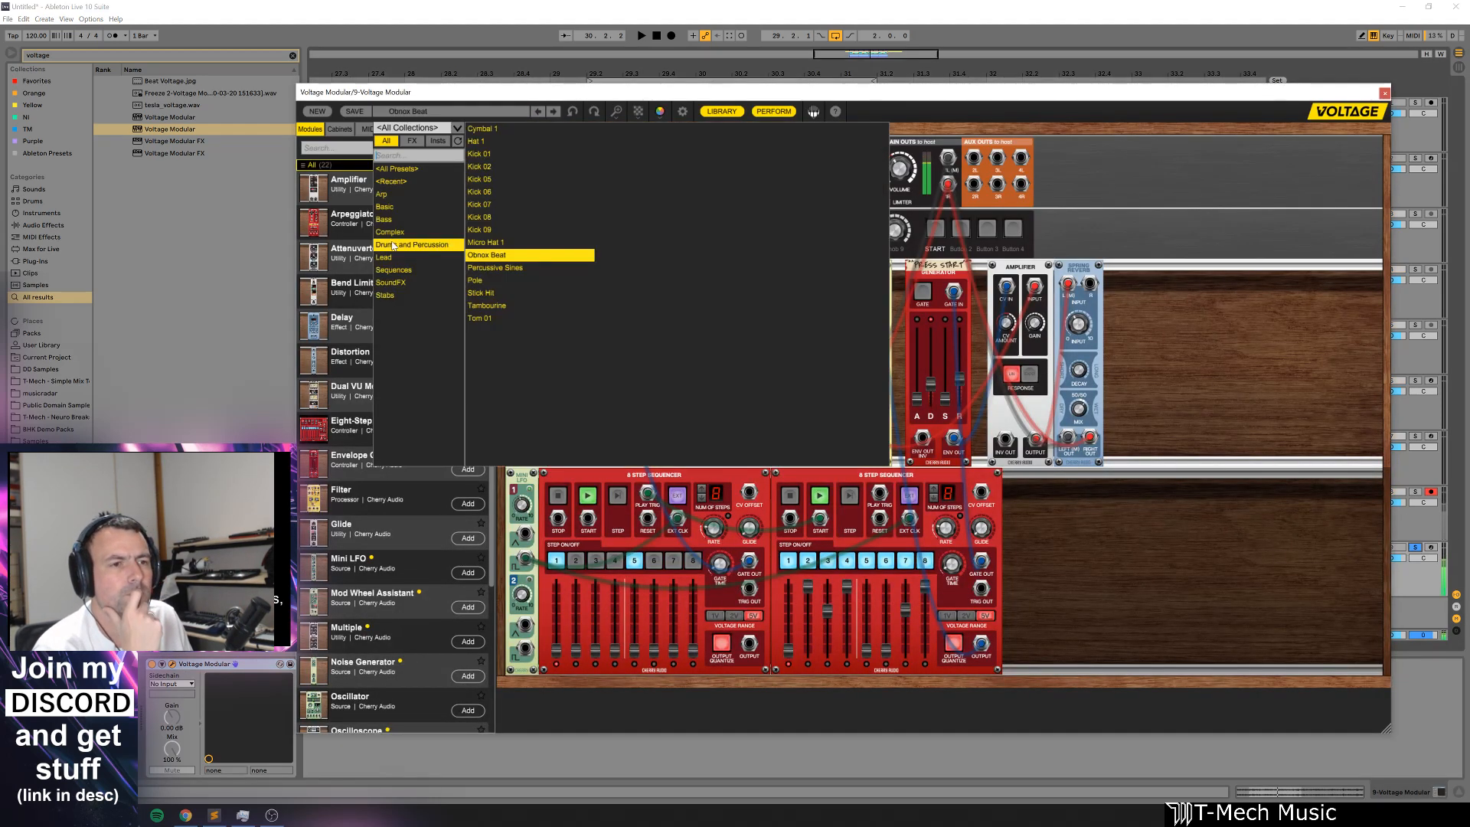
pyautogui.click(498, 267)
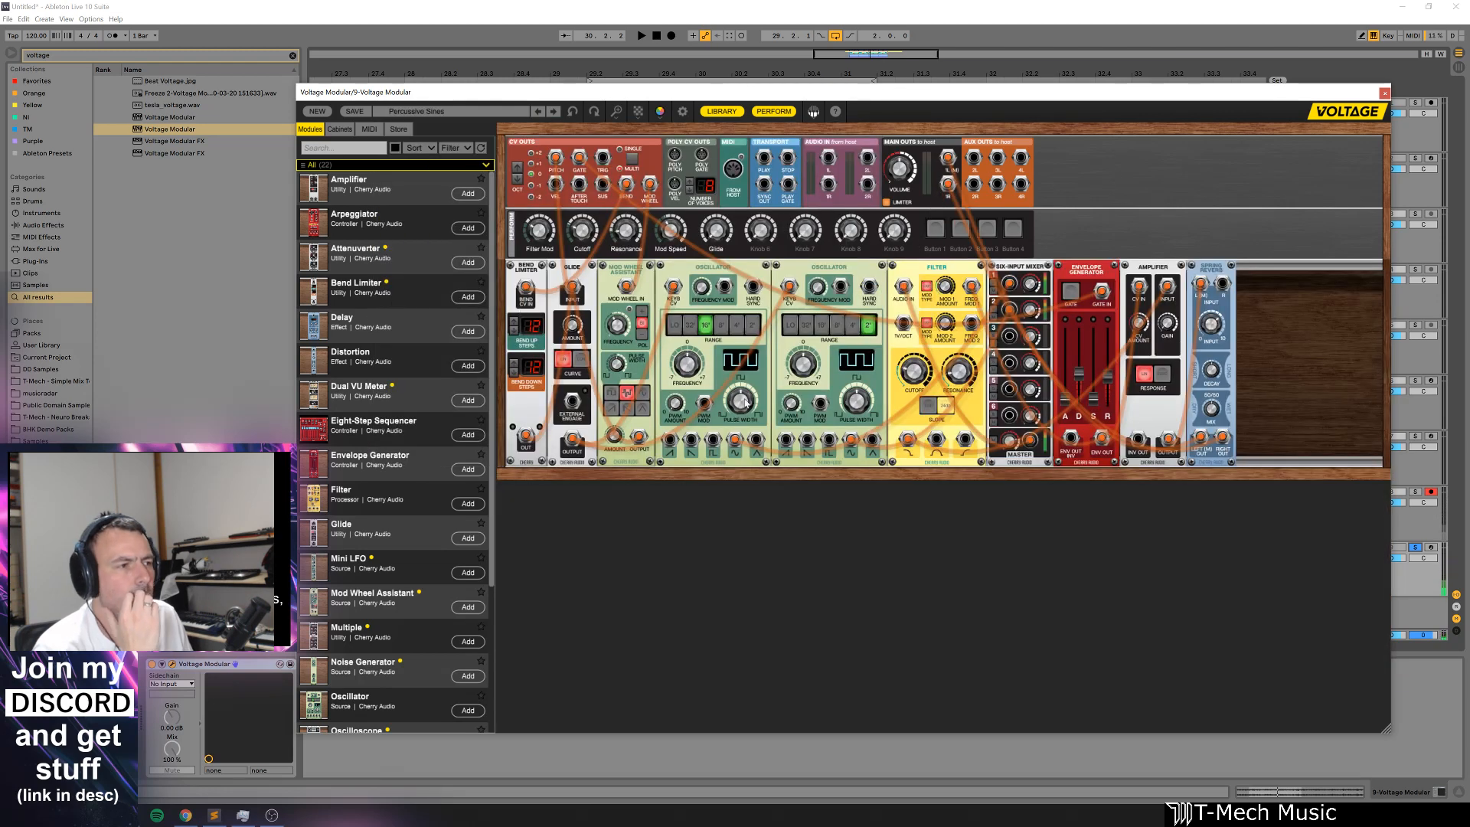
pyautogui.click(1431, 547)
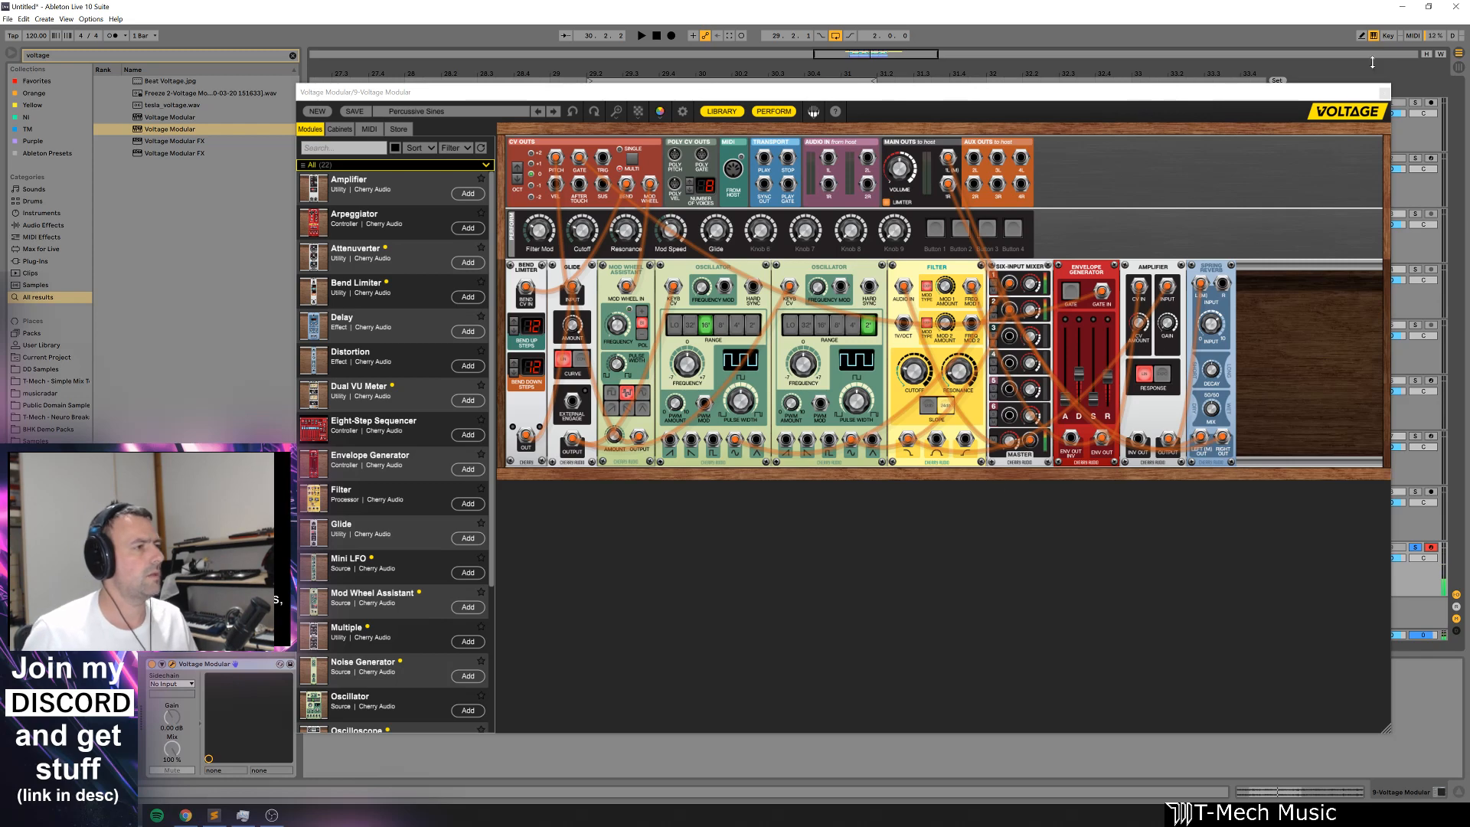
pyautogui.click(1384, 92)
# Step: Delete the time between 29.1 and 29.2 across all tracks so the arrangement loop starts at bar 29
pyautogui.moveTo(589, 563); pyautogui.dragTo(890, 578)
pyautogui.click(578, 571)
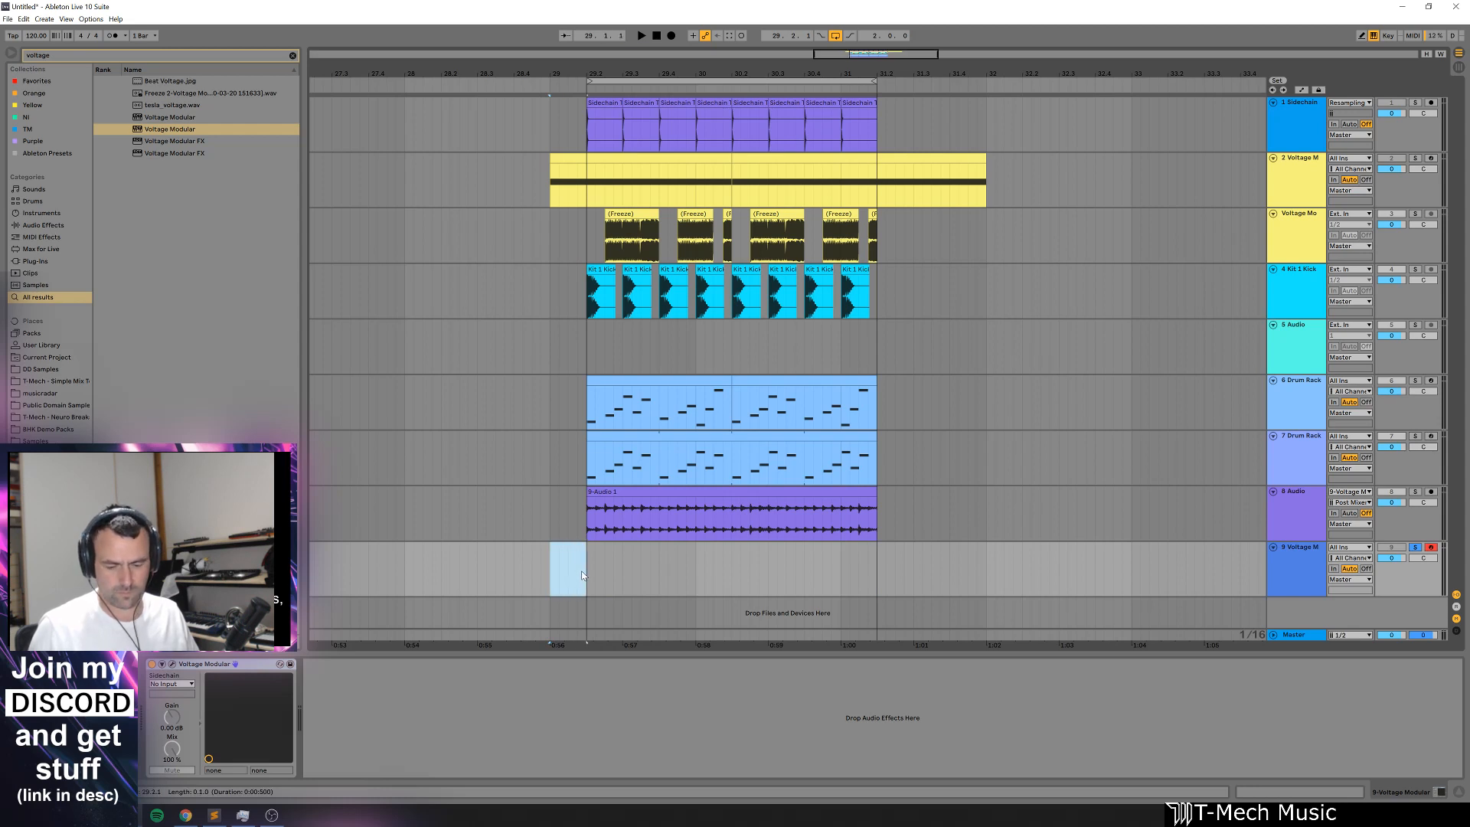
pyautogui.keyDown('shift'); pyautogui.click(585, 571); pyautogui.keyUp('shift')
pyautogui.hotkey('ctrl', 'shift', 'Delete')
# Step: Record a MIDI part on the soloed Voltage Modular track over the two-bar loop with MIDI overdub enabled
pyautogui.press('space')
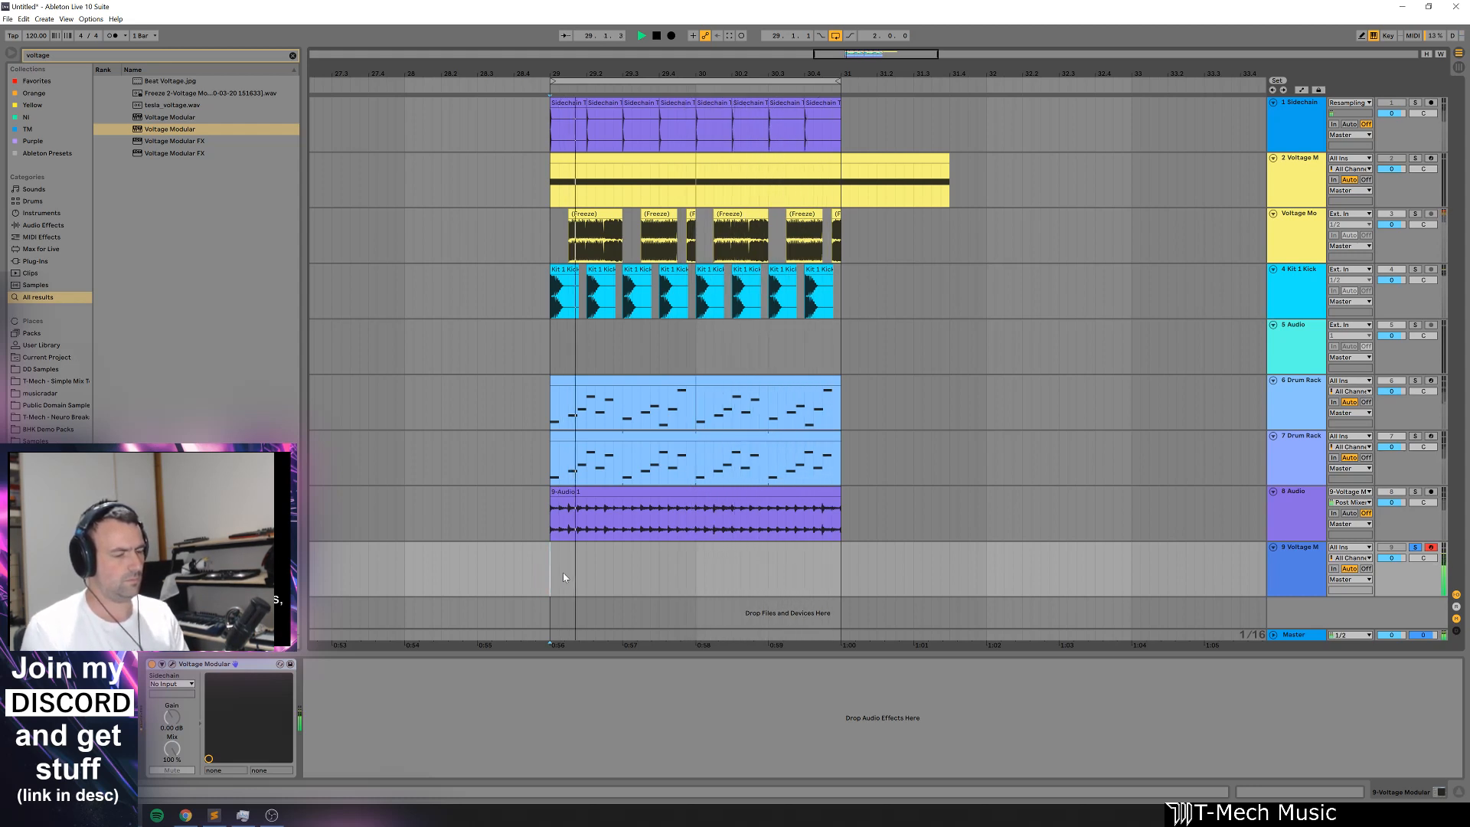
pyautogui.press('F9')
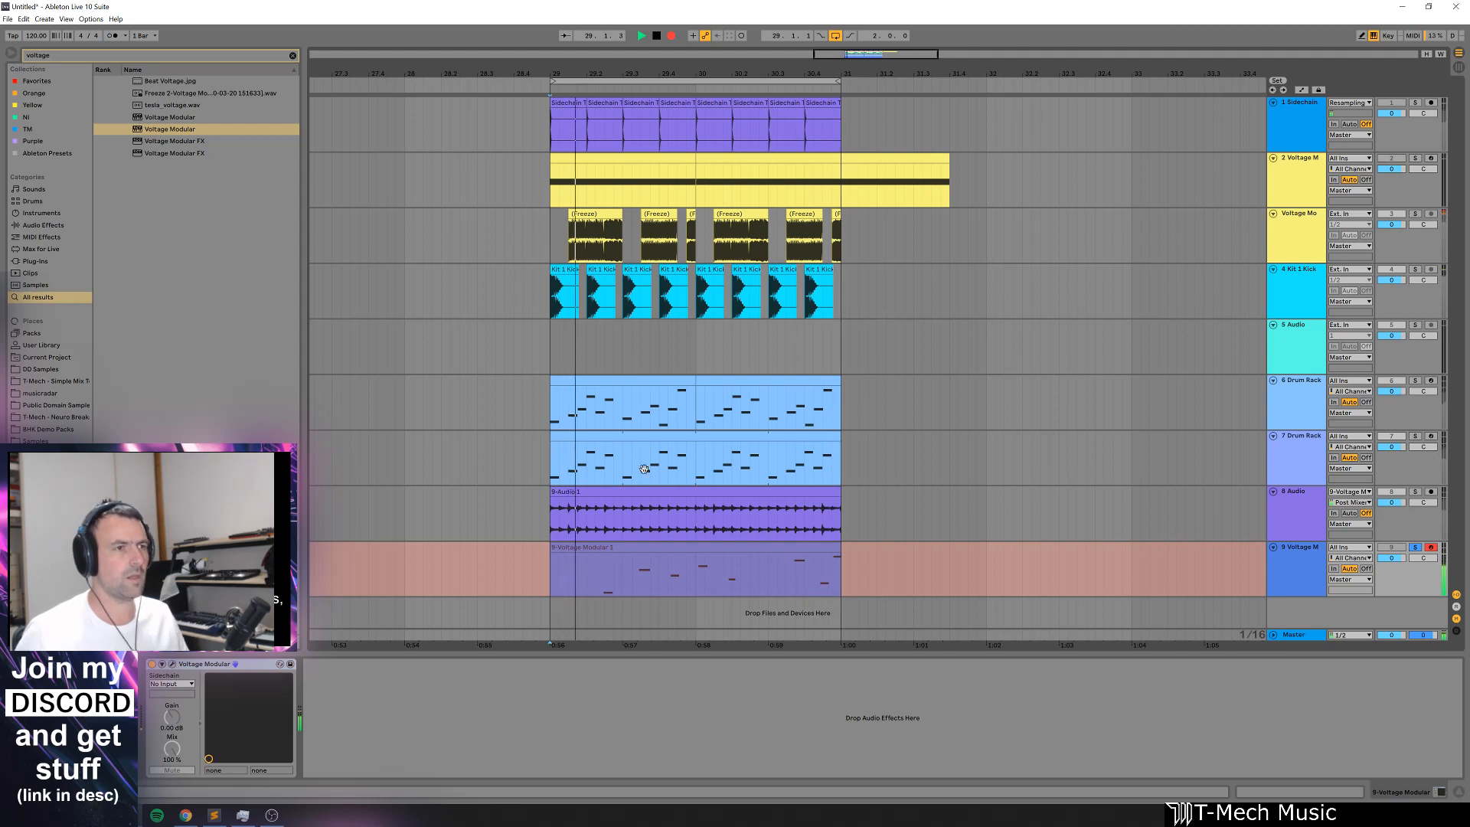
pyautogui.click(692, 36)
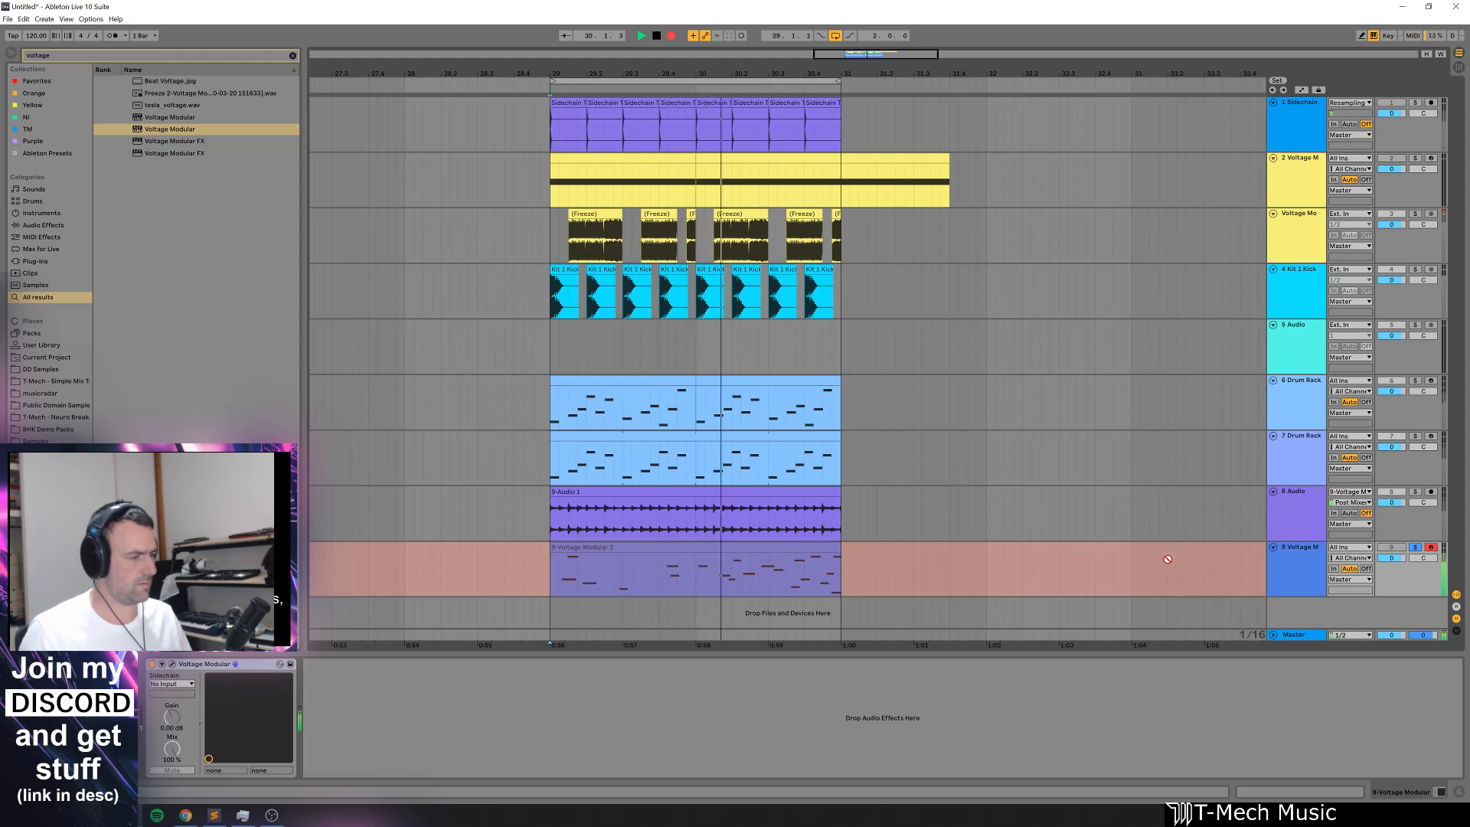
# Step: Unsolo the Voltage Modular track and audition the new part in the full mix with the track off and on
pyautogui.click(1416, 547)
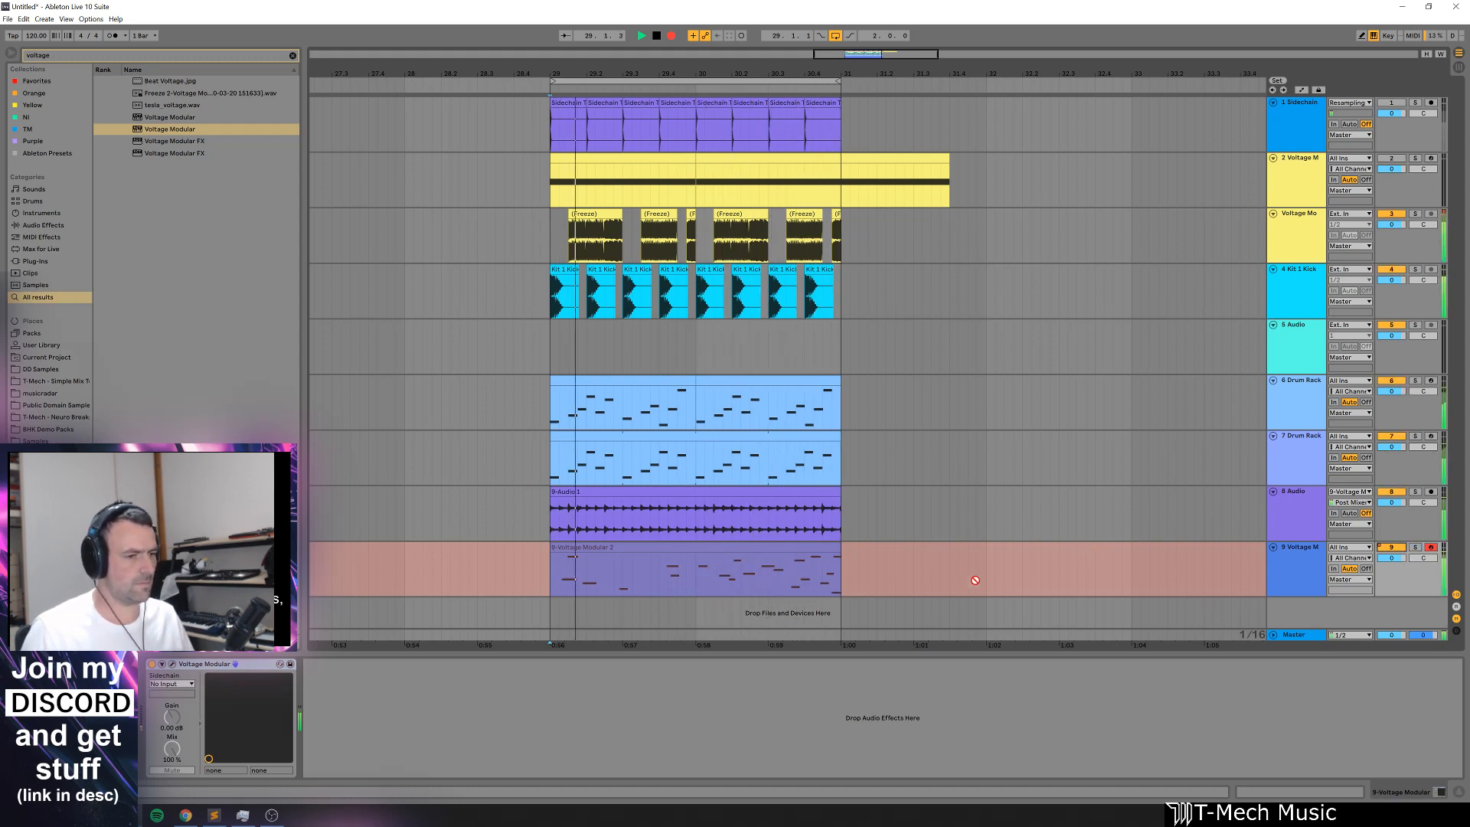
pyautogui.click(1391, 547)
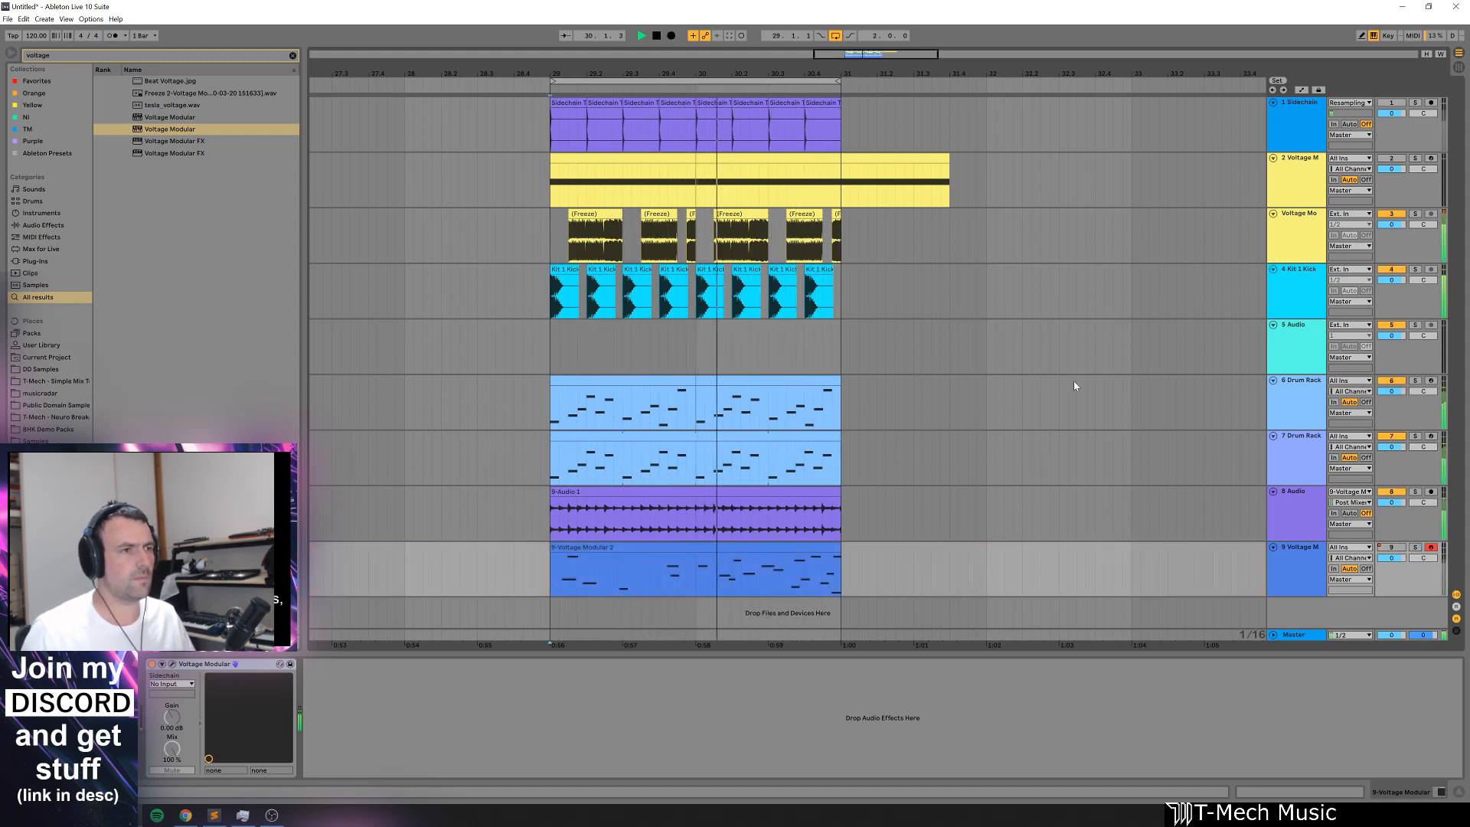
pyautogui.click(1391, 547)
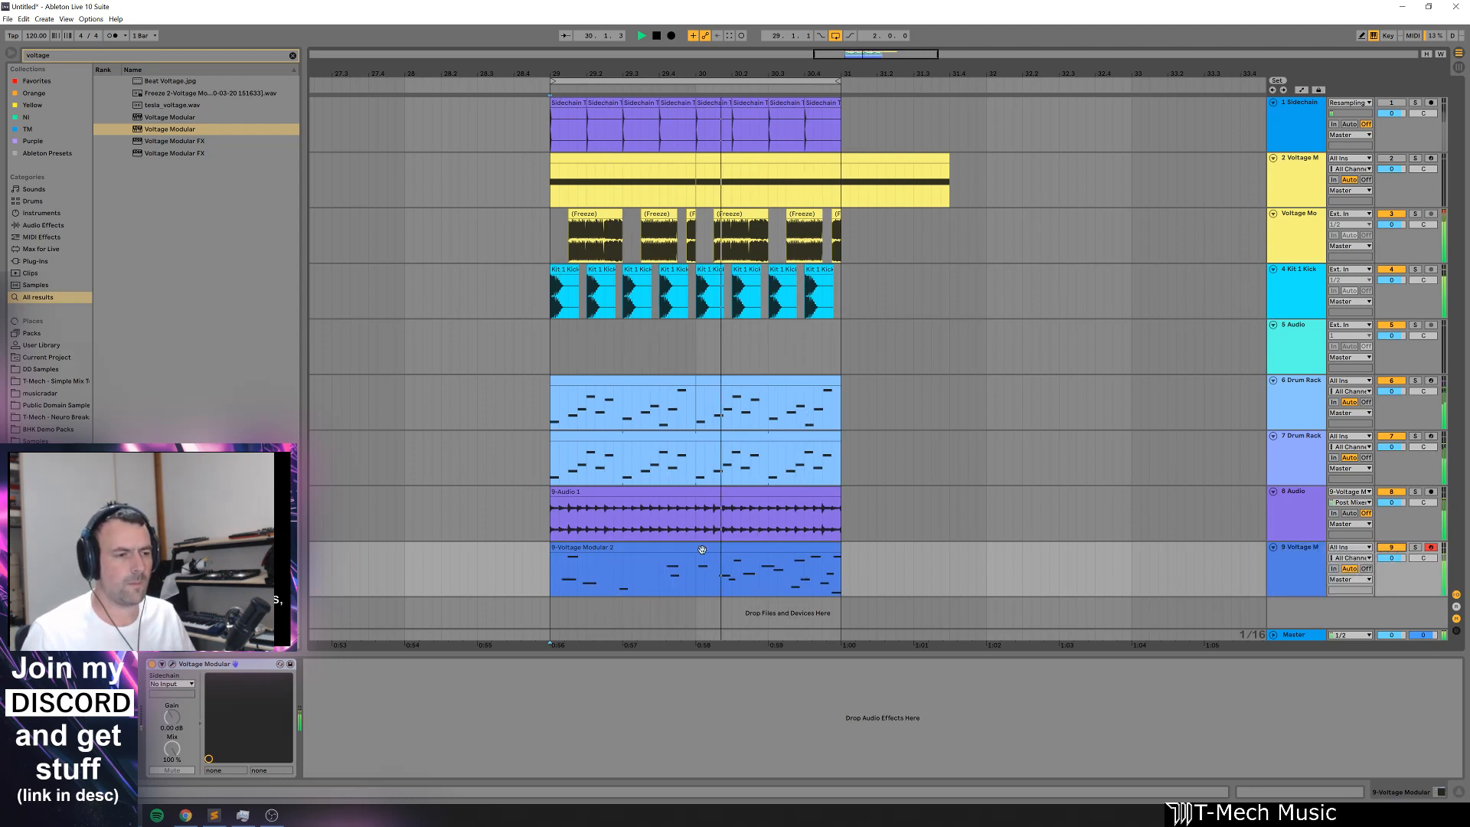
# Step: Quantize all notes in the recorded Voltage Modular clip to a 1/16 grid and play the loop back
pyautogui.doubleClick(727, 568)
pyautogui.click(706, 570)
pyautogui.press('space')
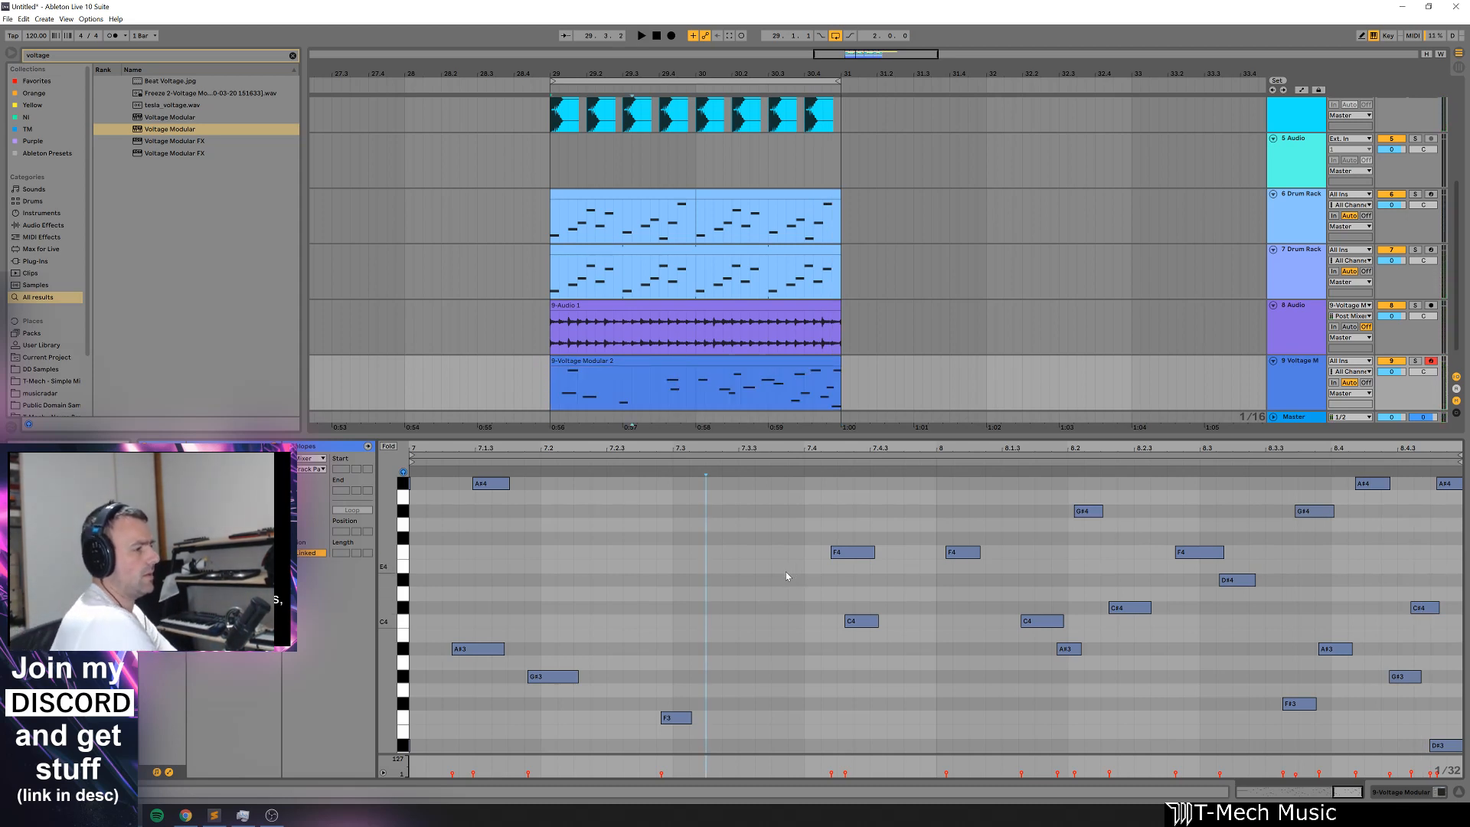
pyautogui.rightClick(751, 559)
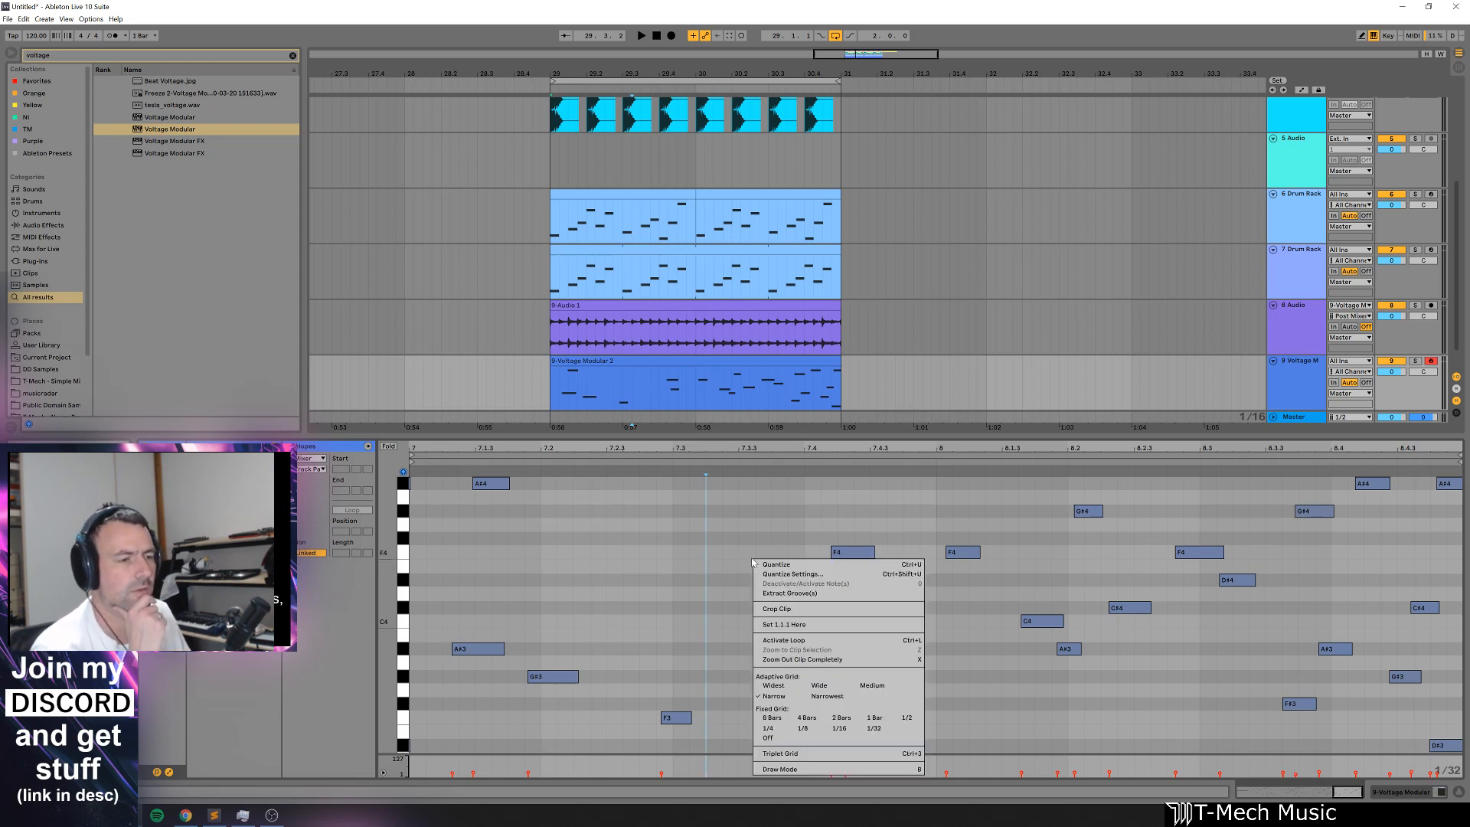
pyautogui.click(765, 536)
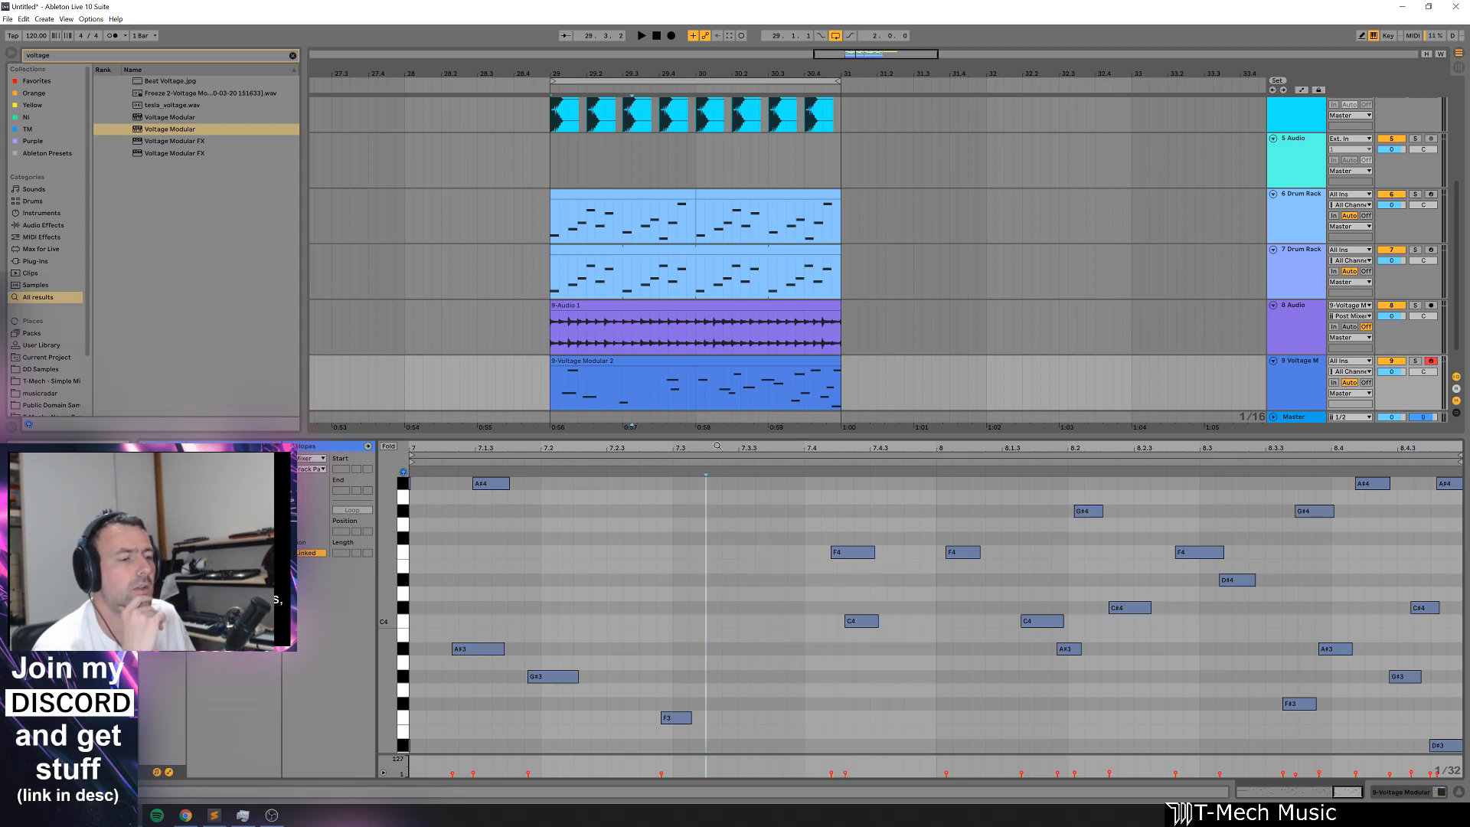
pyautogui.rightClick(761, 534)
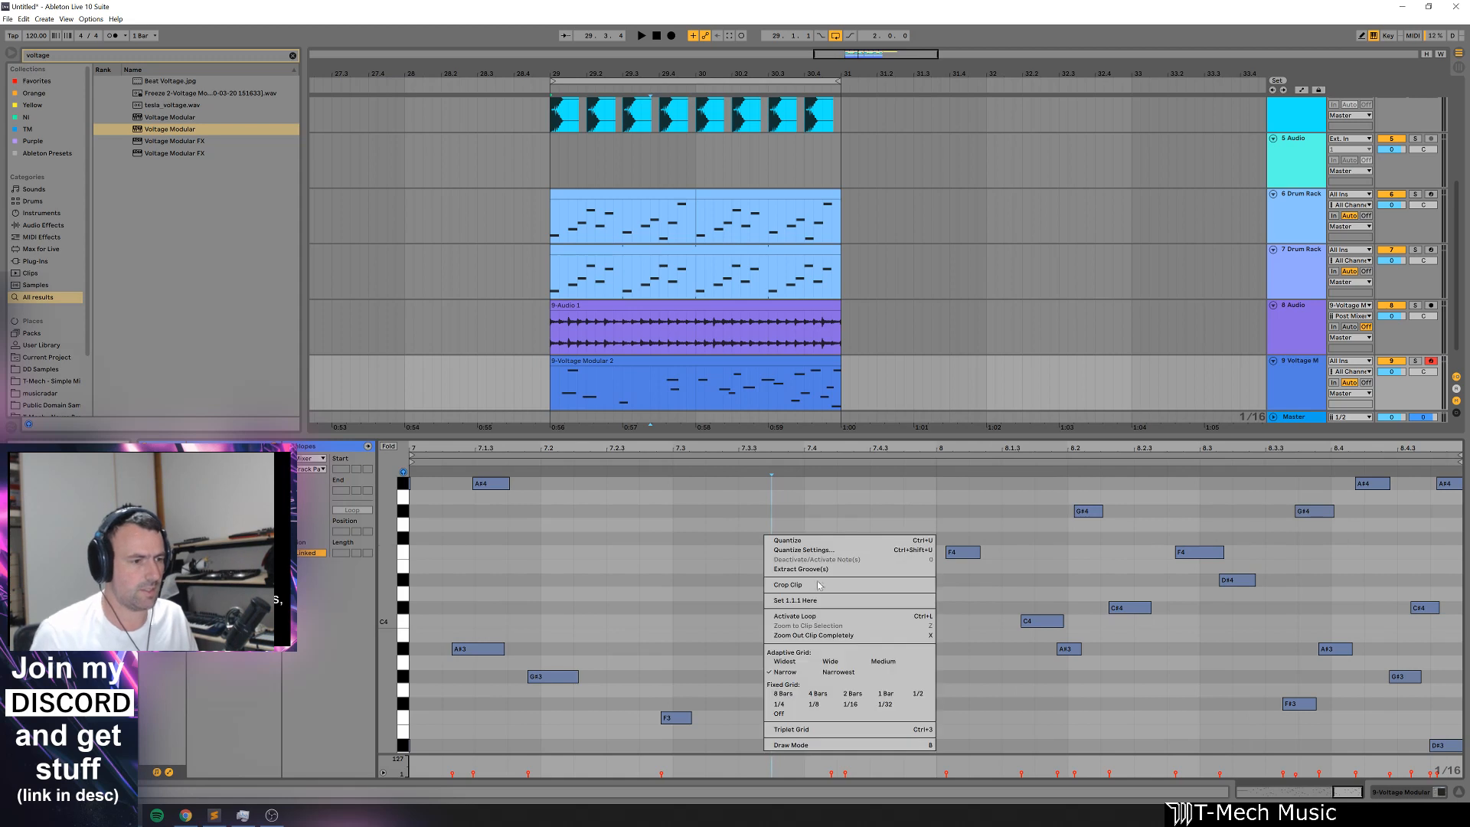
pyautogui.click(849, 705)
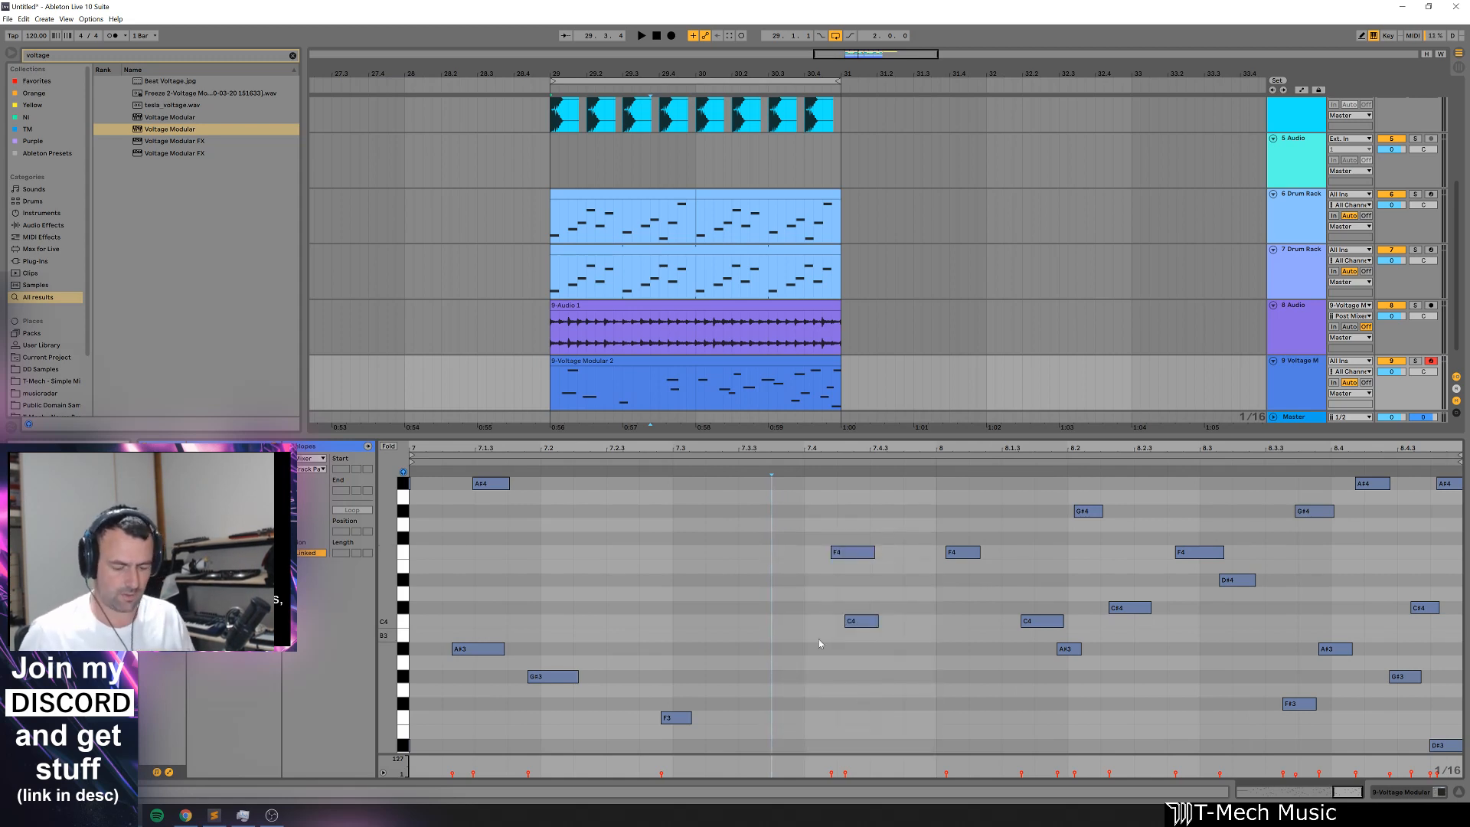
pyautogui.hotkey('ctrl', 'a')
pyautogui.hotkey('ctrl', 'u')
pyautogui.click(847, 621)
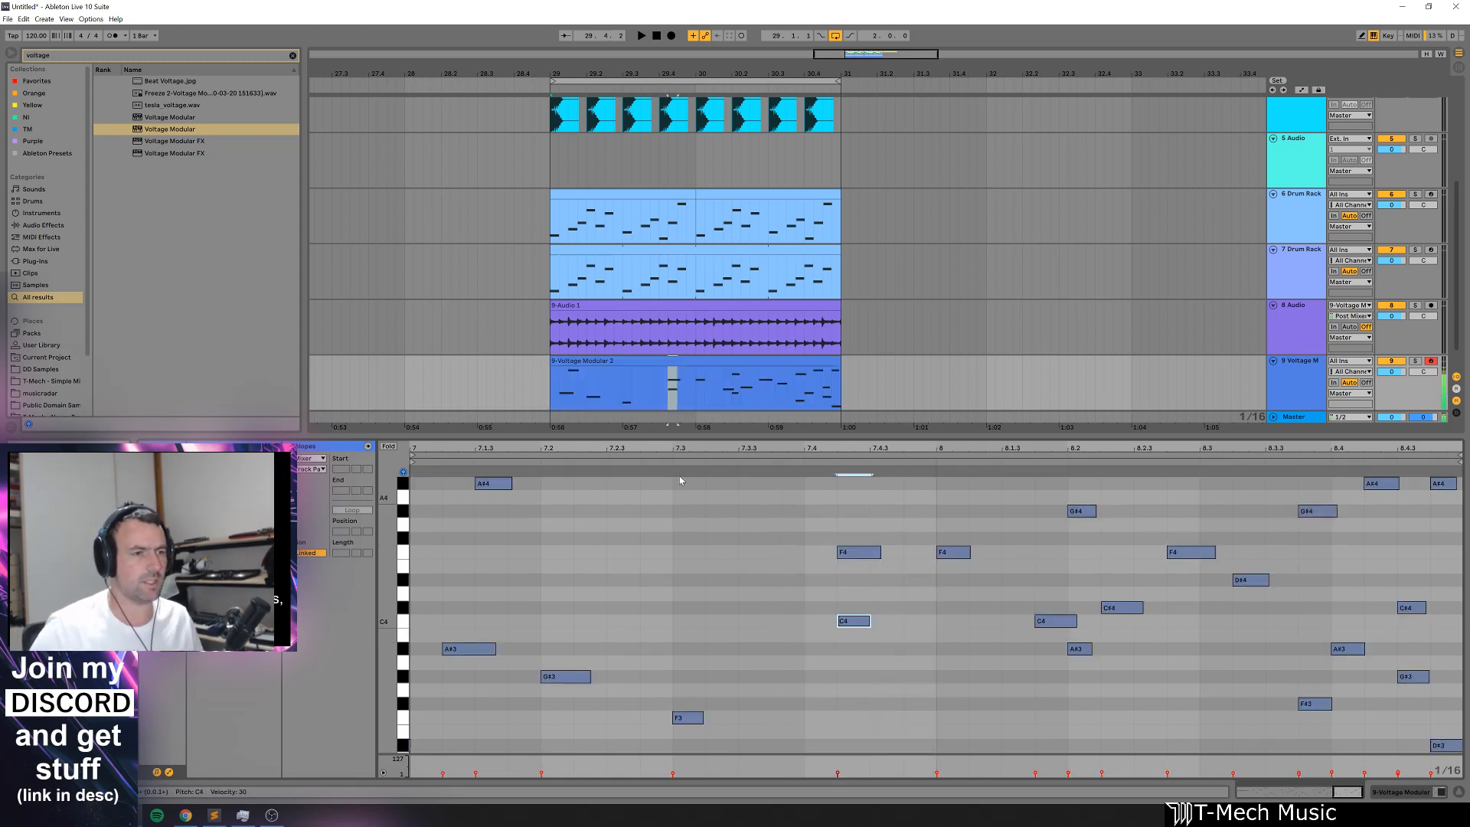
pyautogui.click(551, 383)
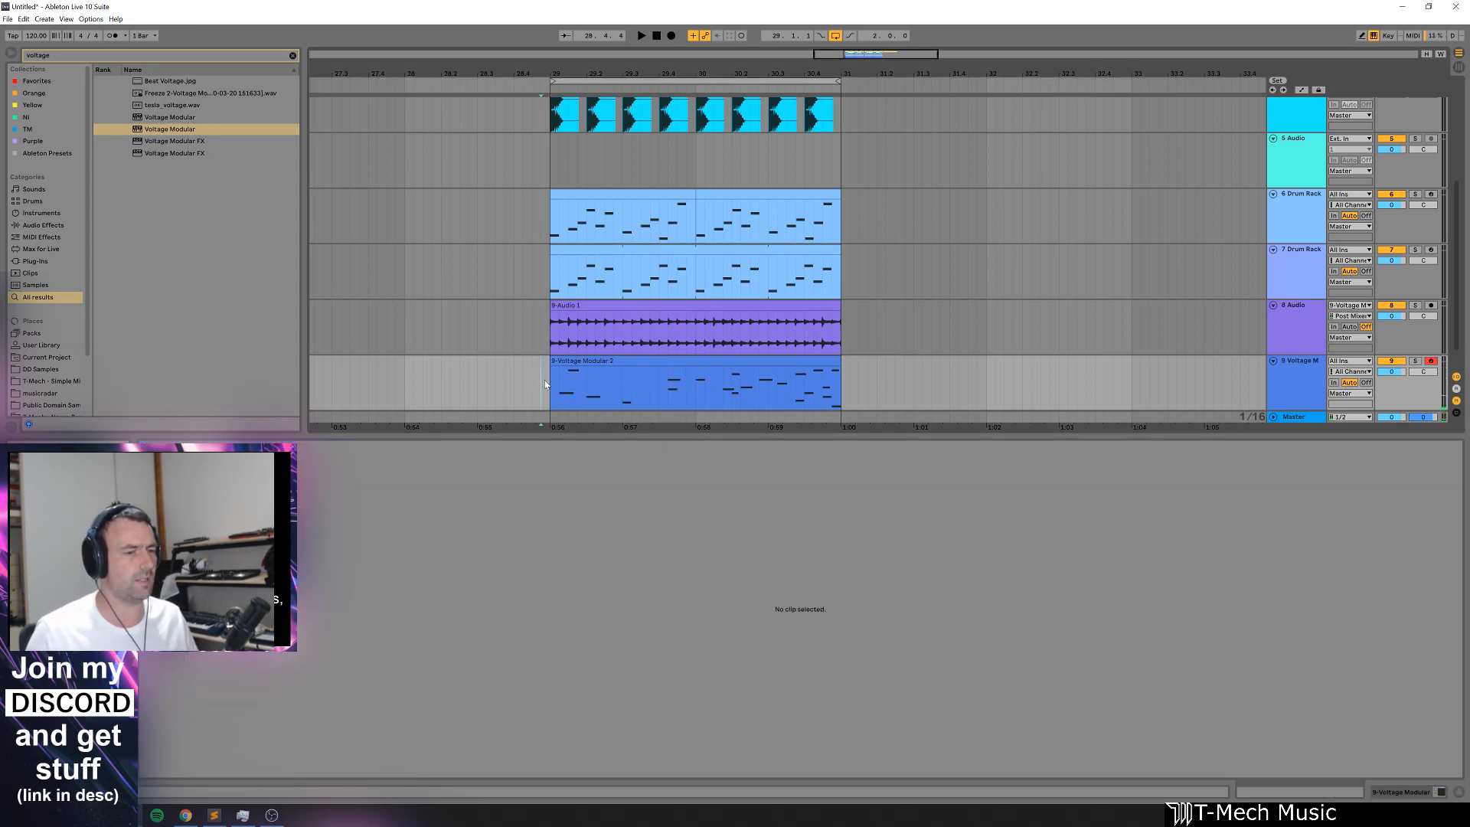
pyautogui.press('space')
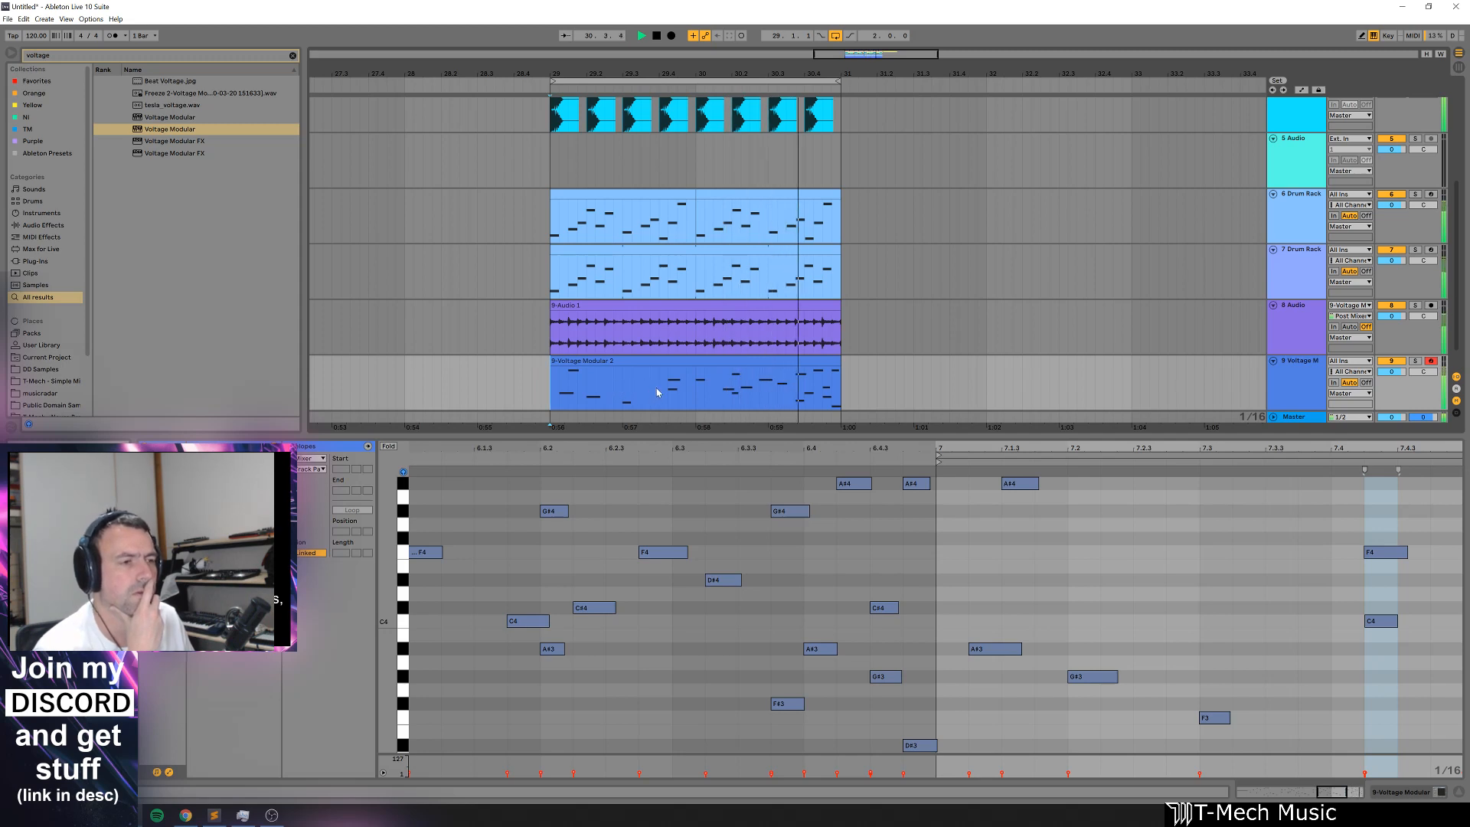
# Step: Split the recorded Voltage Modular clip into three pieces and shift them later with gaps between them while auditioning the loop
pyautogui.click(614, 385)
pyautogui.hotkey('ctrl', 'e')
pyautogui.moveTo(659, 362); pyautogui.dragTo(732, 364)
pyautogui.moveTo(587, 361)
pyautogui.mouseDown()
pyautogui.moveTo(624, 363)
pyautogui.moveTo(631, 383)
pyautogui.mouseUp()
pyautogui.click(602, 392)
pyautogui.hotkey('ctrl', 'e')
pyautogui.click(531, 388)
pyautogui.press('space')
pyautogui.click(558, 374)
pyautogui.click(522, 383)
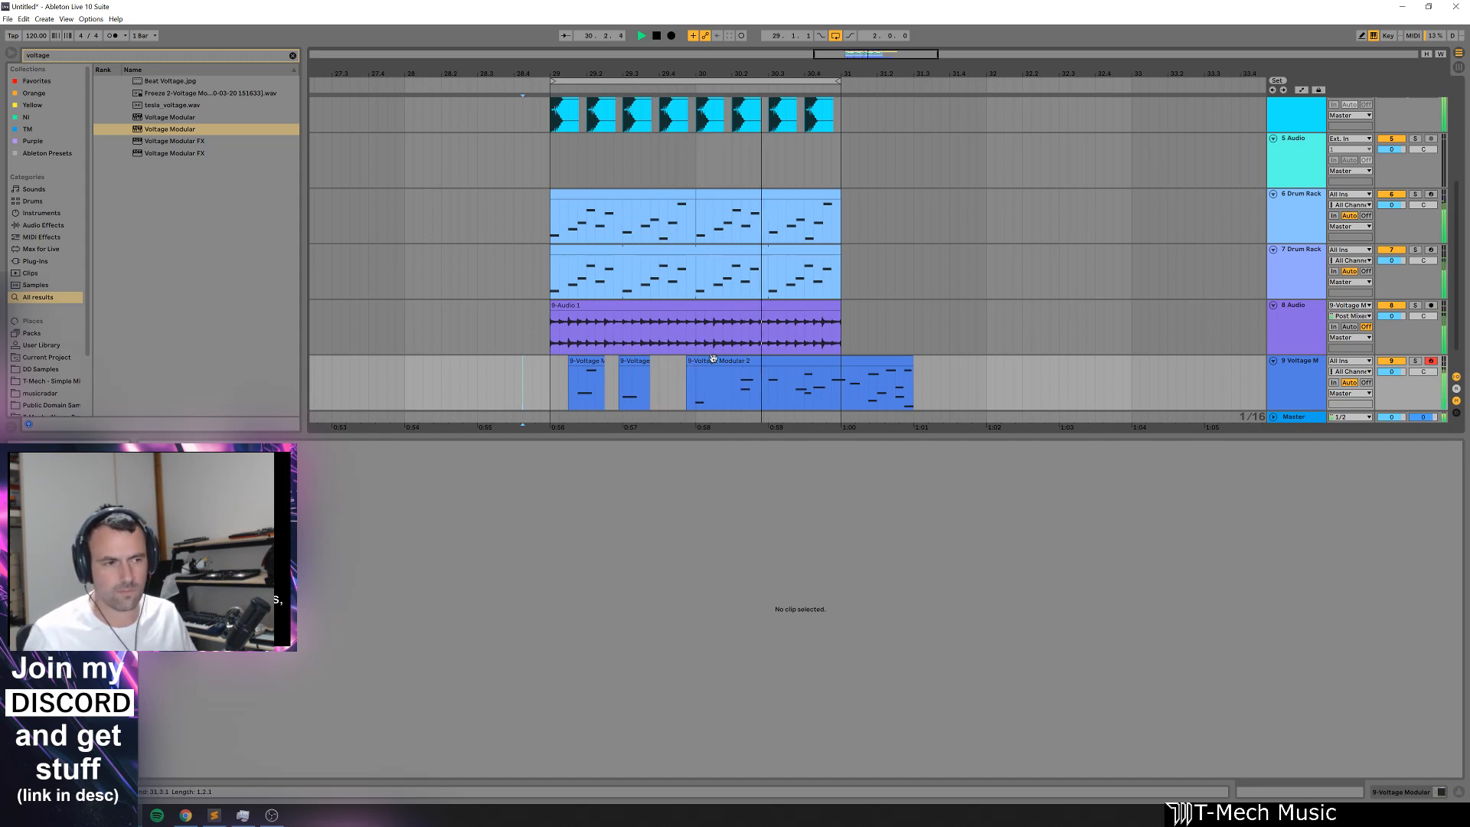
# Step: Split the last Voltage Modular piece after beat 30.3 and shift its tail later, leaving a gap
pyautogui.click(788, 388)
pyautogui.hotkey('ctrl', 'e')
pyautogui.moveTo(810, 387); pyautogui.dragTo(838, 398)
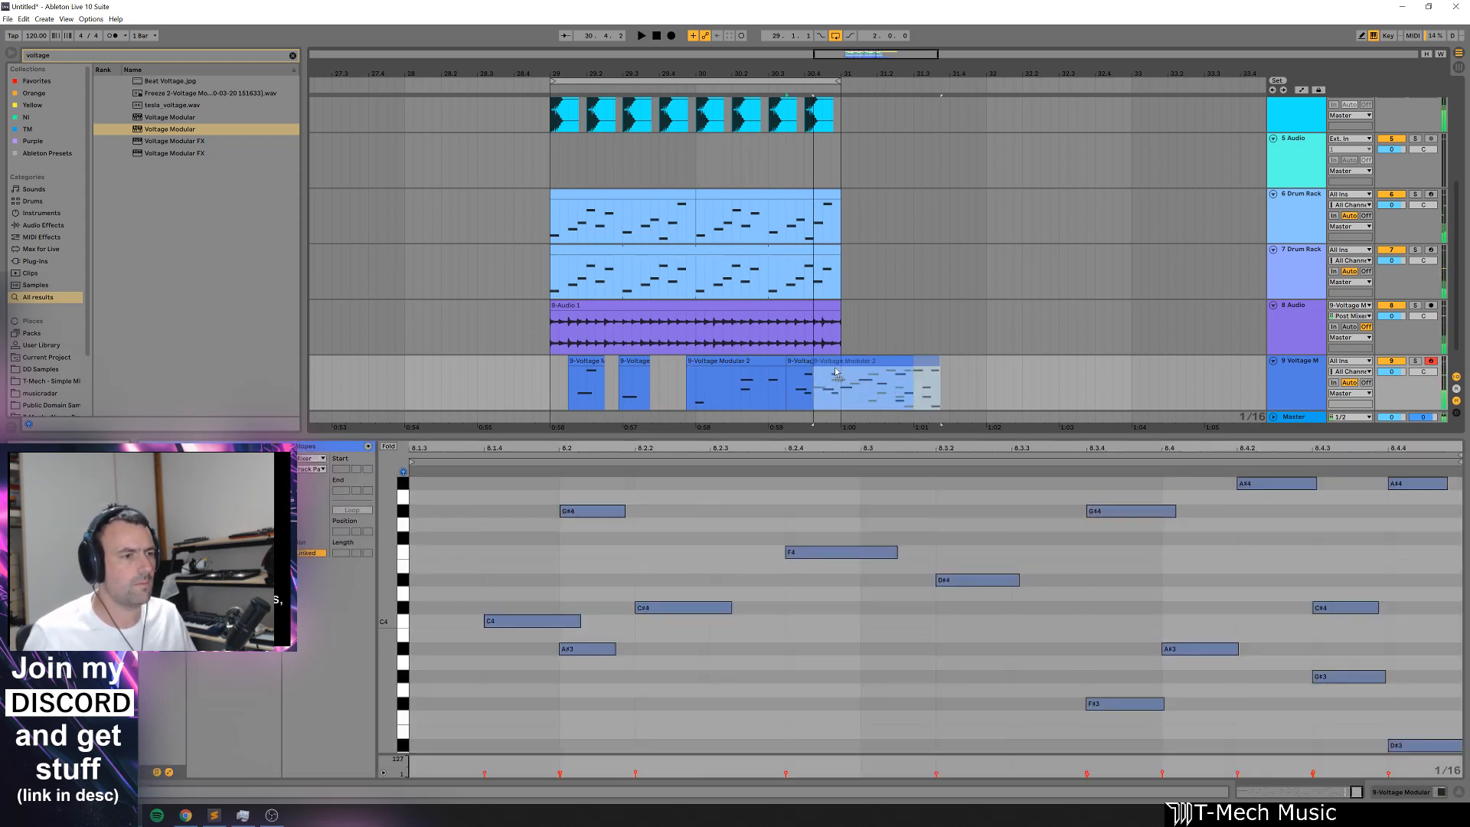
pyautogui.click(827, 396)
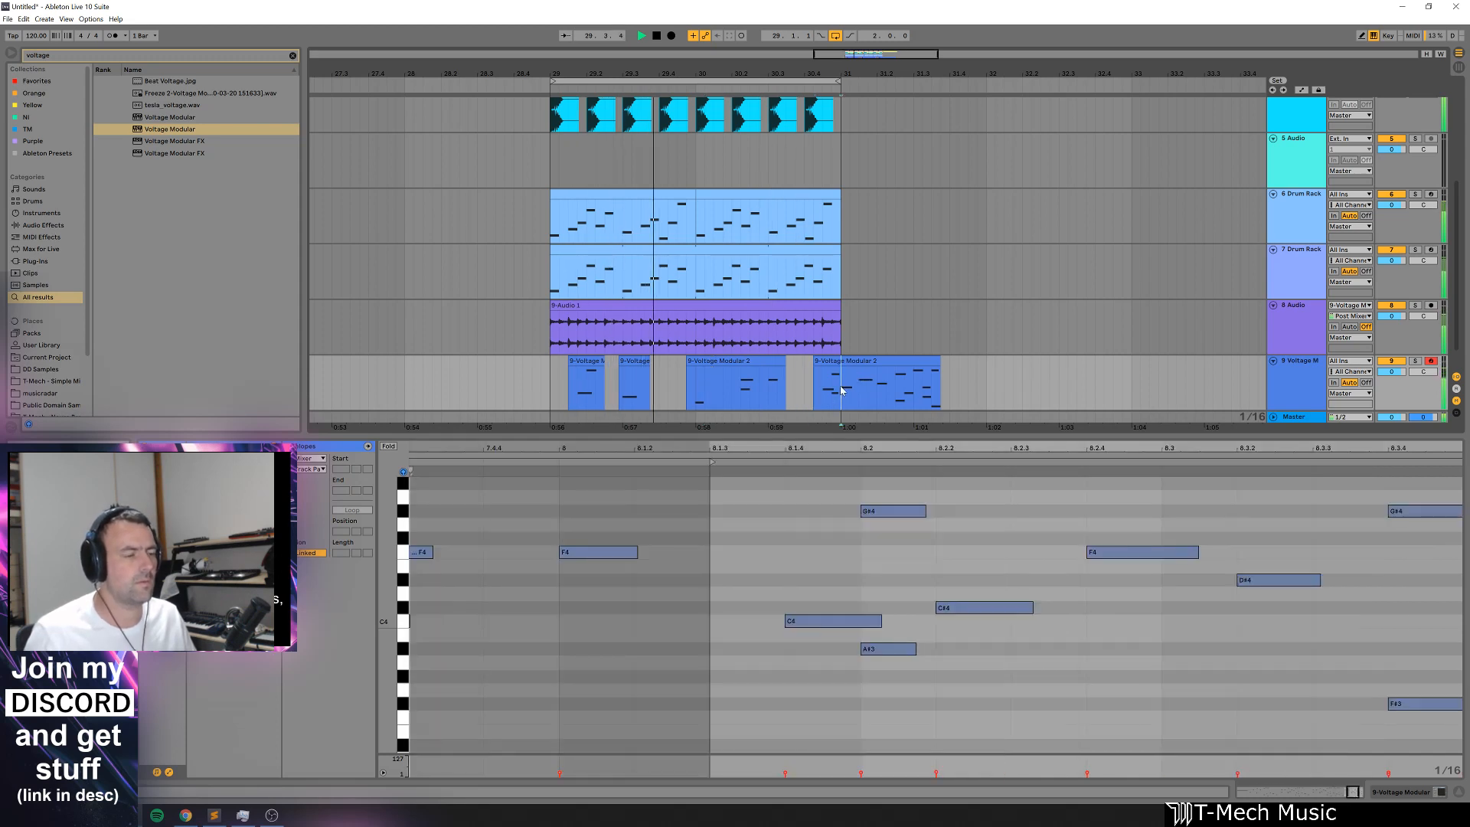
# Step: Move the tail clip beyond the loop end and duplicate the two-bar section across all tracks into a four-bar loop
pyautogui.moveTo(840, 391); pyautogui.dragTo(999, 387)
pyautogui.moveTo(844, 385); pyautogui.dragTo(550, 330)
pyautogui.hotkey('ctrl', 'd')
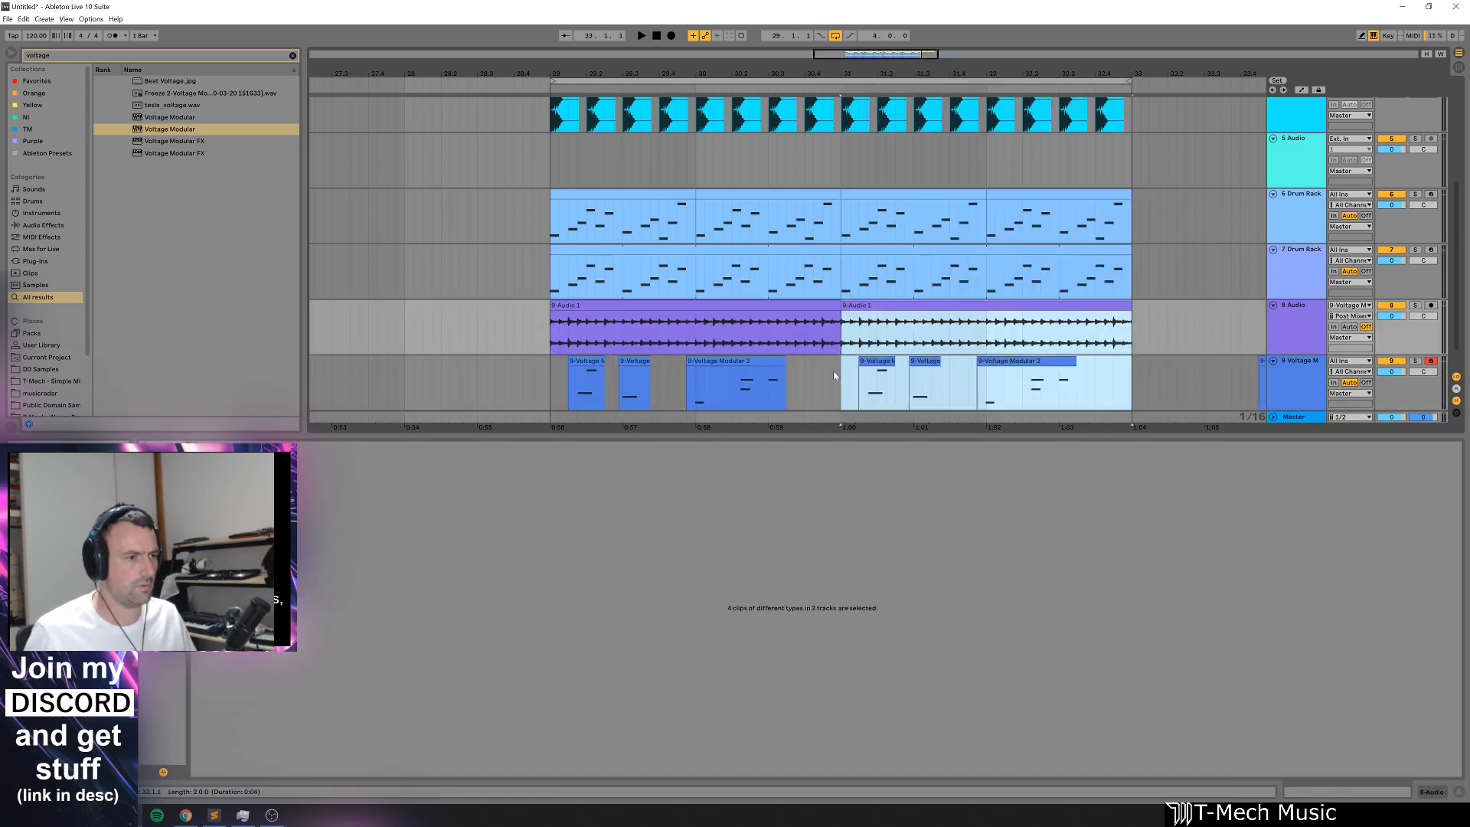
# Step: Place the leftover Voltage Modular clip in the final gap, delete its portion beyond bar 33, and audition the four-bar loop
pyautogui.click(832, 370)
pyautogui.scroll(-1, 1134, 363)
pyautogui.press('-')
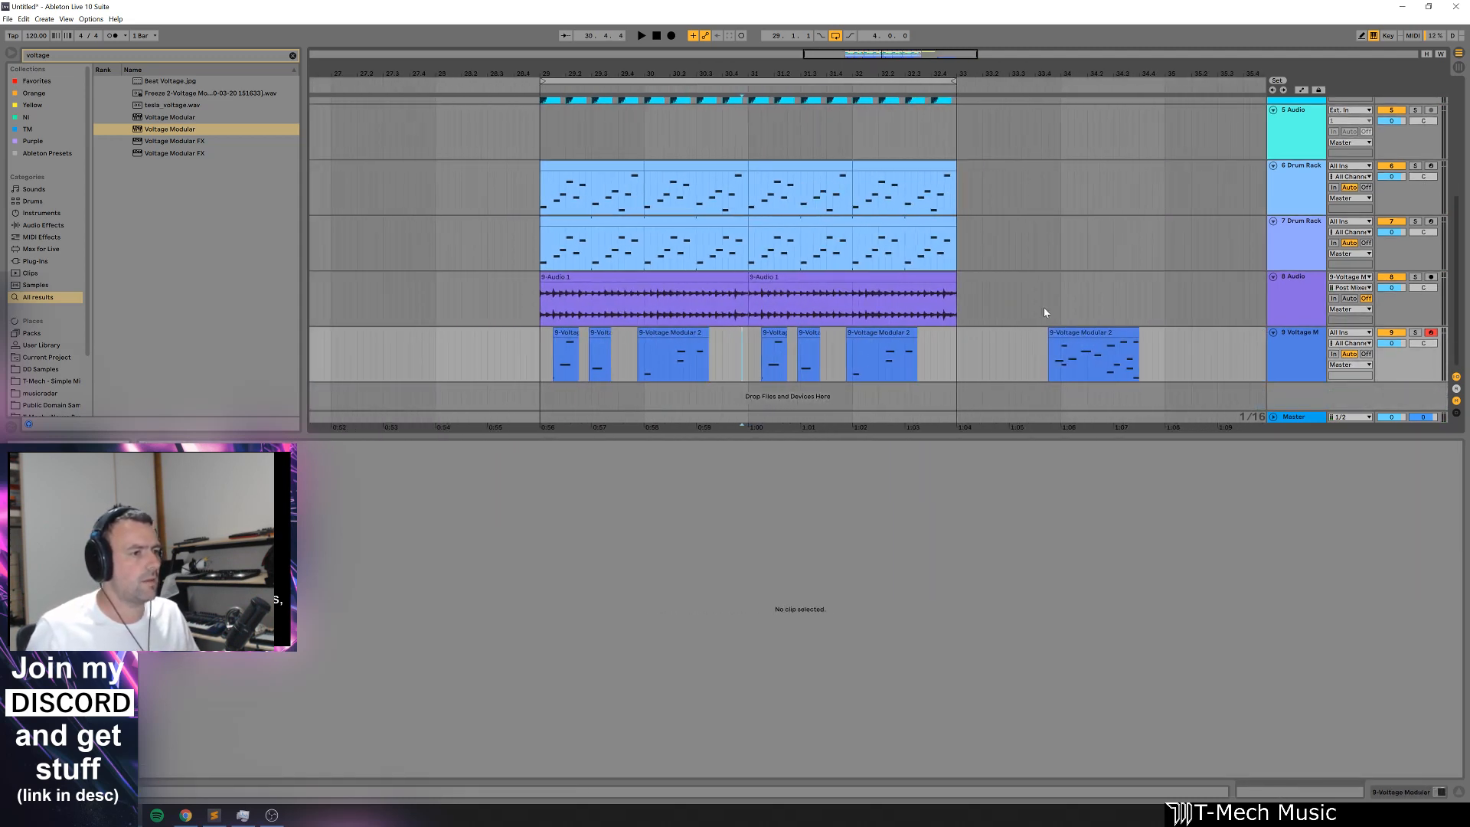
pyautogui.click(1096, 342)
pyautogui.moveTo(1096, 342); pyautogui.dragTo(1003, 342)
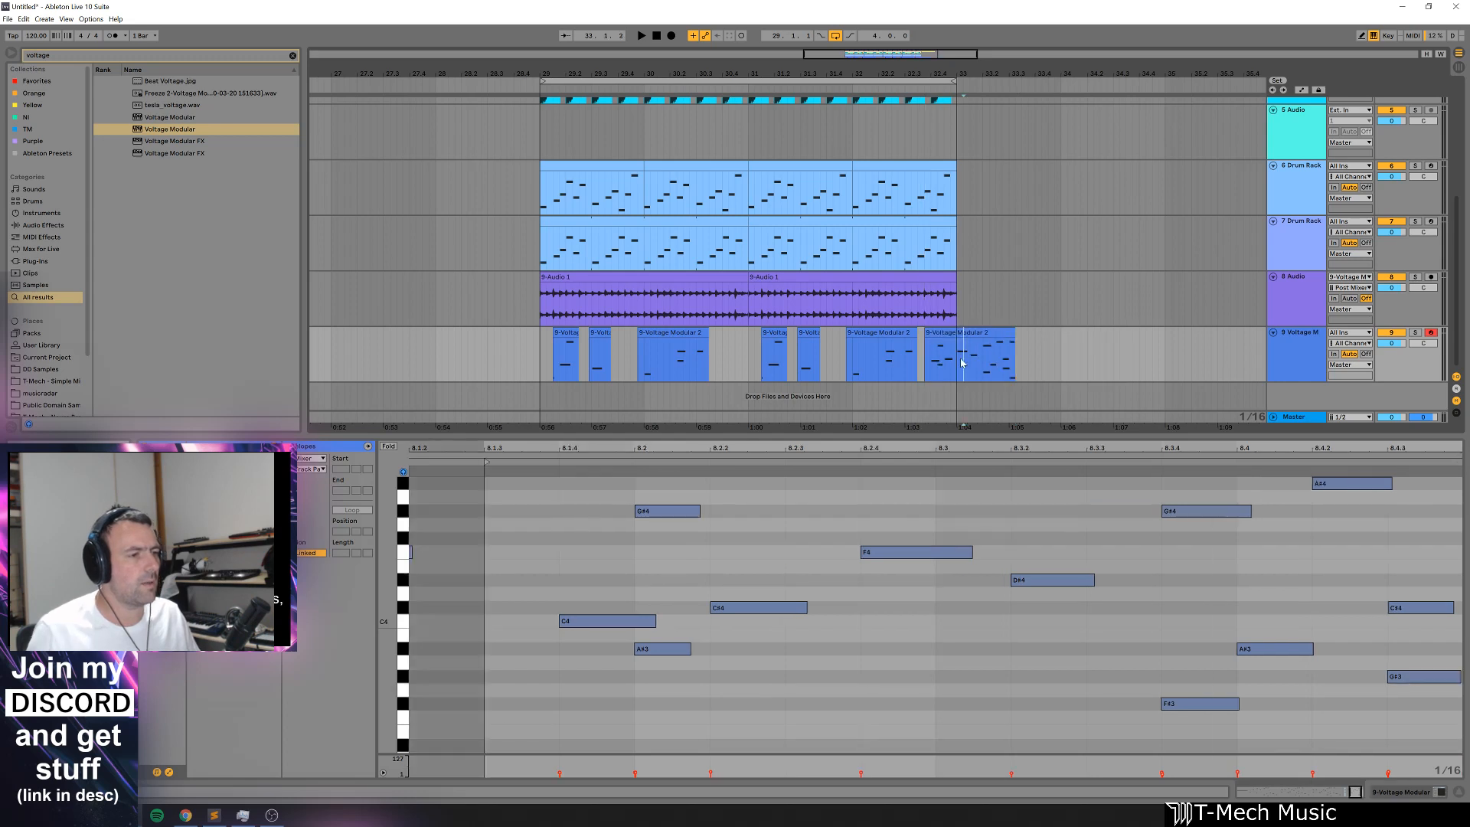
pyautogui.press('Delete')
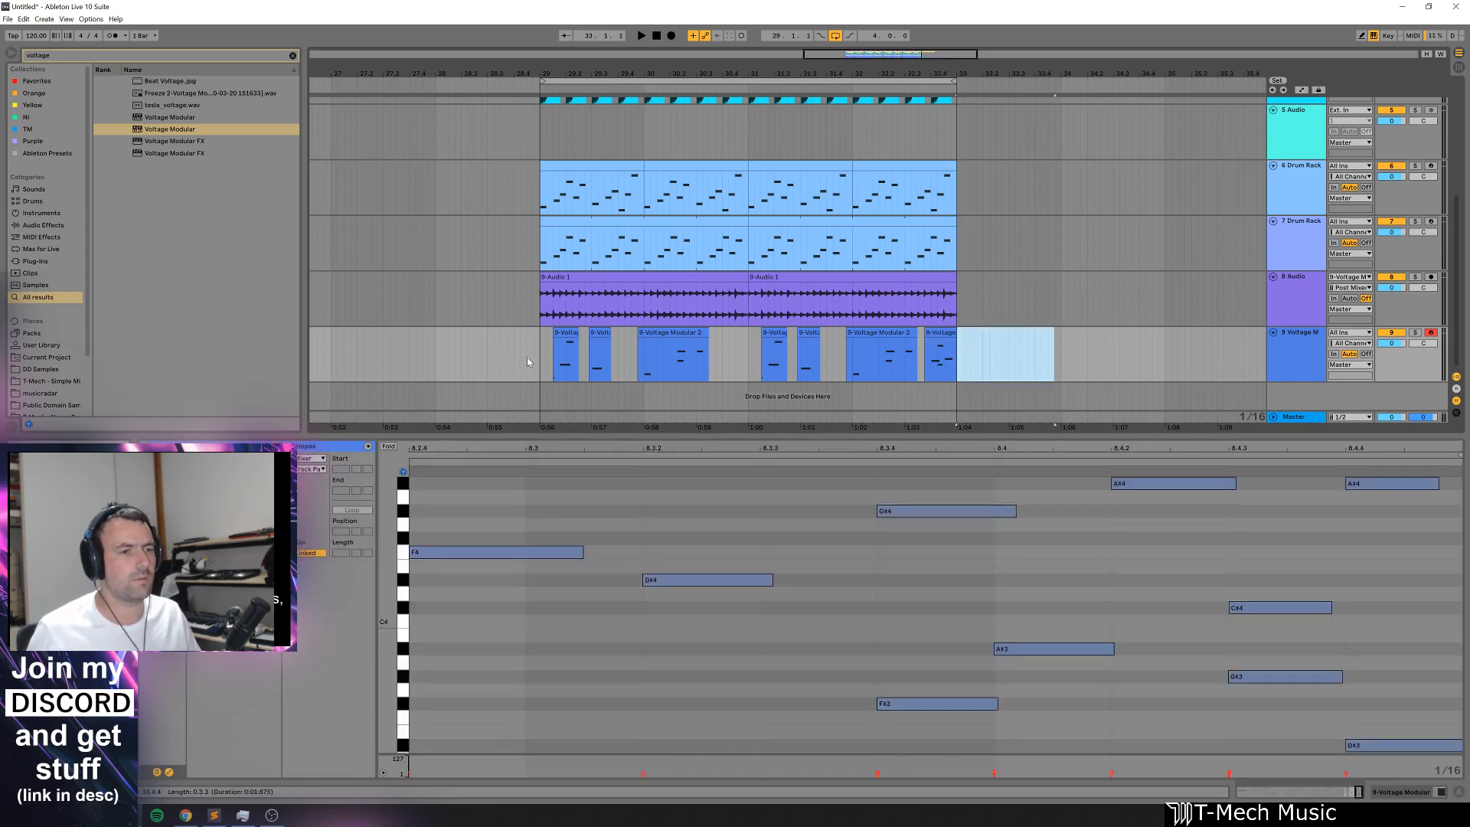
pyautogui.click(534, 366)
pyautogui.press('space')
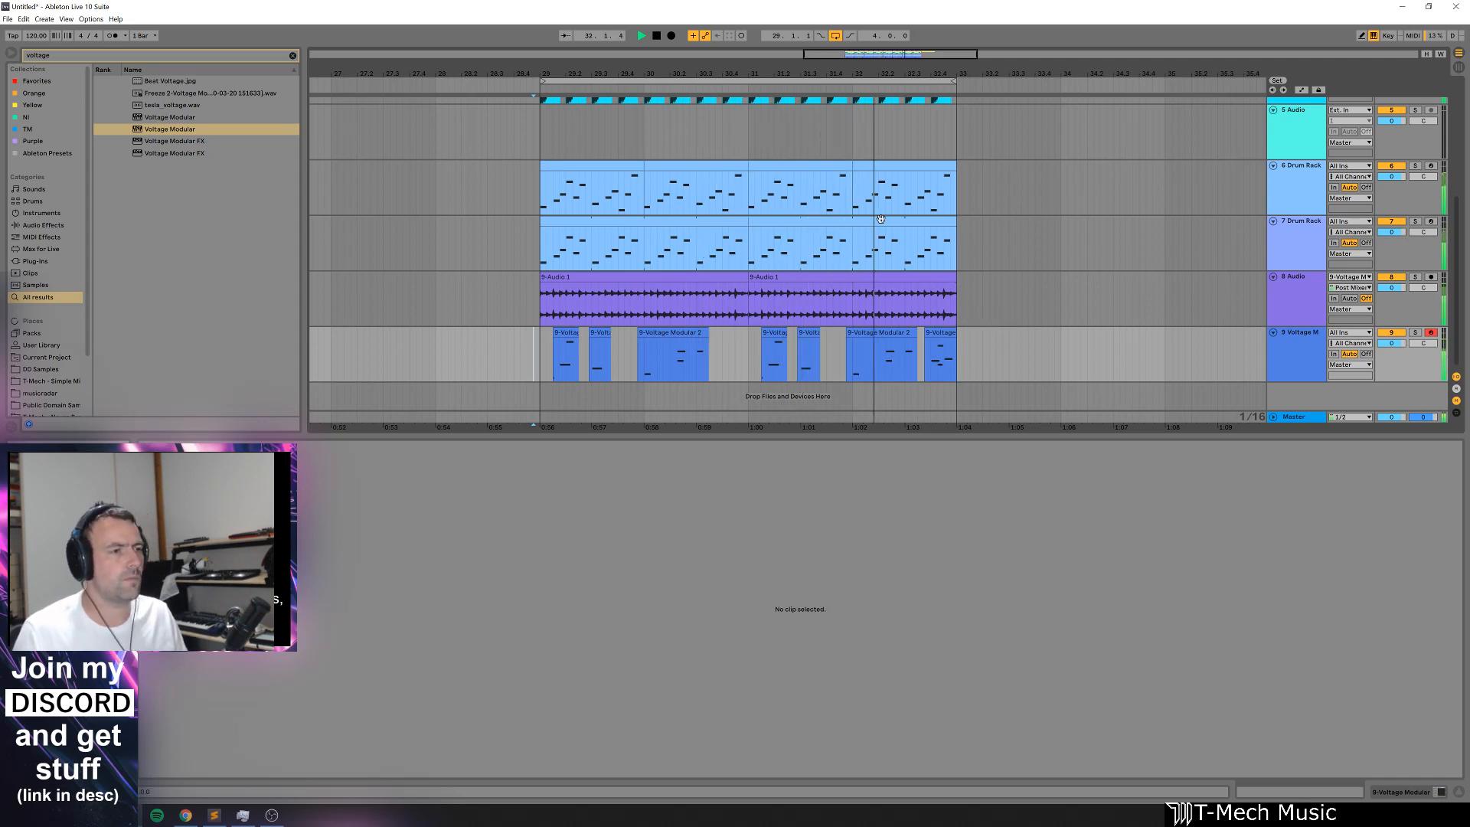
pyautogui.press('space')
# Step: Insert a new MIDI track below the Percussive Sines Voltage Modular track
pyautogui.scroll(3, 990, 347)
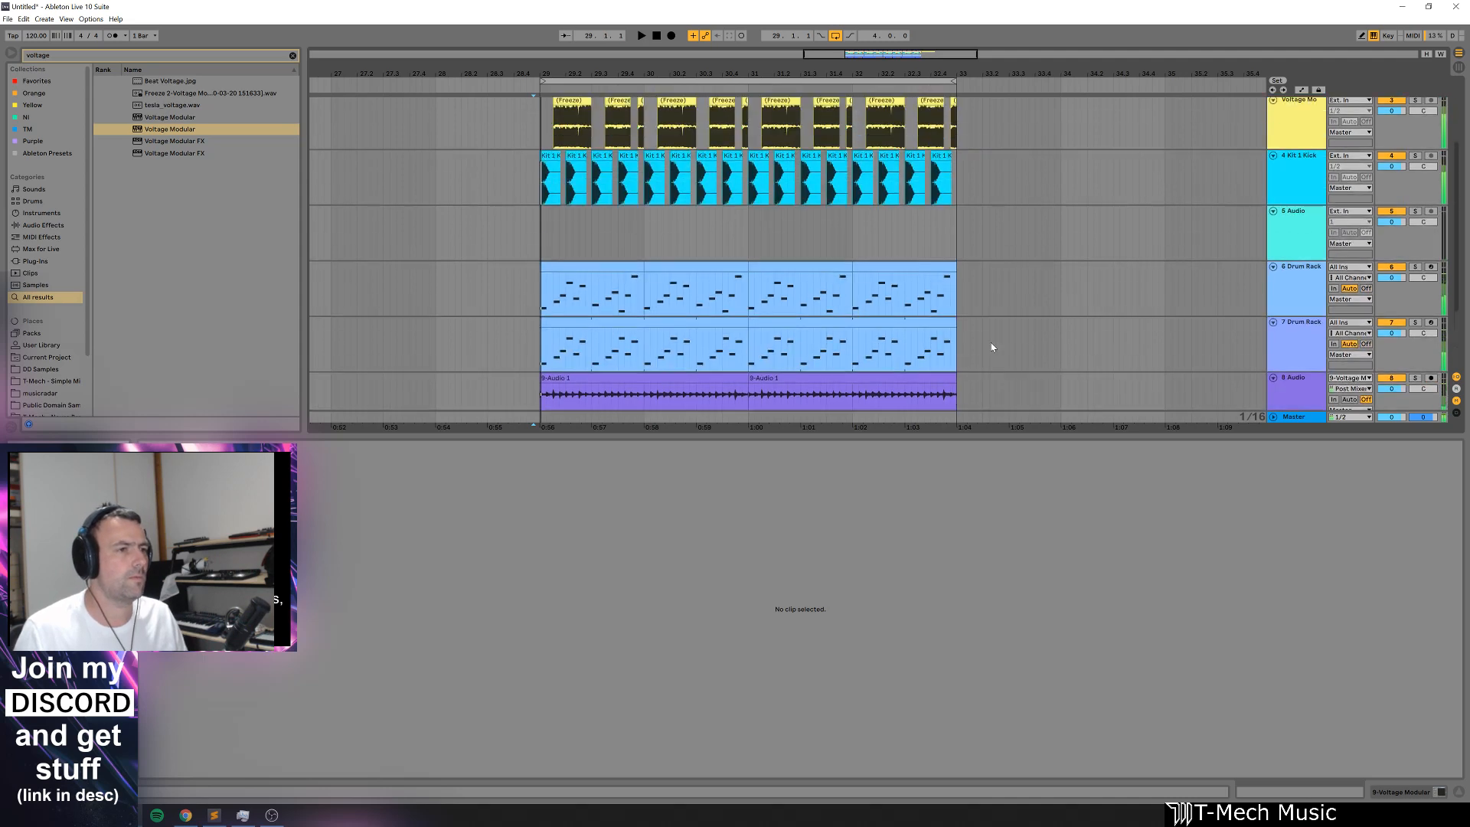
pyautogui.click(1292, 138)
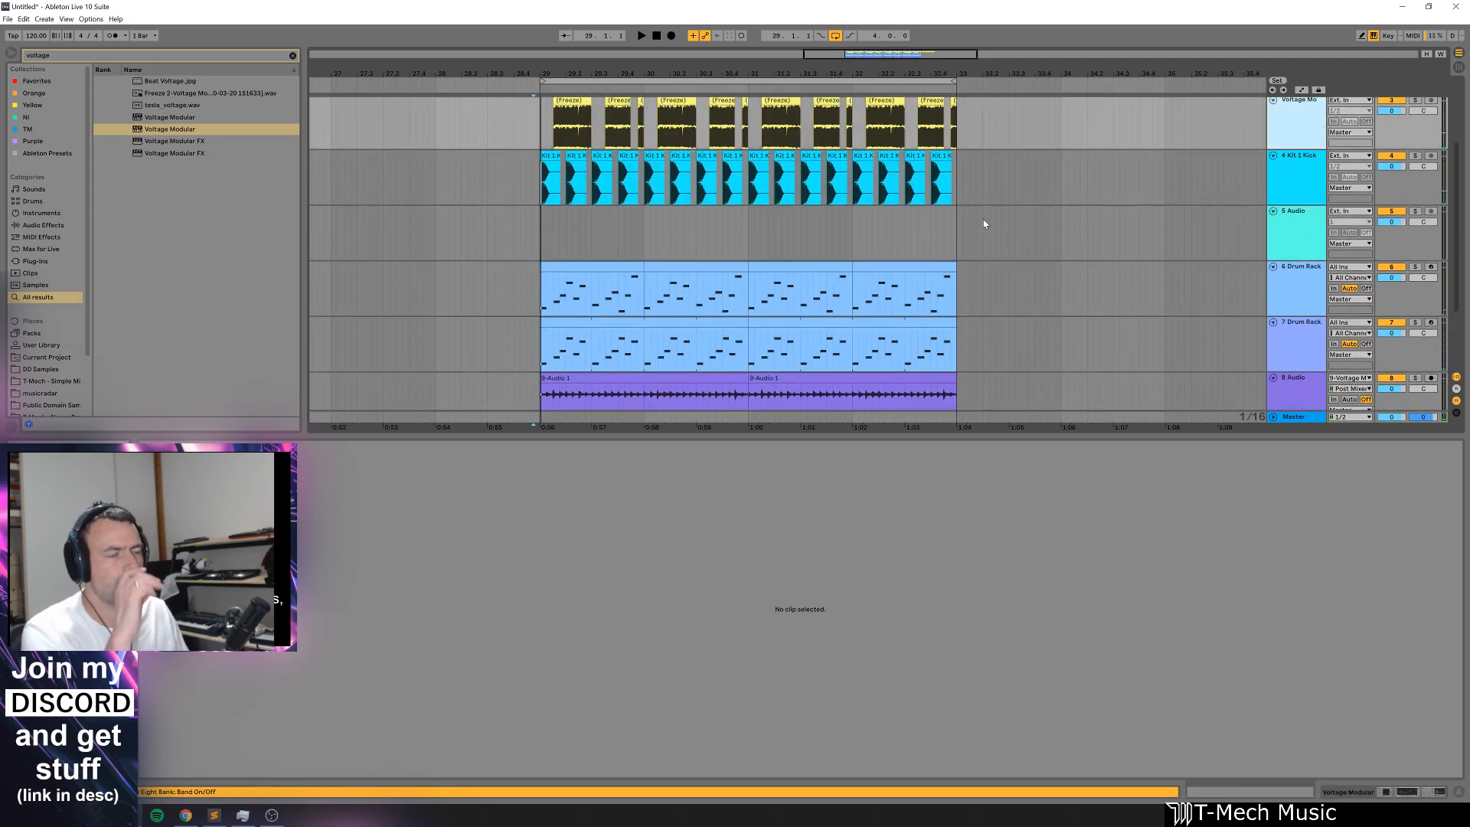
pyautogui.scroll(-2, 819, 243)
pyautogui.press('-')
pyautogui.scroll(-1, 1109, 329)
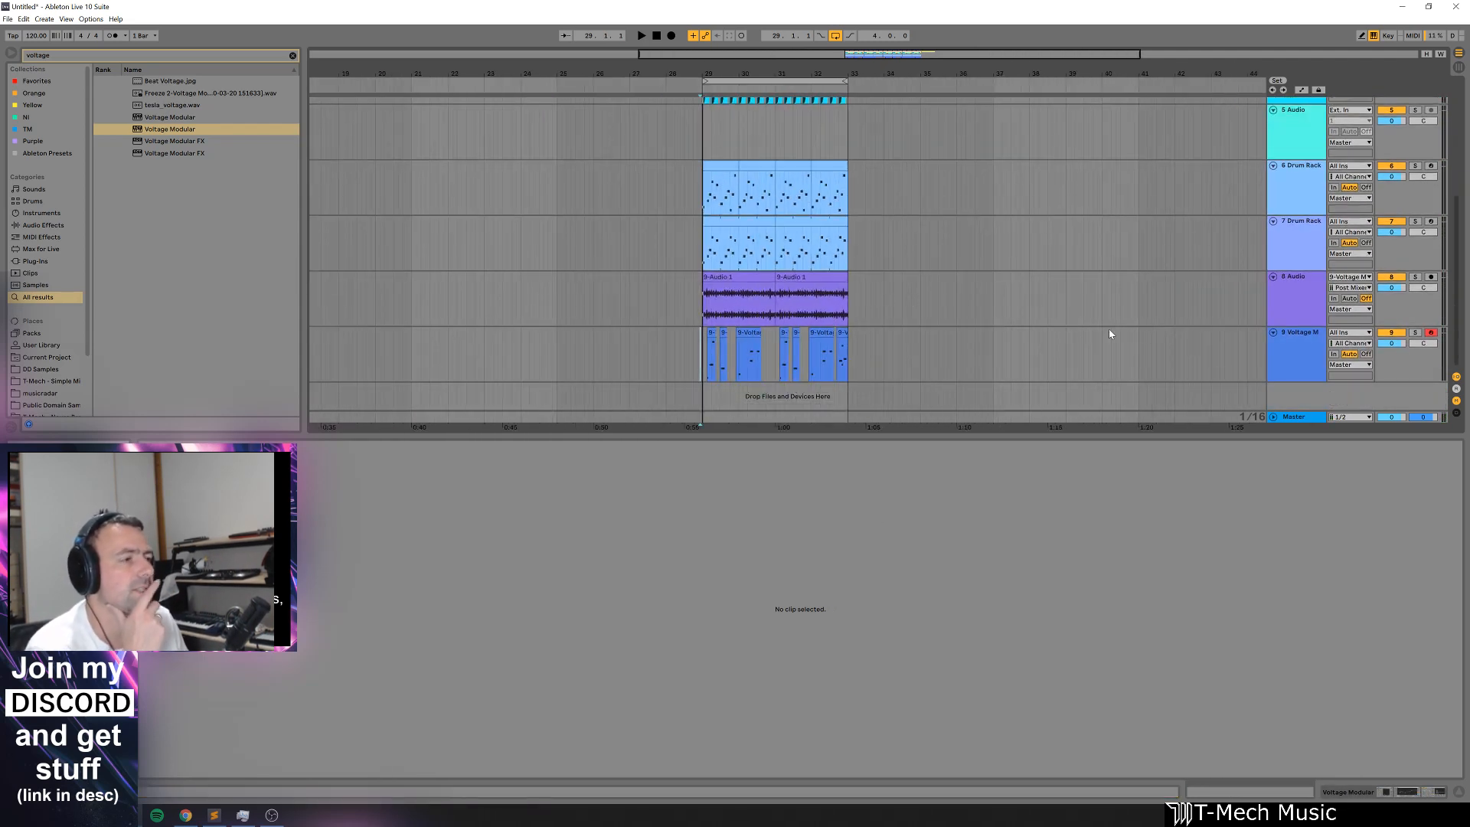
pyautogui.click(1293, 350)
pyautogui.hotkey('ctrl', 'shift', 't')
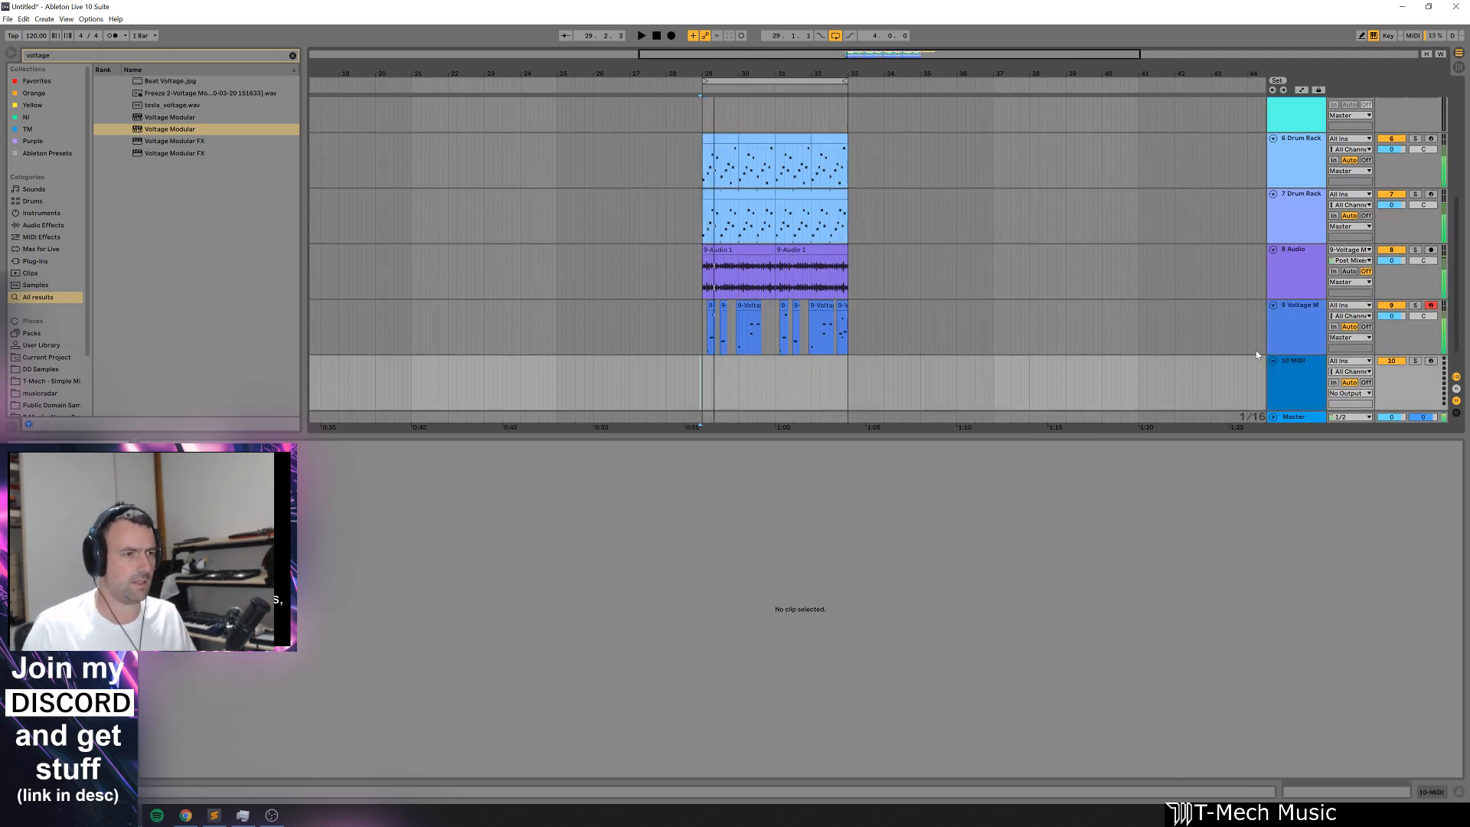
# Step: Insert a second MIDI track and delete the surplus new MIDI track above it
pyautogui.hotkey('ctrl', 'shift', 't')
pyautogui.scroll(-1, 1112, 348)
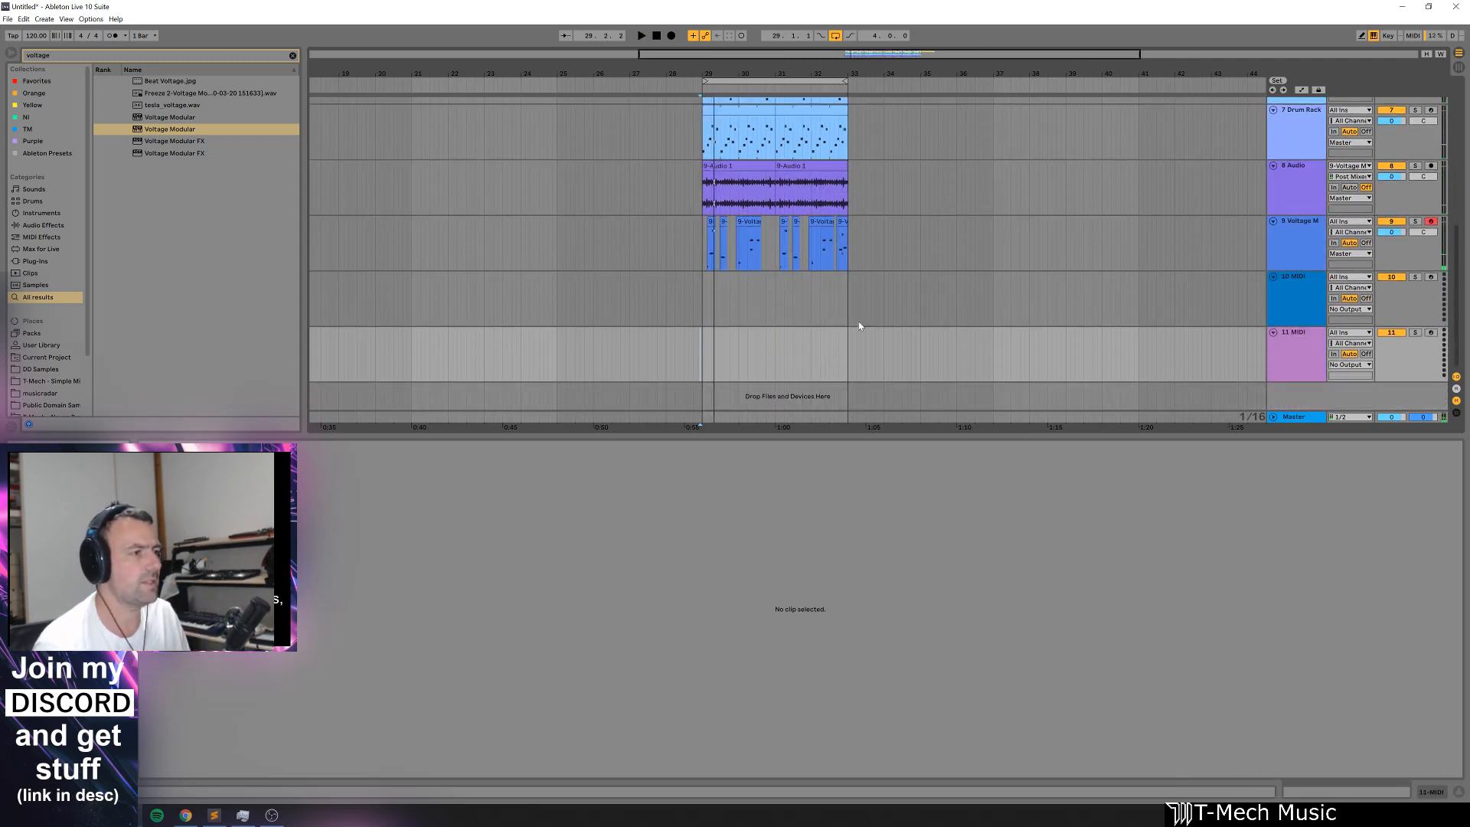
pyautogui.click(1274, 303)
pyautogui.hotkey('shift', 'Tab')
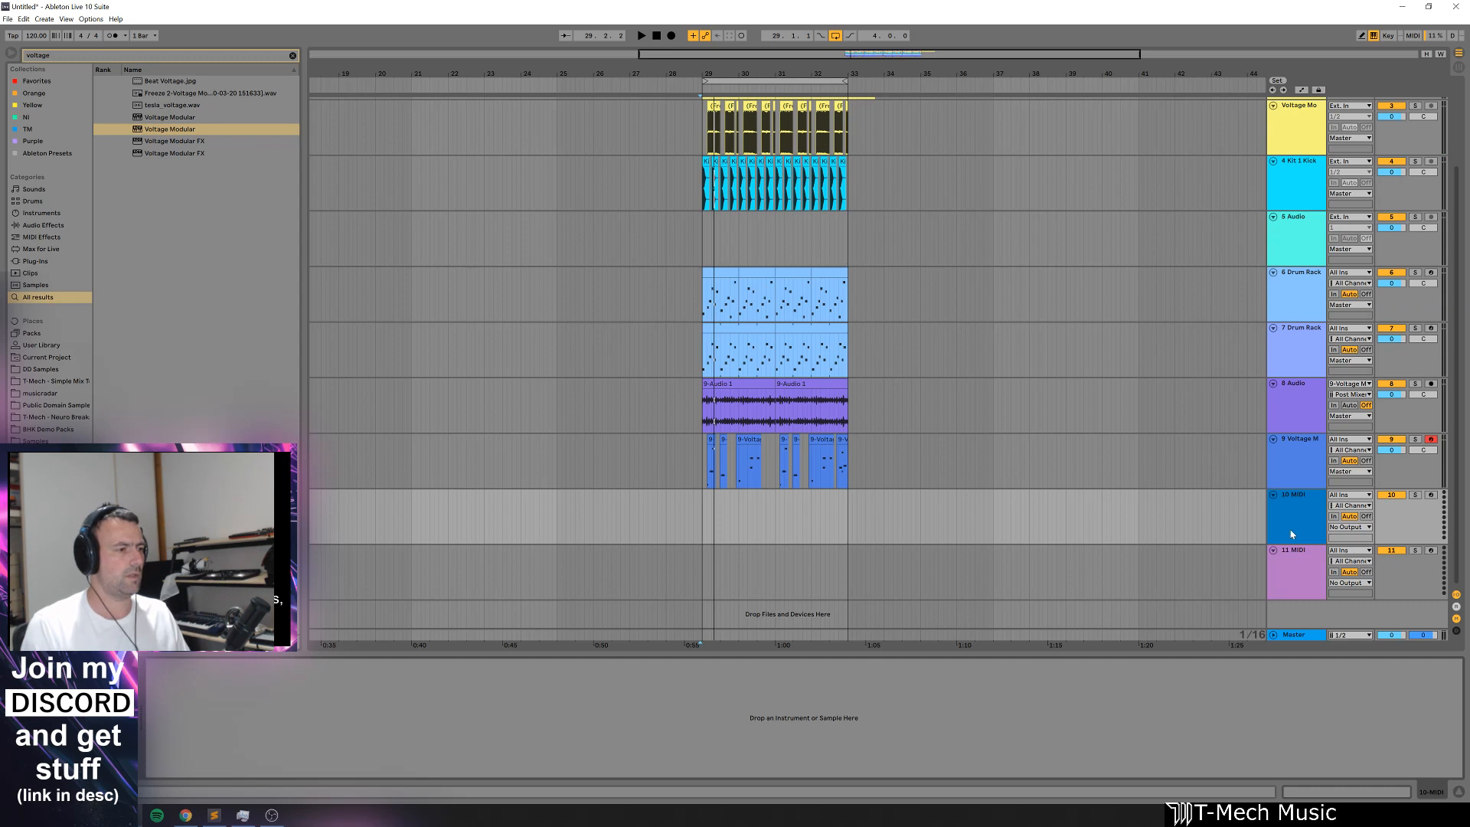
pyautogui.hotkey('ctrl', 'z')
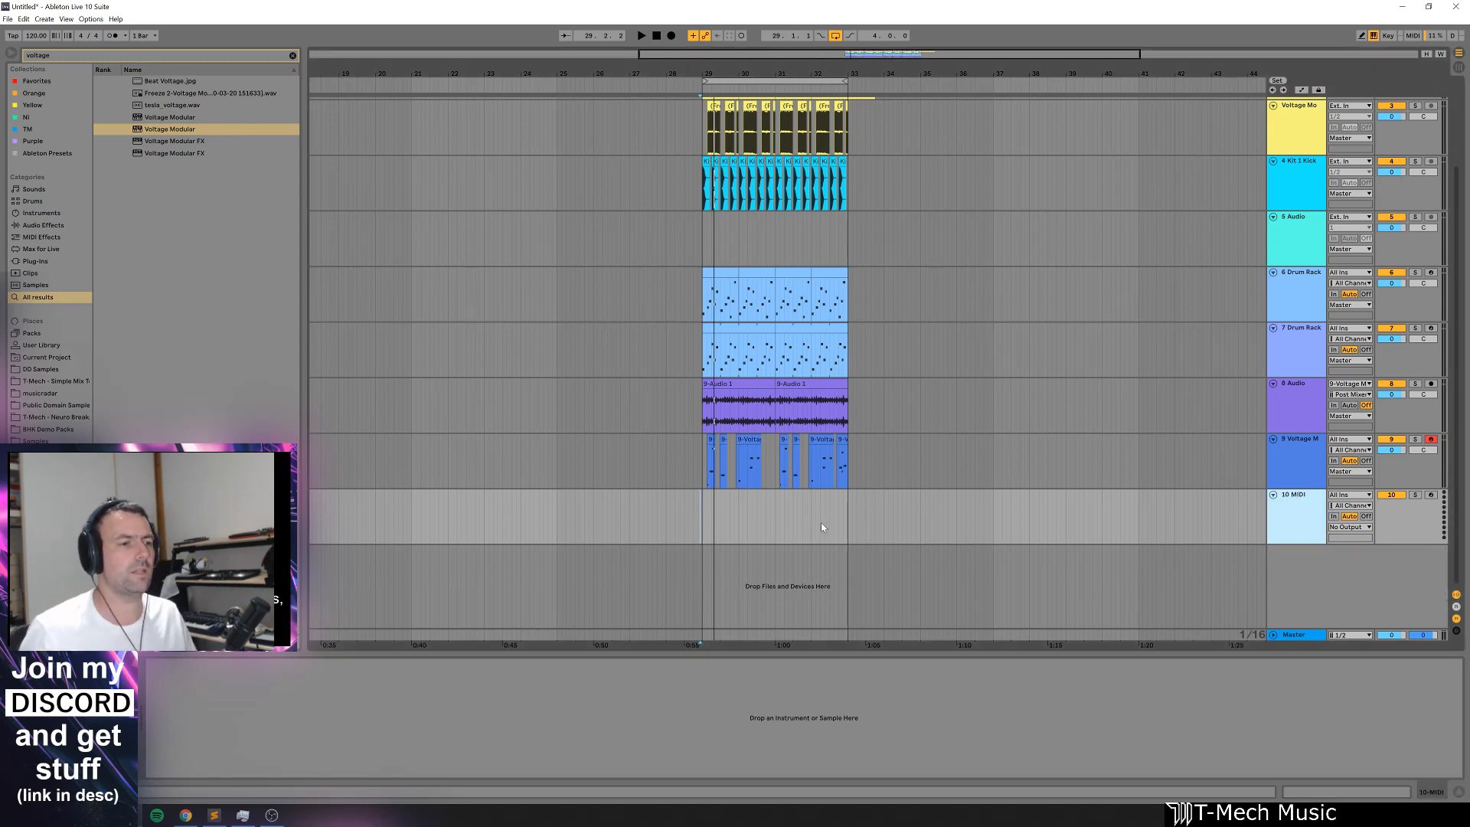
# Step: Set the insertion point at bar 29 on the new MIDI track and widen the arrangement grid to 1/1
pyautogui.click(686, 518)
pyautogui.hotkey('ctrl', '2')
pyautogui.hotkey('ctrl', '2')
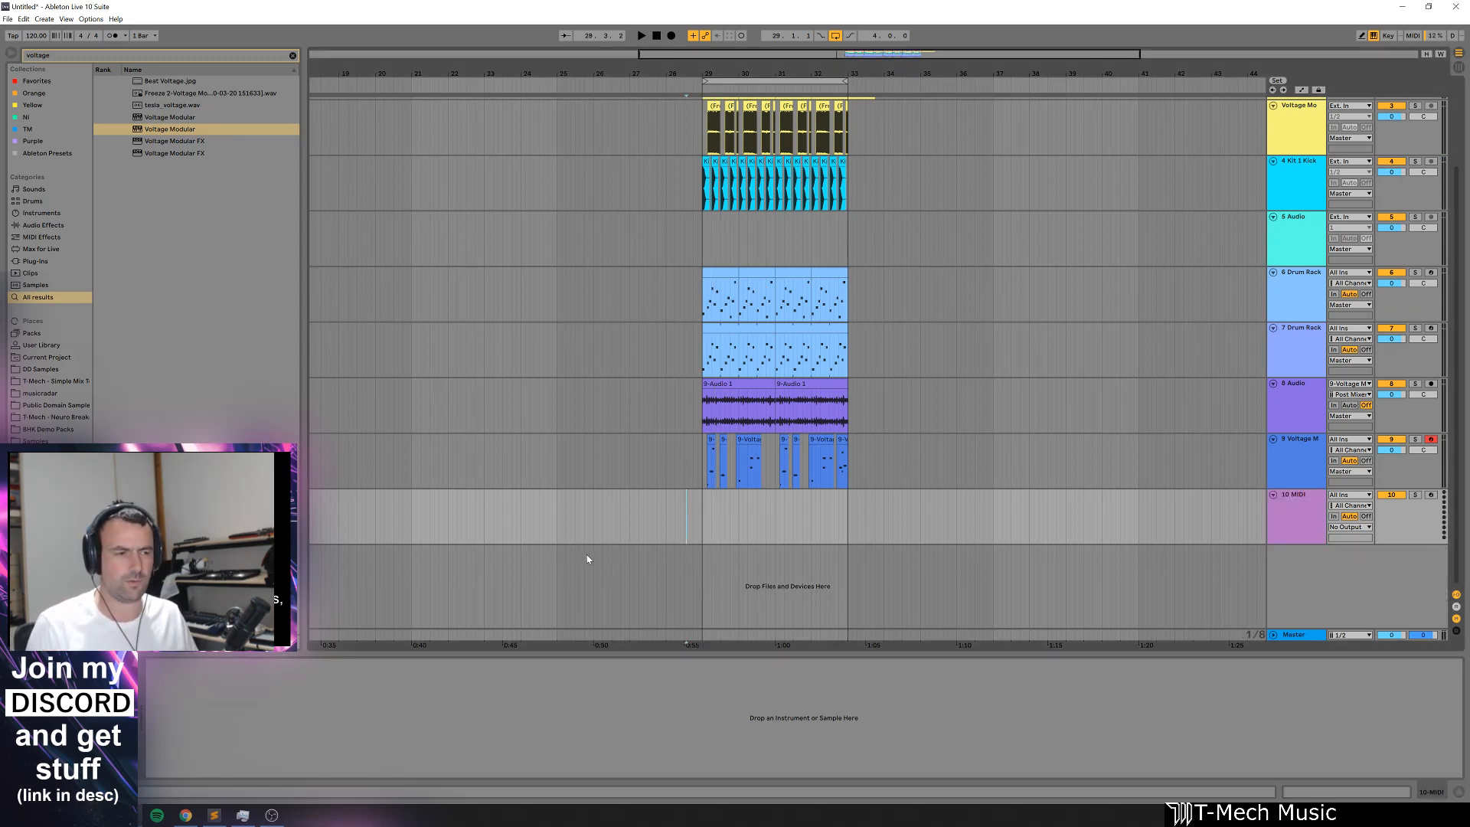
pyautogui.click(703, 515)
pyautogui.hotkey('ctrl', '2')
pyautogui.hotkey('ctrl', '2')
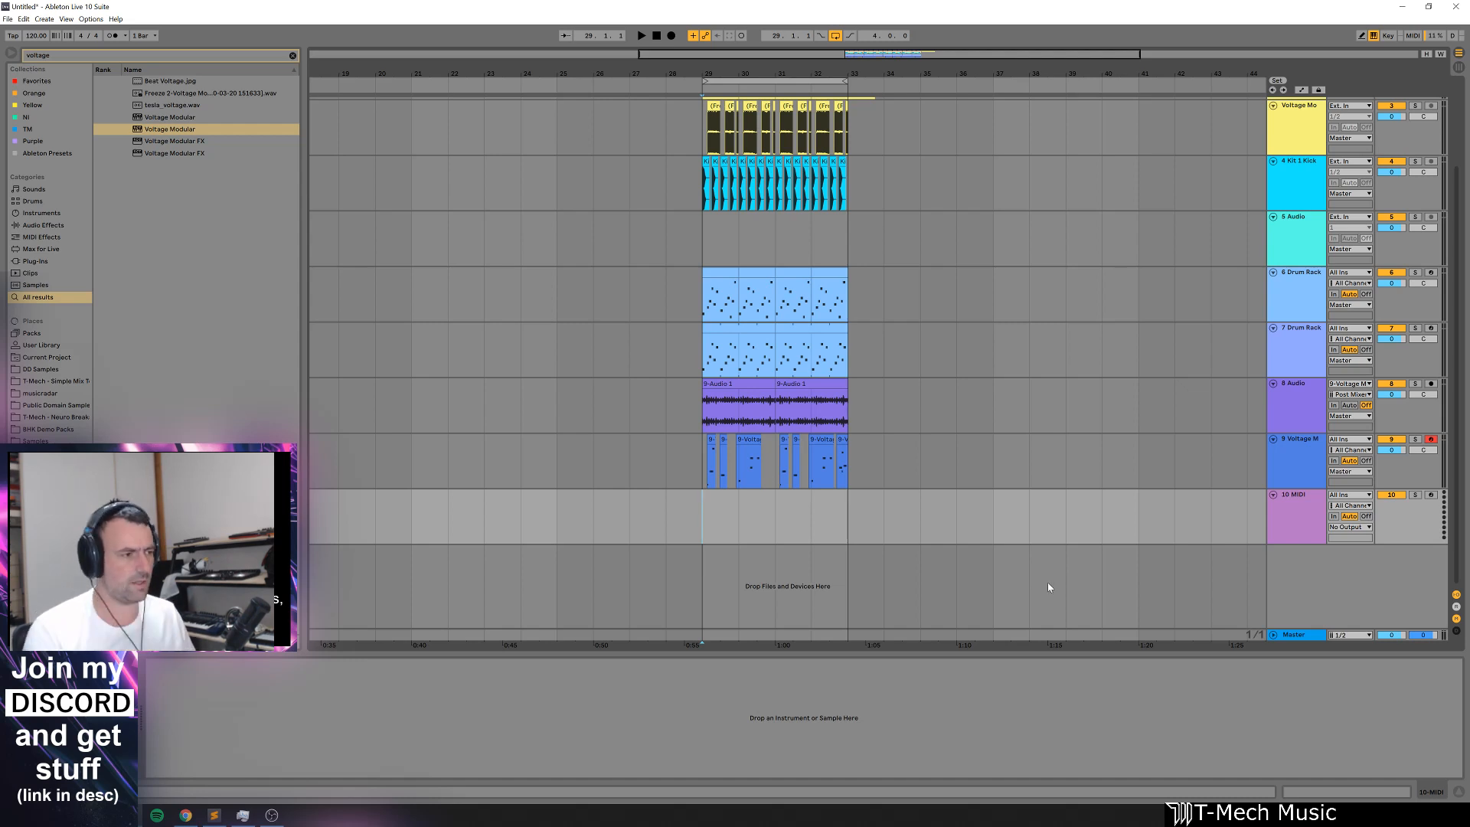
# Step: Search the browser for "voltage", load Voltage Modular onto the new MIDI track and briefly play the loop
pyautogui.hotkey('ctrl', 'f')
pyautogui.write('voltage')
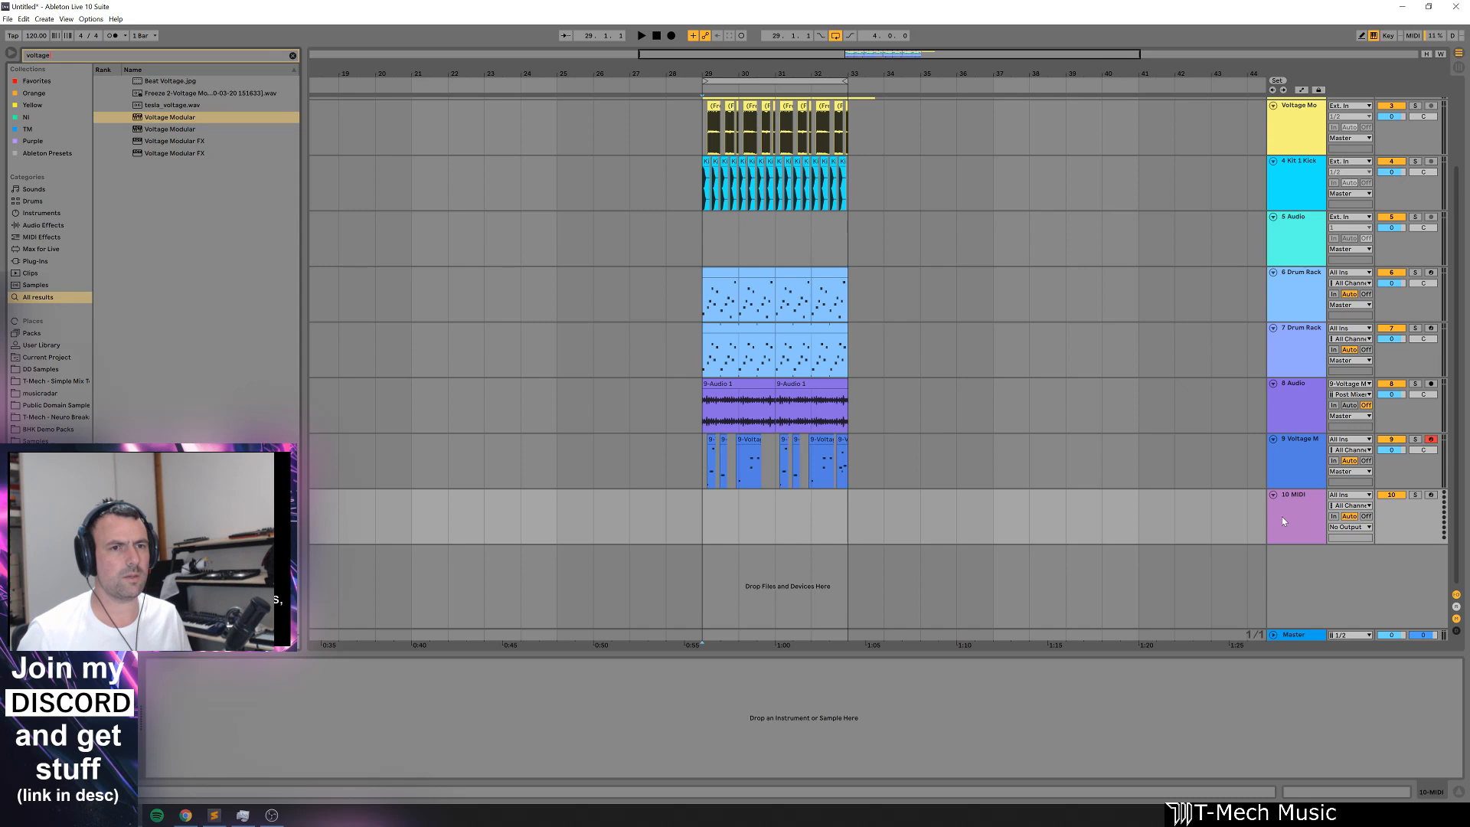
pyautogui.press('Down')
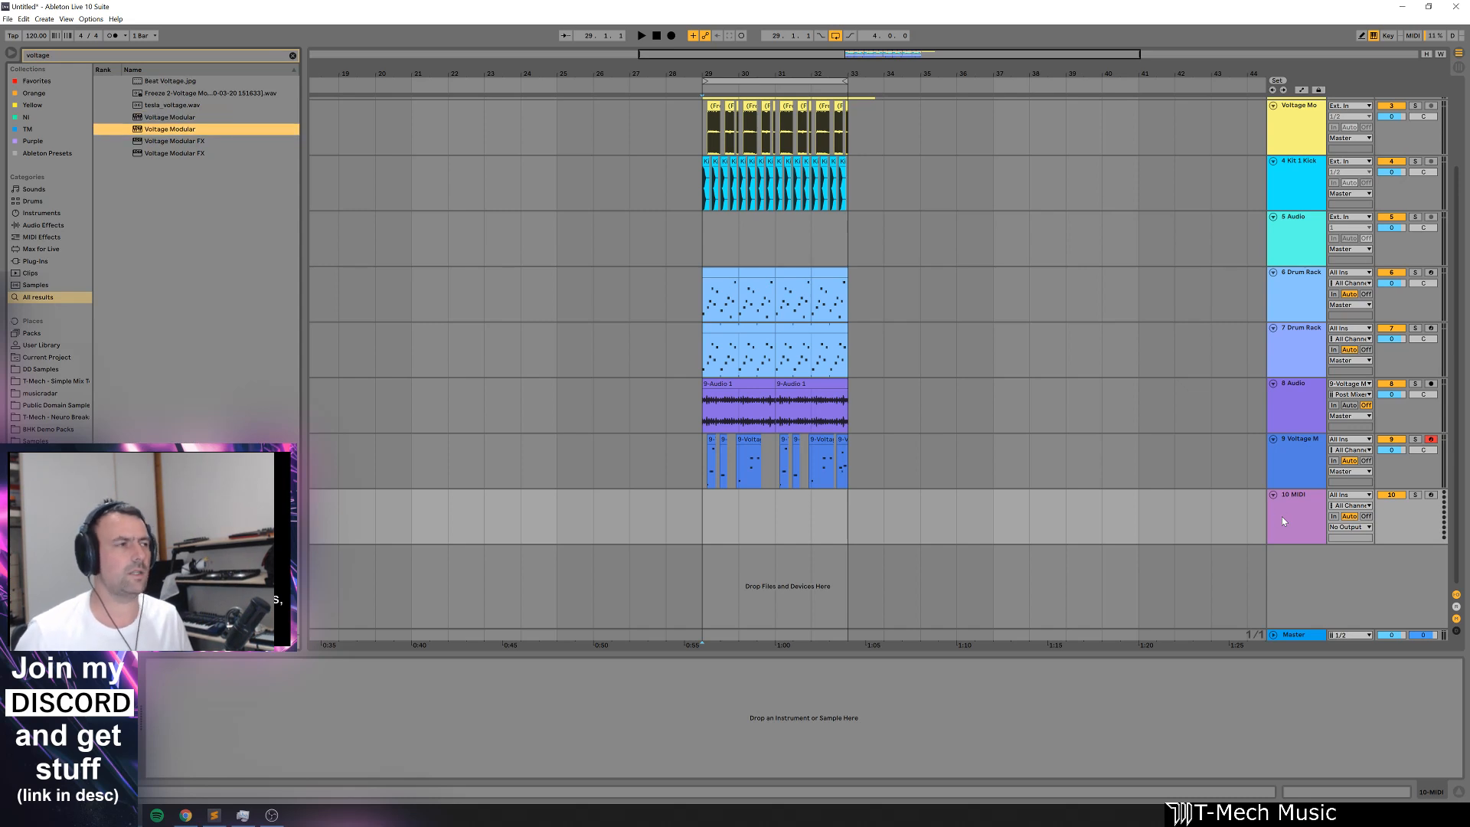
pyautogui.press('Return')
pyautogui.press('space')
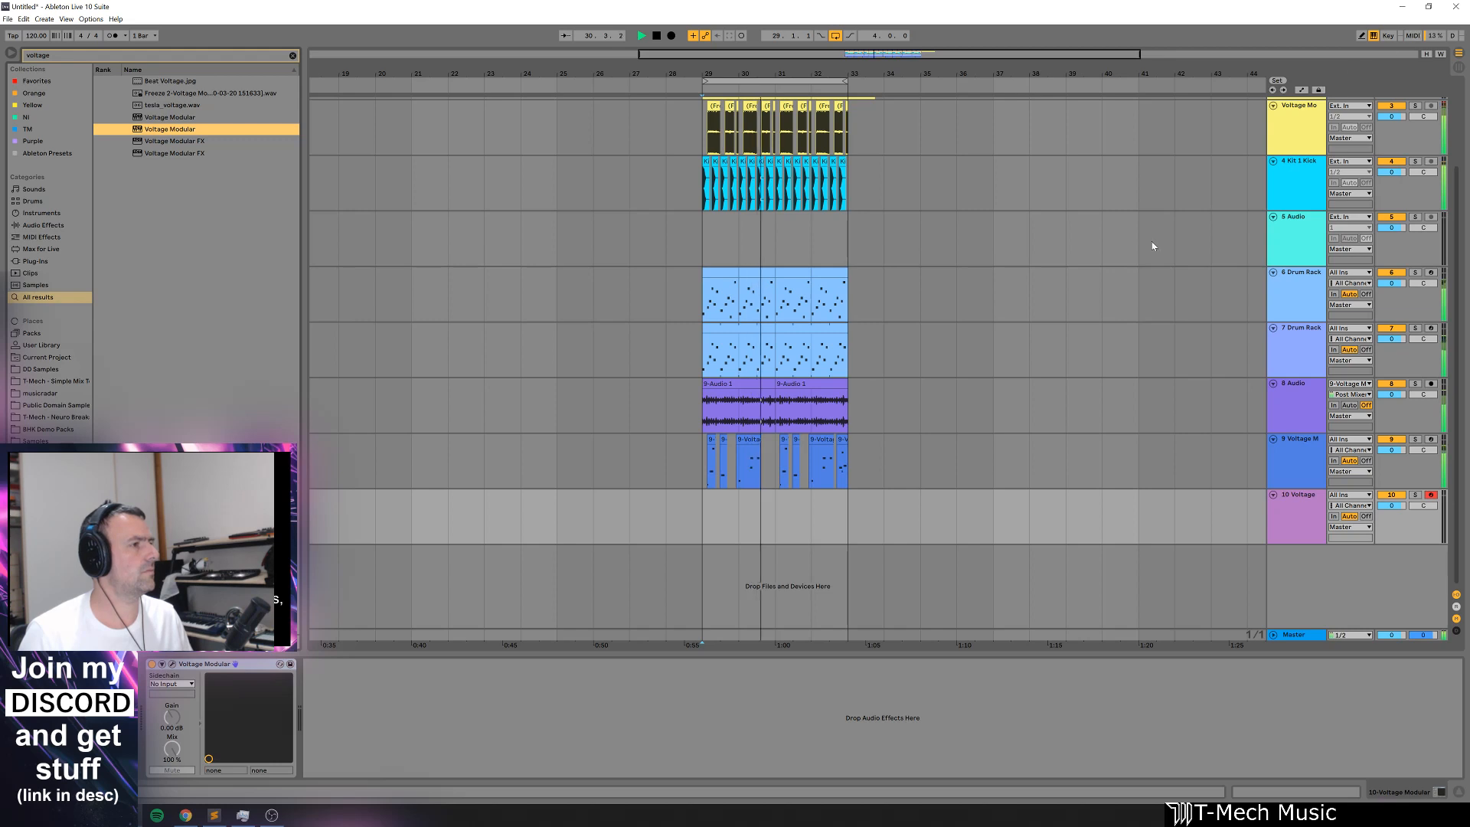
pyautogui.press('space')
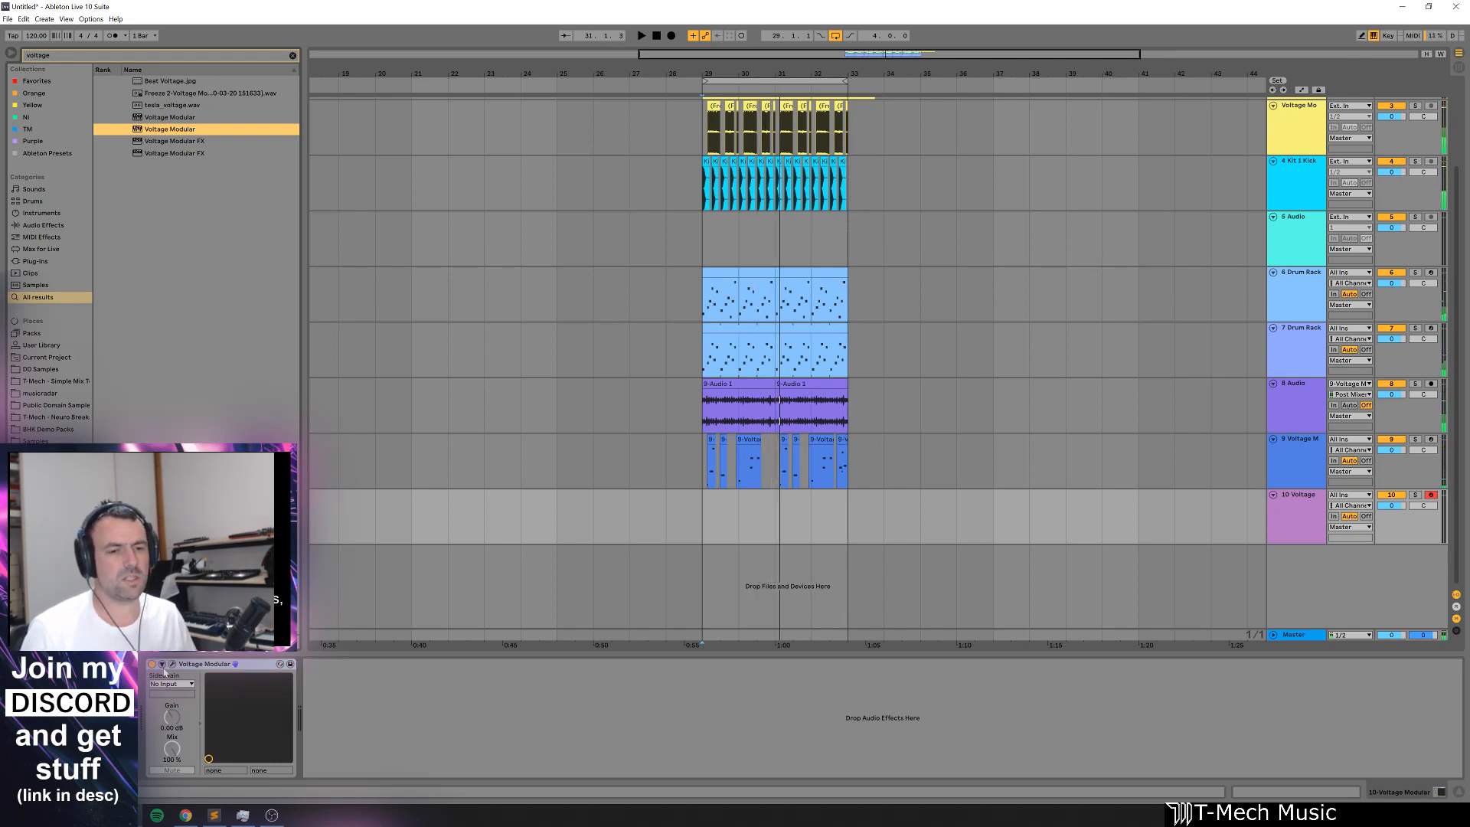
# Step: Open the new track's Voltage Modular instrument and load the SciFi Voice preset from the Lead category
pyautogui.click(170, 664)
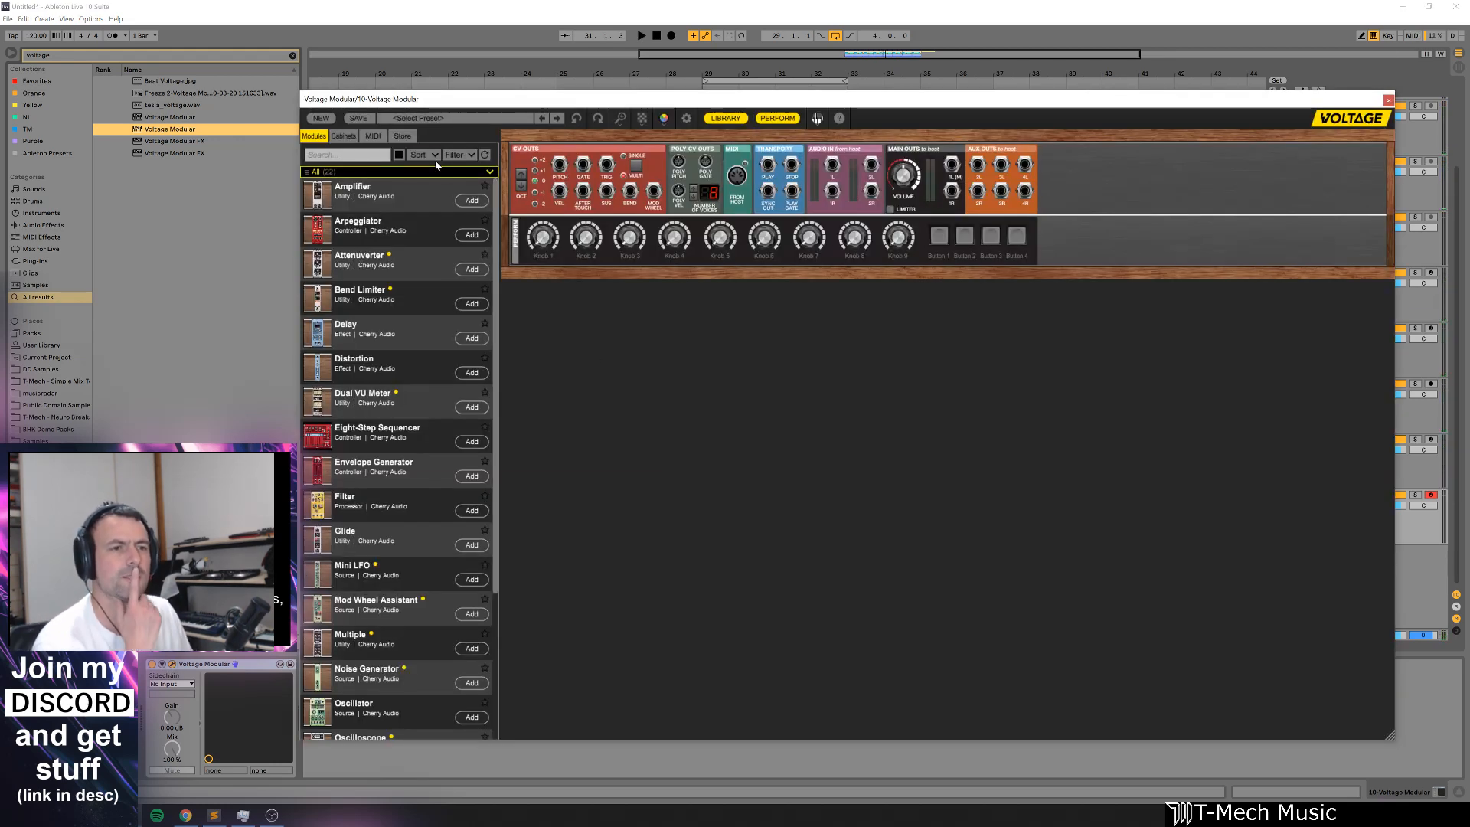
pyautogui.click(419, 118)
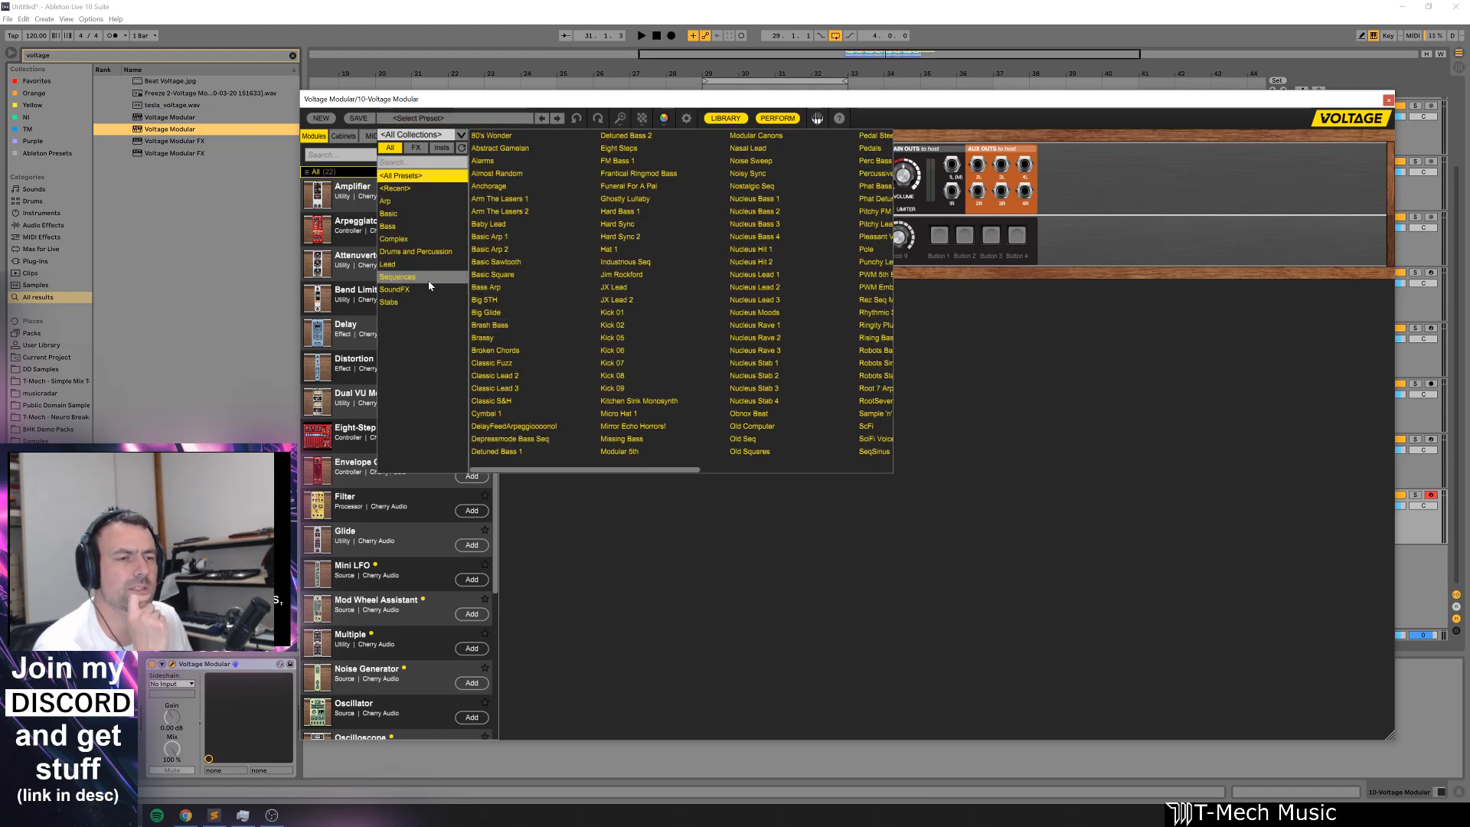
pyautogui.click(413, 264)
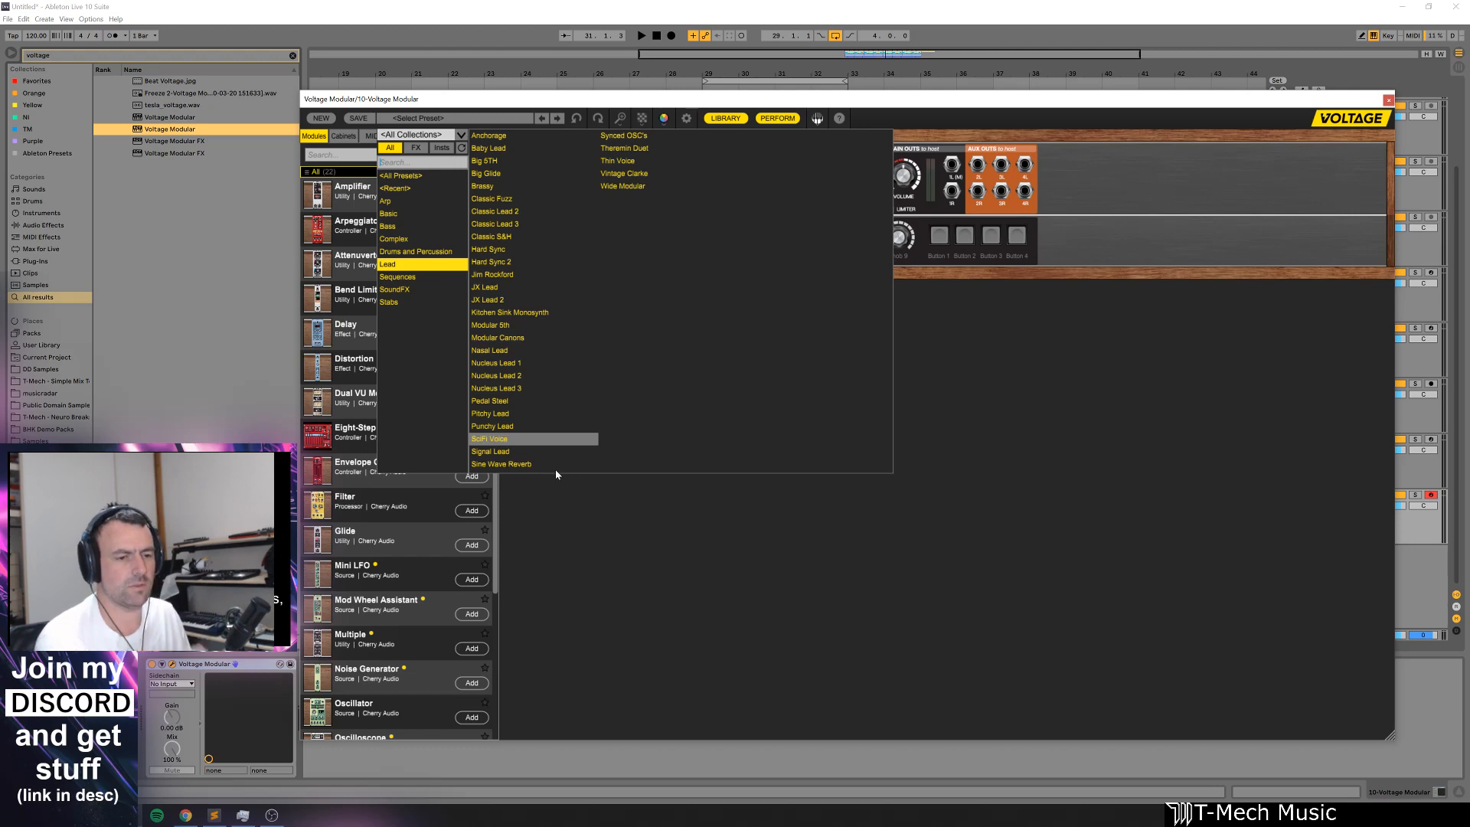
pyautogui.click(536, 438)
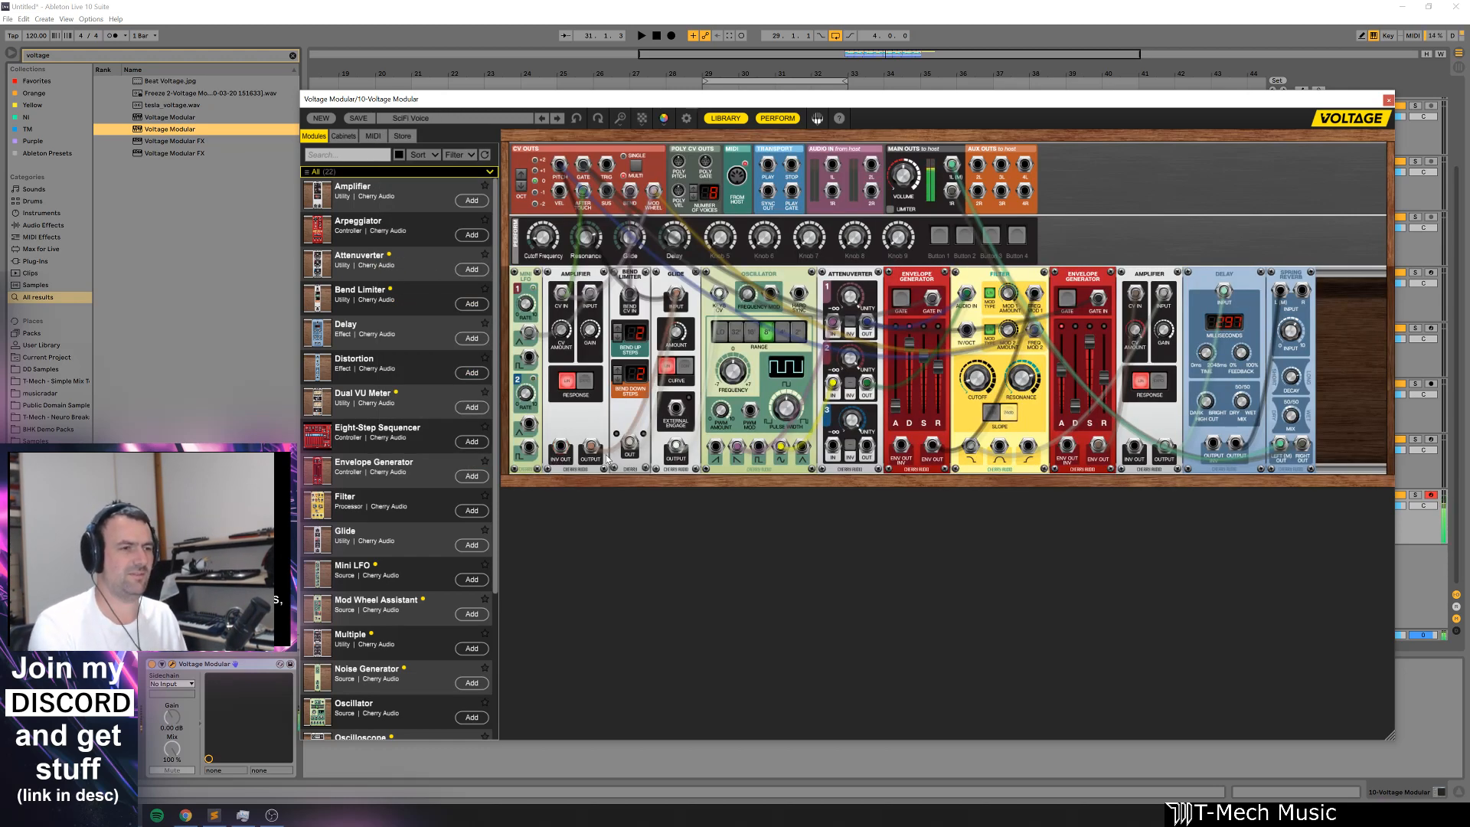
# Step: Examine the SciFi Voice patch's bend limiter, filter, attenuverter and LFO routing, and close the instrument window
pyautogui.moveTo(783, 413)
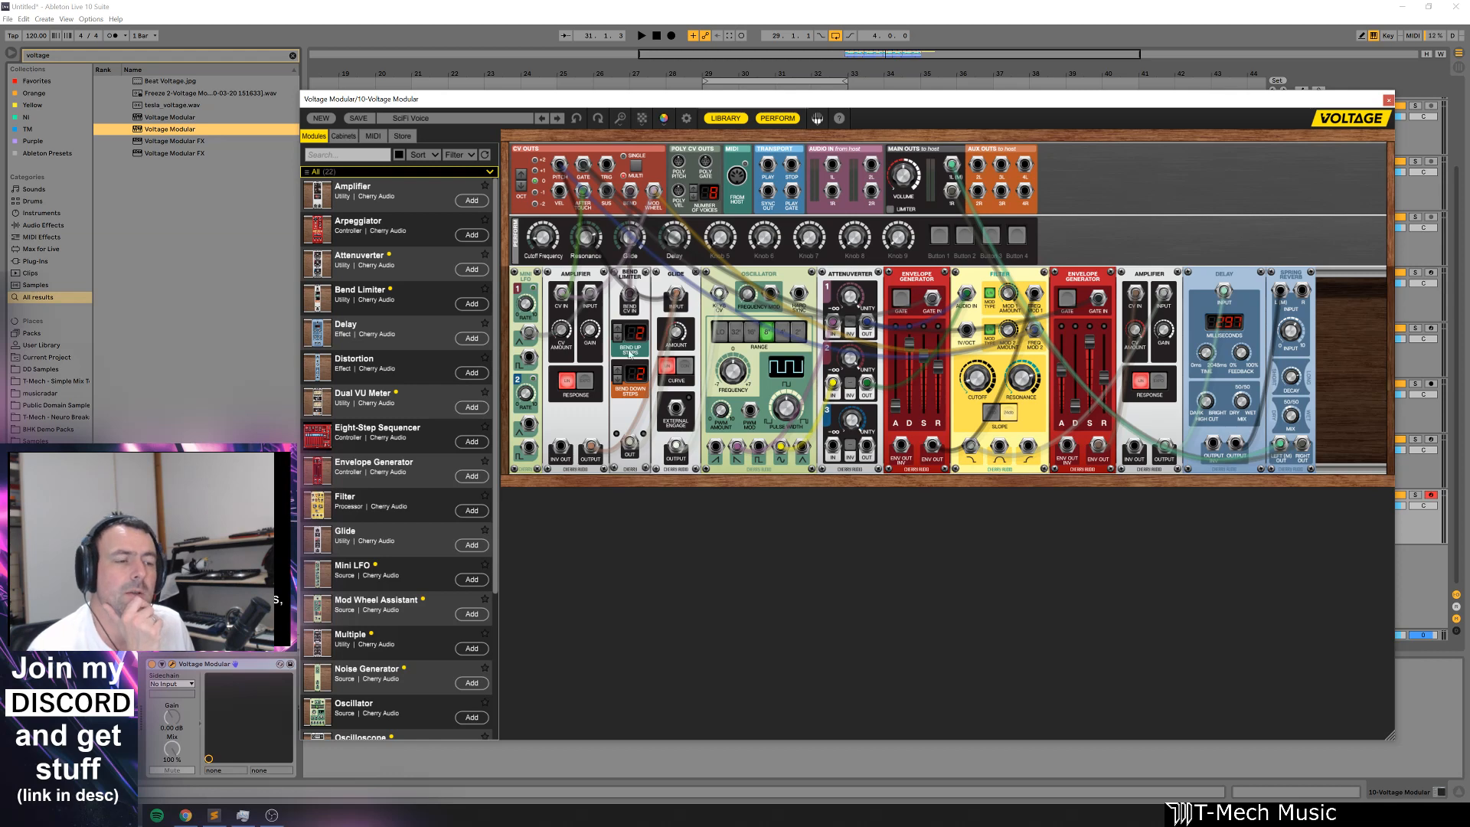
pyautogui.moveTo(630, 191); pyautogui.dragTo(617, 343)
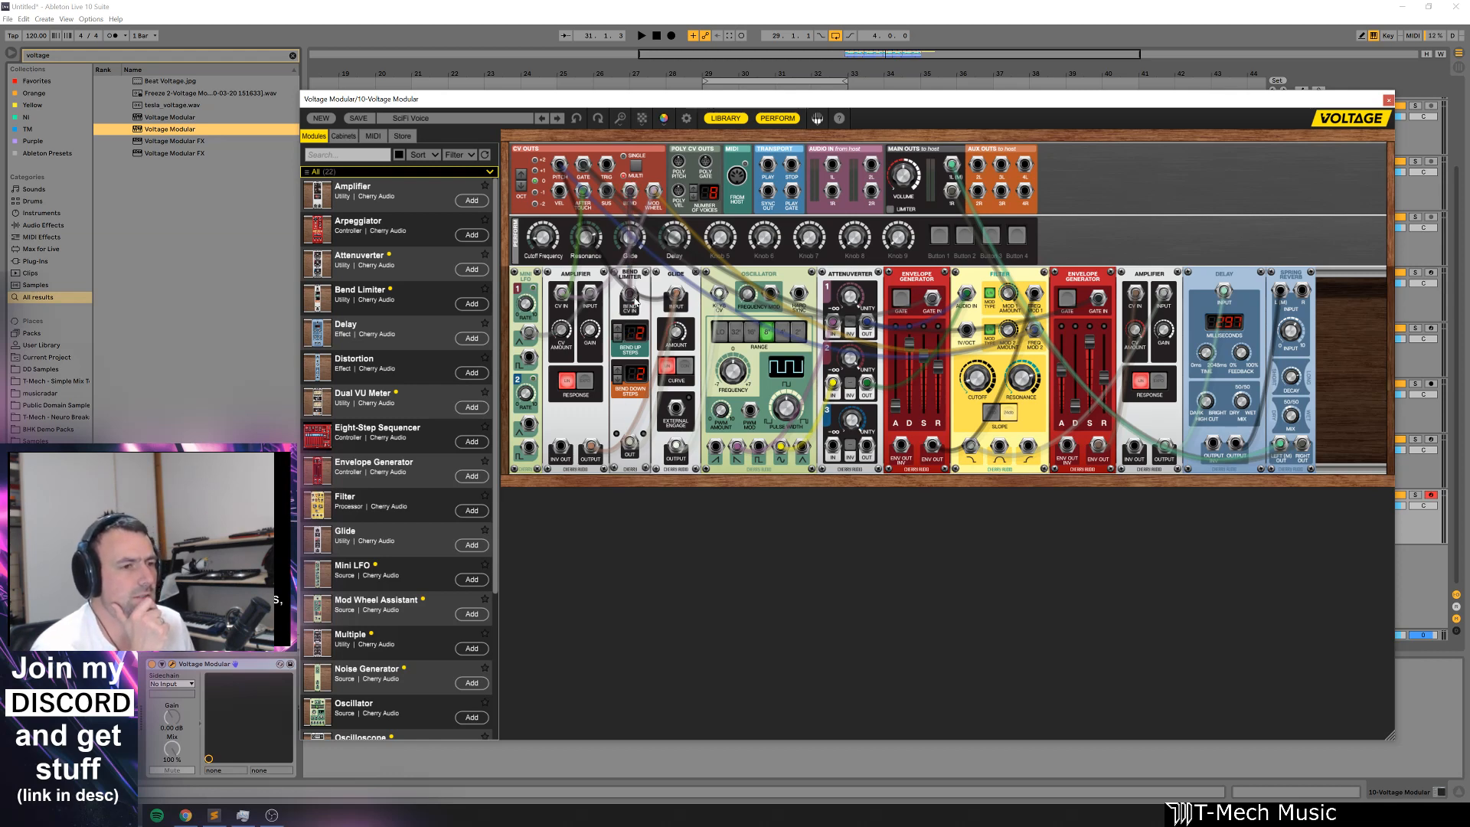
pyautogui.moveTo(630, 193); pyautogui.dragTo(624, 391)
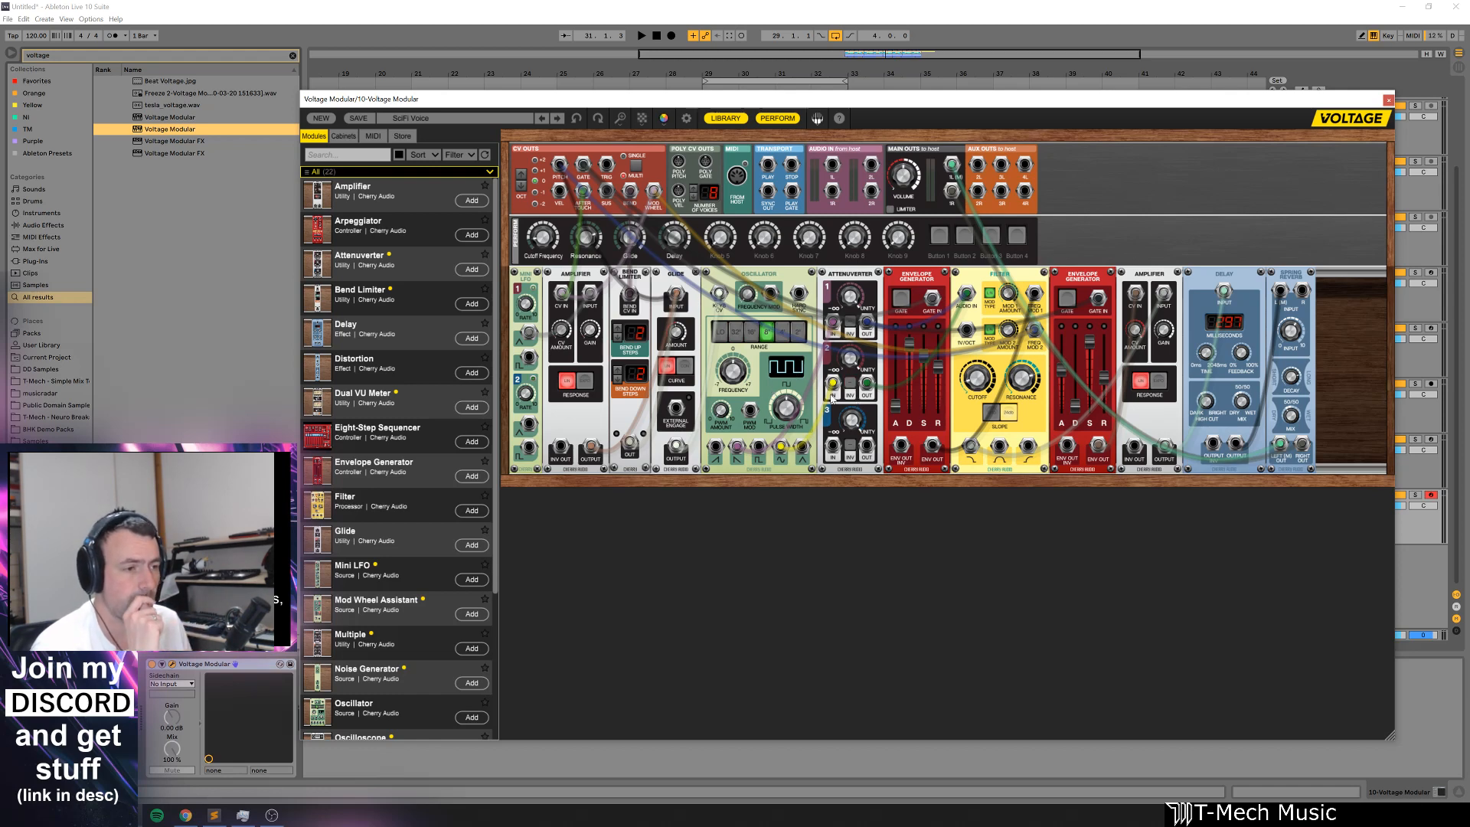
pyautogui.moveTo(966, 294); pyautogui.dragTo(866, 384)
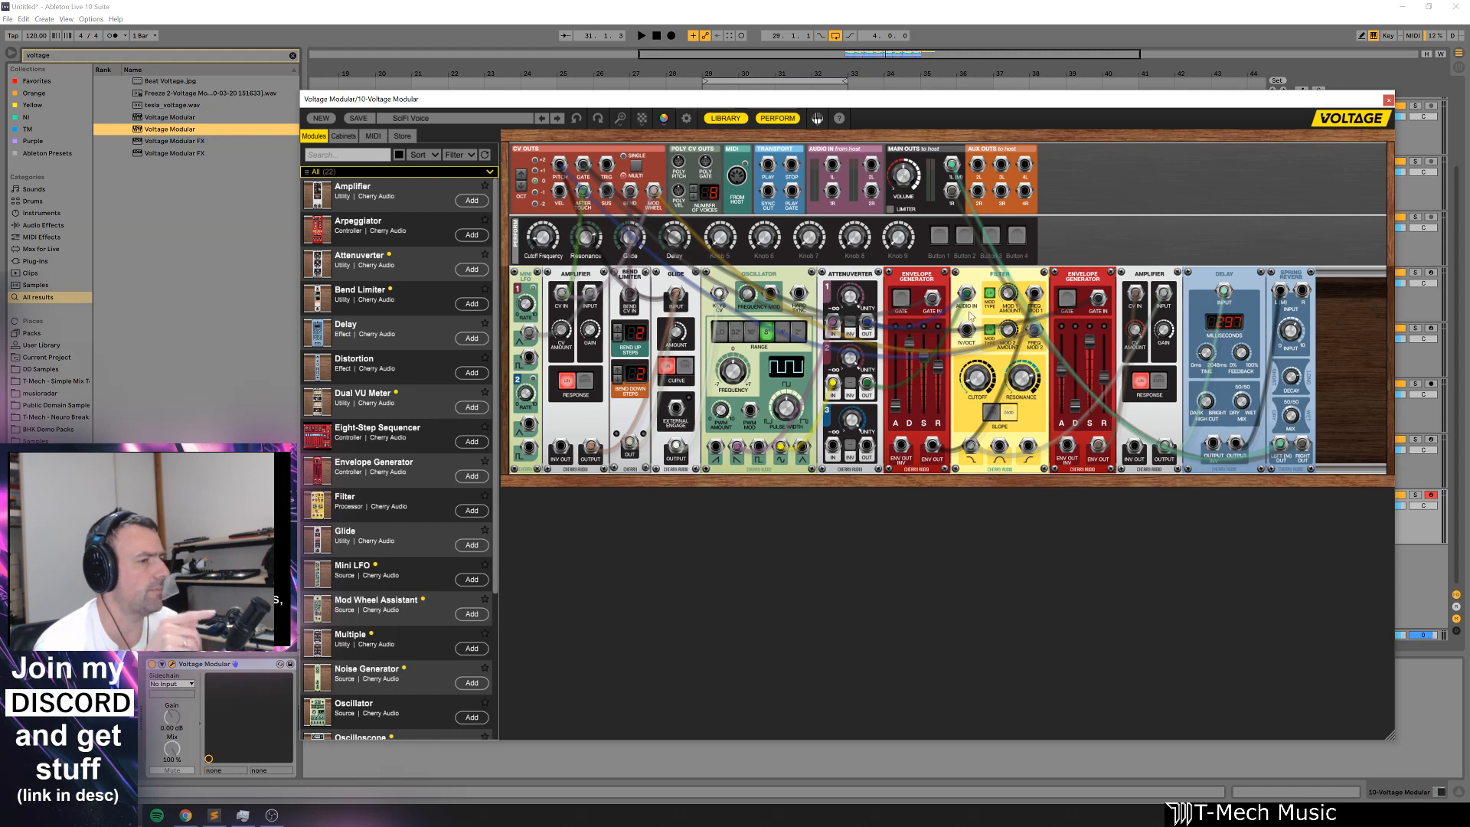
pyautogui.moveTo(971, 298); pyautogui.dragTo(987, 303)
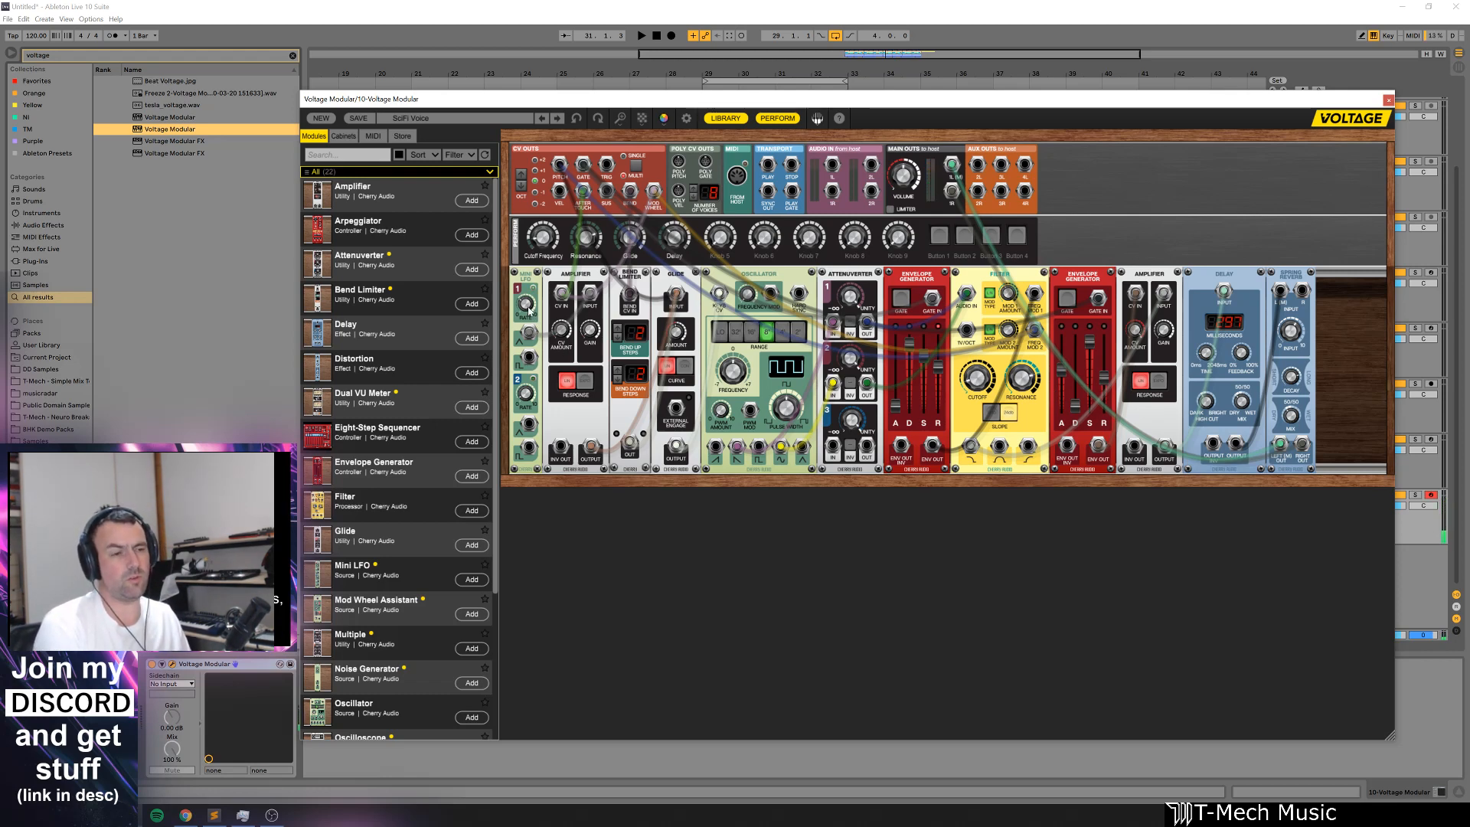
pyautogui.moveTo(528, 308); pyautogui.dragTo(533, 247)
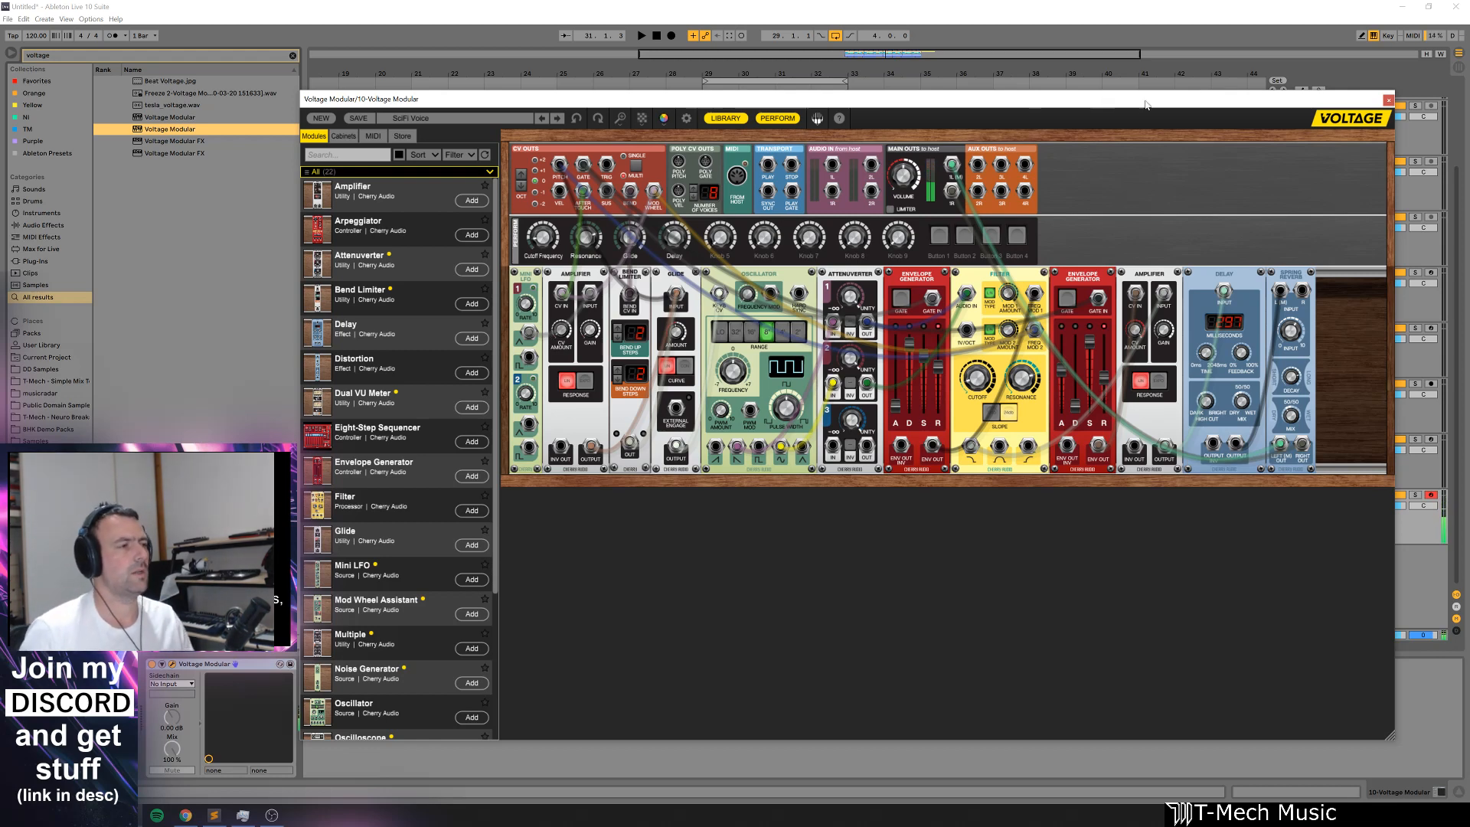
pyautogui.click(1388, 100)
# Step: Create an empty four-bar MIDI clip from bar 29 on the SciFi Voice track and set its note grid to 1 Bar
pyautogui.moveTo(705, 528); pyautogui.dragTo(847, 518)
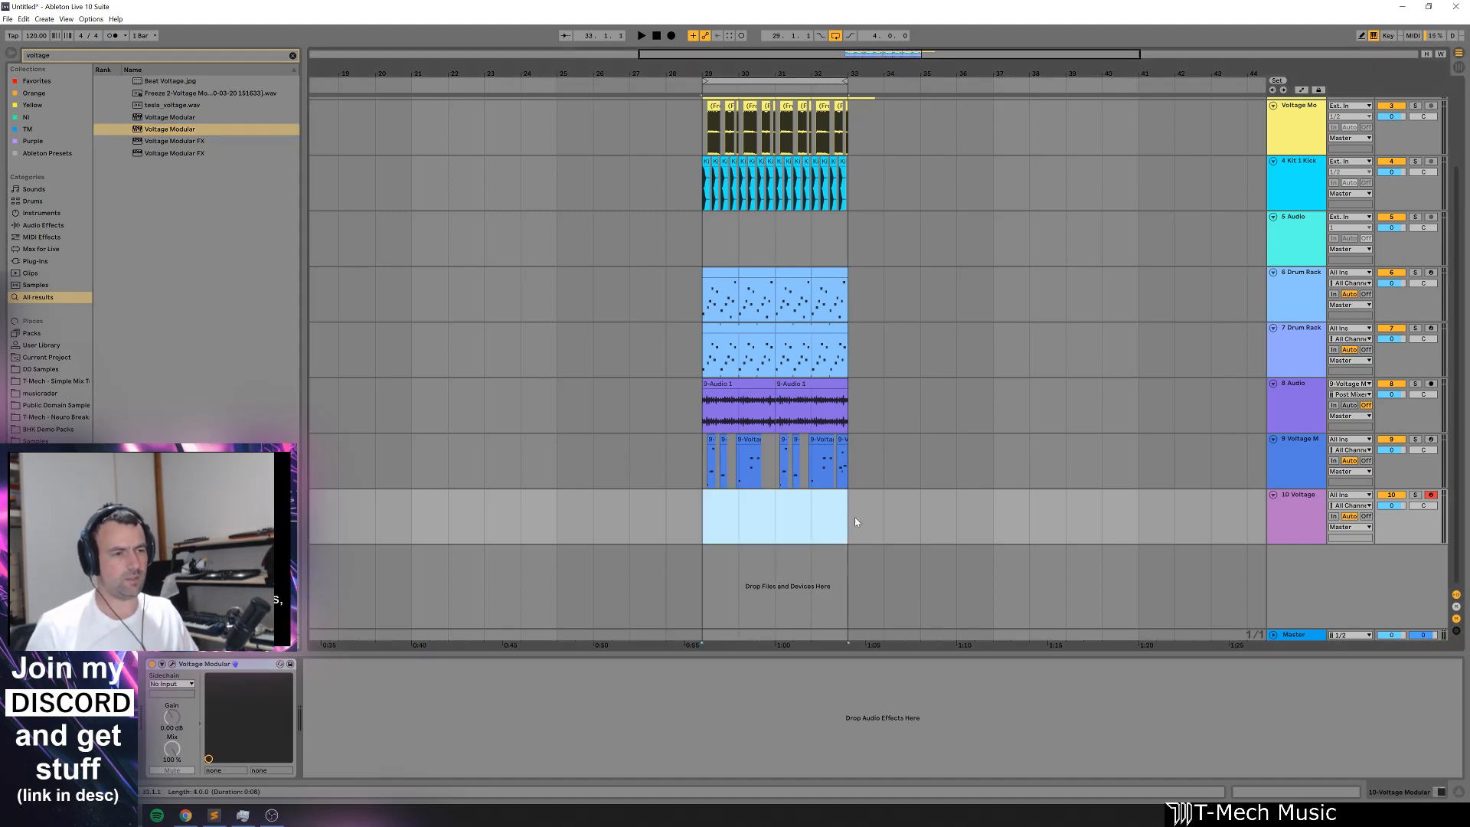
pyautogui.hotkey('ctrl', 'shift', 'm')
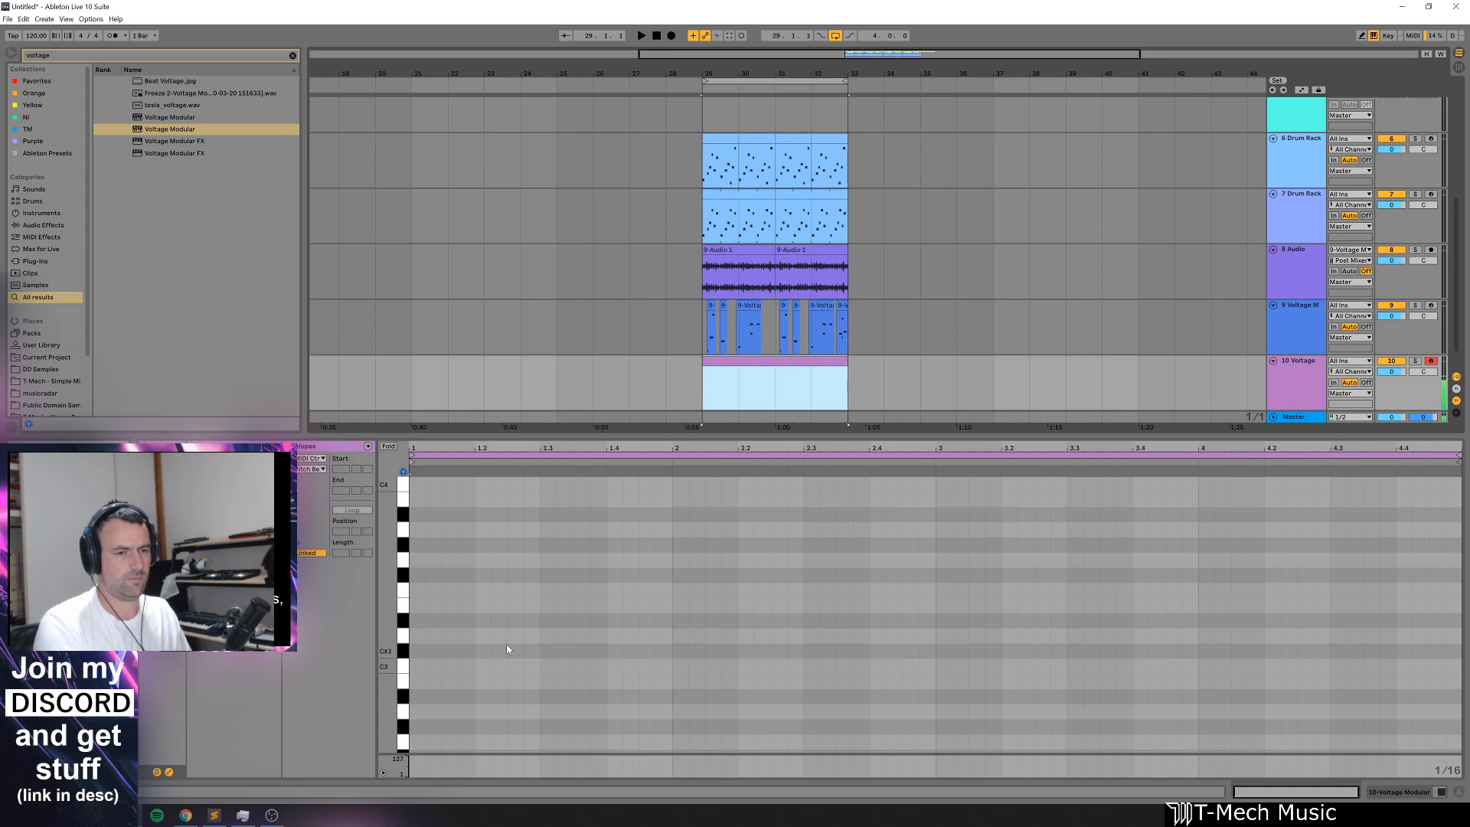
pyautogui.rightClick(580, 541)
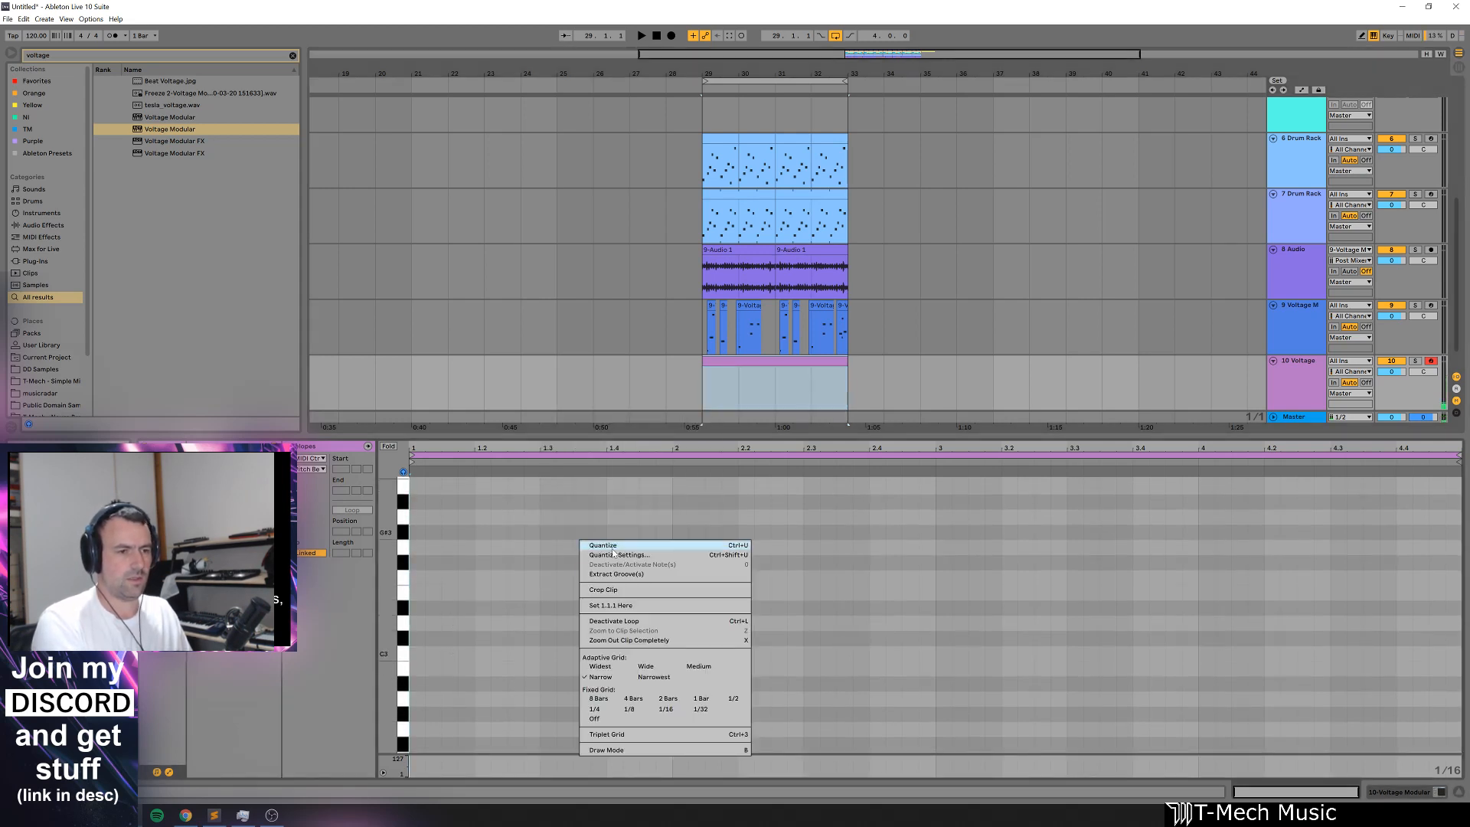
pyautogui.click(703, 699)
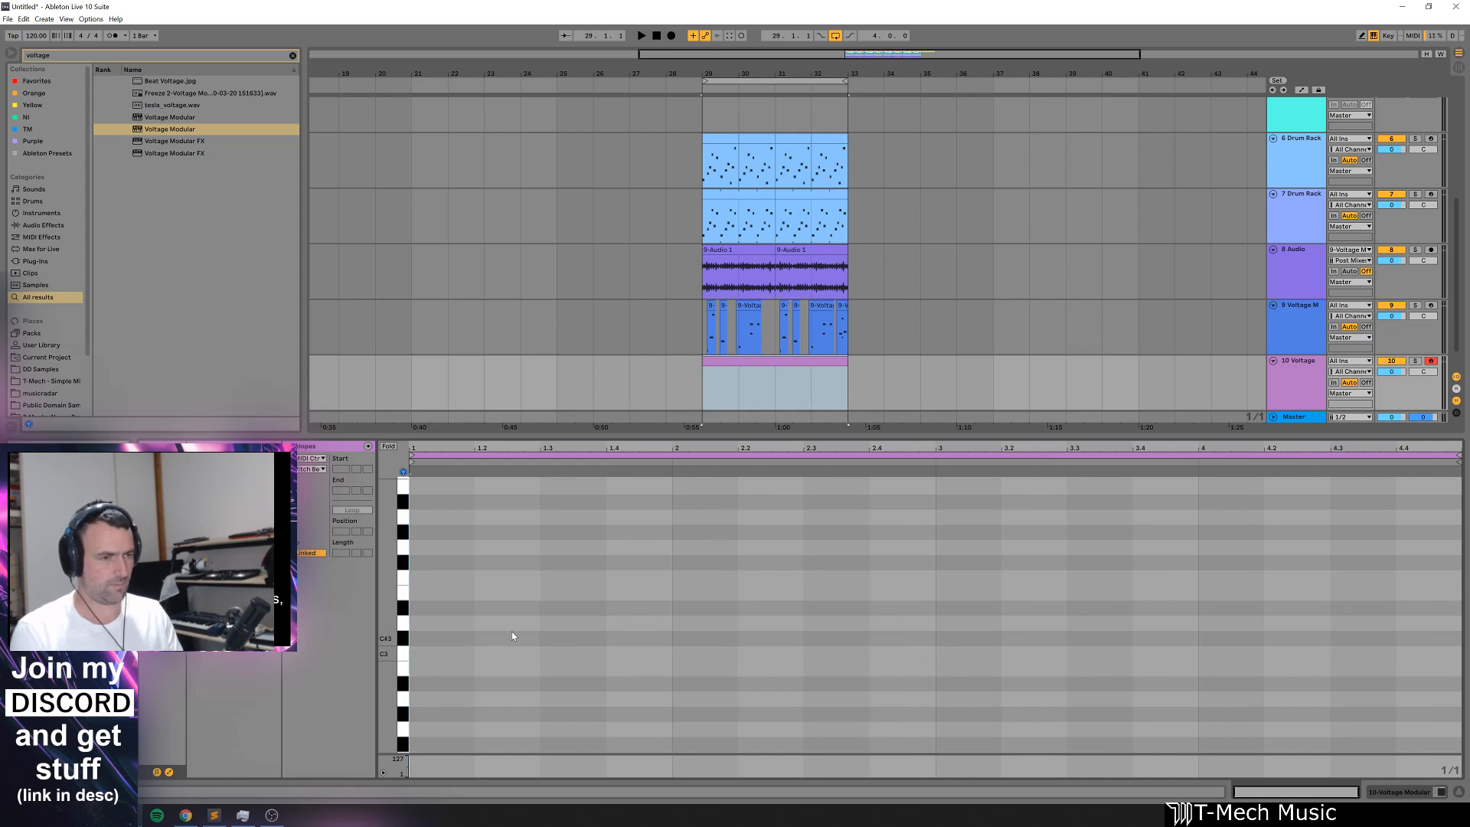
# Step: Record a four-bar melody of C#5, C5, C#5, D#5 and F5 on the SciFi Voice track and open the recorded clip
pyautogui.press('F9')
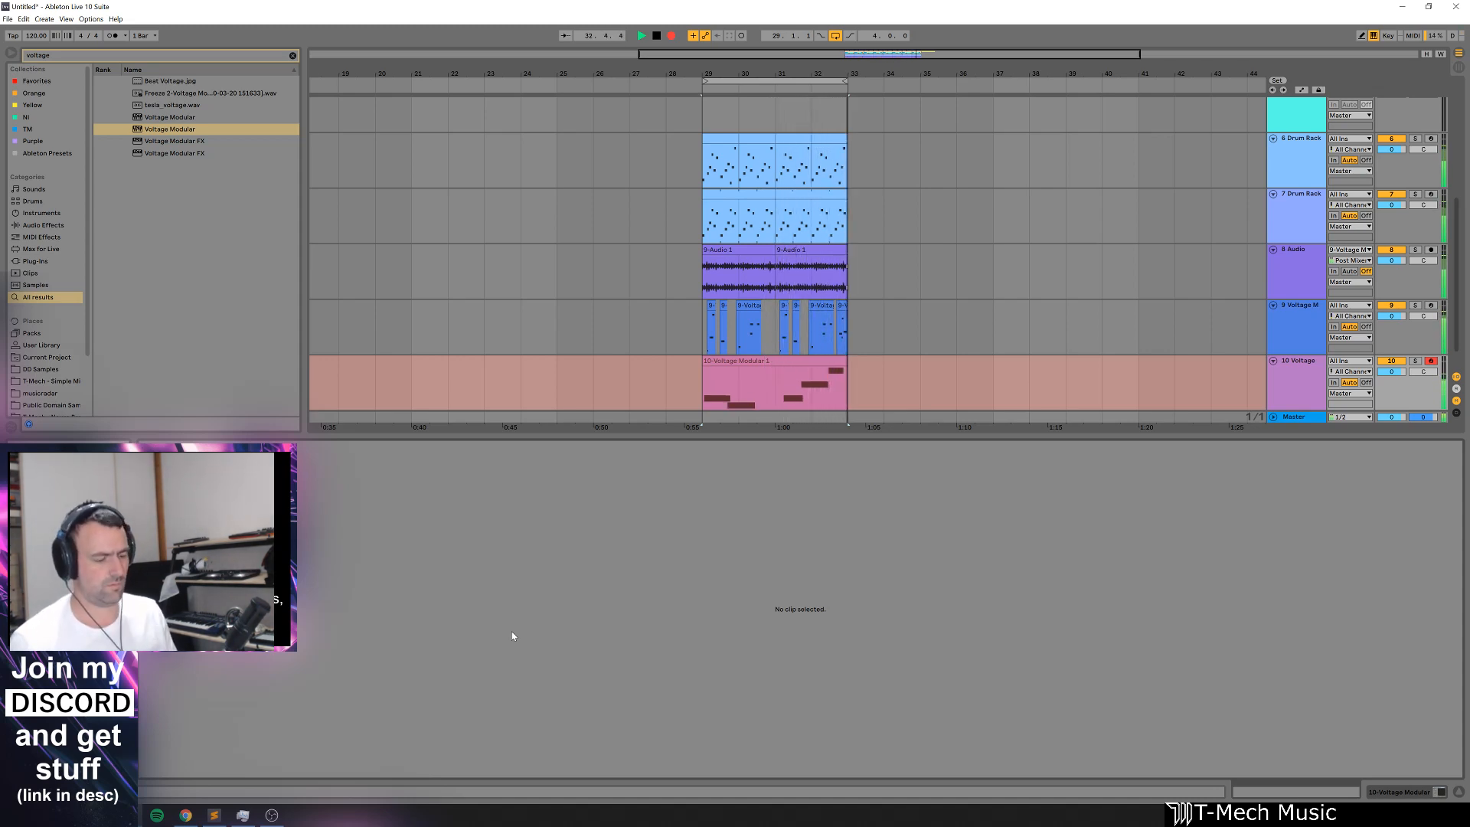
pyautogui.press('F9')
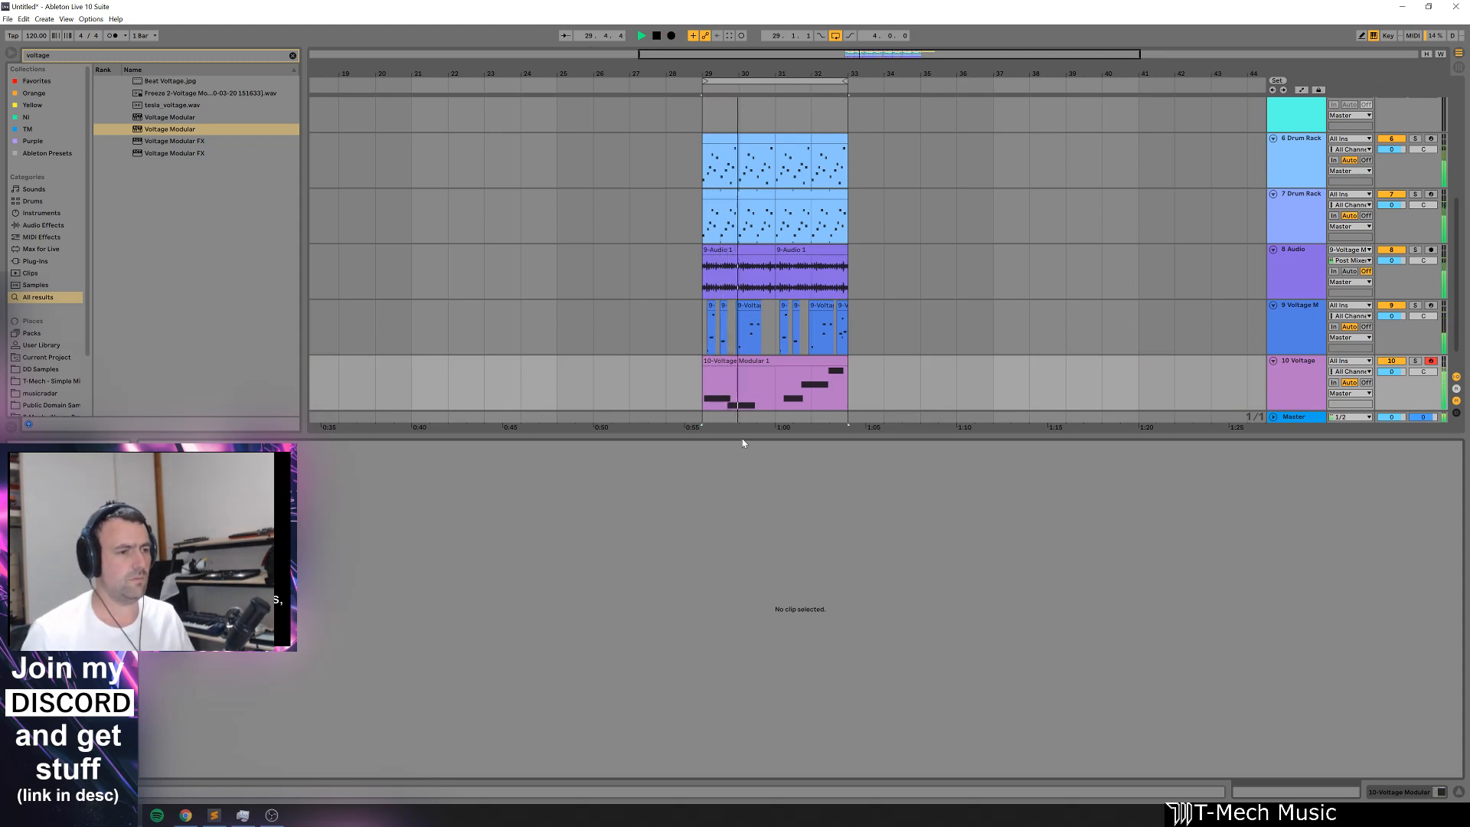
pyautogui.moveTo(740, 443); pyautogui.dragTo(739, 542)
pyautogui.click(783, 439)
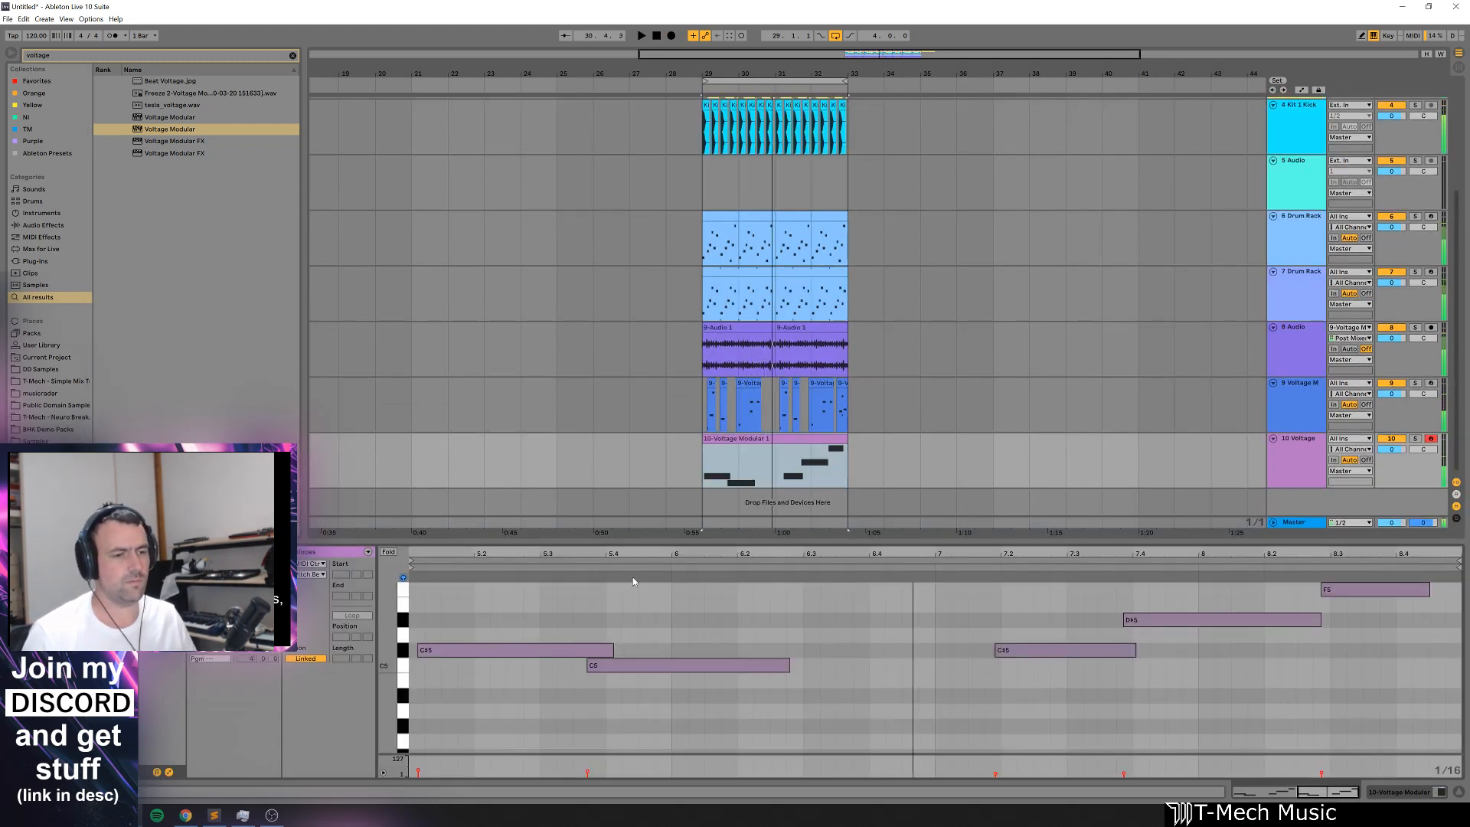
# Step: Align the recorded notes to the grid, starting C#5 at 5, C5 at 5.3, C#5 at 7, D#5 at 7.3 and F5 at 8.2
pyautogui.moveTo(655, 660)
pyautogui.mouseDown()
pyautogui.moveTo(568, 656)
pyautogui.moveTo(633, 669)
pyautogui.mouseUp()
pyautogui.press('space')
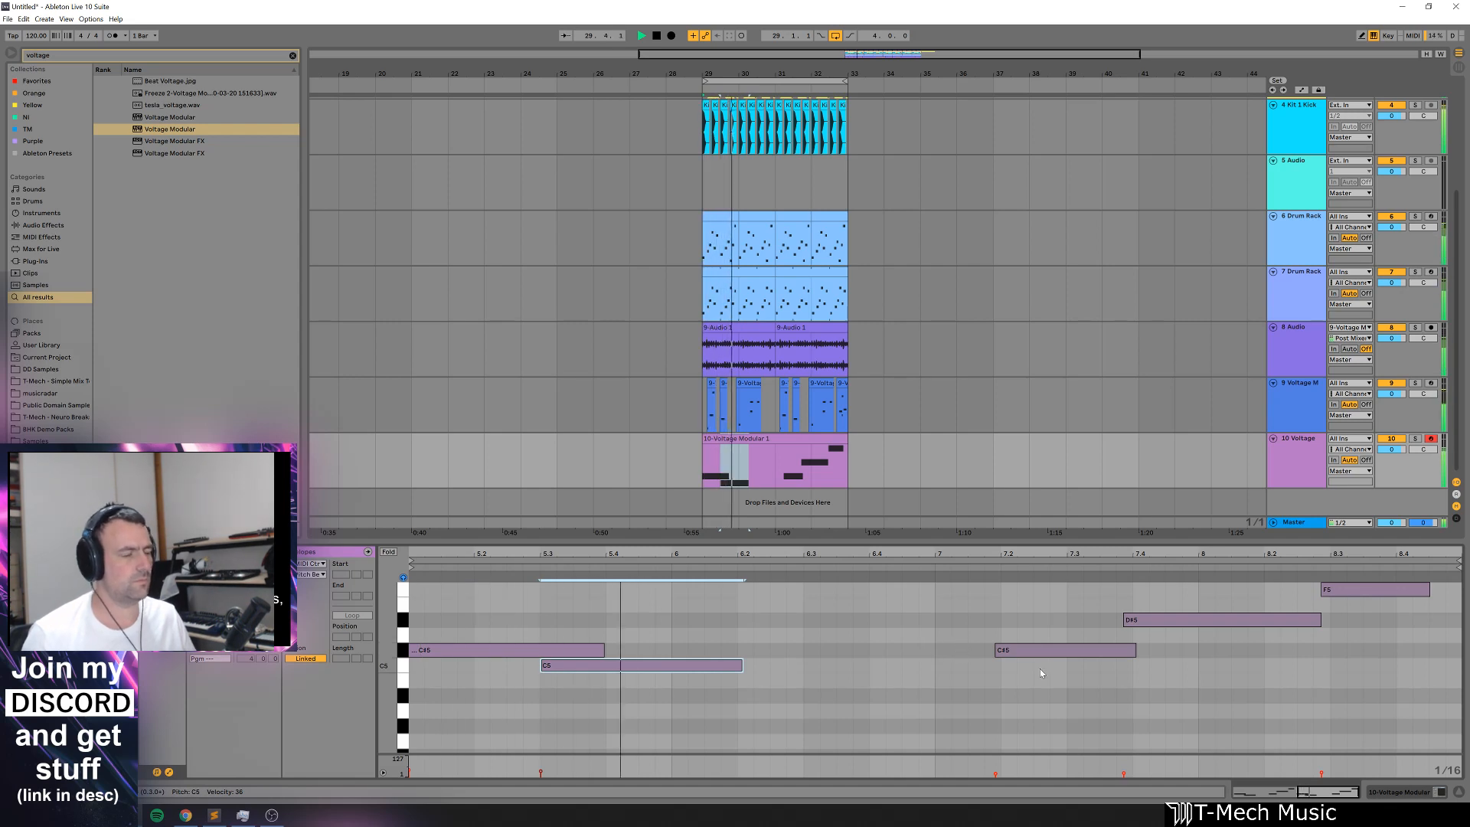
pyautogui.moveTo(1056, 652); pyautogui.dragTo(1018, 669)
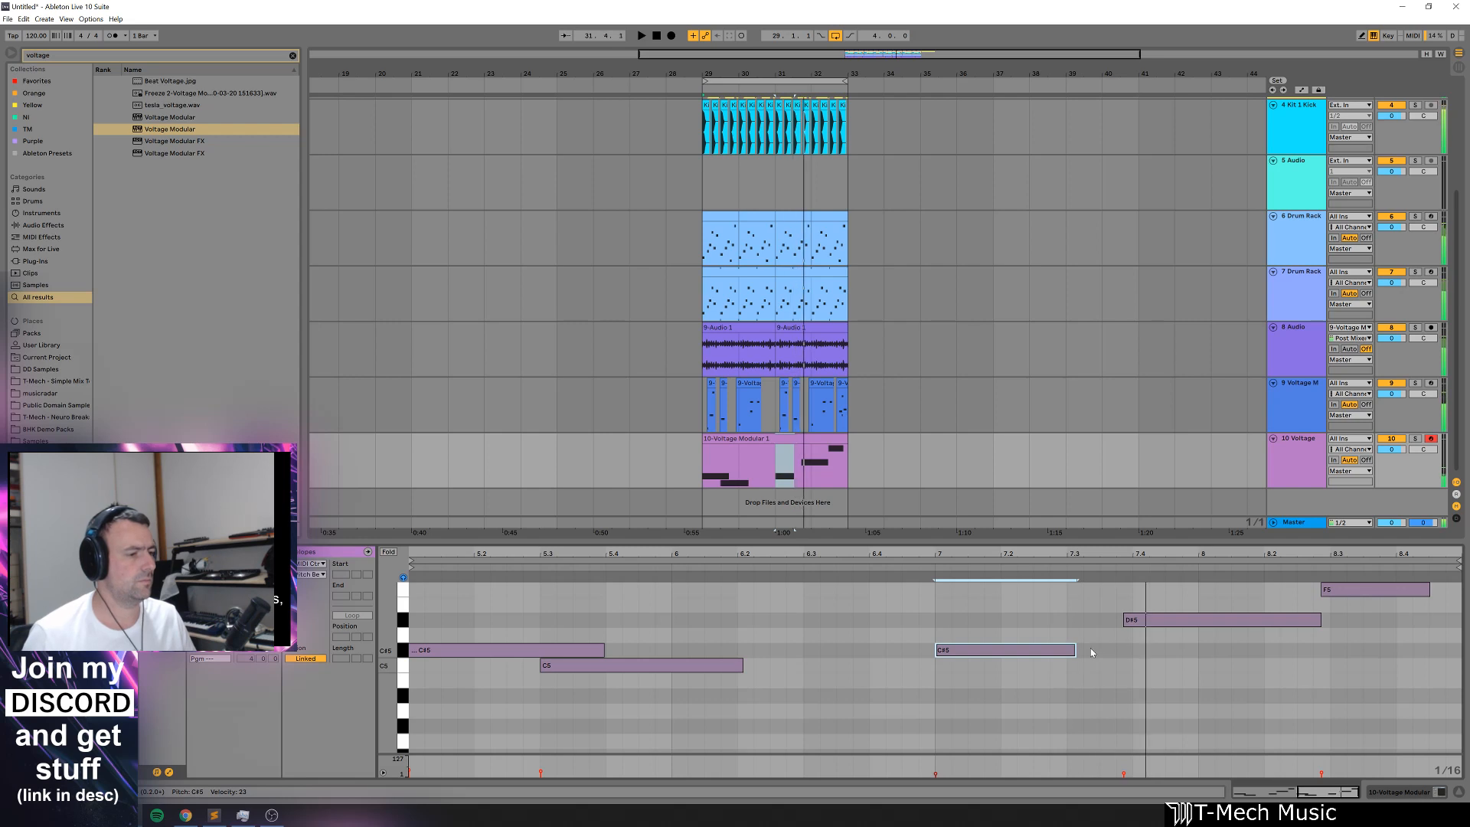
pyautogui.press('space')
pyautogui.moveTo(1116, 630); pyautogui.dragTo(1110, 633)
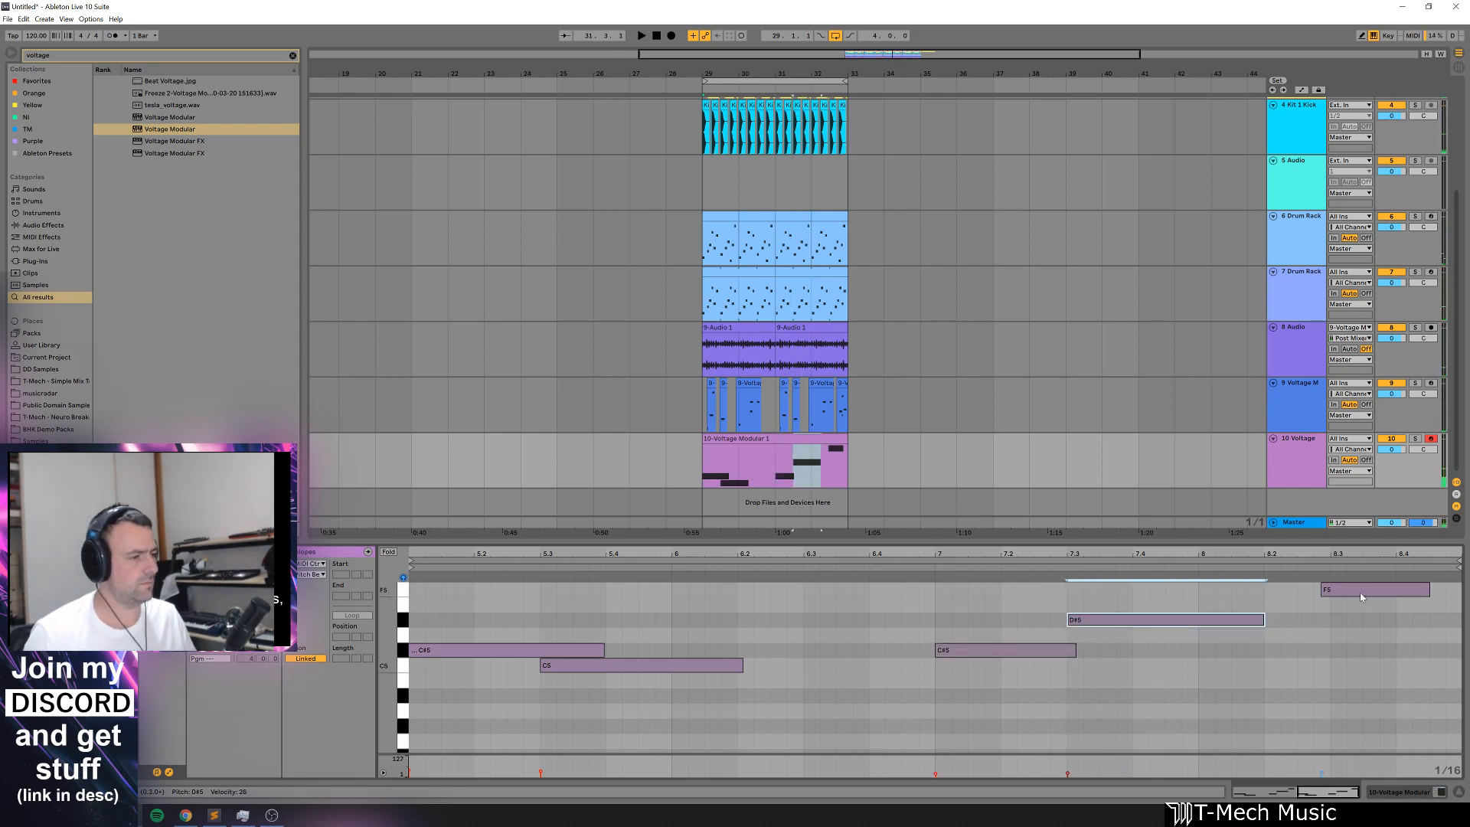
pyautogui.moveTo(1355, 589); pyautogui.dragTo(1298, 589)
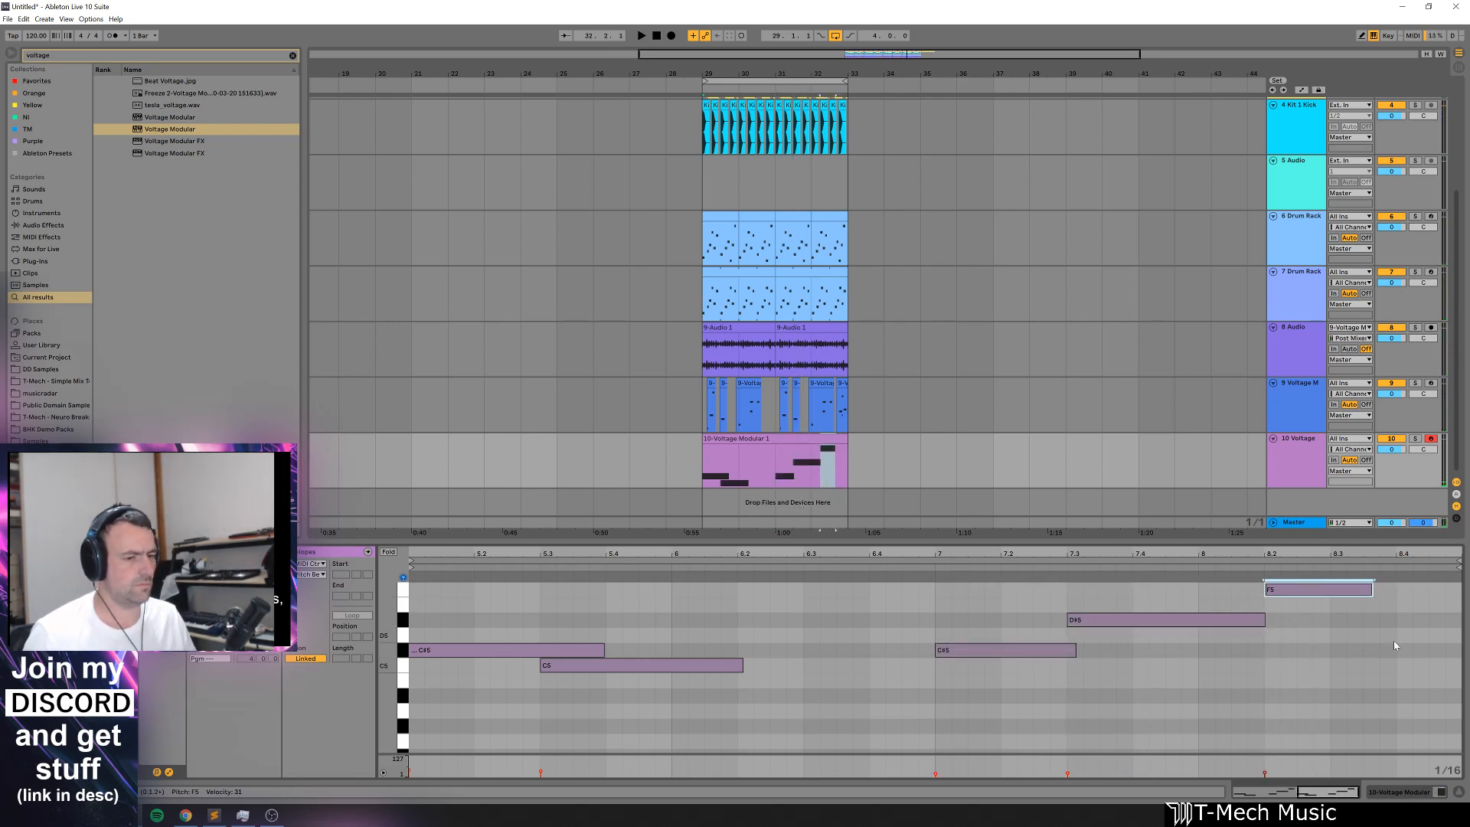
# Step: Raise the recorded notes' velocities and inspect the first C#5 note against the clip's loop start during playback
pyautogui.moveTo(1367, 674); pyautogui.dragTo(414, 573)
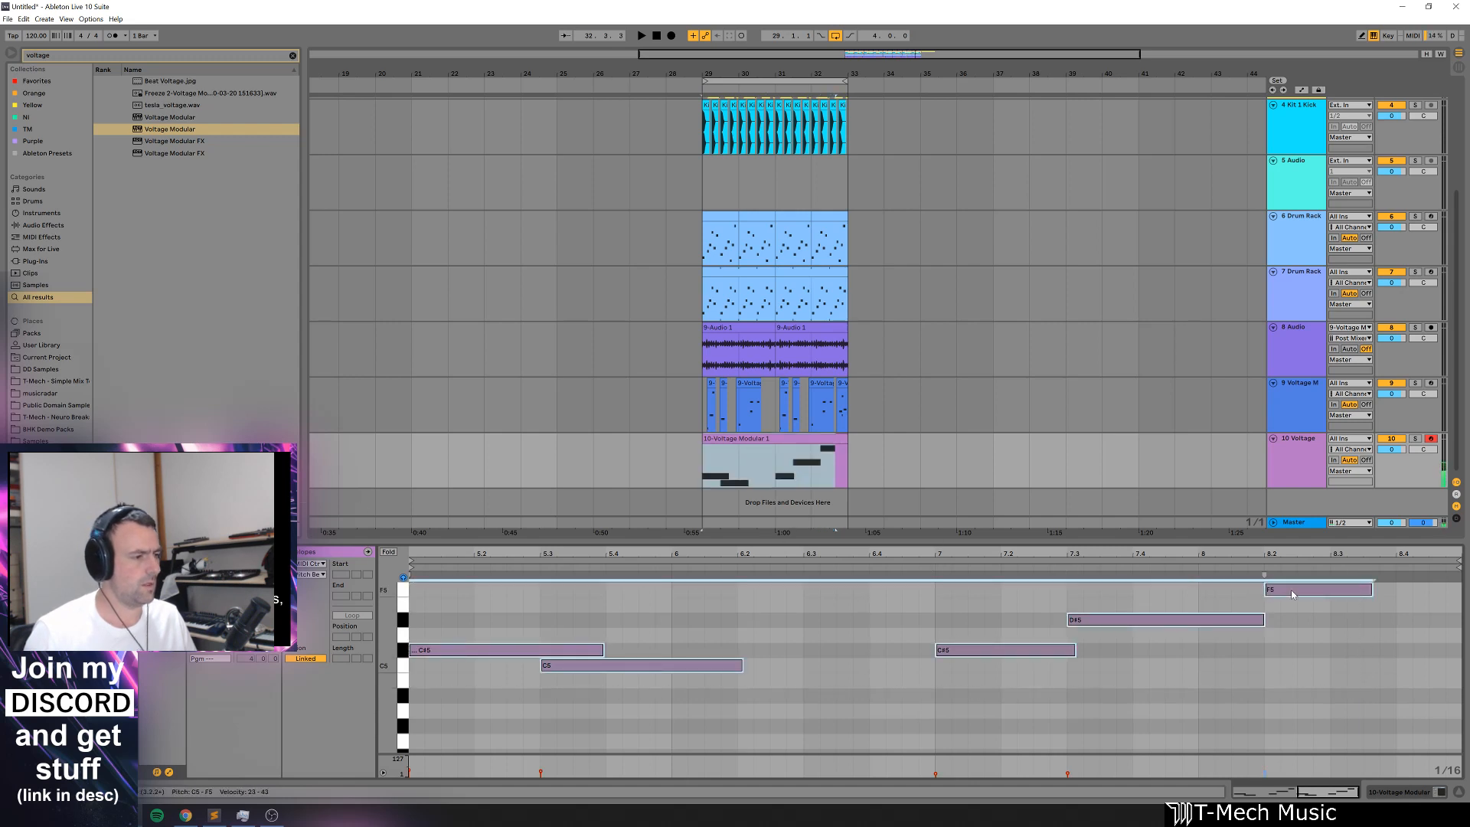
pyautogui.click(1280, 649)
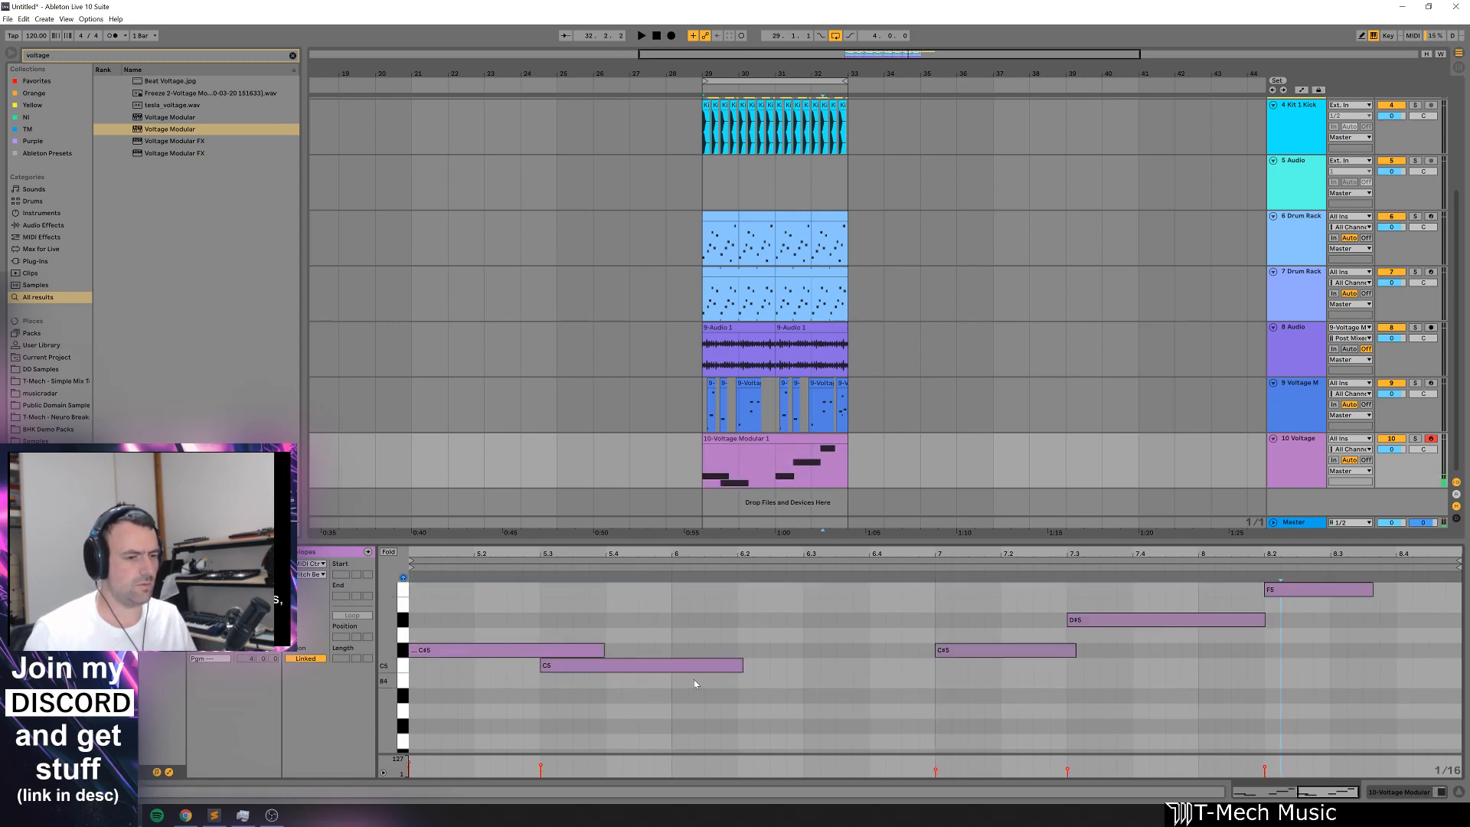
pyautogui.click(646, 665)
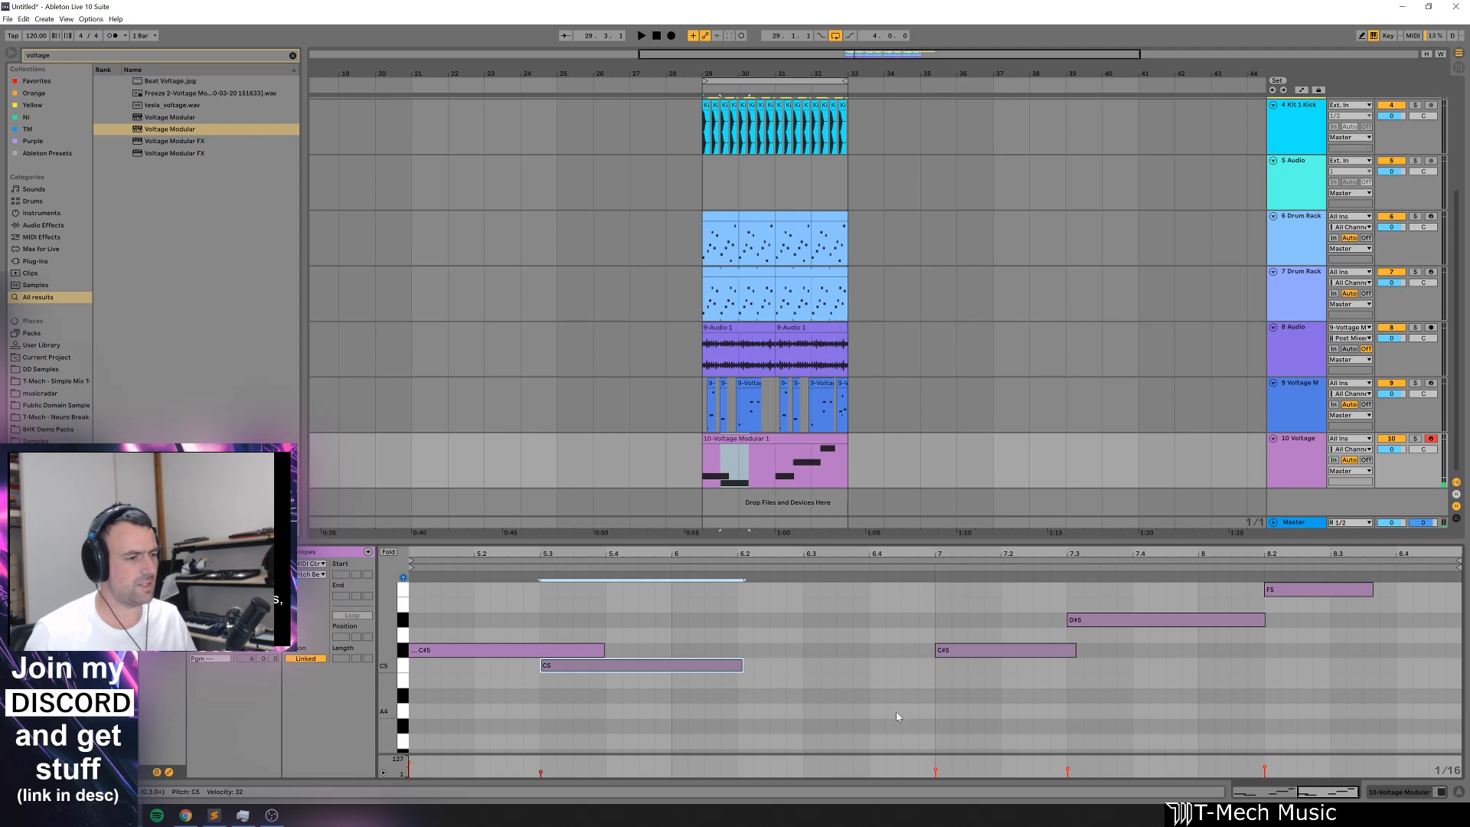
pyautogui.moveTo(692, 719); pyautogui.dragTo(1272, 584)
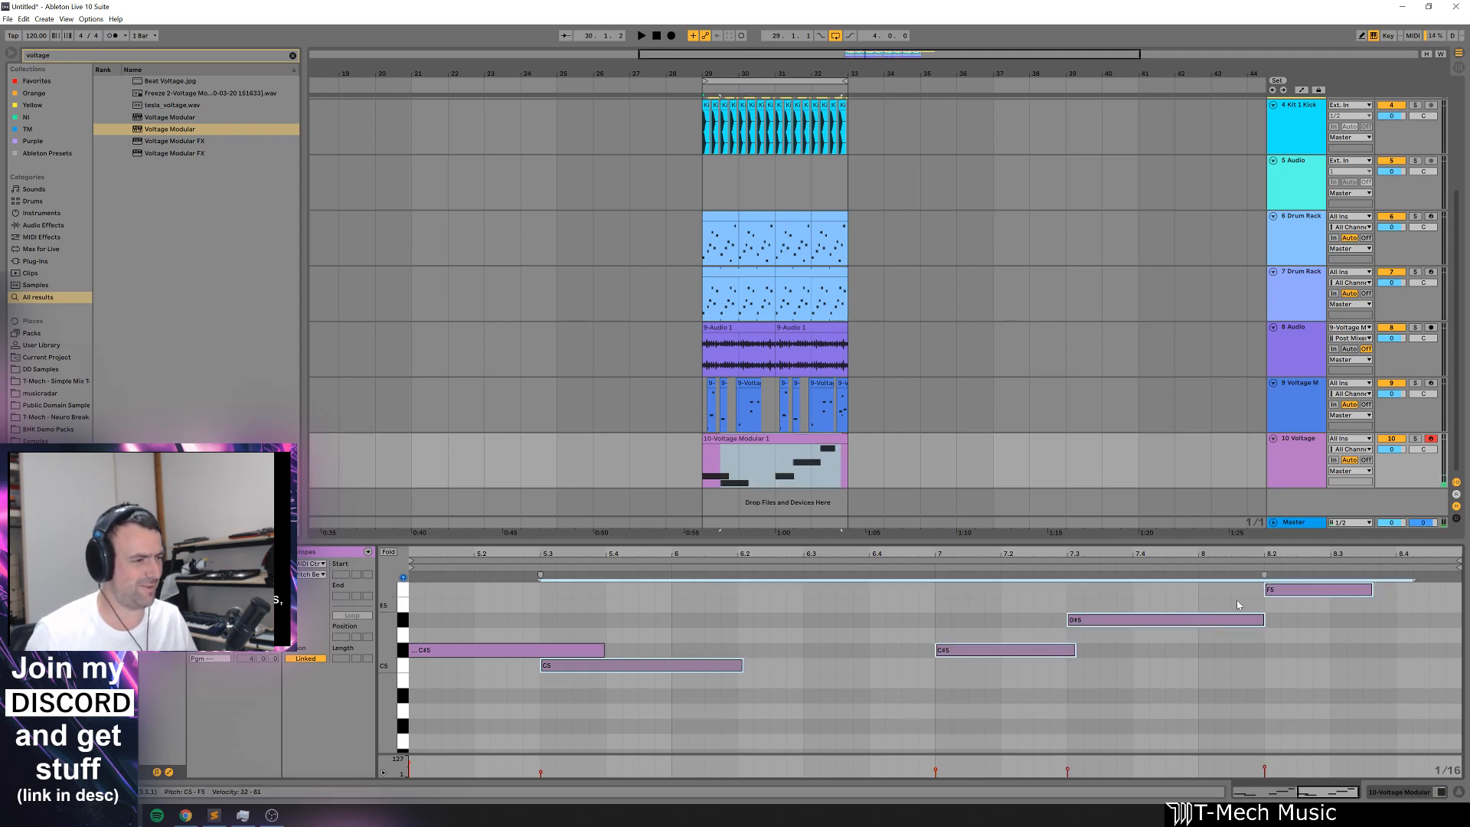
pyautogui.press('space')
pyautogui.click(788, 655)
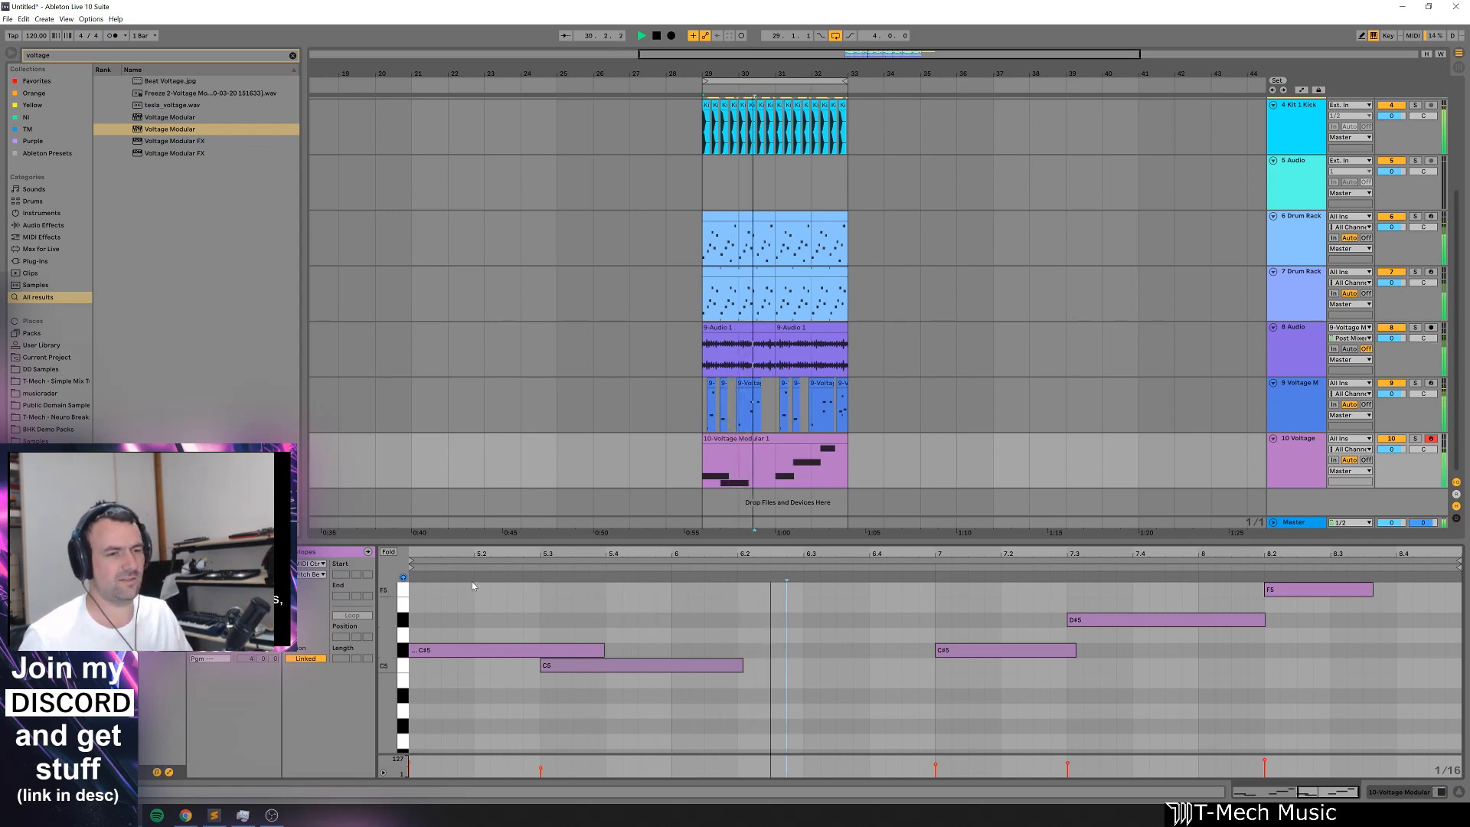
pyautogui.moveTo(415, 554); pyautogui.dragTo(680, 655)
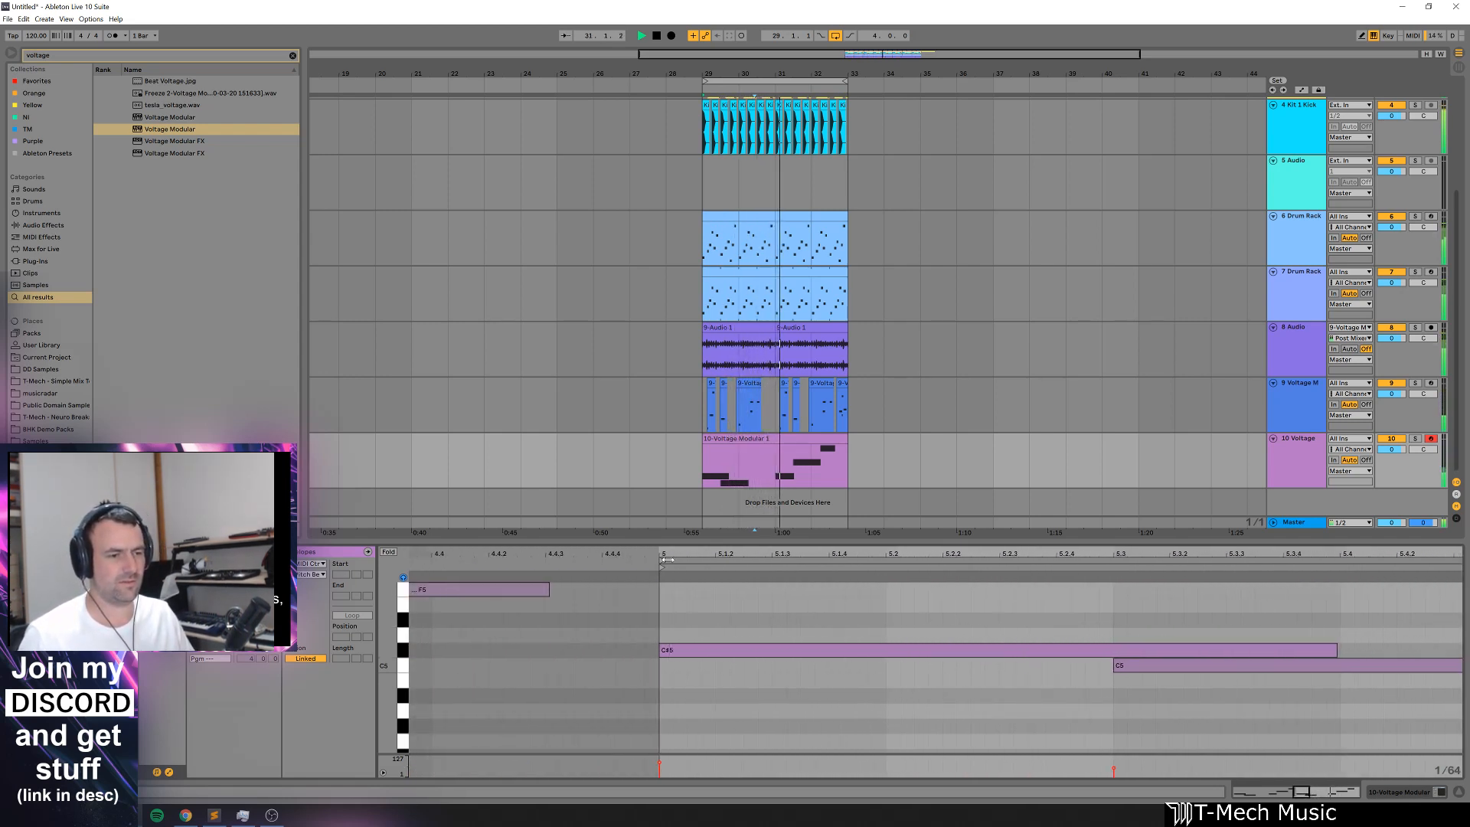
pyautogui.click(680, 656)
pyautogui.moveTo(776, 554); pyautogui.dragTo(667, 395)
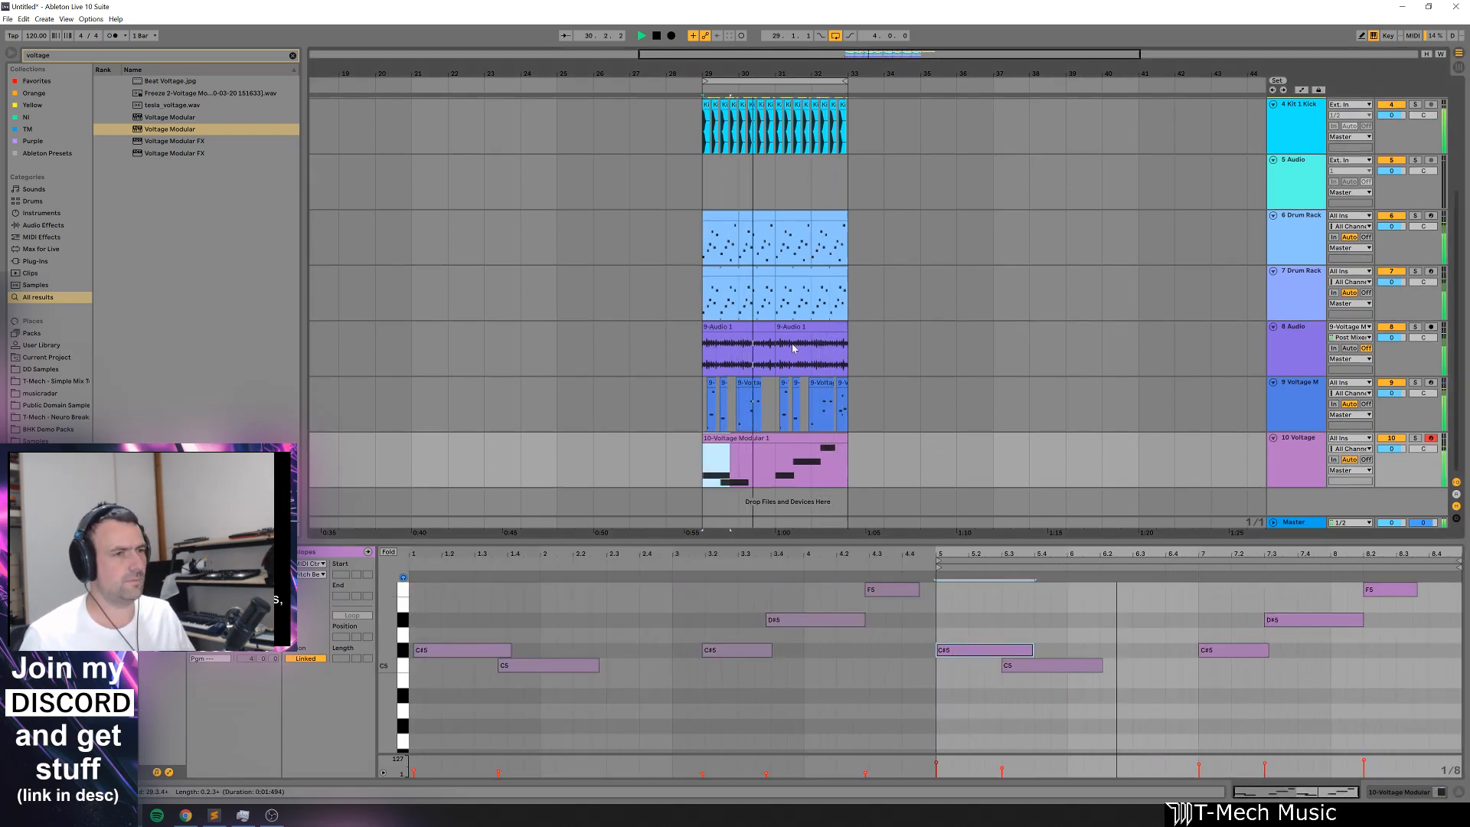
# Step: Stop playback and duplicate the time from bar 29 to 33 across all tracks, extending the loop to eight bars
pyautogui.keyDown('ctrl'); pyautogui.scroll(2, 789, 276); pyautogui.keyUp('ctrl')
pyautogui.scroll(3, 784, 213)
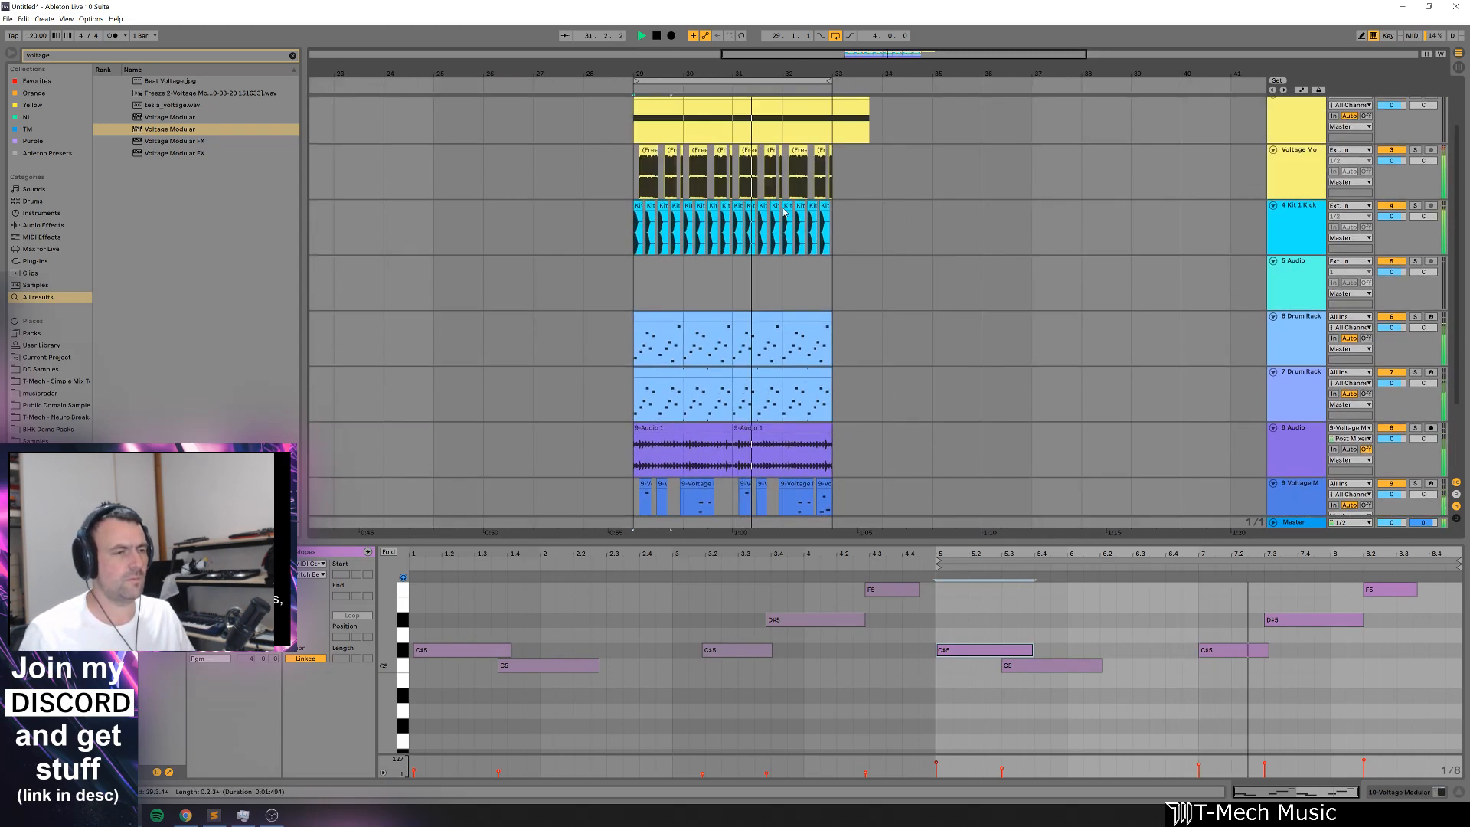
pyautogui.scroll(2, 898, 237)
pyautogui.scroll(-5, 858, 311)
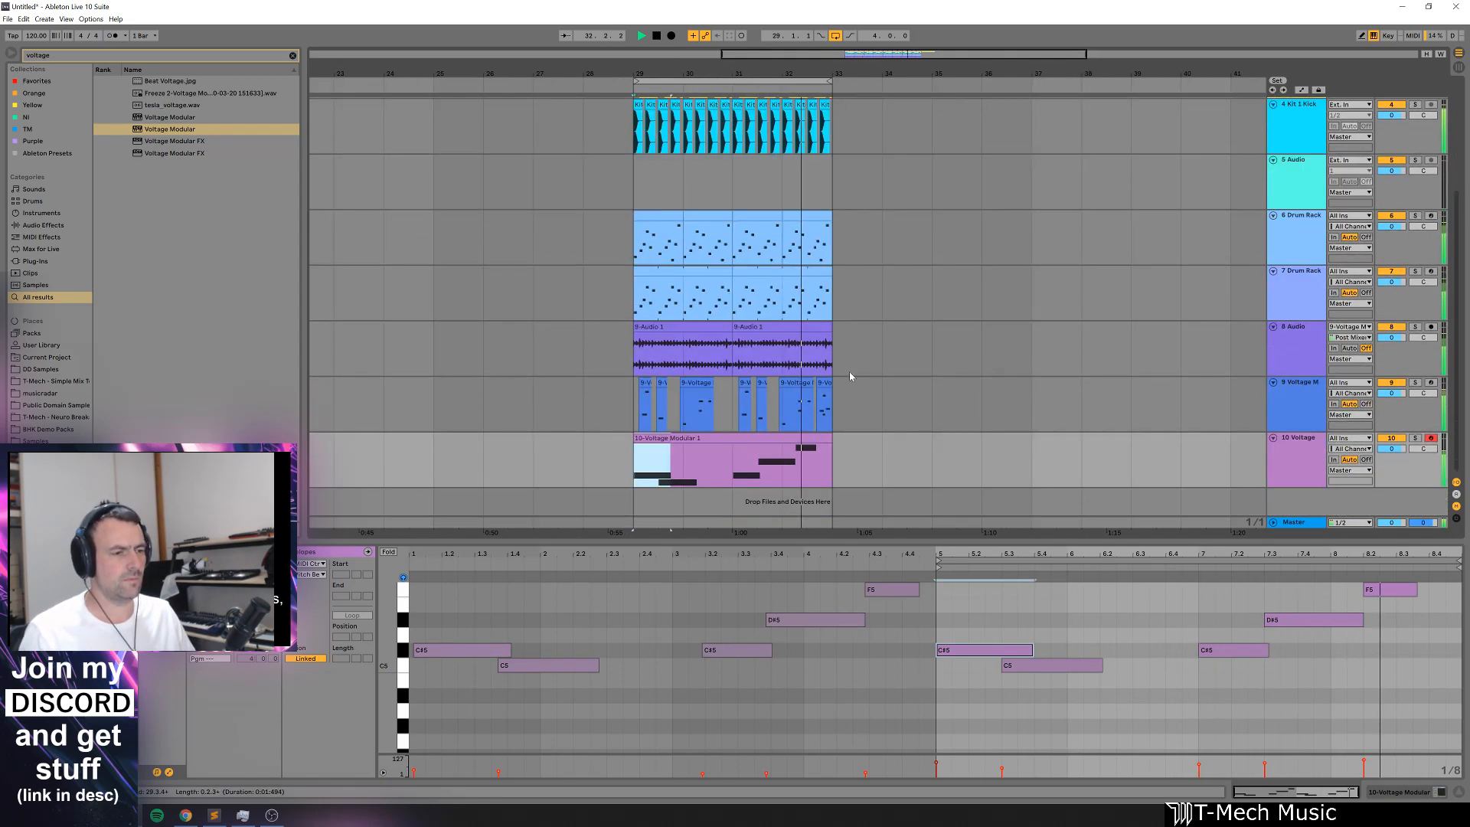
pyautogui.press('space')
pyautogui.moveTo(842, 475); pyautogui.dragTo(635, 229)
pyautogui.hotkey('ctrl', 'd')
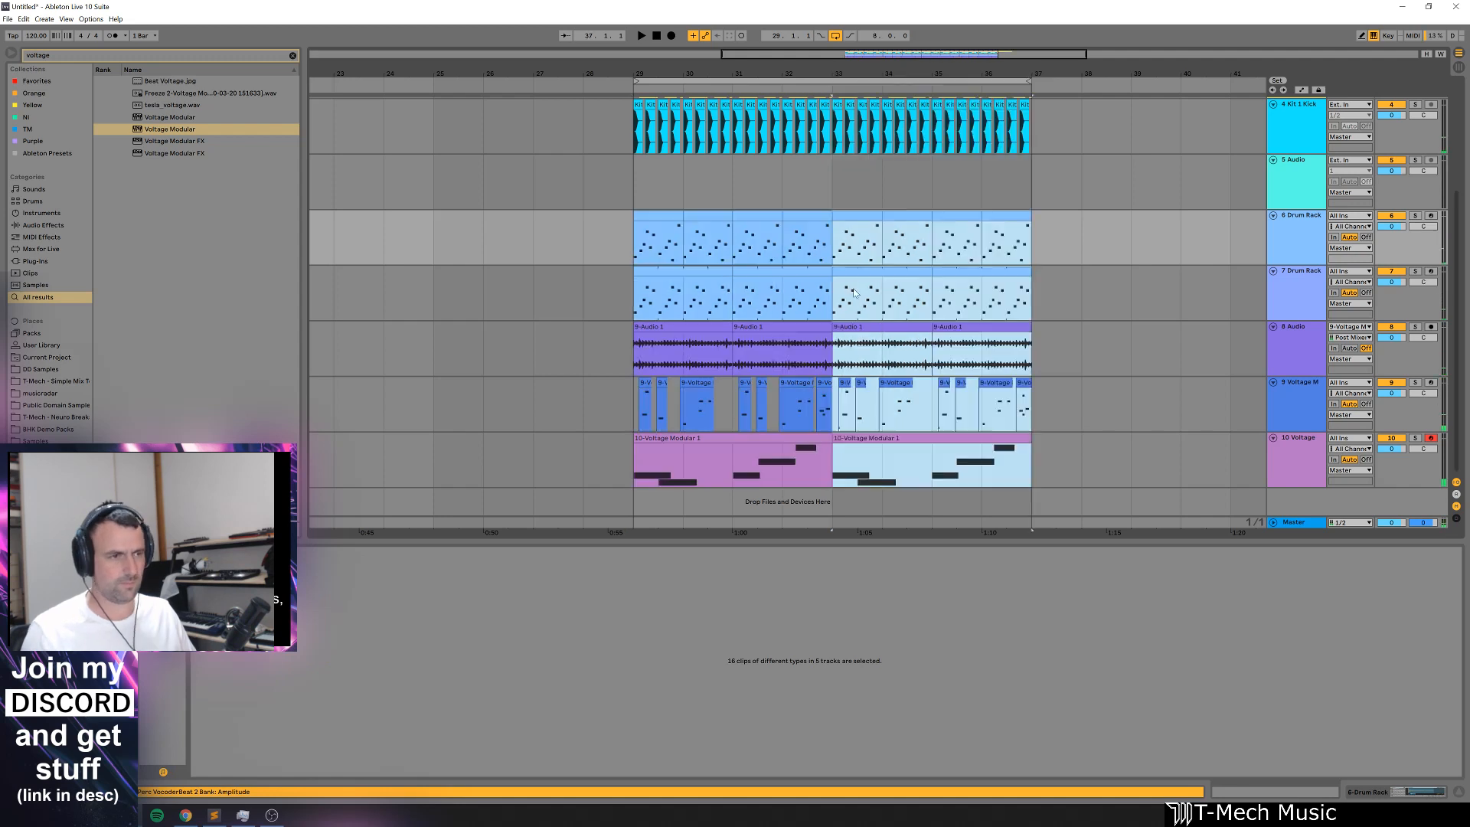
pyautogui.click(1084, 316)
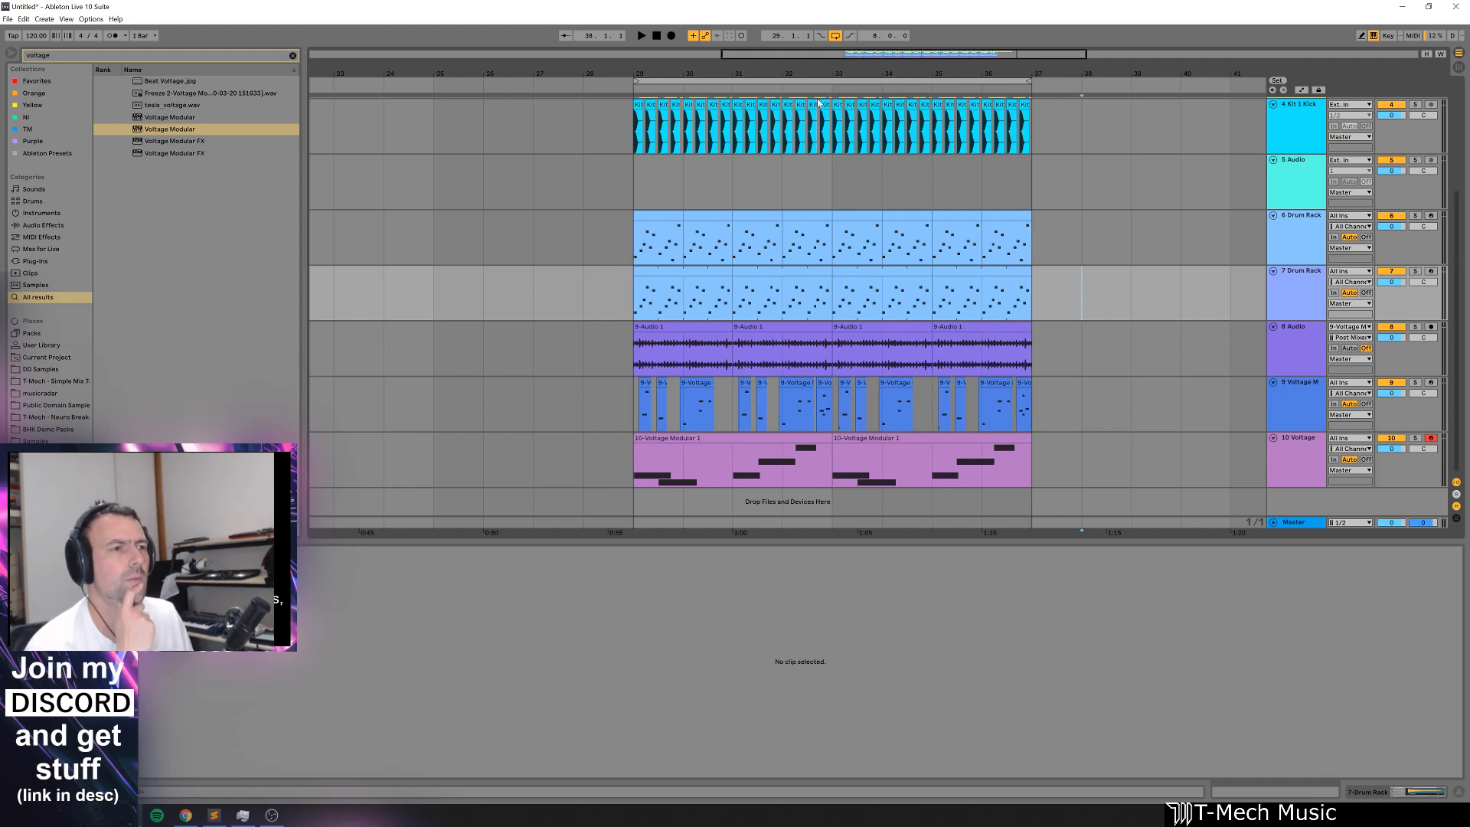
pyautogui.scroll(-2, 820, 104)
pyautogui.scroll(-2, 802, 305)
pyautogui.scroll(2, 802, 305)
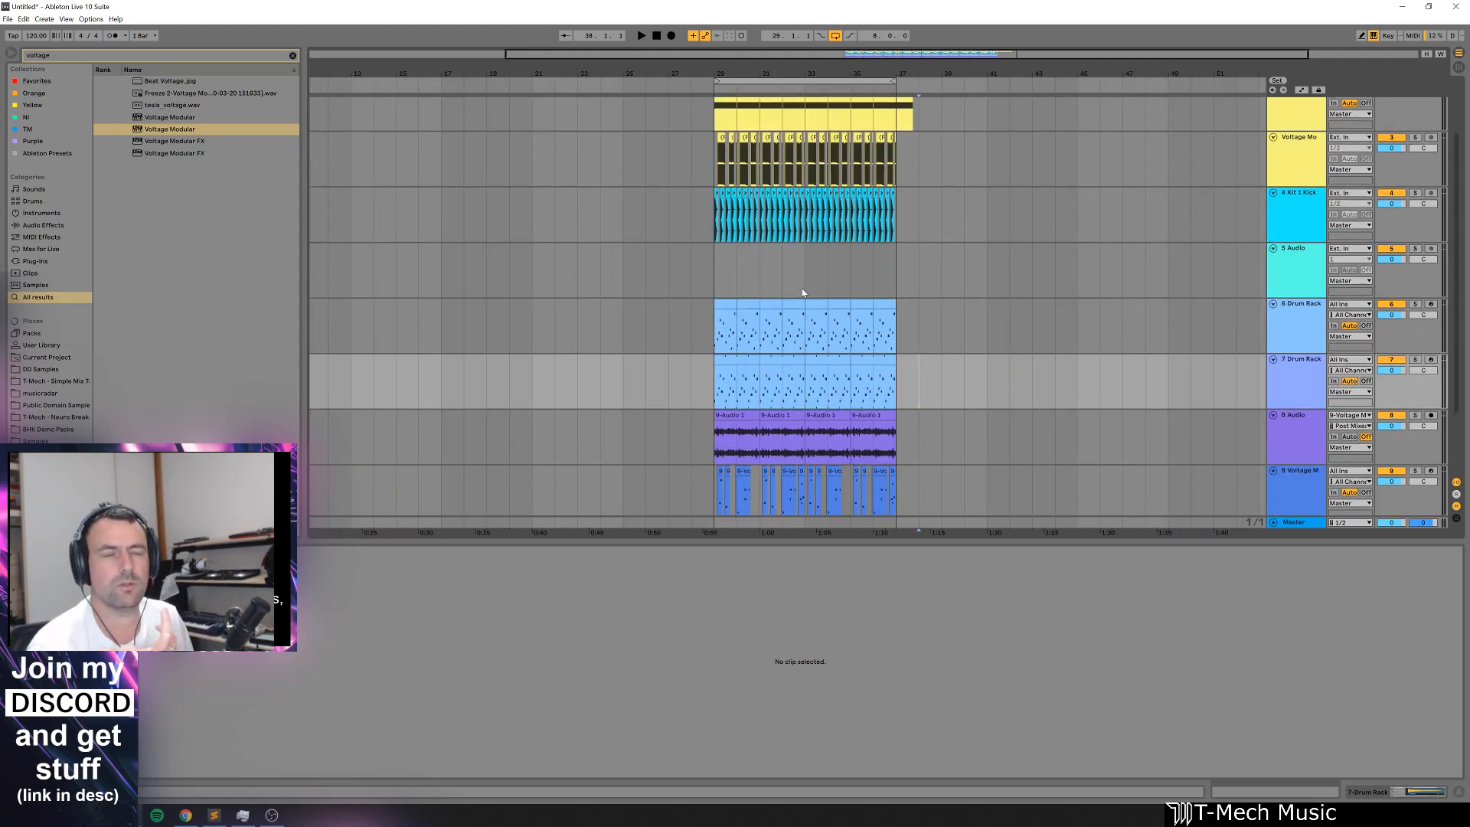
pyautogui.scroll(2, 802, 292)
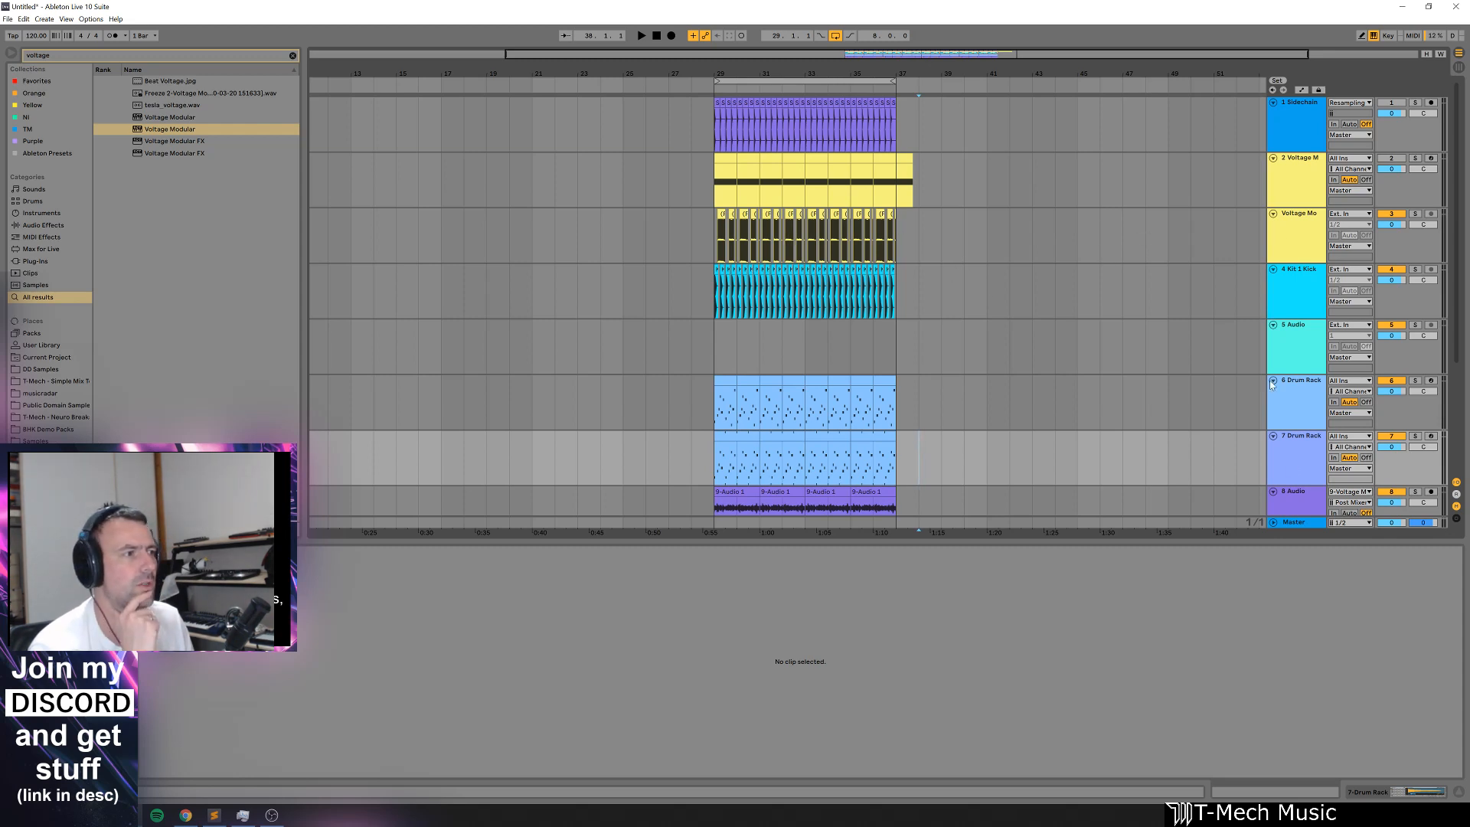
pyautogui.scroll(-3, 1263, 429)
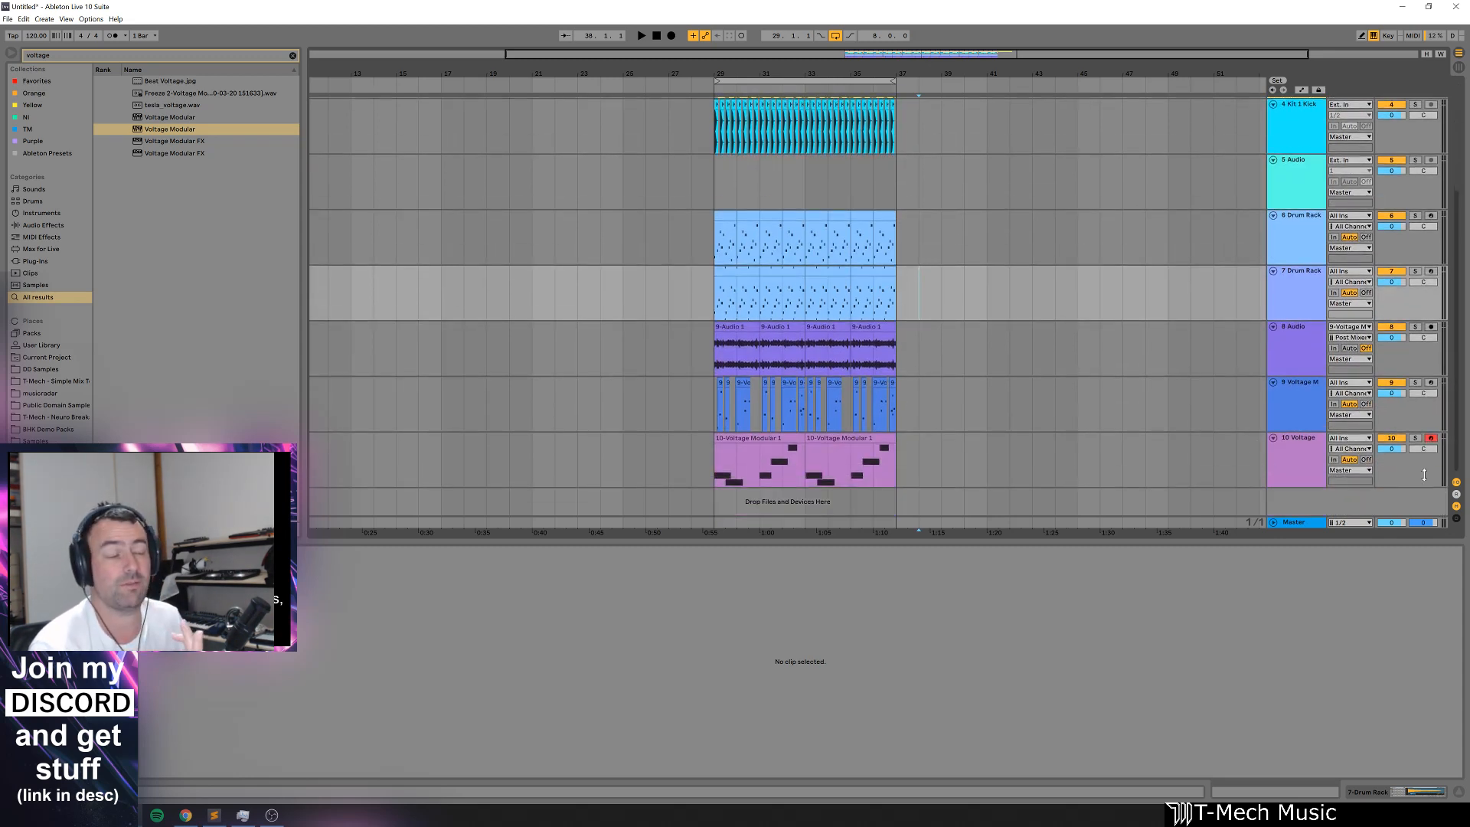
# Step: Open the SciFi Voice track's Voltage Modular patch, look through its list of available modules, and close the plug-in window
pyautogui.click(1303, 463)
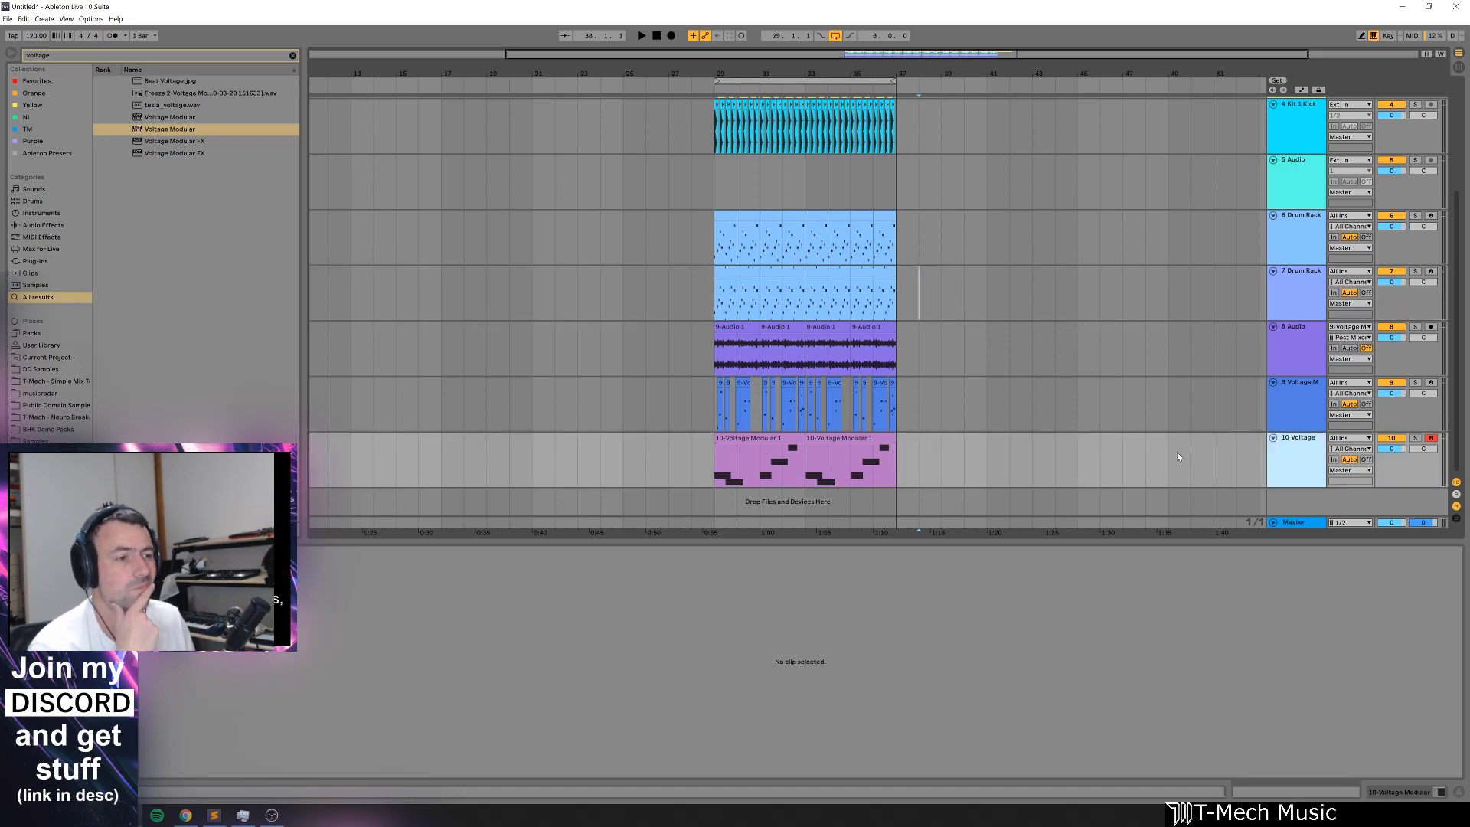
pyautogui.hotkey('shift', 'Tab')
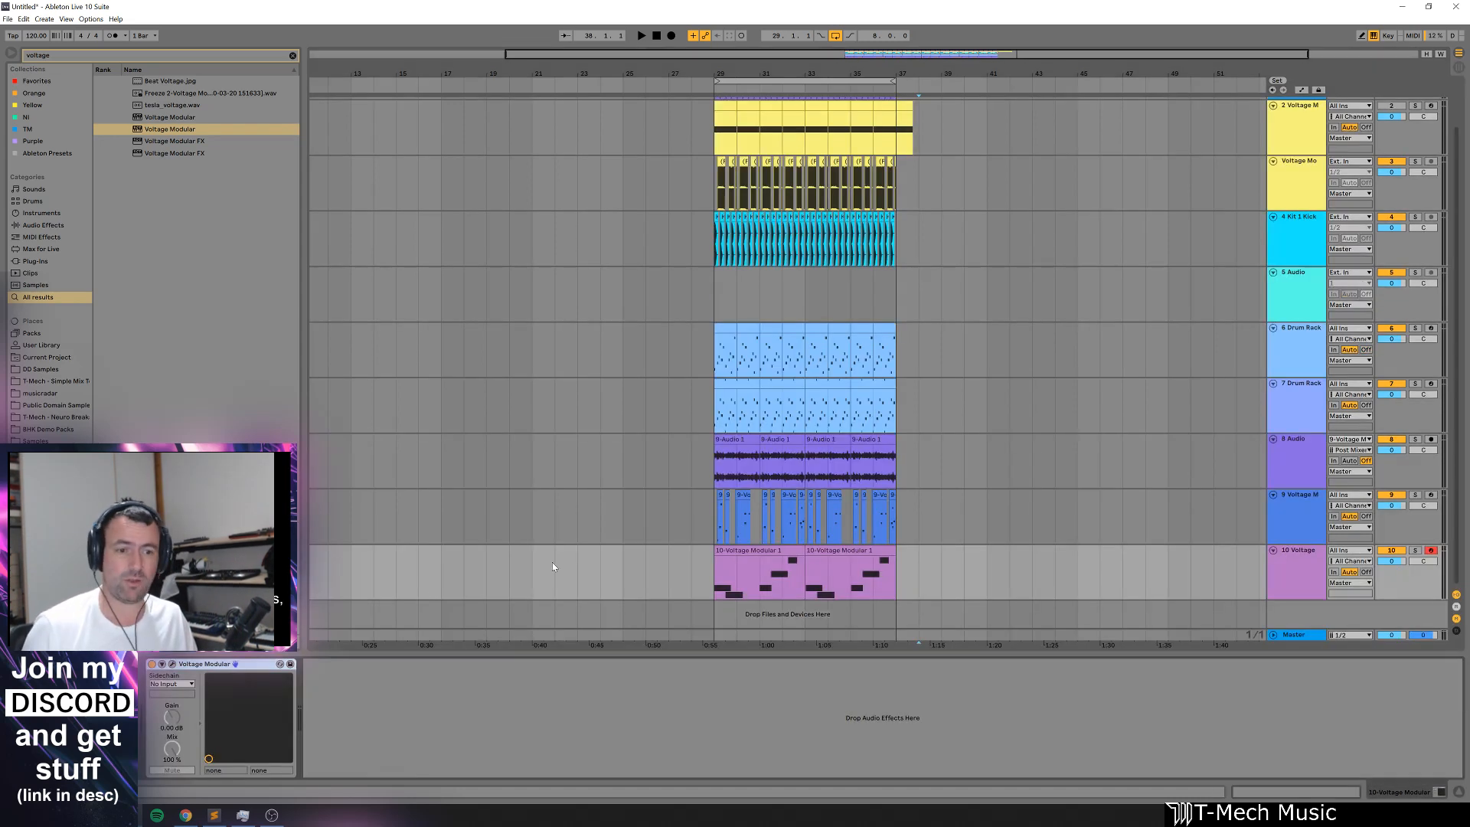
pyautogui.click(172, 664)
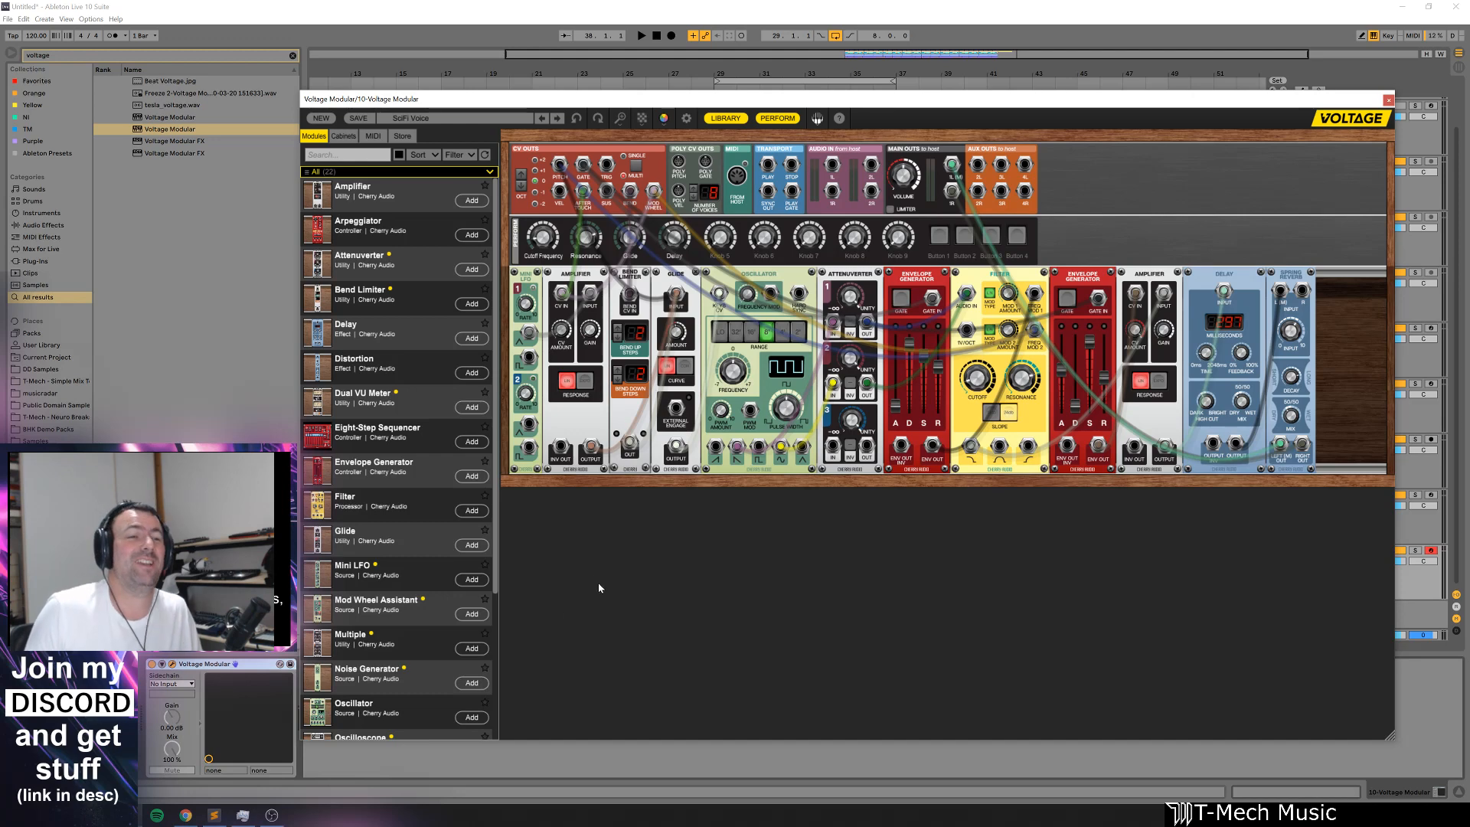
pyautogui.scroll(-3, 459, 551)
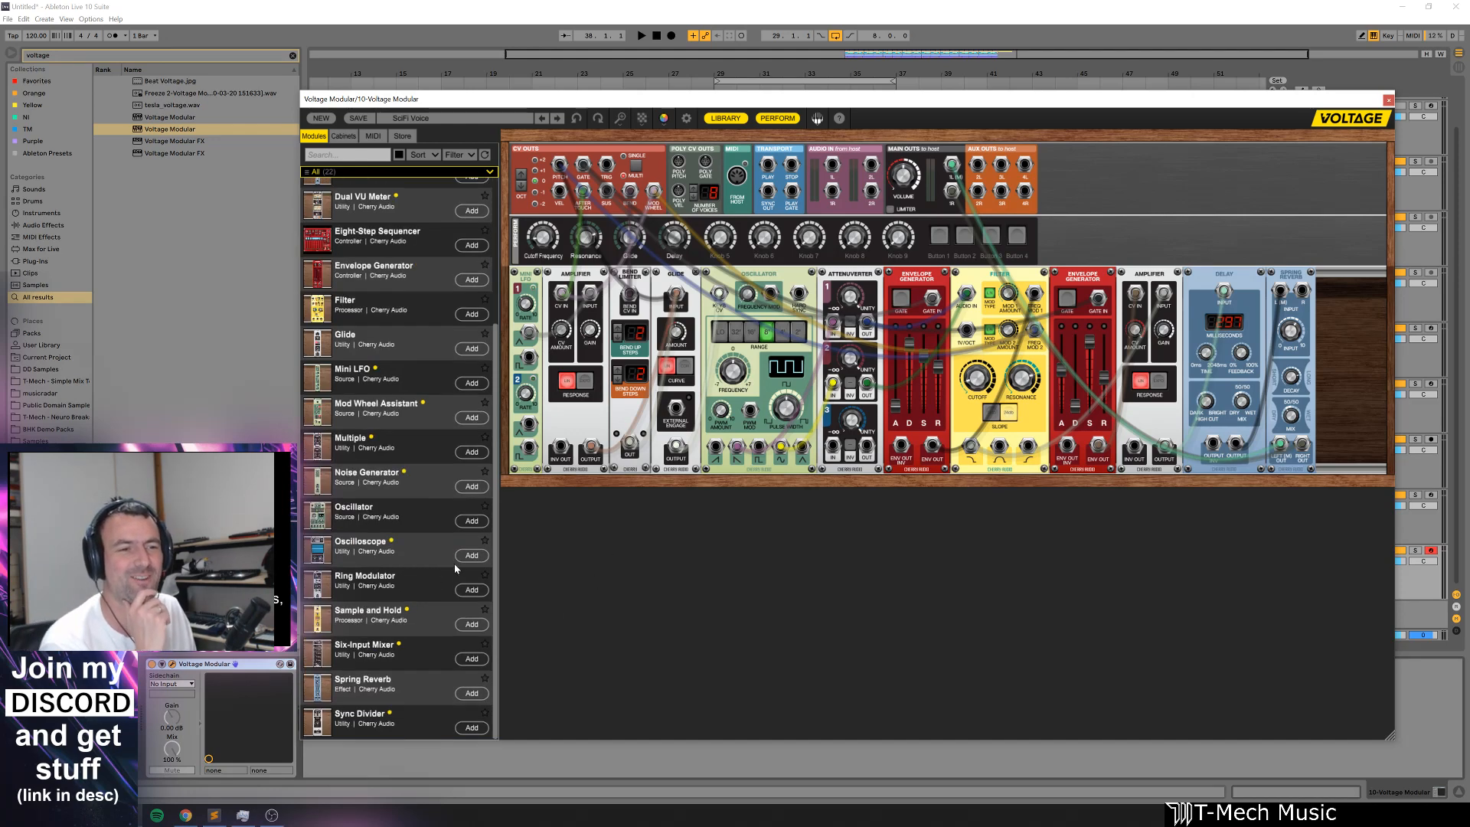
pyautogui.scroll(3, 444, 600)
pyautogui.scroll(-3, 443, 600)
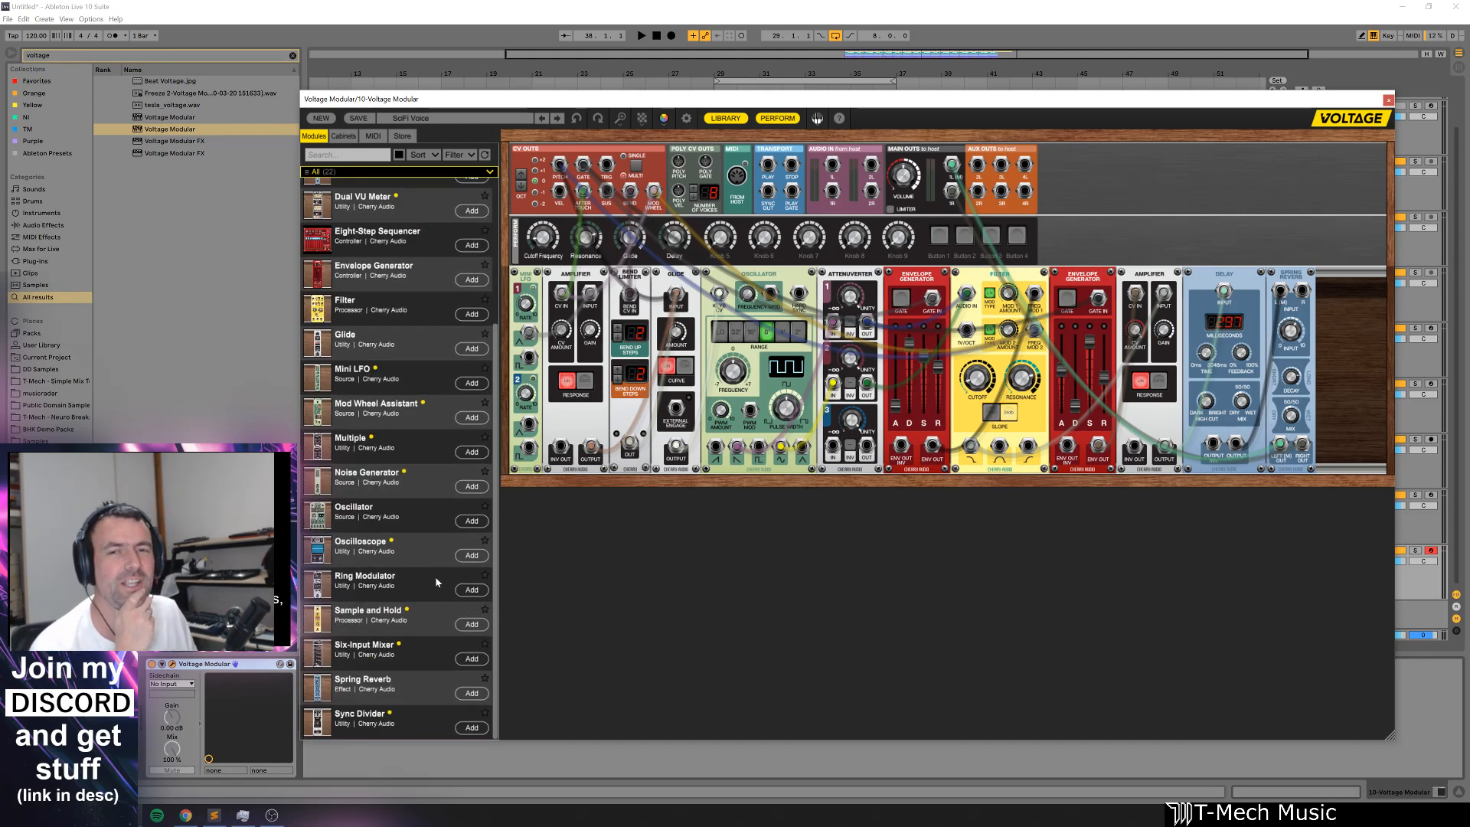
pyautogui.scroll(3, 442, 568)
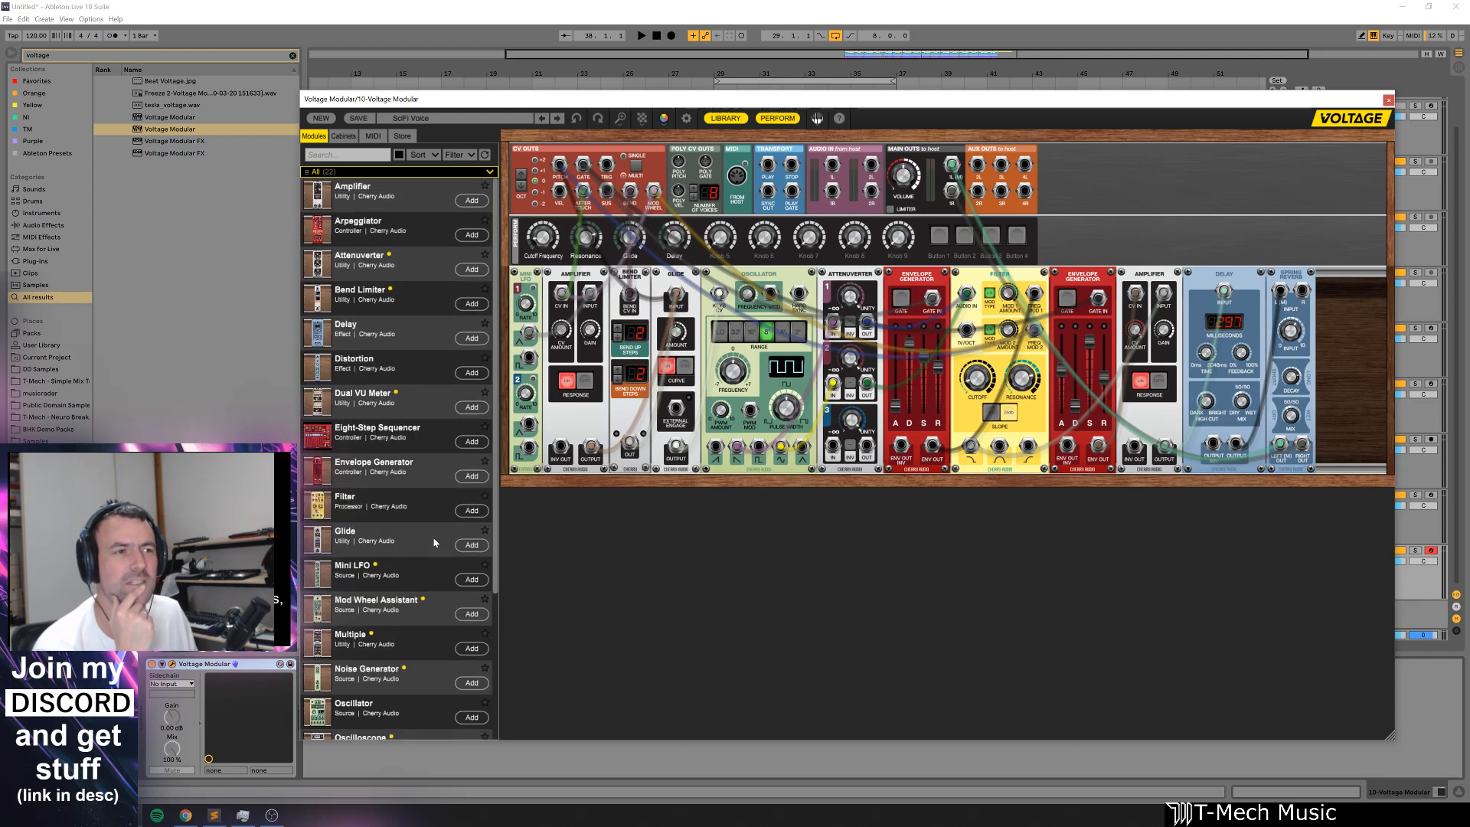
pyautogui.scroll(-3, 432, 534)
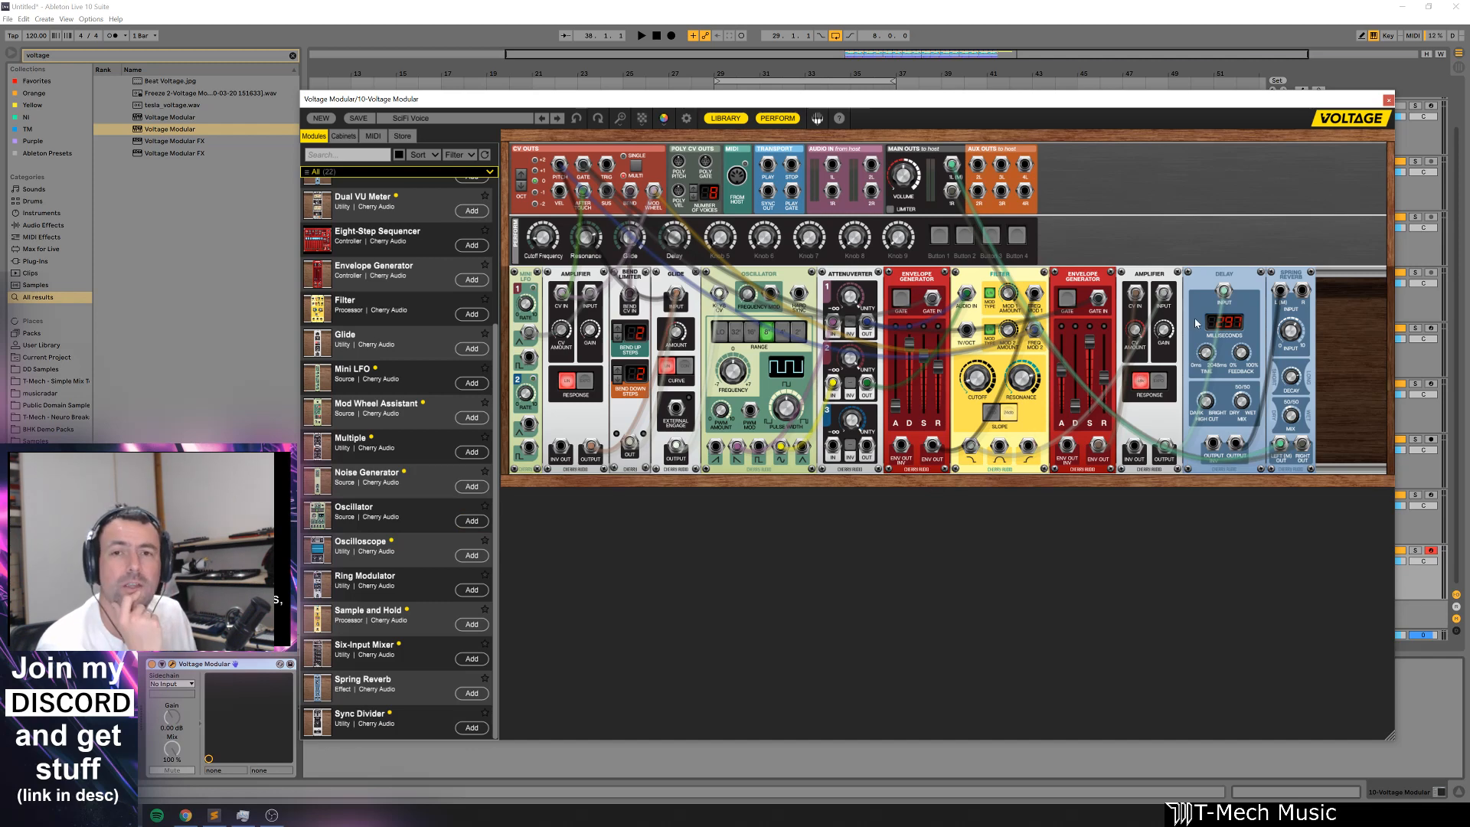
pyautogui.click(1388, 100)
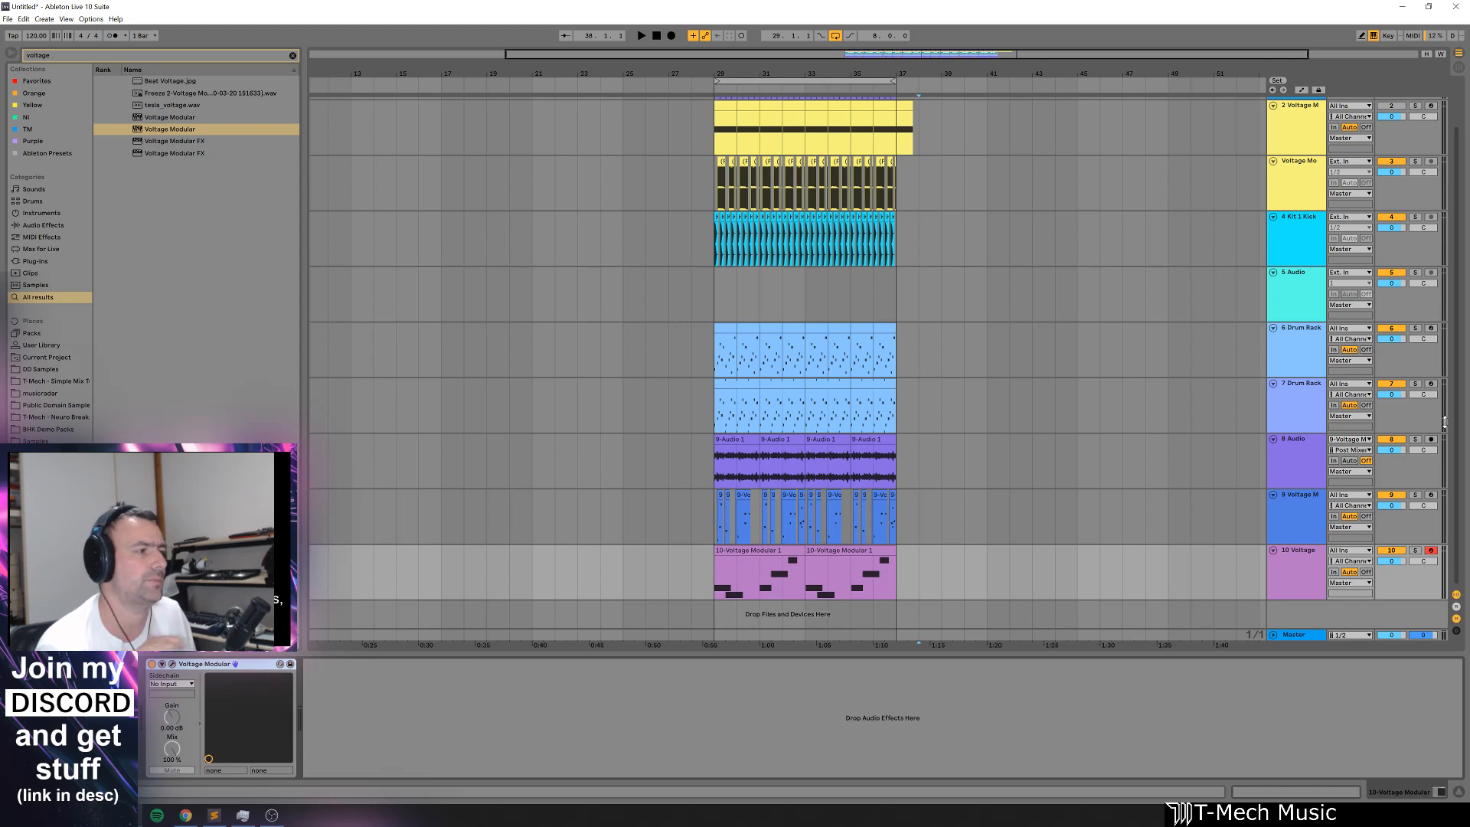
pyautogui.hotkey('alt', 'Tab')
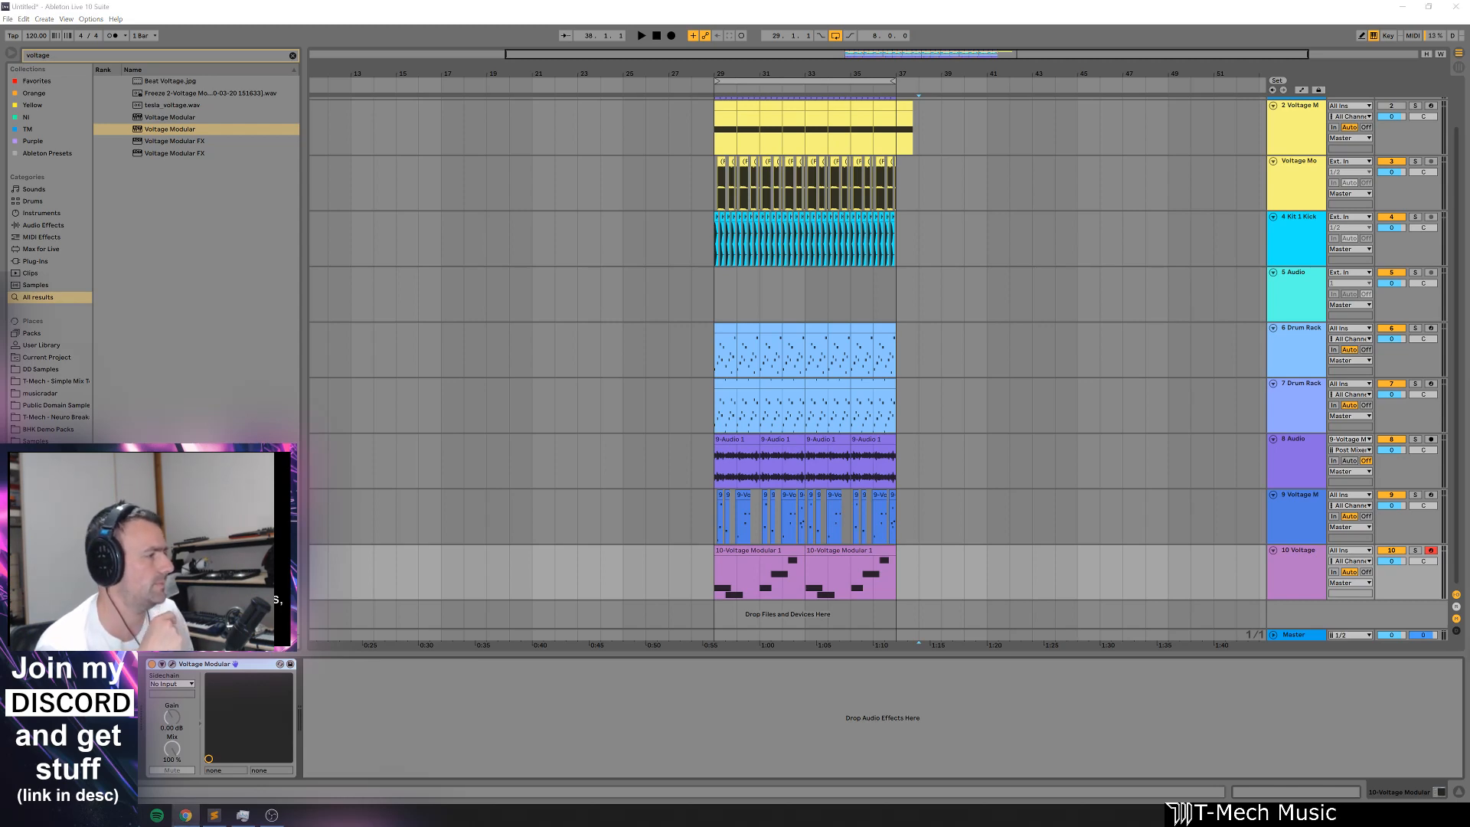